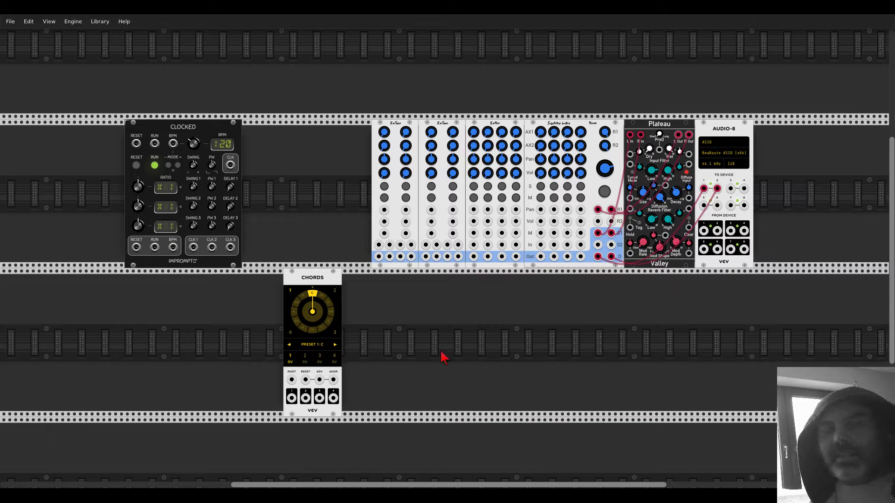
pyautogui.scroll(3, 443, 357)
pyautogui.scroll(-2, 443, 356)
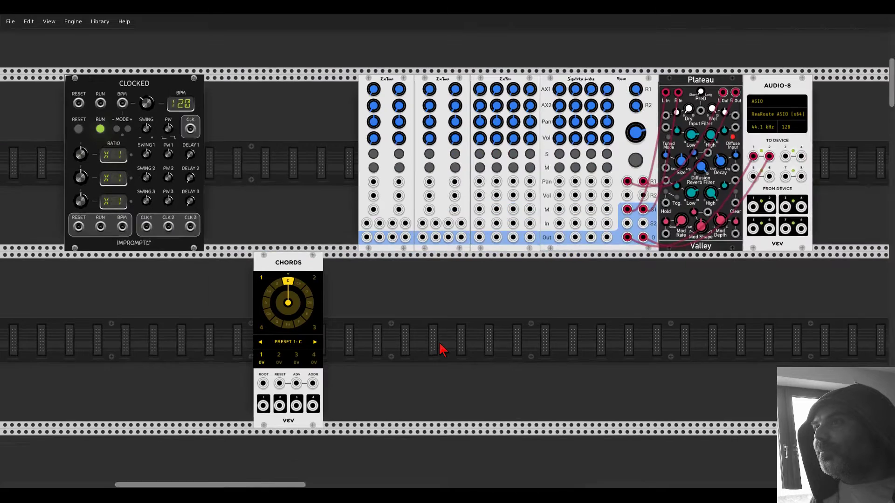
pyautogui.scroll(1, 442, 350)
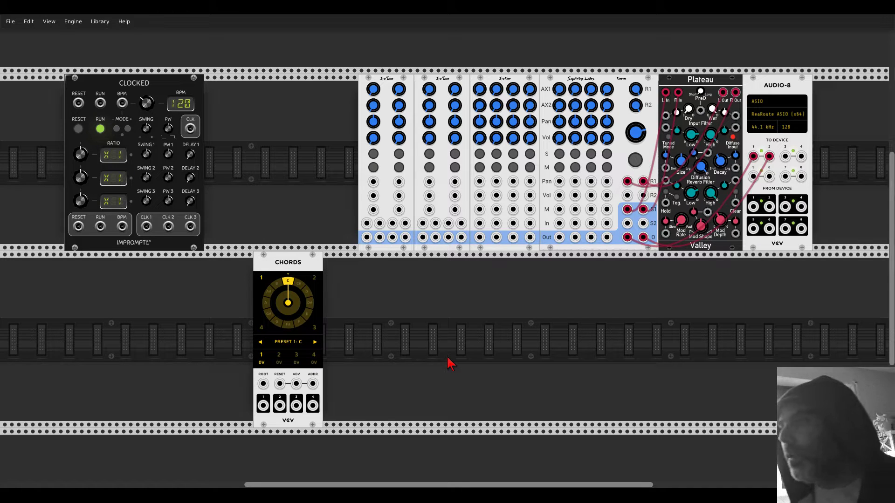
pyautogui.scroll(2, 337, 319)
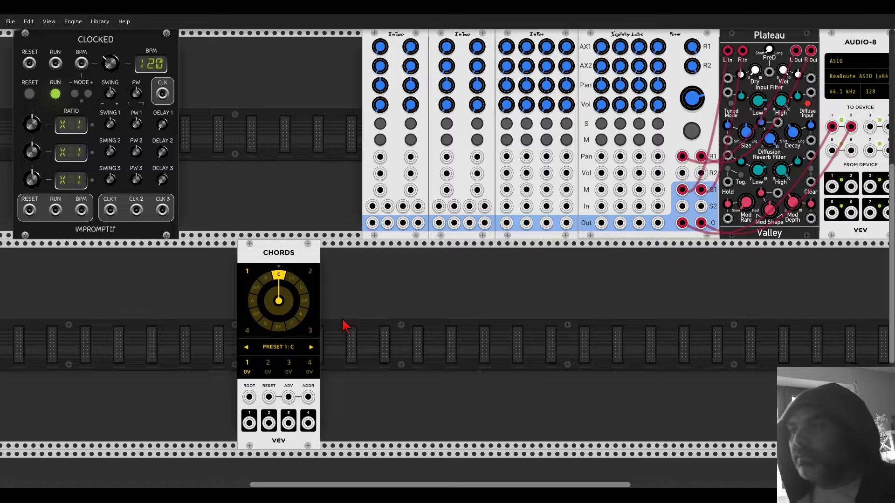
pyautogui.scroll(-2, 340, 323)
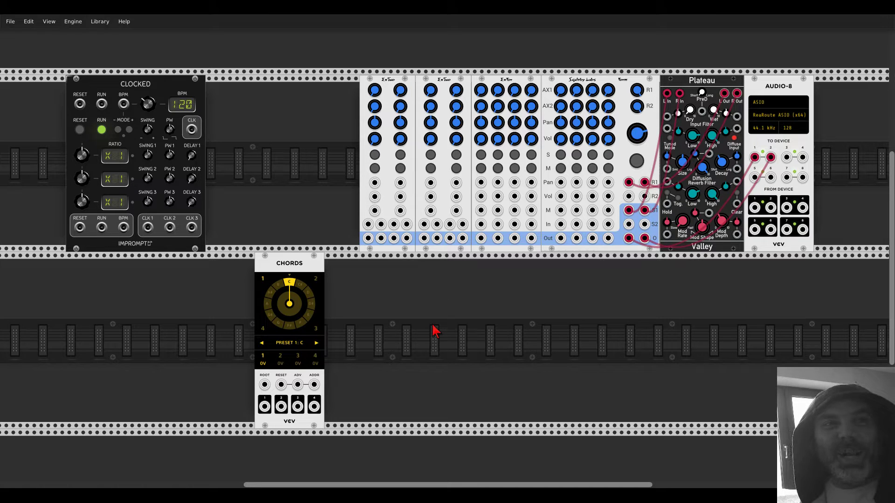
pyautogui.scroll(1, 434, 345)
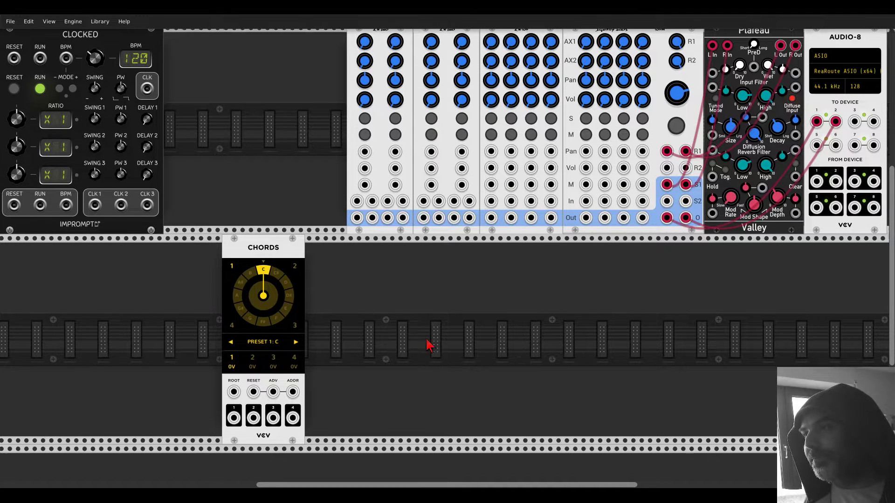
# Step through the stored chord presets of the CHORDS module and return to preset 1.
pyautogui.moveTo(426, 346); pyautogui.dragTo(554, 305)
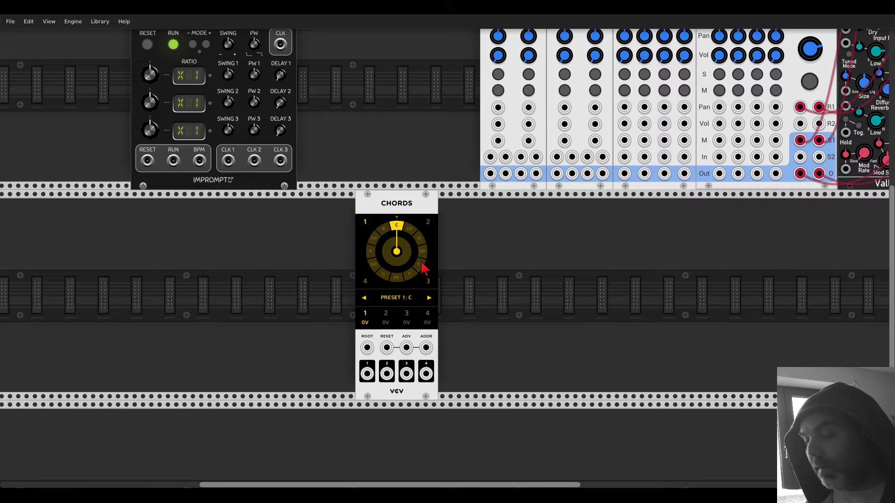
pyautogui.click(428, 298)
pyautogui.click(428, 298)
pyautogui.click(428, 299)
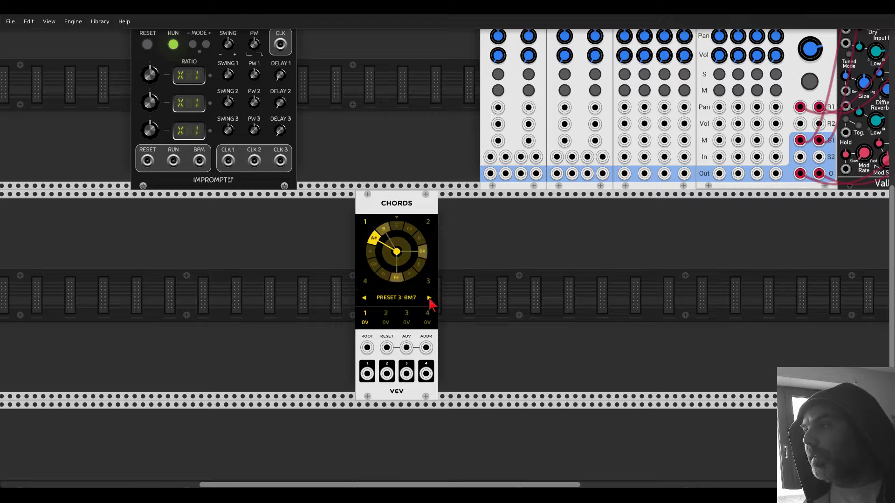
pyautogui.click(428, 298)
pyautogui.click(428, 299)
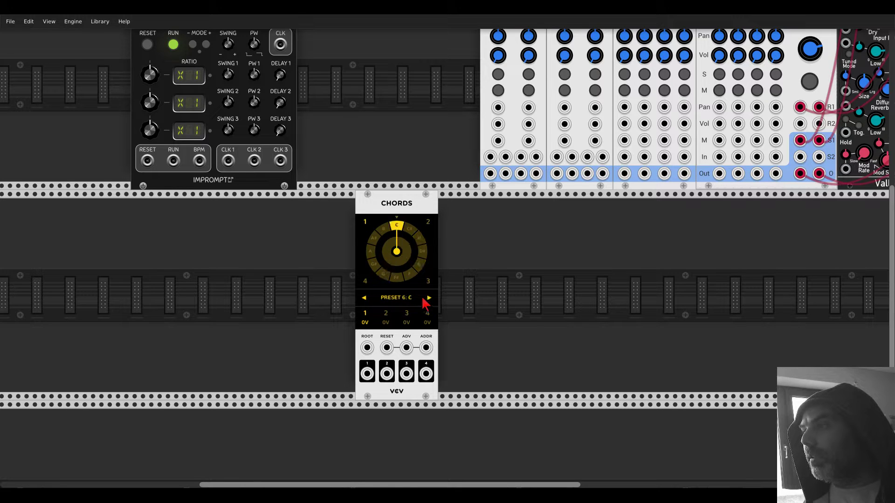
pyautogui.click(427, 299)
pyautogui.click(425, 299)
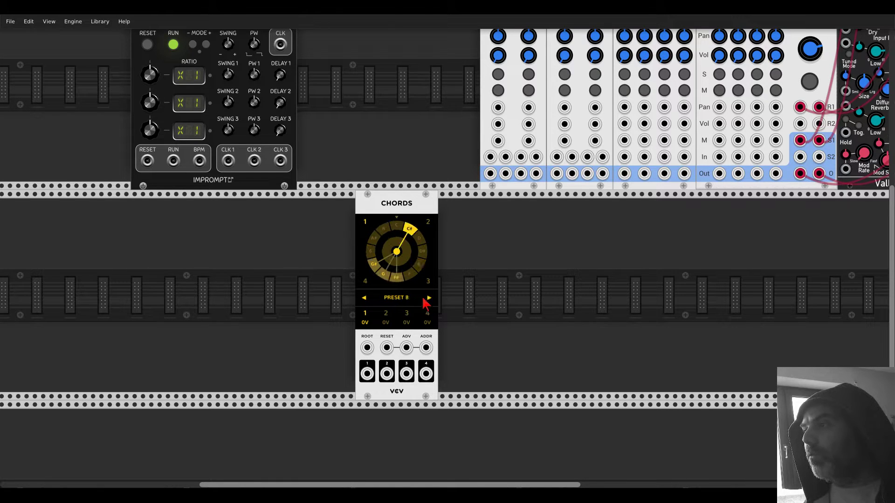
pyautogui.click(425, 298)
pyautogui.click(428, 299)
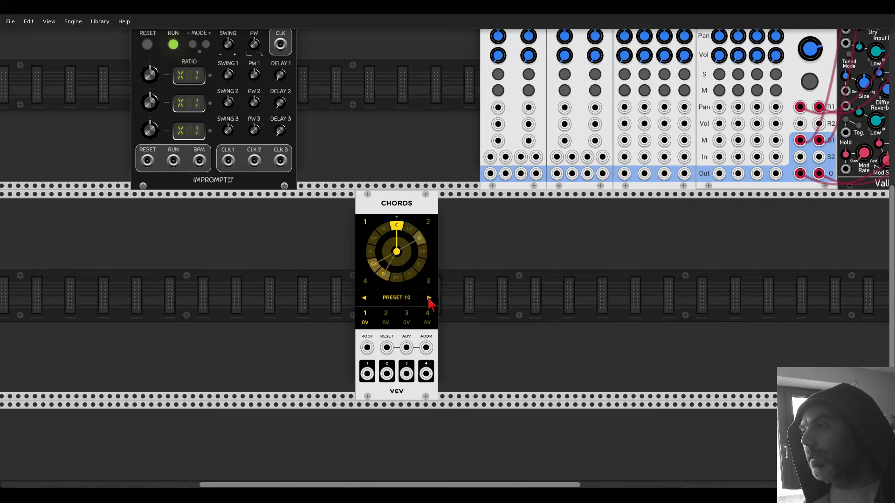
pyautogui.click(428, 299)
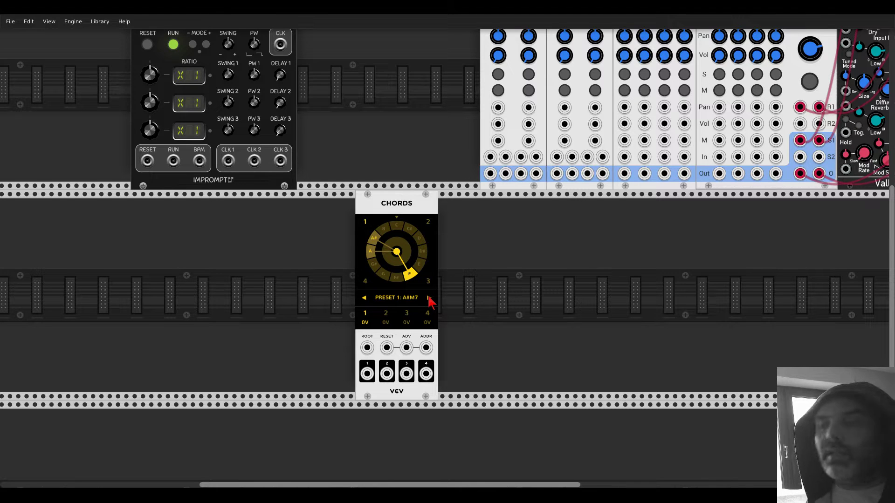
pyautogui.click(429, 298)
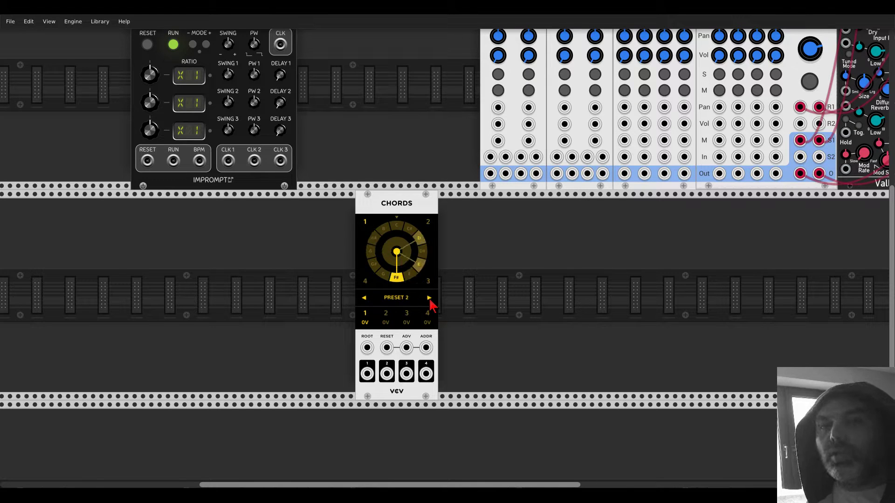
pyautogui.click(429, 298)
pyautogui.click(429, 298)
pyautogui.click(429, 298)
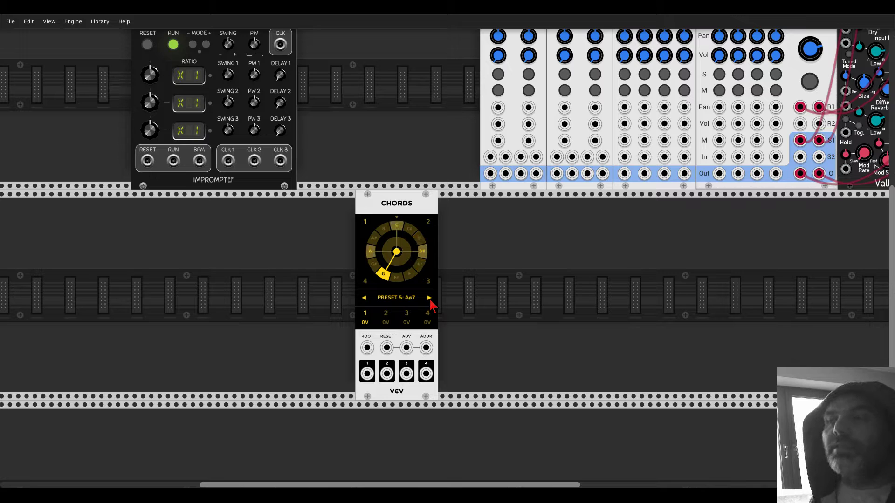
pyautogui.click(429, 299)
pyautogui.click(429, 298)
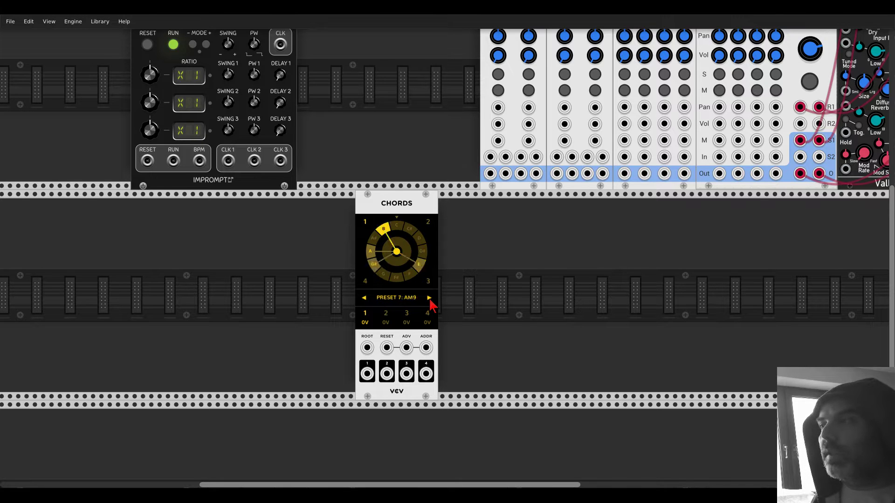
pyautogui.click(430, 298)
pyautogui.click(429, 299)
pyautogui.click(429, 298)
pyautogui.click(429, 299)
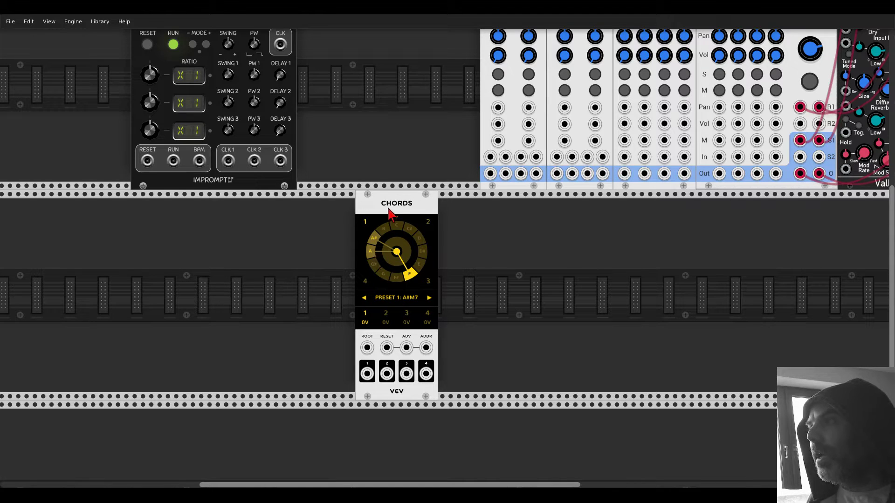
# Place the CHORDS module directly below CLOCKED, aligned with its left edge, and add a SCALAR module right beside CHORDS.
pyautogui.moveTo(389, 211); pyautogui.dragTo(164, 197)
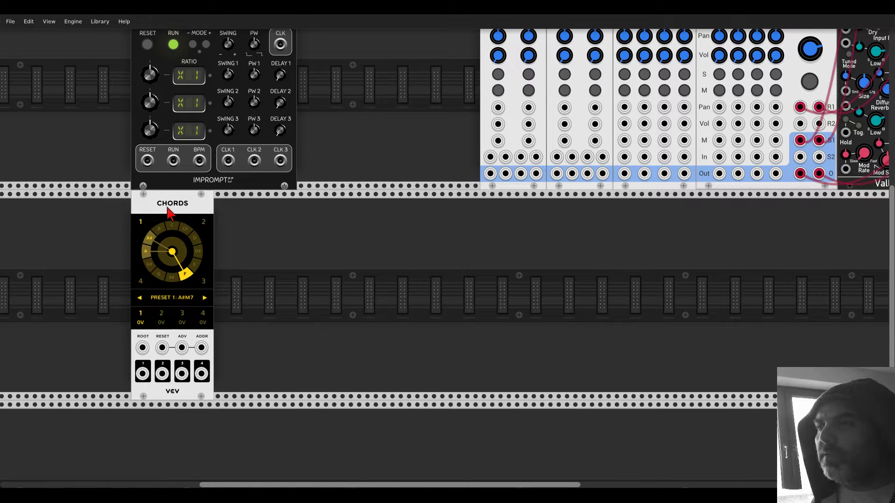
pyautogui.rightClick(244, 254)
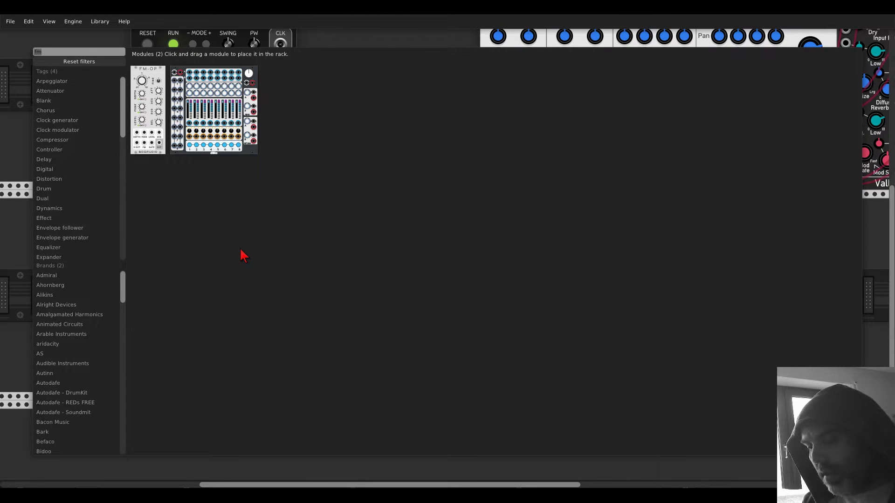
pyautogui.write('scal')
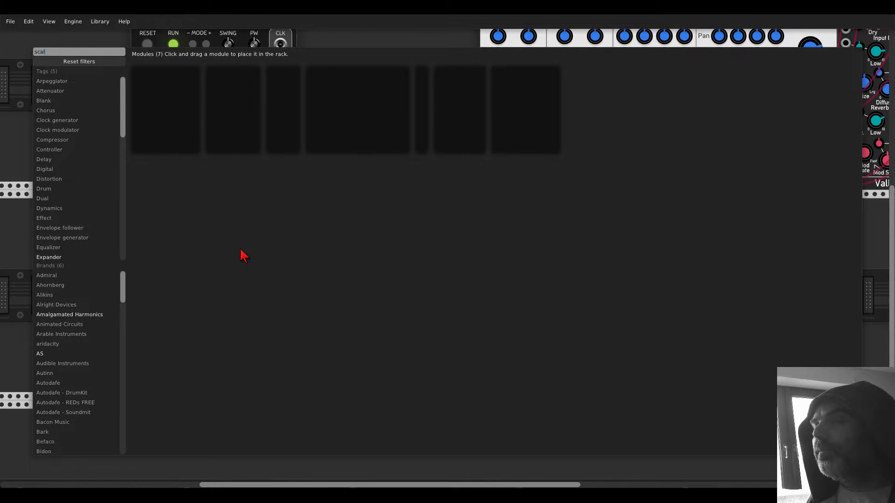
pyautogui.click(506, 73)
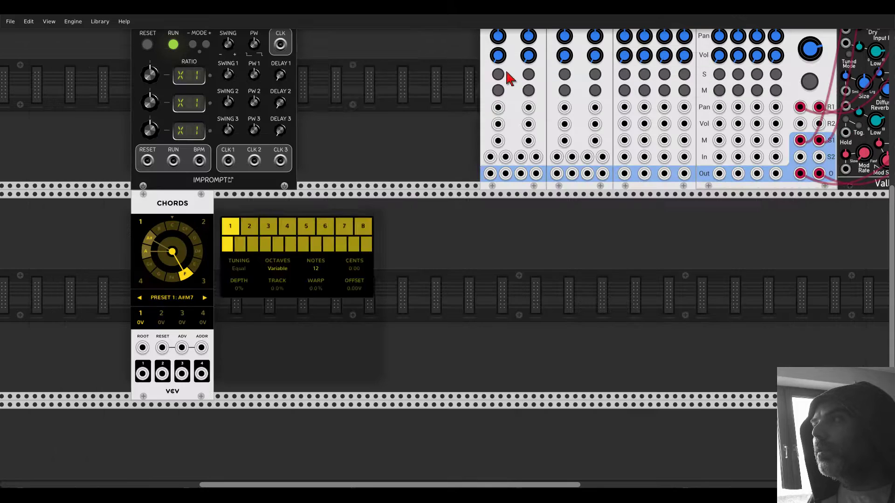
pyautogui.moveTo(508, 76); pyautogui.dragTo(286, 233)
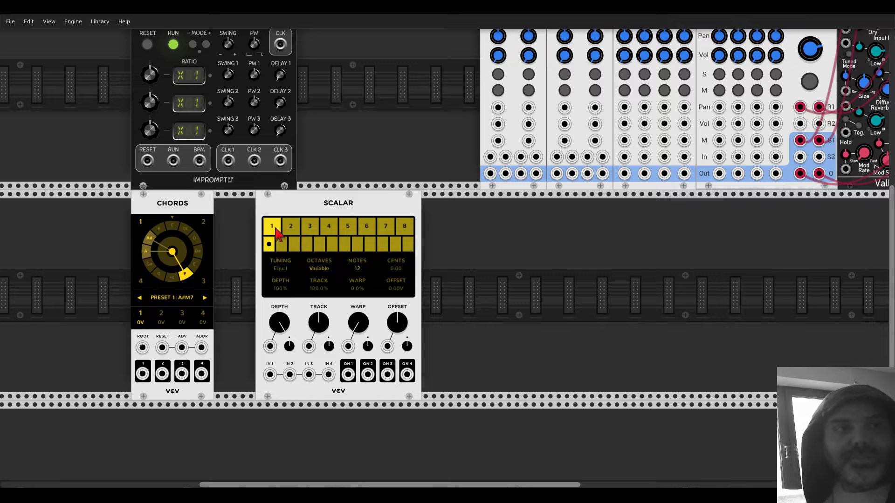
pyautogui.moveTo(309, 206); pyautogui.dragTo(274, 208)
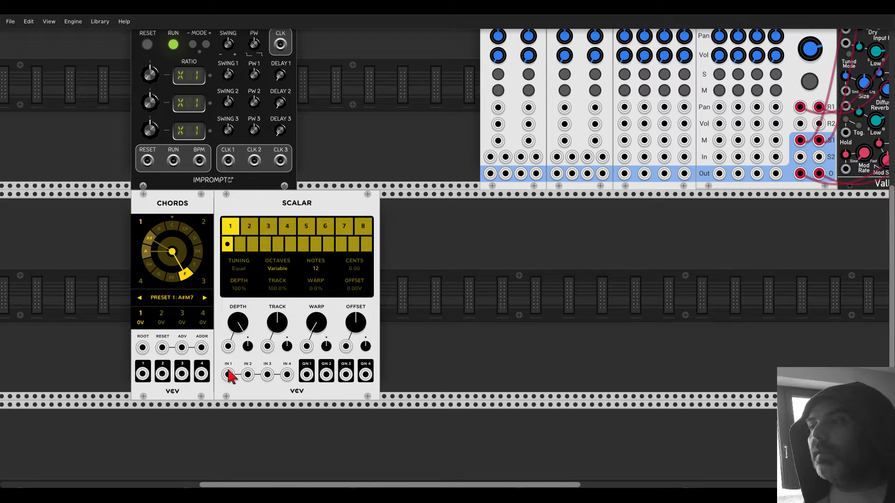
# Patch CHORDS outputs 1 to 4 into SCALAR inputs IN 1 to IN 4 respectively.
pyautogui.moveTo(143, 374); pyautogui.dragTo(247, 374)
pyautogui.moveTo(182, 374); pyautogui.dragTo(267, 374)
pyautogui.moveTo(201, 374); pyautogui.dragTo(287, 375)
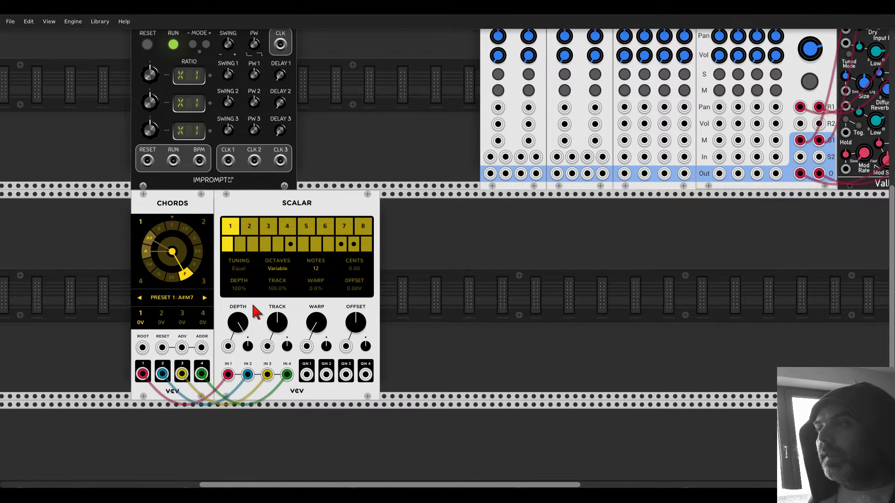
# Set SCALAR's octaves to Shared and turn off notes 1, 2, 4, 5, 7, 8, 9 and 12 of the scale.
pyautogui.scroll(3, 250, 301)
pyautogui.click(291, 255)
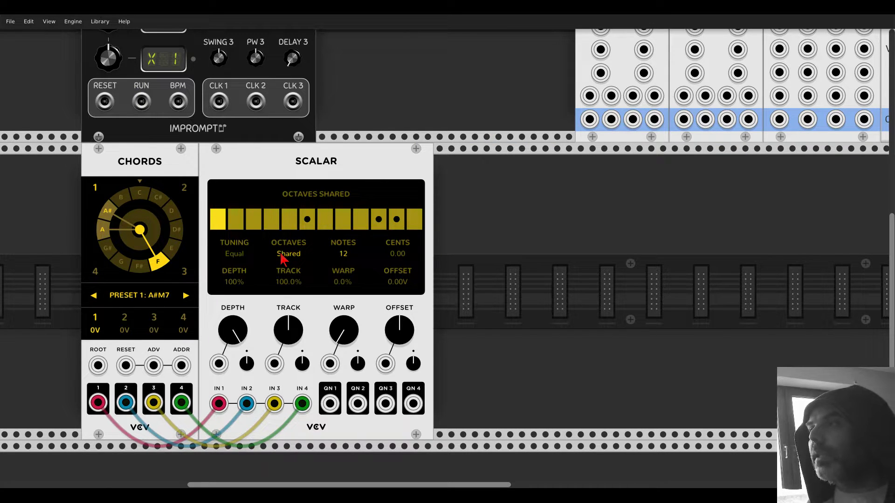
pyautogui.click(217, 221)
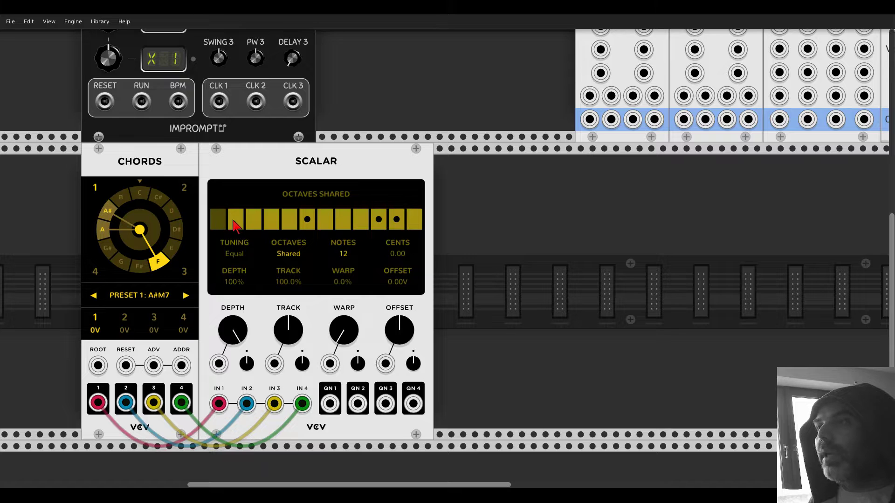
pyautogui.click(235, 222)
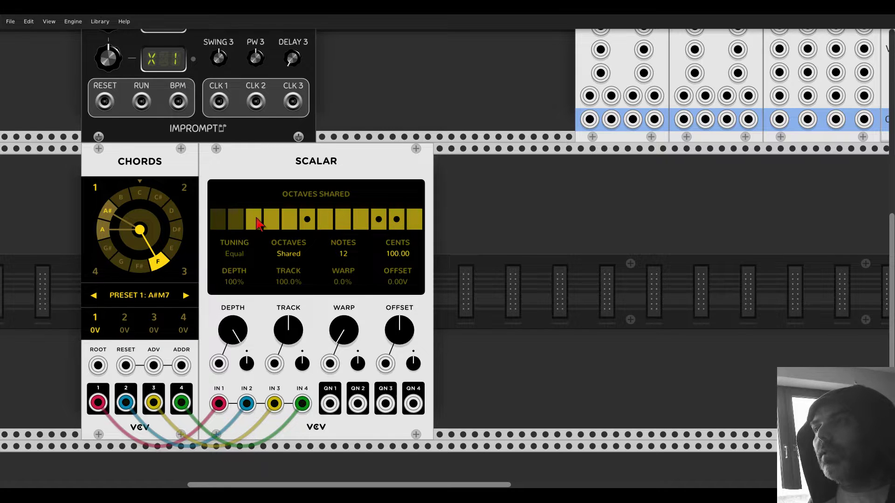
pyautogui.click(270, 222)
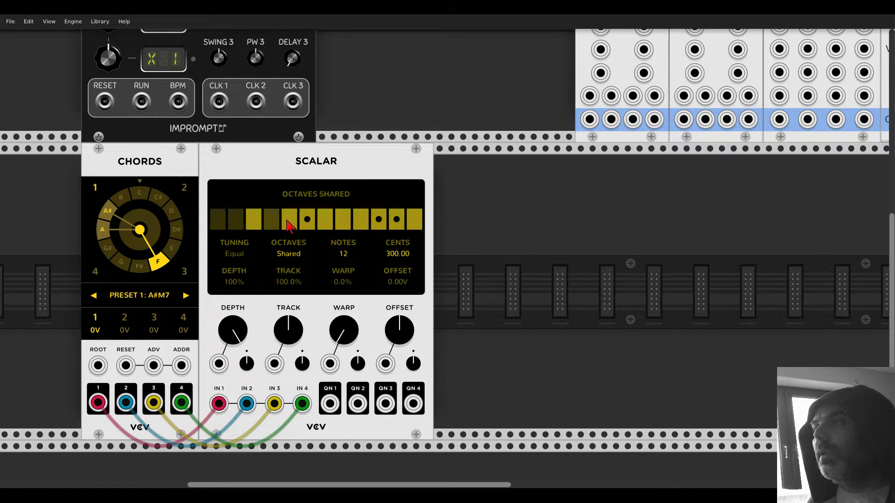
pyautogui.click(289, 223)
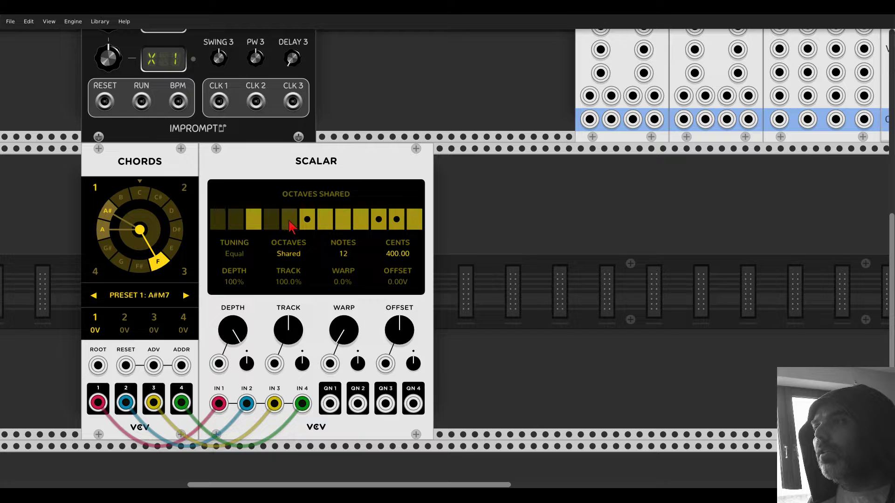
pyautogui.click(324, 224)
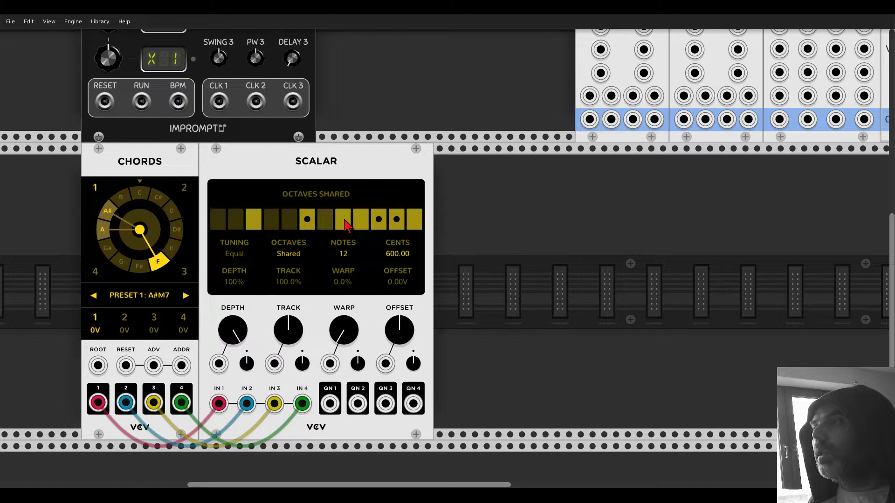
pyautogui.click(346, 224)
pyautogui.click(361, 227)
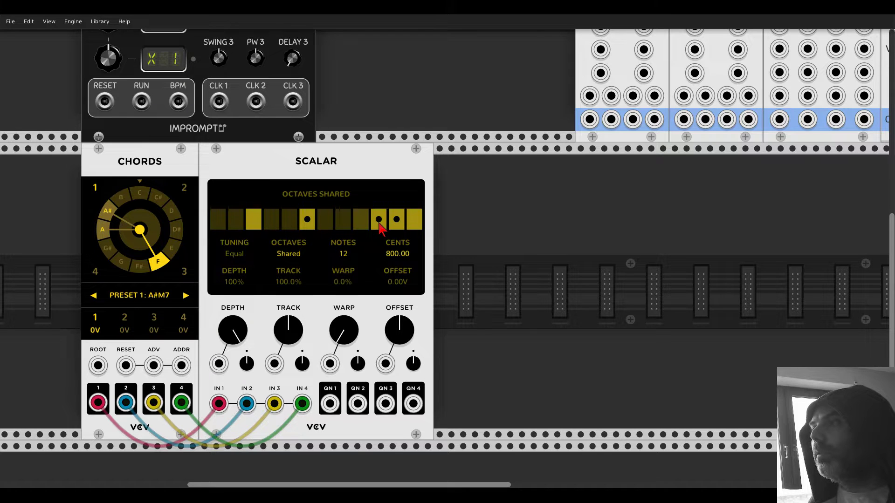
pyautogui.click(413, 224)
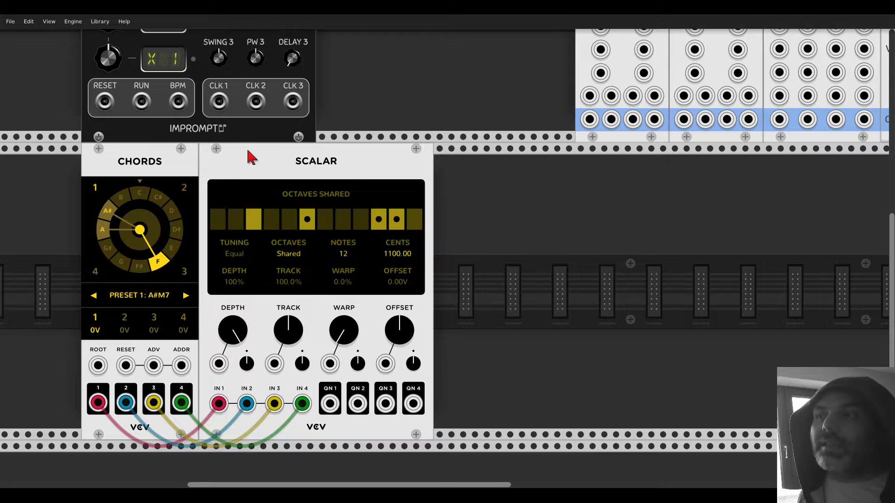
# Cycle through the CHORDS presets back to preset 1 to check how SCALAR quantizes each chord to the reduced scale.
pyautogui.click(186, 295)
pyautogui.click(186, 294)
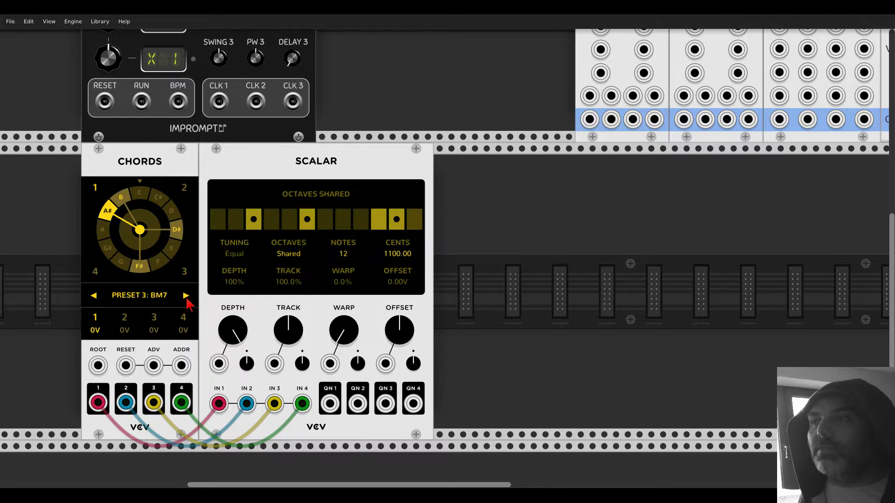
pyautogui.click(186, 299)
pyautogui.click(186, 299)
pyautogui.click(185, 296)
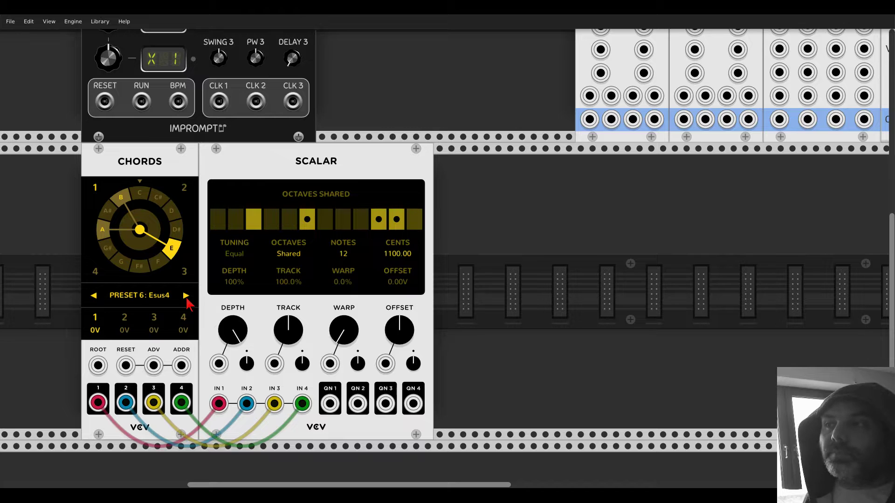
pyautogui.click(186, 298)
pyautogui.click(187, 298)
pyautogui.click(186, 298)
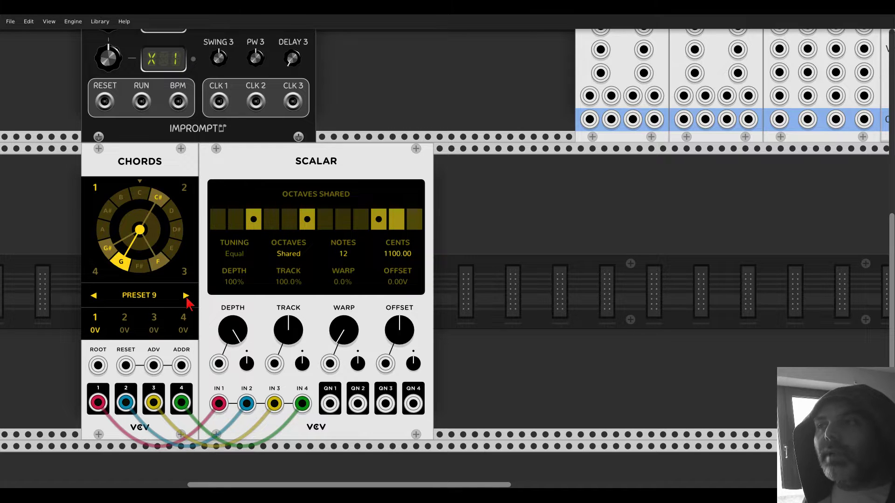
pyautogui.click(186, 297)
pyautogui.click(186, 297)
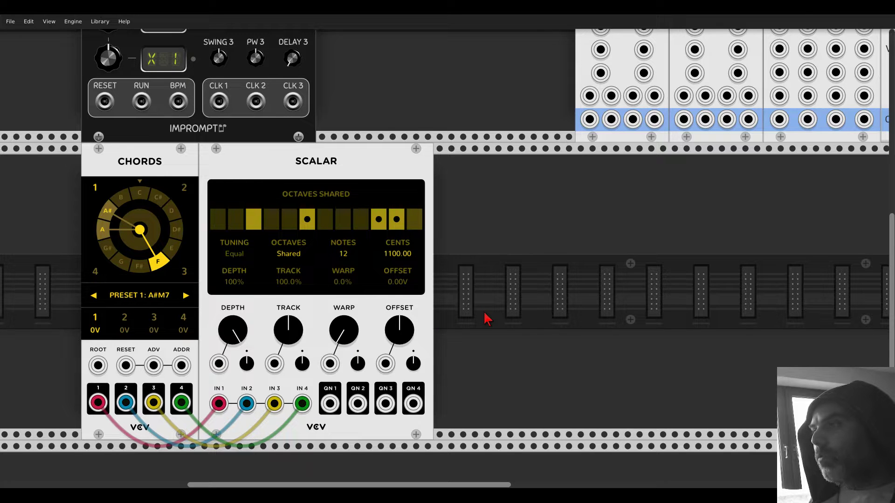
# Add a Bogaudio FM-OP module right beside SCALAR and duplicate it three times to form a row of four.
pyautogui.rightClick(505, 308)
pyautogui.write('fm')
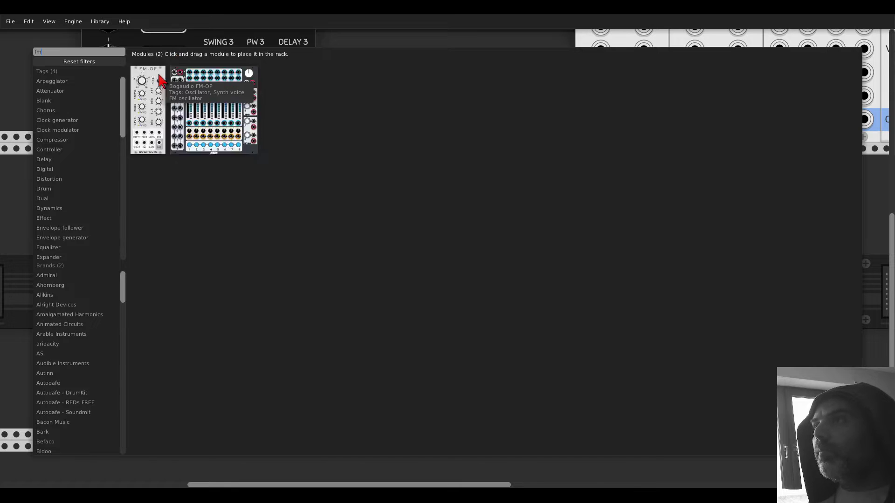
pyautogui.moveTo(160, 80); pyautogui.dragTo(457, 195)
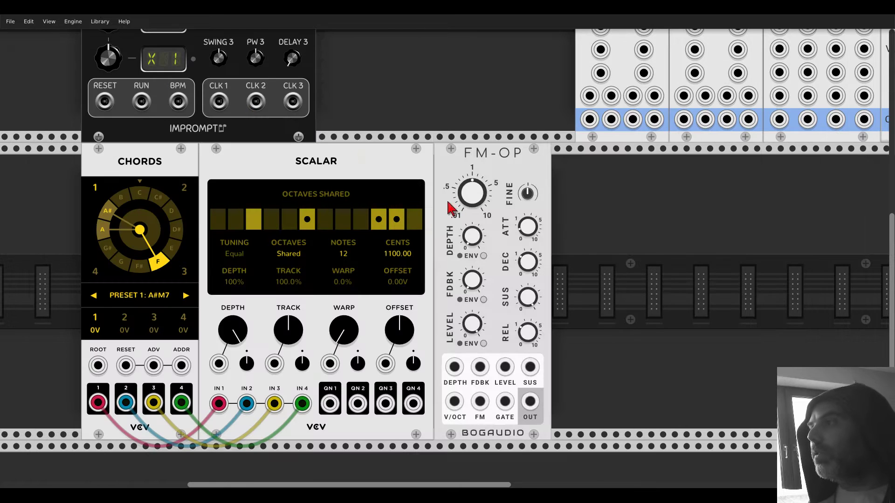
pyautogui.hotkey('ctrl', 'd')
pyautogui.hotkey('ctrl', 'd')
pyautogui.hotkey('ctrl', 'd')
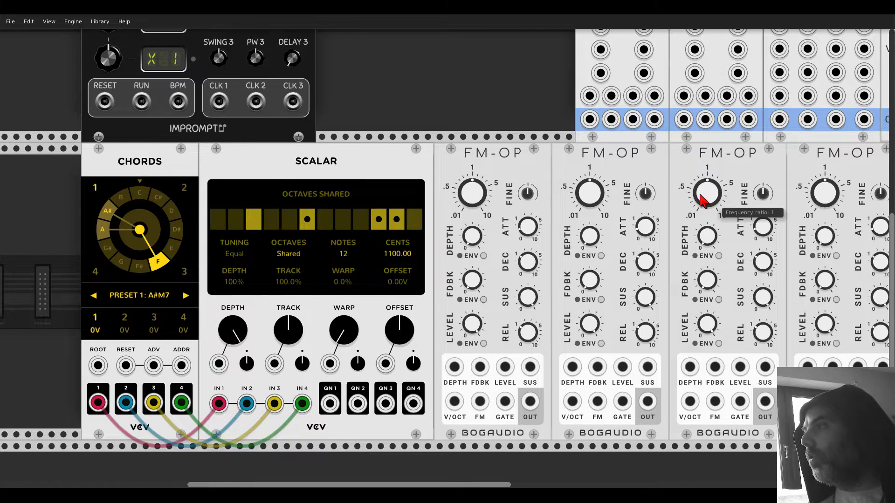
# Patch SCALAR outputs QN 1 to QN 4 into the V/OCT inputs of the four FM-OP modules in order.
pyautogui.scroll(-5, 703, 195)
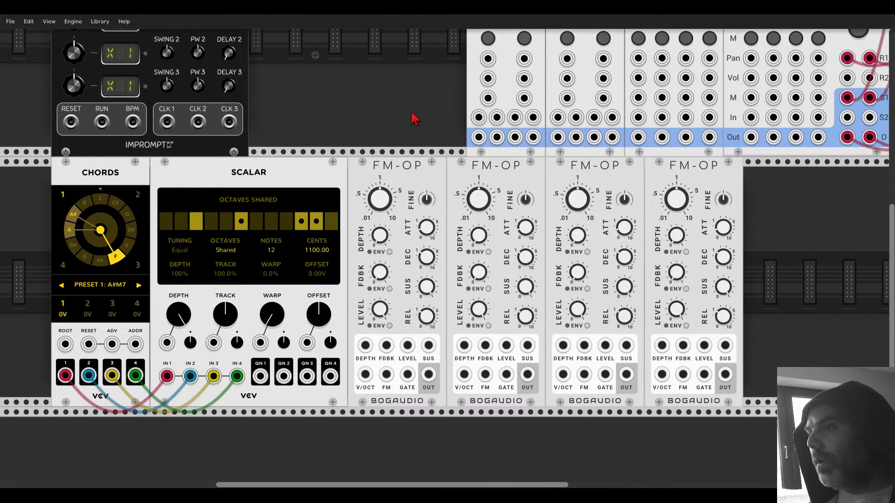
pyautogui.moveTo(412, 118); pyautogui.dragTo(436, 97)
pyautogui.moveTo(260, 376); pyautogui.dragTo(364, 374)
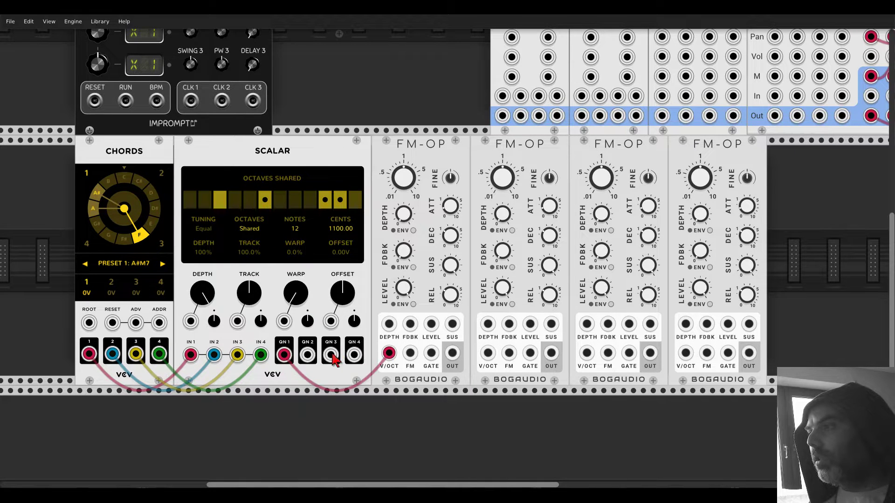
pyautogui.moveTo(307, 355); pyautogui.dragTo(586, 354)
pyautogui.moveTo(670, 344); pyautogui.dragTo(685, 353)
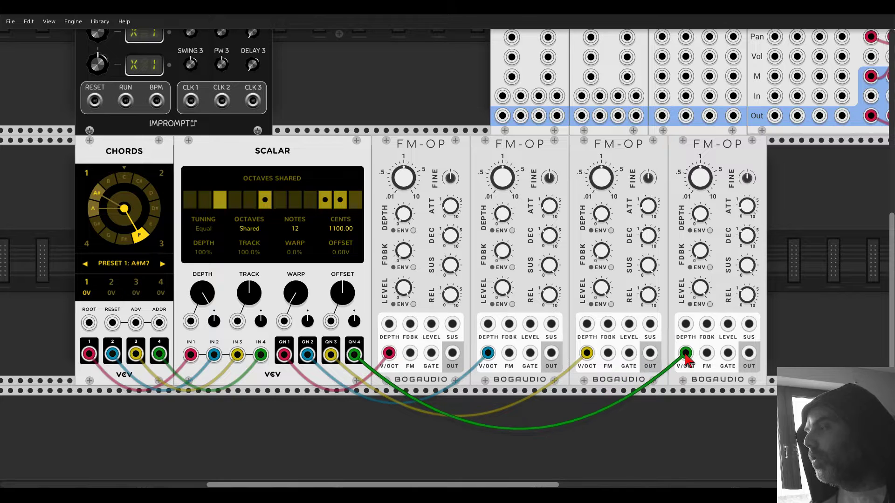
# Turn on the envelope follow option for LEVEL on all four FM-OP modules.
pyautogui.click(394, 304)
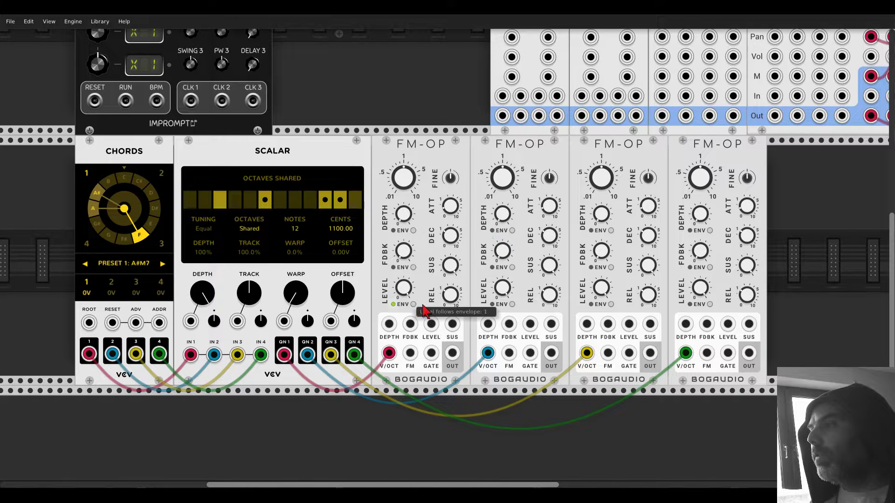
pyautogui.click(492, 304)
pyautogui.click(590, 304)
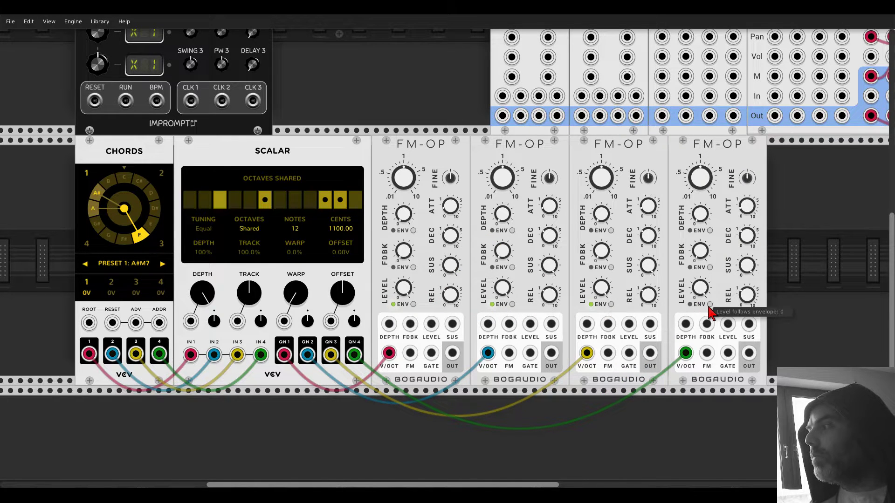
pyautogui.click(689, 304)
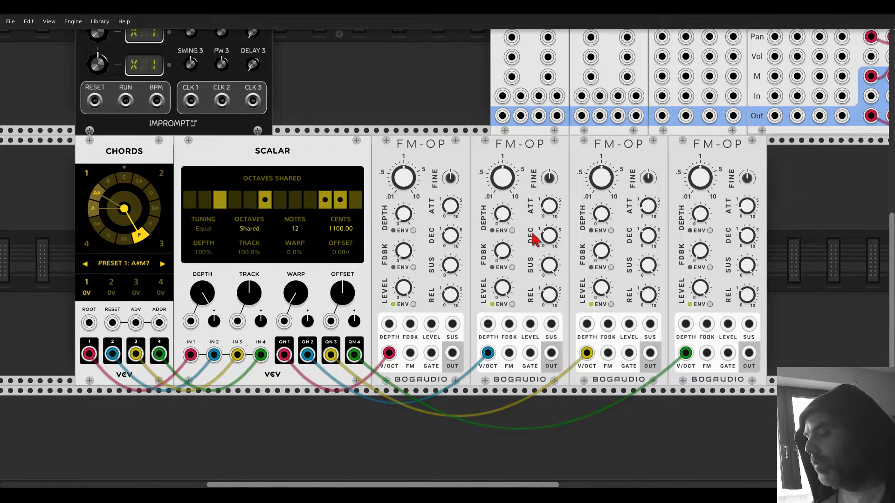
# Delete the second, third and fourth FM-OP modules and replace them with three duplicates of the first one.
pyautogui.press('Delete')
pyautogui.press('Delete')
pyautogui.press('Delete')
pyautogui.hotkey('ctrl', 'z')
pyautogui.hotkey('ctrl', 'z')
pyautogui.hotkey('ctrl', 'z')
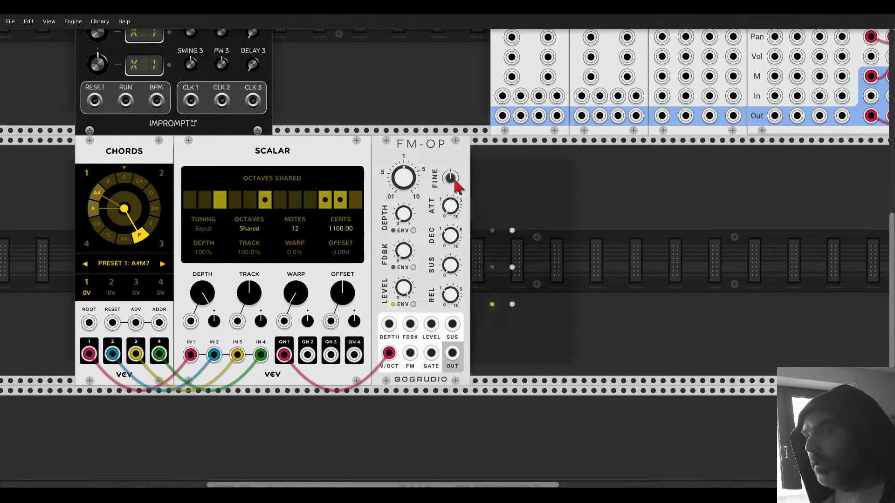
# Patch SCALAR outputs QN 2, QN 3 and QN 4 into the V/OCT inputs of the second, third and fourth FM-OP.
pyautogui.moveTo(307, 355); pyautogui.dragTo(487, 352)
pyautogui.moveTo(586, 353); pyautogui.dragTo(683, 357)
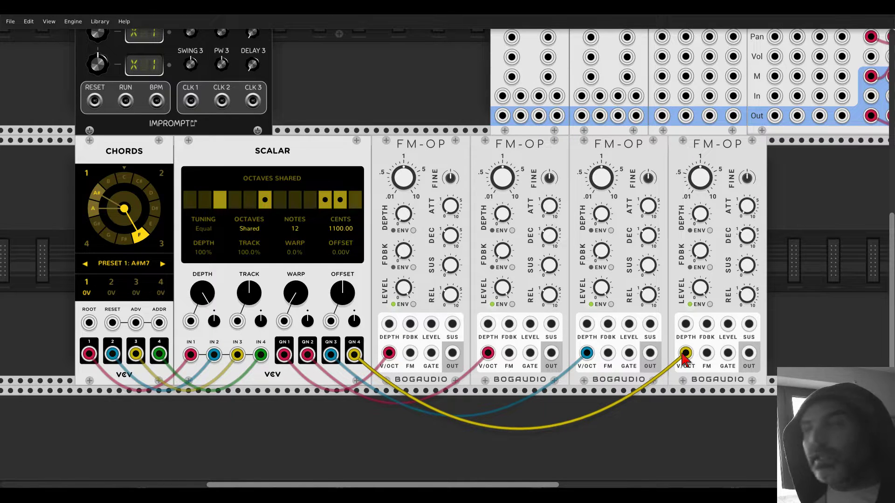
pyautogui.moveTo(684, 357); pyautogui.dragTo(685, 353)
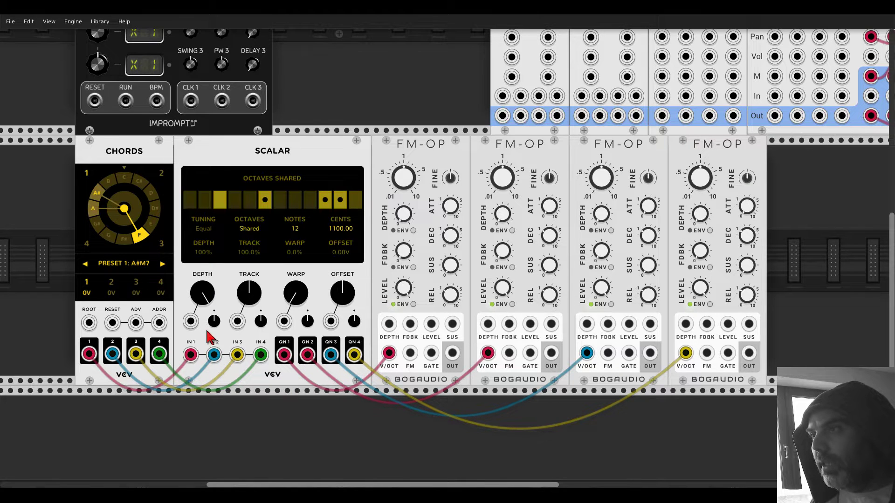
# Patch the OUT jacks of the four FM-OP modules into the first four In jacks of the mixer's first module.
pyautogui.scroll(-2, 209, 336)
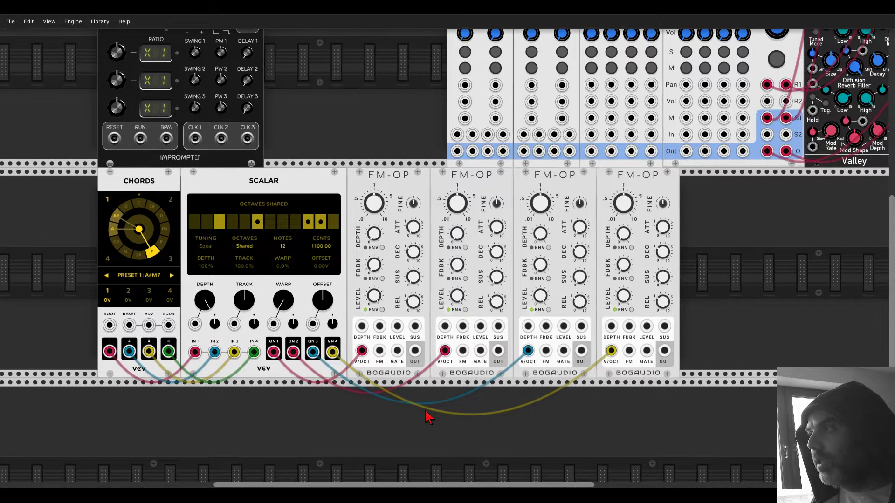
pyautogui.moveTo(428, 418); pyautogui.dragTo(275, 445)
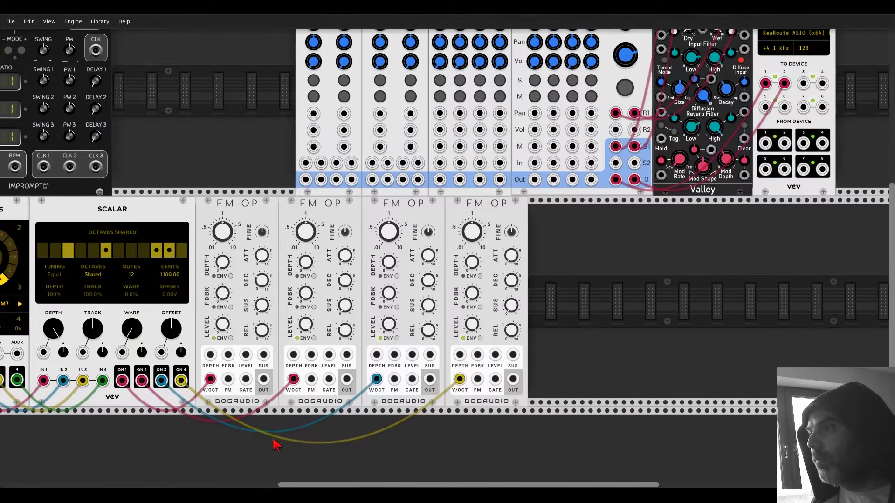
pyautogui.moveTo(264, 379); pyautogui.dragTo(345, 378)
pyautogui.moveTo(429, 378); pyautogui.dragTo(512, 378)
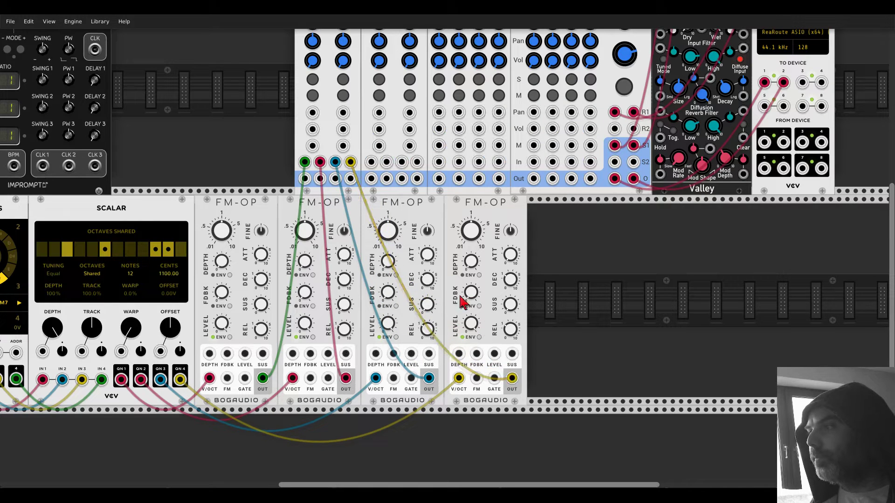
# Set CLOCKED's first clock ratio to X 4 and patch CLK 1 into the ADV input of CHORDS.
pyautogui.scroll(4, 333, 149)
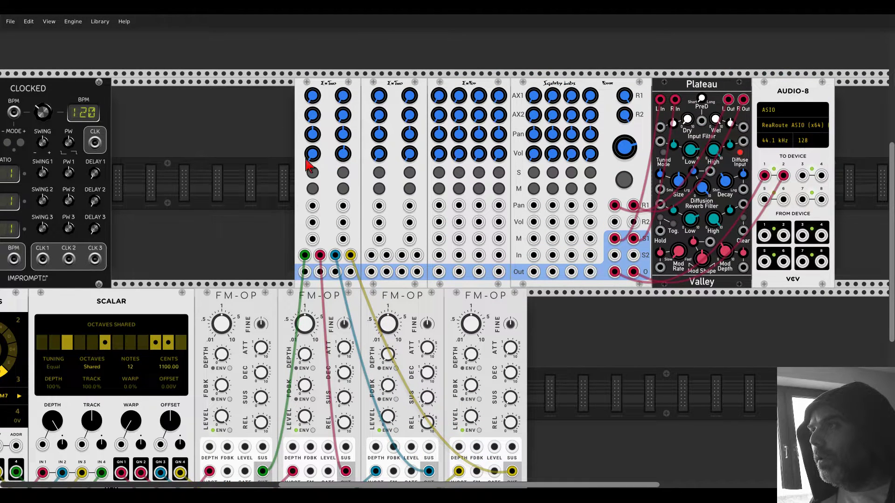
pyautogui.scroll(-10, 210, 447)
pyautogui.hscroll(-16, 588, 338)
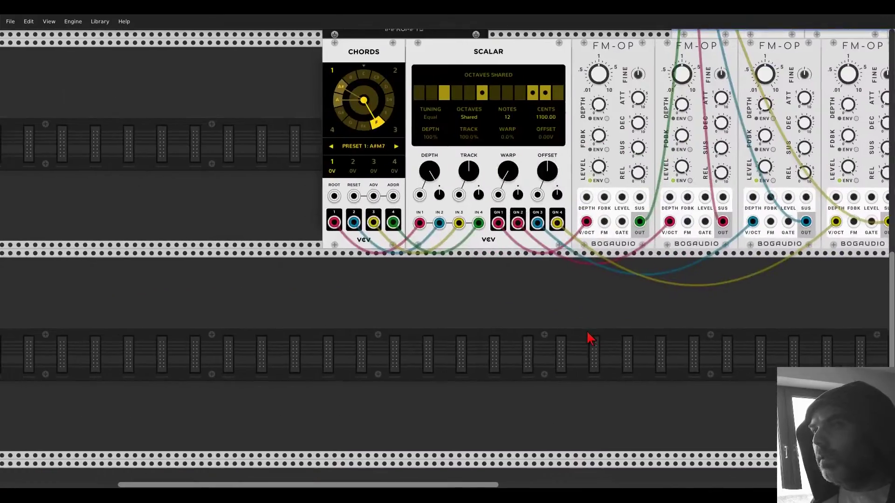
pyautogui.moveTo(588, 337); pyautogui.dragTo(400, 363)
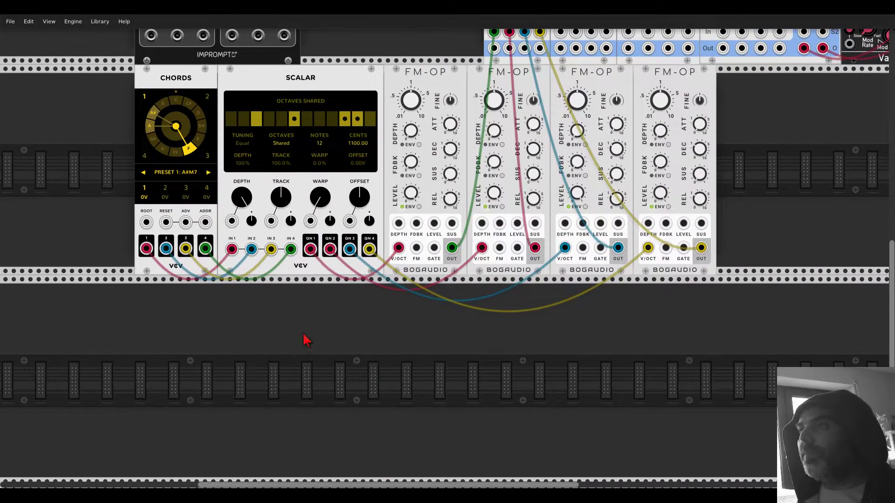
pyautogui.scroll(4, 108, 275)
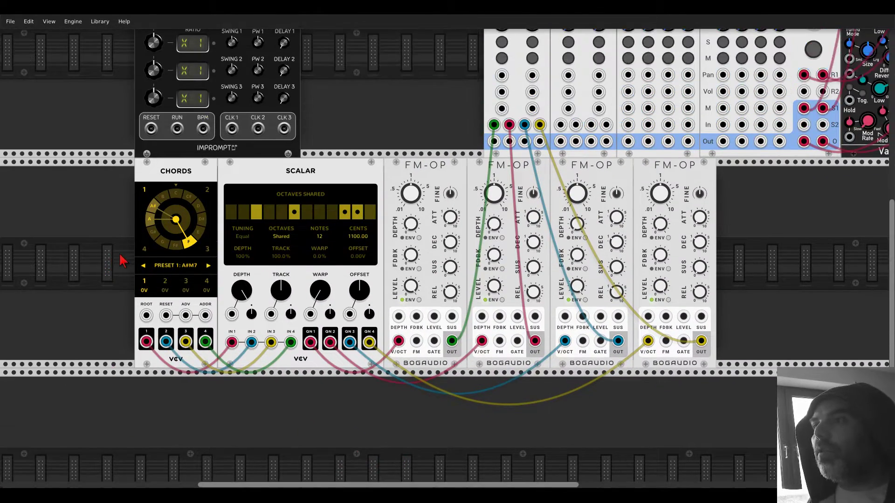
pyautogui.scroll(3, 110, 258)
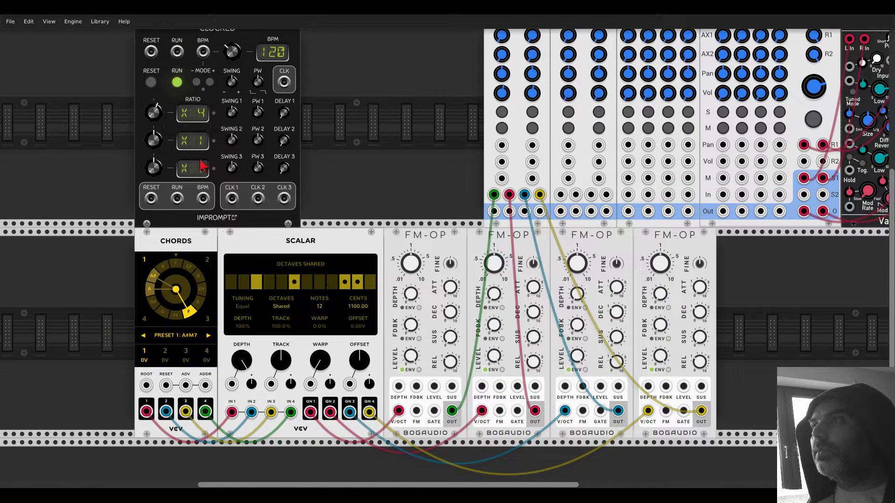
pyautogui.moveTo(232, 198); pyautogui.dragTo(186, 385)
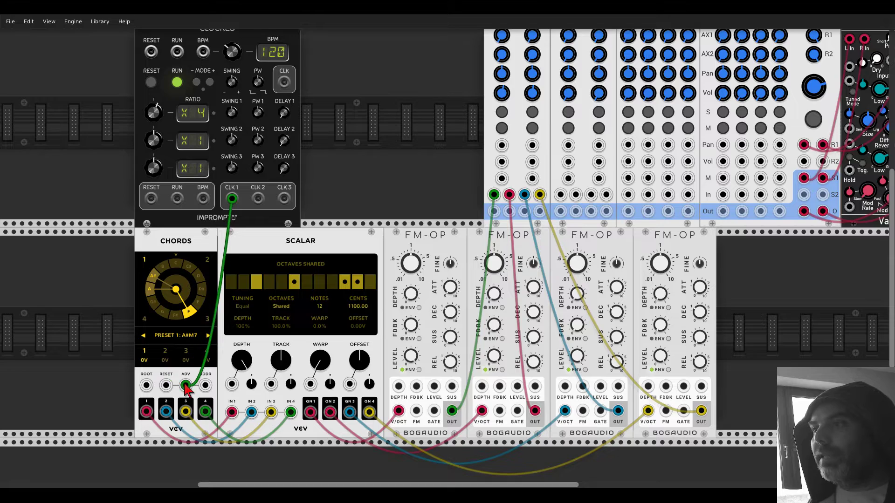
# Add a Count Modula 8 Step Trigger Sequencer directly below CHORDS, aligned with its left edge.
pyautogui.scroll(5, 117, 309)
pyautogui.moveTo(116, 303); pyautogui.dragTo(127, 286)
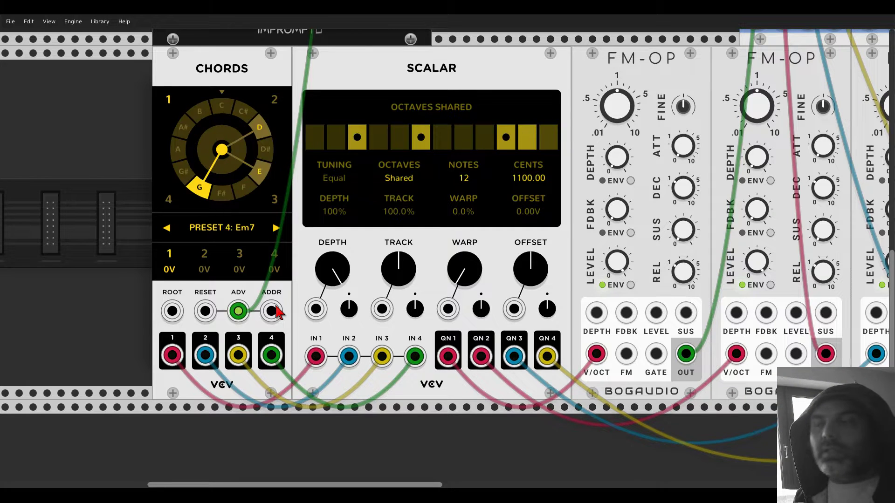
pyautogui.scroll(-4, 278, 312)
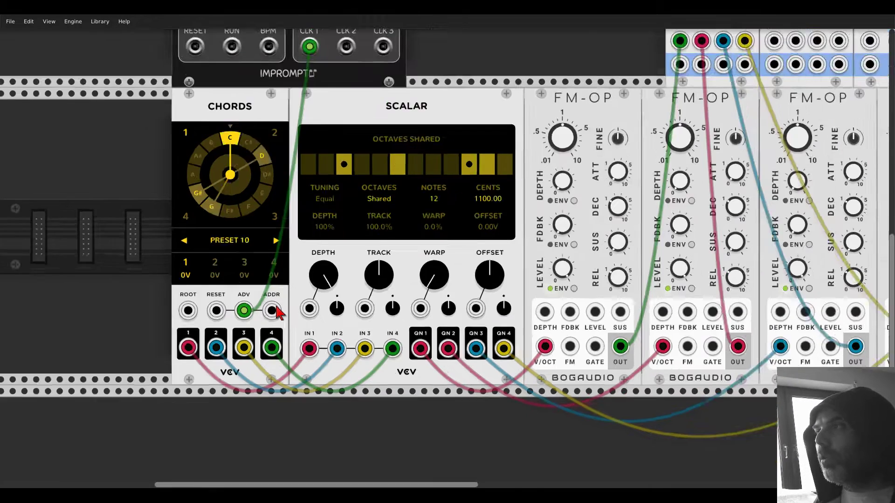
pyautogui.scroll(-2, 392, 390)
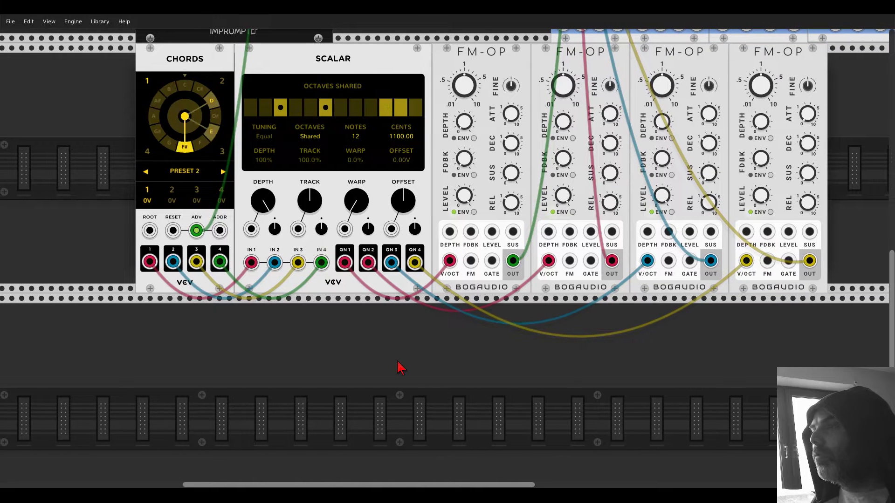
pyautogui.scroll(-1, 399, 365)
pyautogui.doubleClick(389, 334)
pyautogui.write('trigg')
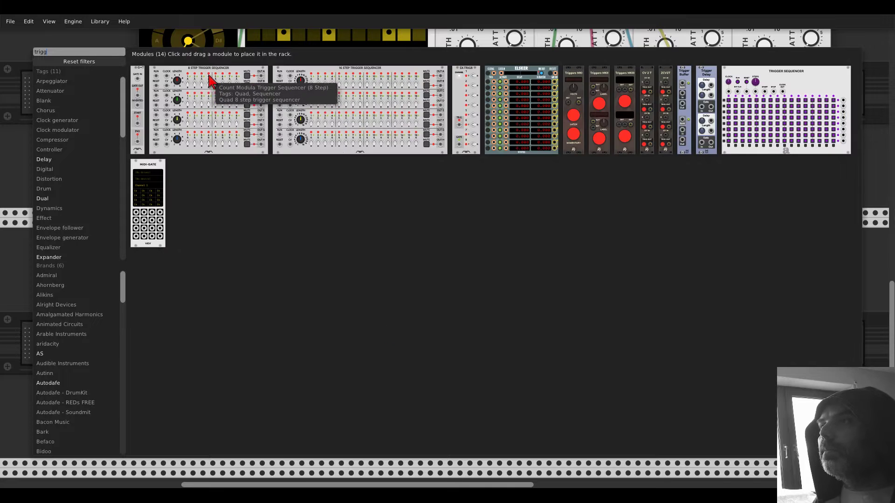
pyautogui.moveTo(210, 80); pyautogui.dragTo(320, 250)
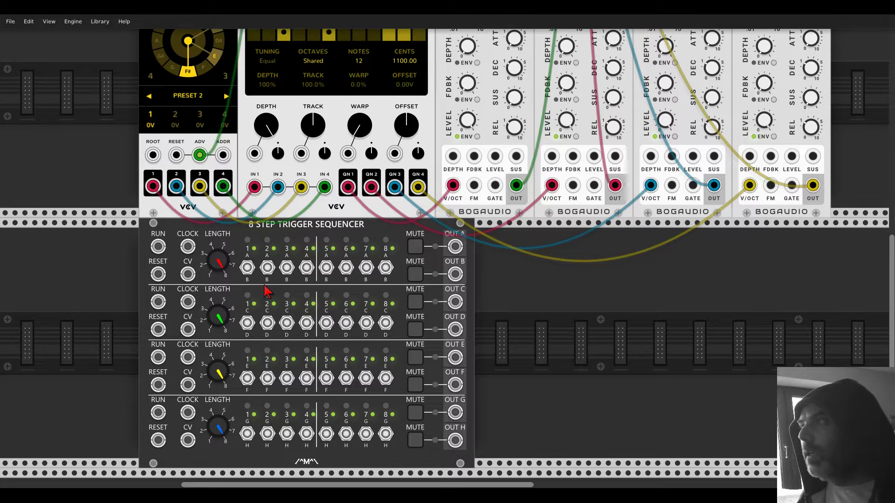
# Patch CLOCKED's CLK 1 into the CLOCK input of the trigger sequencer's first channel and set that channel's length to 7.
pyautogui.scroll(-1, 266, 285)
pyautogui.moveTo(573, 274); pyautogui.dragTo(594, 304)
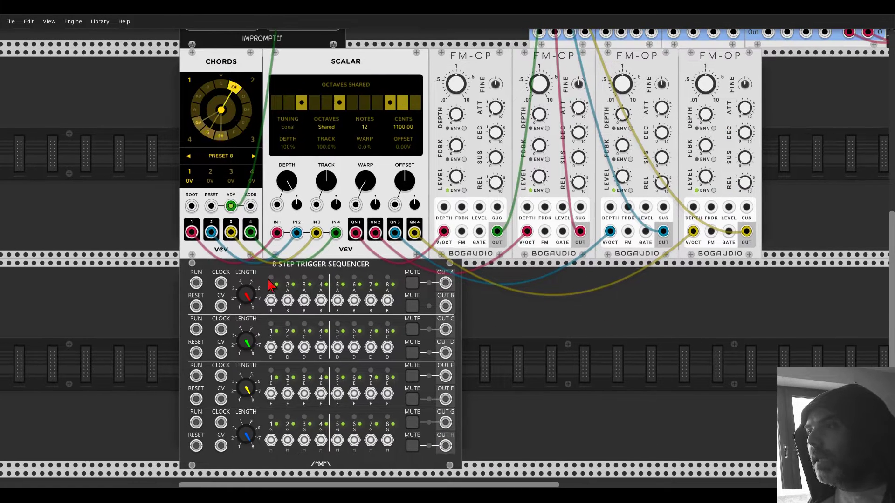
pyautogui.scroll(-3, 140, 259)
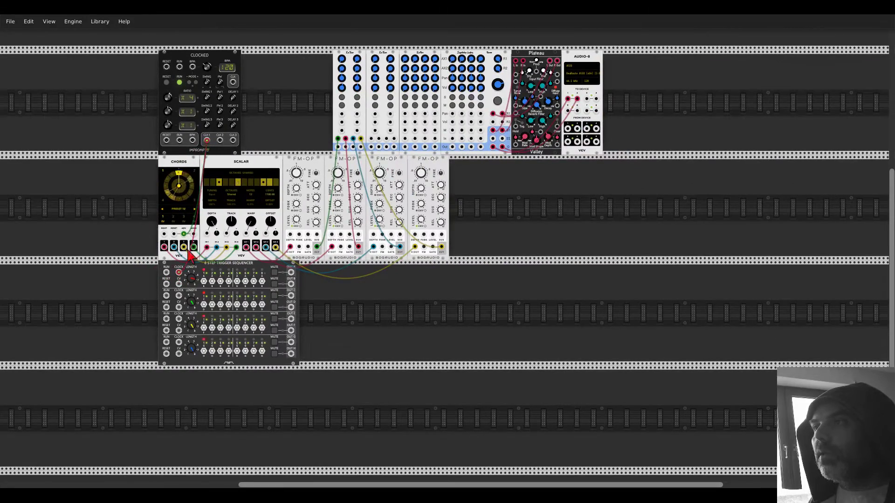
pyautogui.scroll(2, 166, 310)
pyautogui.scroll(3, 166, 310)
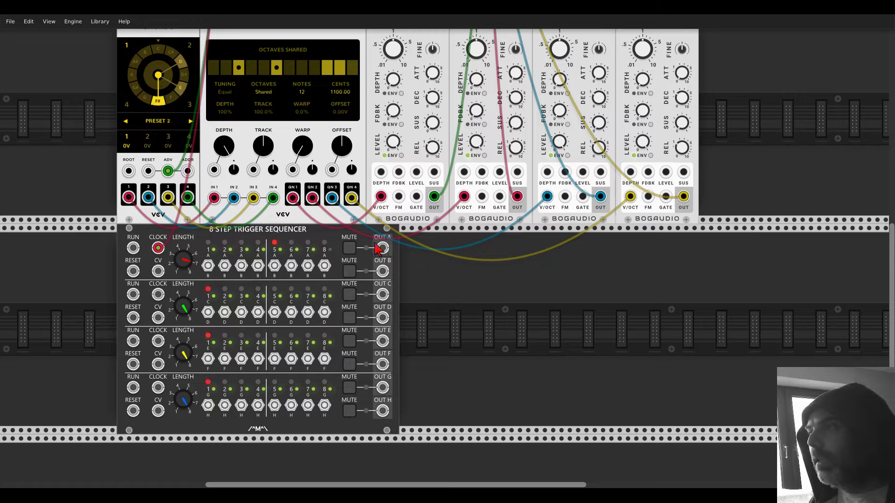
# Patch OUT A into the first FM-OP's GATE input and switch steps 1, 3, 4 and 6 of the first channel to A.
pyautogui.moveTo(382, 248); pyautogui.dragTo(416, 196)
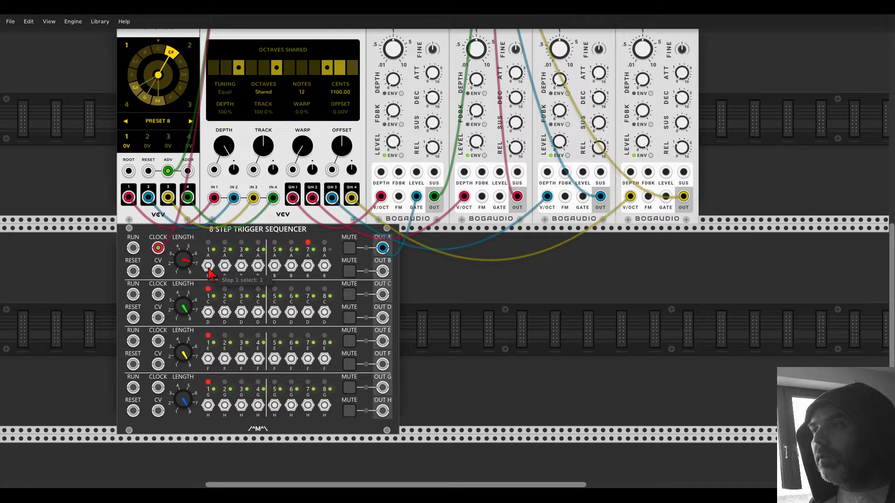
pyautogui.click(208, 266)
pyautogui.click(241, 266)
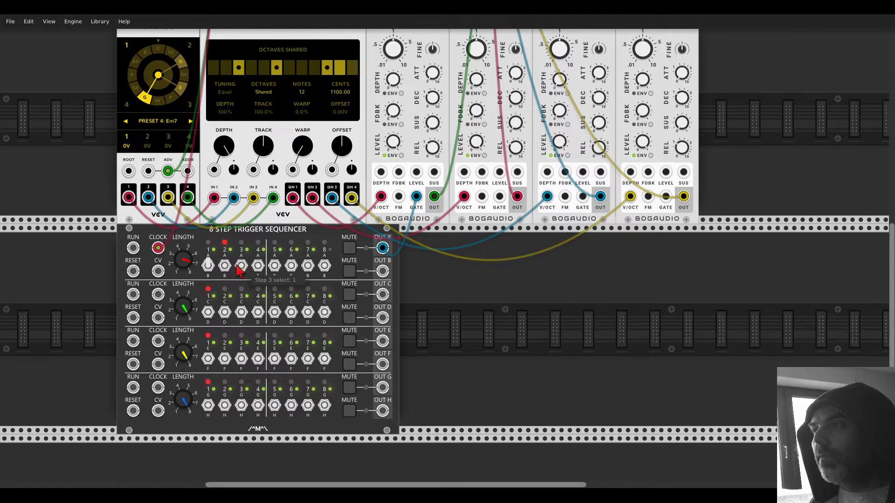
pyautogui.click(257, 266)
pyautogui.click(291, 265)
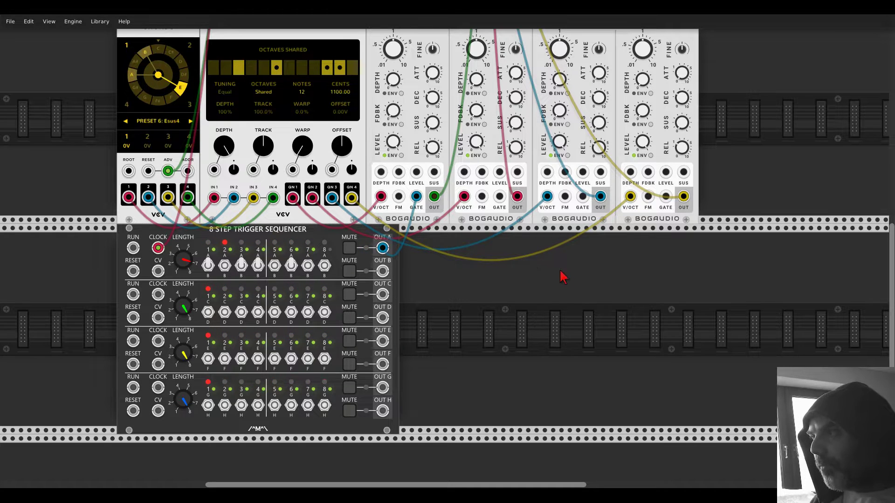
# Set the trigger sequencer's second channel length to 5, switch its step 1 to C and patch OUT C into the second FM-OP's GATE input.
pyautogui.moveTo(185, 306); pyautogui.dragTo(185, 311)
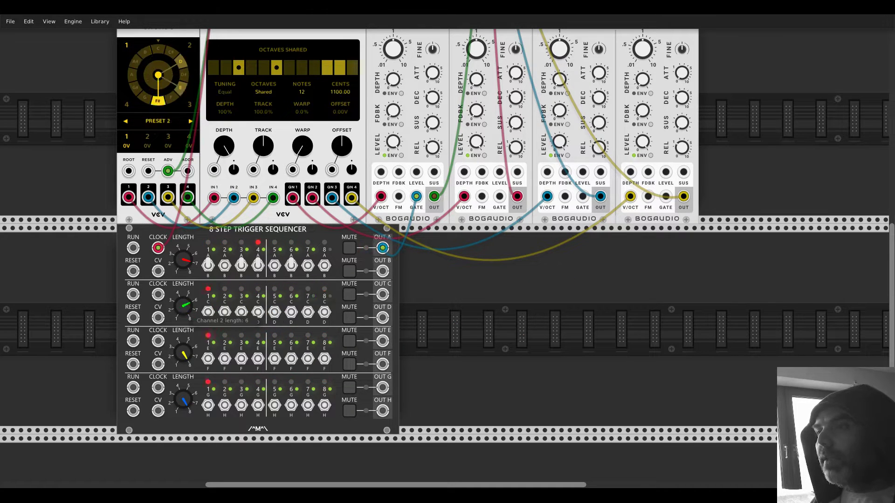
pyautogui.moveTo(382, 294); pyautogui.dragTo(498, 205)
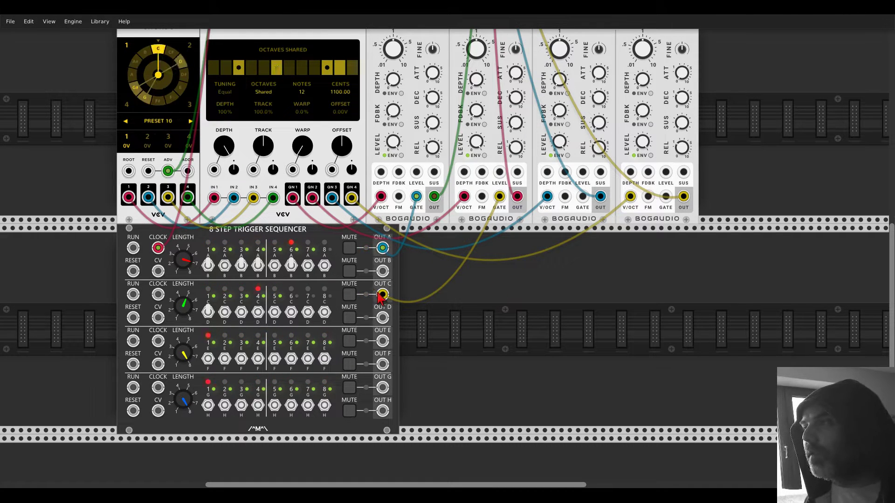
pyautogui.moveTo(382, 294); pyautogui.dragTo(423, 297)
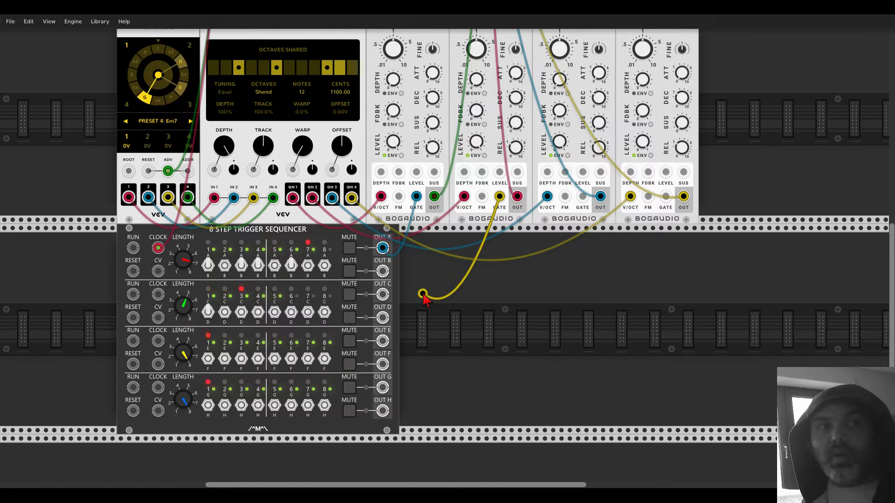
pyautogui.moveTo(424, 299); pyautogui.dragTo(382, 294)
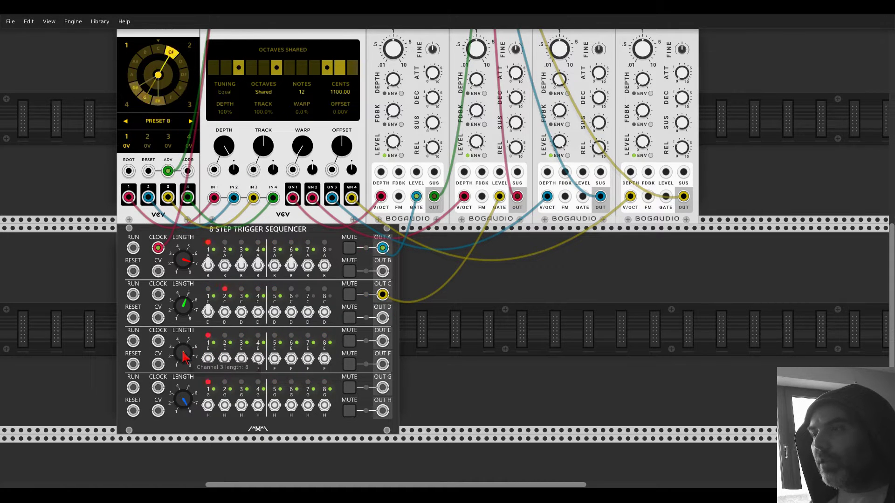
# Patch OUT E into the third FM-OP's GATE input and switch steps 1, 3, 4, 6 and 8 of the third channel to E.
pyautogui.moveTo(381, 343); pyautogui.dragTo(582, 196)
pyautogui.click(207, 362)
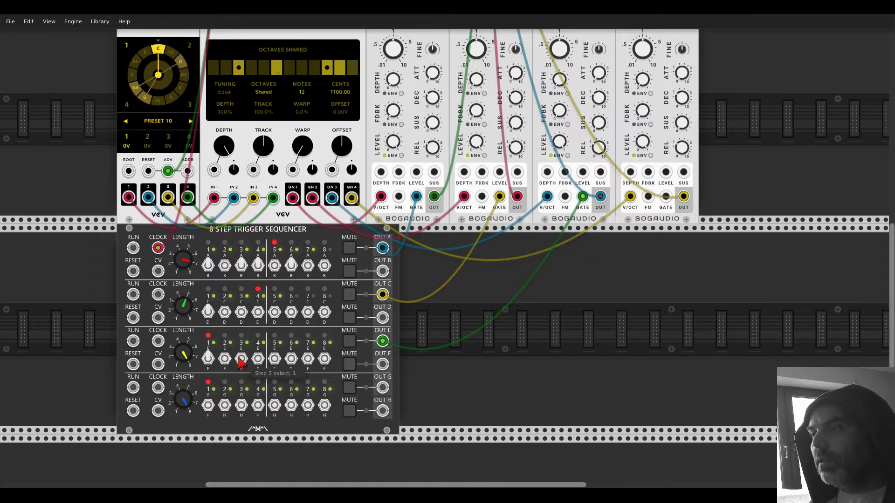
pyautogui.click(240, 360)
pyautogui.click(258, 360)
pyautogui.click(291, 359)
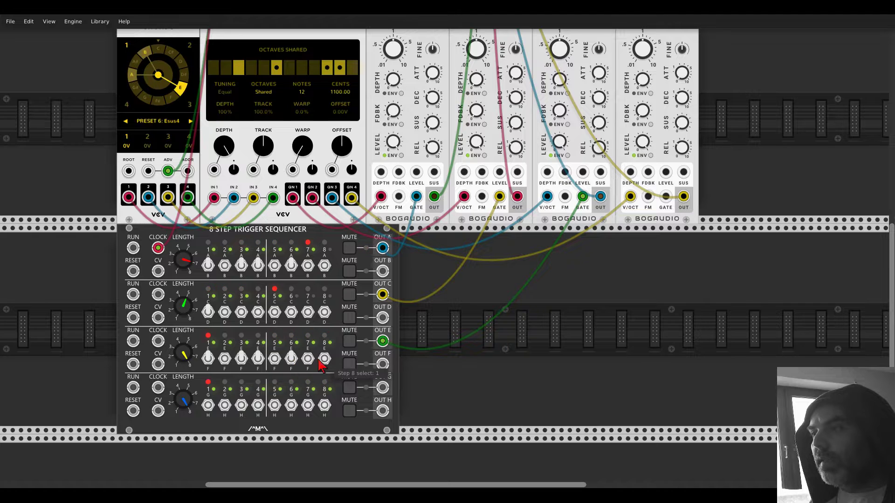
pyautogui.click(324, 360)
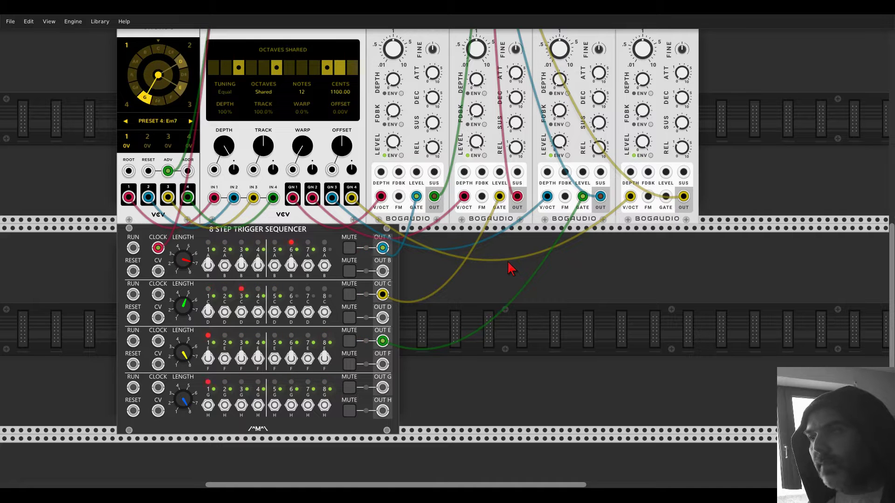
# Patch OUT G into the fourth FM-OP's GATE input, set the fourth channel's length to 3 and switch its step 1 to G.
pyautogui.moveTo(382, 387); pyautogui.dragTo(665, 198)
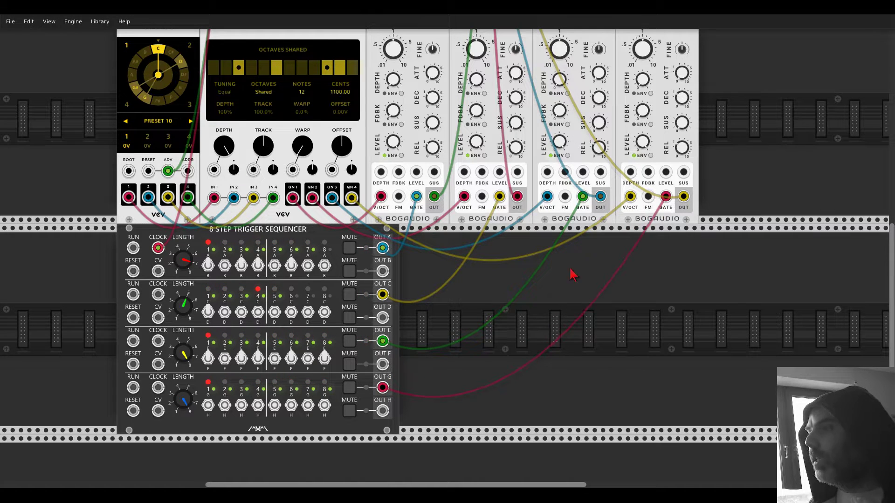
pyautogui.moveTo(191, 400); pyautogui.dragTo(192, 412)
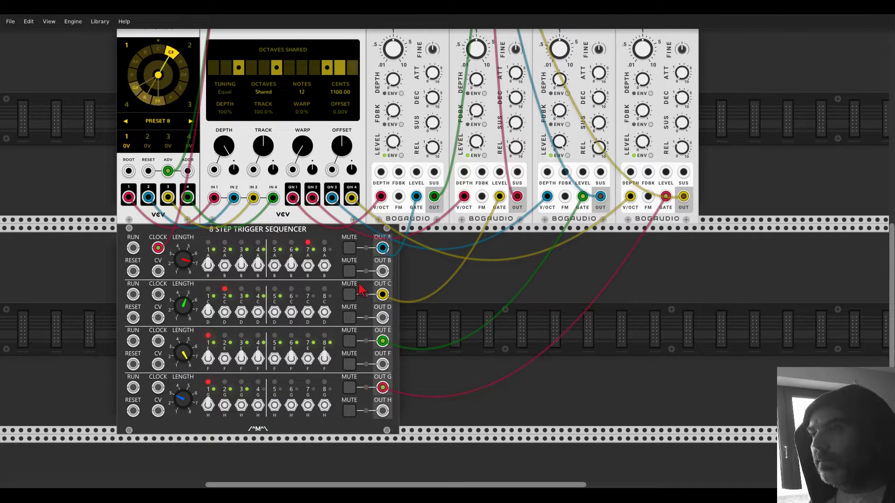
# Shift the four FM-OP modules away from SCALAR to open a gap between them in the row.
pyautogui.scroll(-4, 701, 184)
pyautogui.scroll(-3, 701, 184)
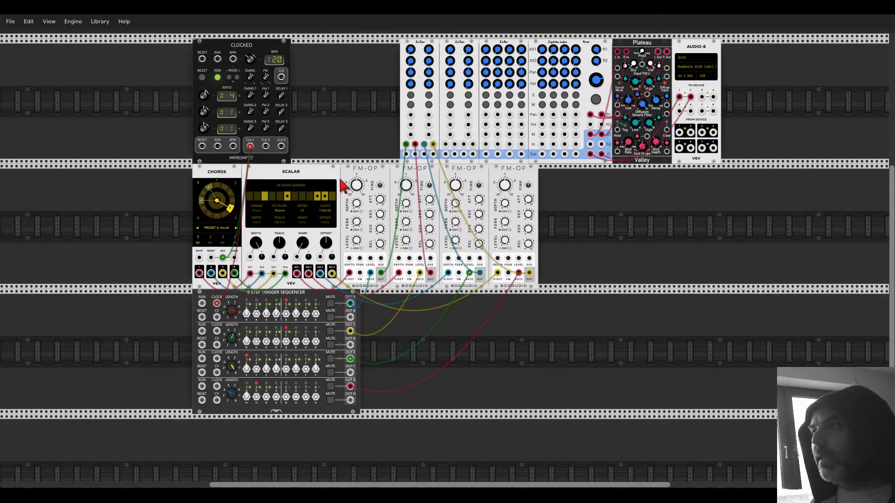
pyautogui.scroll(3, 344, 181)
pyautogui.scroll(-3, 348, 172)
pyautogui.moveTo(348, 172); pyautogui.dragTo(421, 194)
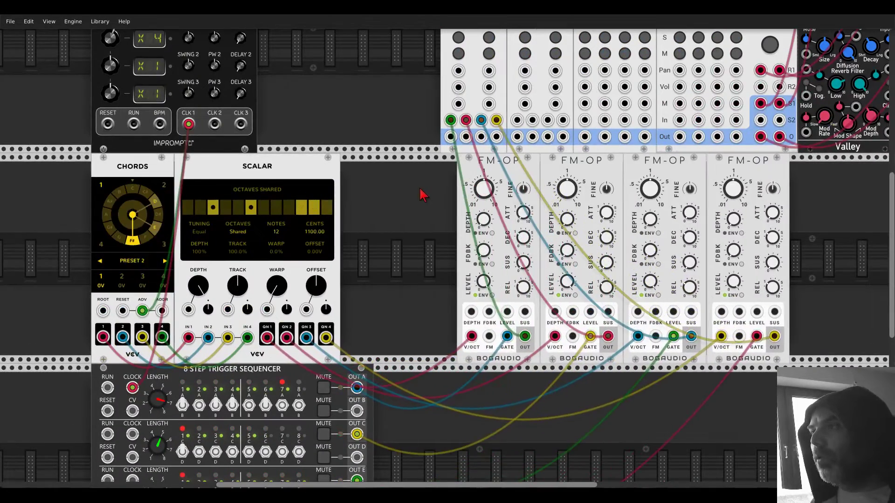
# Add an S&H 8 module directly beside SCALAR and move the four FM-OPs up against it.
pyautogui.rightClick(421, 194)
pyautogui.write('s')
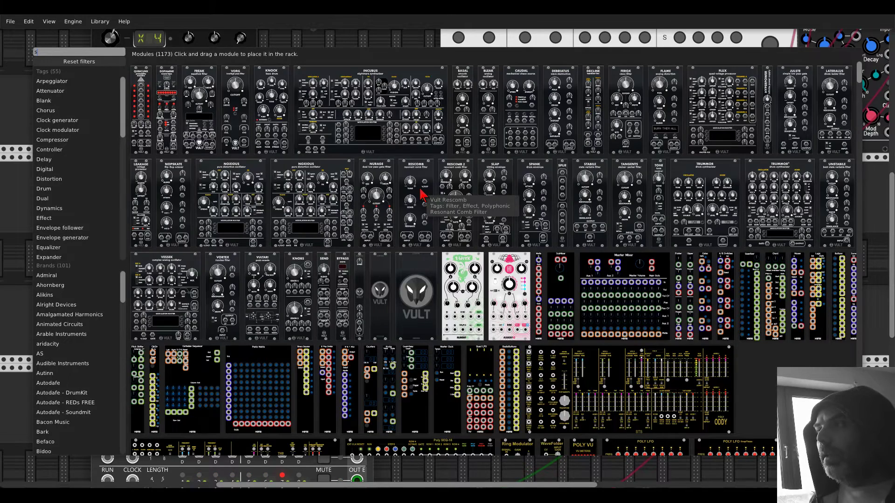
pyautogui.write('ample')
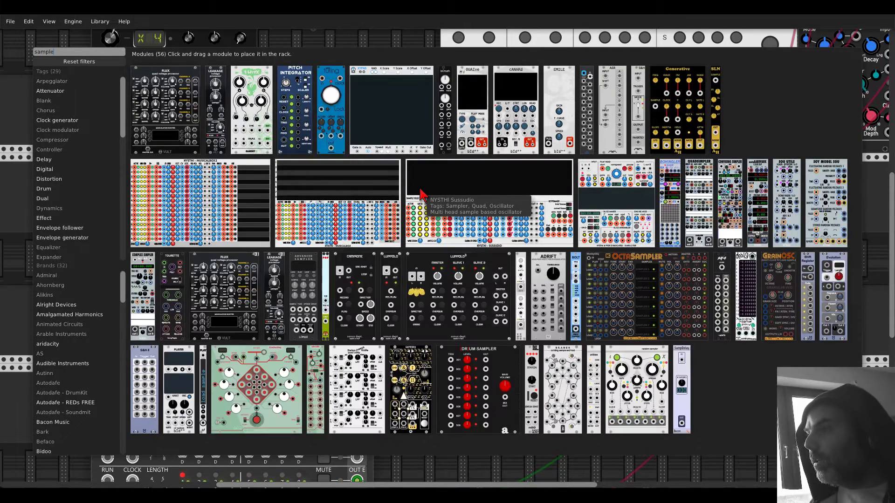
pyautogui.click(142, 371)
pyautogui.moveTo(731, 174); pyautogui.dragTo(684, 175)
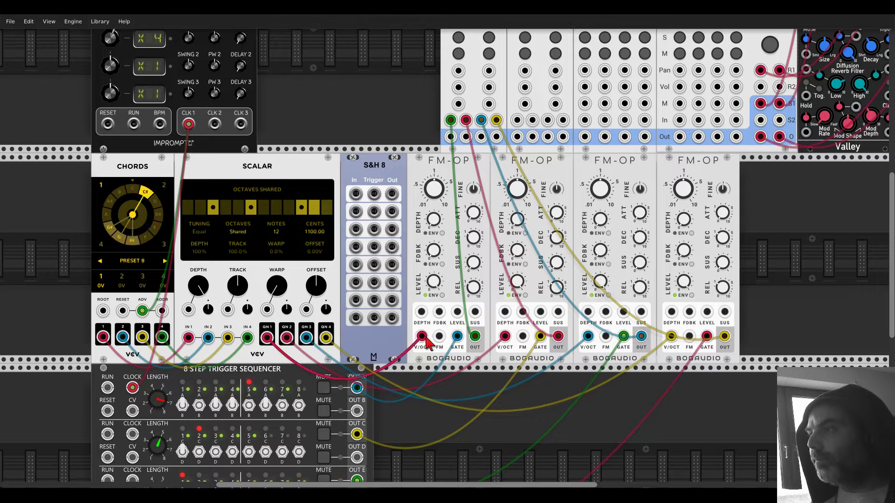
# Reroute SCALAR's four quantized outputs from the FM-OPs' V/OCT inputs into the first four In jacks of S&H 8.
pyautogui.moveTo(287, 336); pyautogui.dragTo(357, 194)
pyautogui.moveTo(306, 335); pyautogui.dragTo(356, 212)
pyautogui.moveTo(588, 336); pyautogui.dragTo(355, 228)
pyautogui.moveTo(670, 337); pyautogui.dragTo(356, 247)
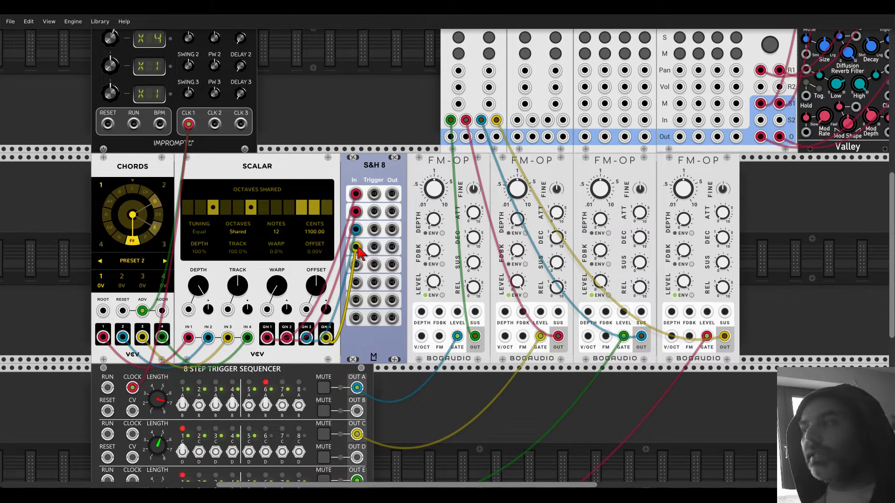
# Patch the trigger sequencer's OUT A, C, E and G additionally into the Trigger inputs of S&H 8's first four channels.
pyautogui.moveTo(357, 387); pyautogui.dragTo(374, 195)
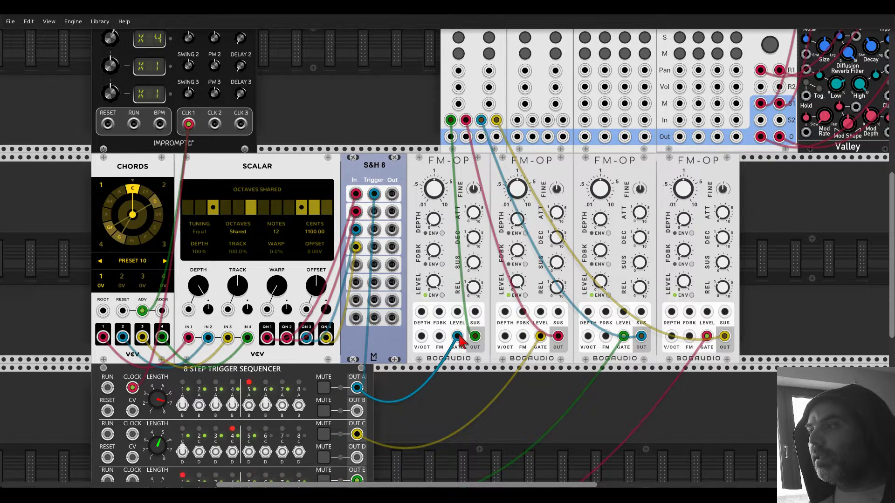
pyautogui.moveTo(357, 434); pyautogui.dragTo(373, 212)
pyautogui.moveTo(624, 336); pyautogui.dragTo(374, 230)
pyautogui.moveTo(707, 337); pyautogui.dragTo(375, 264)
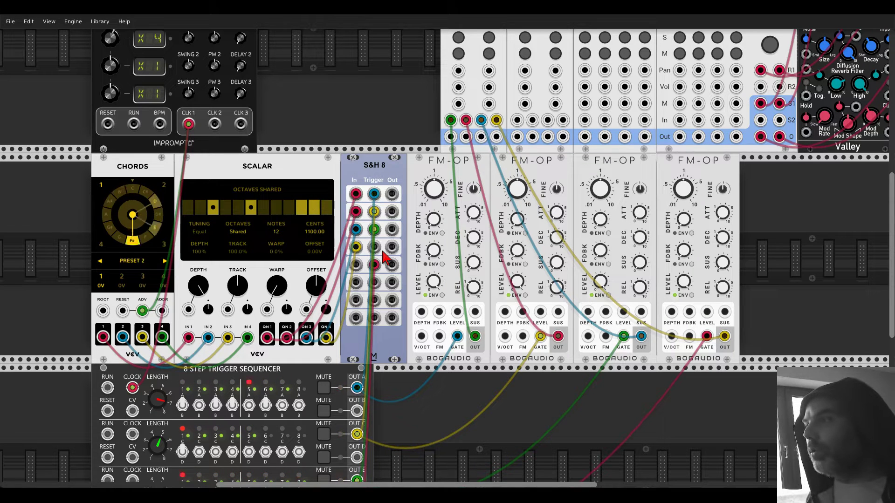
# Patch the first four outputs of S&H 8 into the V/OCT inputs of the four FM-OPs in order.
pyautogui.moveTo(392, 193); pyautogui.dragTo(421, 336)
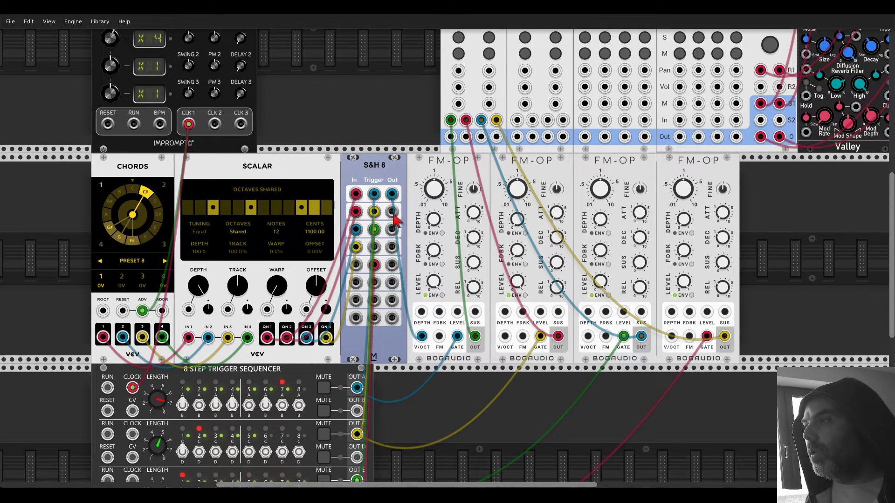
pyautogui.moveTo(392, 211); pyautogui.dragTo(504, 336)
pyautogui.moveTo(392, 229); pyautogui.dragTo(587, 336)
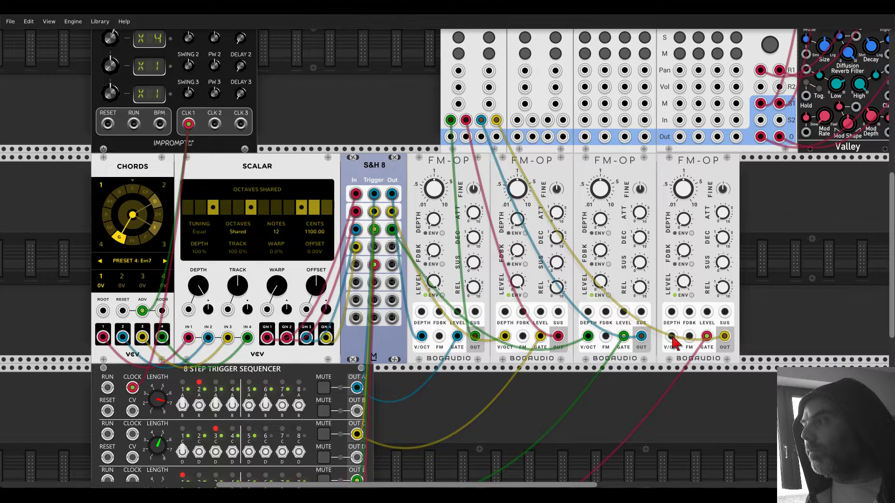
pyautogui.moveTo(671, 336); pyautogui.dragTo(381, 252)
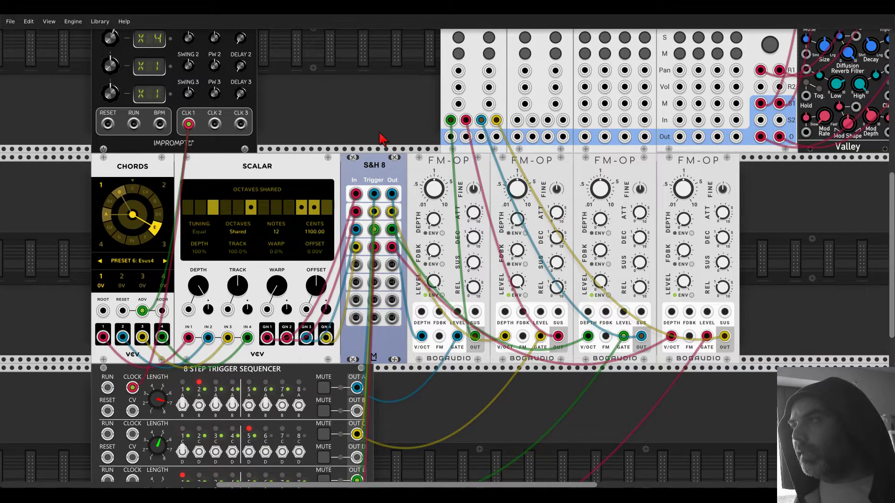
# Turn up the AX1 sends of the mixer's first two channels to feed the Plateau reverb.
pyautogui.scroll(-1, 379, 139)
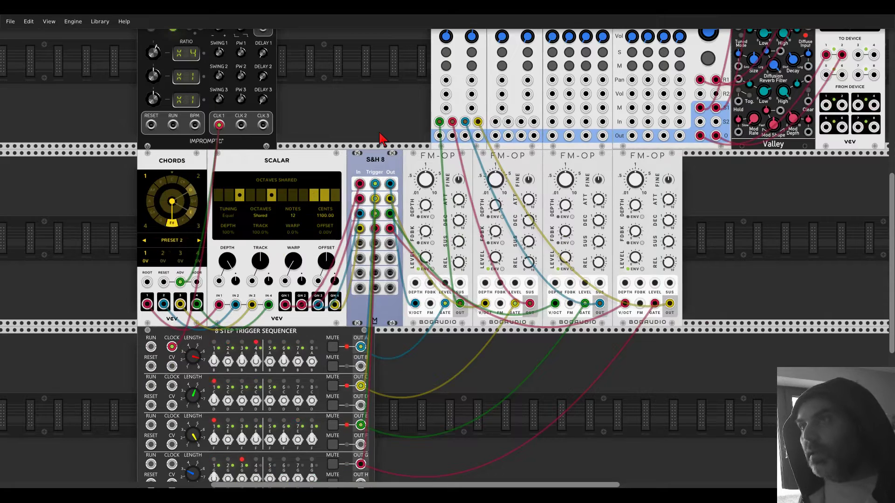
pyautogui.scroll(-1, 380, 138)
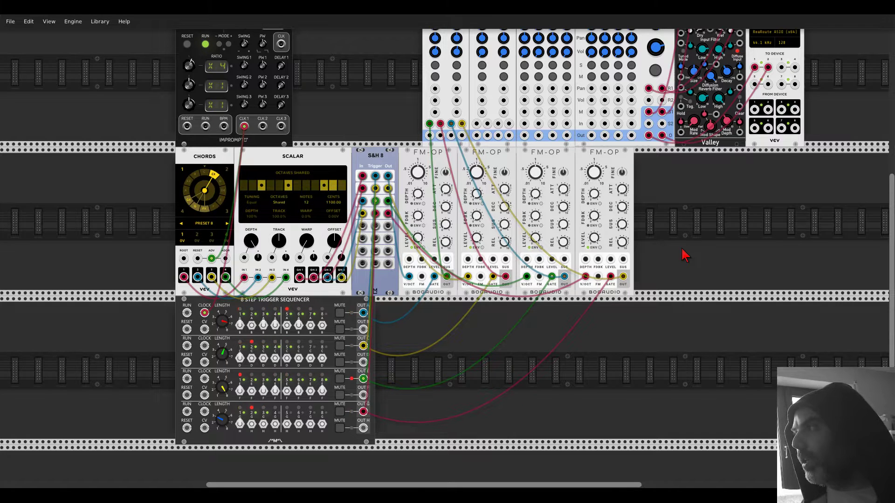
pyautogui.scroll(2, 685, 253)
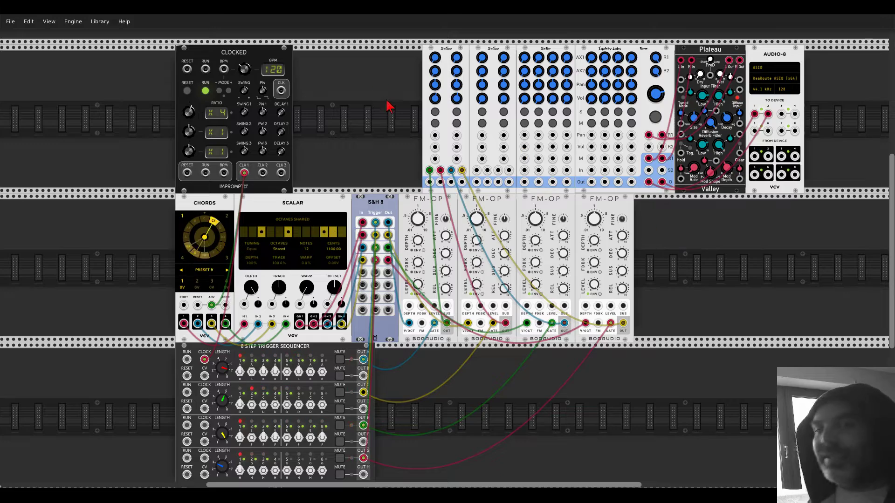
pyautogui.scroll(3, 391, 119)
pyautogui.scroll(3, 425, 90)
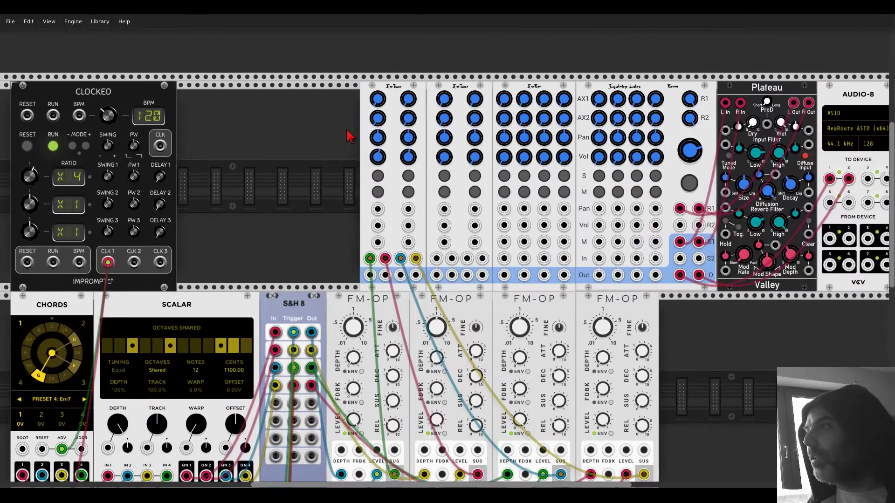
pyautogui.moveTo(378, 102); pyautogui.dragTo(378, 101)
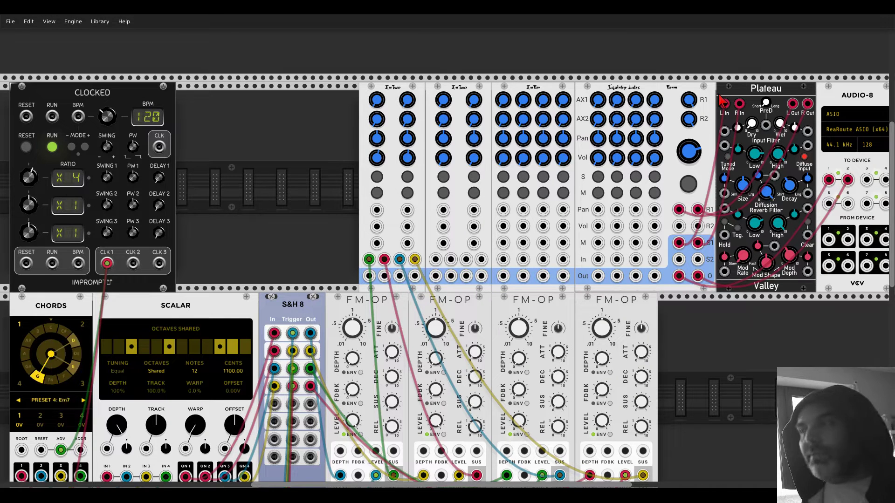
pyautogui.moveTo(383, 103)
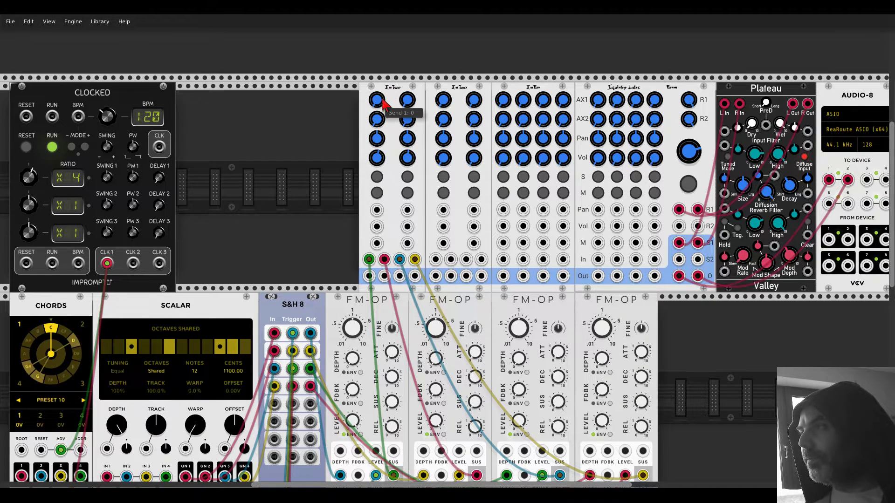
pyautogui.moveTo(383, 103); pyautogui.dragTo(383, 100)
pyautogui.moveTo(407, 100); pyautogui.dragTo(402, 106)
# Adjust the feedback amount (FDBK) of the first FM-OP.
pyautogui.scroll(-5, 344, 145)
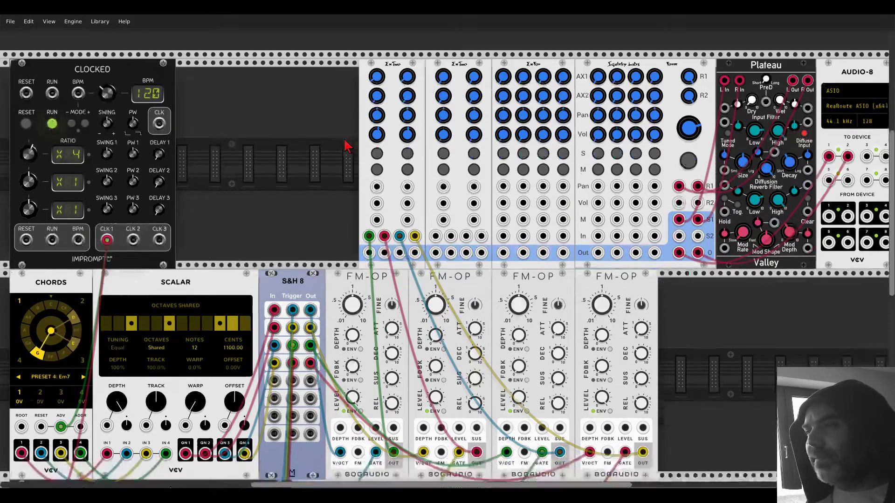
pyautogui.scroll(-1, 344, 145)
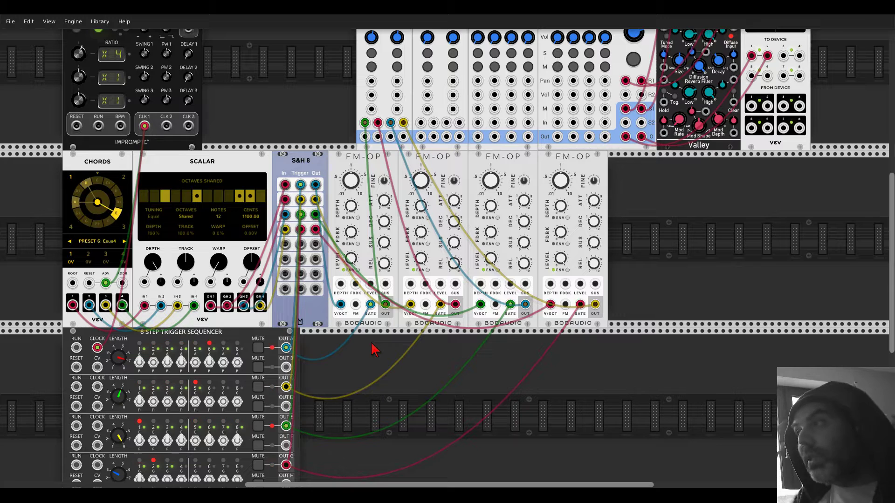
pyautogui.moveTo(351, 232); pyautogui.dragTo(350, 233)
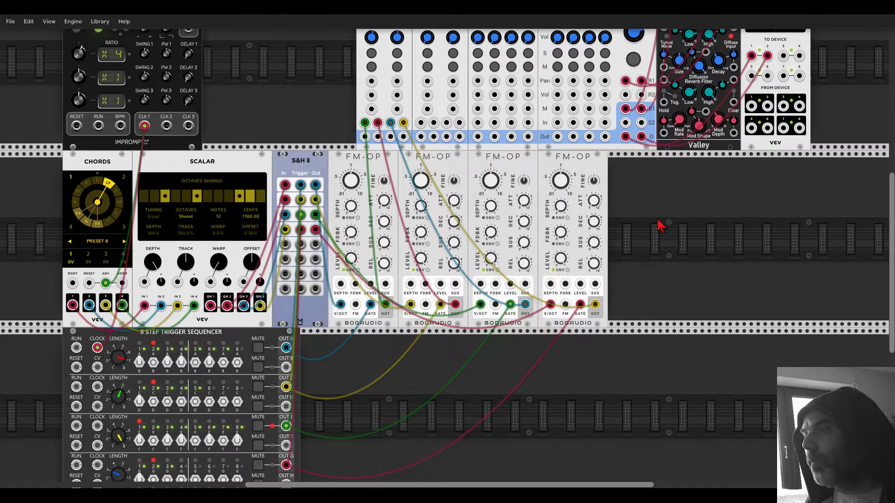
pyautogui.scroll(2, 259, 178)
pyautogui.rightClick(270, 146)
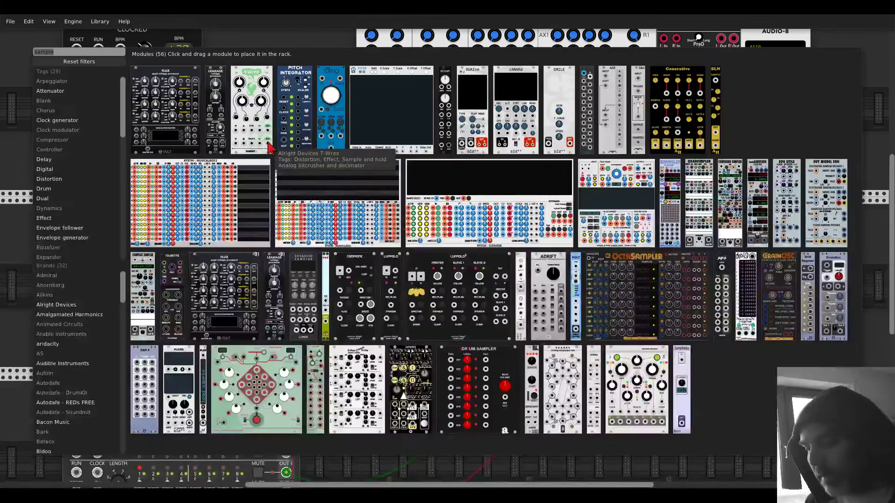
pyautogui.write('noise')
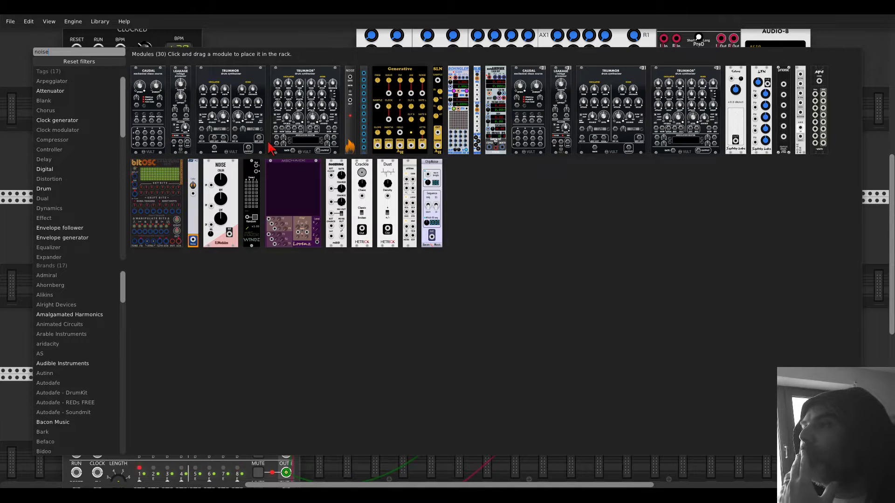
pyautogui.press('Escape')
# Find the Bogaudio S&H among the sample modules and add it directly beside the fourth FM-OP.
pyautogui.rightClick(634, 266)
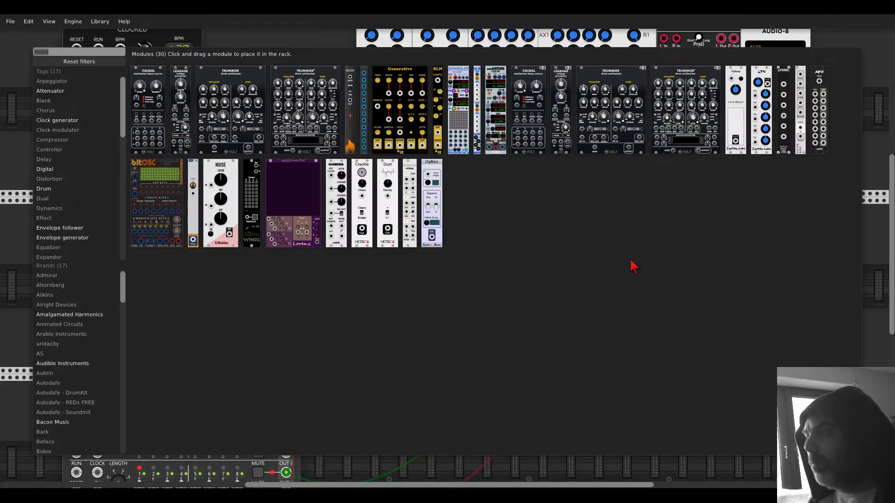
pyautogui.write('sample')
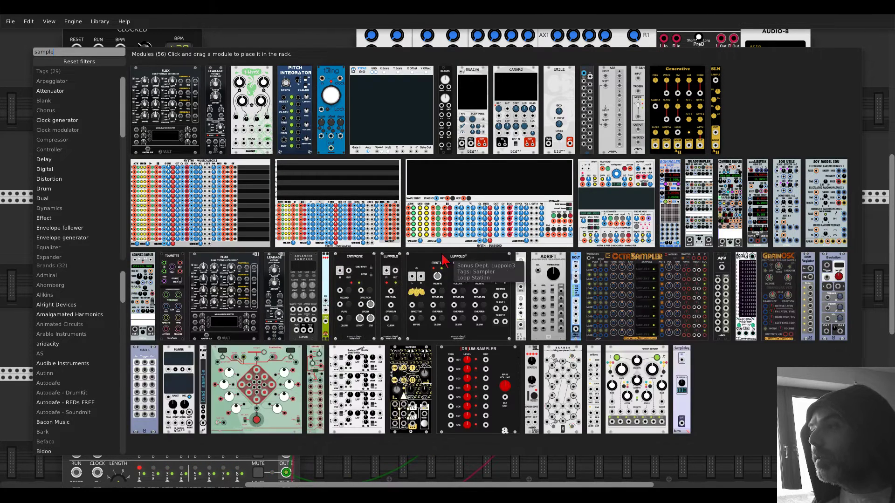
pyautogui.press('Escape')
# Review the noise and range options of the Bogaudio S&H, and duplicate the module directly beside it.
pyautogui.scroll(3, 678, 244)
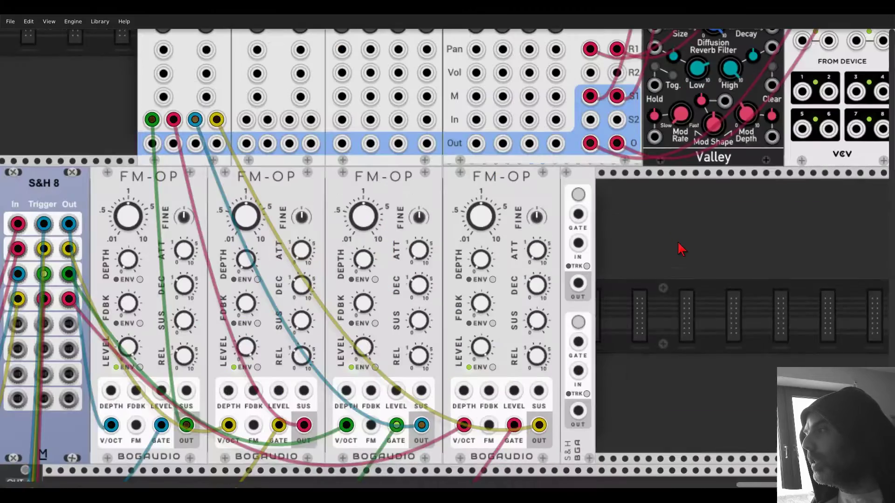
pyautogui.rightClick(586, 183)
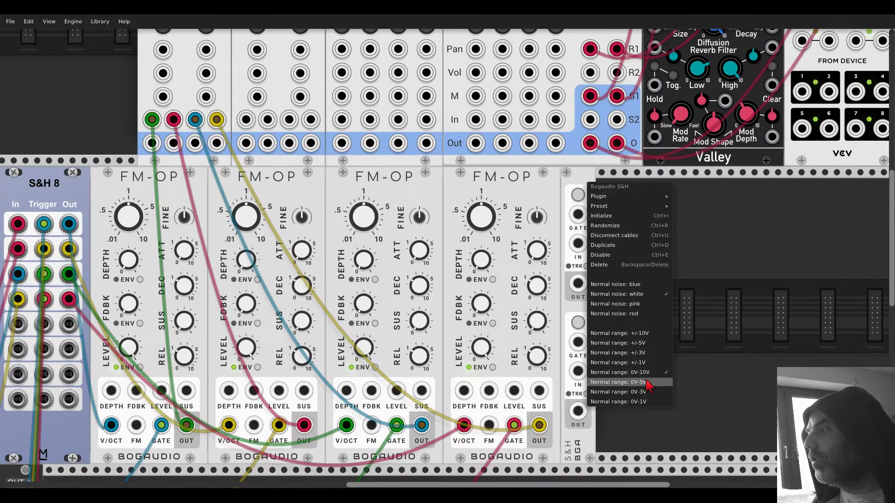
pyautogui.click(715, 281)
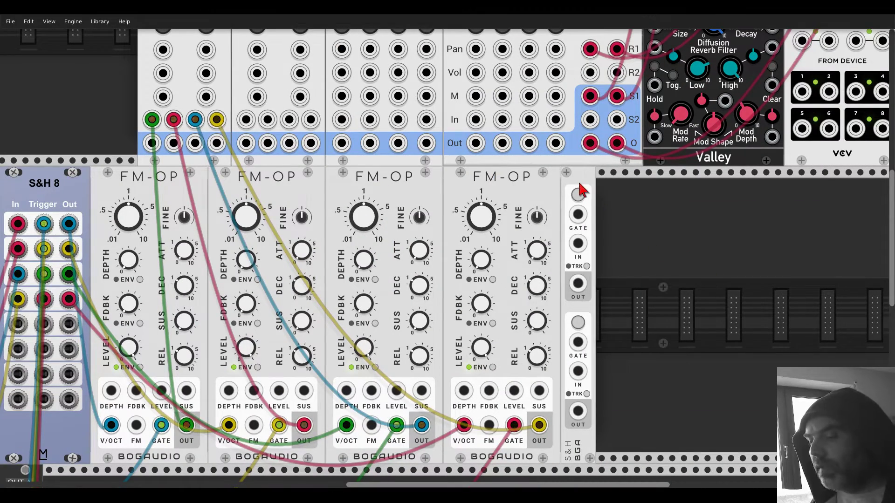
pyautogui.hotkey('ctrl', 'd')
# Patch sequencer OUT A and OUT C into the first Bogaudio S&H's upper and lower gates, and OUT E into the second one's upper gate.
pyautogui.scroll(-2, 654, 253)
pyautogui.scroll(1, 776, 246)
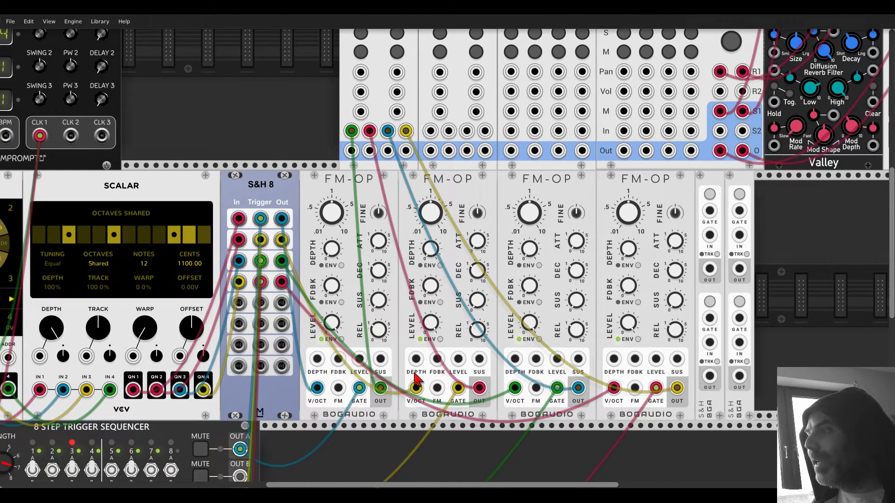
pyautogui.moveTo(240, 448); pyautogui.dragTo(709, 210)
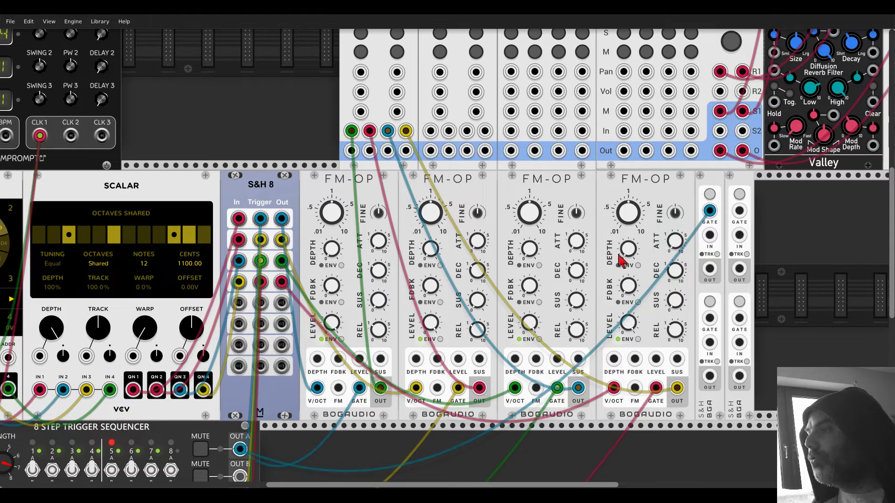
pyautogui.moveTo(479, 389); pyautogui.dragTo(710, 318)
pyautogui.moveTo(559, 391); pyautogui.dragTo(738, 210)
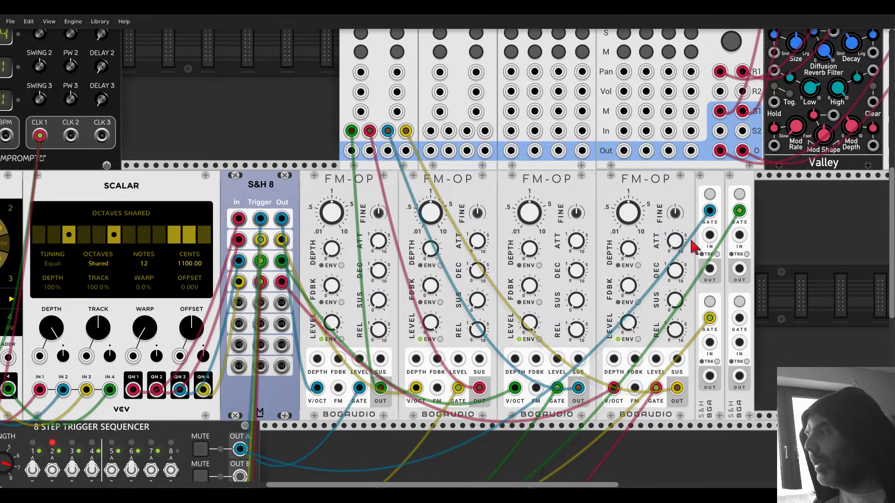
# Patch sequencer OUT G, which gates the fourth FM-OP, into the lower gate of the second Bogaudio S&H.
pyautogui.scroll(-2, 745, 258)
pyautogui.hscroll(1, 746, 259)
pyautogui.moveTo(745, 253); pyautogui.dragTo(655, 229)
pyautogui.scroll(2, 496, 348)
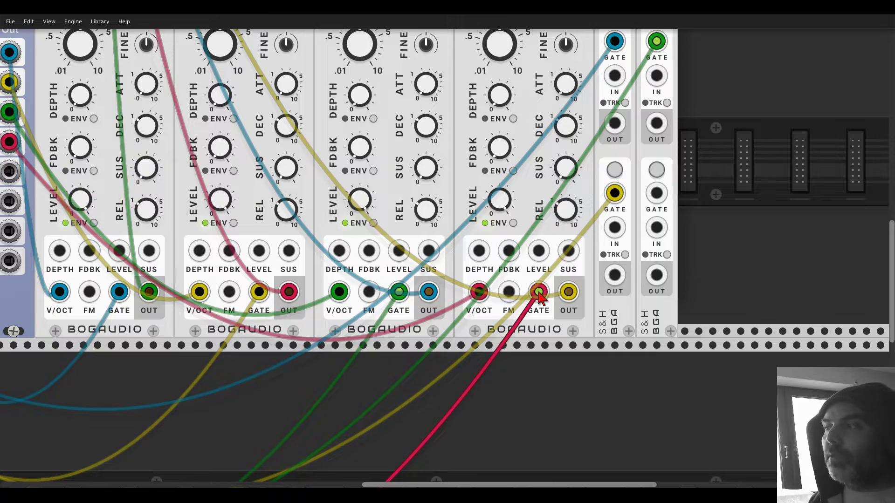
pyautogui.scroll(-5, 538, 298)
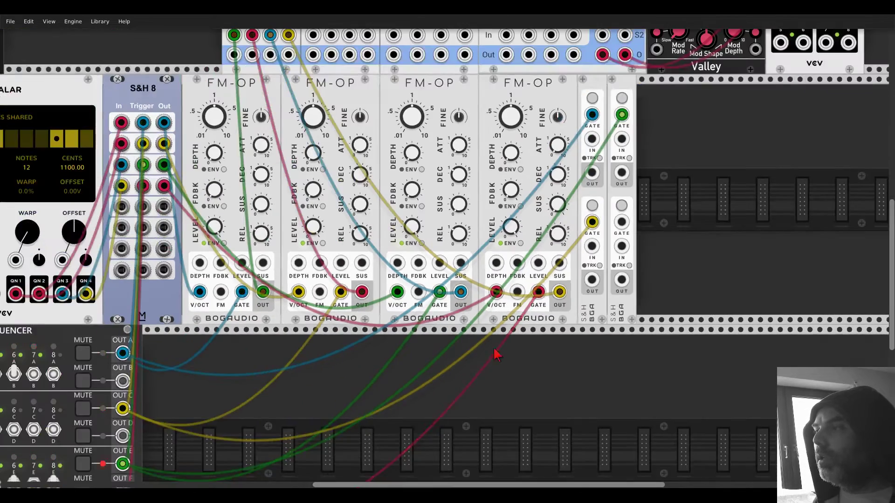
pyautogui.scroll(3, 479, 363)
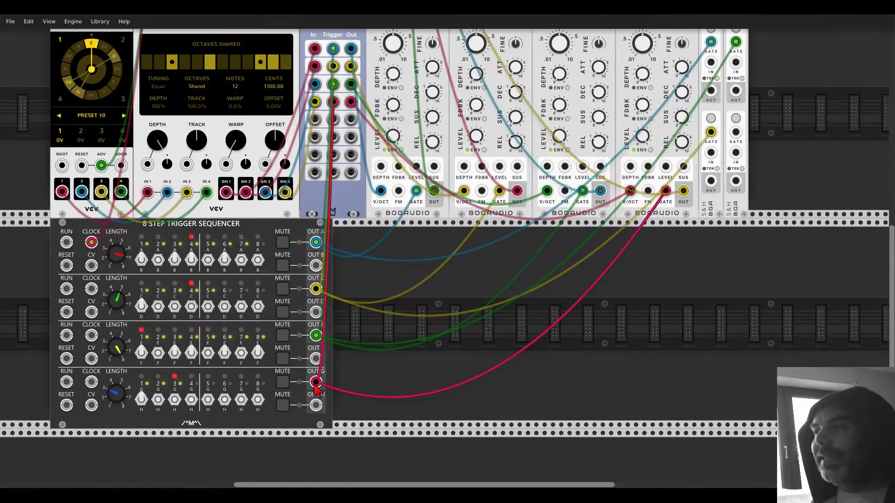
pyautogui.moveTo(315, 382); pyautogui.dragTo(471, 320)
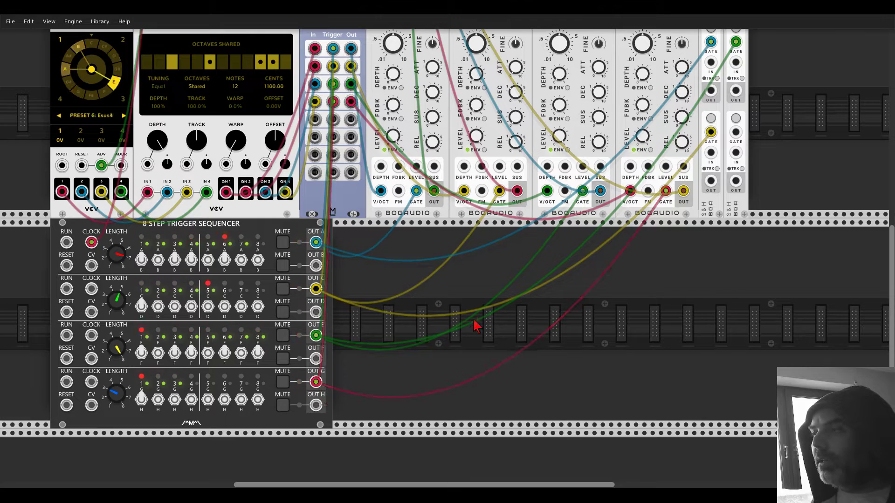
pyautogui.moveTo(625, 261); pyautogui.dragTo(442, 318)
pyautogui.scroll(4, 491, 237)
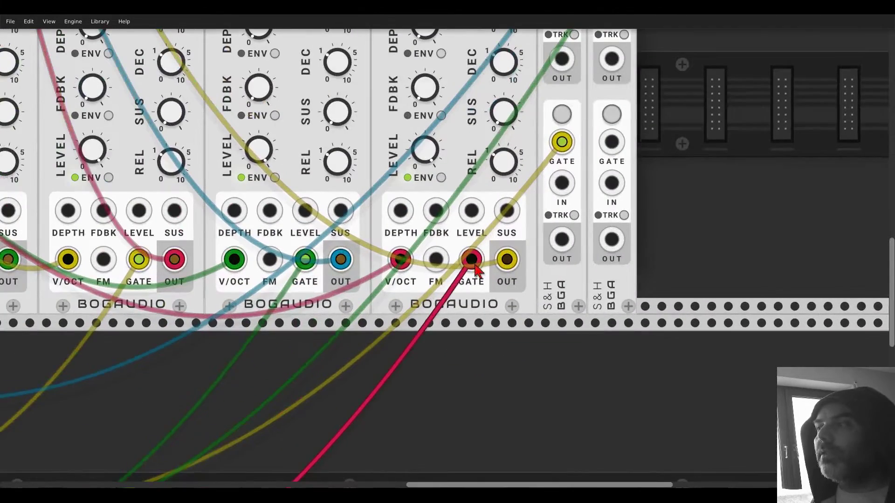
pyautogui.moveTo(471, 259); pyautogui.dragTo(611, 143)
# Patch the four outputs of the two Bogaudio S&H modules into the FDBK inputs of the four FM-OPs in order.
pyautogui.scroll(-4, 638, 135)
pyautogui.moveTo(652, 83); pyautogui.dragTo(722, 163)
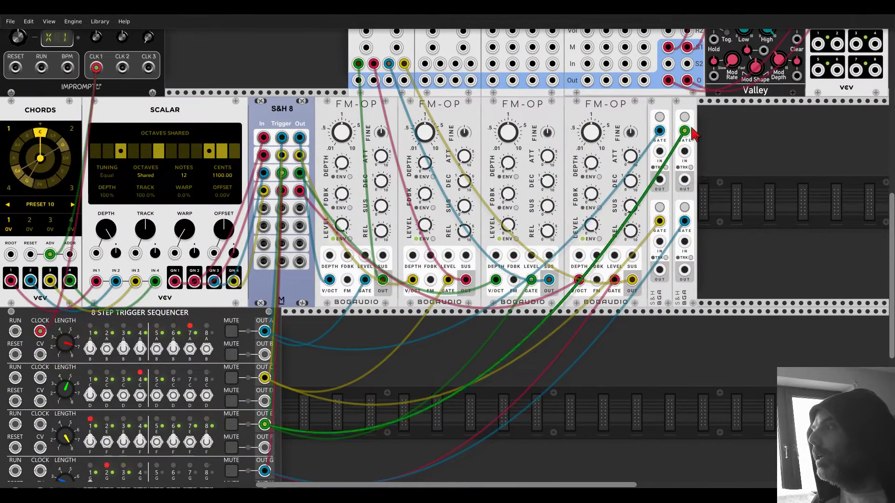
pyautogui.moveTo(659, 179); pyautogui.dragTo(347, 255)
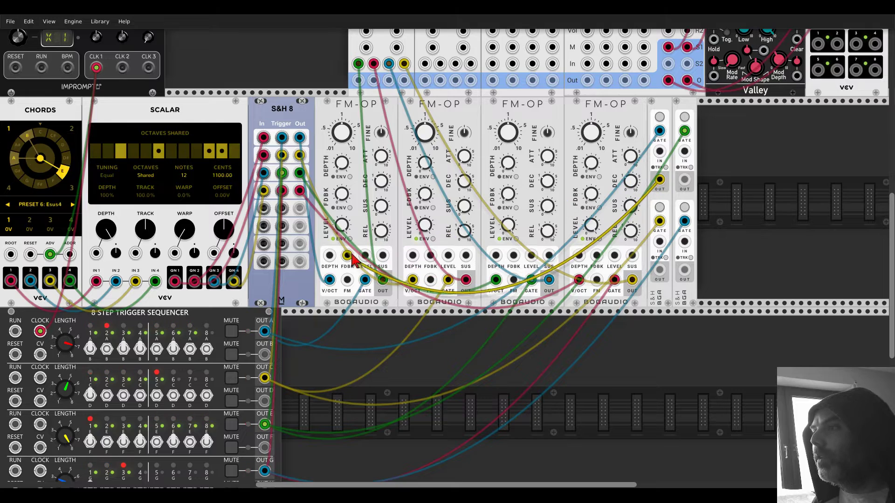
pyautogui.moveTo(430, 255); pyautogui.dragTo(659, 270)
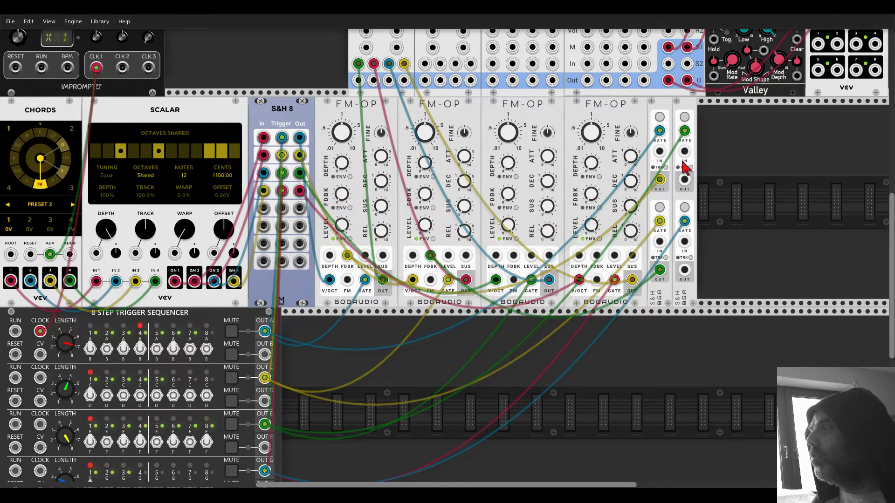
pyautogui.moveTo(684, 180); pyautogui.dragTo(513, 256)
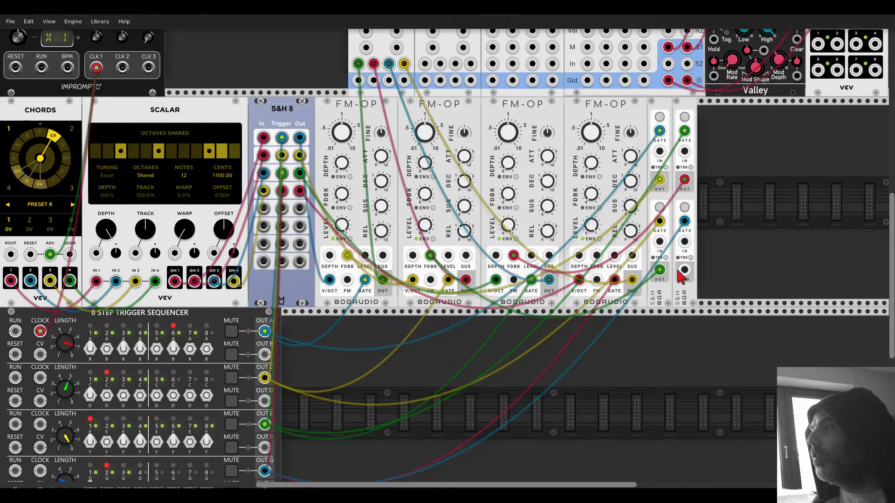
pyautogui.moveTo(684, 270); pyautogui.dragTo(597, 255)
# Raise the FDBK knobs of all four FM-OPs slightly, setting the first to about 14.7% and the second to about 15.6%.
pyautogui.scroll(3, 364, 200)
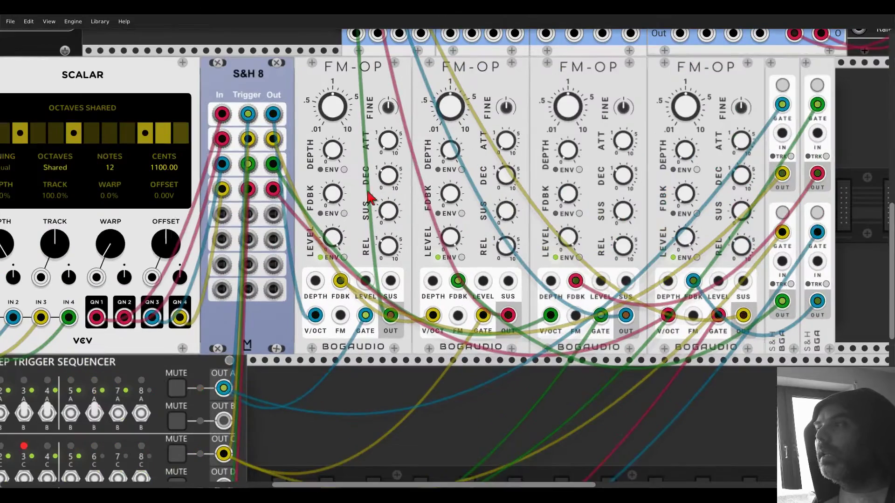
pyautogui.scroll(1, 487, 102)
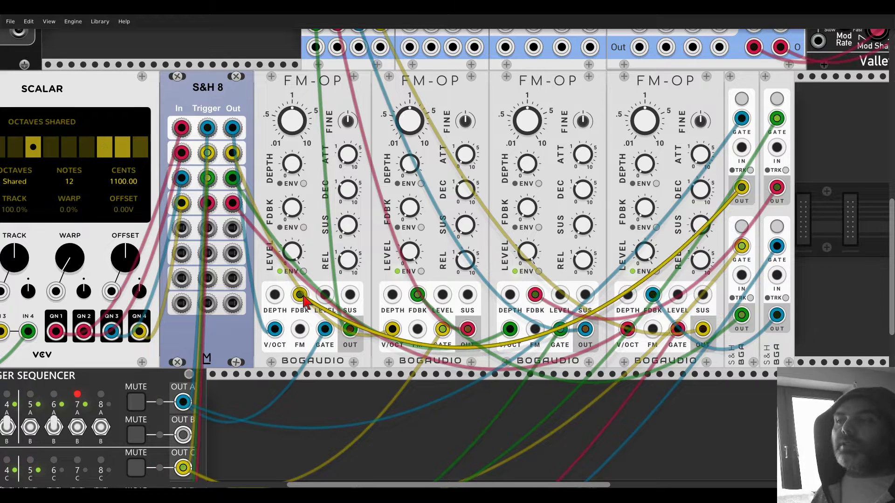
pyautogui.moveTo(291, 215)
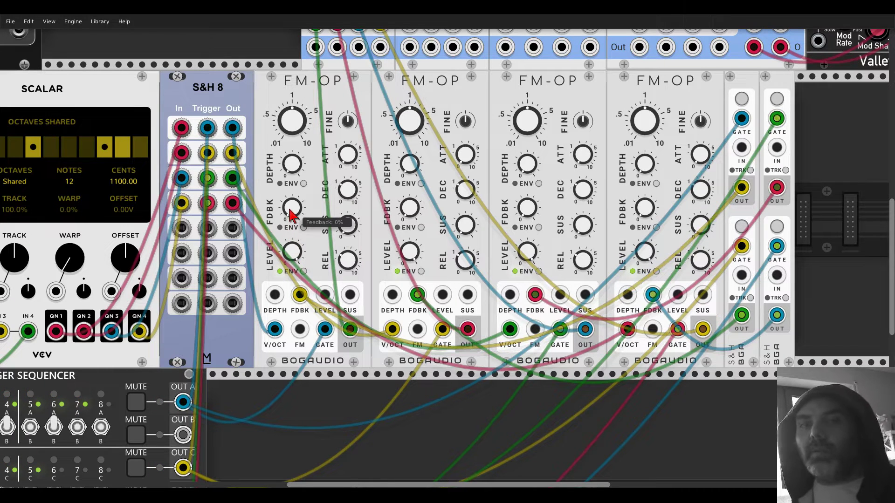
pyautogui.moveTo(291, 208); pyautogui.dragTo(291, 201)
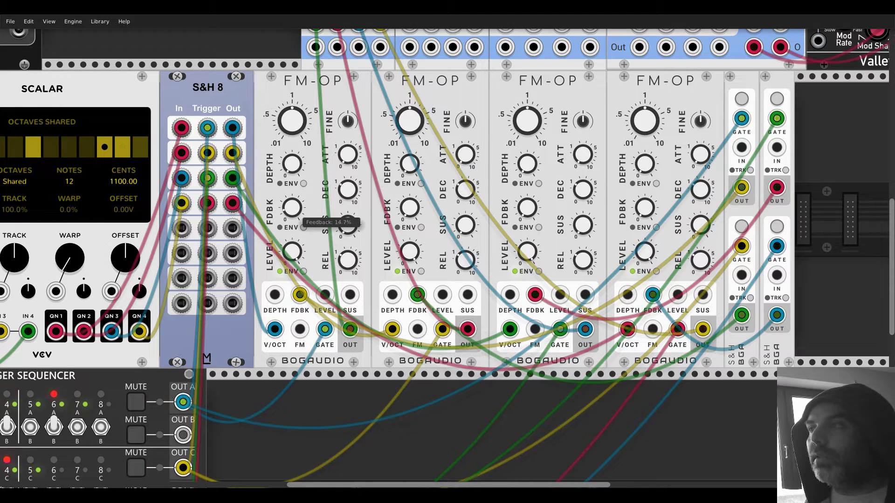
pyautogui.moveTo(409, 207); pyautogui.dragTo(409, 203)
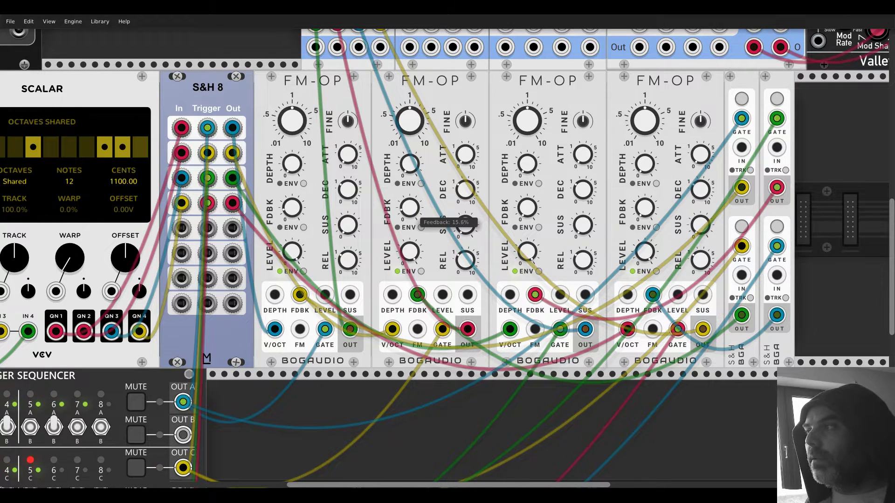
pyautogui.moveTo(527, 207); pyautogui.dragTo(527, 203)
pyautogui.moveTo(644, 208); pyautogui.dragTo(644, 204)
pyautogui.scroll(1, 644, 205)
pyautogui.scroll(-3, 534, 261)
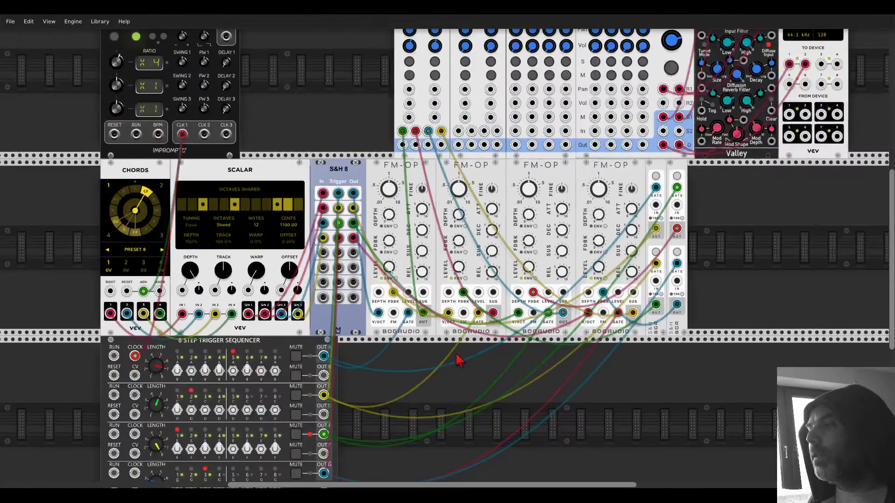
# Find the Bogaudio MIX4 with a "mixer" search and place it directly beside the second Bogaudio S&H.
pyautogui.scroll(1, 491, 335)
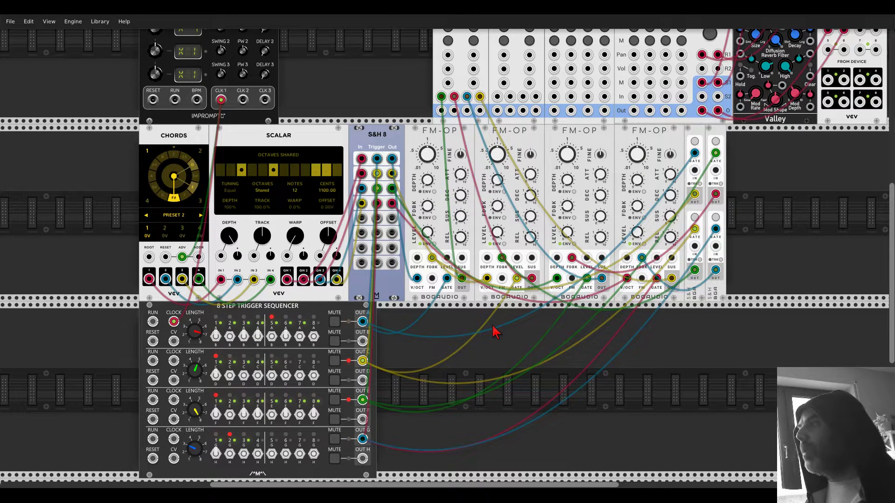
pyautogui.moveTo(731, 219); pyautogui.dragTo(551, 236)
pyautogui.scroll(1, 563, 234)
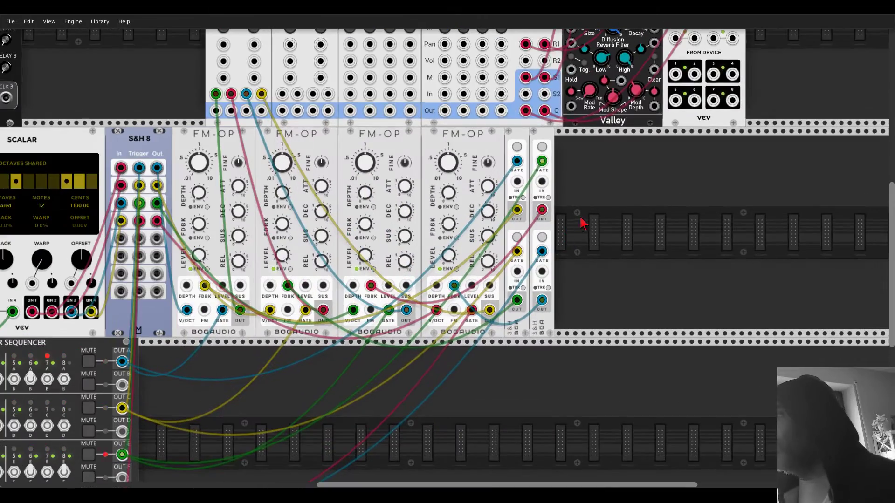
pyautogui.rightClick(608, 227)
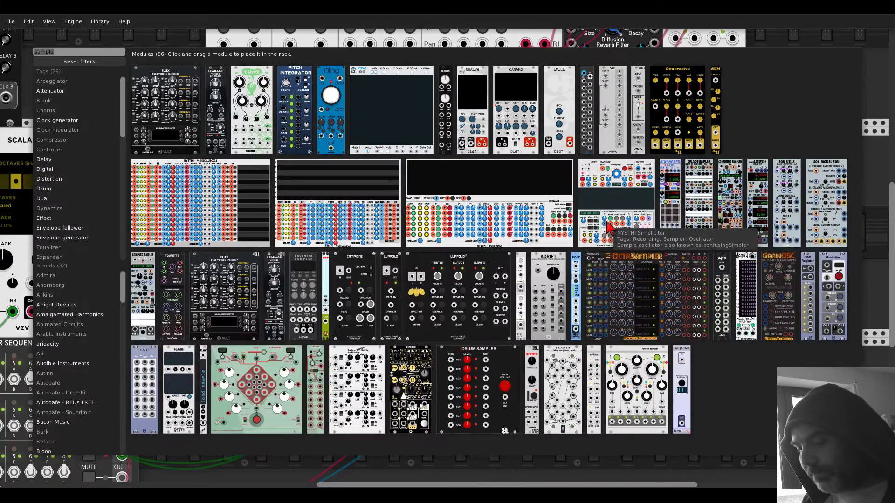
pyautogui.write('m')
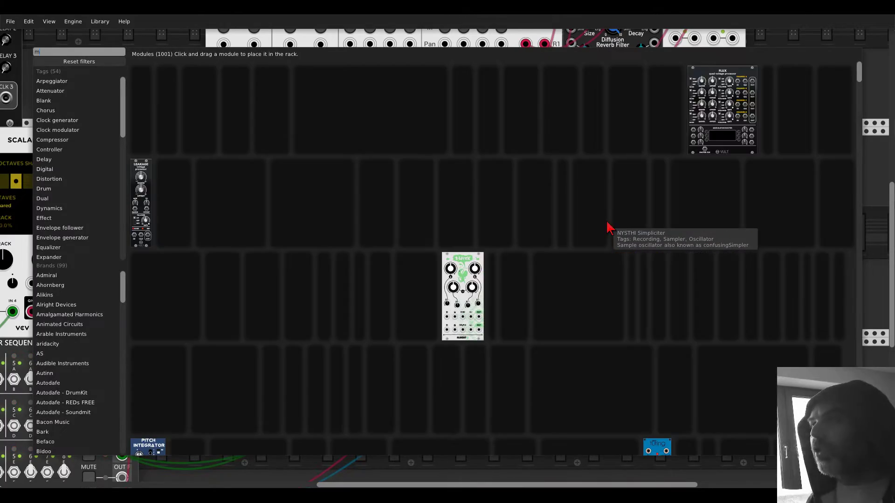
pyautogui.write('ixer')
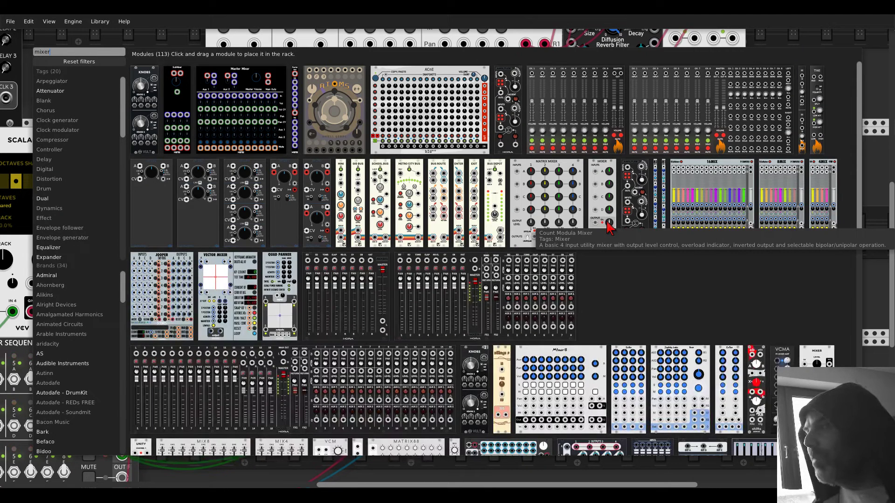
pyautogui.scroll(-2, 591, 283)
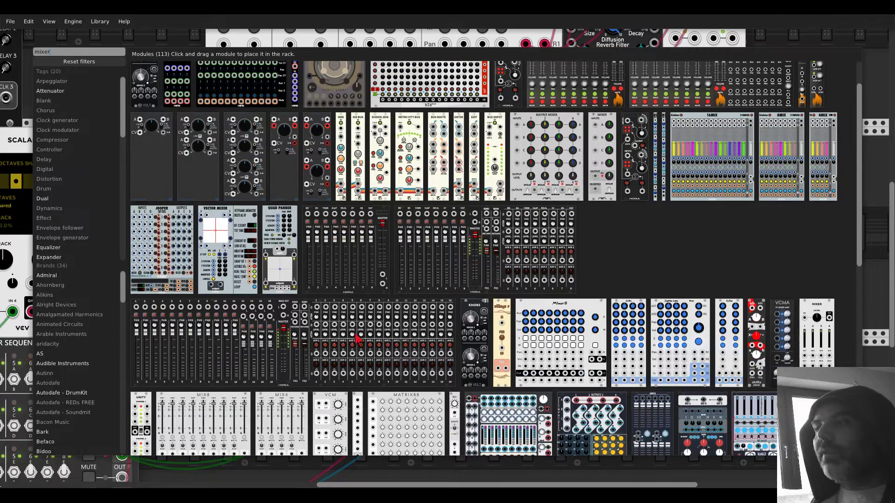
pyautogui.moveTo(289, 401); pyautogui.dragTo(590, 277)
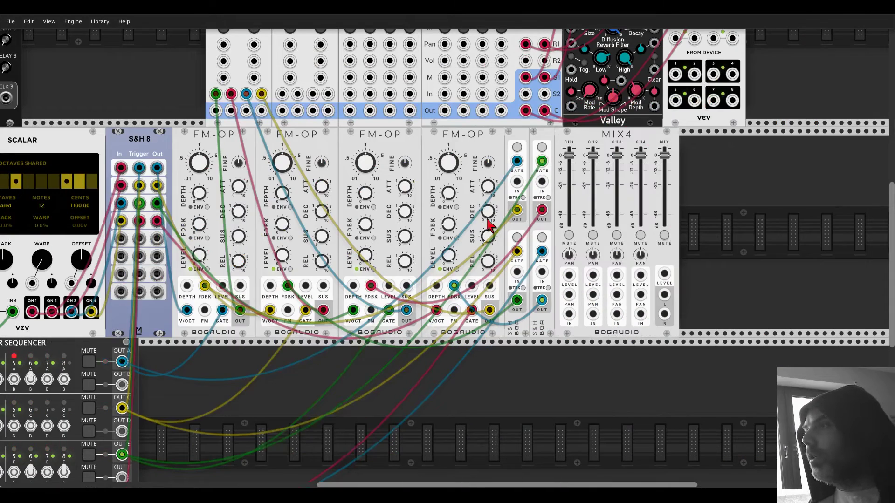
# Move the four FM-OP output cables from the main mixer to the channel 1 to 4 inputs of MIX4.
pyautogui.moveTo(215, 94); pyautogui.dragTo(592, 315)
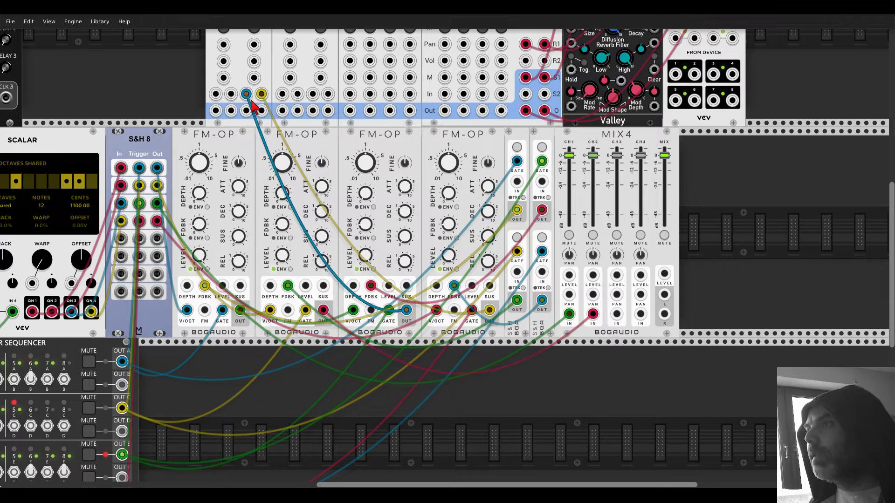
pyautogui.moveTo(246, 93); pyautogui.dragTo(616, 314)
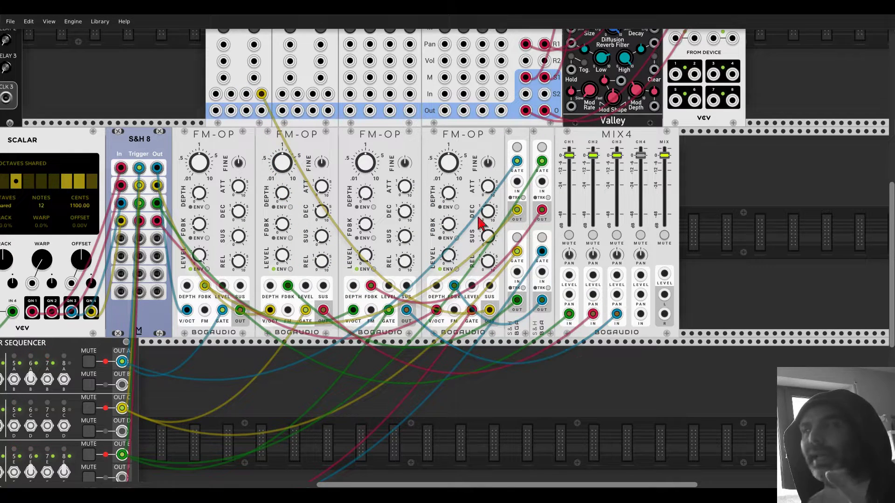
pyautogui.moveTo(262, 94); pyautogui.dragTo(640, 314)
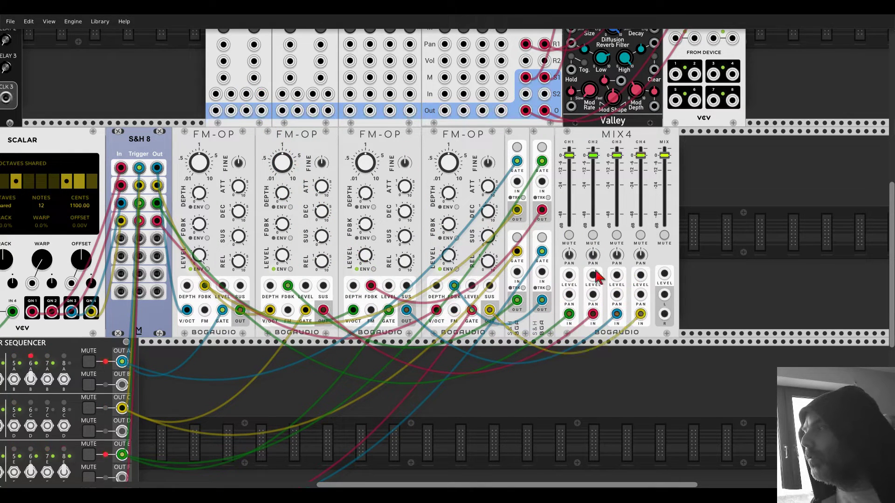
# Adjust the channel pans of MIX4 and patch its L and R outputs into the first two inputs of the main mixer.
pyautogui.moveTo(568, 255); pyautogui.dragTo(640, 237)
pyautogui.moveTo(664, 294); pyautogui.dragTo(663, 314)
pyautogui.scroll(5, 170, 100)
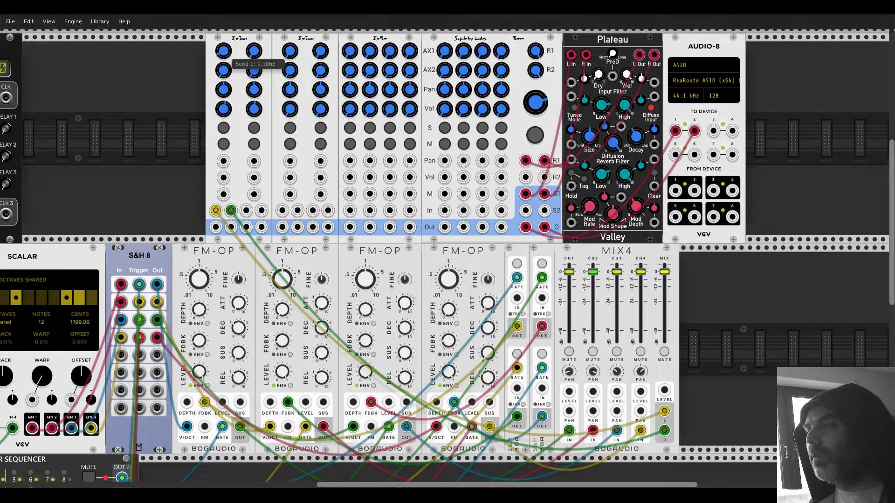
# Find the Squinky Labs Stairway filter with a "stair" search and place it directly beside MIX4.
pyautogui.scroll(-2, 170, 146)
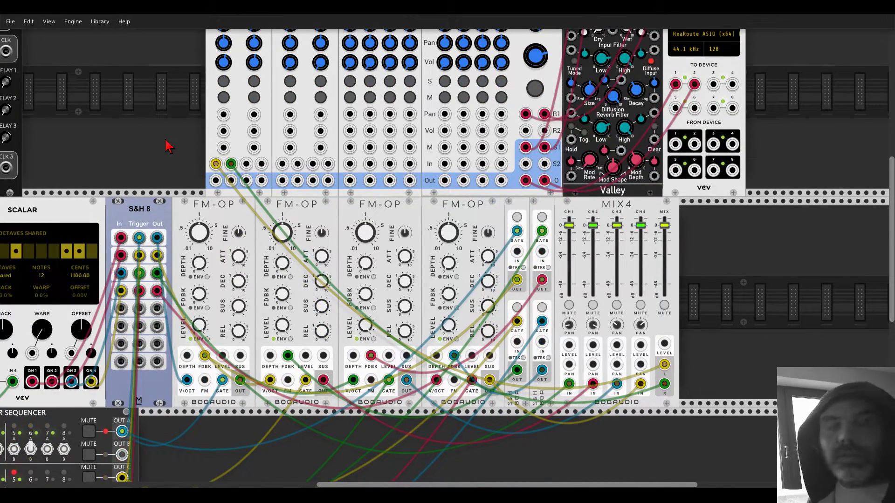
pyautogui.scroll(-2, 726, 288)
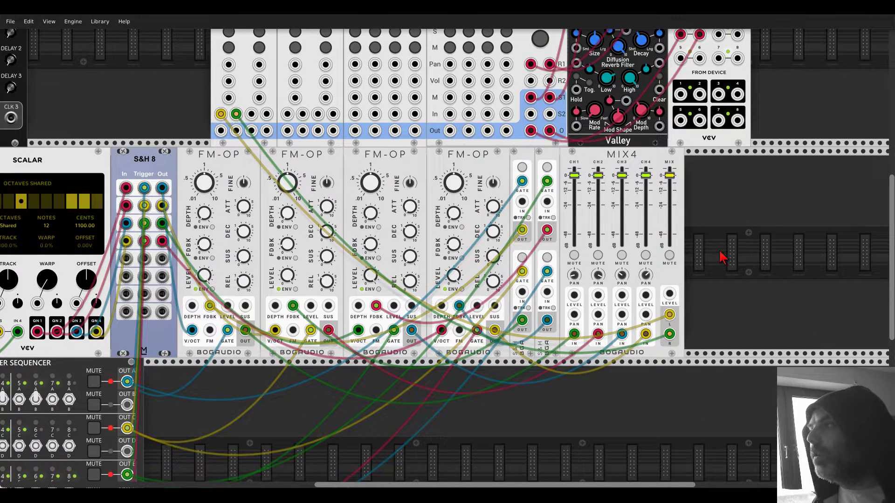
pyautogui.rightClick(759, 270)
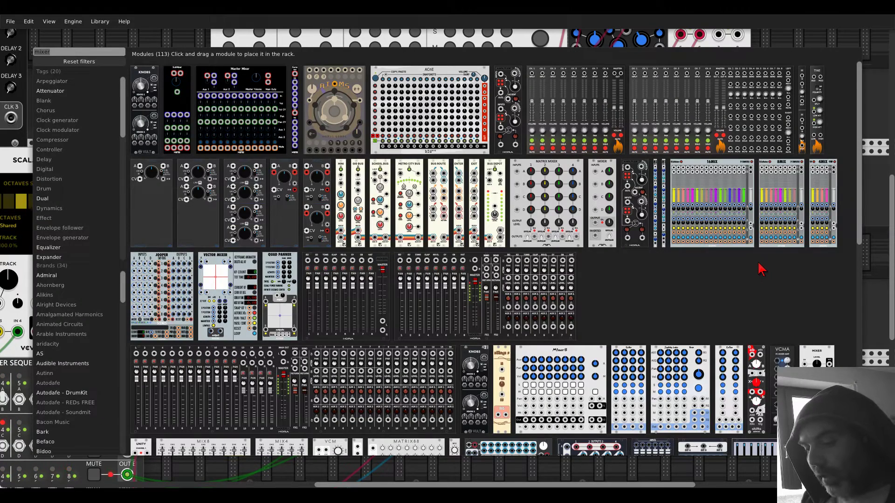
pyautogui.write('stair')
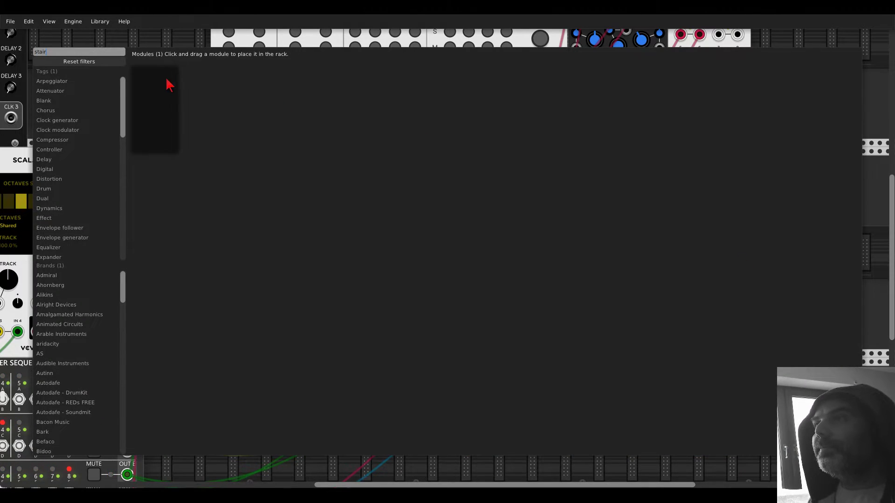
pyautogui.click(151, 77)
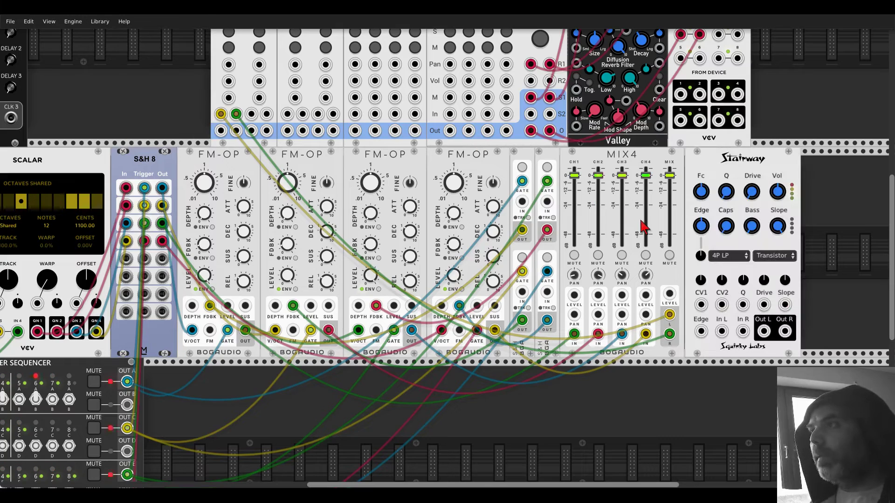
pyautogui.moveTo(725, 163); pyautogui.dragTo(610, 150)
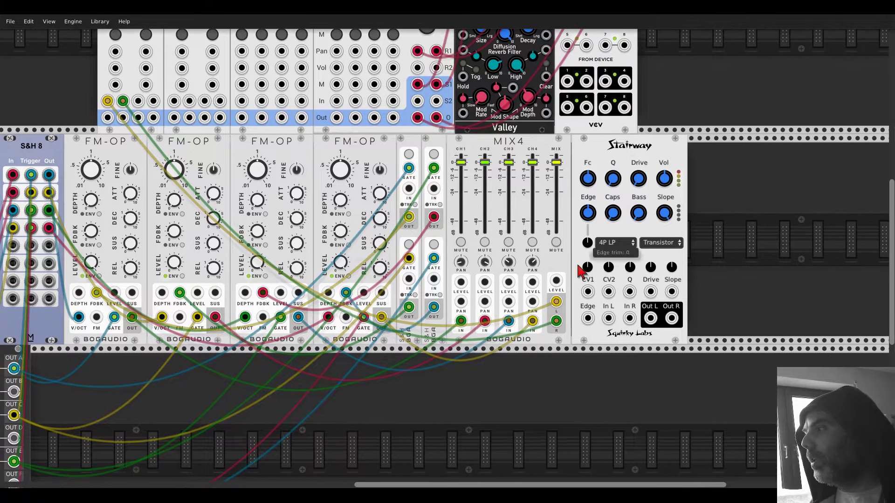
# Patch the MIX4 L and R outputs into Stairway's In L and In R and set the filter type to 2P HP.
pyautogui.moveTo(607, 317); pyautogui.dragTo(558, 323)
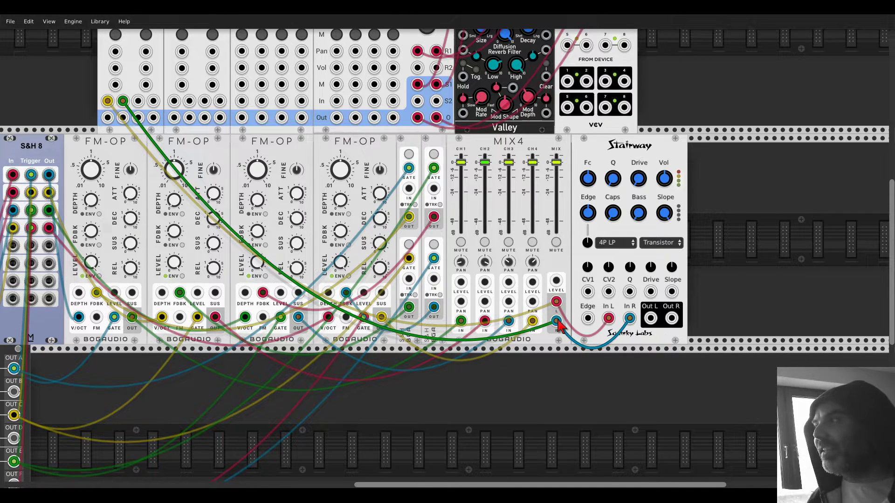
pyautogui.moveTo(560, 326); pyautogui.dragTo(699, 86)
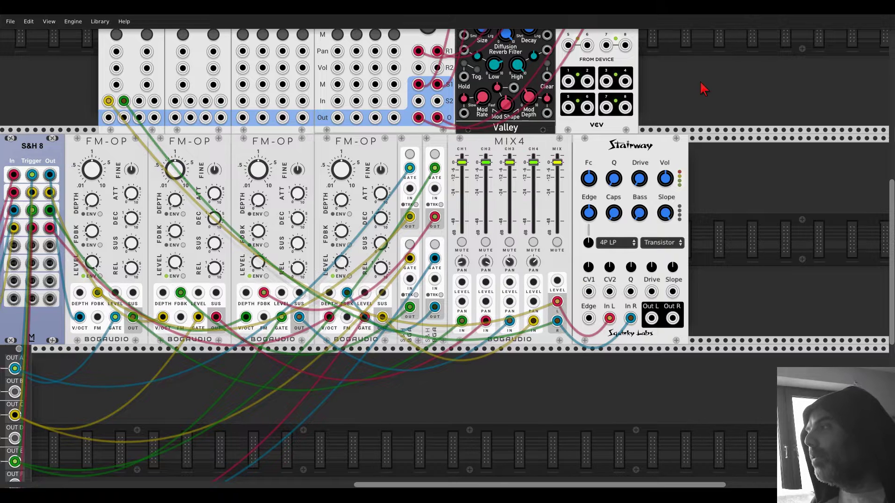
pyautogui.click(608, 243)
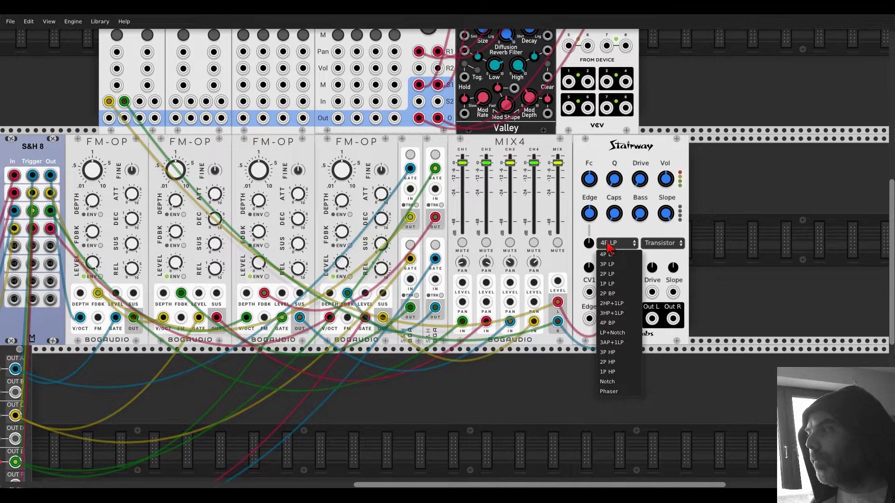
pyautogui.click(610, 363)
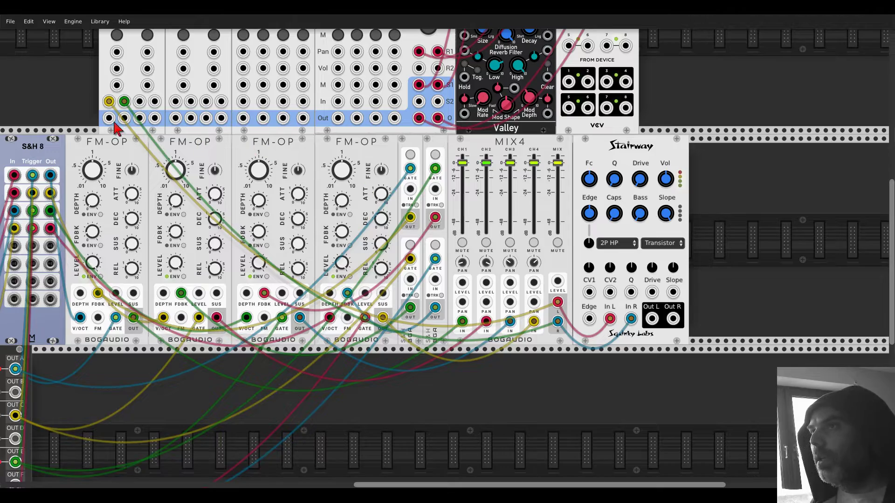
# Find the Alright Devices Chronoblob2 delay with a "chro" search and place it directly beside Stairway.
pyautogui.scroll(-2, 116, 127)
pyautogui.moveTo(80, 104)
pyautogui.mouseDown()
pyautogui.moveTo(356, 100)
pyautogui.moveTo(87, 90)
pyautogui.mouseUp()
pyautogui.moveTo(651, 177); pyautogui.dragTo(650, 200)
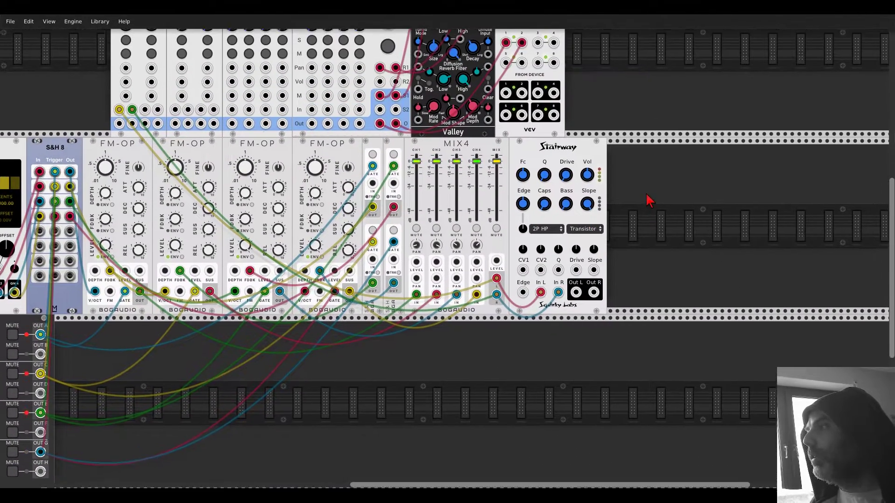
pyautogui.rightClick(646, 203)
pyautogui.write('c')
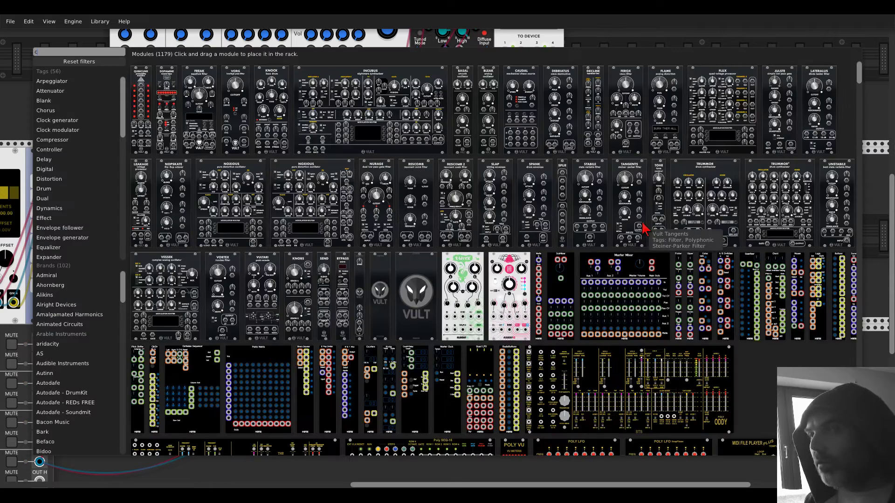
pyautogui.write('hrono')
pyautogui.click(149, 77)
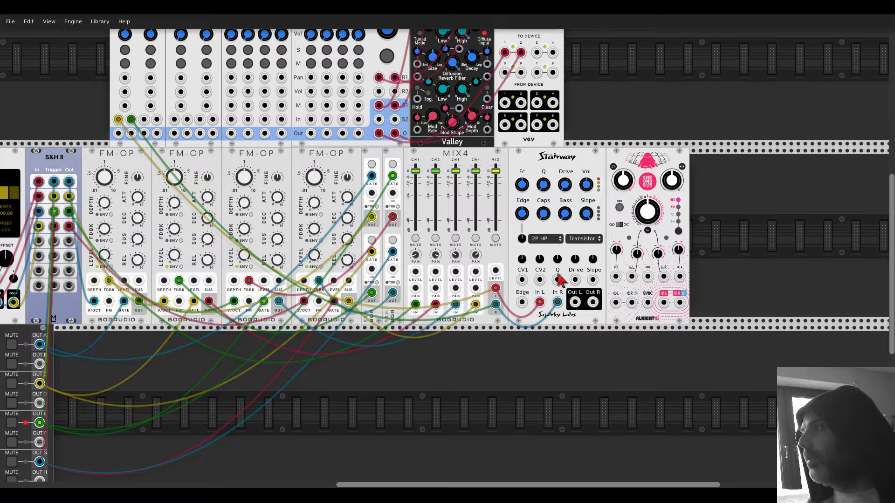
# Set Stairway's resonance to about -2 and patch its Out L and Out R into the L and R inputs of Chronoblob2.
pyautogui.moveTo(525, 188)
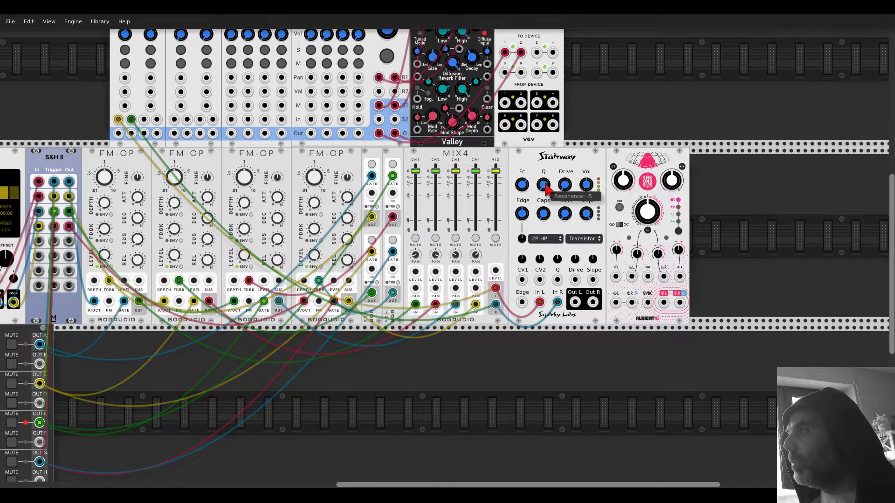
pyautogui.moveTo(543, 185); pyautogui.dragTo(543, 177)
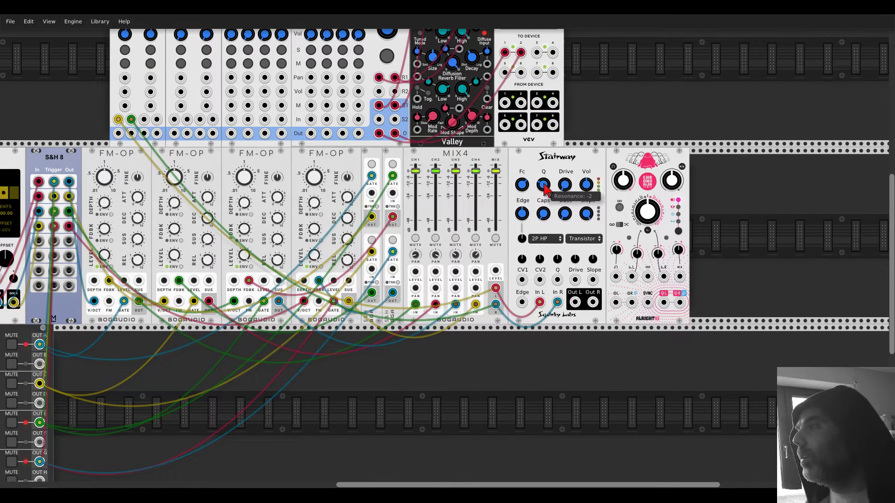
pyautogui.moveTo(575, 302); pyautogui.dragTo(632, 302)
# Patch the CLOCKED master CLK output into Chronoblob2's SYNC and its two outputs into the third and fourth main mixer inputs, soloing channel 2.
pyautogui.scroll(-2, 622, 243)
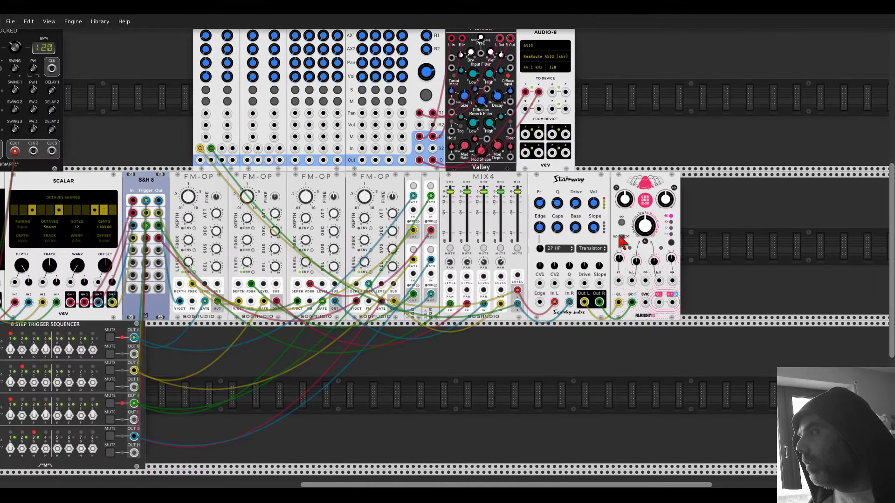
pyautogui.moveTo(645, 302); pyautogui.dragTo(52, 69)
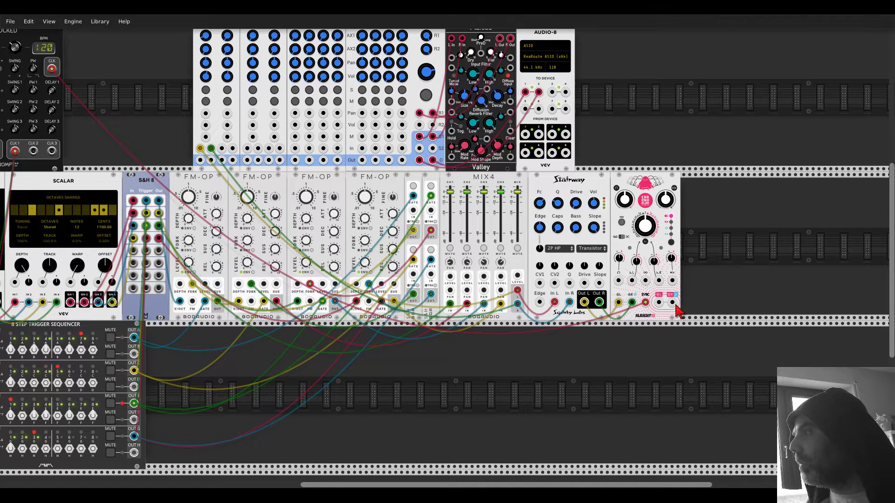
pyautogui.moveTo(664, 200)
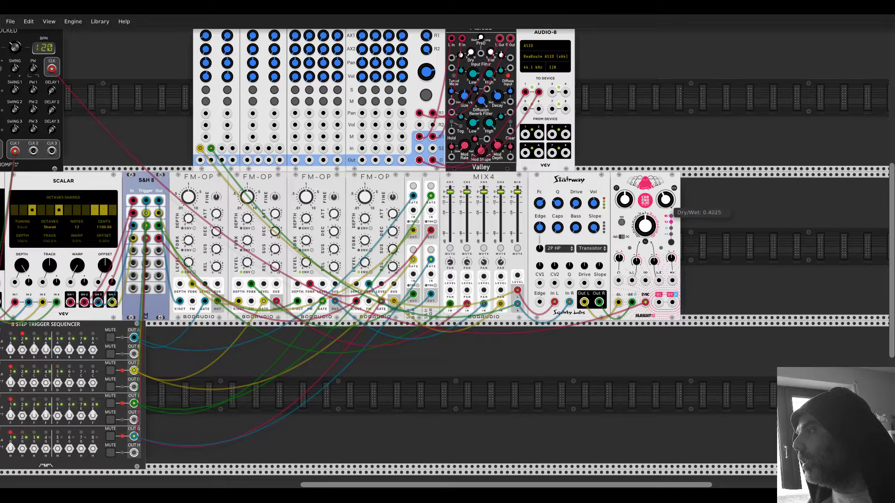
pyautogui.moveTo(630, 203)
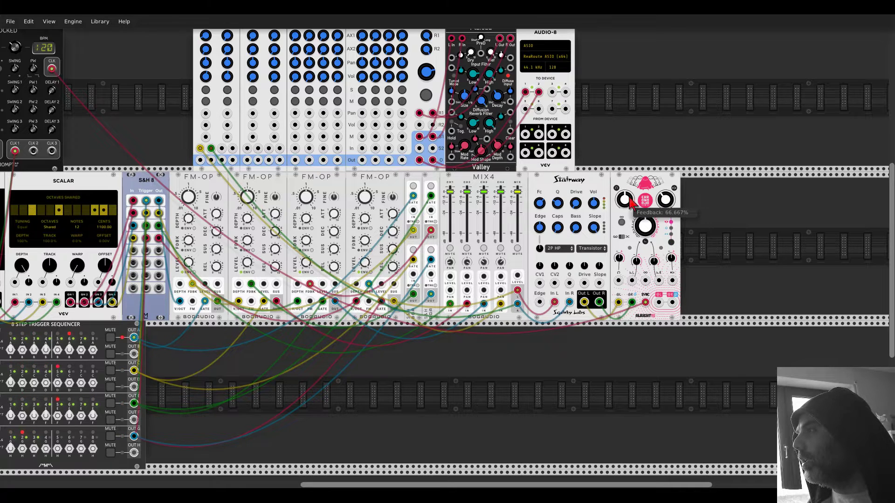
pyautogui.click(227, 89)
pyautogui.moveTo(222, 148)
pyautogui.mouseDown()
pyautogui.moveTo(655, 303)
pyautogui.moveTo(233, 149)
pyautogui.mouseUp()
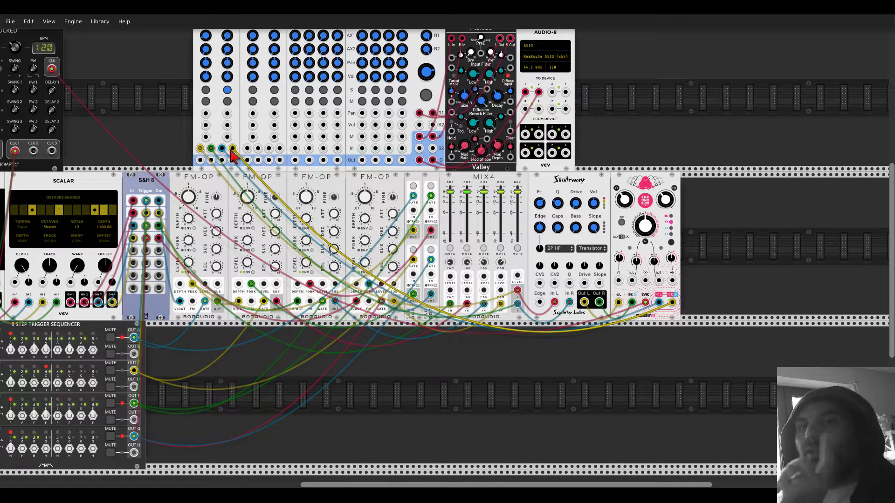
# Set the level of main mixer channel 2 to about 0.84 and its first send to about 0.06.
pyautogui.moveTo(229, 85)
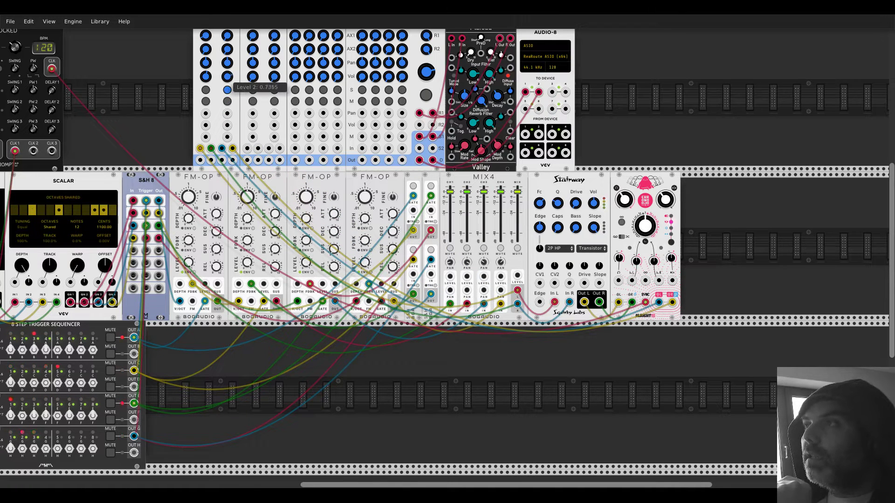
pyautogui.moveTo(229, 84); pyautogui.dragTo(229, 84)
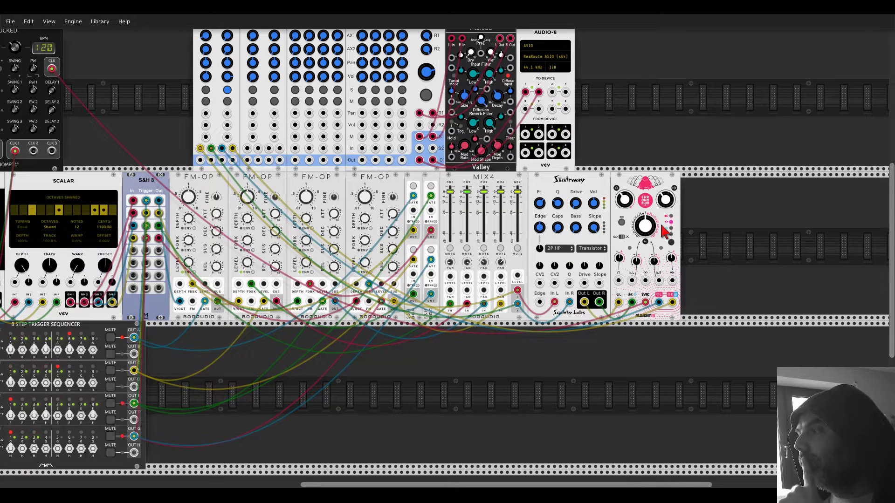
pyautogui.moveTo(655, 265)
pyautogui.mouseDown()
pyautogui.moveTo(654, 254)
pyautogui.moveTo(654, 264)
pyautogui.mouseUp()
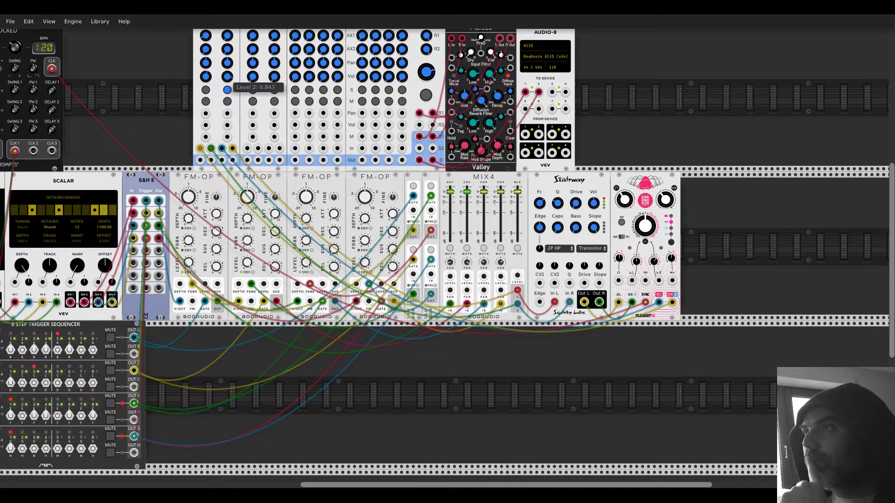
pyautogui.scroll(2, 231, 84)
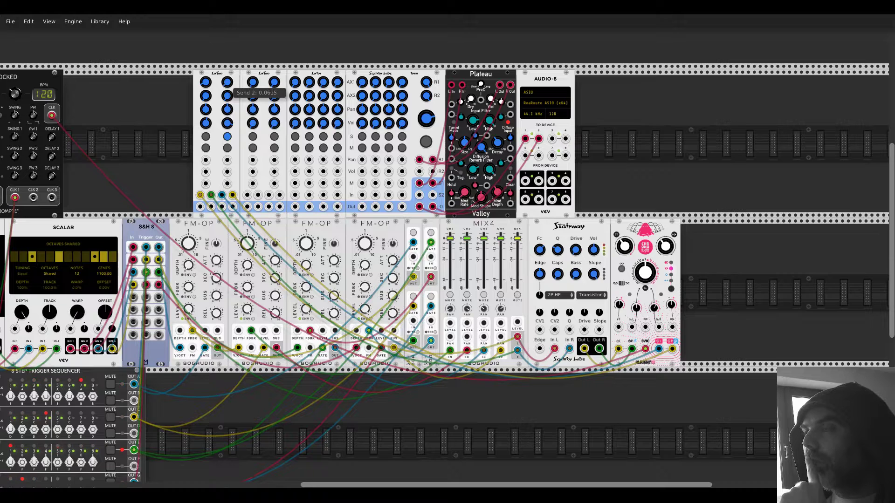
# Adjust Stairway's Fc cutoff frequency, trying about 1.49 and raising it slightly.
pyautogui.moveTo(539, 254)
pyautogui.mouseDown()
pyautogui.moveTo(539, 240)
pyautogui.moveTo(537, 258)
pyautogui.moveTo(545, 255)
pyautogui.mouseUp()
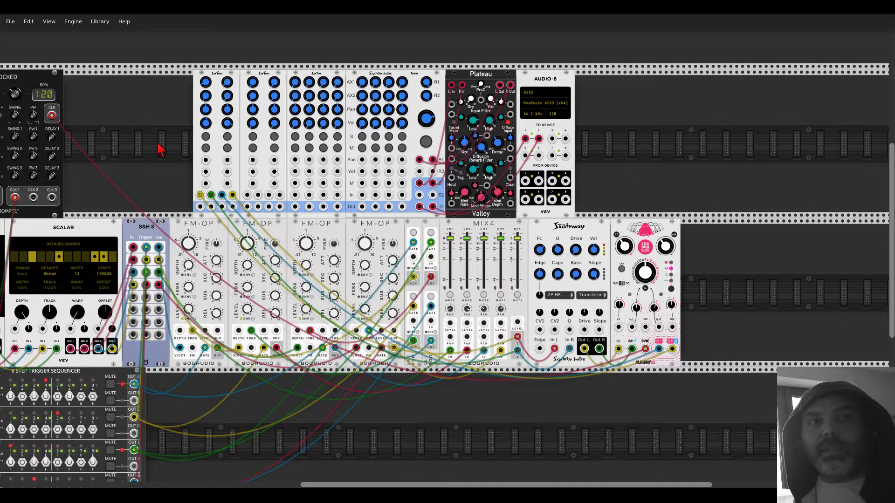
pyautogui.moveTo(539, 253)
pyautogui.mouseDown()
pyautogui.moveTo(539, 245)
pyautogui.moveTo(575, 246)
pyautogui.moveTo(575, 236)
pyautogui.moveTo(577, 254)
pyautogui.moveTo(539, 252)
pyautogui.moveTo(539, 266)
pyautogui.moveTo(539, 241)
pyautogui.moveTo(543, 255)
pyautogui.mouseUp()
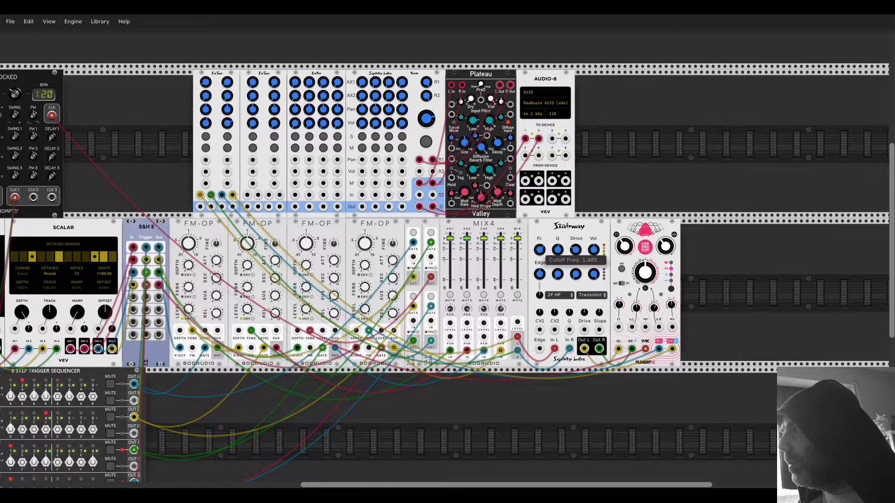
pyautogui.moveTo(539, 249); pyautogui.dragTo(539, 236)
# Place the Bogaudio LLFO beside Chronoblob2 using an "llfo" search and set it to slow mode with a triangle wave.
pyautogui.rightClick(715, 280)
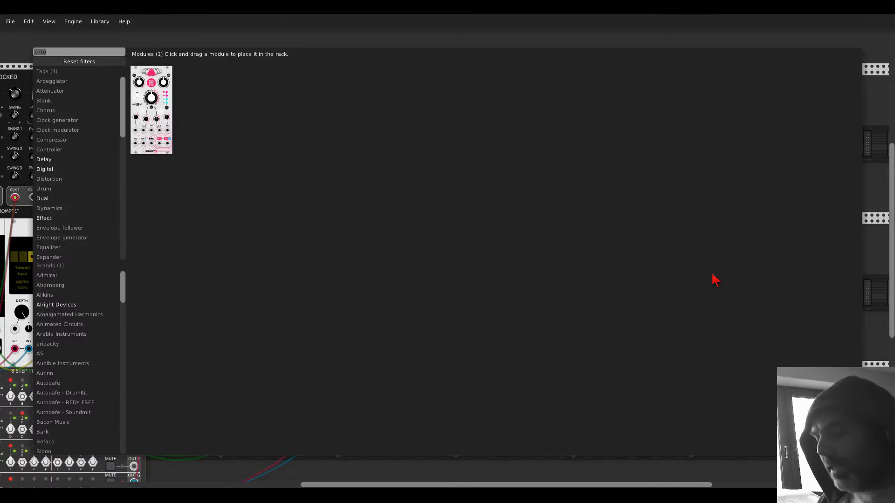
pyautogui.write('lfo')
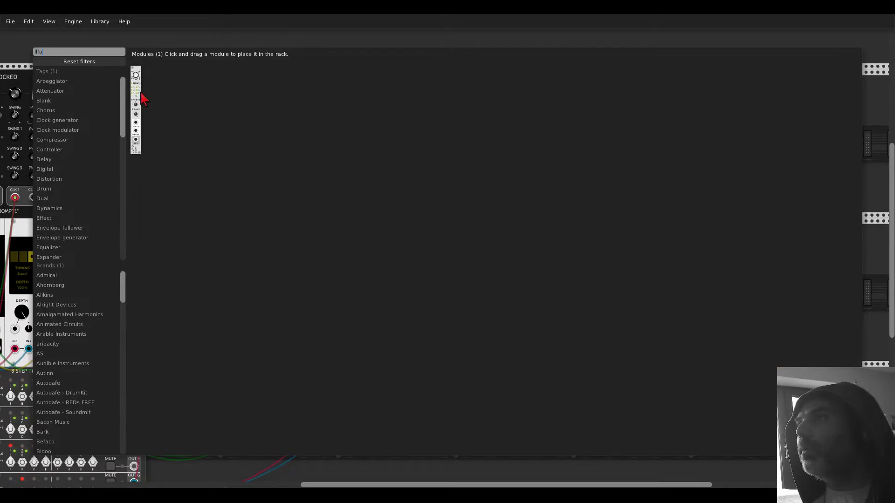
pyautogui.moveTo(140, 95); pyautogui.dragTo(692, 243)
pyautogui.scroll(3, 715, 249)
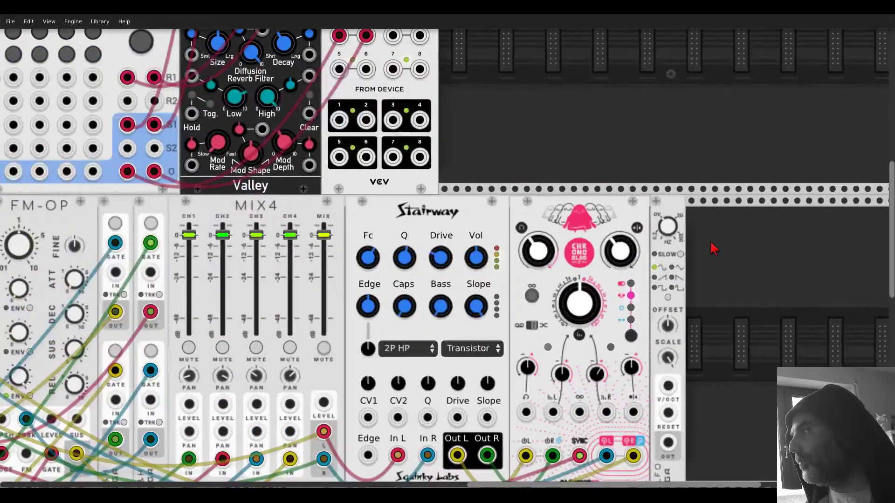
pyautogui.scroll(-2, 706, 284)
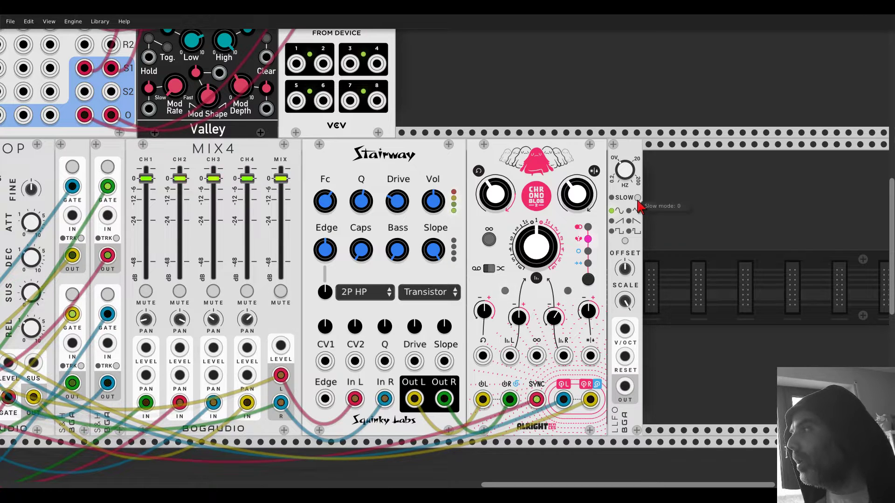
pyautogui.click(624, 241)
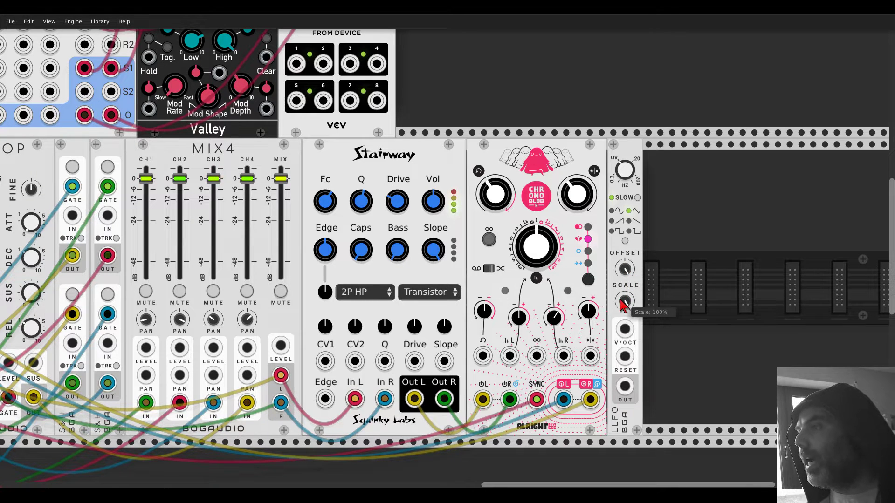
# Patch the LLFO output into Stairway's CV1 input, lower the Fc cutoff and raise the CV1 attenuverter.
pyautogui.moveTo(624, 386); pyautogui.dragTo(325, 361)
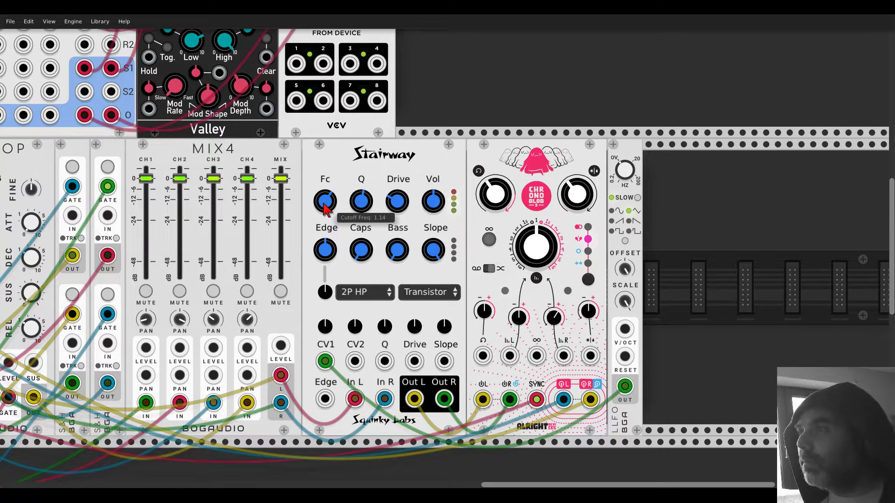
pyautogui.moveTo(325, 209); pyautogui.dragTo(325, 226)
pyautogui.moveTo(324, 326)
pyautogui.mouseDown()
pyautogui.moveTo(325, 336)
pyautogui.moveTo(332, 332)
pyautogui.mouseUp()
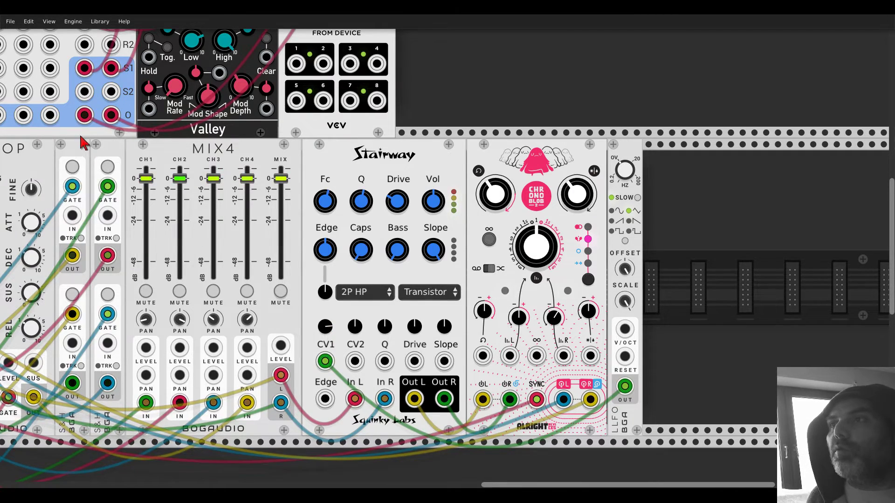
pyautogui.moveTo(79, 132); pyautogui.dragTo(589, 369)
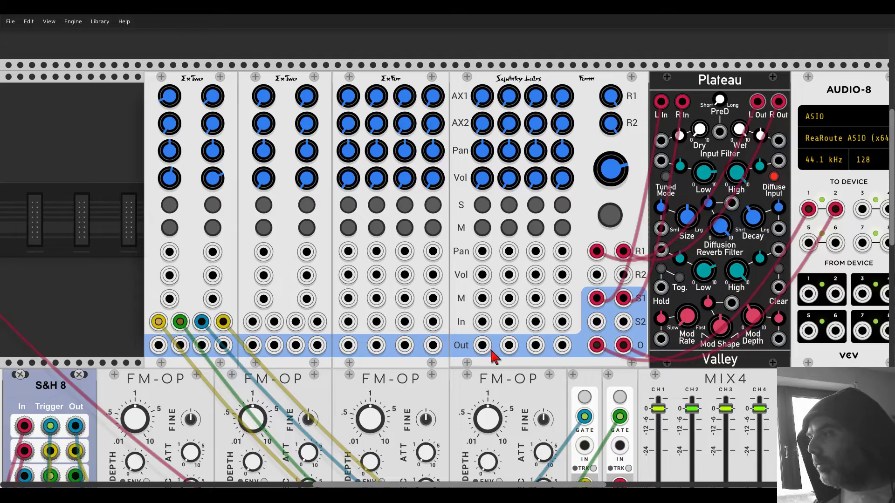
pyautogui.scroll(-3, 492, 357)
pyautogui.scroll(2, 452, 182)
pyautogui.hscroll(1, 451, 182)
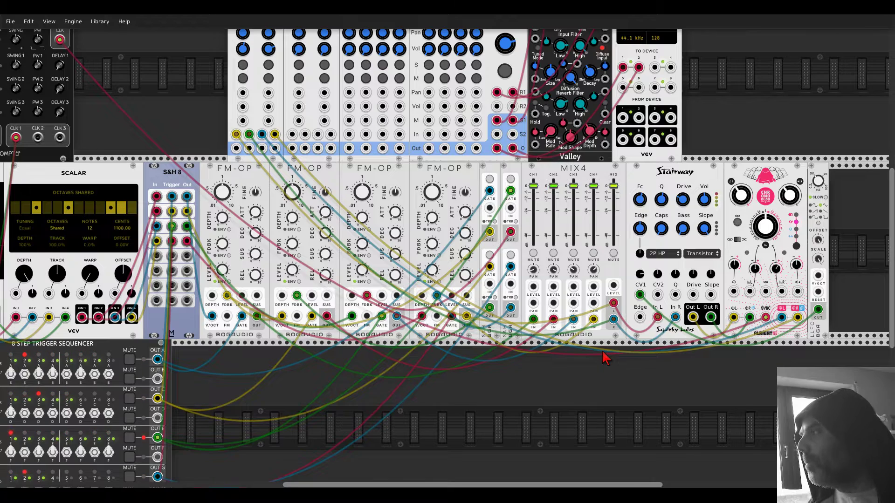
# Find the Audible Instruments Texture Synthesizer with a "clouds" search and place it beside the LLFO.
pyautogui.hscroll(4, 604, 358)
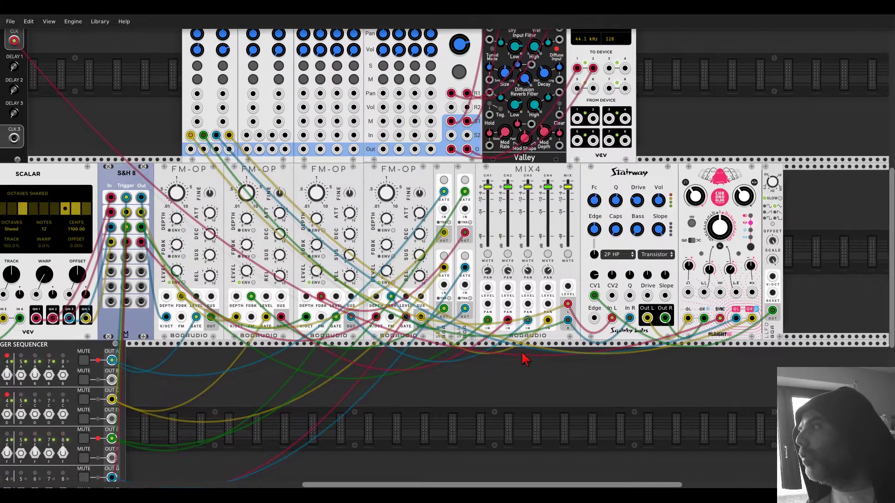
pyautogui.rightClick(738, 248)
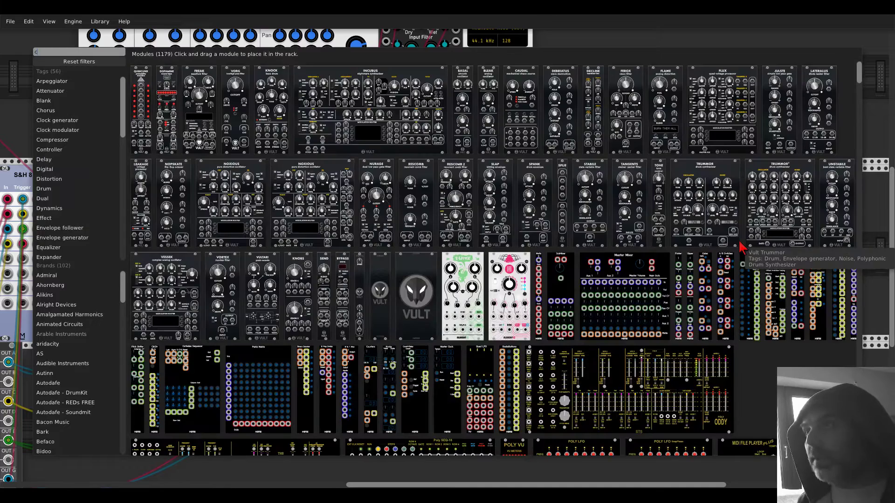
pyautogui.write('clouds')
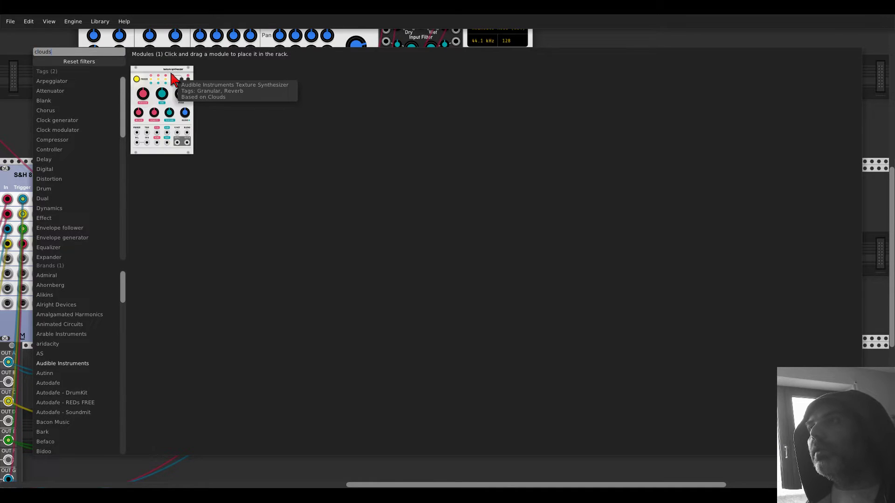
pyautogui.moveTo(171, 76); pyautogui.dragTo(652, 230)
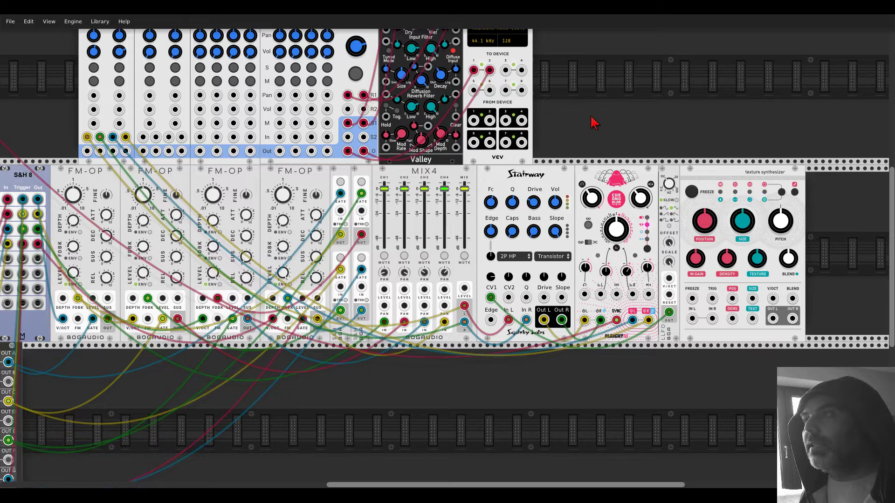
# Patch MIX4's L and R mix outputs into the Texture Synthesizer's IN L and IN R inputs.
pyautogui.scroll(-1, 593, 122)
pyautogui.moveTo(594, 122); pyautogui.dragTo(694, 124)
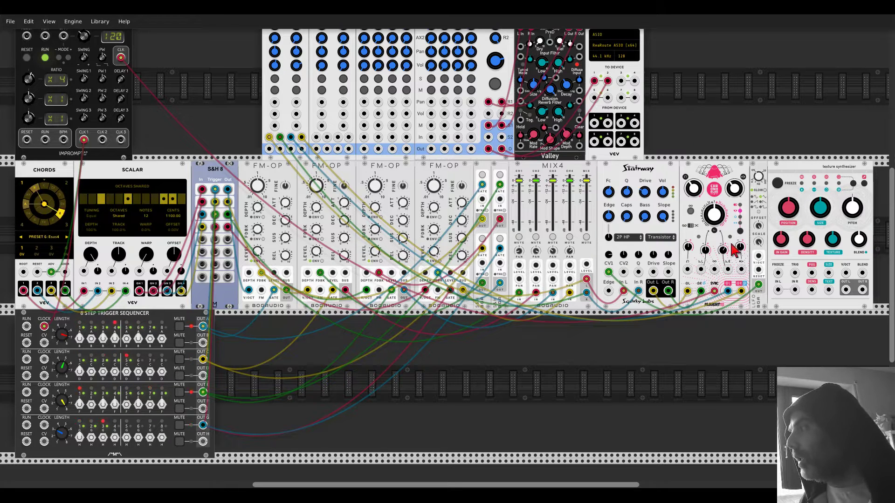
pyautogui.moveTo(777, 290); pyautogui.dragTo(586, 279)
pyautogui.moveTo(796, 290); pyautogui.dragTo(586, 292)
# Set the Texture Synthesizer's quality to 4s 16kHz 8-bit µ-law stereo.
pyautogui.scroll(5, 826, 191)
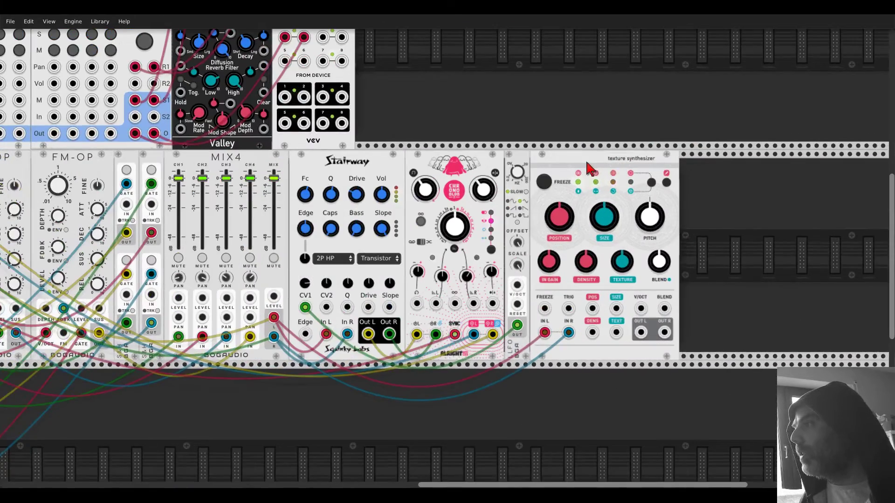
pyautogui.rightClick(586, 162)
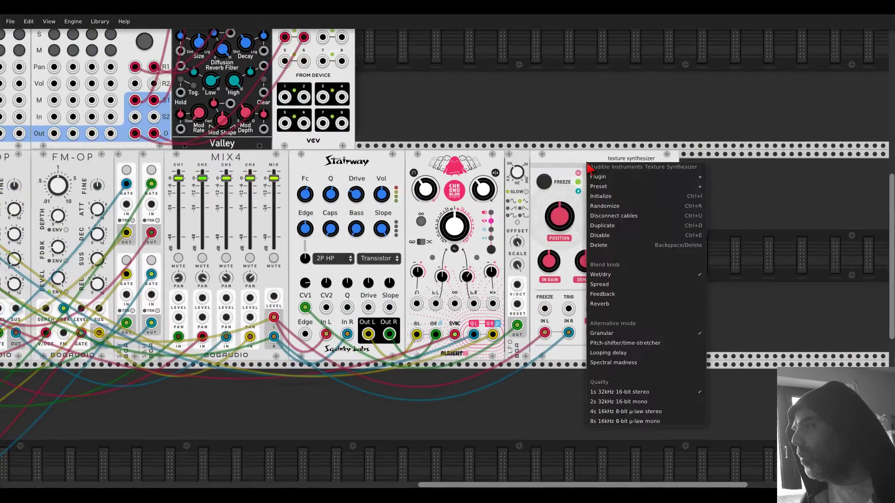
pyautogui.click(622, 413)
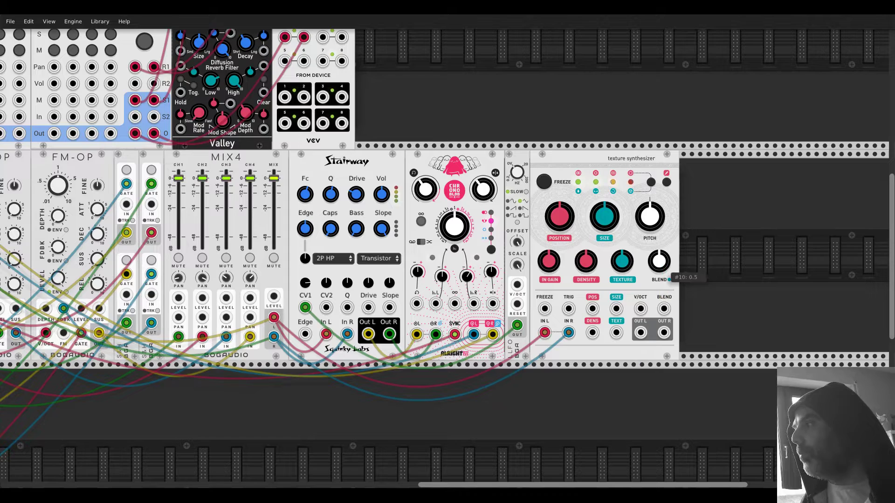
# Turn the Texture Synthesizer's Blend fully up and patch its L and R outputs into main mixer channel 3, soloed.
pyautogui.scroll(-2, 583, 215)
pyautogui.moveTo(553, 153); pyautogui.dragTo(650, 193)
pyautogui.moveTo(726, 342)
pyautogui.mouseDown()
pyautogui.moveTo(686, 322)
pyautogui.moveTo(185, 198)
pyautogui.moveTo(196, 189)
pyautogui.moveTo(212, 197)
pyautogui.moveTo(462, 365)
pyautogui.moveTo(741, 343)
pyautogui.mouseUp()
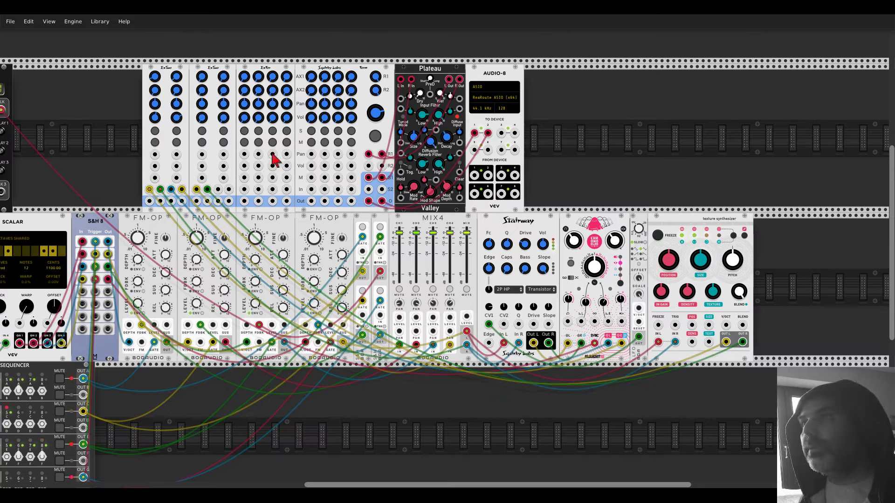
pyautogui.moveTo(203, 118); pyautogui.dragTo(201, 118)
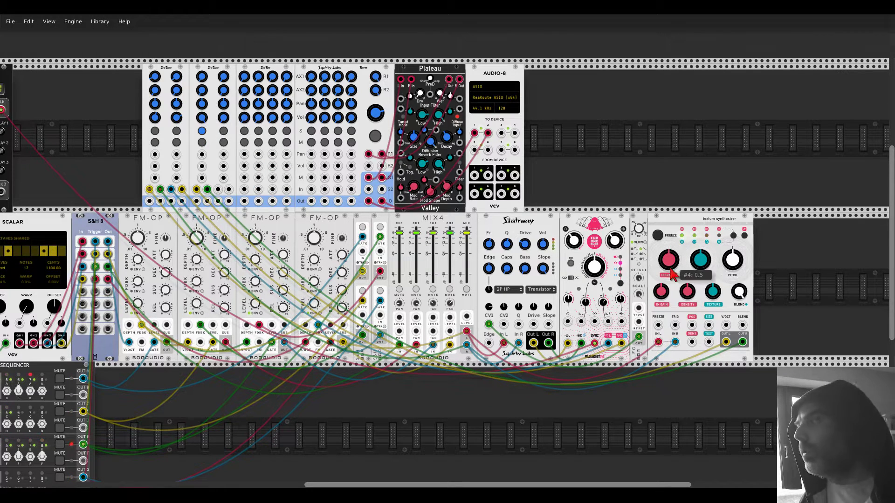
# Raise the Texture Synthesizer's Density to about 0.63.
pyautogui.scroll(5, 686, 332)
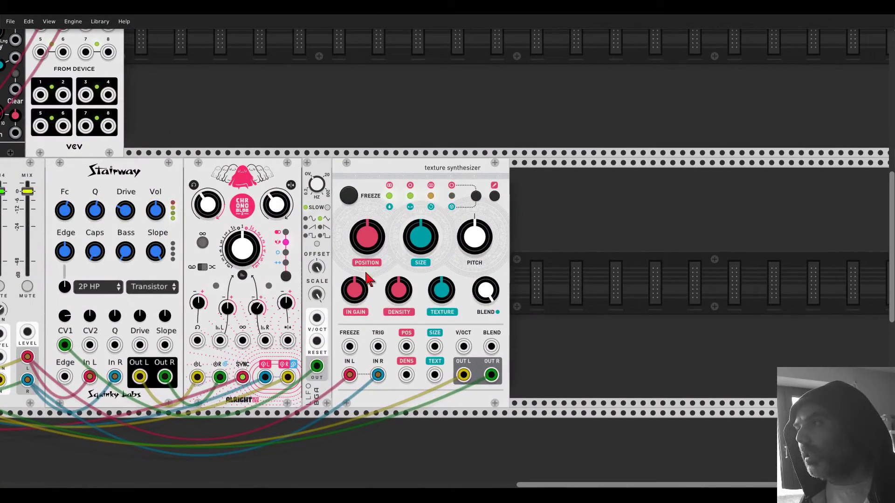
pyautogui.moveTo(358, 298)
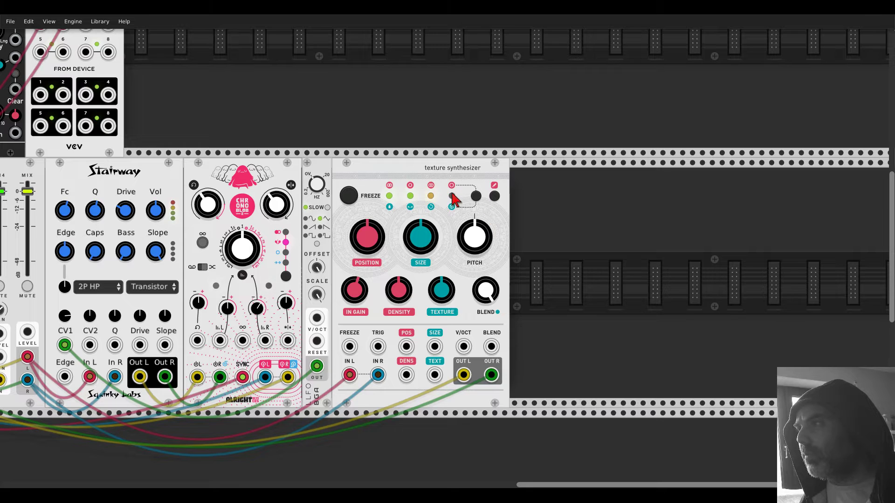
pyautogui.moveTo(377, 255)
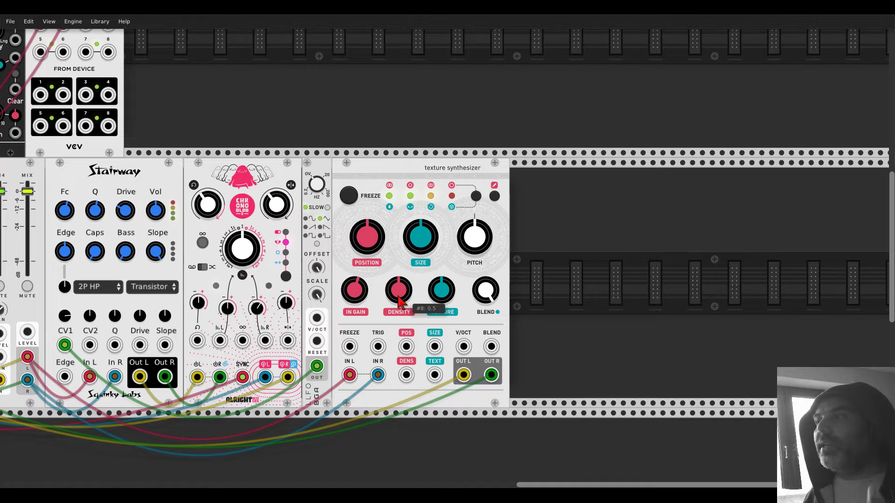
pyautogui.moveTo(399, 294); pyautogui.dragTo(400, 274)
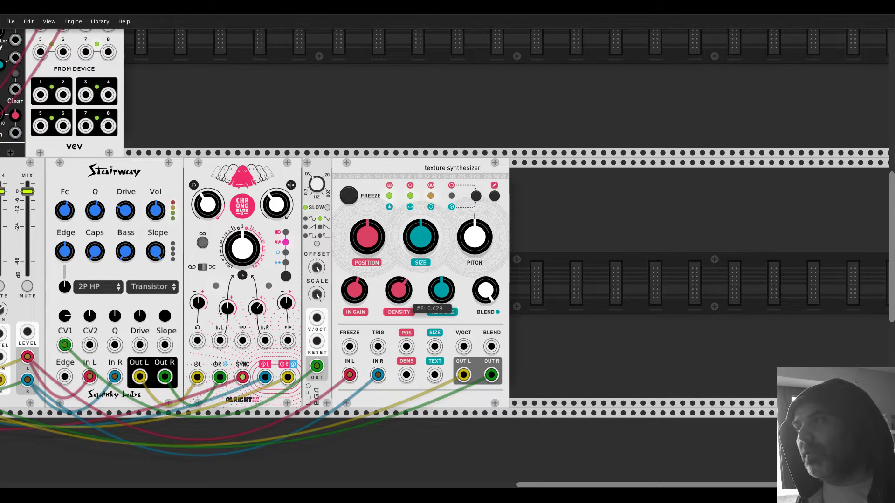
# Cycle the Texture Synthesizer's Blend knob through its functions, setting spread to 1 and reverb to about 0.8.
pyautogui.moveTo(488, 288)
pyautogui.mouseDown()
pyautogui.moveTo(488, 307)
pyautogui.moveTo(490, 293)
pyautogui.moveTo(494, 300)
pyautogui.mouseUp()
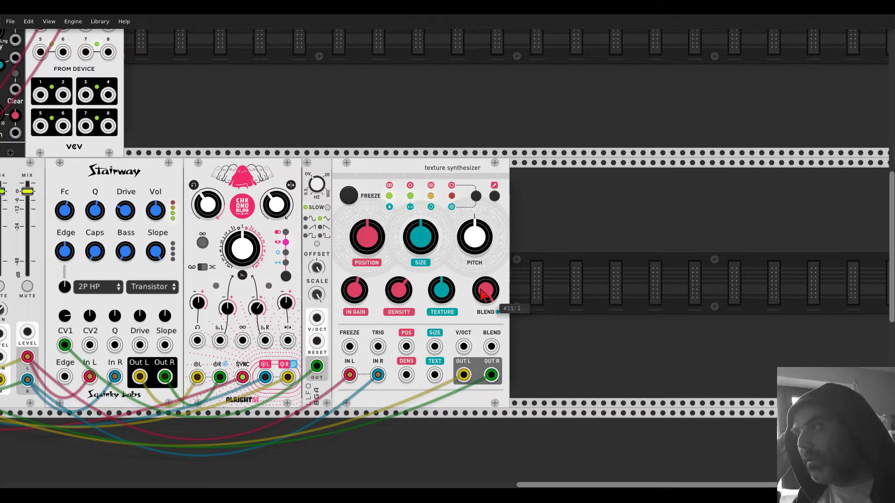
pyautogui.click(474, 198)
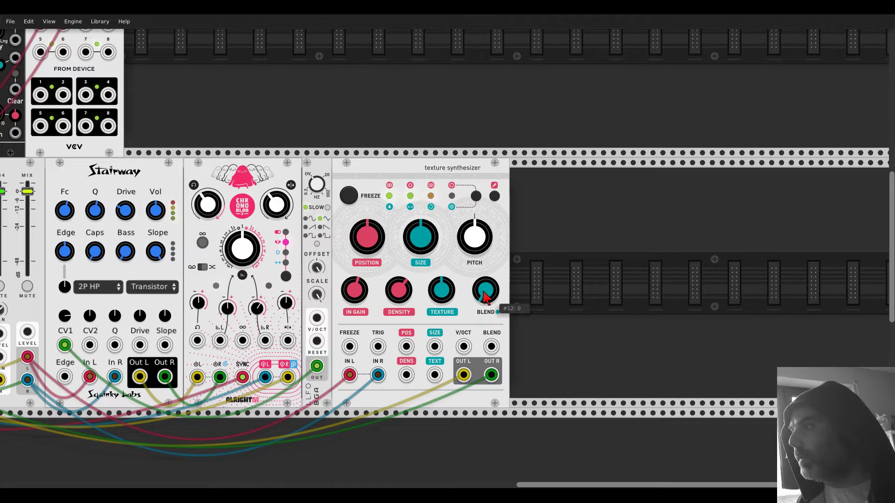
pyautogui.moveTo(485, 293); pyautogui.dragTo(485, 278)
pyautogui.click(474, 198)
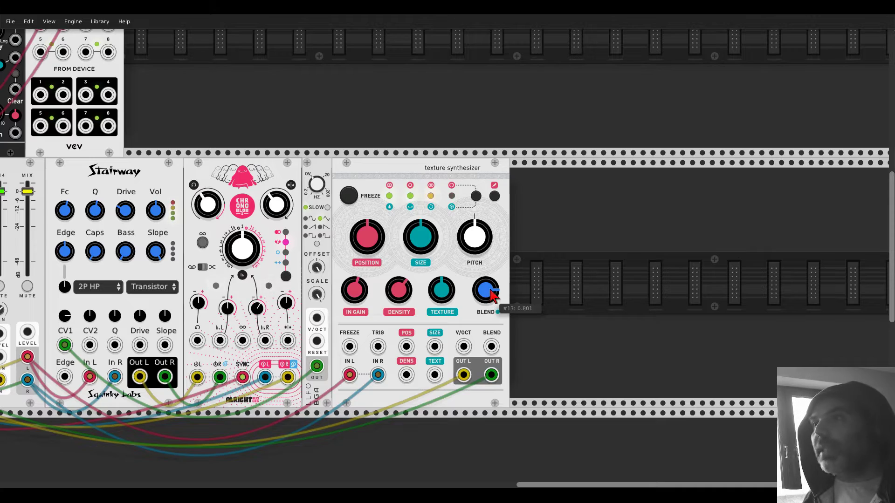
# Add a Bogaudio S&H beside the Texture Synthesizer using a "sample" search and set its normal range to +/-5V.
pyautogui.rightClick(529, 277)
pyautogui.write('sample')
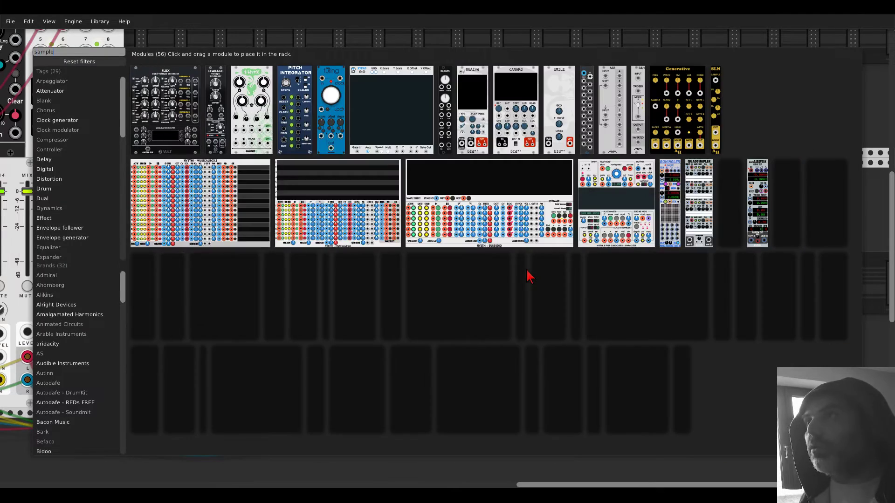
pyautogui.click(523, 264)
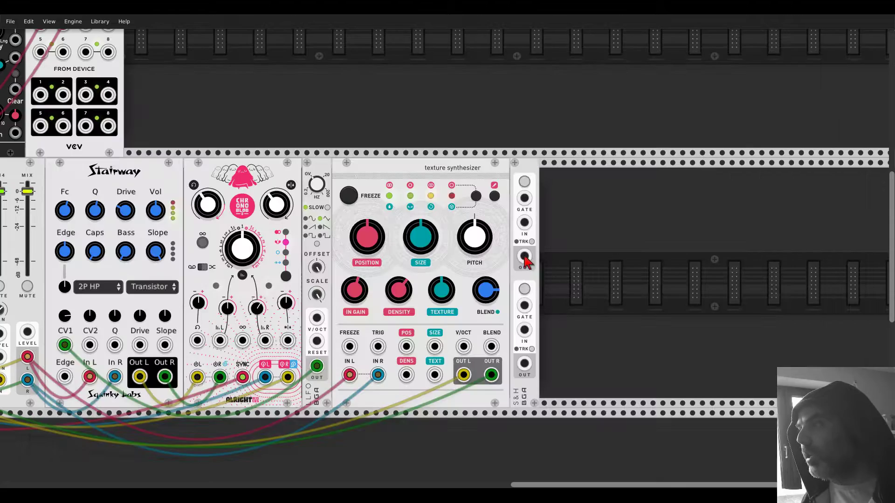
pyautogui.rightClick(527, 169)
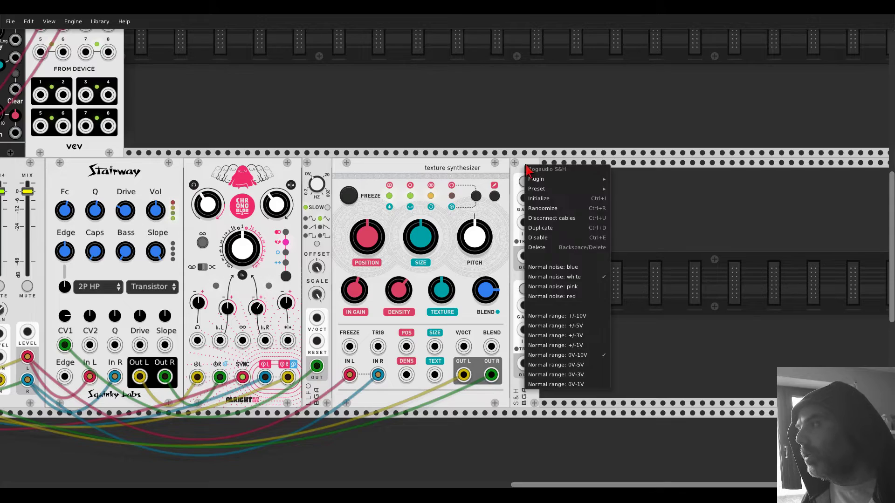
pyautogui.click(535, 326)
# Patch Clocked's CLK 1 output into both GATE inputs of the new S&H.
pyautogui.scroll(-5, 546, 311)
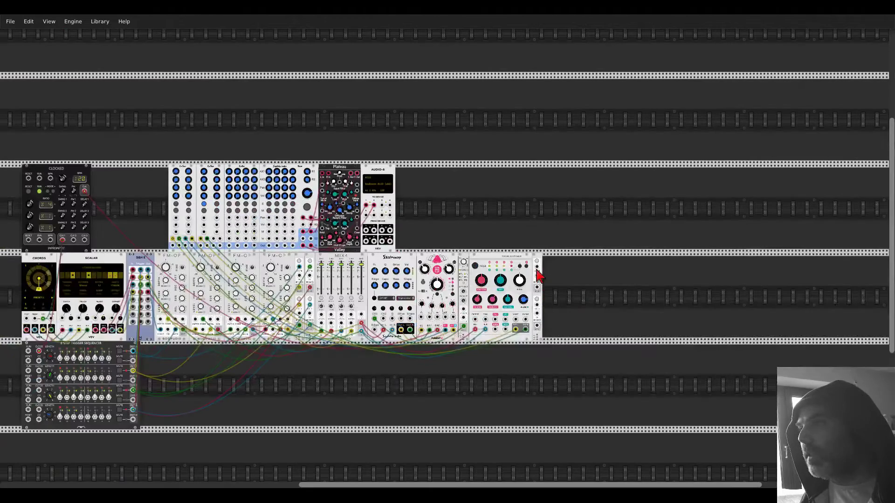
pyautogui.moveTo(85, 247); pyautogui.dragTo(63, 240)
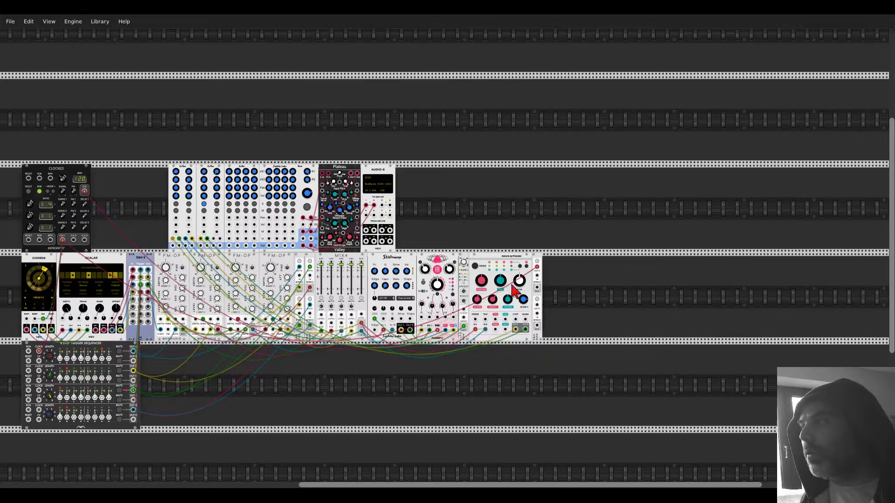
pyautogui.moveTo(537, 305); pyautogui.dragTo(63, 240)
pyautogui.scroll(6, 548, 295)
pyautogui.scroll(3, 554, 298)
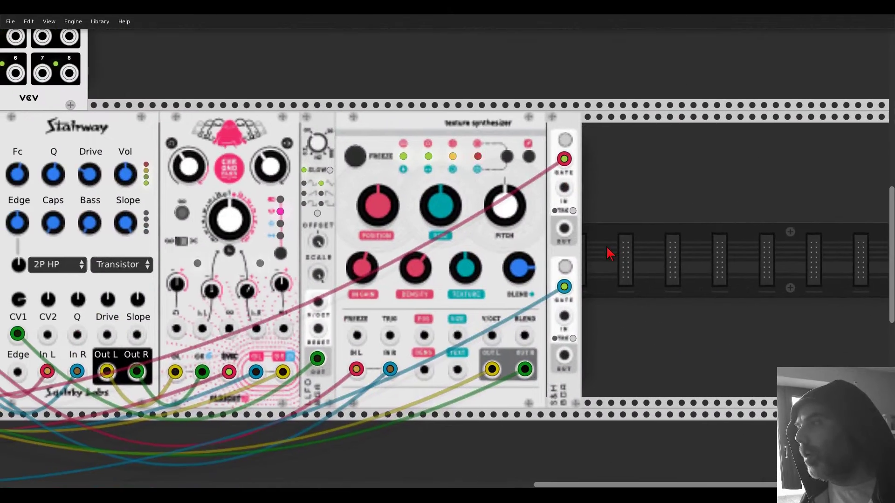
# Adjust the Texture knob, and patch the two S&H outputs into the Texture Synthesizer's SIZE and TEXT inputs.
pyautogui.moveTo(464, 274)
pyautogui.mouseDown()
pyautogui.moveTo(464, 309)
pyautogui.moveTo(465, 256)
pyautogui.mouseUp()
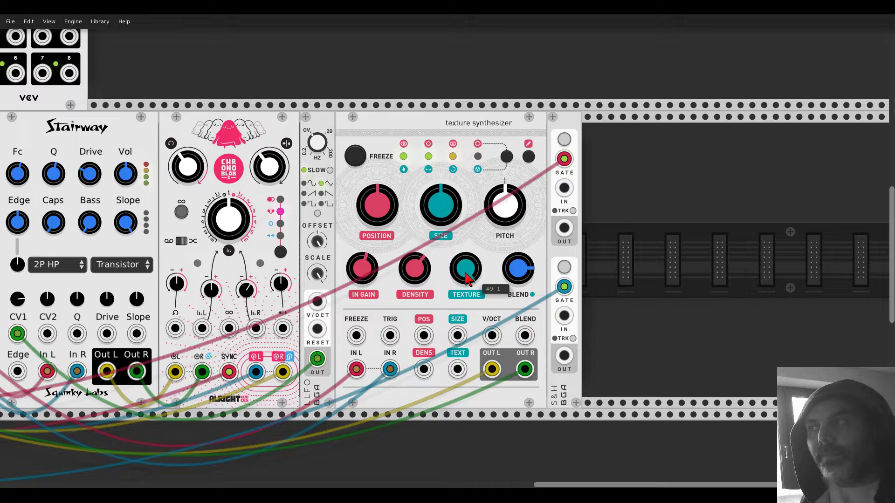
pyautogui.moveTo(563, 228); pyautogui.dragTo(457, 336)
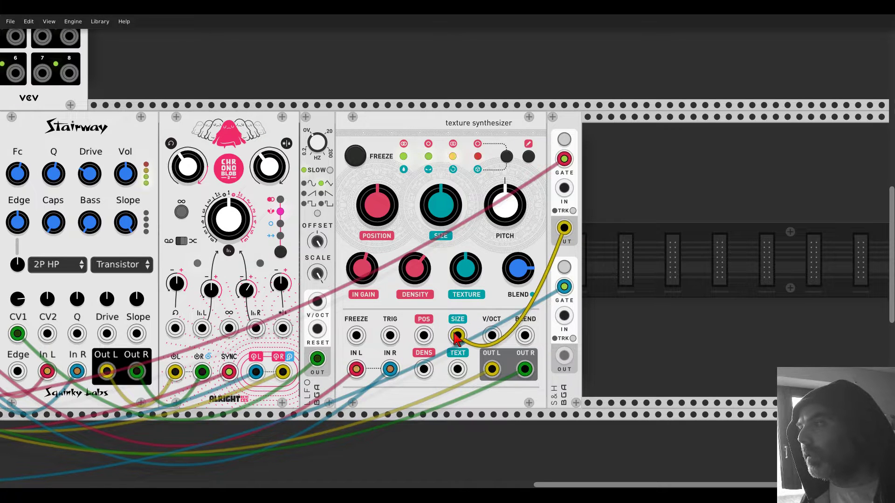
pyautogui.moveTo(564, 356); pyautogui.dragTo(457, 369)
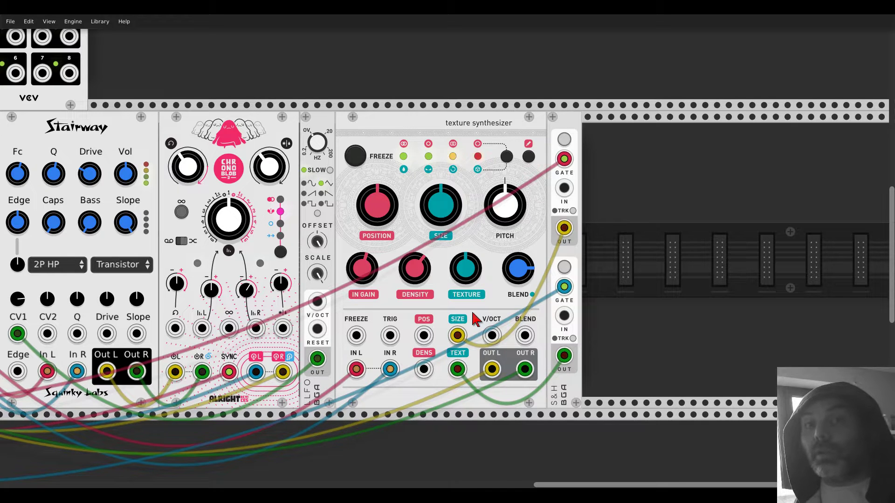
# Set the Texture Synthesizer's Pitch to 1.
pyautogui.rightClick(502, 215)
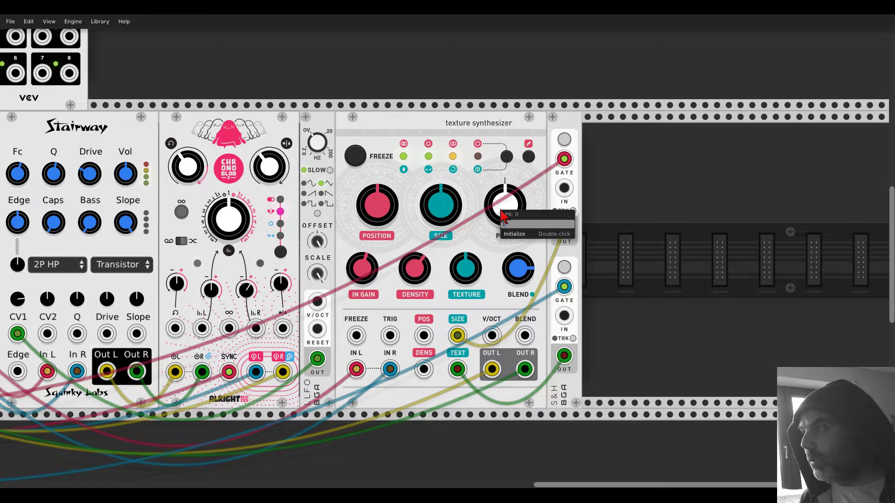
pyautogui.write('1')
pyautogui.press('Return')
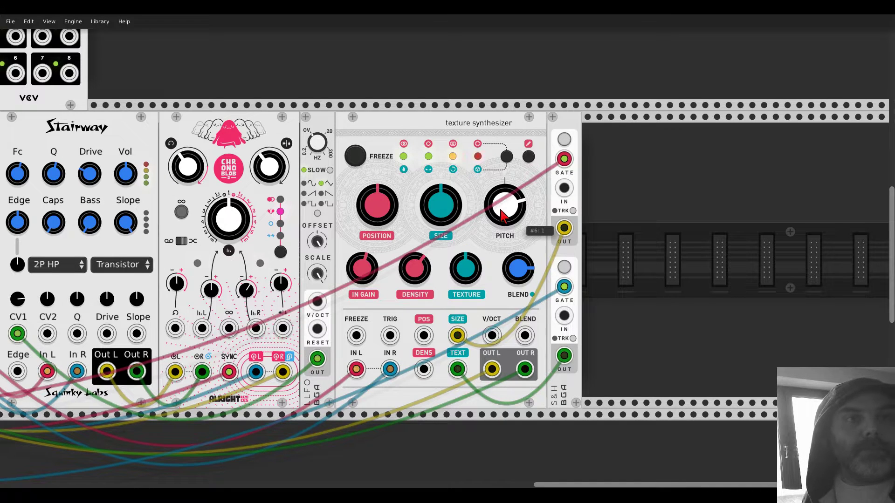
# Turn off the solo on main mixer channel 3.
pyautogui.scroll(-3, 513, 210)
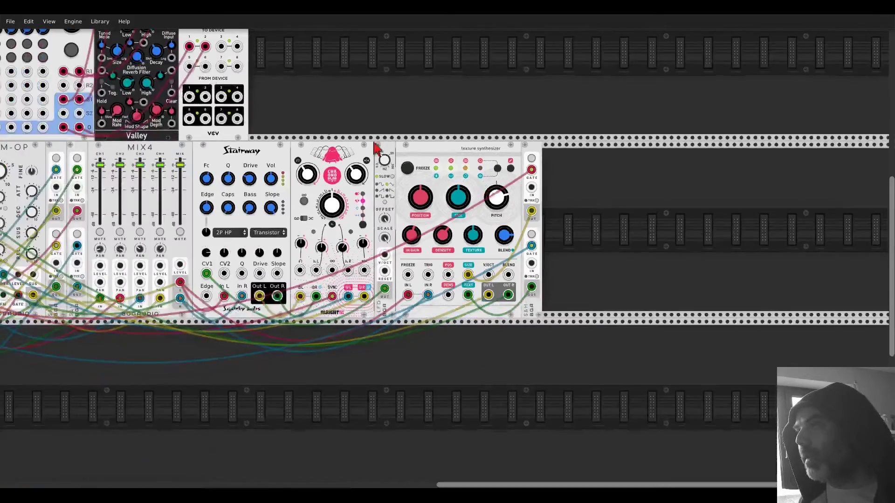
pyautogui.hscroll(-3, 612, 162)
pyautogui.hscroll(-5, 612, 161)
pyautogui.scroll(2, 611, 161)
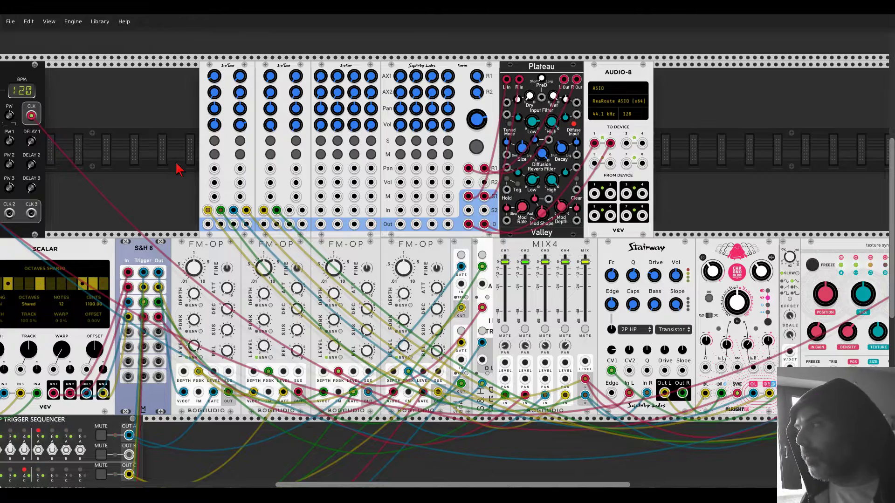
# Search the module library for vco and add the Woldemar oscillator in the empty space right of the 8 Step Trigger Sequencer.
pyautogui.scroll(-4, 179, 169)
pyautogui.moveTo(249, 385); pyautogui.dragTo(379, 343)
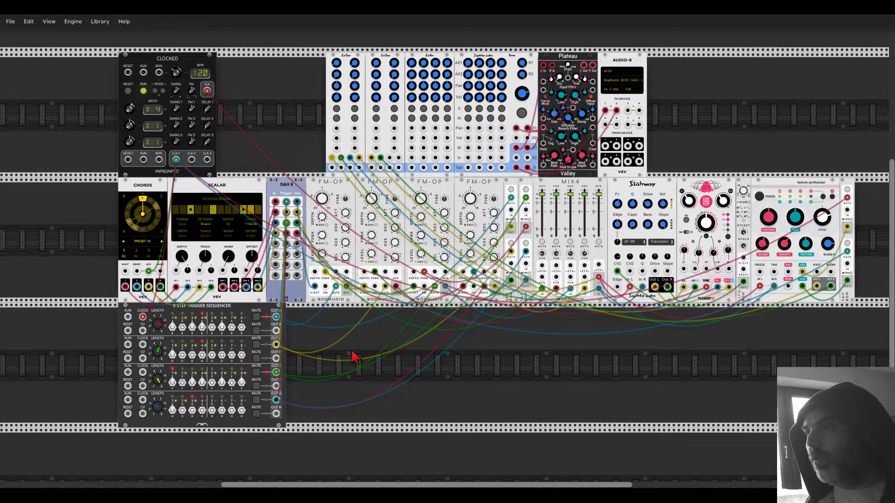
pyautogui.scroll(5, 353, 357)
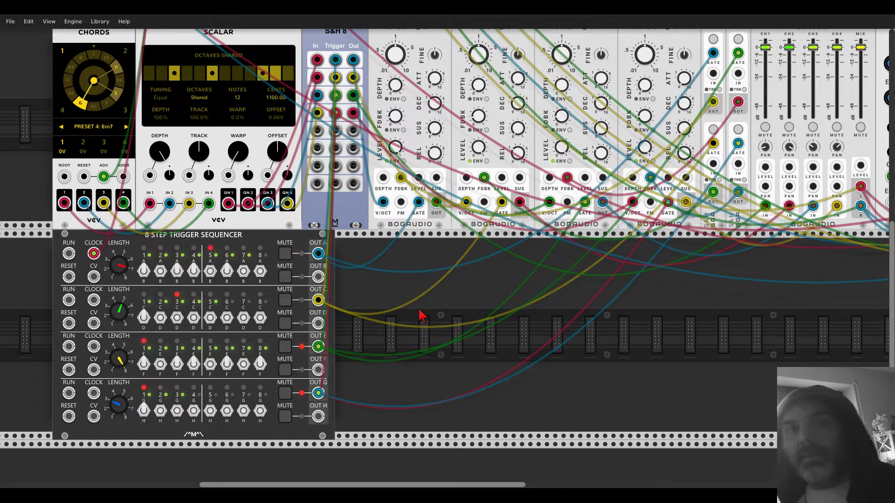
pyautogui.rightClick(422, 316)
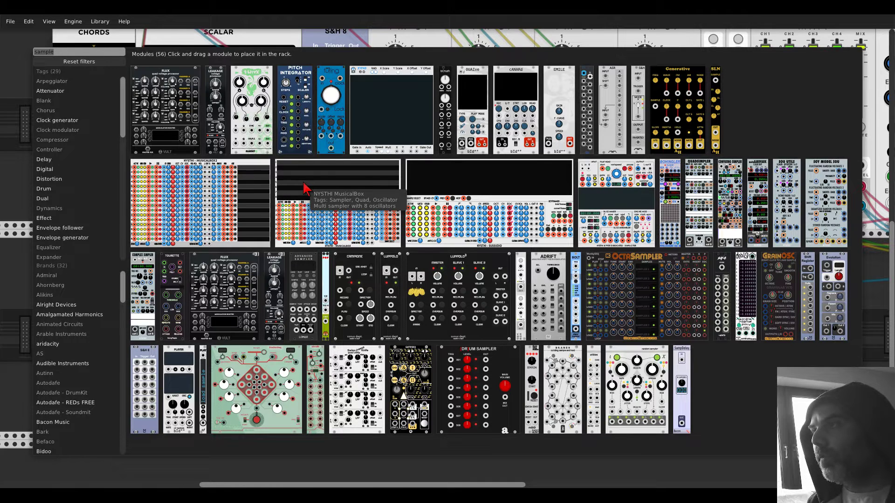
pyautogui.write('vco')
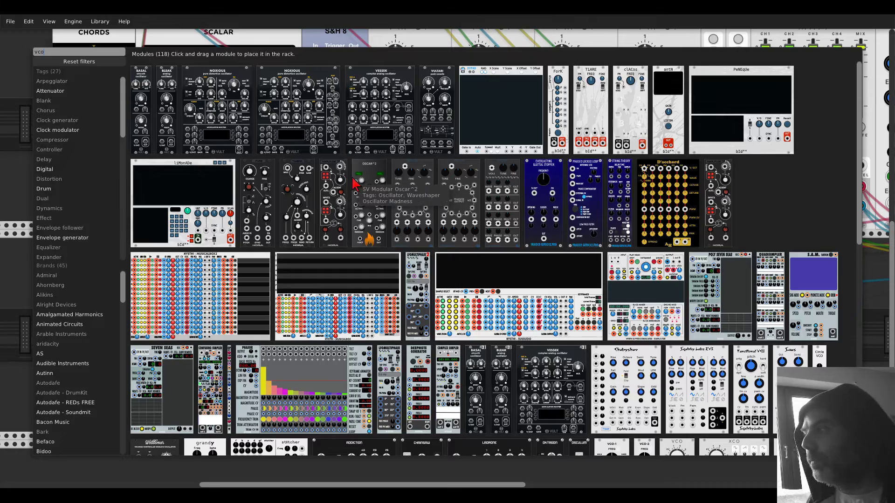
pyautogui.scroll(-3, 357, 184)
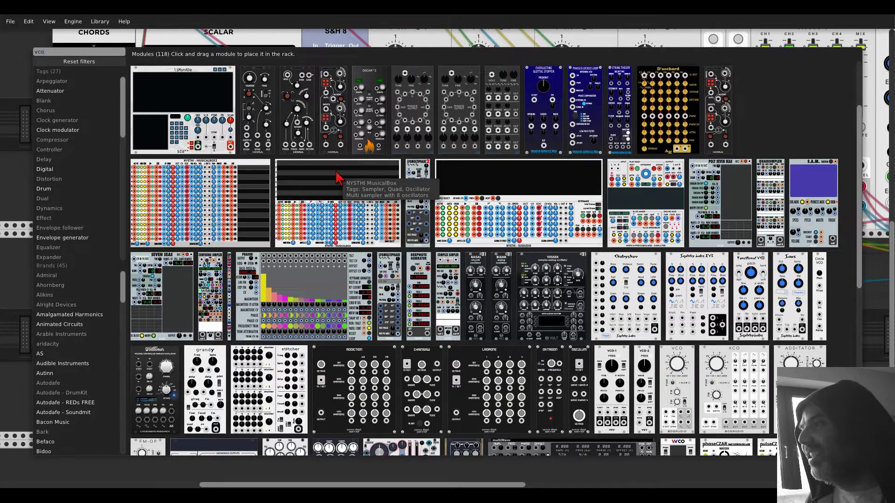
pyautogui.moveTo(155, 389); pyautogui.dragTo(393, 375)
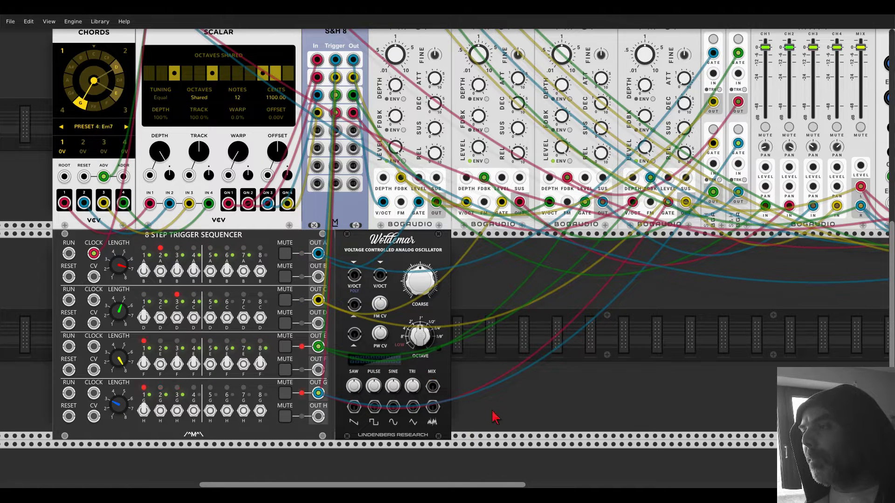
pyautogui.moveTo(396, 246); pyautogui.dragTo(481, 246)
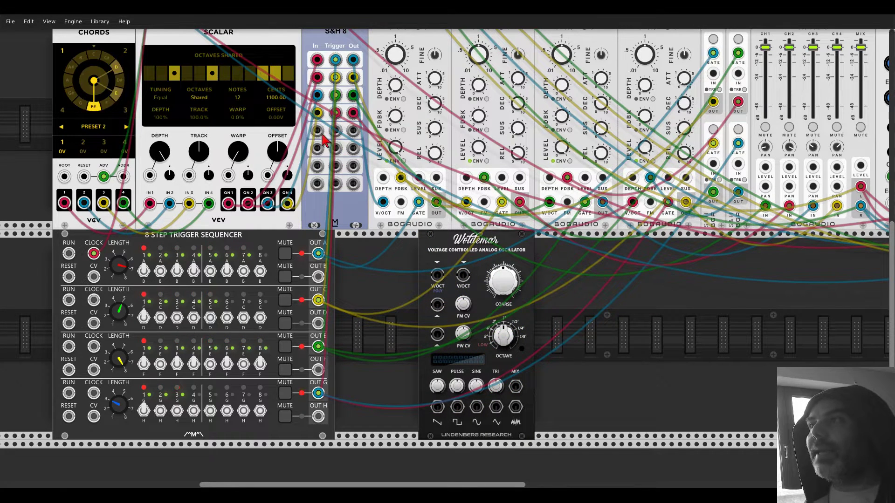
# Patch CHORDS output 1 into S&H 8's fifth input, and trigger that channel from Clocked's CLK 2 at ratio /7.
pyautogui.moveTo(317, 132); pyautogui.dragTo(65, 203)
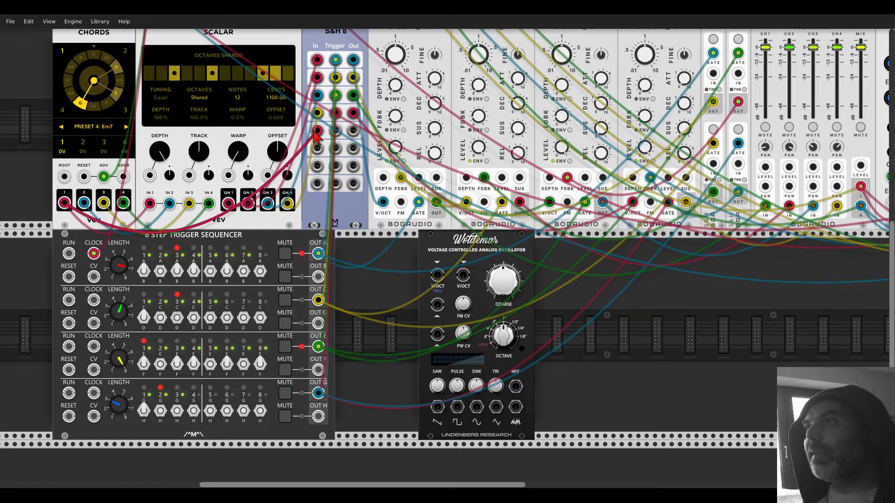
pyautogui.scroll(2, 252, 128)
pyautogui.scroll(5, 252, 128)
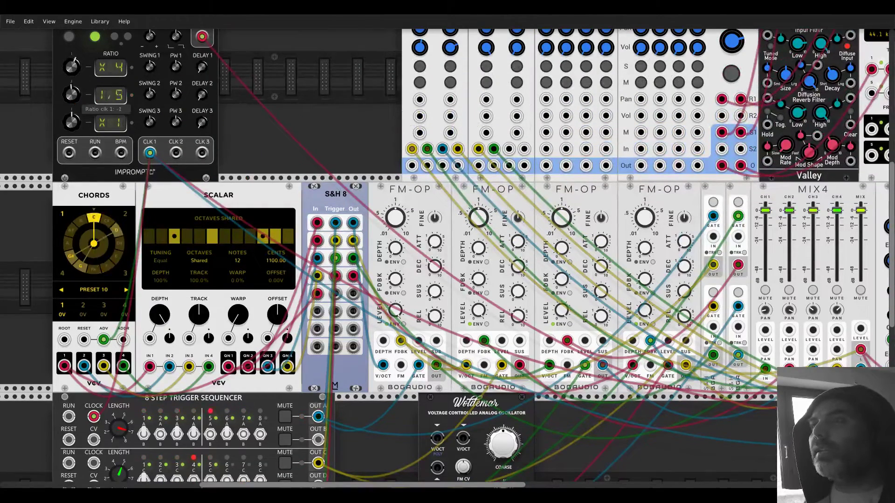
pyautogui.moveTo(71, 95); pyautogui.dragTo(96, 107)
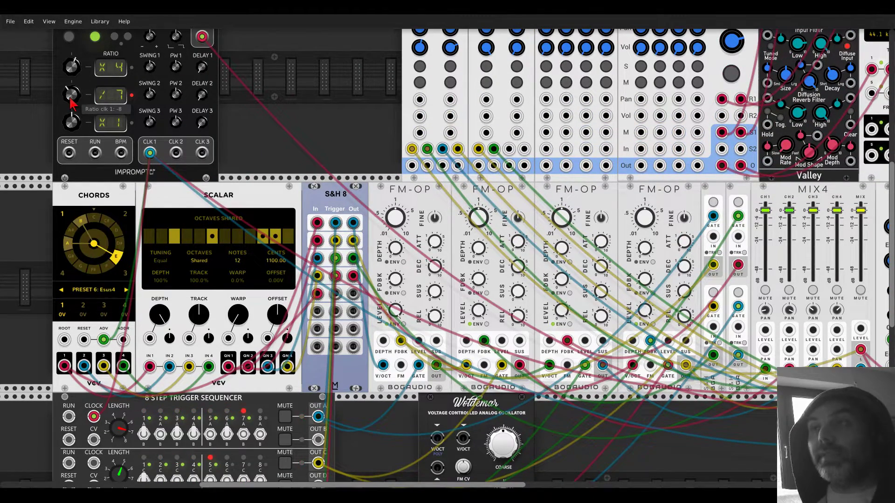
pyautogui.moveTo(176, 153); pyautogui.dragTo(335, 293)
# Patch S&H 8's fifth output into Woldemar's V/OCT and its triangle output into main mixer channel 4, raising that channel's level.
pyautogui.scroll(-6, 337, 277)
pyautogui.moveTo(352, 154); pyautogui.dragTo(463, 298)
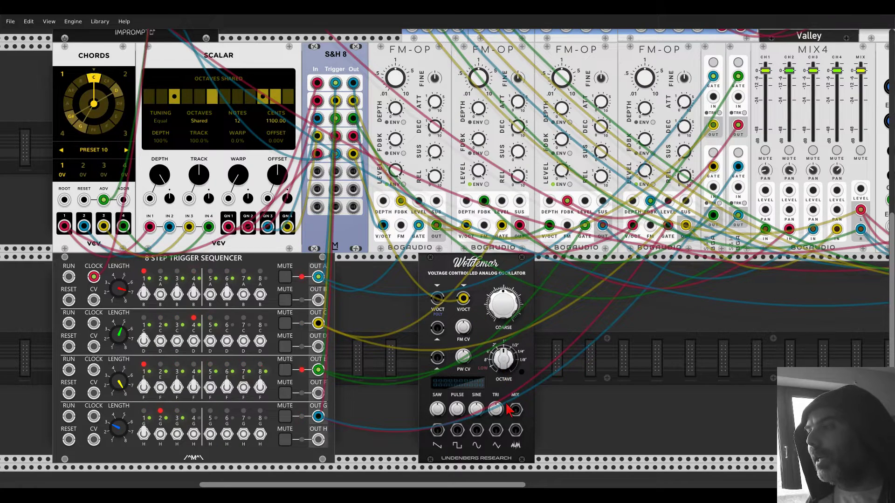
pyautogui.moveTo(496, 429); pyautogui.dragTo(697, 149)
pyautogui.scroll(6, 618, 337)
pyautogui.scroll(4, 697, 149)
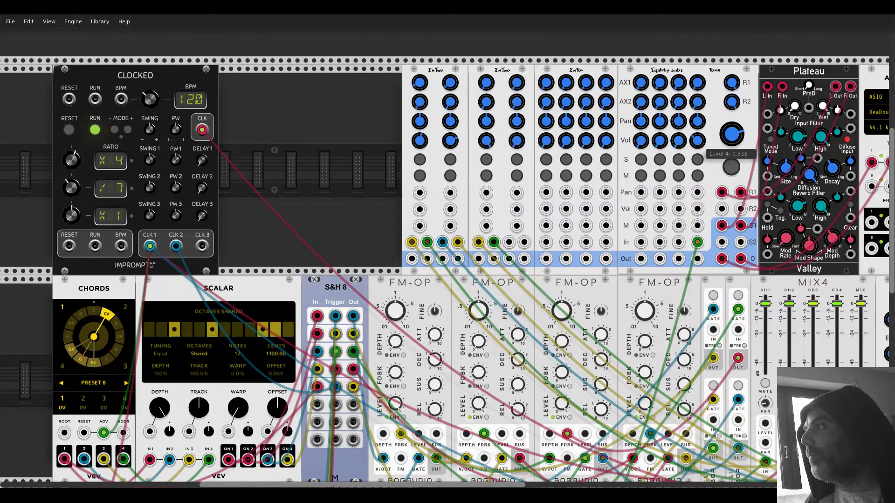
# Set Woldemar's Octave to -2 and move its mixer cable from the triangle output to the saw output.
pyautogui.scroll(-11, 387, 298)
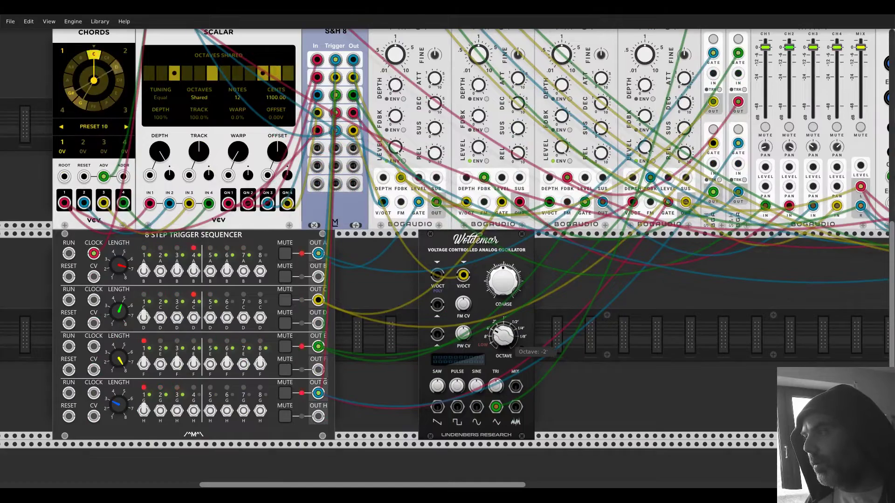
pyautogui.moveTo(495, 407); pyautogui.dragTo(438, 408)
pyautogui.scroll(6, 289, 139)
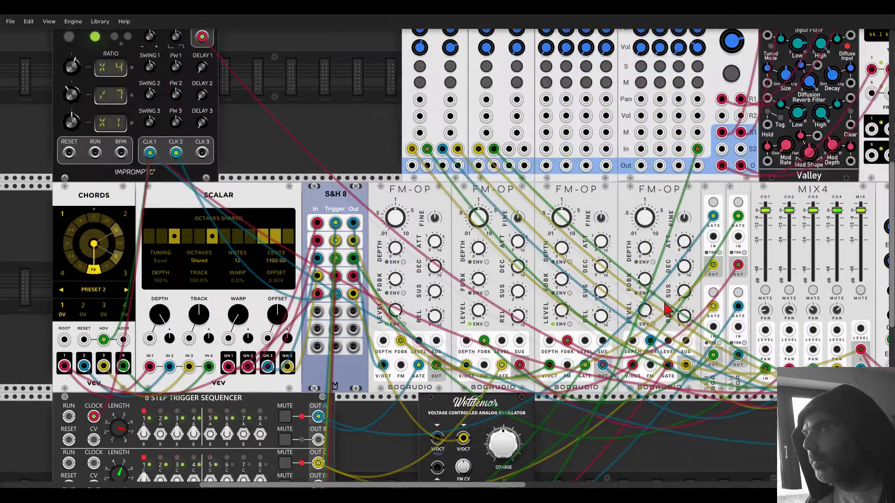
# Feed S&H 8's fifth input from SCALAR's QN 1 output instead of CHORDS, and set main mixer level 4 to 0.
pyautogui.scroll(-4, 289, 139)
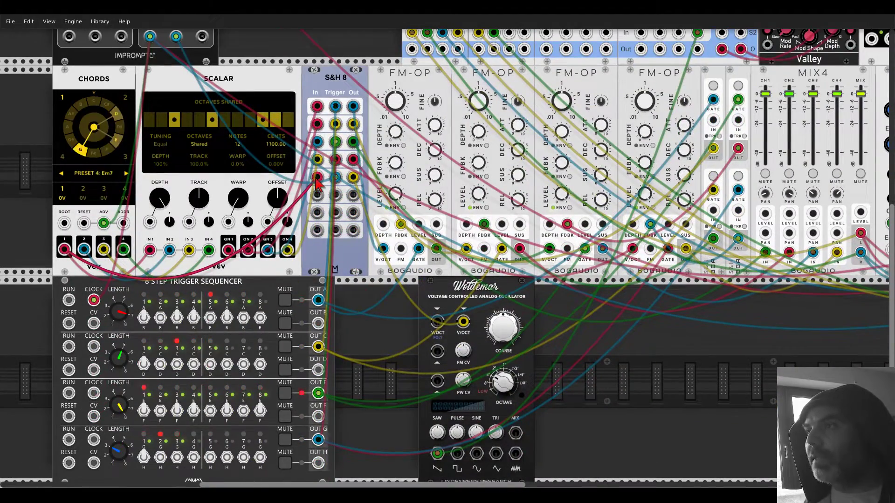
pyautogui.moveTo(317, 179); pyautogui.dragTo(228, 250)
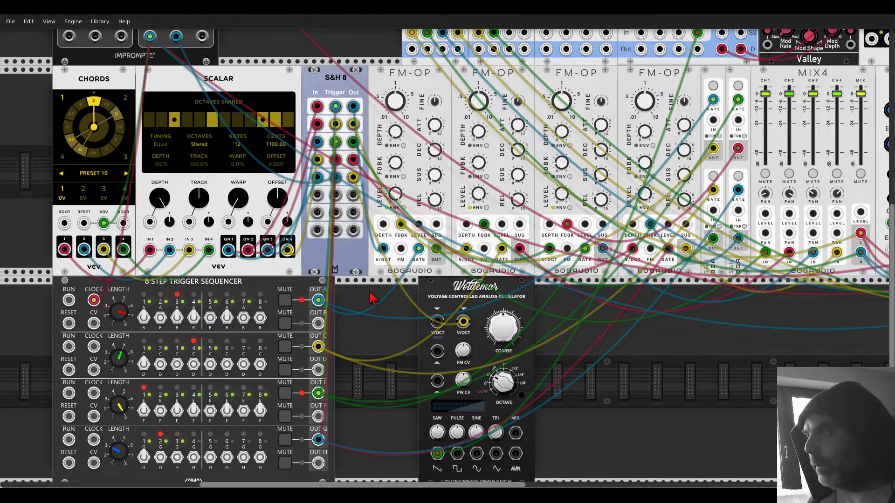
pyautogui.scroll(5, 371, 298)
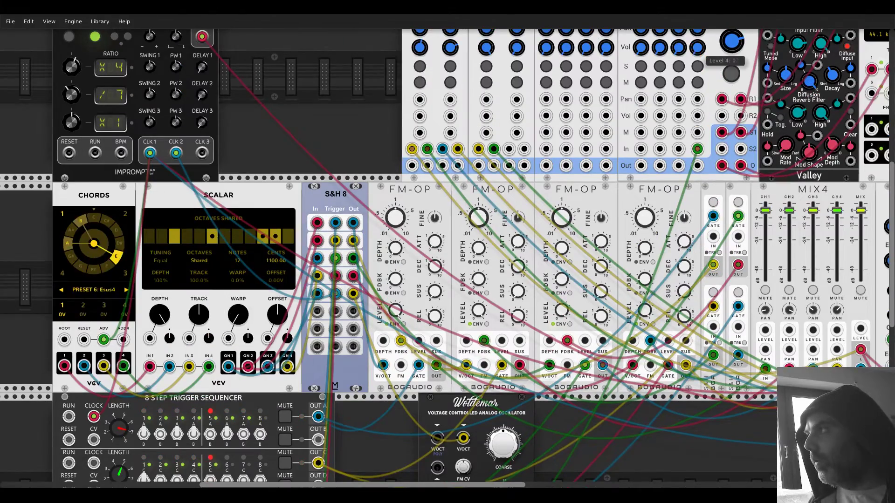
# Shift Woldemar closer to the trigger sequencer, then find slap in the module library and add the Vult Slap envelope beside it.
pyautogui.scroll(-8, 383, 259)
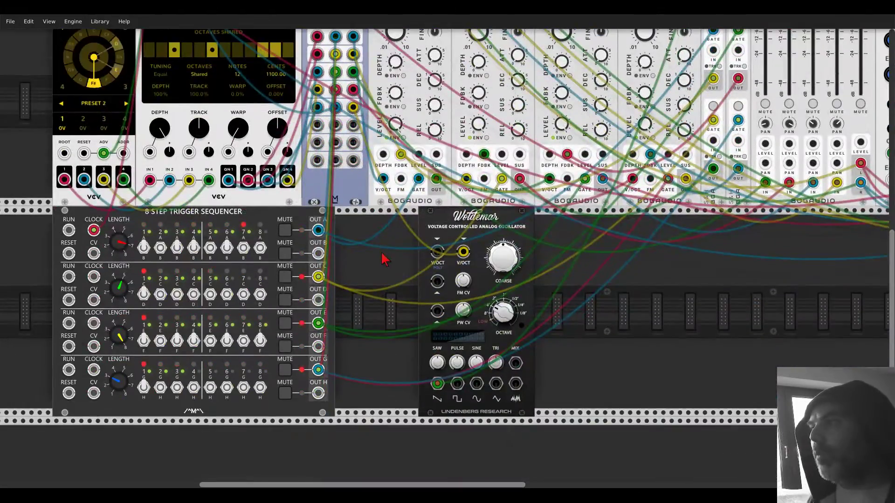
pyautogui.moveTo(436, 231); pyautogui.dragTo(395, 231)
pyautogui.rightClick(534, 305)
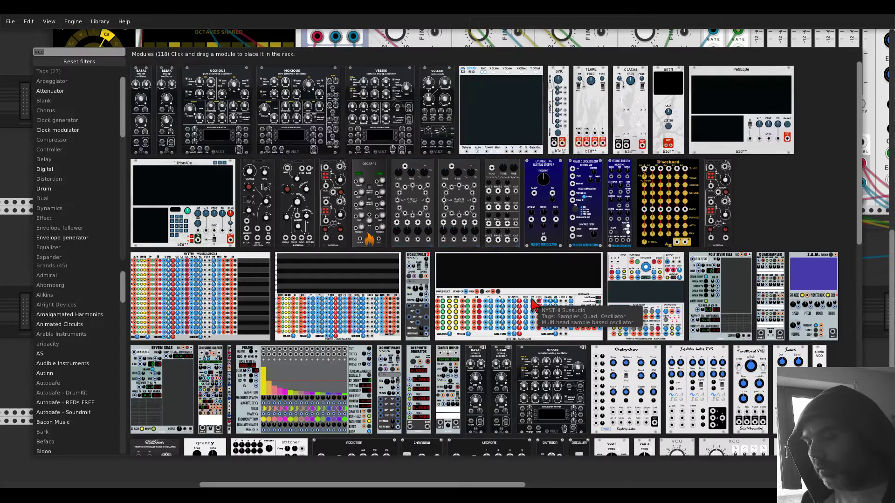
pyautogui.write('slap')
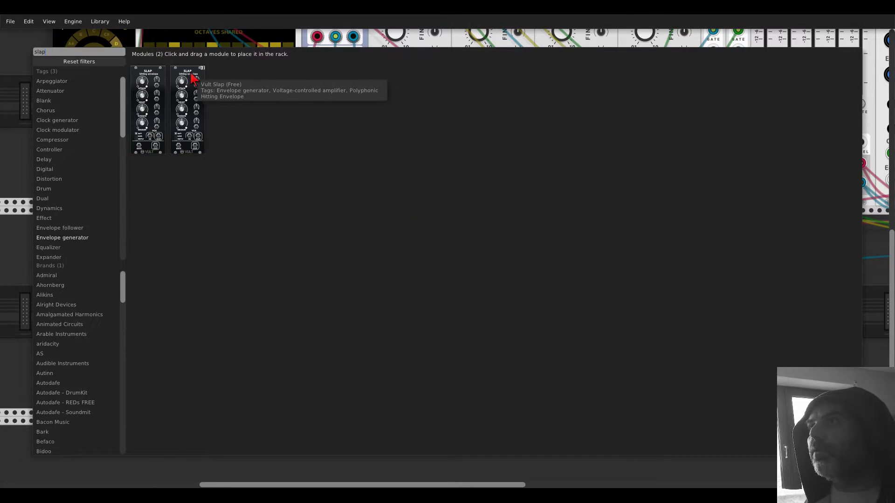
pyautogui.click(188, 81)
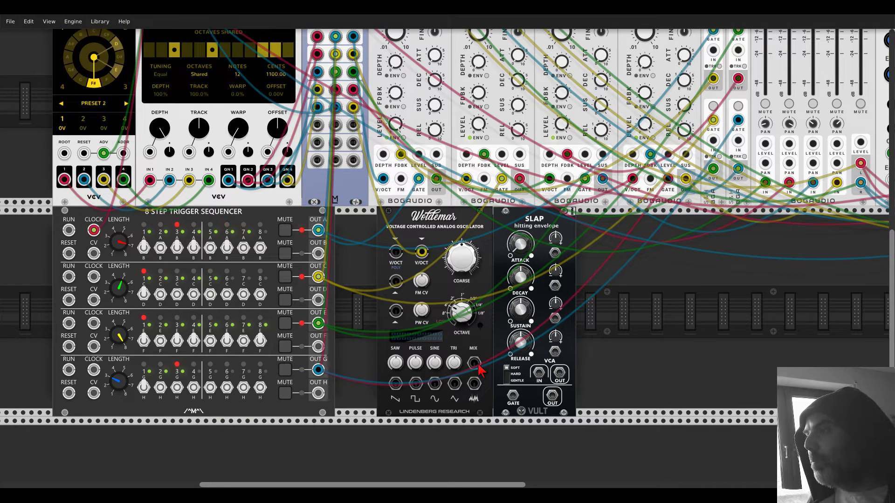
# Patch Woldemar's MIX output into main mixer channel 4 in place of the saw output.
pyautogui.scroll(5, 698, 154)
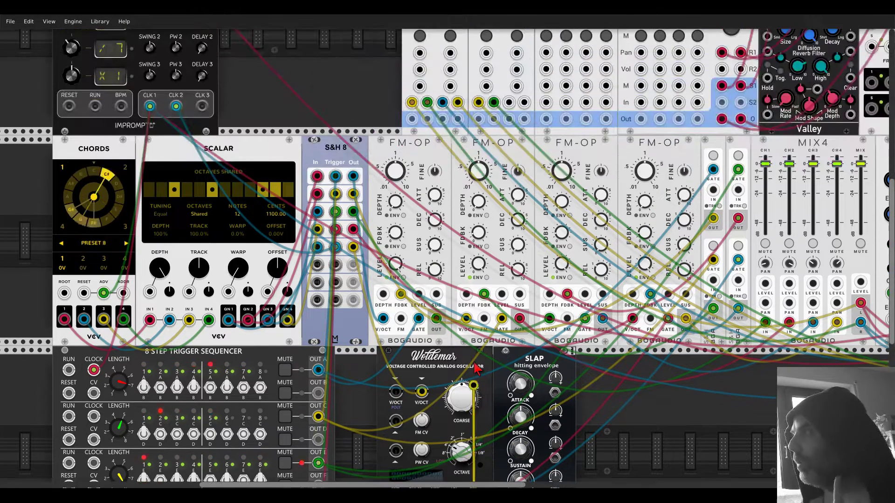
pyautogui.moveTo(698, 47); pyautogui.dragTo(697, 54)
pyautogui.scroll(-5, 420, 393)
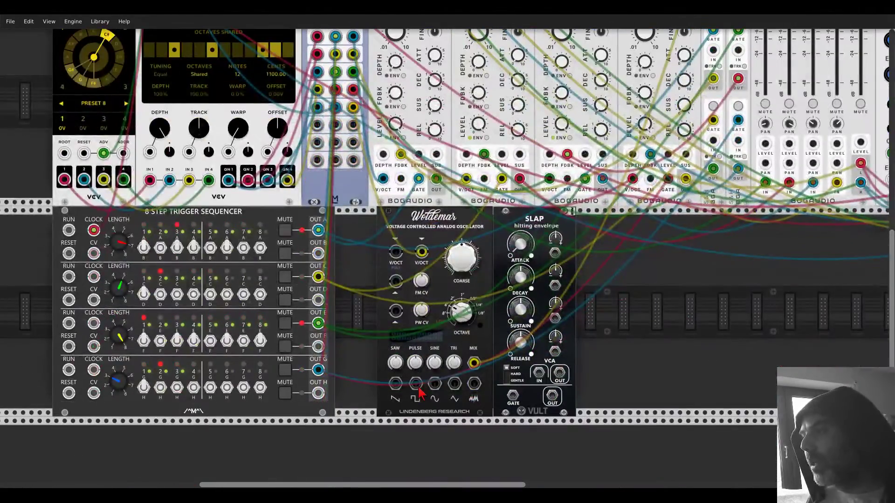
# Balance Woldemar's waveform mix with SAW at -1 and SINE at 1, and set main mixer level 4 to 0.
pyautogui.moveTo(415, 362)
pyautogui.mouseDown()
pyautogui.moveTo(415, 355)
pyautogui.moveTo(396, 365)
pyautogui.moveTo(401, 373)
pyautogui.mouseUp()
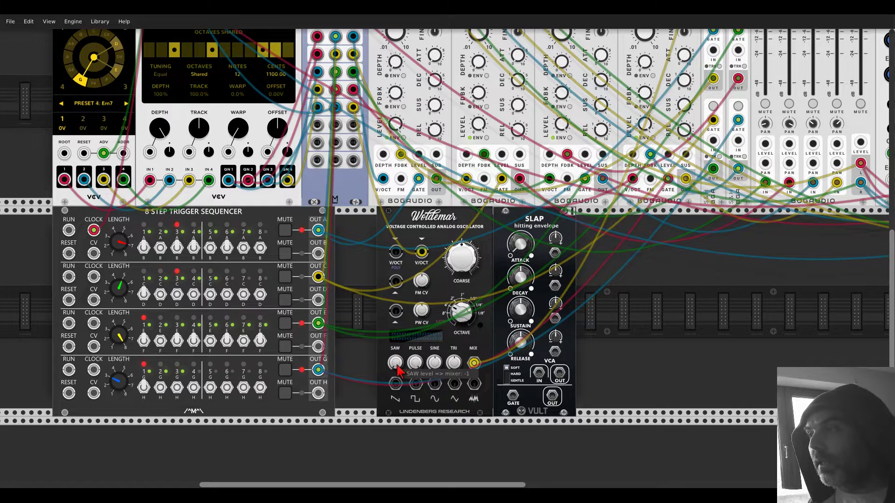
pyautogui.moveTo(434, 363); pyautogui.dragTo(434, 373)
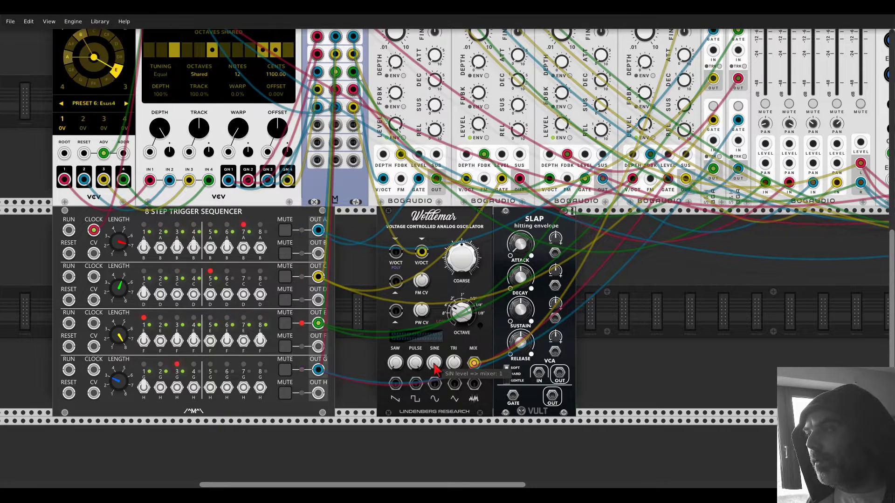
pyautogui.scroll(3, 661, 264)
pyautogui.scroll(7, 661, 265)
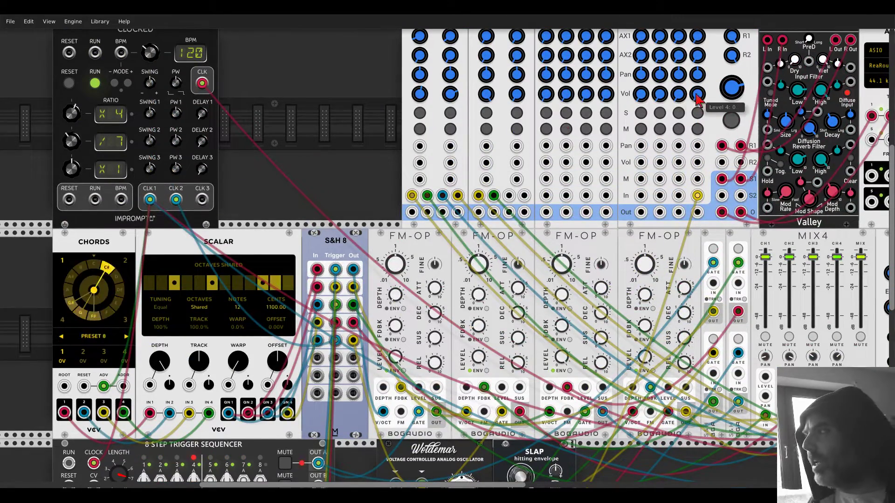
# Disconnect Woldemar's MIX output from the main mixer and patch it into Slap's VCA input.
pyautogui.scroll(-6, 373, 132)
pyautogui.scroll(-5, 373, 132)
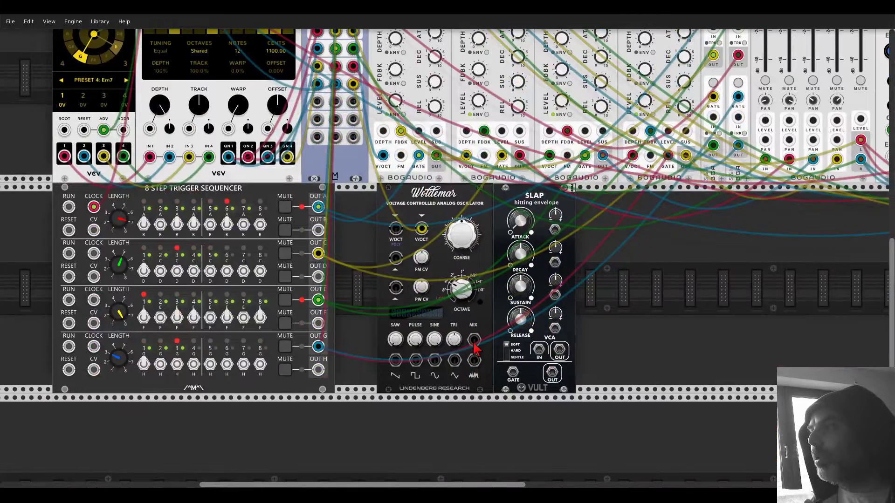
pyautogui.moveTo(473, 340); pyautogui.dragTo(539, 350)
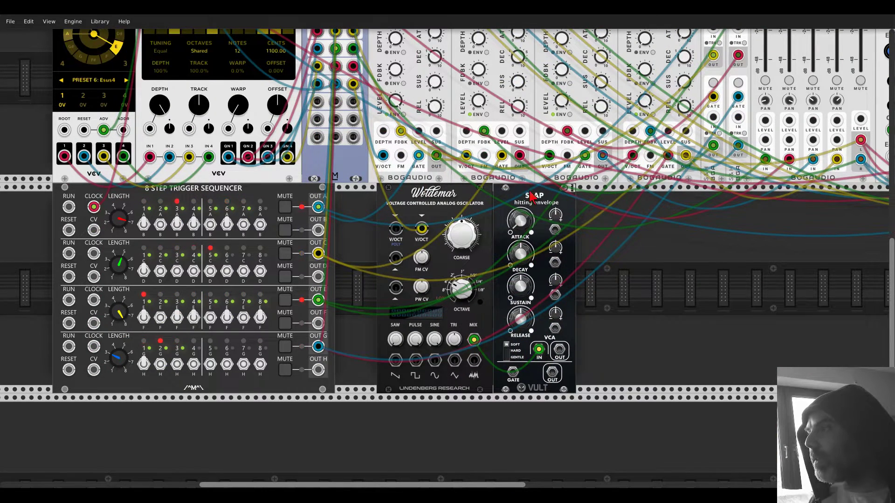
# Move Slap aside and add the Vult Tangents filter between Woldemar and Slap.
pyautogui.moveTo(528, 190); pyautogui.dragTo(645, 192)
pyautogui.rightClick(569, 239)
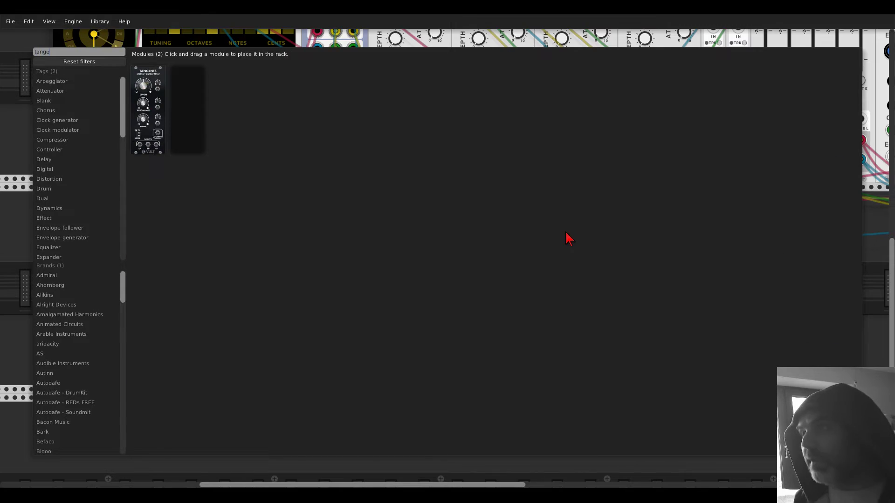
pyautogui.click(205, 103)
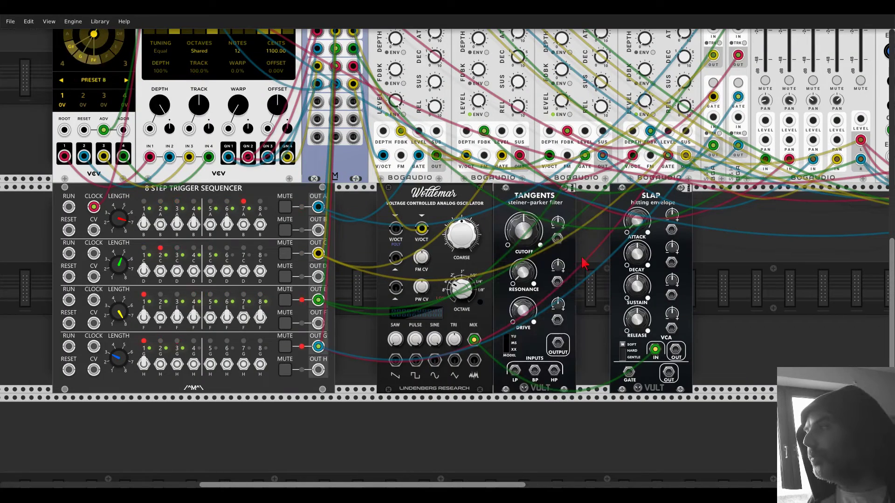
# Route Woldemar's MIX output through Tangents' LP input and on into Slap's VCA input, and place Slap directly against Tangents.
pyautogui.moveTo(655, 349); pyautogui.dragTo(502, 375)
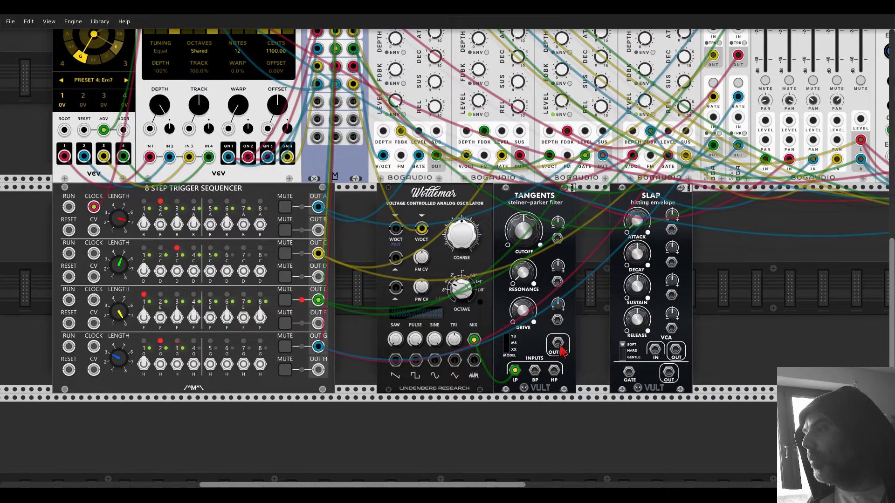
pyautogui.moveTo(557, 342); pyautogui.dragTo(654, 349)
pyautogui.moveTo(661, 231); pyautogui.dragTo(627, 231)
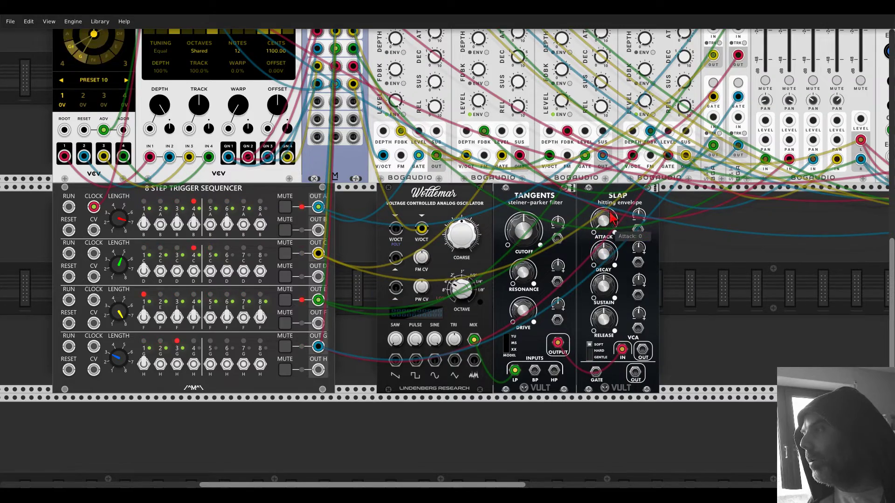
# Patch Slap's VCA output into main mixer channel 4 and the trigger sequencer's OUT F into Slap's GATE input.
pyautogui.moveTo(643, 349); pyautogui.dragTo(687, 58)
pyautogui.scroll(5, 645, 349)
pyautogui.scroll(-6, 583, 187)
pyautogui.scroll(2, 103, 237)
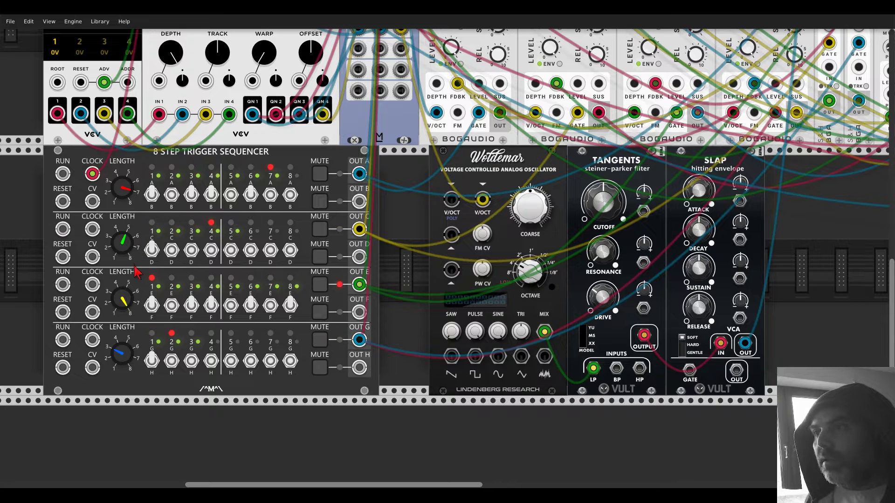
pyautogui.moveTo(359, 311); pyautogui.dragTo(689, 370)
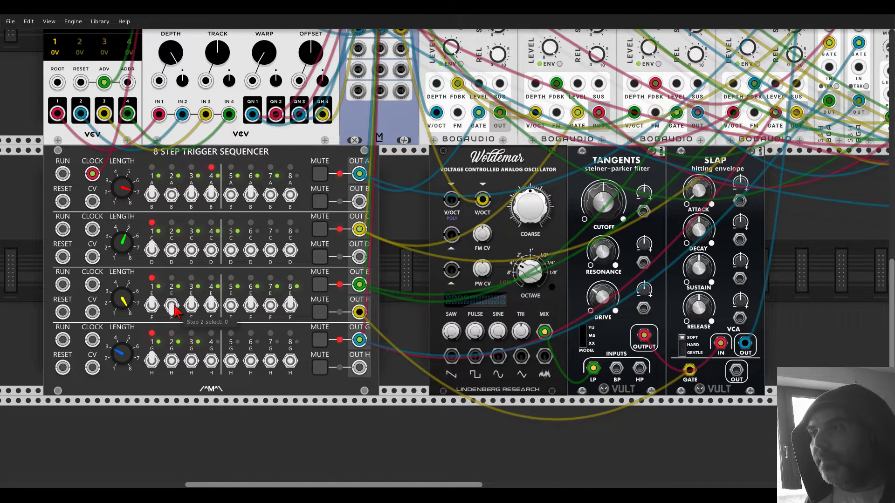
pyautogui.scroll(5, 779, 141)
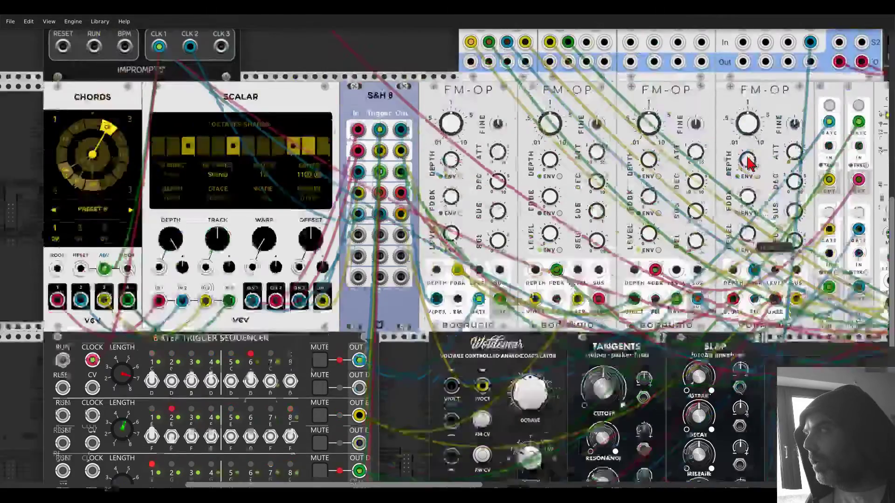
# Set main mixer channel 4's level to about 0.29 and switch steps 2 and 5 of the third sequencer row to output F.
pyautogui.moveTo(810, 83); pyautogui.dragTo(810, 83)
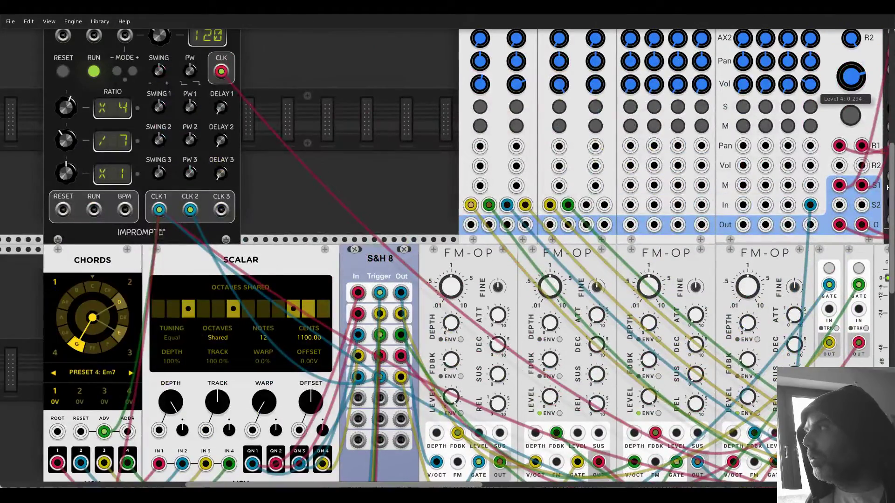
pyautogui.scroll(-5, 273, 288)
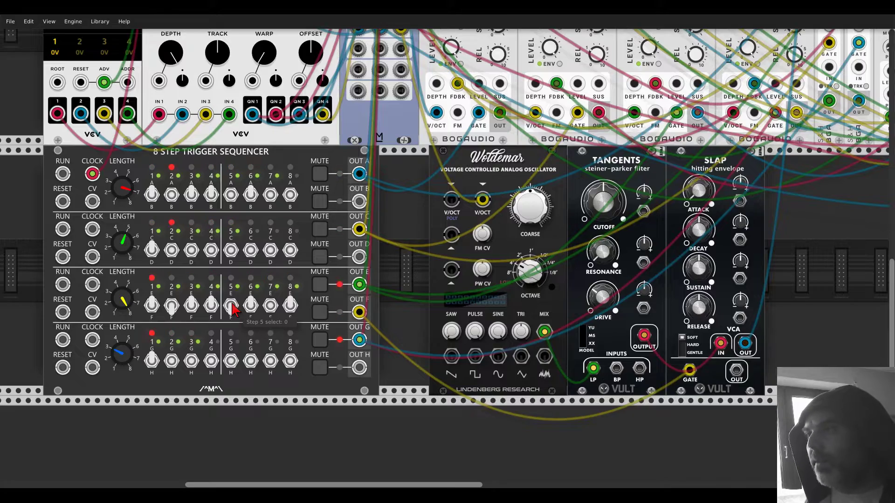
pyautogui.scroll(-3, 645, 283)
pyautogui.moveTo(775, 239); pyautogui.dragTo(591, 279)
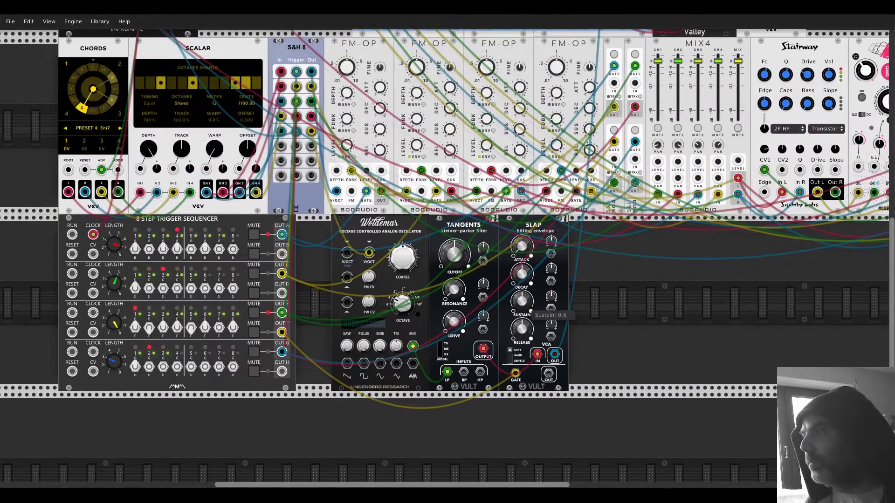
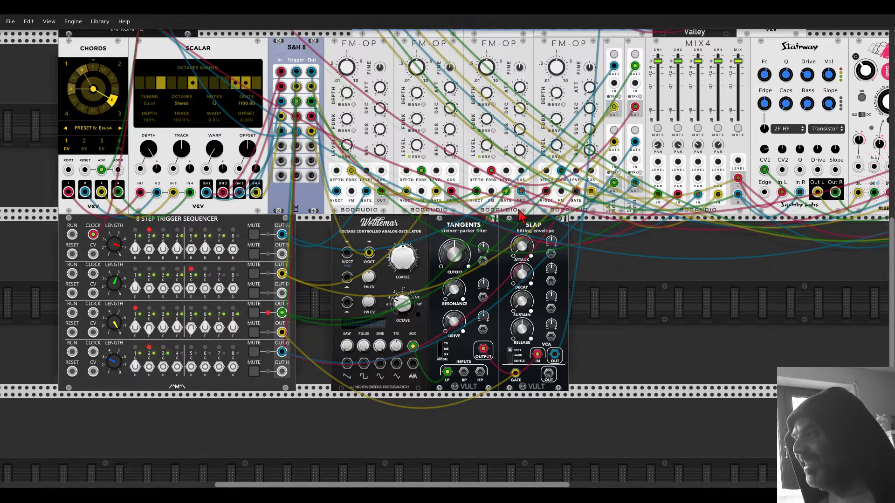
# Move the Woldemar, Tangents and Slap group against the trigger sequencer and patch Slap's envelope OUT into Tangents' cutoff modulation input.
pyautogui.moveTo(523, 228); pyautogui.dragTo(502, 230)
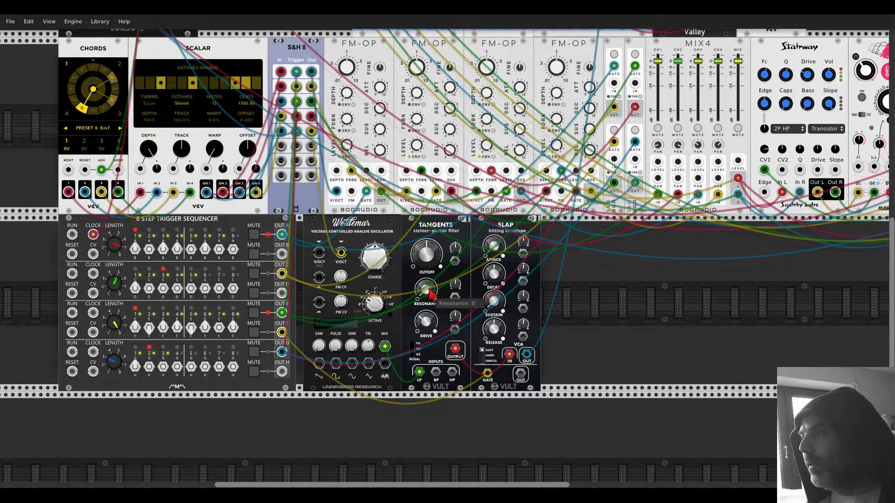
pyautogui.scroll(3, 521, 377)
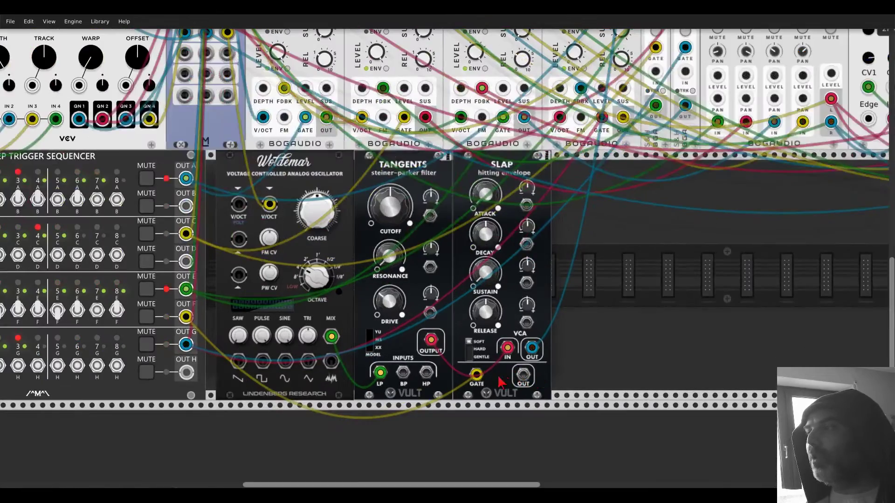
pyautogui.scroll(10, 527, 381)
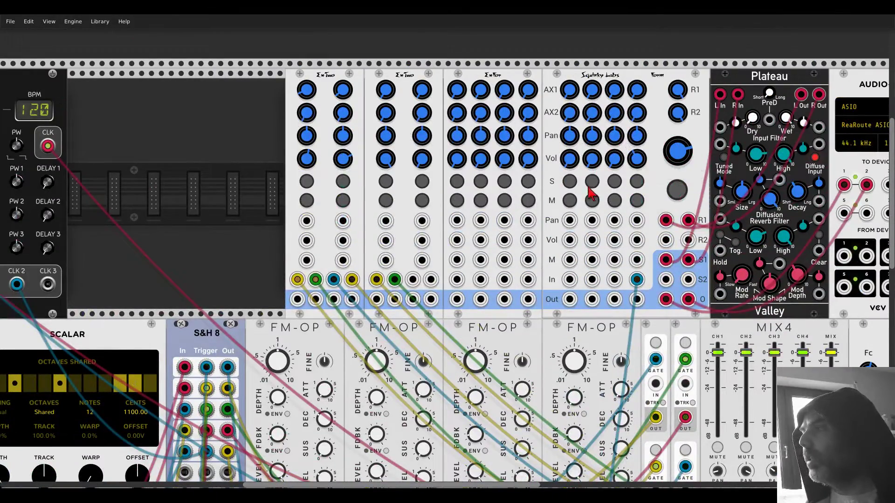
pyautogui.scroll(-5, 599, 195)
pyautogui.scroll(-5, 598, 195)
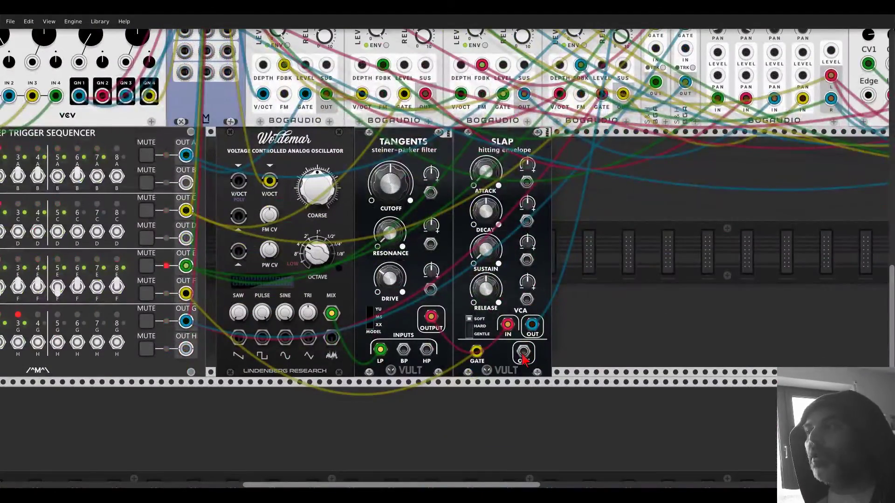
pyautogui.moveTo(523, 353); pyautogui.dragTo(431, 173)
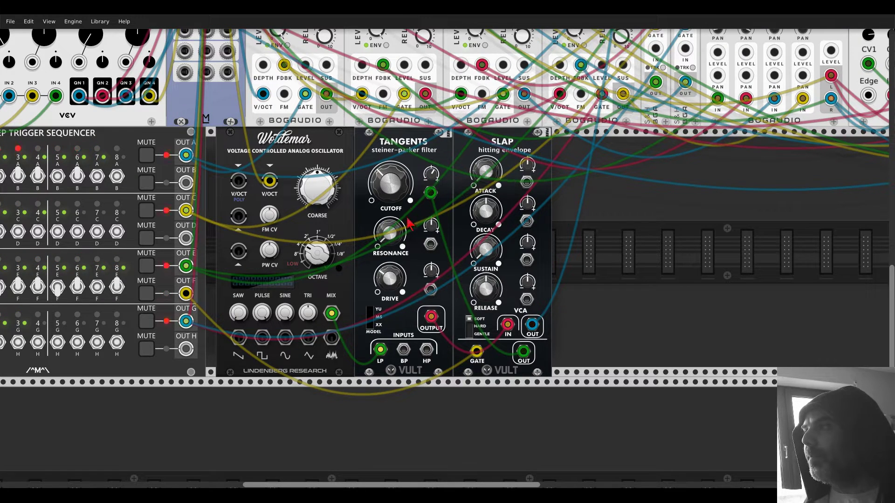
# Set Tangents' resonance to about 0.37 and cutoff modulation to about 0.32, and adjust its drive.
pyautogui.moveTo(398, 240)
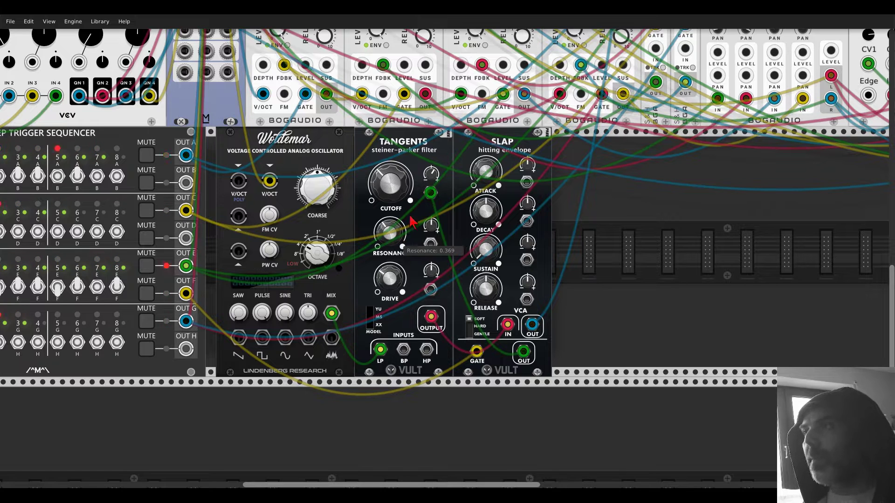
pyautogui.moveTo(431, 175); pyautogui.dragTo(431, 172)
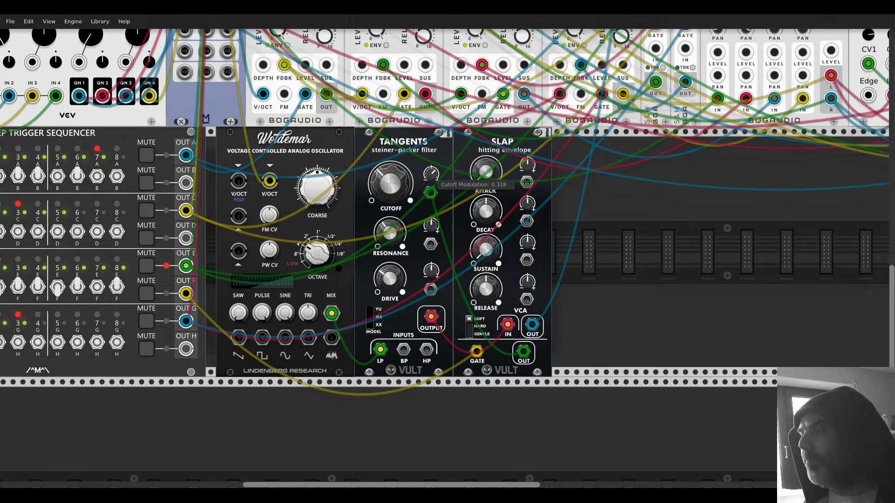
pyautogui.moveTo(400, 244)
pyautogui.moveTo(430, 181)
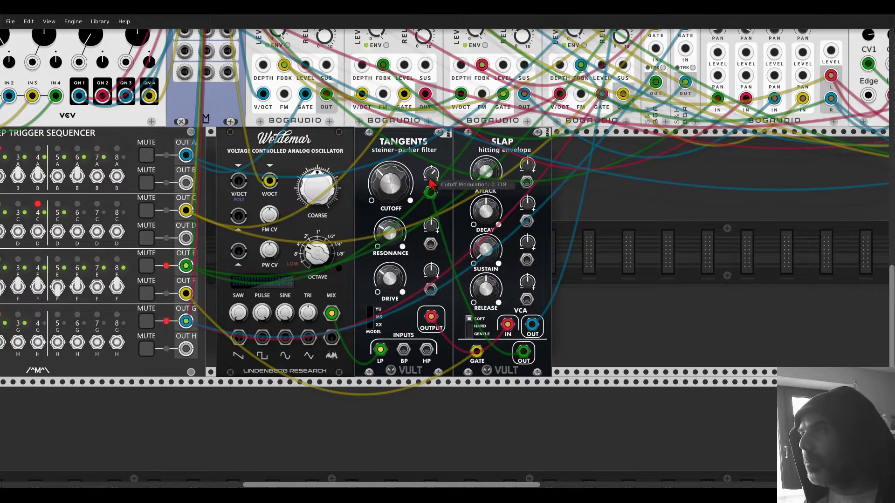
pyautogui.moveTo(398, 284)
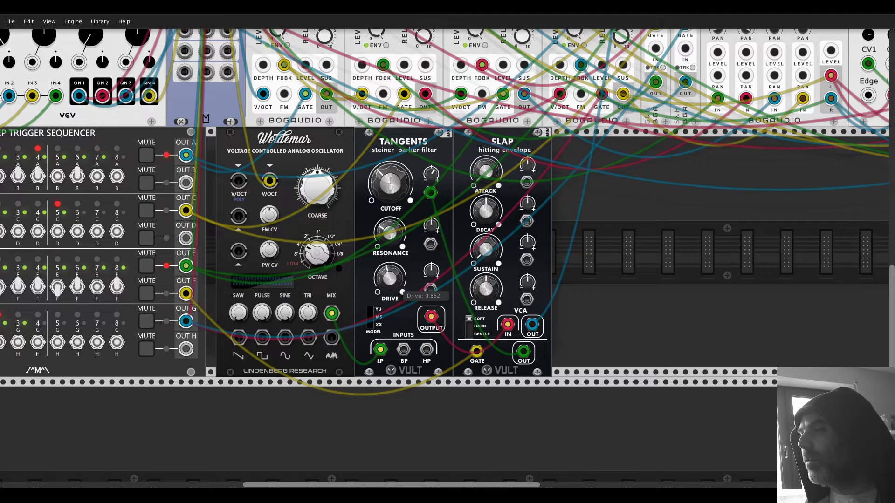
# Adjust the release and decay of Slap's envelope.
pyautogui.moveTo(494, 298)
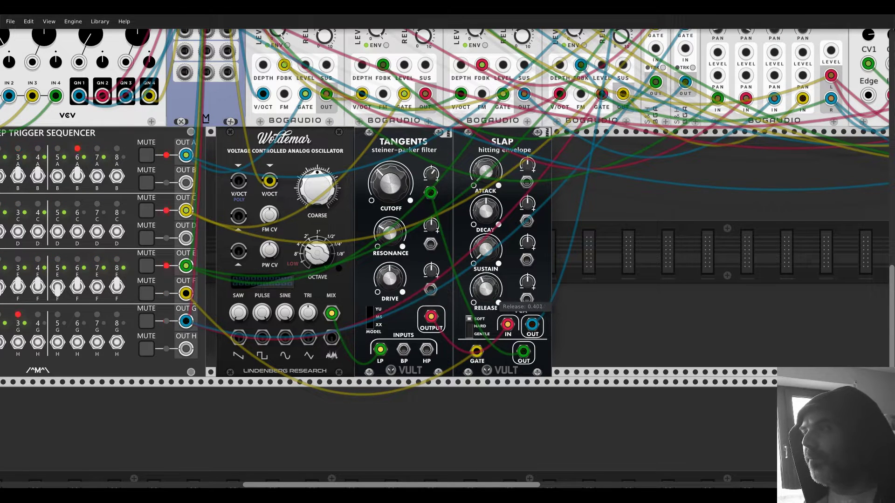
pyautogui.moveTo(498, 226)
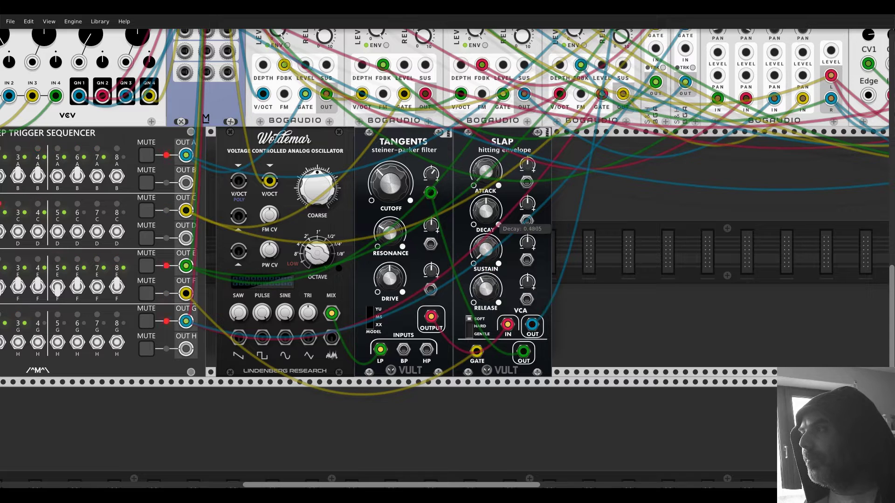
pyautogui.moveTo(330, 268)
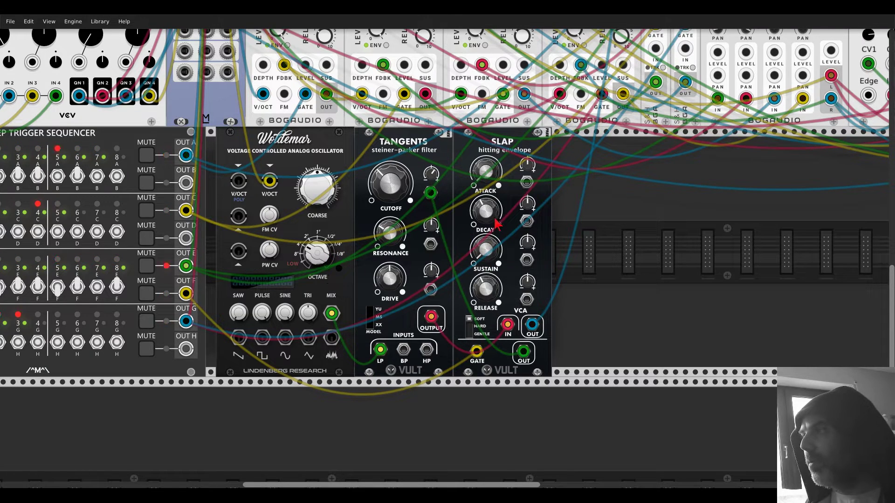
pyautogui.moveTo(488, 292); pyautogui.dragTo(489, 284)
# Raise main mixer channel 4's level to about 0.33 and turn up its AX1 send.
pyautogui.scroll(5, 489, 287)
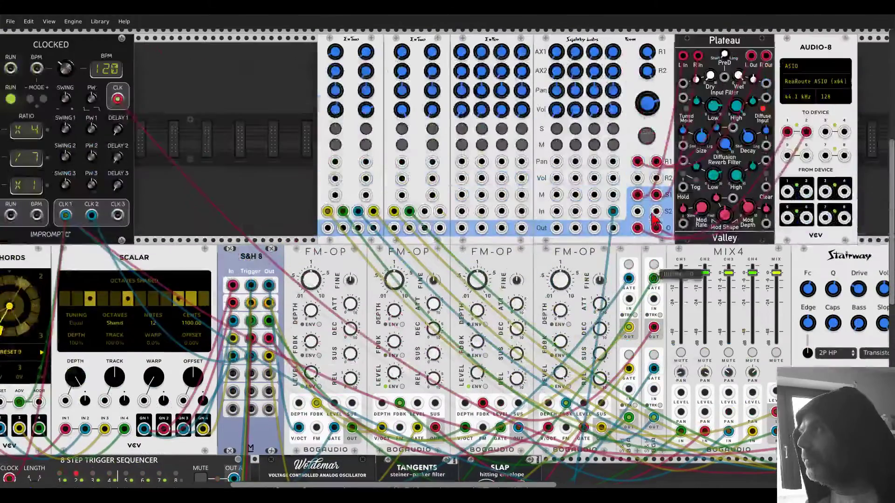
pyautogui.moveTo(647, 105)
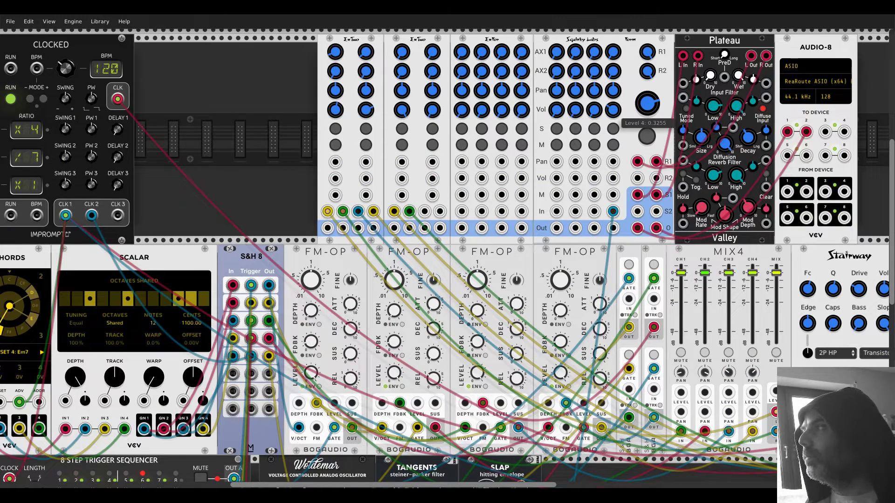
pyautogui.moveTo(615, 56)
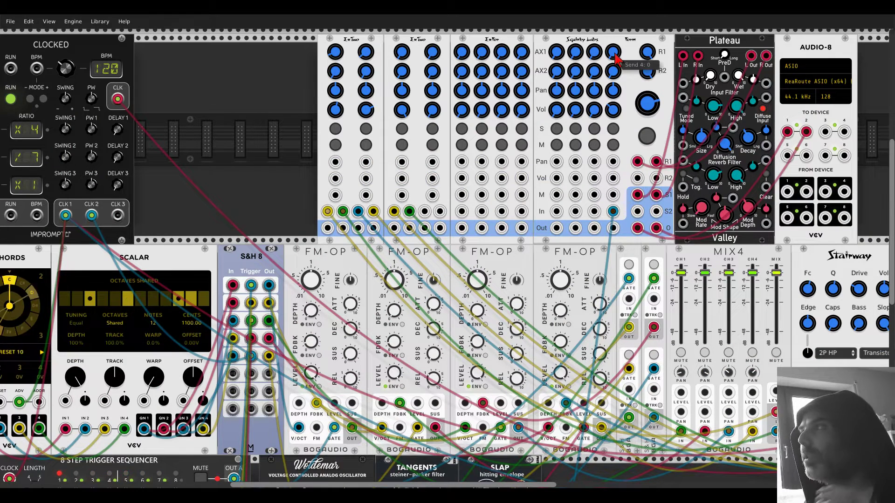
pyautogui.moveTo(615, 56); pyautogui.dragTo(615, 52)
# Patch Woldemar's noise output into Tangents' resonance modulation input and set the cutoff modulation to about 0.27.
pyautogui.scroll(-10, 361, 195)
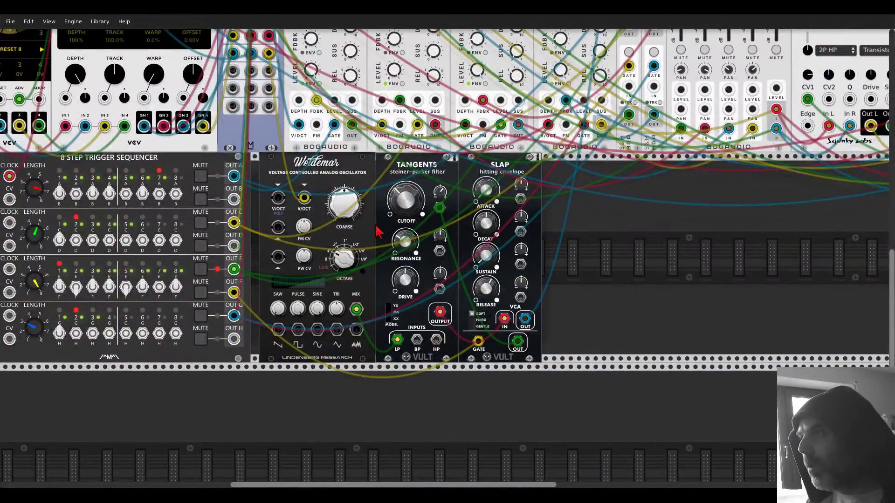
pyautogui.scroll(2, 363, 361)
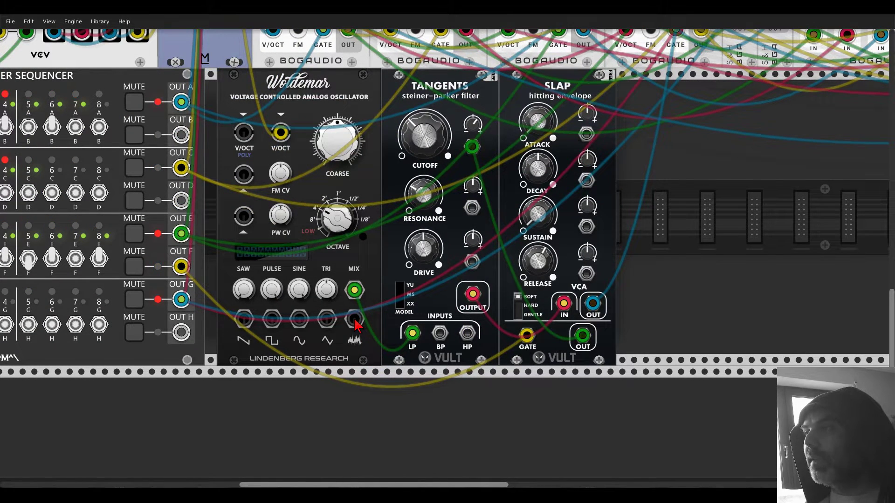
pyautogui.scroll(1, 354, 319)
pyautogui.moveTo(355, 341); pyautogui.dragTo(474, 217)
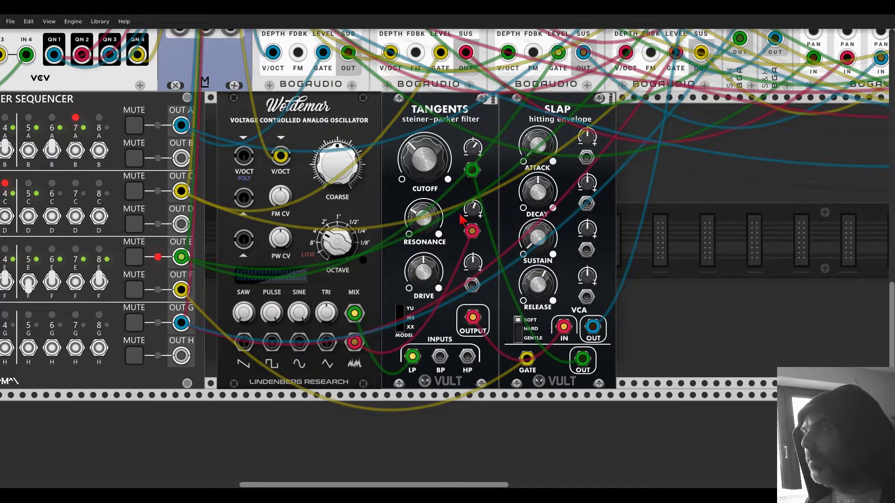
pyautogui.moveTo(458, 159); pyautogui.dragTo(458, 168)
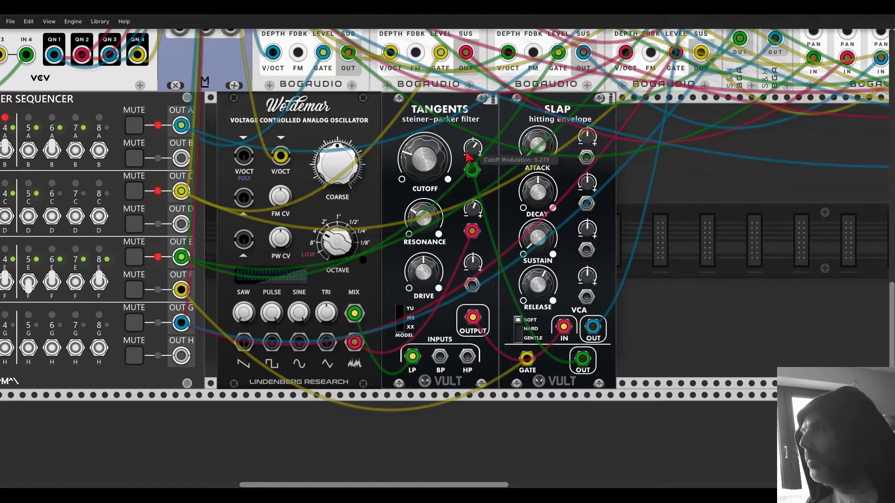
# Add Befaco's EvenVCO beside Slap and feed its V/OCT input from the S&H 8 output that drives Woldemar.
pyautogui.scroll(-5, 519, 216)
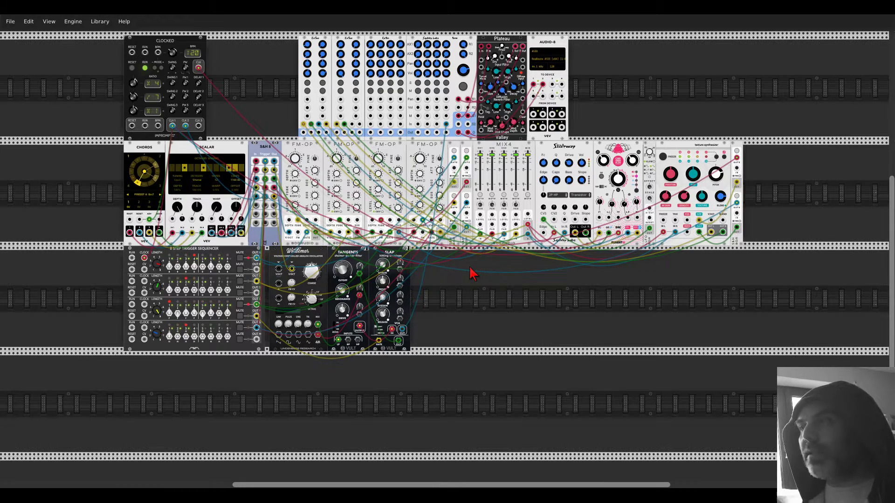
pyautogui.rightClick(437, 296)
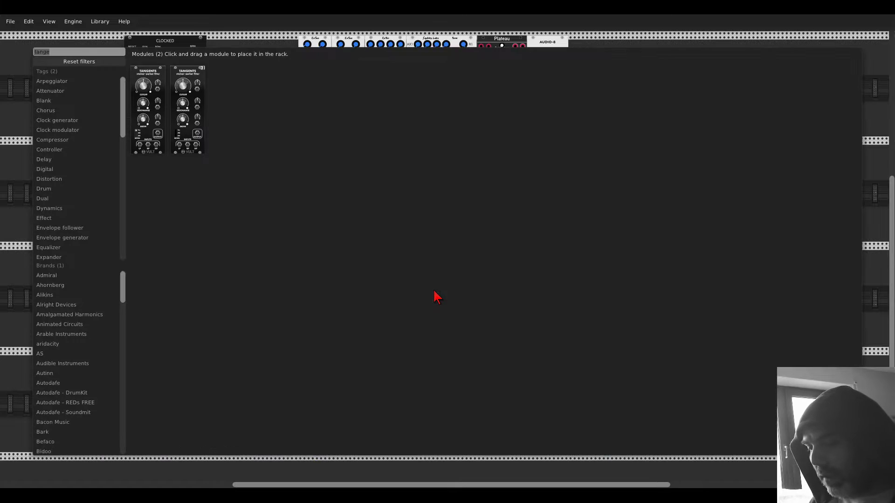
pyautogui.write('even')
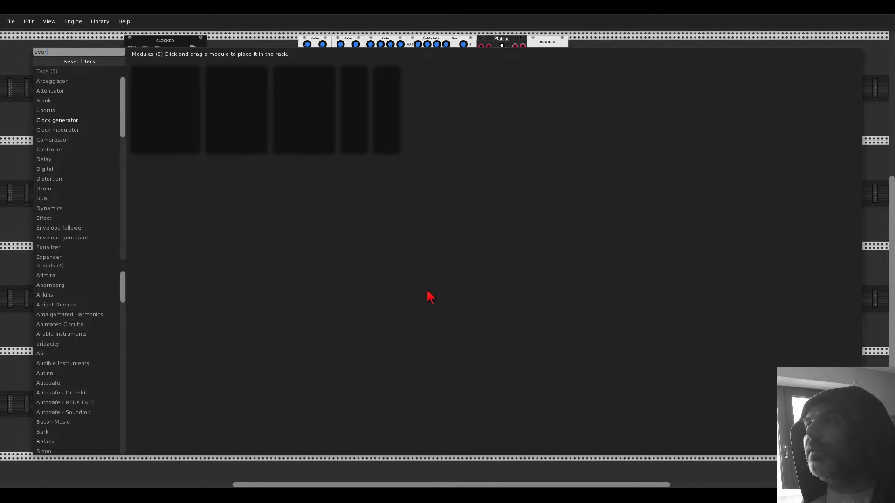
pyautogui.click(386, 89)
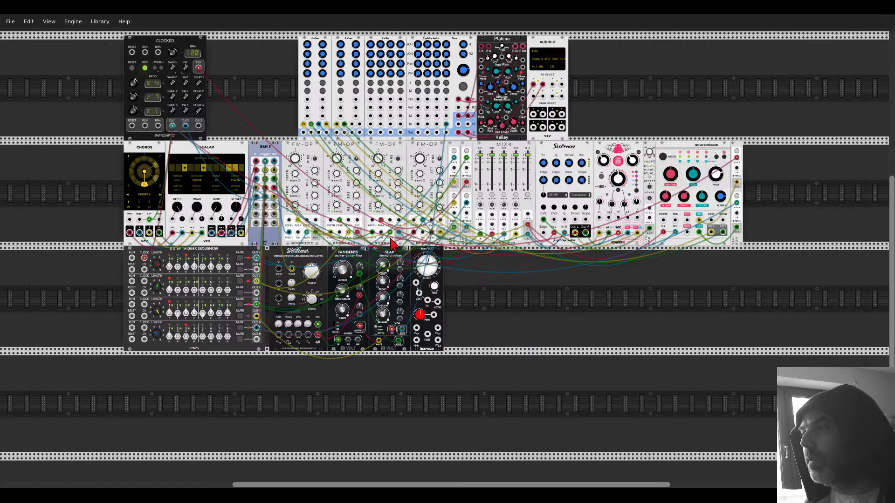
pyautogui.scroll(2, 411, 309)
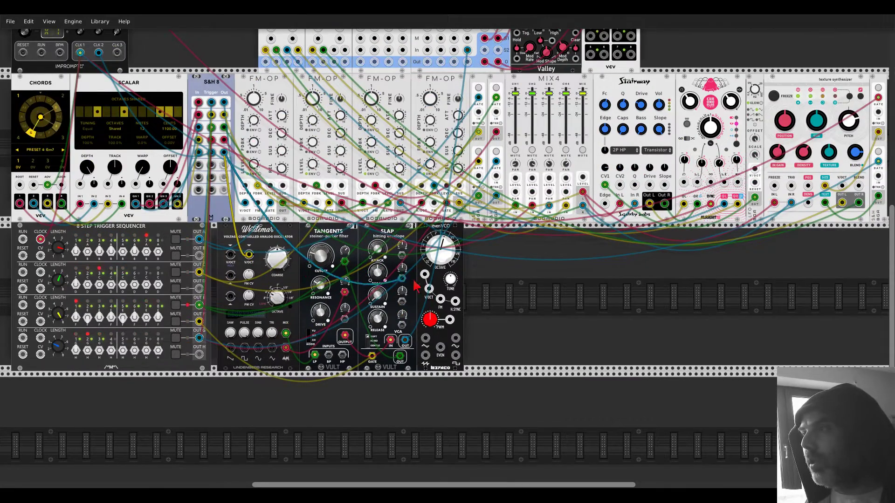
pyautogui.moveTo(416, 287); pyautogui.dragTo(429, 289)
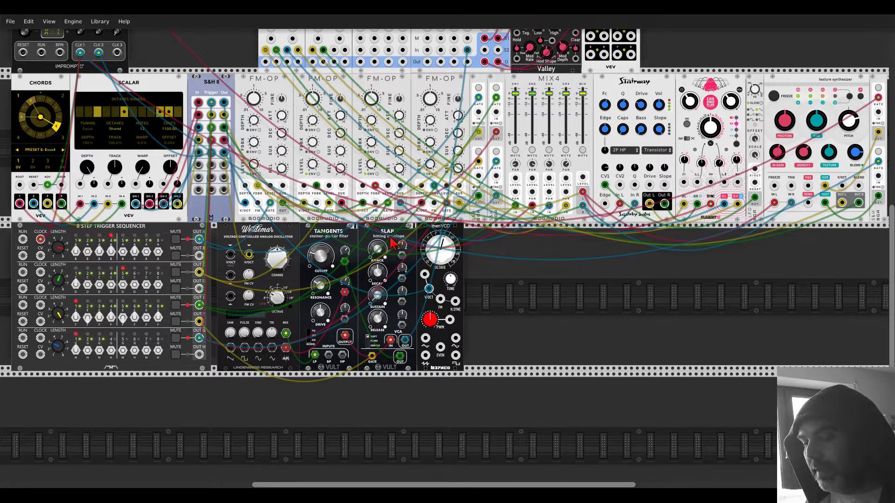
# Duplicate Slap beside EvenVCO, with sequencer OUT F patched into its GATE and EvenVCO's output into its VCA input.
pyautogui.hotkey('ctrl', 'd')
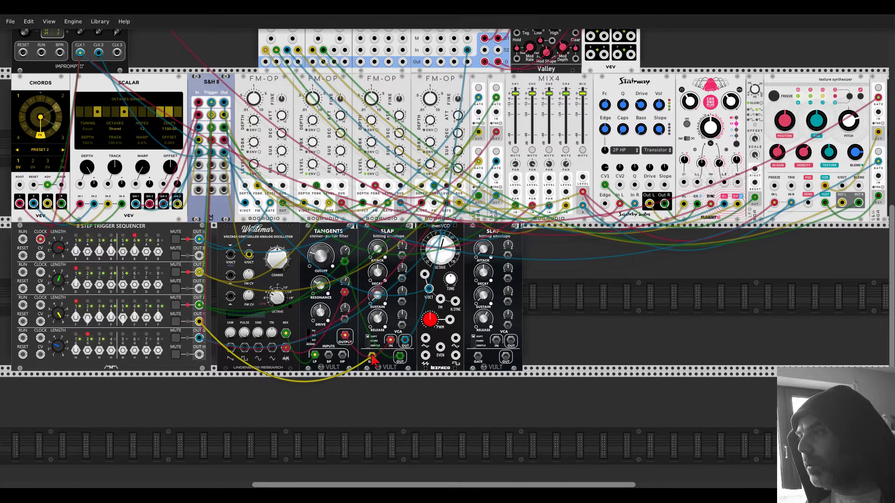
pyautogui.moveTo(371, 357); pyautogui.dragTo(496, 341)
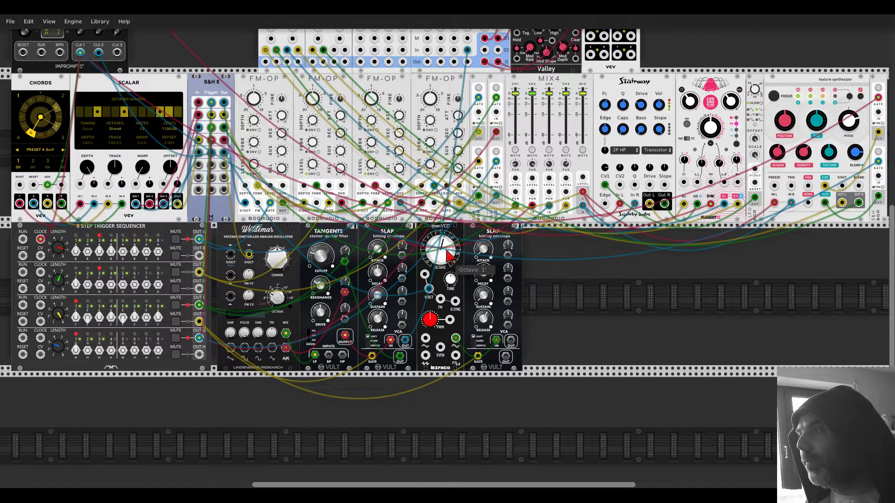
# Set EvenVCO's octave to 8' and patch the second Slap's VCA output into main mixer channel 3.
pyautogui.moveTo(447, 255); pyautogui.dragTo(447, 280)
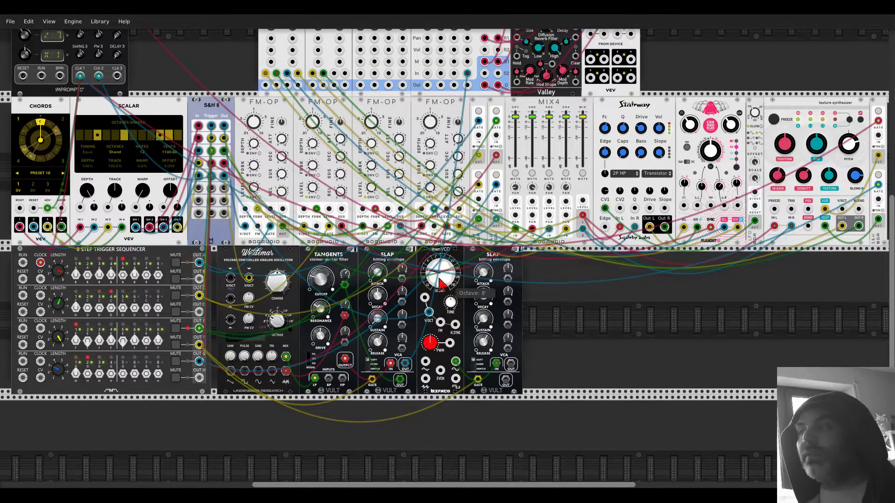
pyautogui.moveTo(510, 364); pyautogui.dragTo(454, 166)
pyautogui.scroll(4, 503, 373)
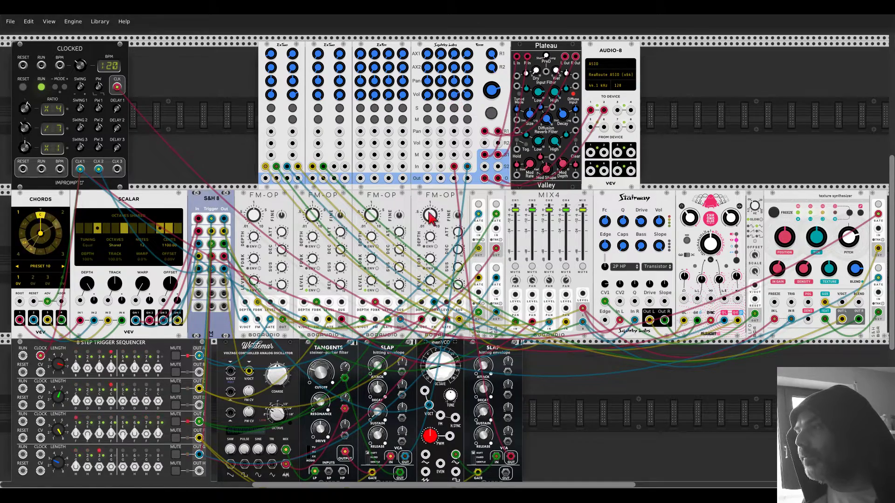
pyautogui.scroll(-4, 556, 321)
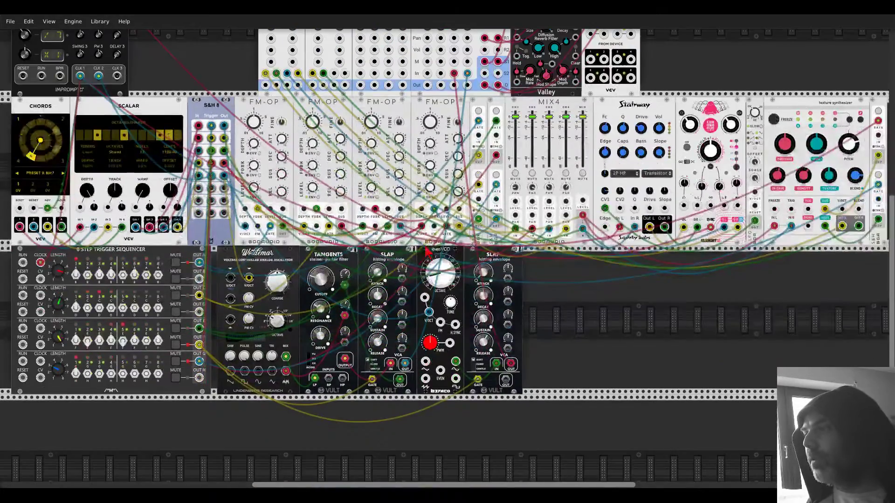
# Add the AS DelayPlus module and place it between the first Slap and EvenVCO, moving EvenVCO and the second Slap over to make room.
pyautogui.rightClick(572, 321)
pyautogui.write('as')
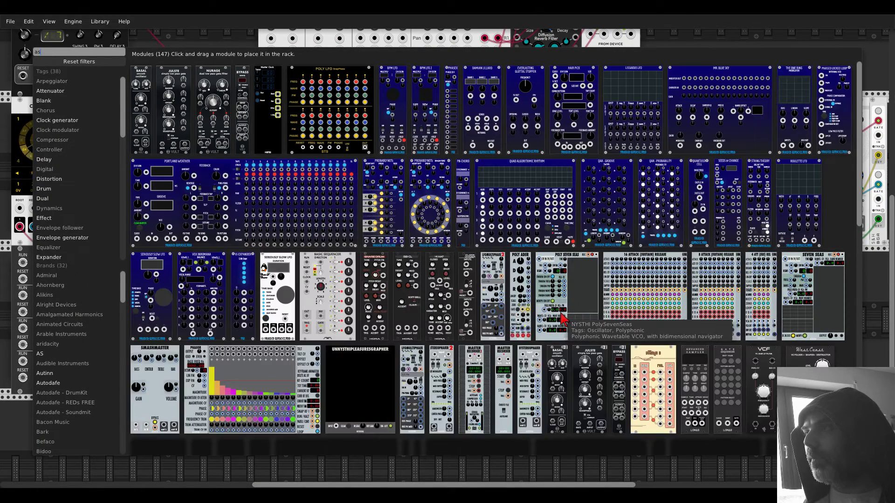
pyautogui.scroll(-3, 542, 307)
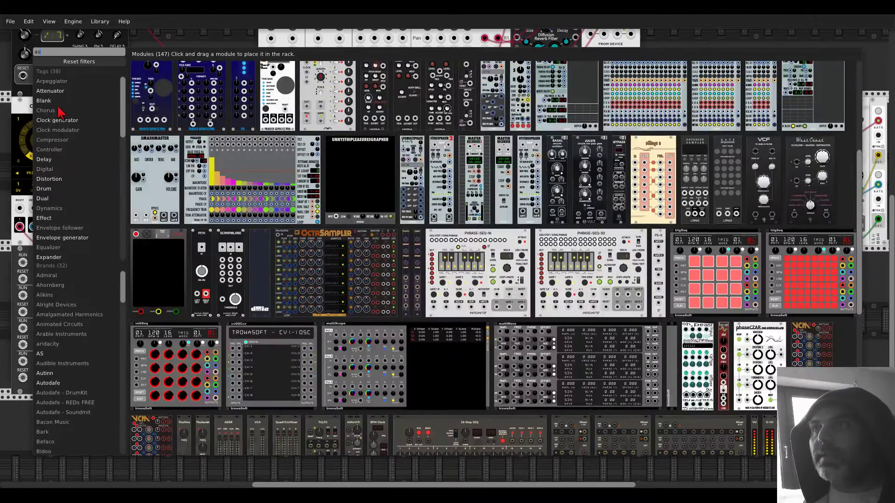
pyautogui.click(63, 354)
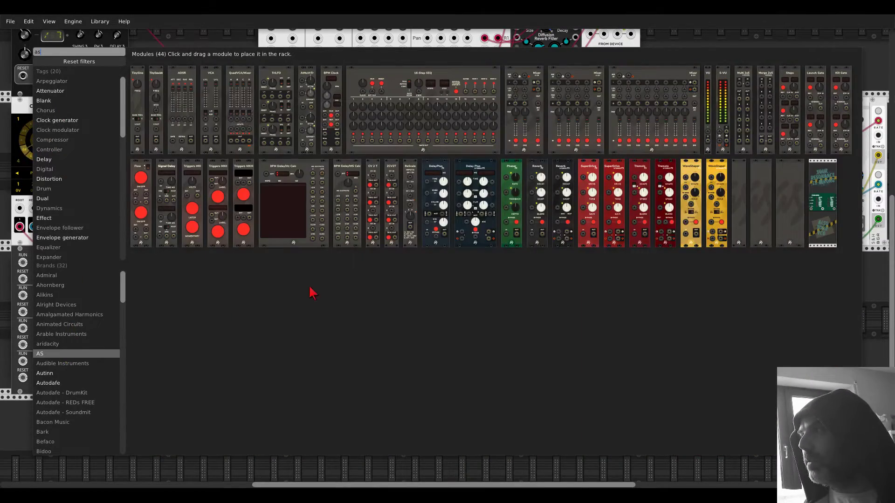
pyautogui.moveTo(430, 165); pyautogui.dragTo(489, 286)
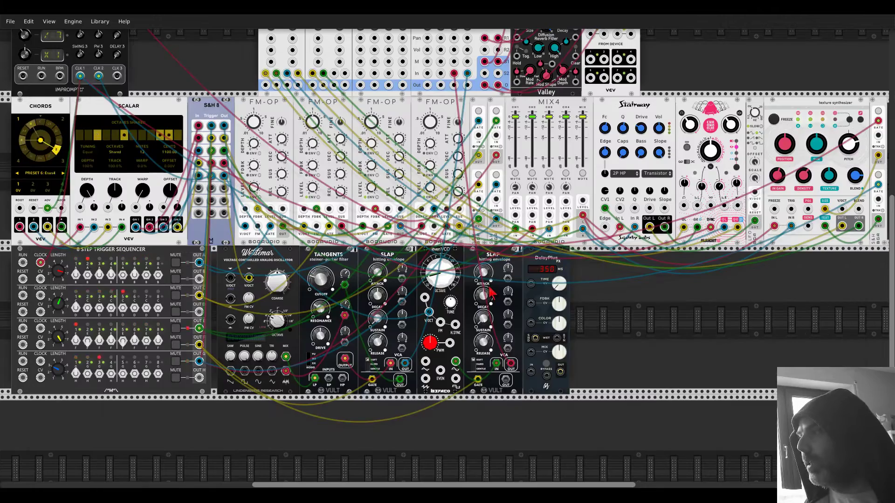
pyautogui.moveTo(456, 261); pyautogui.dragTo(510, 263)
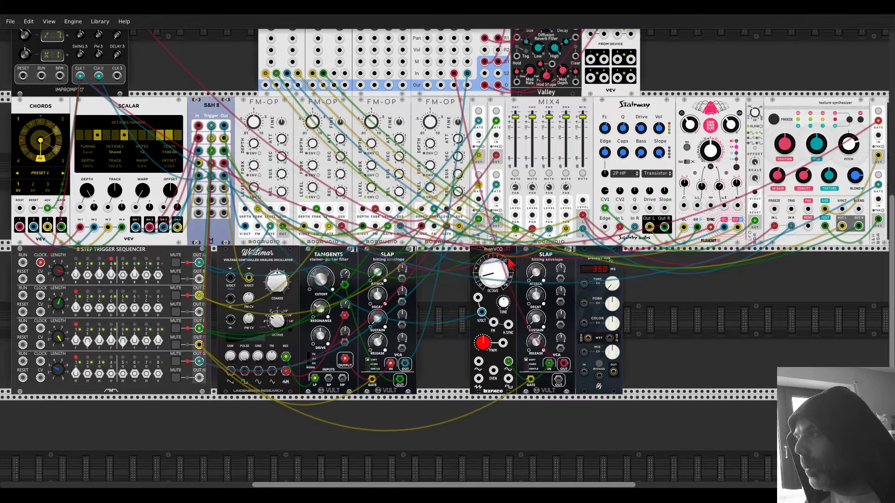
pyautogui.moveTo(588, 268); pyautogui.dragTo(429, 267)
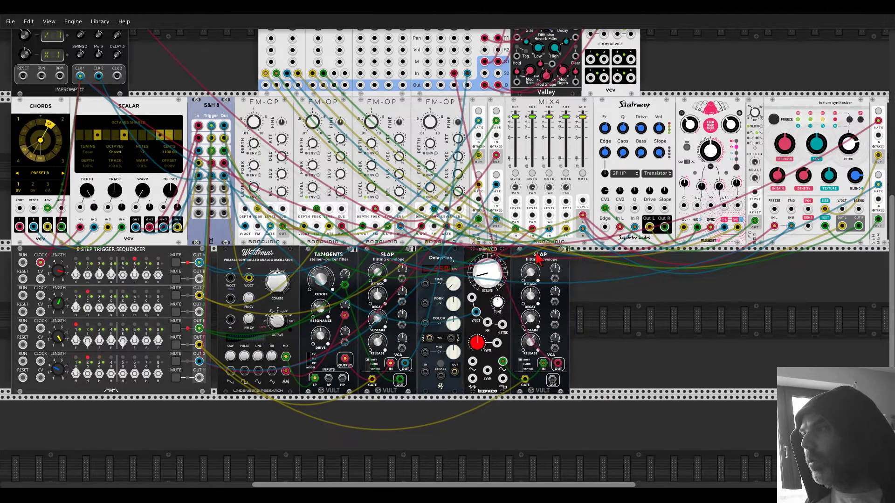
# Add the AS BPM to delay/ms calculator beside the second Slap.
pyautogui.scroll(2, 429, 358)
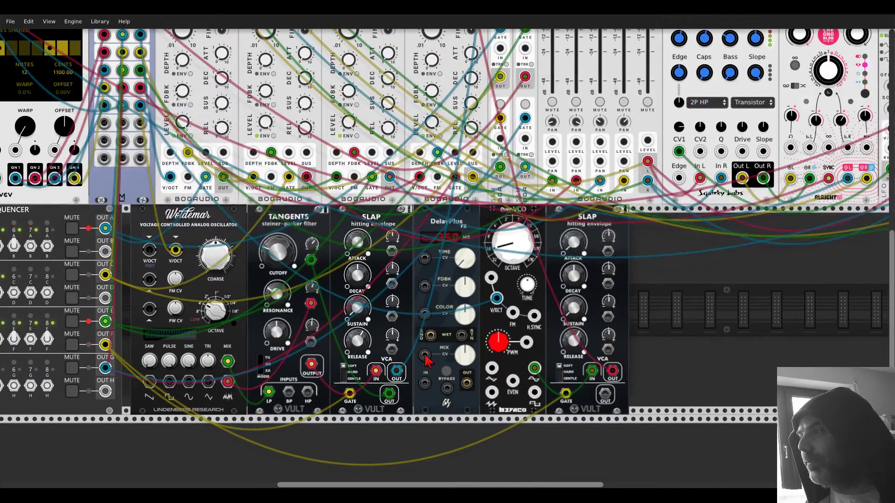
pyautogui.rightClick(664, 294)
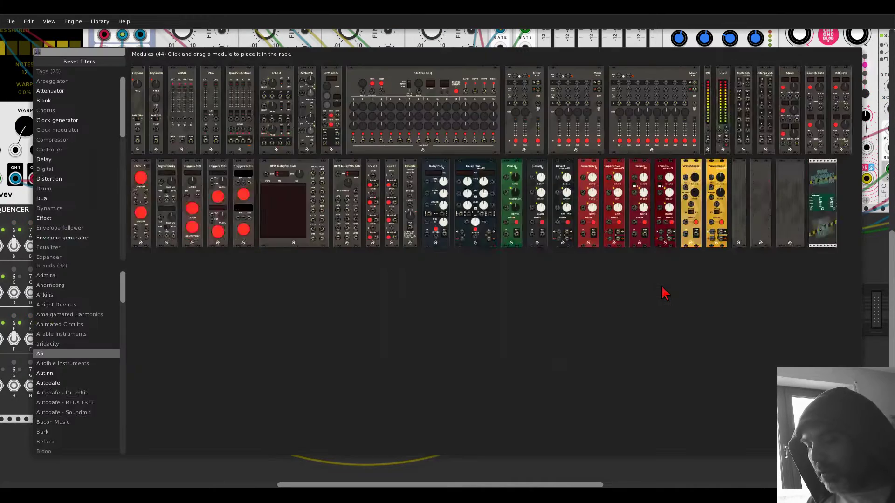
pyautogui.write('calc')
pyautogui.click(219, 107)
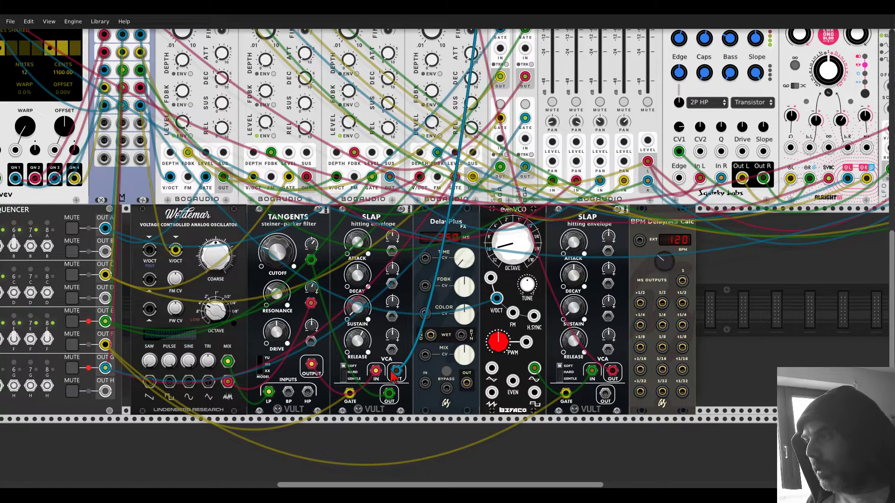
# Route the first Slap's VCA output into DelayPlus and feed the existing mixer cable from DelayPlus's output.
pyautogui.moveTo(396, 371); pyautogui.dragTo(467, 385)
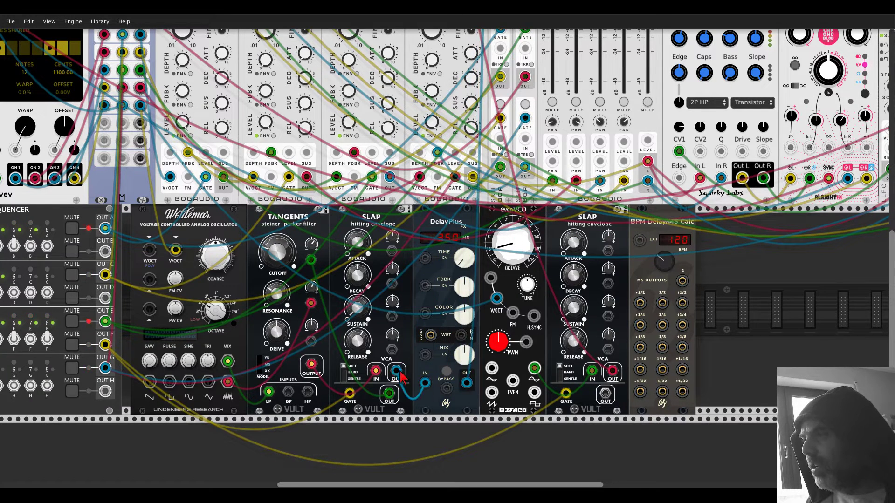
pyautogui.moveTo(396, 371); pyautogui.dragTo(425, 383)
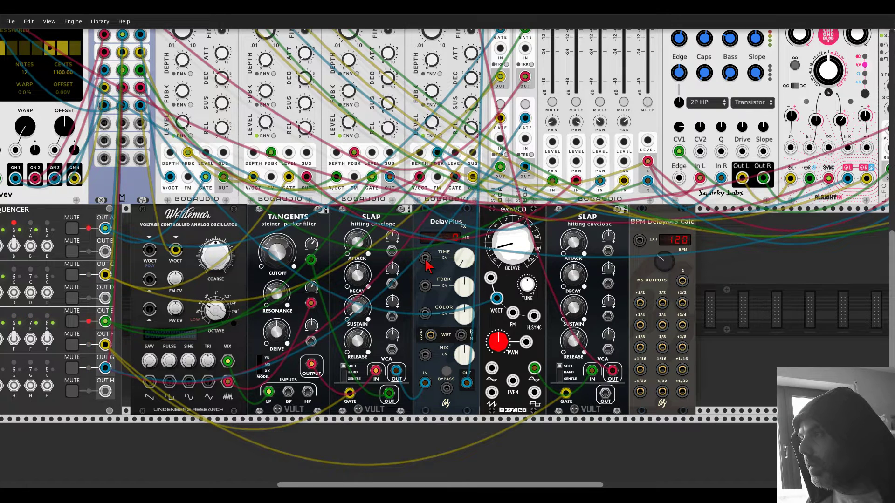
# Patch the calculator's dotted 1/8 output into DelayPlus's TIME CV, then move the cable to the plain 1/8 output.
pyautogui.moveTo(424, 258); pyautogui.dragTo(640, 347)
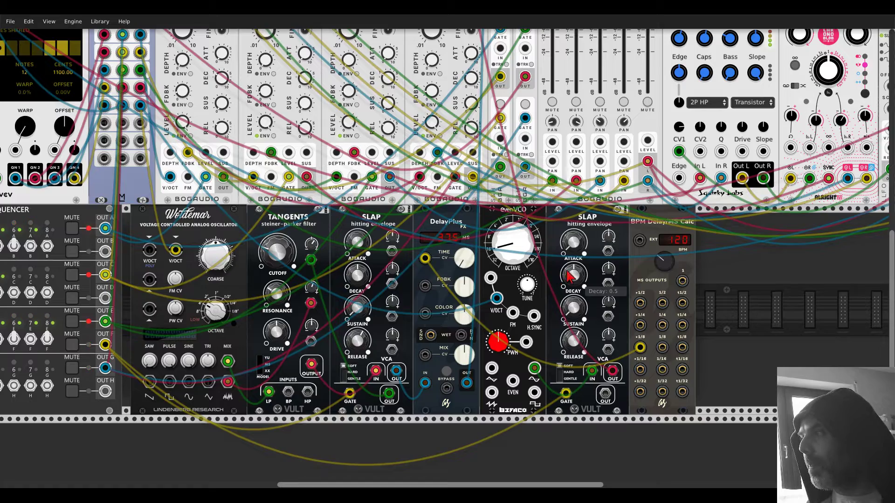
pyautogui.moveTo(466, 317)
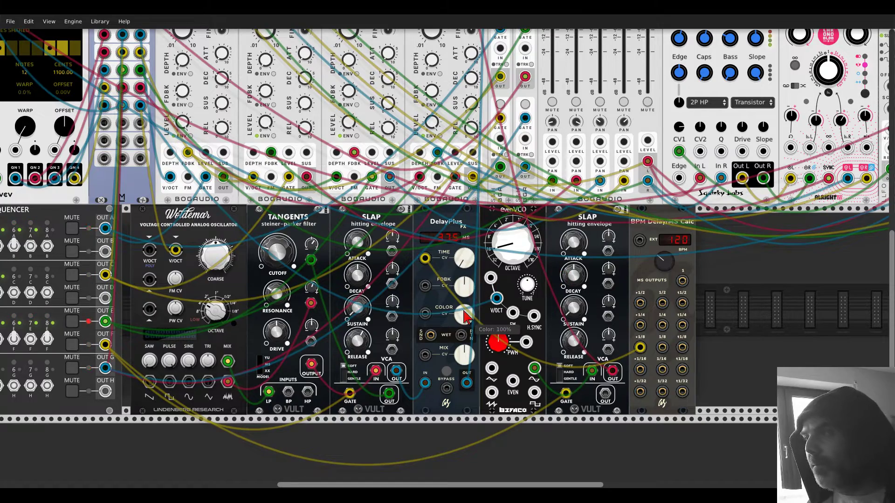
pyautogui.scroll(3, 552, 265)
pyautogui.scroll(12, 552, 265)
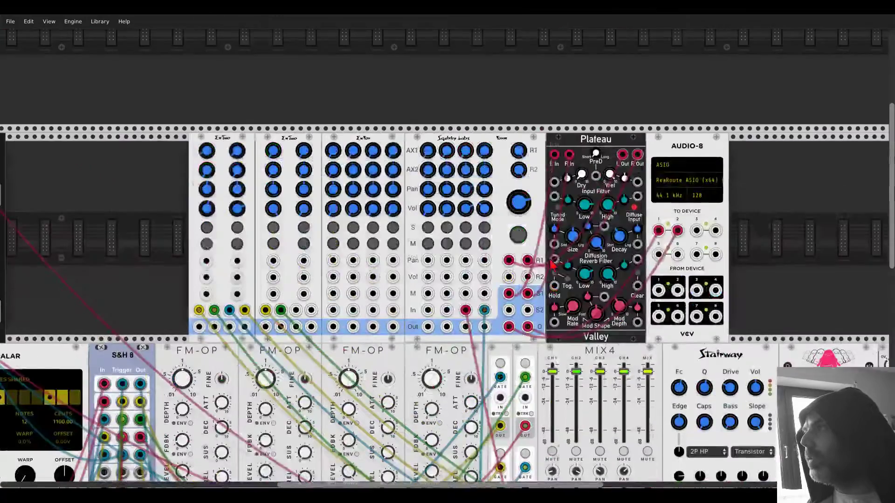
pyautogui.scroll(-1, 484, 269)
pyautogui.scroll(-15, 484, 270)
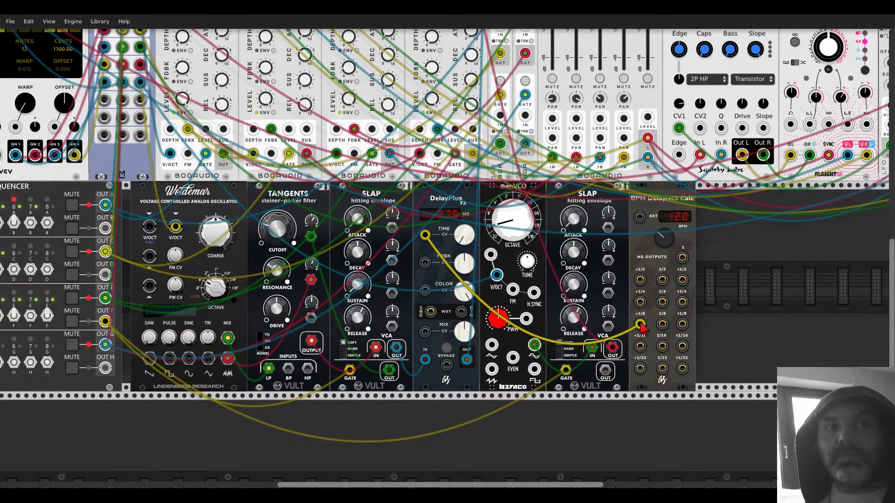
pyautogui.moveTo(639, 324); pyautogui.dragTo(662, 323)
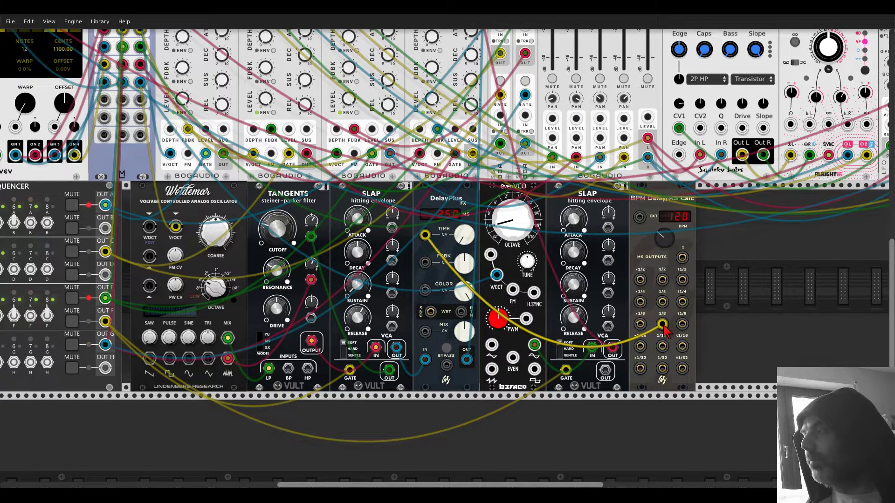
# Unplug the cable from DelayPlus's TIME CV input and set its delay time to 251 ms.
pyautogui.scroll(2, 441, 226)
pyautogui.scroll(2, 441, 225)
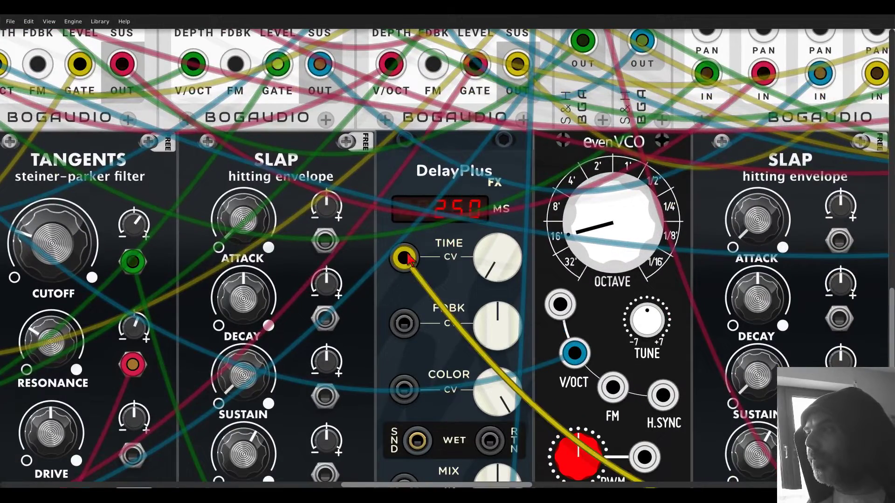
pyautogui.moveTo(404, 257); pyautogui.dragTo(466, 259)
pyautogui.rightClick(494, 261)
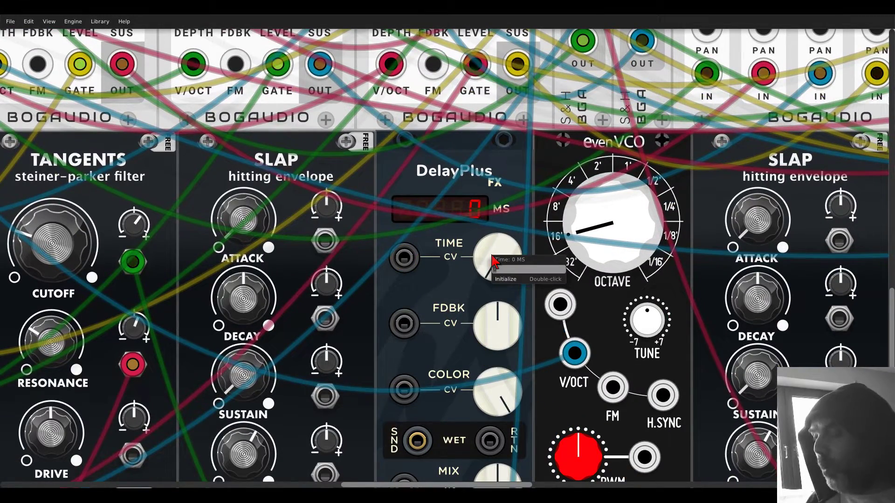
pyautogui.press('Return')
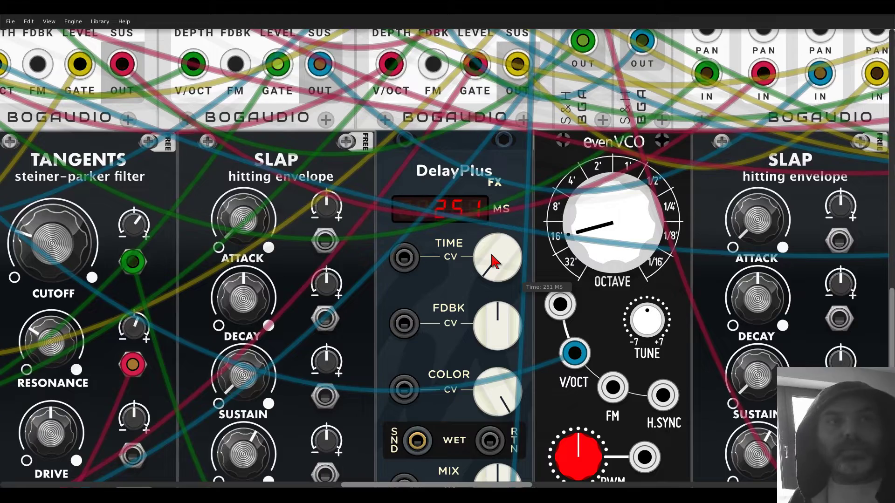
# Delete the BPM to delay/ms calculator module from the rack.
pyautogui.scroll(-4, 494, 261)
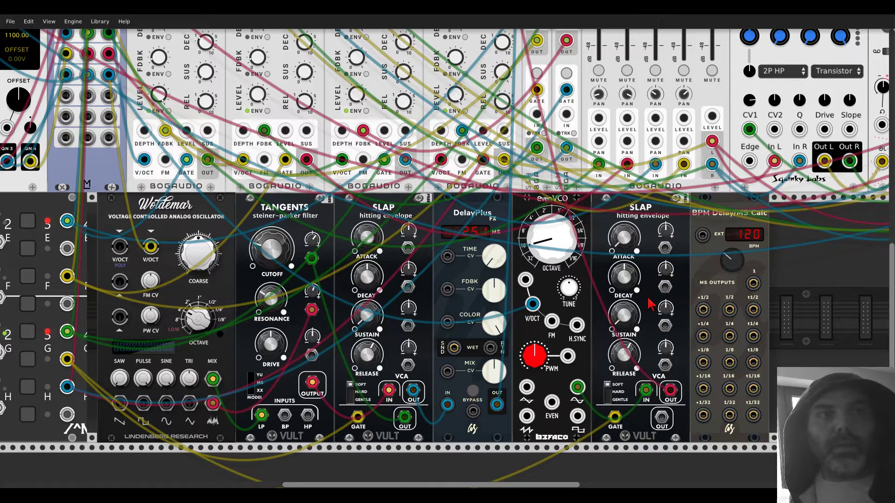
pyautogui.scroll(10, 492, 97)
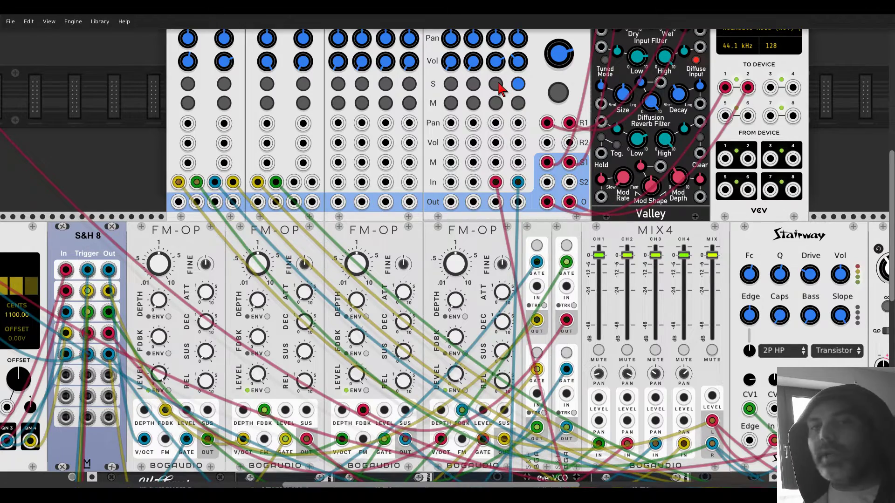
pyautogui.scroll(-10, 513, 89)
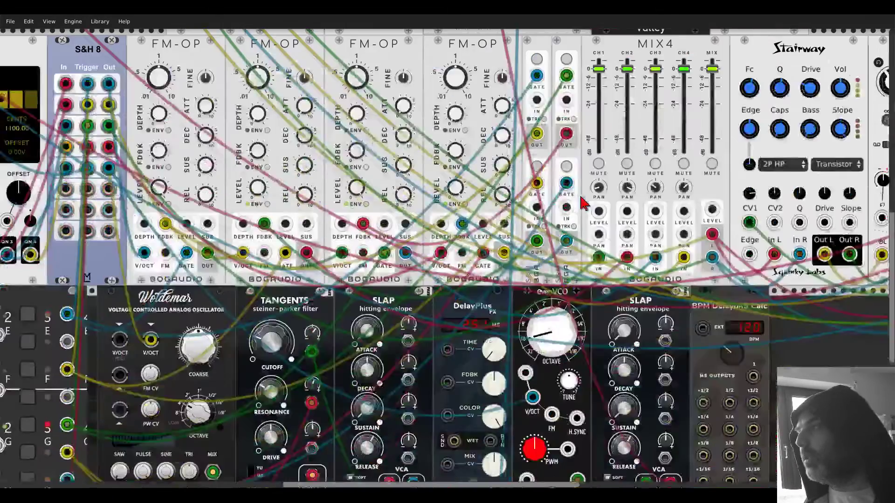
pyautogui.rightClick(700, 185)
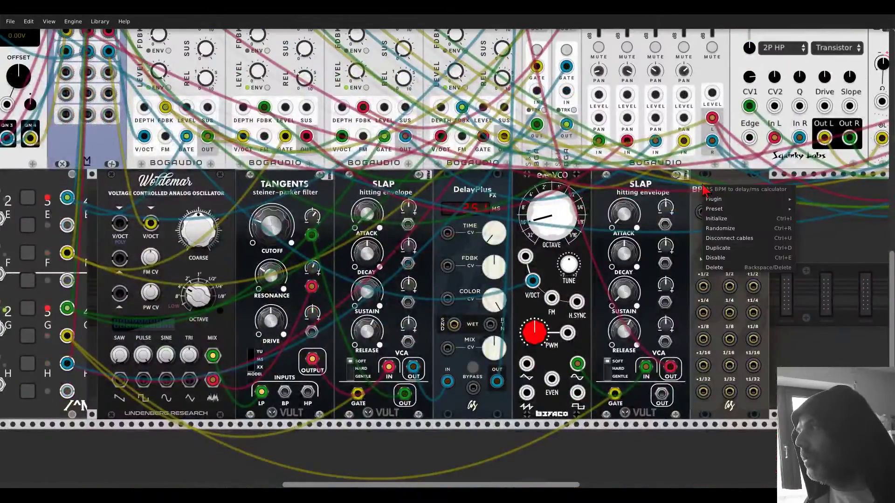
pyautogui.click(716, 277)
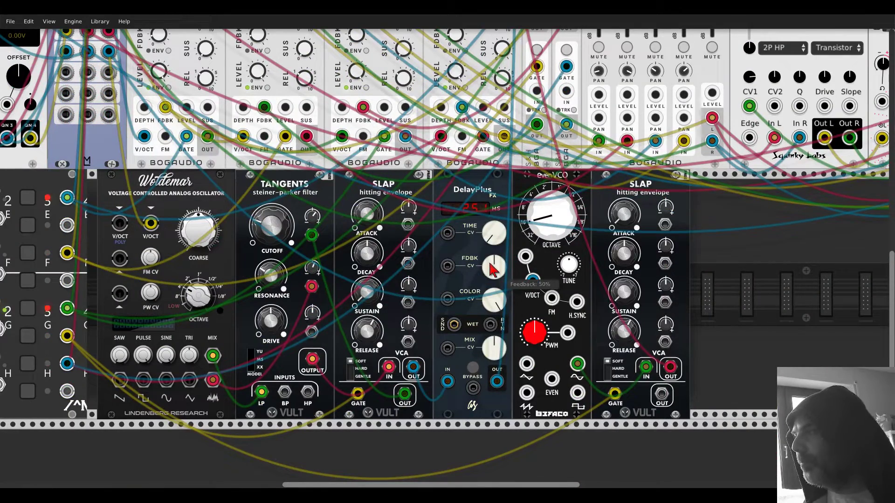
# Examine the whole patch, including the mixer levels and sends, Chronoblob's sync connection, the sequencer and the bass and EvenVCO voices.
pyautogui.scroll(9, 494, 268)
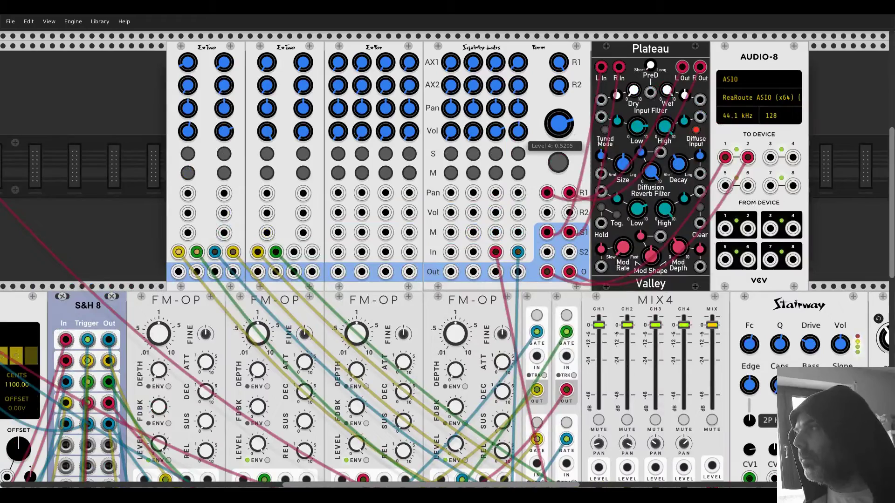
pyautogui.scroll(-2, 510, 144)
pyautogui.scroll(-2, 593, 300)
pyautogui.scroll(2, 599, 286)
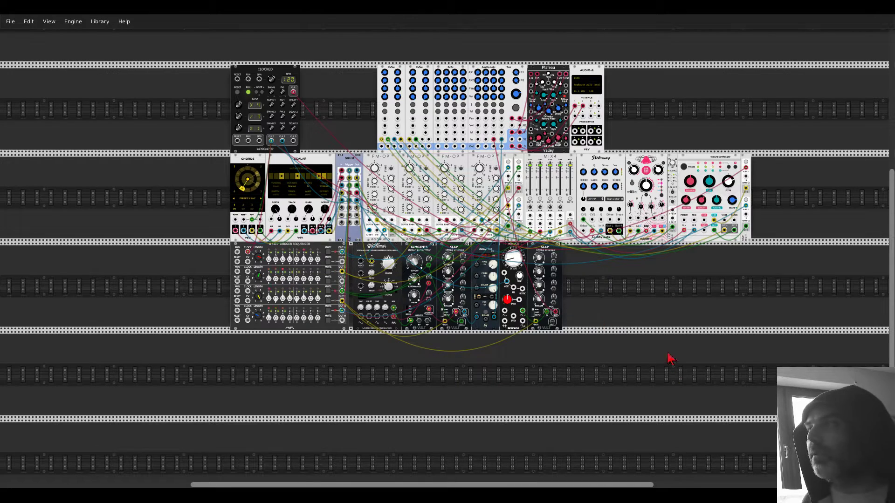
pyautogui.scroll(3, 573, 278)
pyautogui.scroll(1, 617, 345)
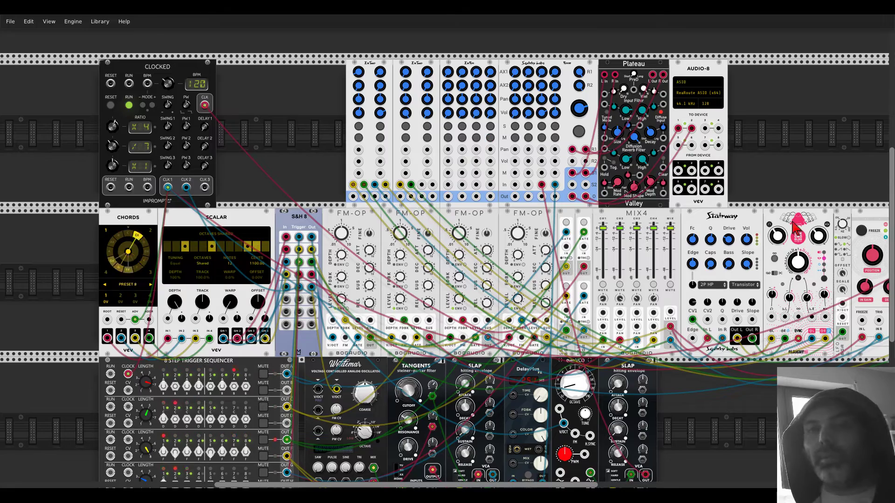
pyautogui.scroll(5, 795, 225)
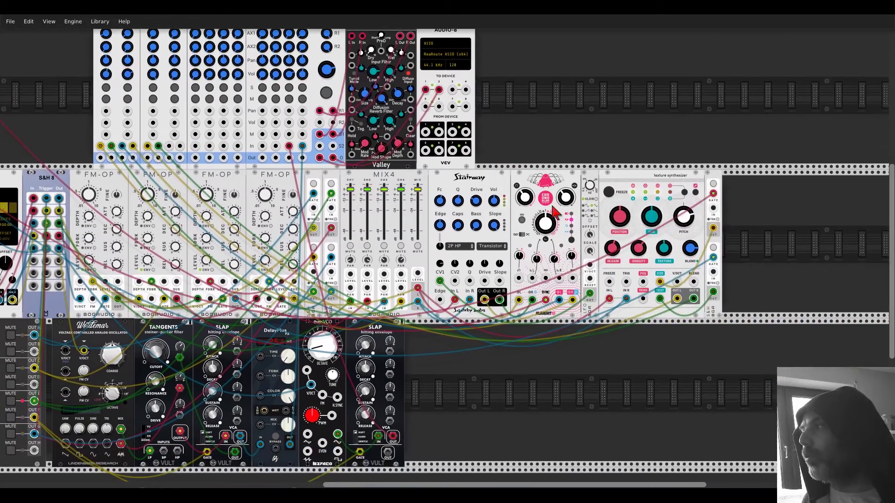
pyautogui.scroll(-2, 554, 217)
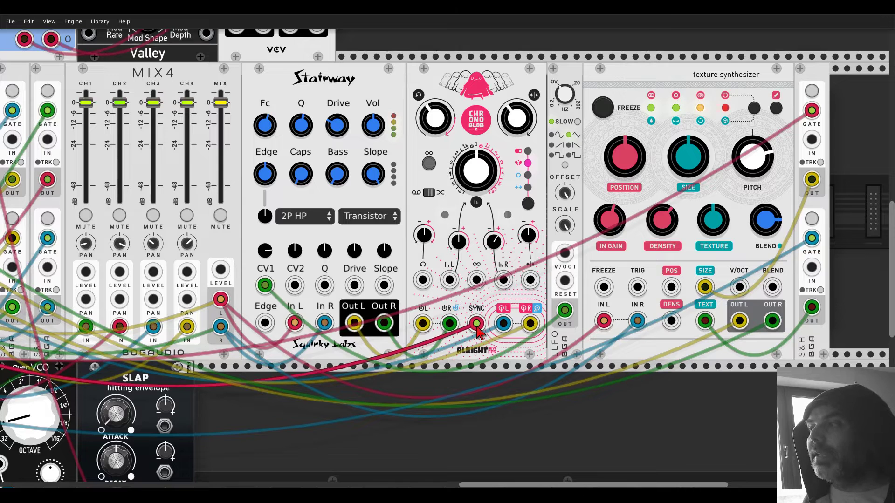
pyautogui.moveTo(476, 323); pyautogui.dragTo(501, 393)
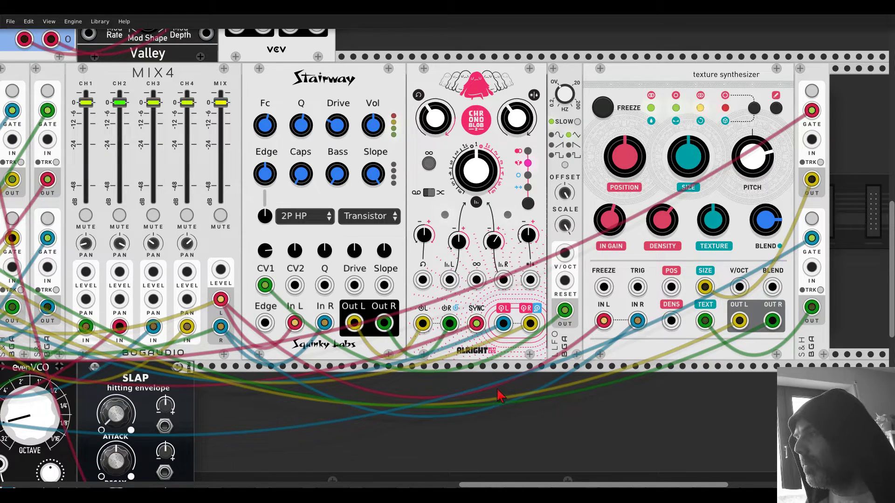
pyautogui.scroll(-5, 366, 401)
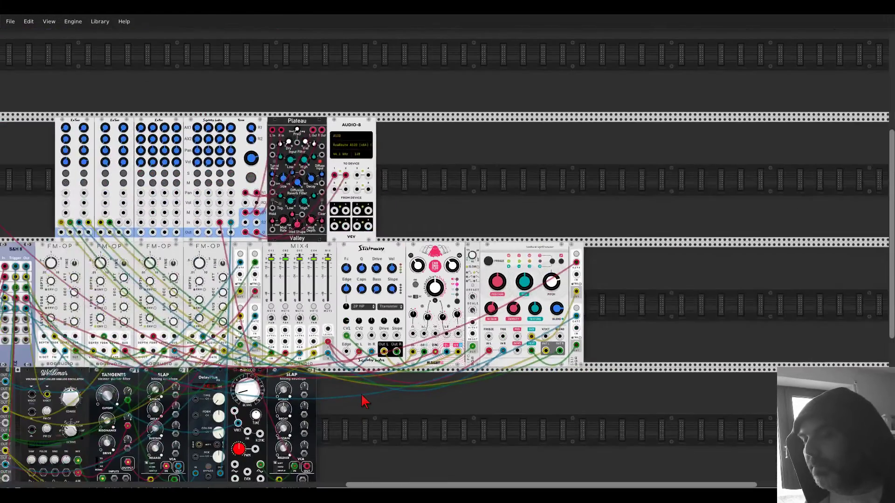
pyautogui.moveTo(233, 134)
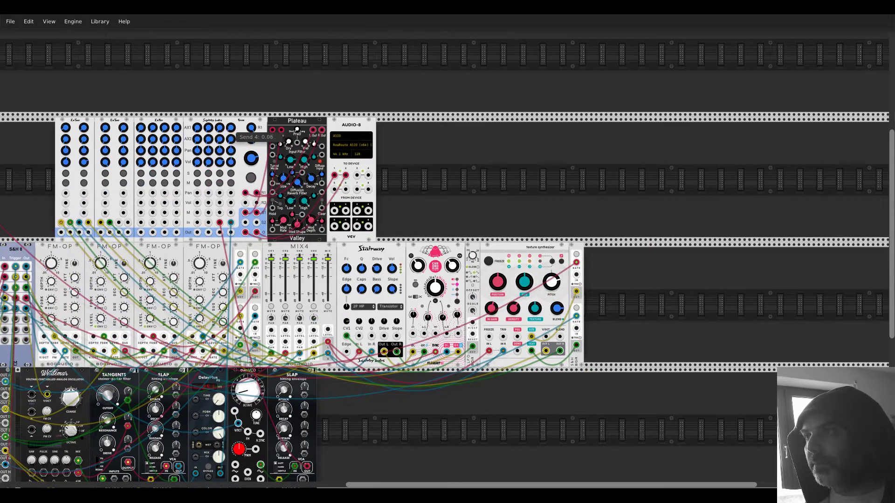
pyautogui.moveTo(425, 174); pyautogui.dragTo(623, 94)
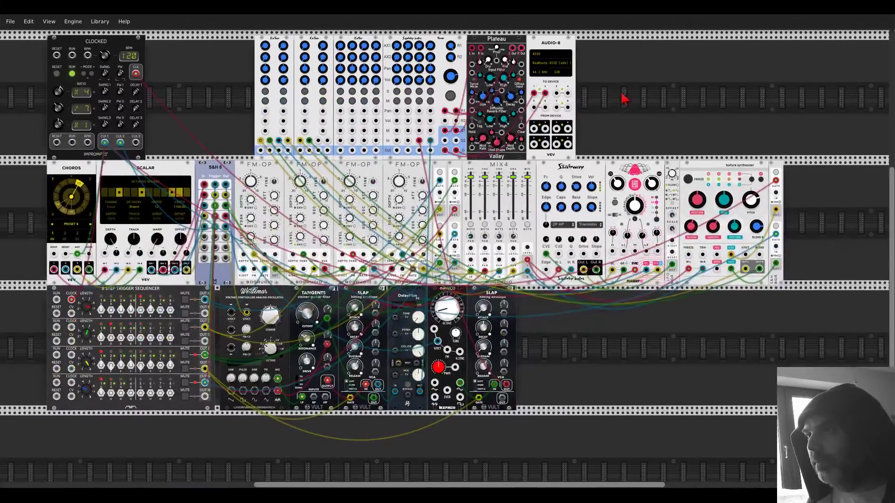
pyautogui.moveTo(240, 119); pyautogui.dragTo(289, 122)
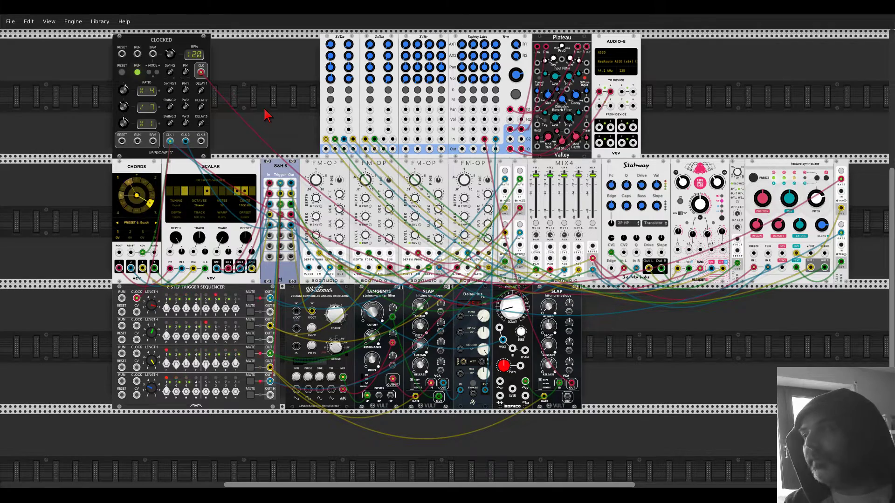
pyautogui.scroll(5, 421, 301)
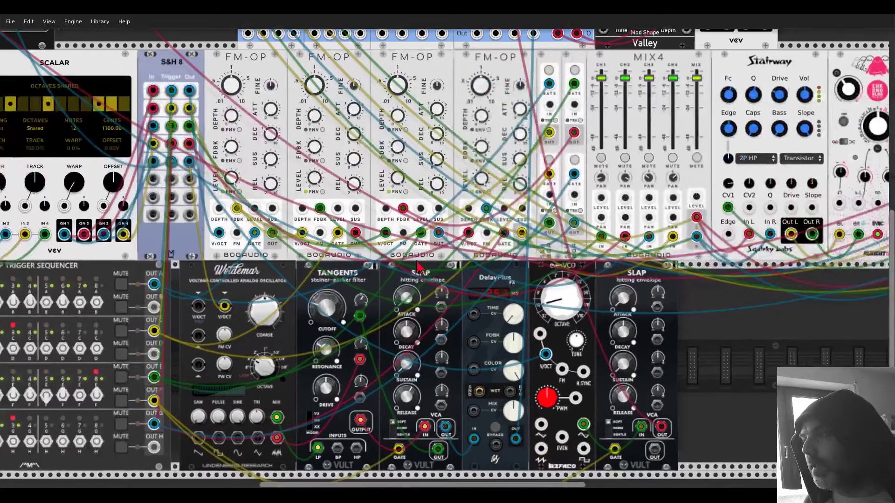
# Raise the attack slightly on both the bass voice's and the EvenVCO voice's SLAP envelopes.
pyautogui.moveTo(417, 262); pyautogui.dragTo(384, 267)
pyautogui.moveTo(375, 304)
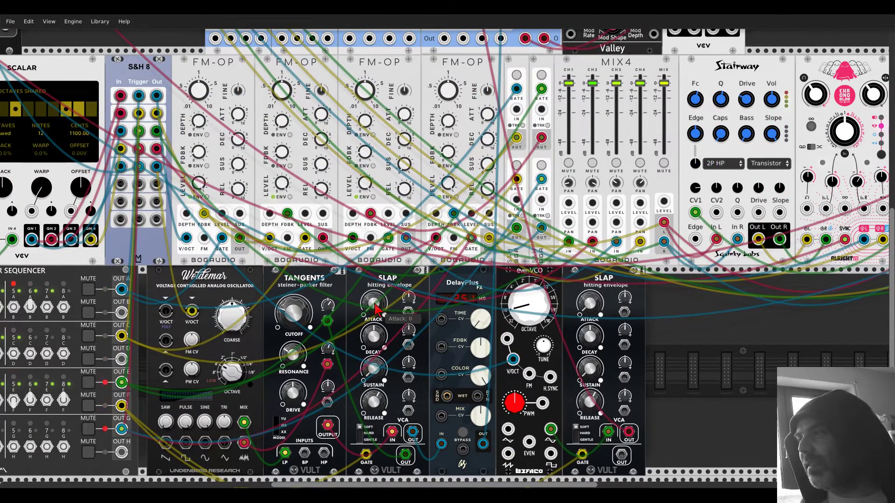
pyautogui.moveTo(375, 308); pyautogui.dragTo(376, 303)
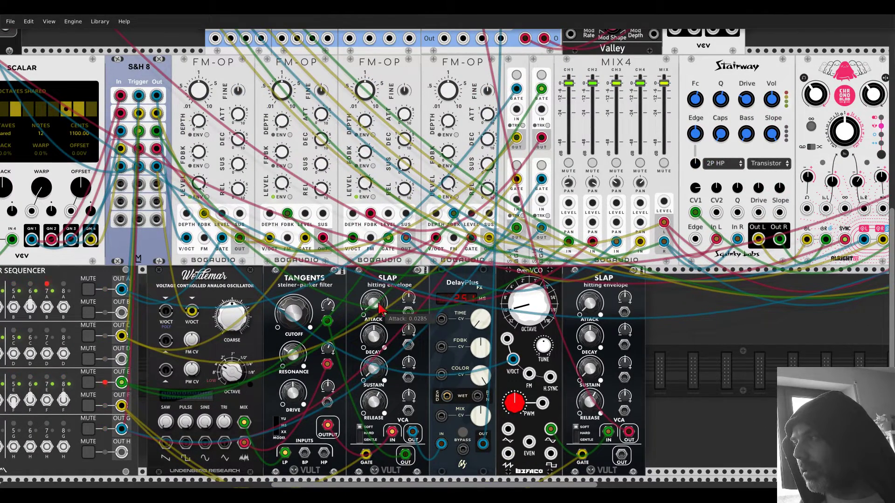
pyautogui.moveTo(589, 304); pyautogui.dragTo(589, 301)
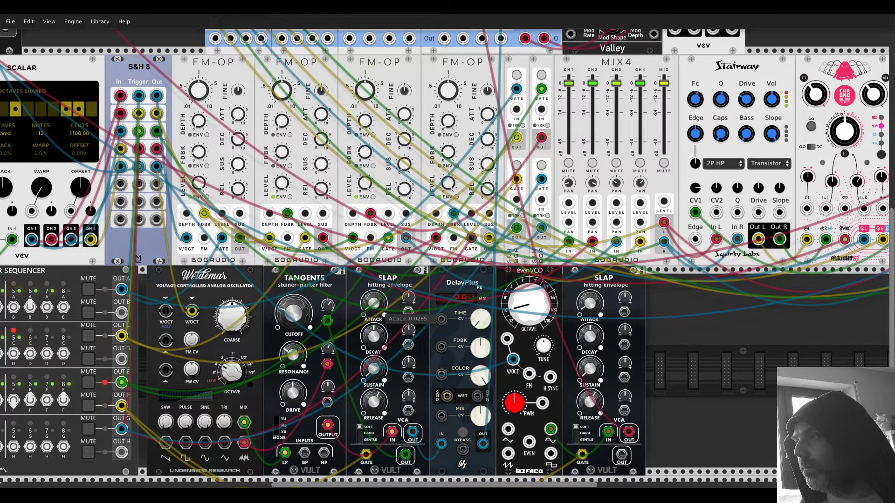
pyautogui.moveTo(373, 308); pyautogui.dragTo(373, 305)
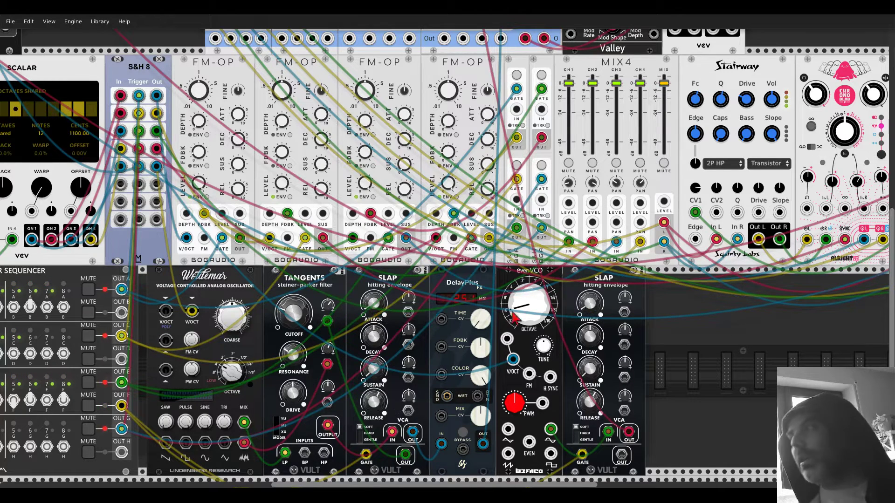
pyautogui.moveTo(588, 313); pyautogui.dragTo(588, 309)
# Duplicate the CHORDS module and place the copy, reset to its initial state, in the empty space after the EvenVCO voice's SLAP.
pyautogui.scroll(-5, 643, 320)
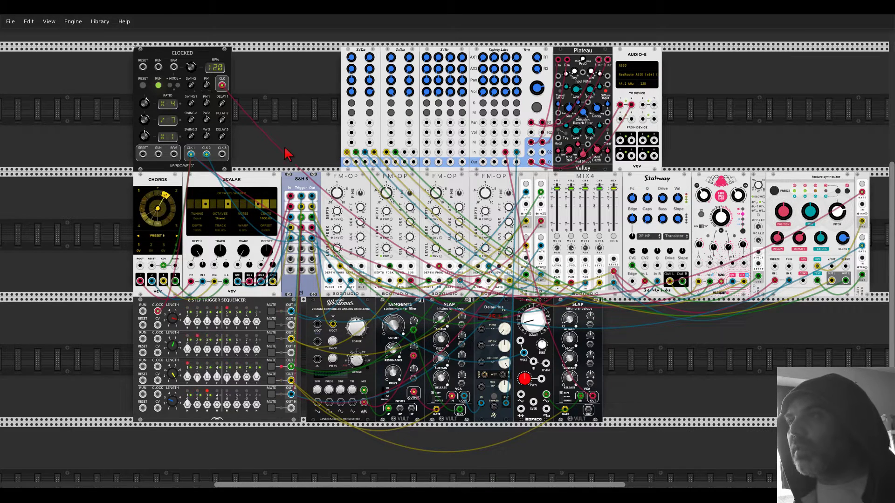
pyautogui.hotkey('ctrl', 'd')
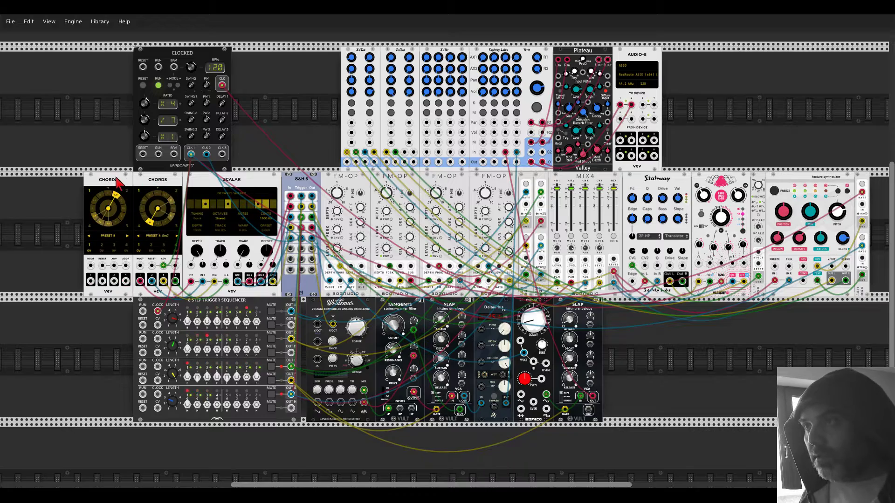
pyautogui.moveTo(118, 181); pyautogui.dragTo(473, 290)
pyautogui.scroll(3, 471, 292)
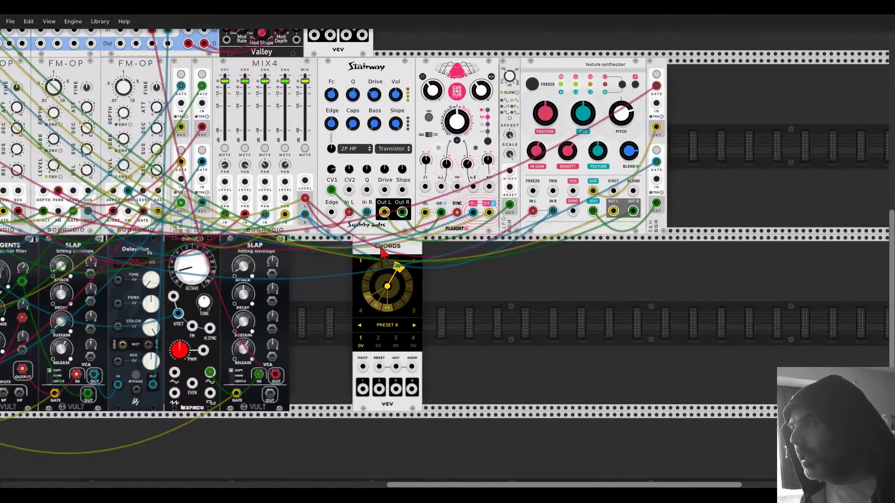
pyautogui.moveTo(382, 254); pyautogui.dragTo(501, 254)
pyautogui.rightClick(508, 255)
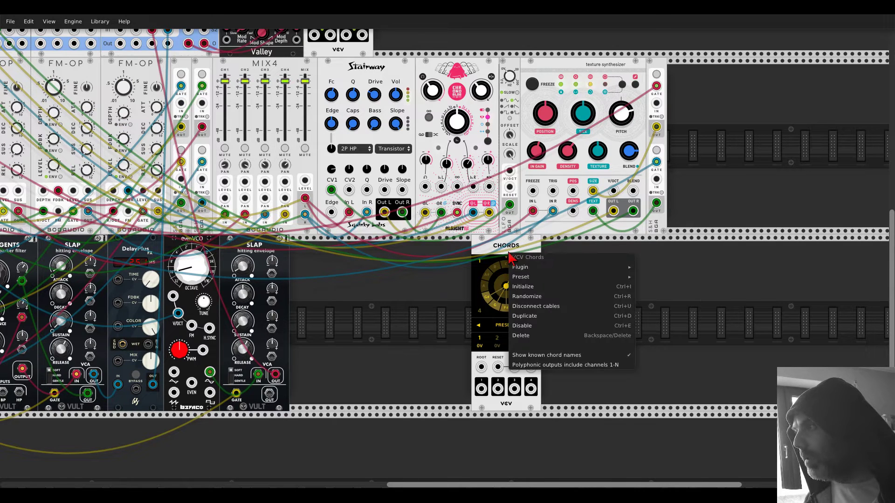
pyautogui.click(522, 287)
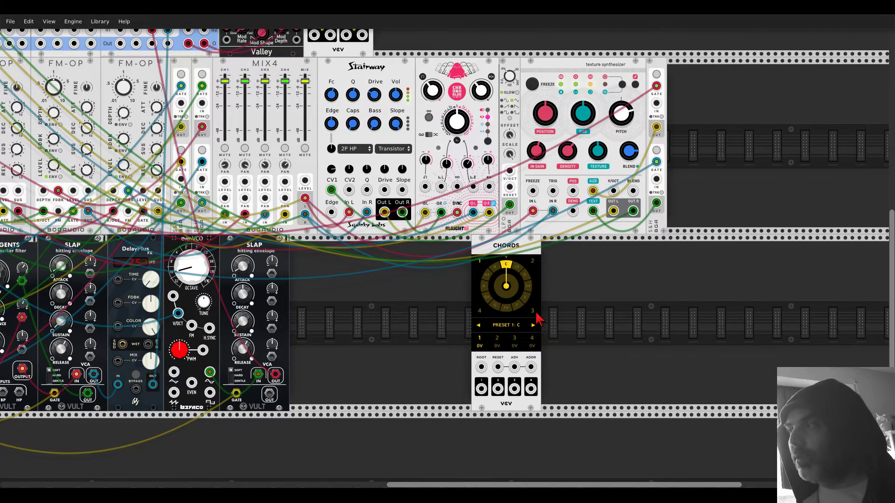
# Program preset 1 of the CHORDS copy as Dm7 with the notes D, F, A and C, setting output 3 to -1V.
pyautogui.scroll(3, 536, 319)
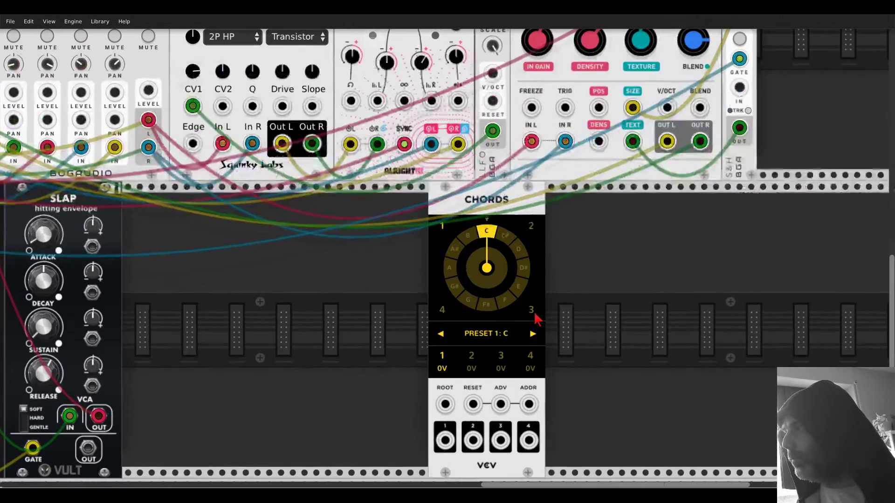
pyautogui.click(520, 242)
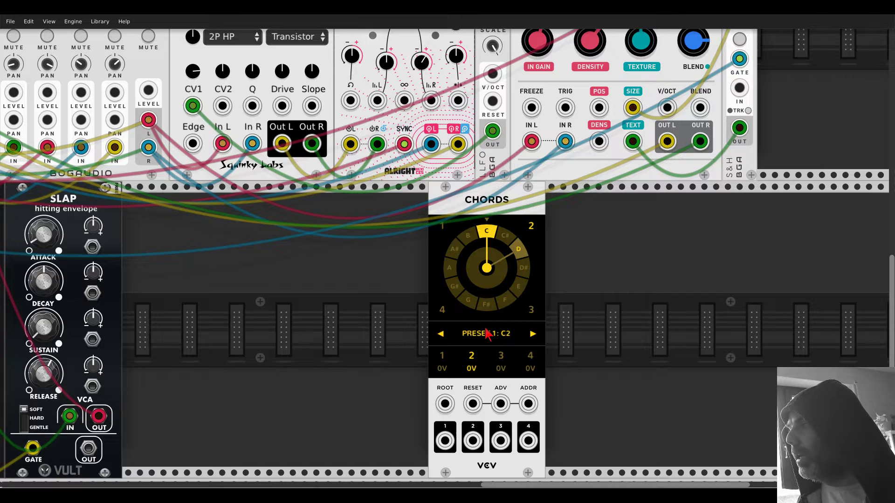
pyautogui.click(504, 302)
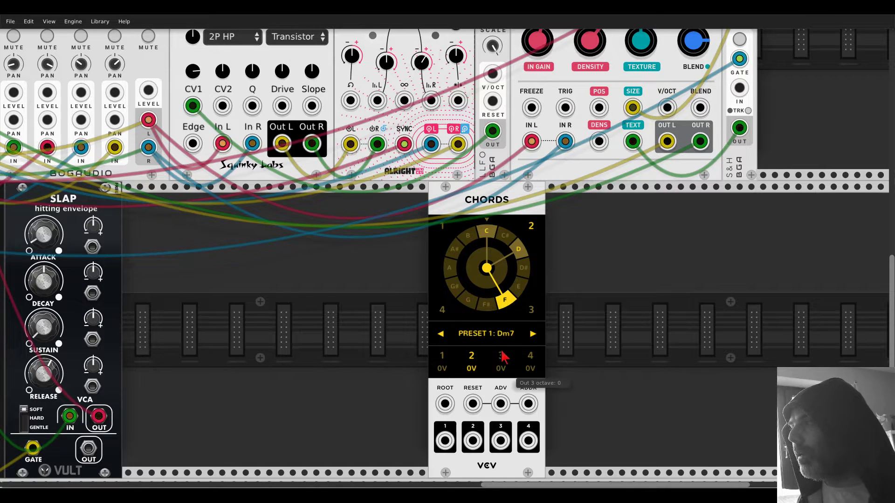
pyautogui.click(472, 303)
pyautogui.click(530, 355)
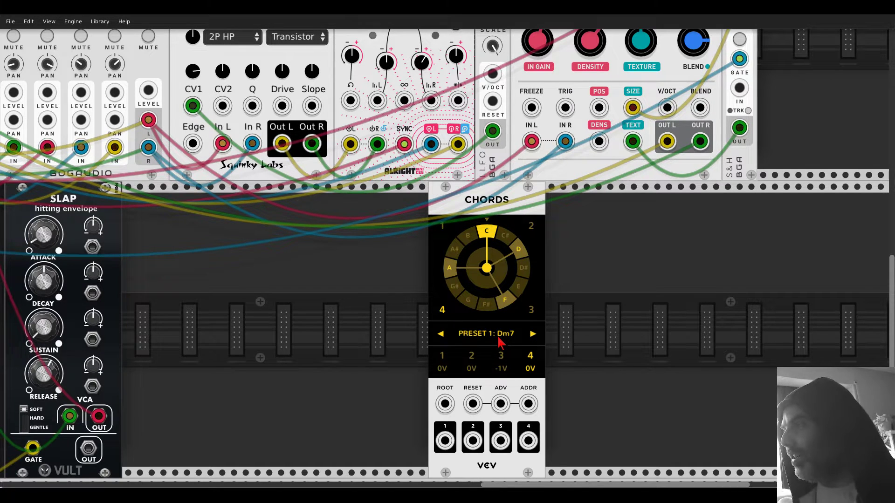
# Program preset 2 as F7 with the notes F, A at -1V, C and D#, and move the CHORDS copy closer to the SLAP.
pyautogui.click(532, 334)
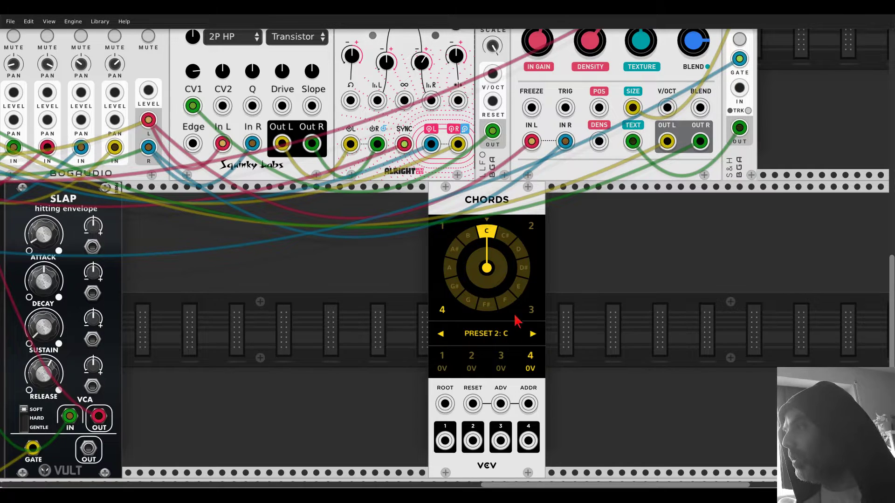
pyautogui.click(505, 300)
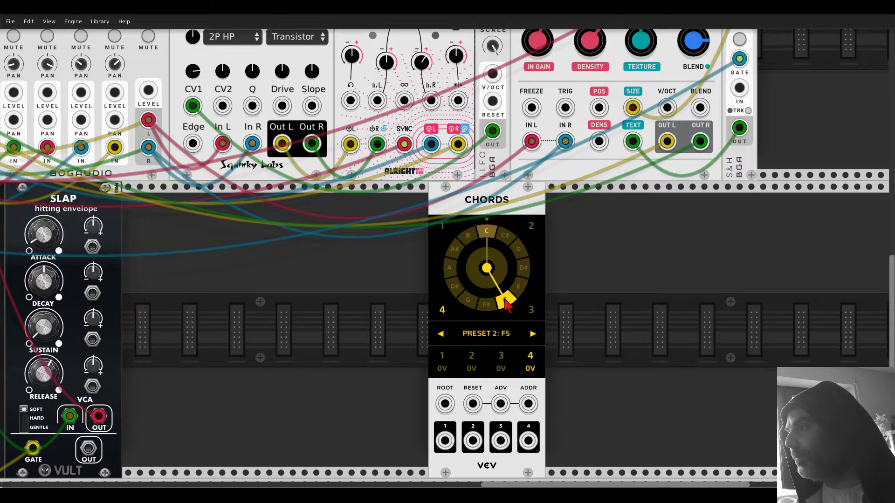
pyautogui.click(488, 231)
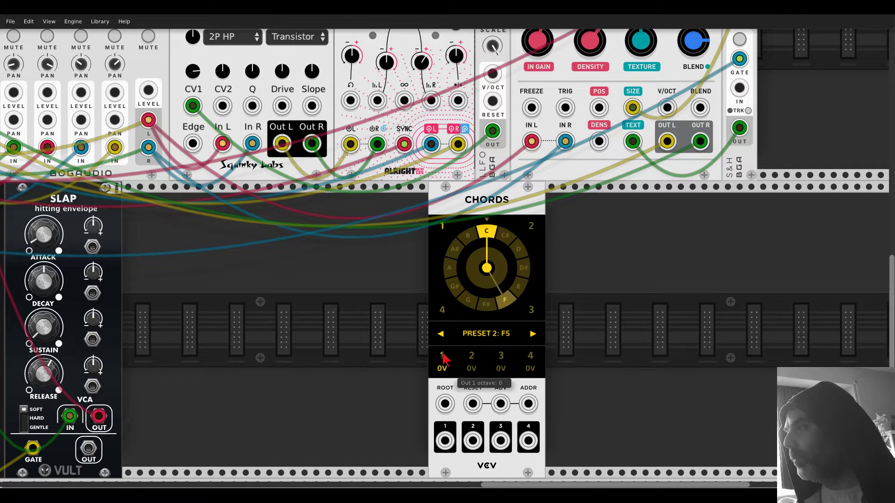
pyautogui.click(505, 302)
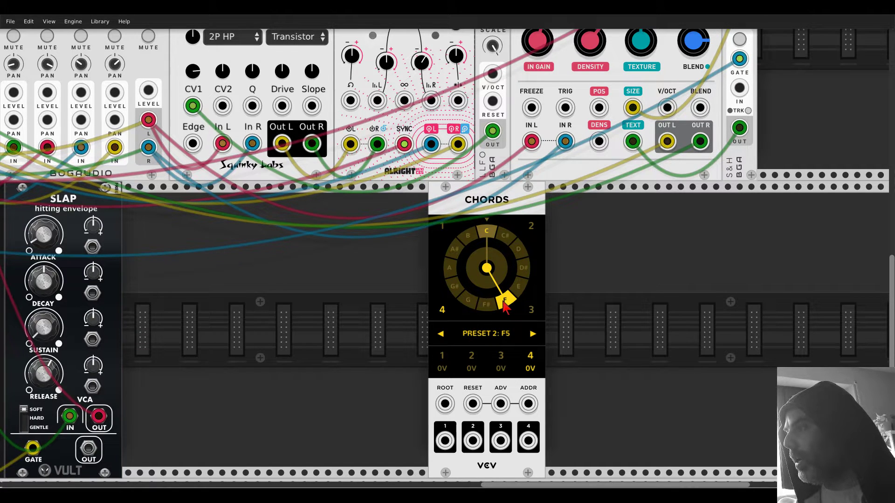
pyautogui.click(457, 355)
pyautogui.click(502, 303)
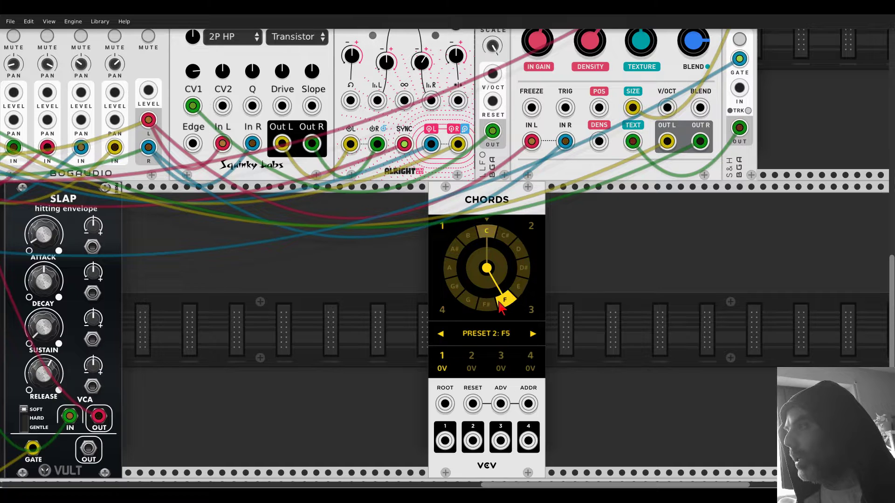
pyautogui.click(472, 357)
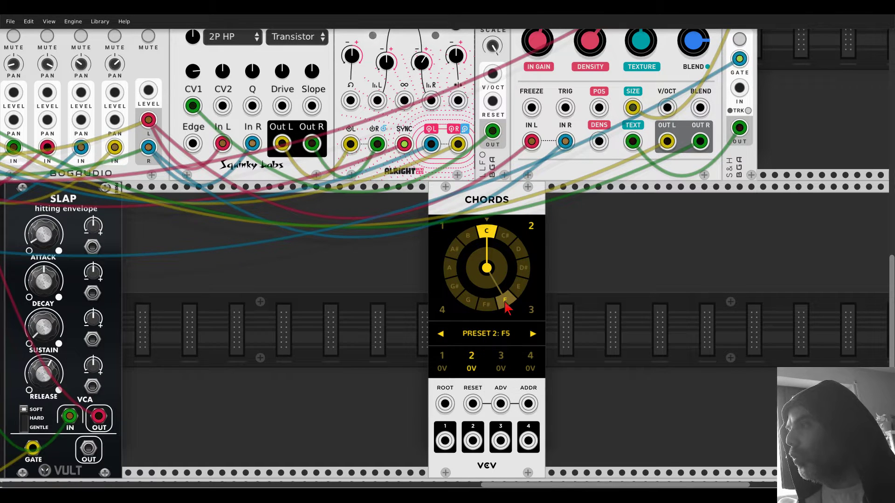
pyautogui.click(451, 269)
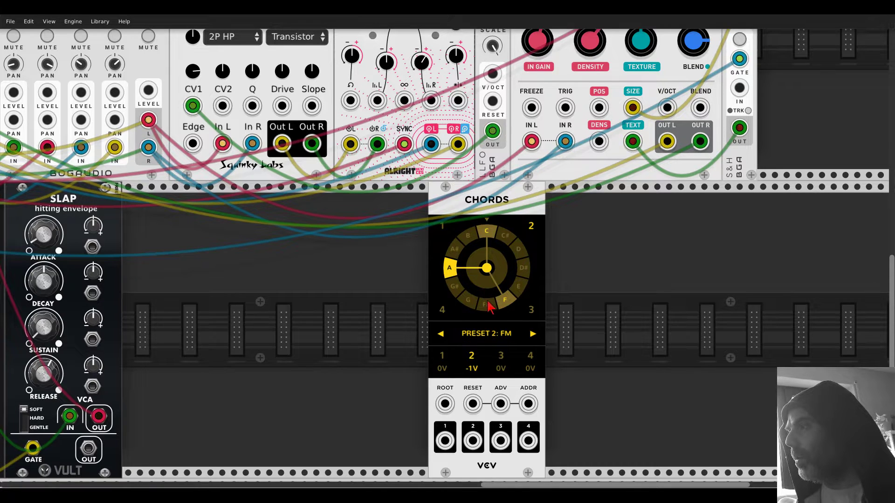
pyautogui.click(500, 356)
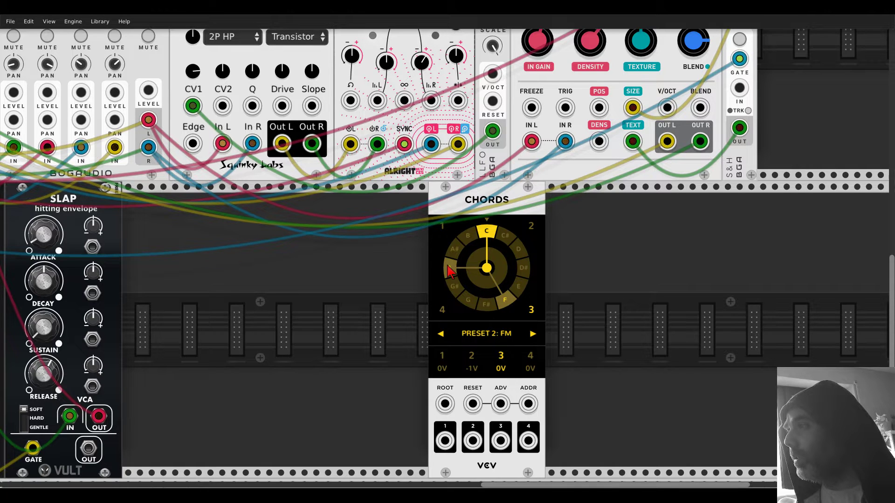
pyautogui.click(530, 359)
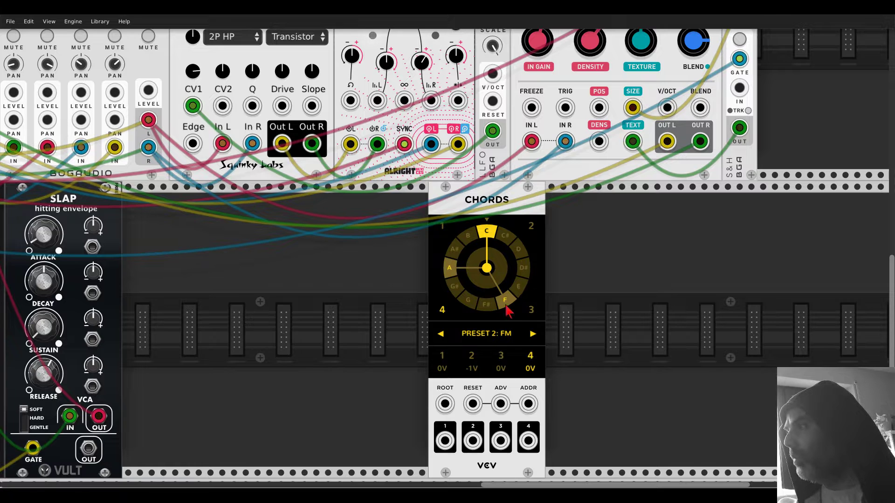
pyautogui.click(527, 271)
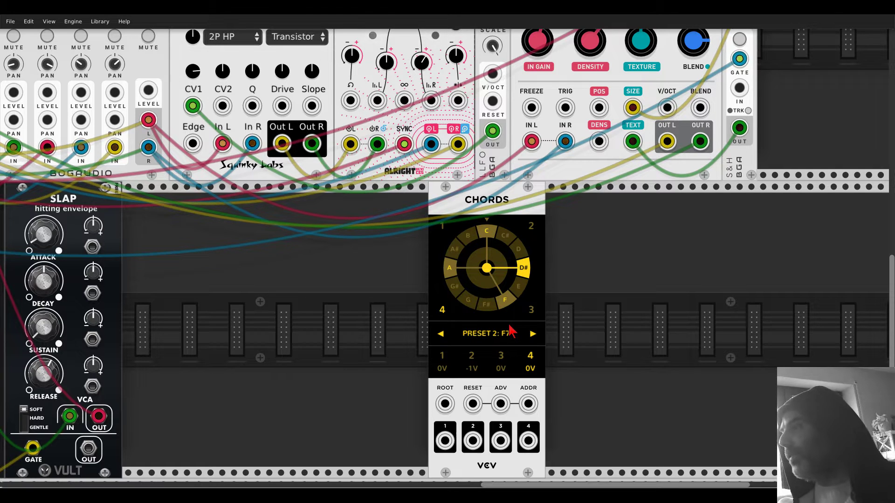
pyautogui.moveTo(498, 203); pyautogui.dragTo(319, 198)
# Search the module library for "vco" across all brands and browse the oscillators.
pyautogui.rightClick(389, 271)
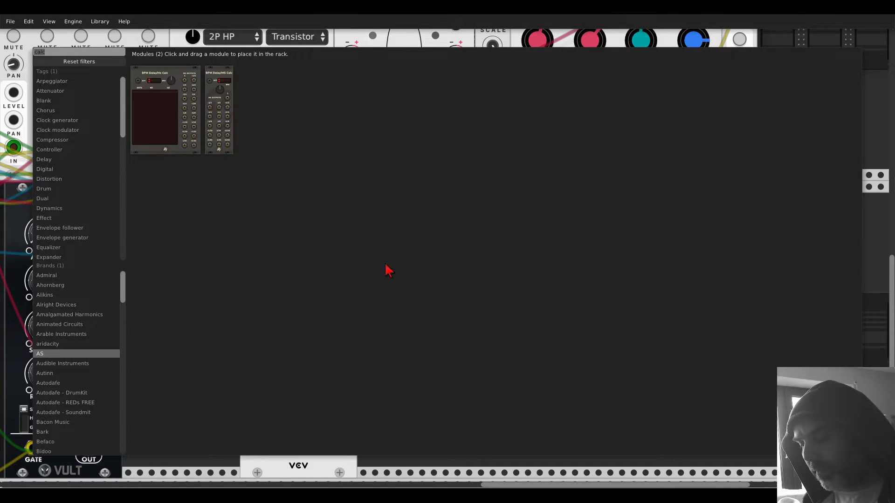
pyautogui.write('vco')
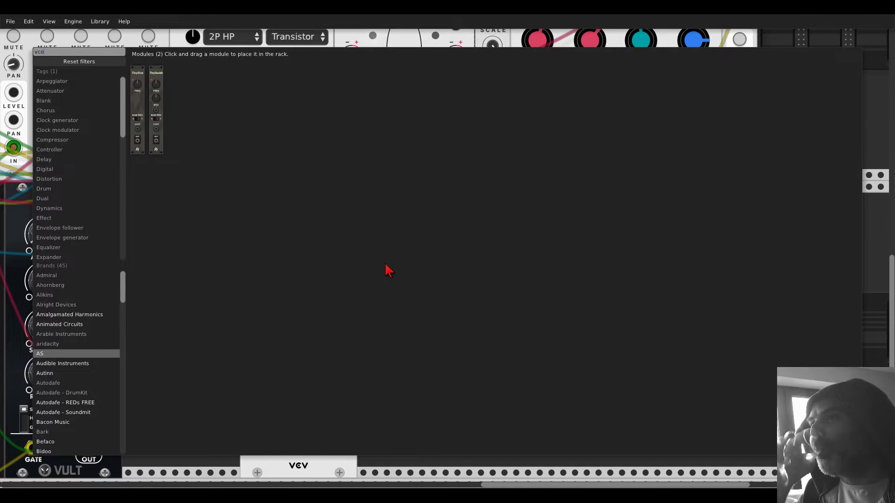
pyautogui.press('BackSpace')
pyautogui.press('BackSpace')
pyautogui.press('BackSpace')
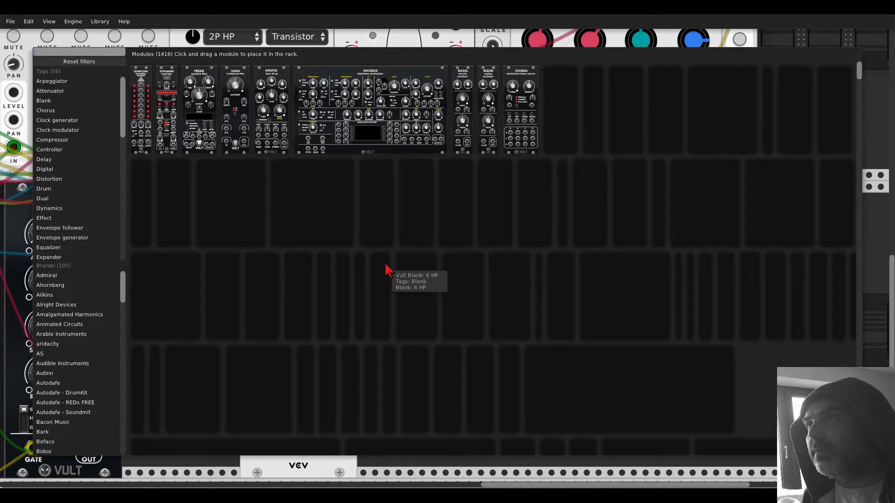
pyautogui.write('vco')
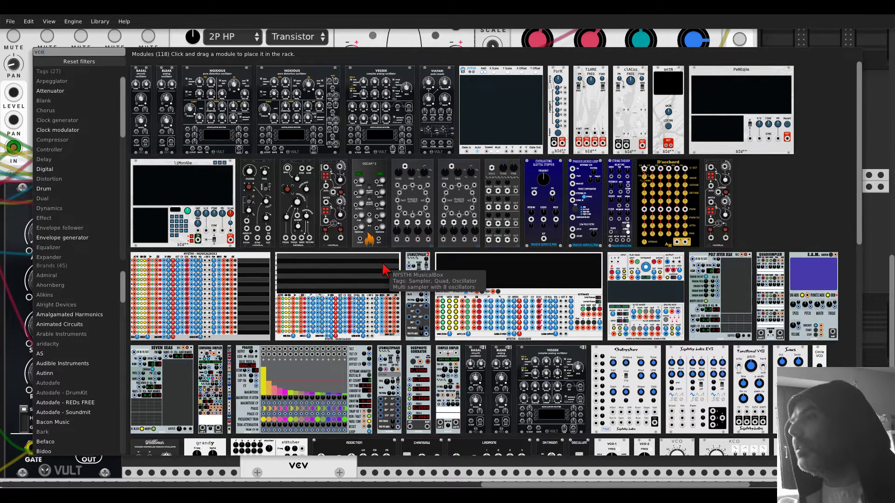
pyautogui.scroll(-5, 380, 268)
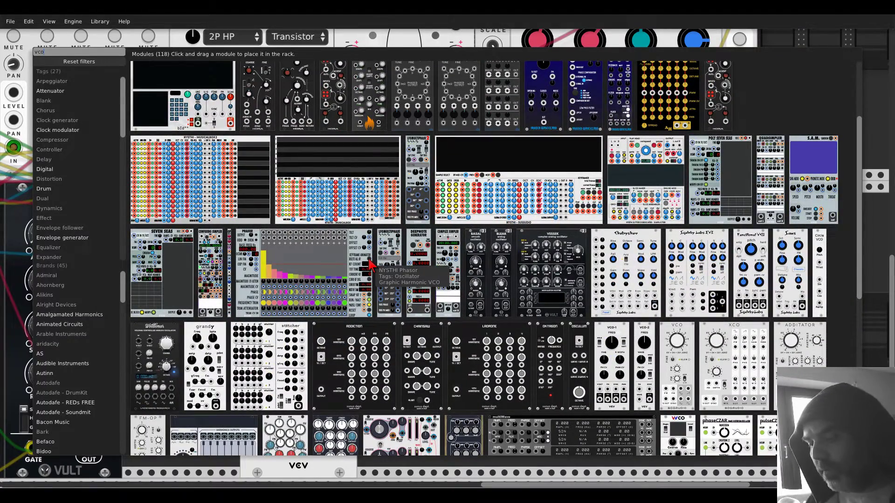
# Try extending the module search to "vcowave" and clear the search text.
pyautogui.write('wave')
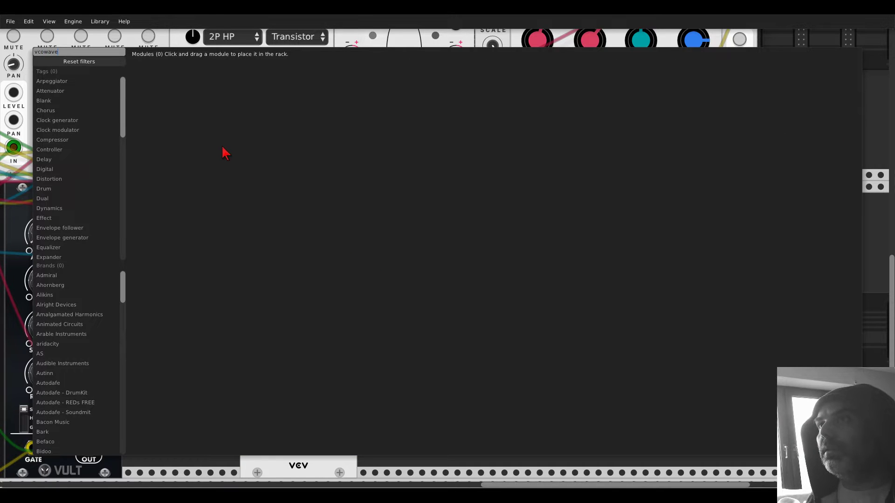
pyautogui.press('BackSpace')
pyautogui.press('BackSpace')
pyautogui.press('BackSpace')
pyautogui.press('BackSpace')
pyautogui.press('BackSpace')
pyautogui.press('BackSpace')
pyautogui.press('BackSpace')
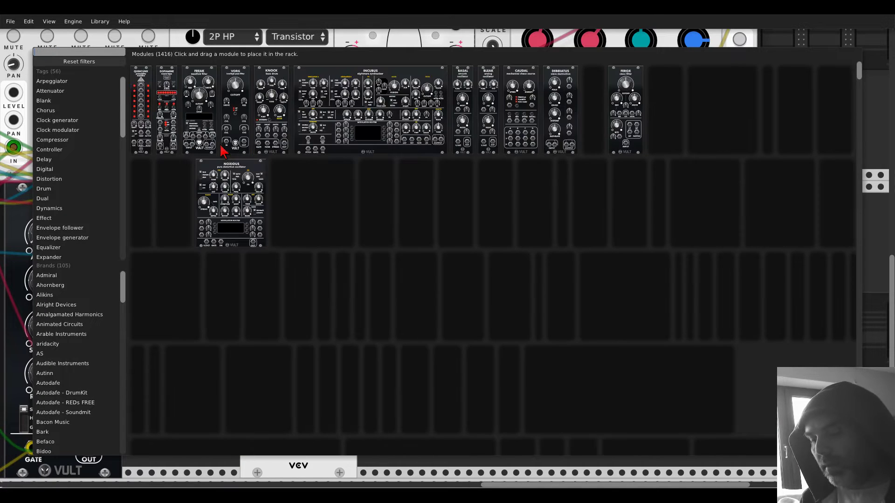
# Find the XFX Wave module by searching for "wave" and place it in the rack directly beside the lower Chords module.
pyautogui.write('wave')
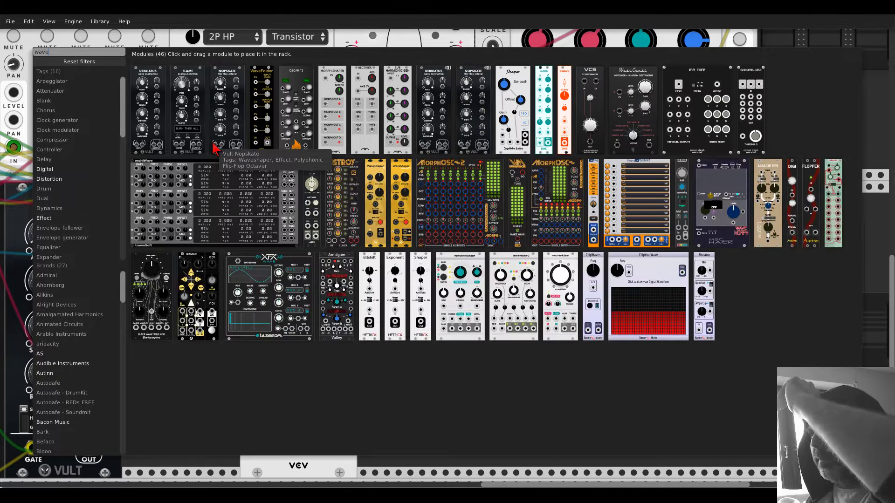
pyautogui.moveTo(243, 261); pyautogui.dragTo(373, 279)
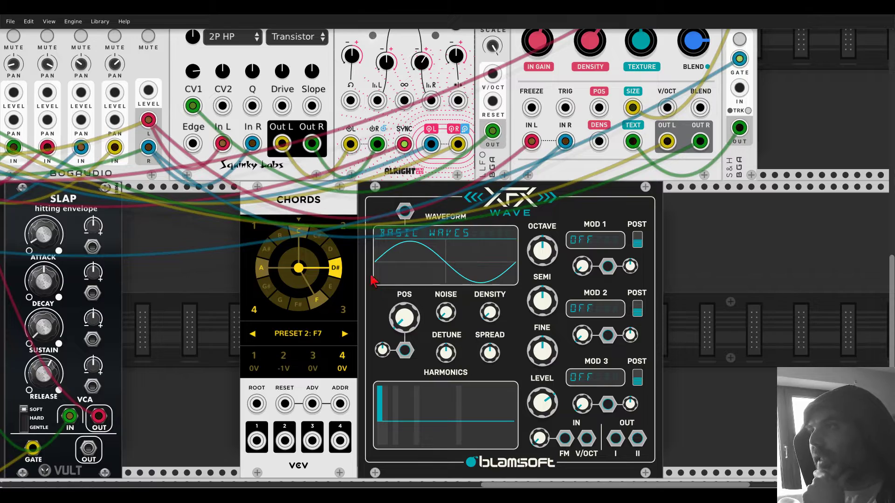
# Make the lower Chords module's polyphonic outputs include channels 1-N and patch its output 4 to XFX Wave's V/OCT input.
pyautogui.rightClick(327, 207)
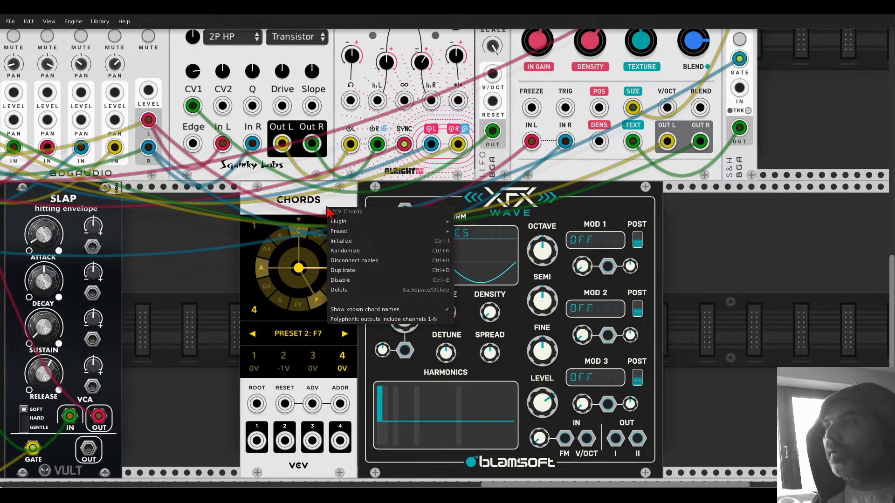
pyautogui.click(347, 319)
pyautogui.scroll(-3, 347, 322)
pyautogui.scroll(6, 346, 323)
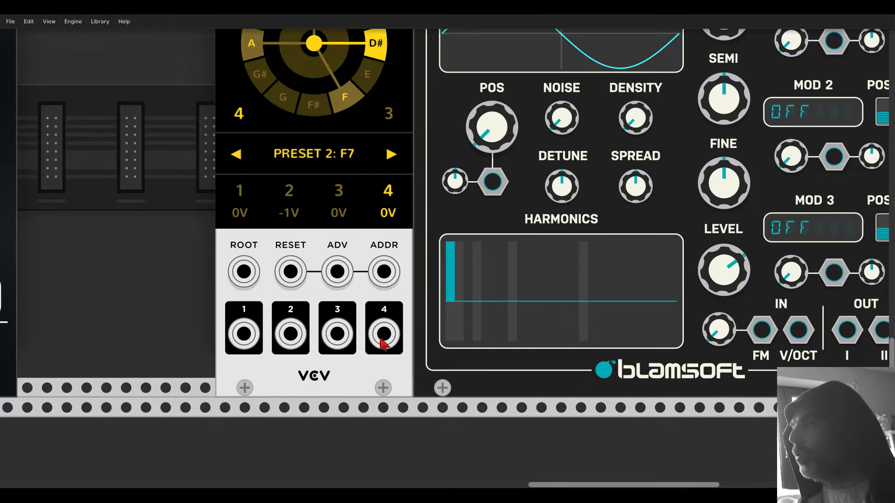
pyautogui.moveTo(381, 342); pyautogui.dragTo(798, 330)
# Set the XFX Wave oscillator's waveform table to Viking.
pyautogui.scroll(-3, 745, 276)
pyautogui.moveTo(848, 165); pyautogui.dragTo(597, 192)
pyautogui.click(393, 167)
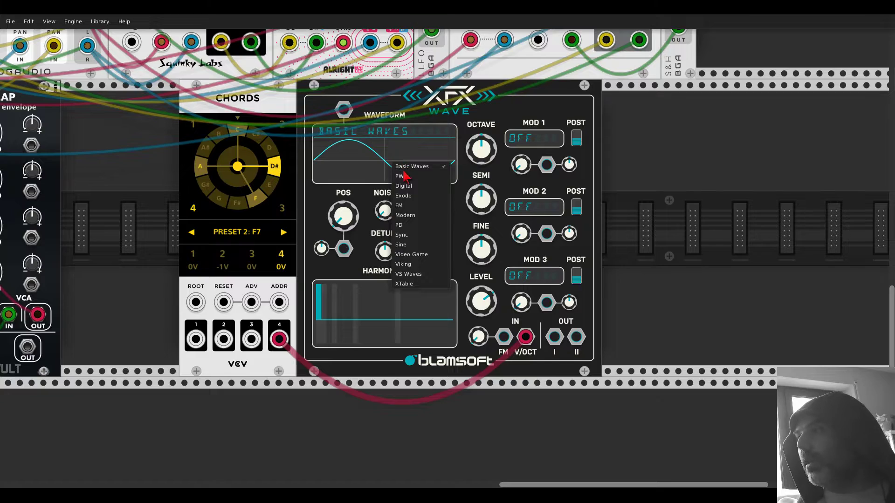
pyautogui.click(404, 264)
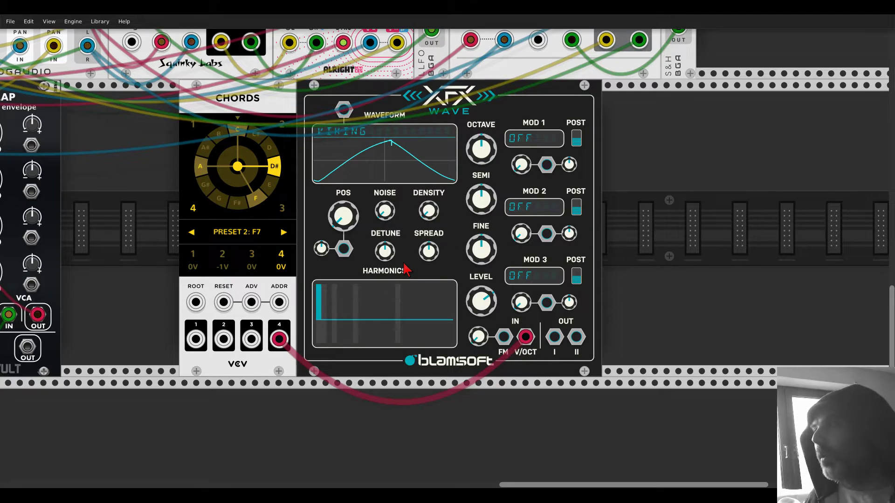
# Add a VCV Split module beside XFX Wave and patch XFX Wave's output I to its POLY input.
pyautogui.scroll(-5, 404, 264)
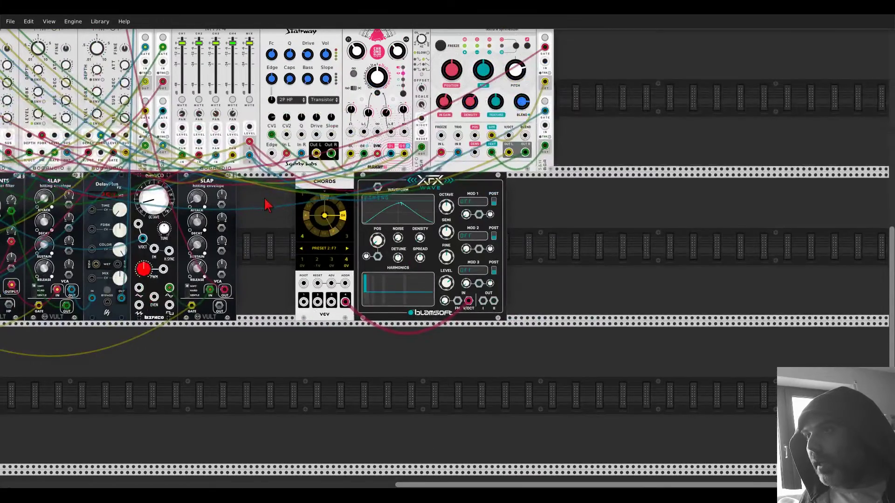
pyautogui.moveTo(266, 205); pyautogui.dragTo(348, 225)
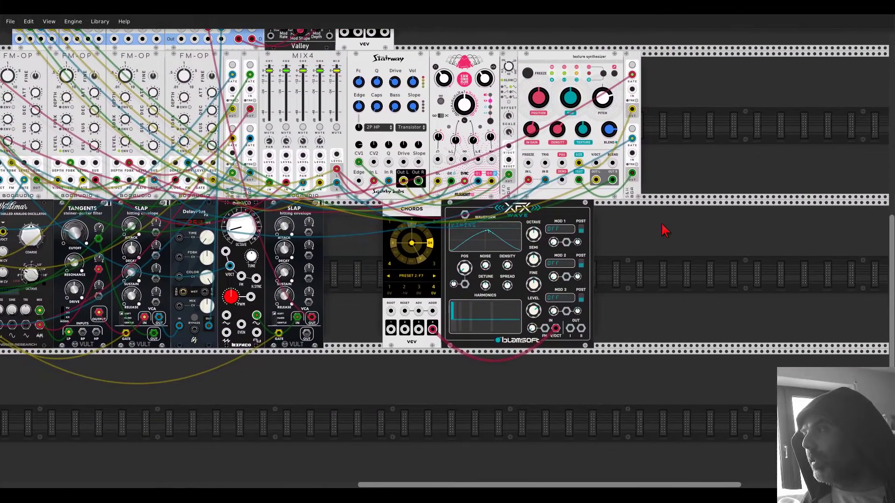
pyautogui.rightClick(657, 245)
pyautogui.write('split')
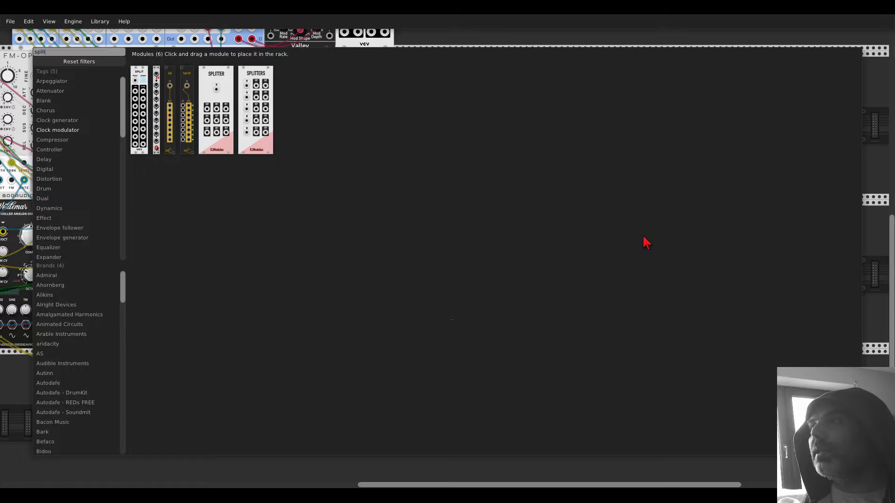
pyautogui.click(137, 77)
pyautogui.scroll(2, 592, 294)
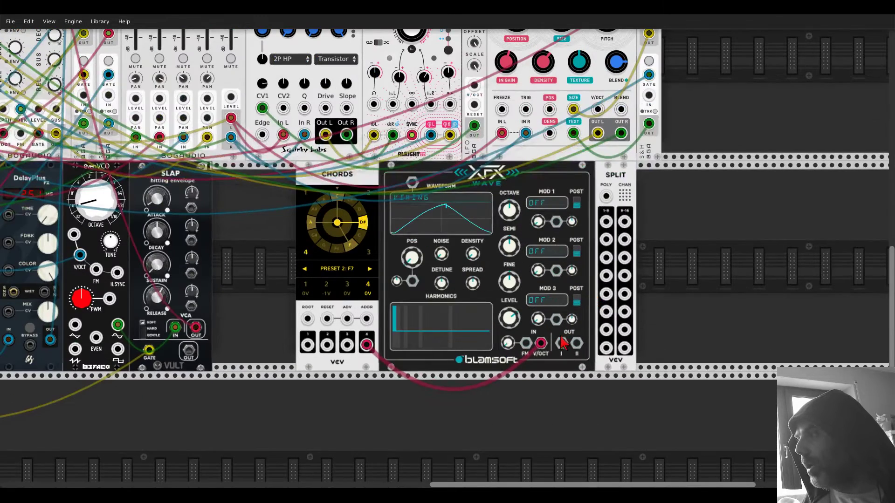
pyautogui.moveTo(561, 343); pyautogui.dragTo(605, 219)
# Duplicate the MIX4 module and place the copy directly beside Split.
pyautogui.scroll(1, 598, 196)
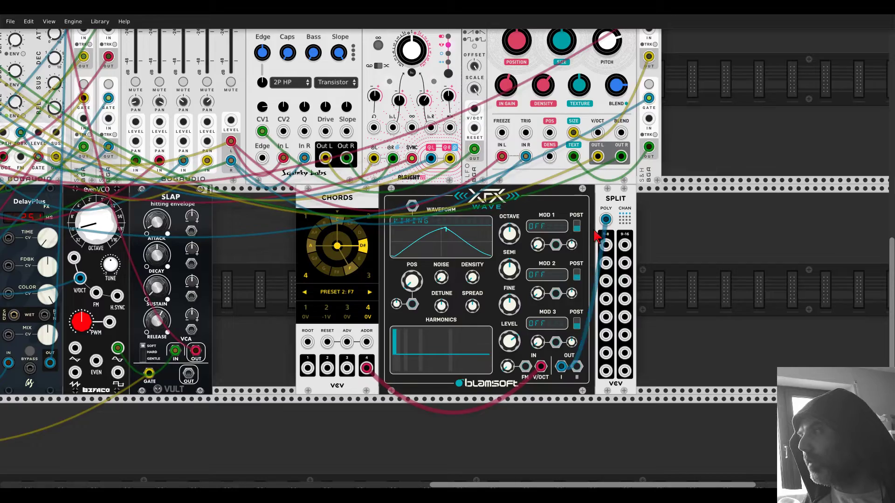
pyautogui.scroll(-3, 778, 288)
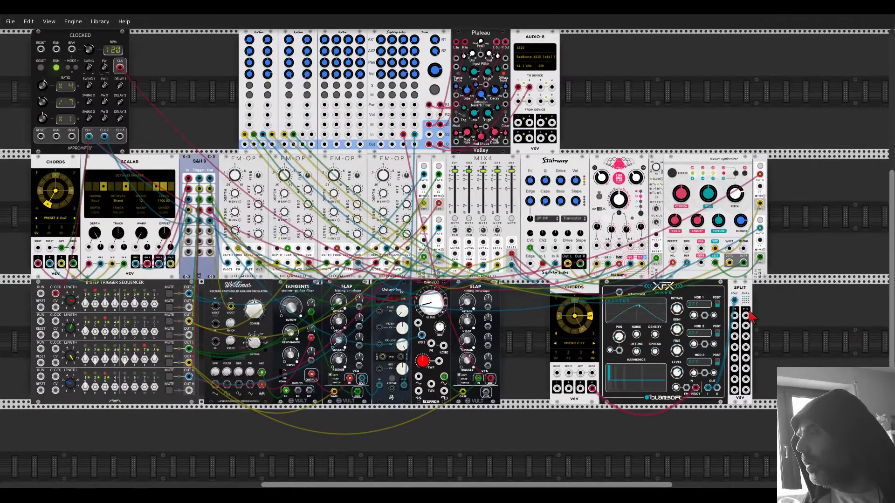
pyautogui.hotkey('ctrl', 'd')
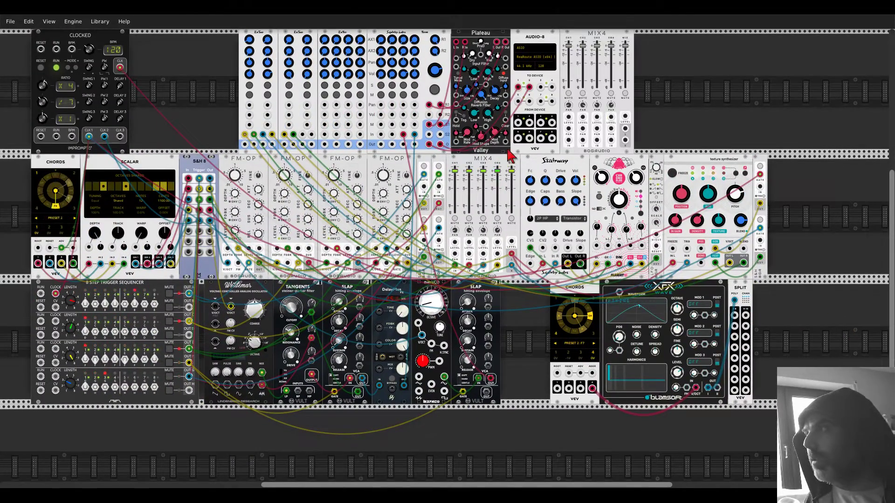
pyautogui.scroll(-4, 747, 253)
pyautogui.hscroll(8, 748, 253)
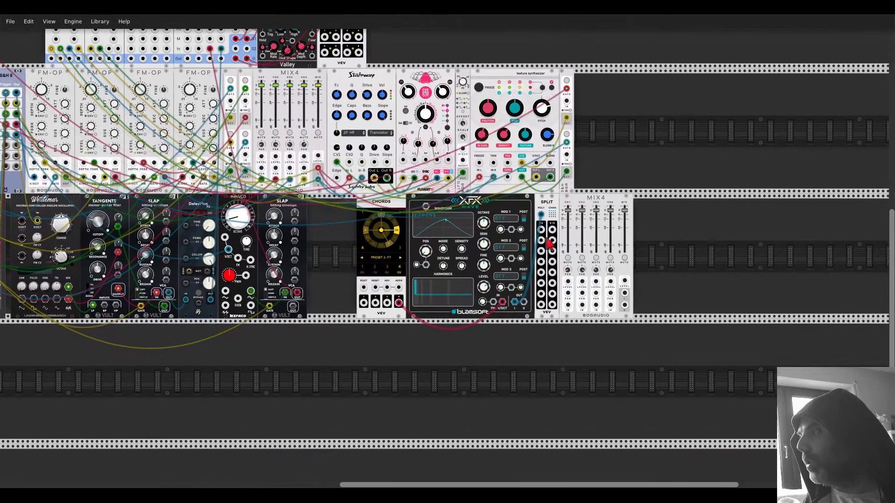
# Patch Split's first four outputs to the new MIX4's channel inputs, and MIX4's stereo outputs to free mixer inputs in the upper rack row.
pyautogui.moveTo(542, 228); pyautogui.dragTo(582, 306)
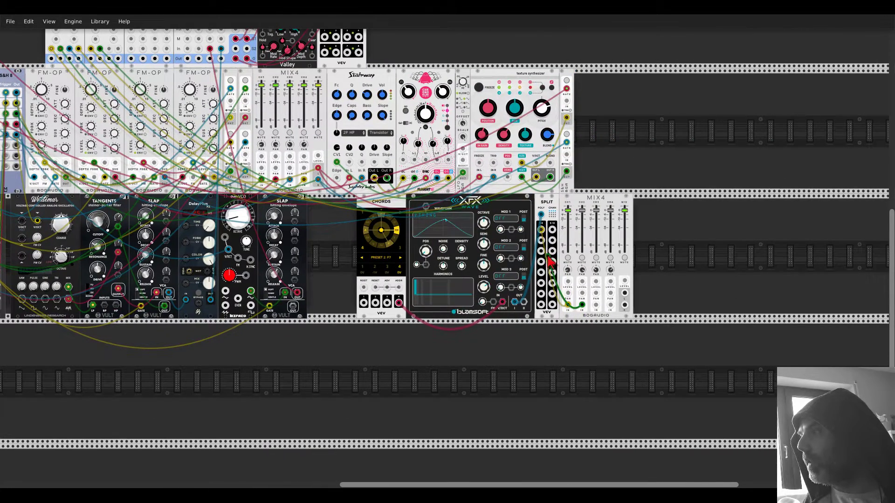
pyautogui.moveTo(540, 251); pyautogui.dragTo(610, 305)
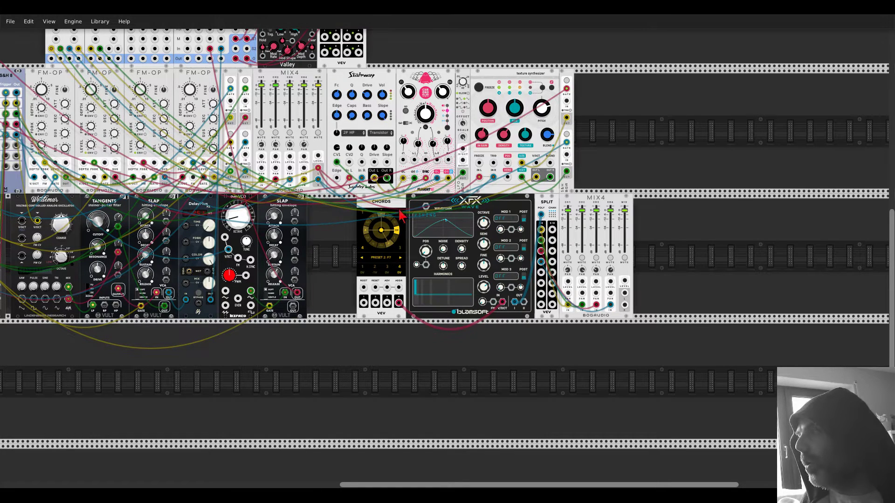
pyautogui.moveTo(624, 293); pyautogui.dragTo(304, 133)
pyautogui.scroll(4, 166, 63)
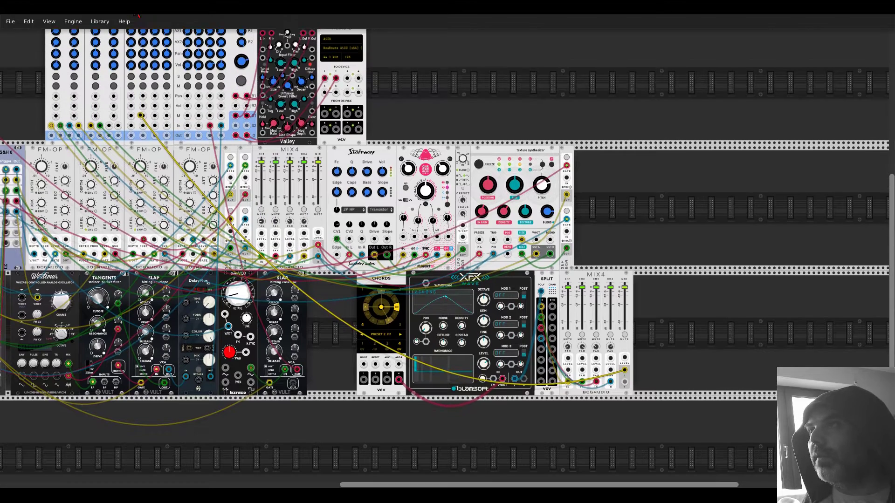
pyautogui.moveTo(541, 395); pyautogui.dragTo(625, 409)
# Adjust the Level 2 knob of the newly patched mixer channel to about 0.86 while auditioning chord presets 1 and 2.
pyautogui.moveTo(113, 103); pyautogui.dragTo(114, 94)
pyautogui.click(362, 363)
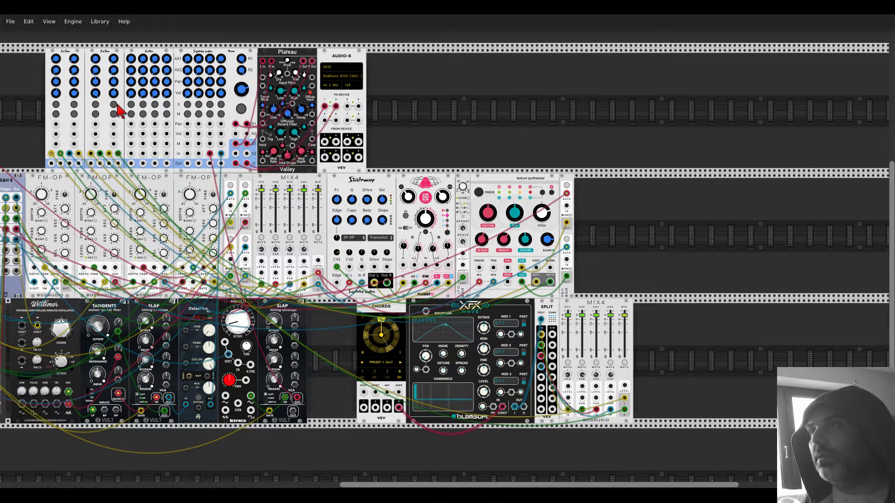
pyautogui.moveTo(117, 106); pyautogui.dragTo(117, 98)
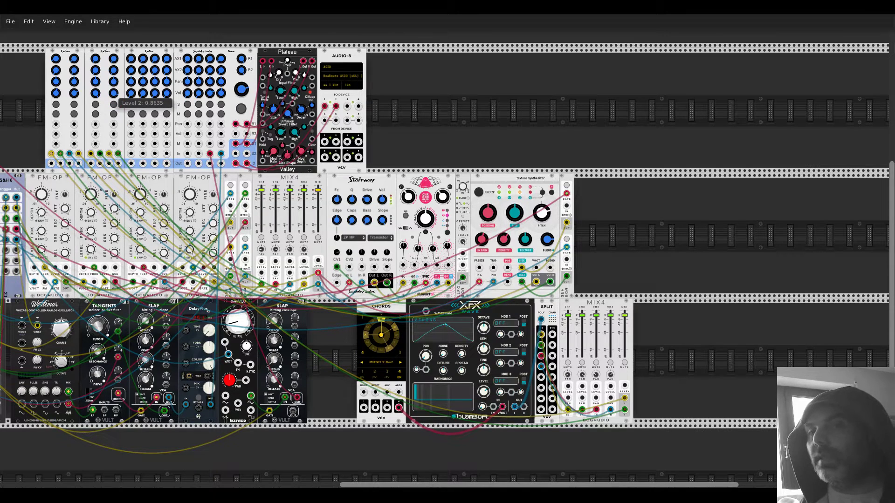
pyautogui.click(400, 363)
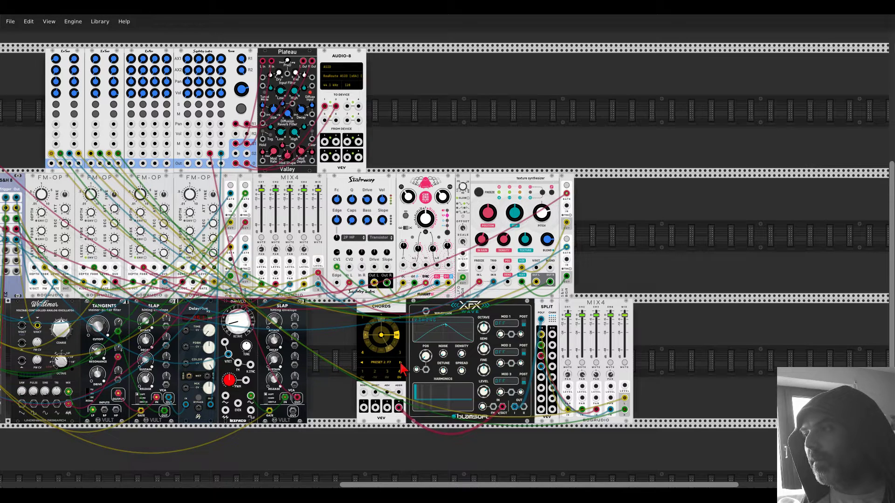
pyautogui.click(362, 363)
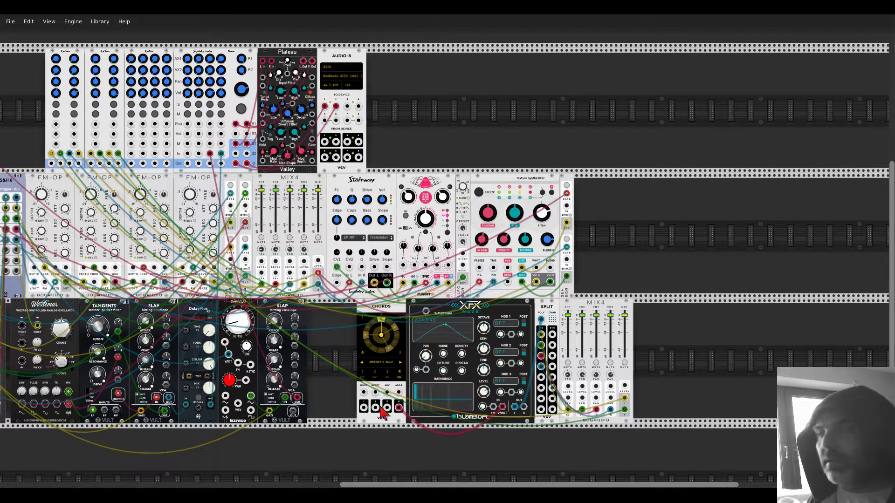
# Select preset 2 in the lower Chords module and change its fourth note to E.
pyautogui.scroll(5, 400, 368)
pyautogui.click(430, 350)
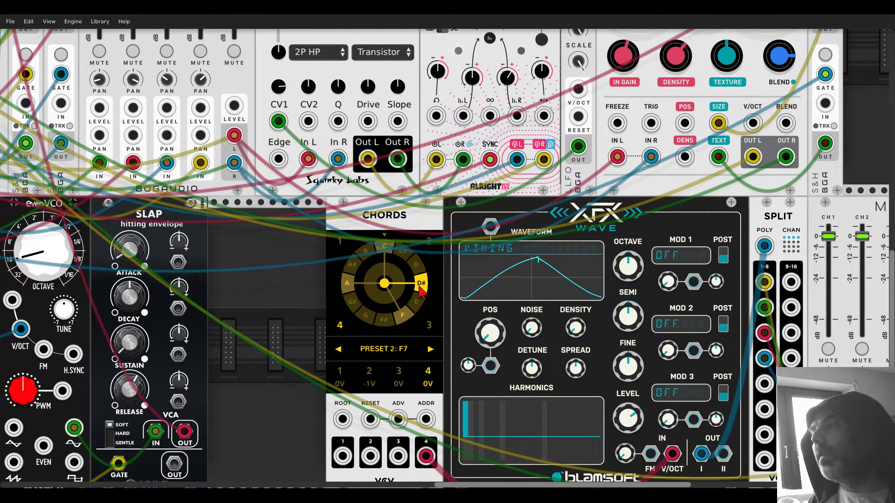
pyautogui.click(416, 302)
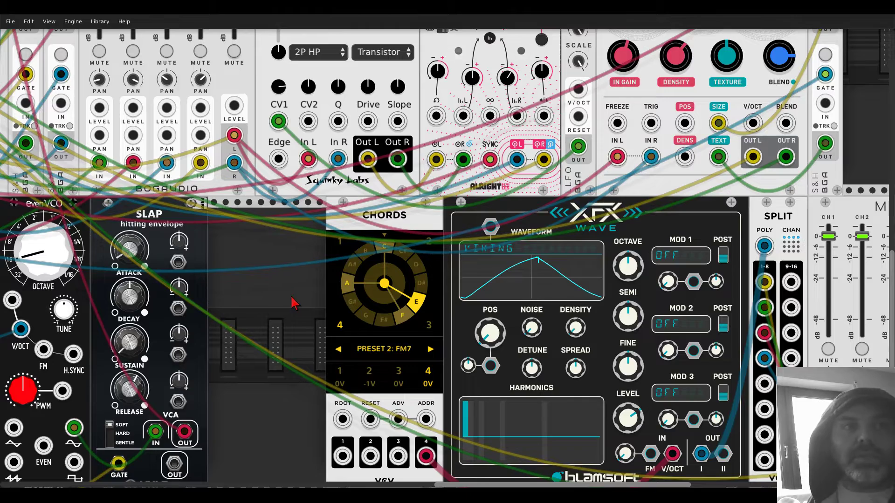
# Audition the chord progression by switching the lower Chords module back and forth between presets 1 and 2.
pyautogui.scroll(-3, 293, 303)
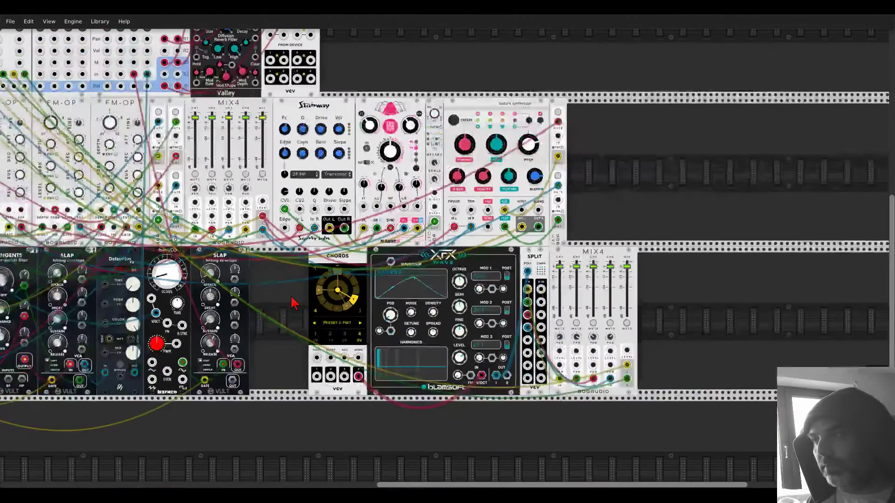
pyautogui.click(338, 349)
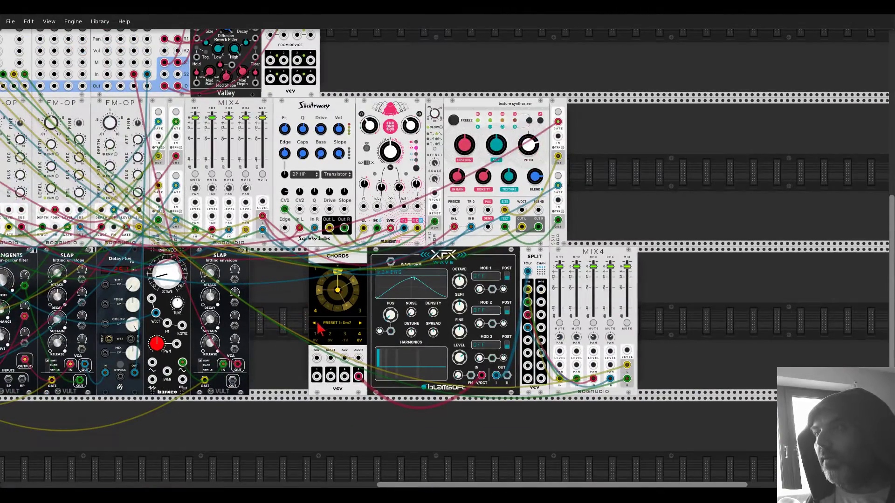
pyautogui.click(360, 323)
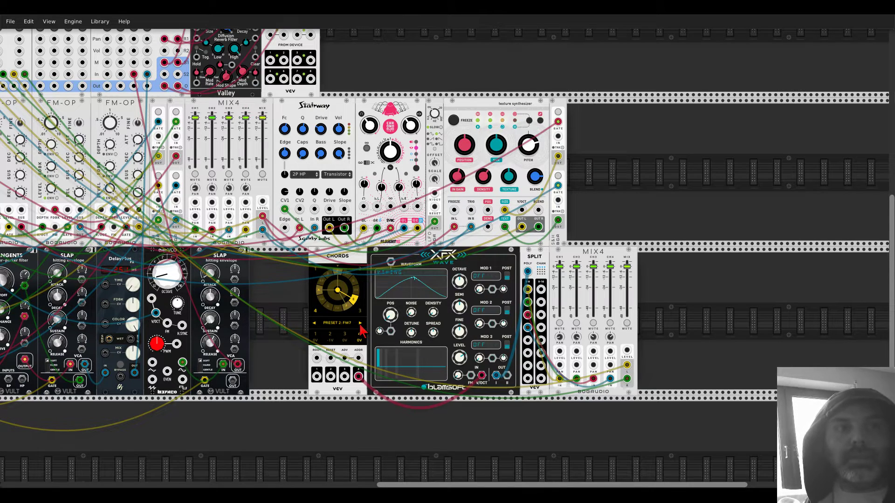
pyautogui.scroll(3, 323, 312)
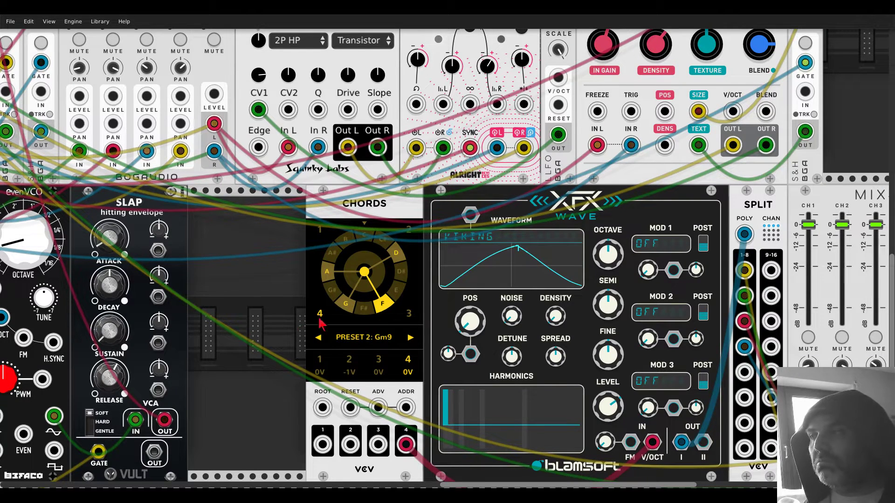
pyautogui.click(321, 339)
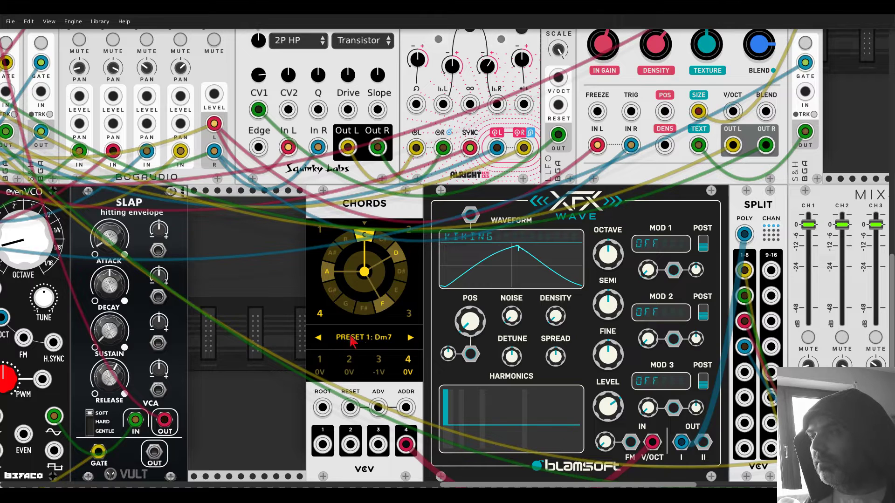
pyautogui.click(410, 337)
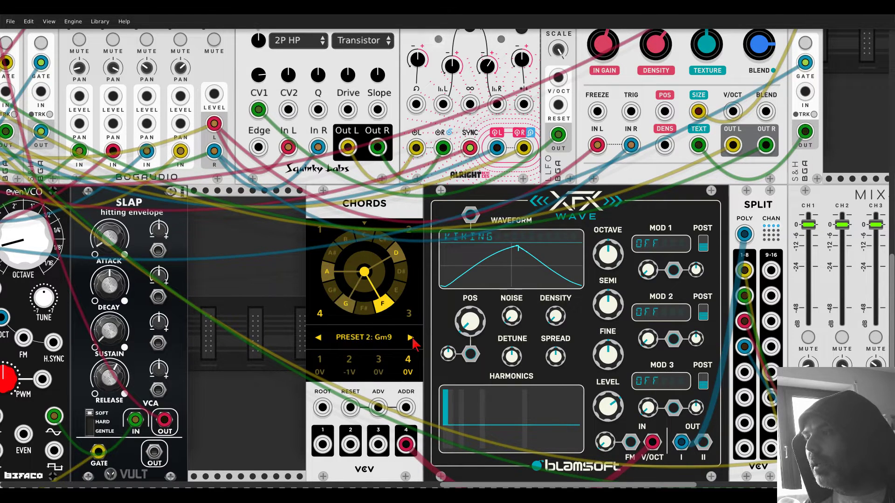
# Copy the Gm9 chord from preset 2 and paste it into preset 3 of the lower Chords module.
pyautogui.rightClick(366, 338)
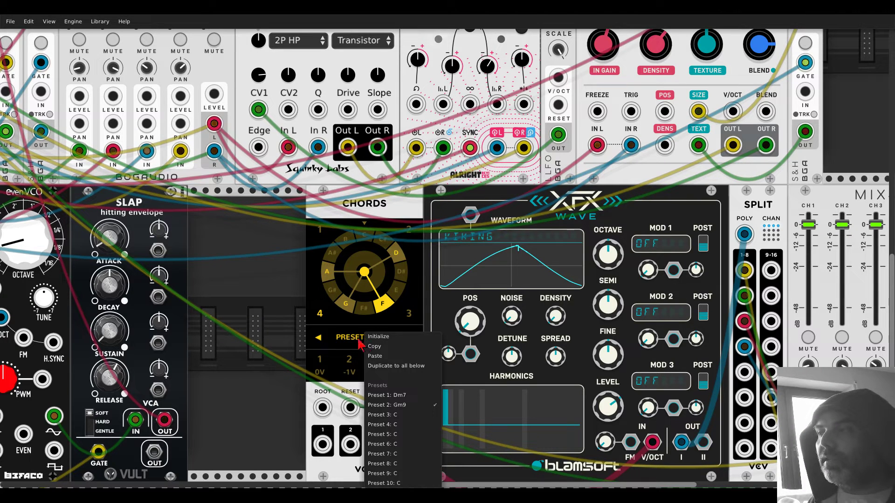
pyautogui.click(401, 354)
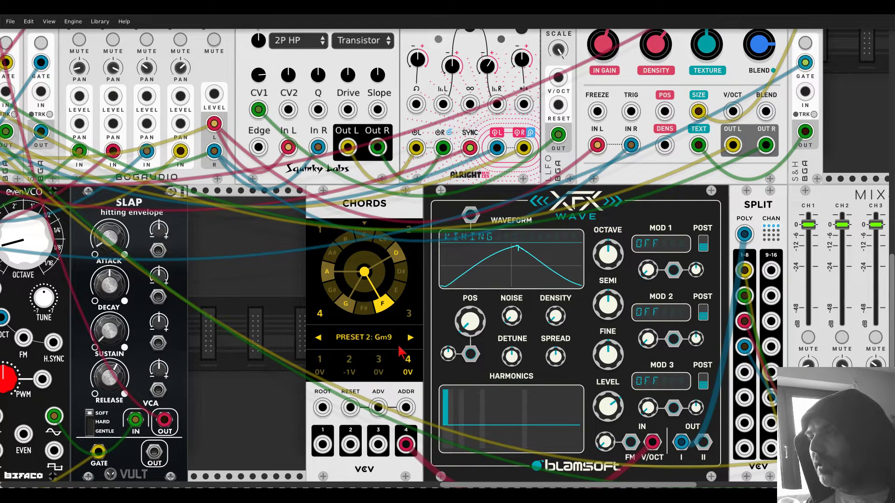
pyautogui.click(410, 338)
pyautogui.rightClick(368, 335)
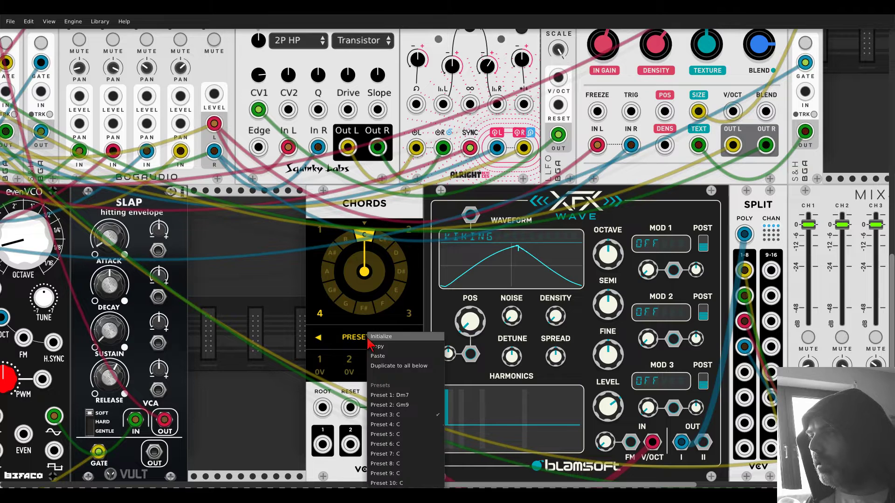
pyautogui.click(387, 356)
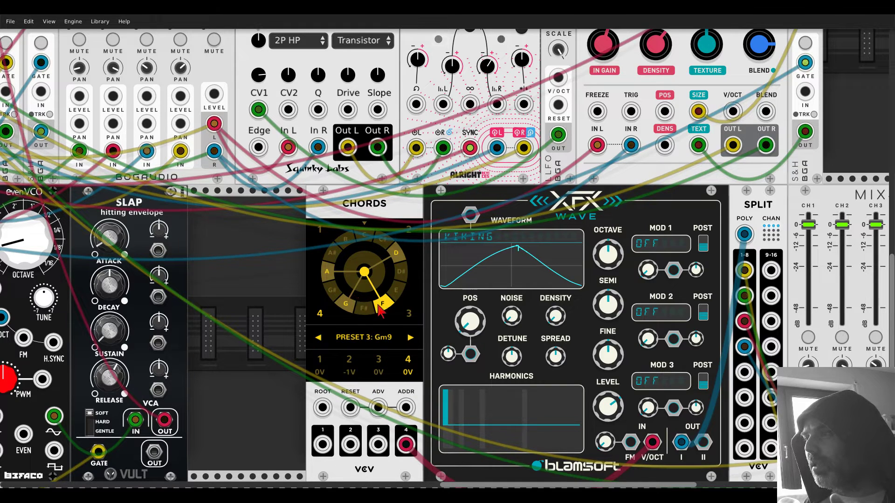
# Revoice preset 3 of the lower Chords module so that its first note is G and its second note is A#.
pyautogui.click(334, 293)
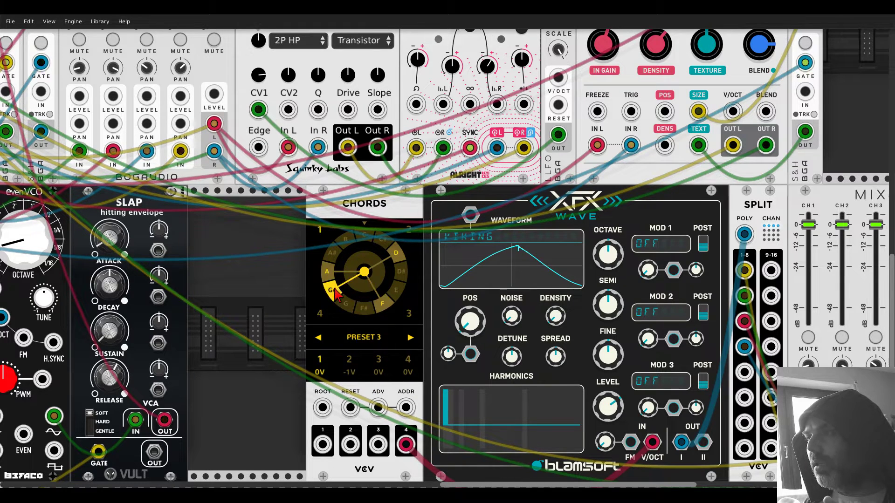
pyautogui.moveTo(334, 287); pyautogui.dragTo(344, 303)
pyautogui.moveTo(330, 271); pyautogui.dragTo(329, 251)
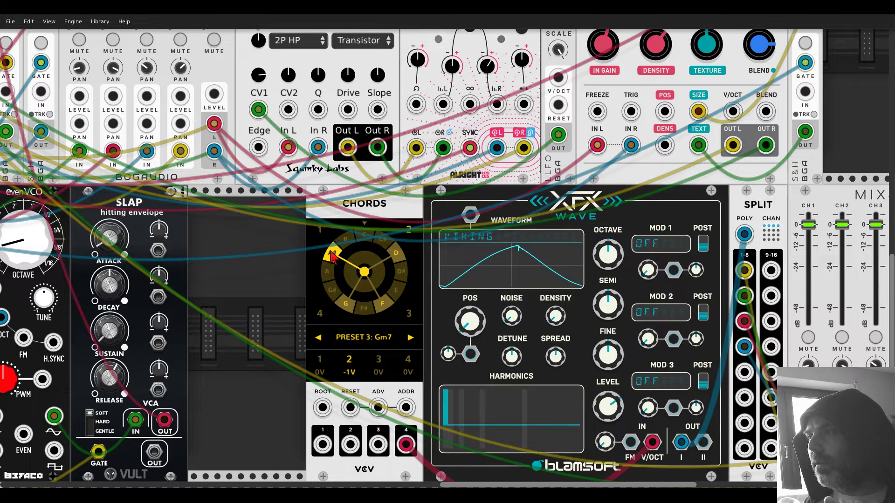
# Change the first note of preset 3 in the lower Chords module to A and audition presets 1 to 3.
pyautogui.moveTo(345, 303); pyautogui.dragTo(328, 271)
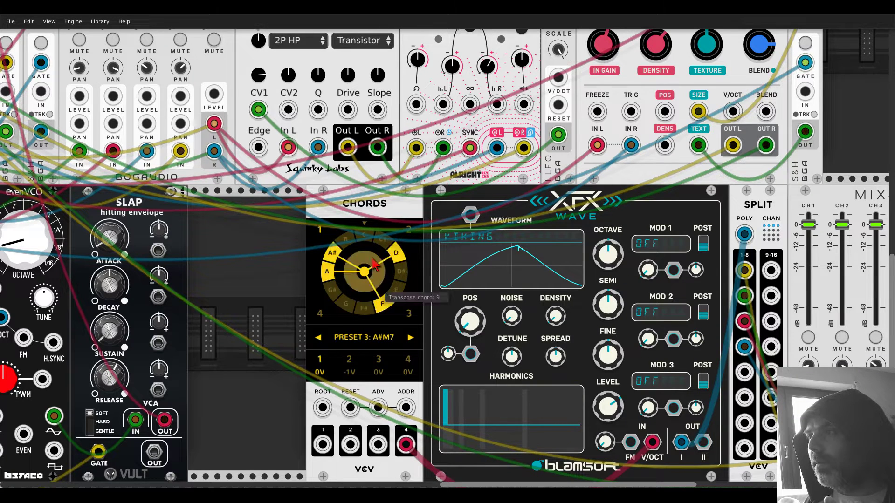
pyautogui.click(319, 338)
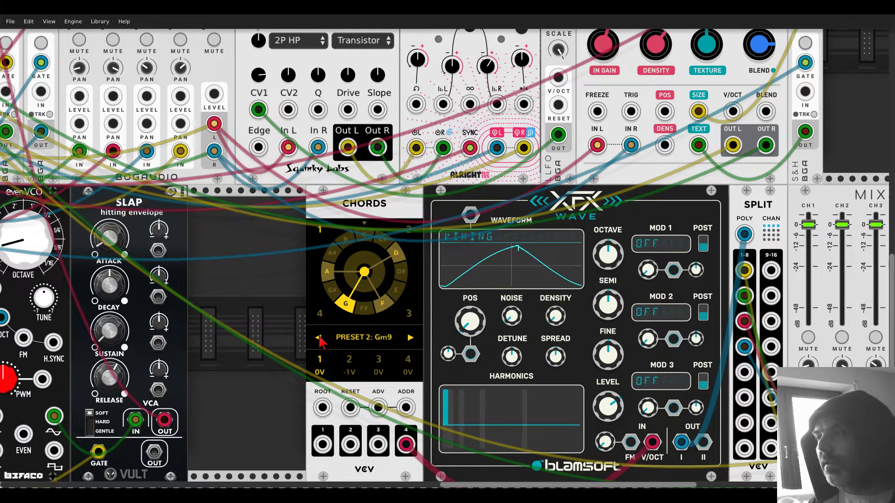
pyautogui.click(319, 338)
pyautogui.click(410, 338)
pyautogui.click(411, 339)
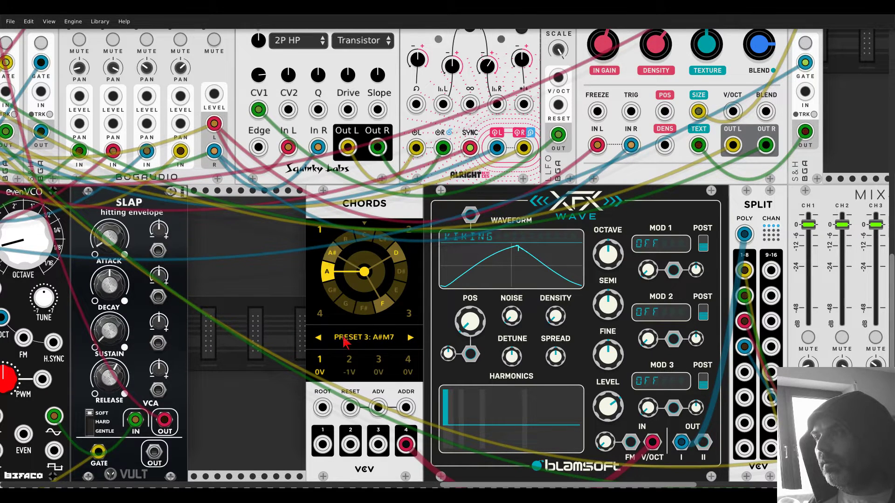
pyautogui.click(319, 339)
pyautogui.click(319, 338)
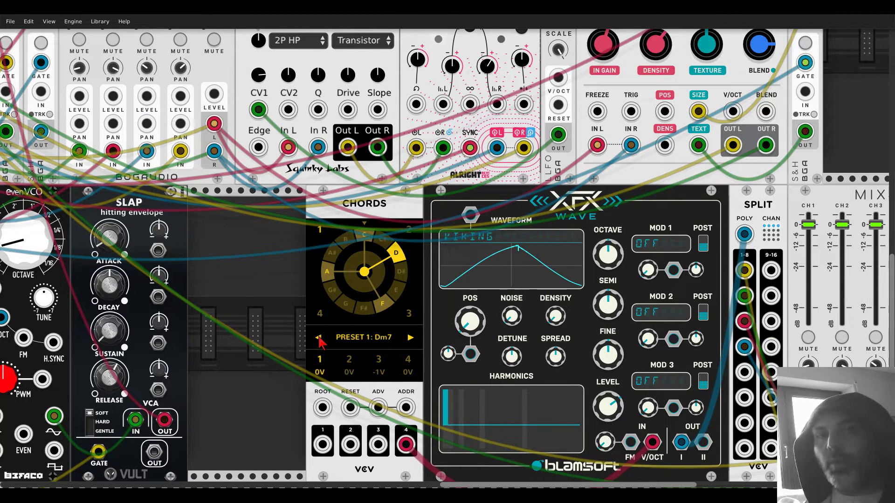
pyautogui.click(410, 338)
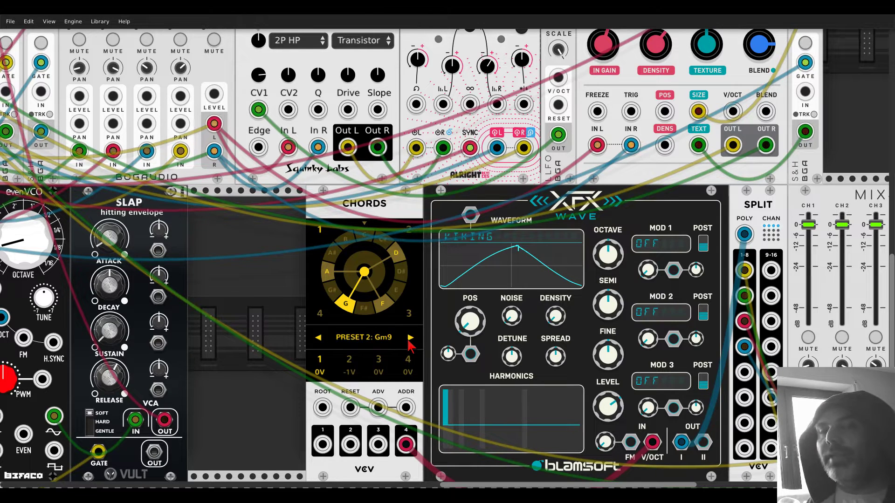
pyautogui.click(410, 338)
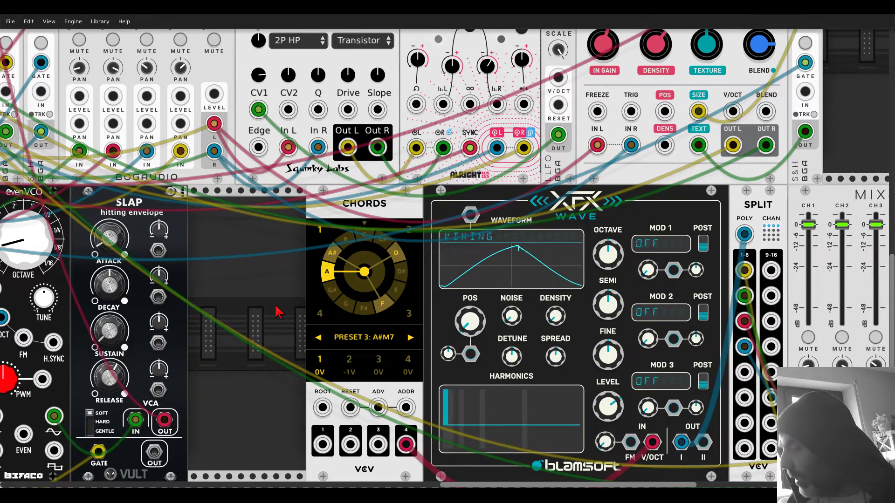
# Mute channel 2 on the second two-channel strip of the main mixer.
pyautogui.scroll(-3, 278, 311)
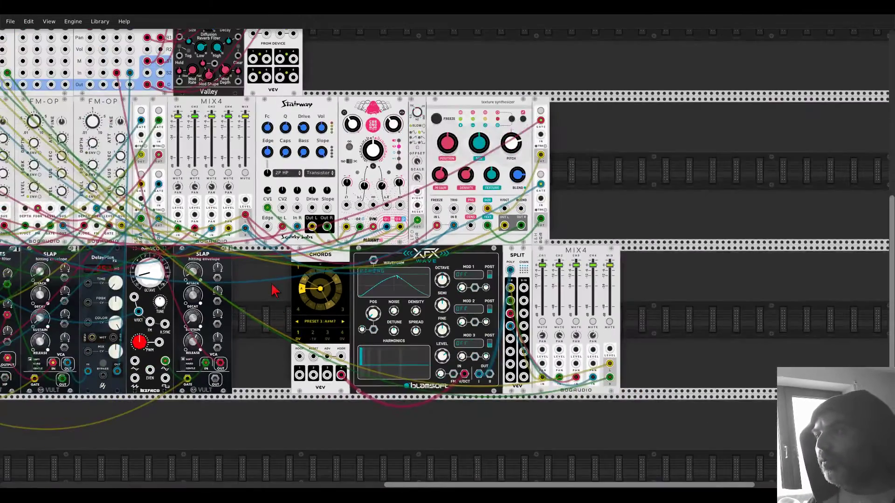
pyautogui.moveTo(272, 287); pyautogui.dragTo(829, 346)
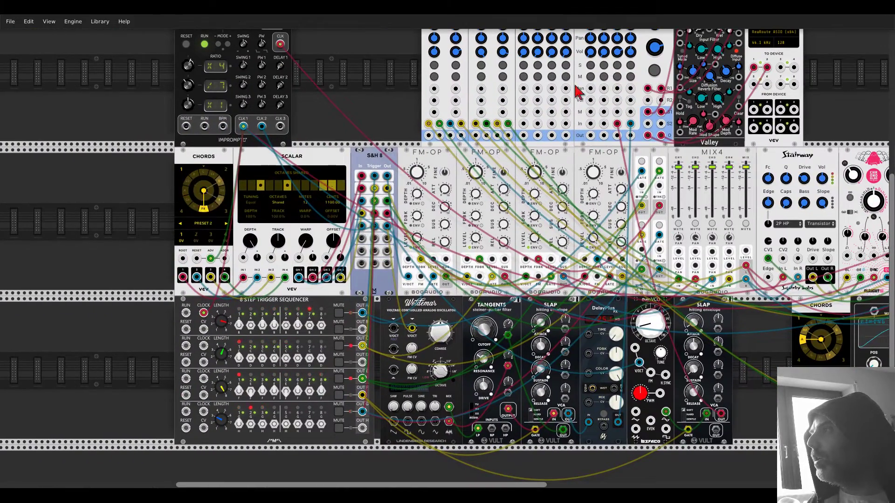
pyautogui.click(503, 76)
pyautogui.scroll(5, 176, 189)
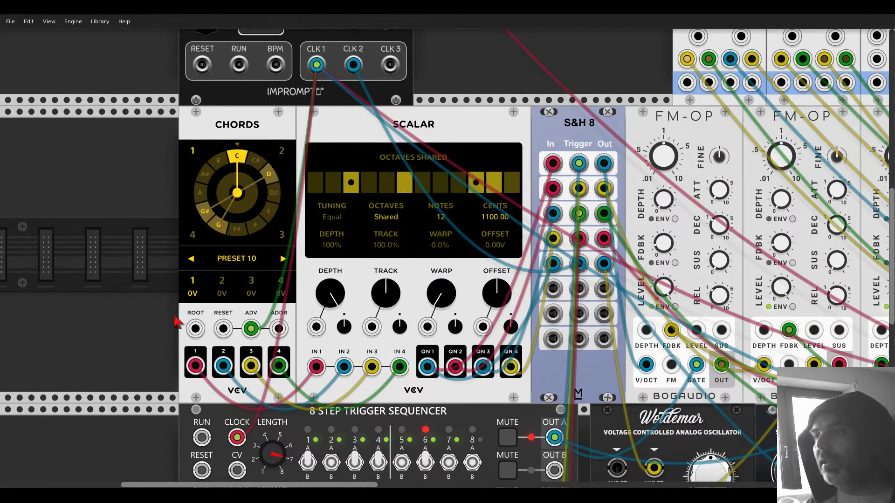
# Make room in front of the lower Chords module and add a Bogaudio ADDR-SEQ module directly beside it.
pyautogui.scroll(-5, 326, 279)
pyautogui.hscroll(8, 326, 280)
pyautogui.hscroll(10, 391, 258)
pyautogui.scroll(-2, 391, 257)
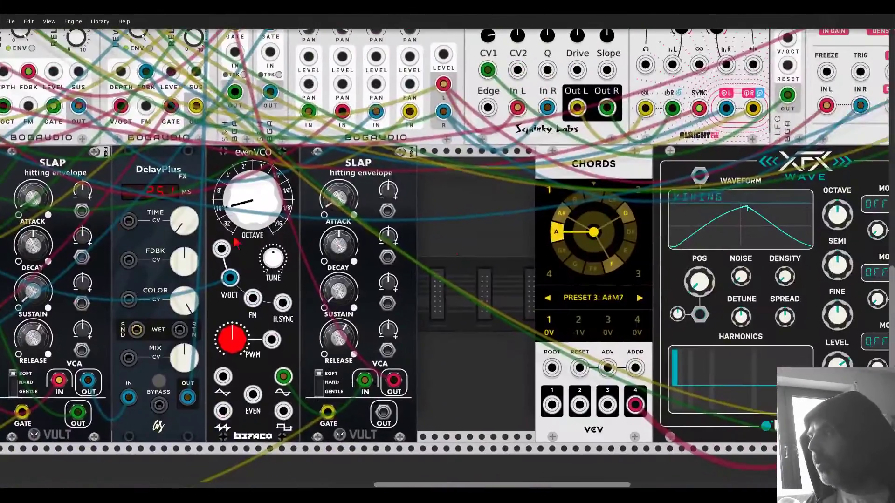
pyautogui.hscroll(4, 386, 199)
pyautogui.scroll(1, 385, 199)
pyautogui.moveTo(386, 200); pyautogui.dragTo(462, 201)
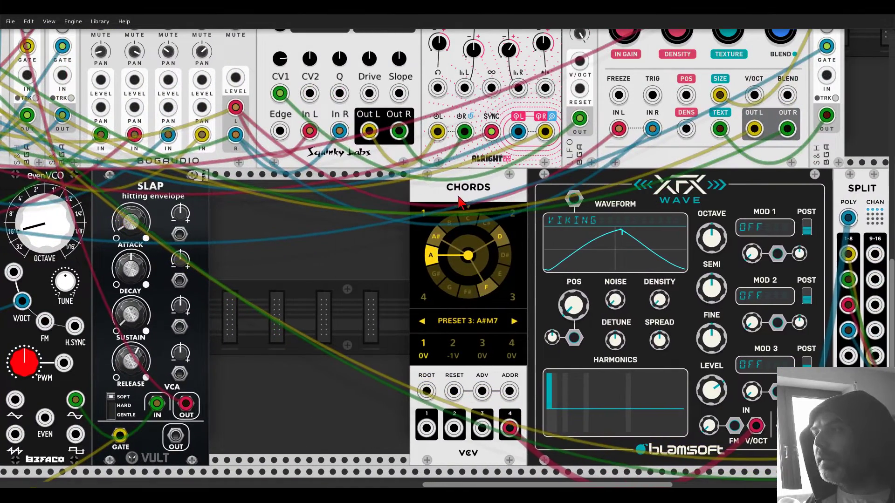
pyautogui.rightClick(395, 254)
pyautogui.write('addr')
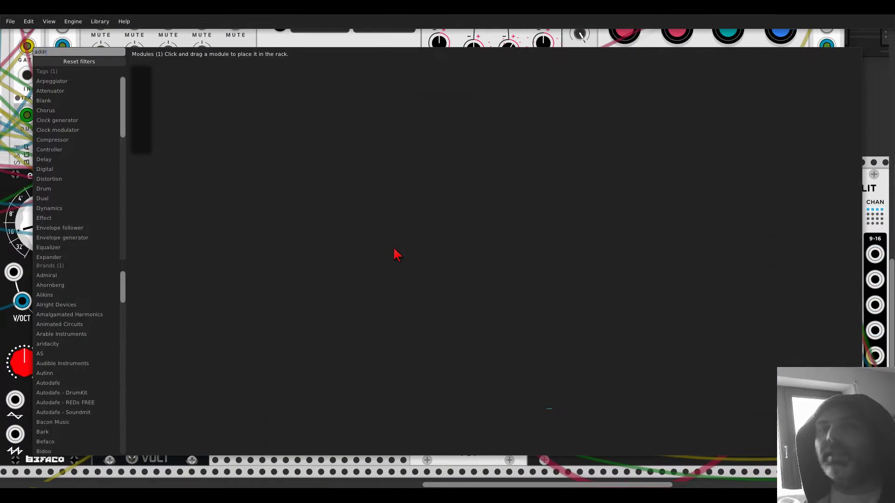
pyautogui.moveTo(144, 74); pyautogui.dragTo(396, 242)
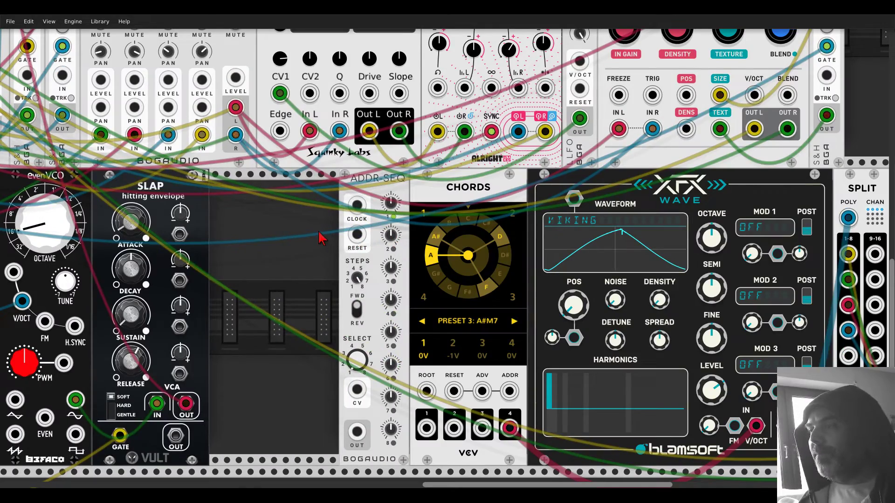
# Connect the CLK 2 output of Clocked to the ADDR-SEQ clock input and set ADDR-SEQ to 4 steps.
pyautogui.scroll(-1, 321, 239)
pyautogui.scroll(-2, 321, 239)
pyautogui.scroll(1, 289, 223)
pyautogui.scroll(-1, 694, 280)
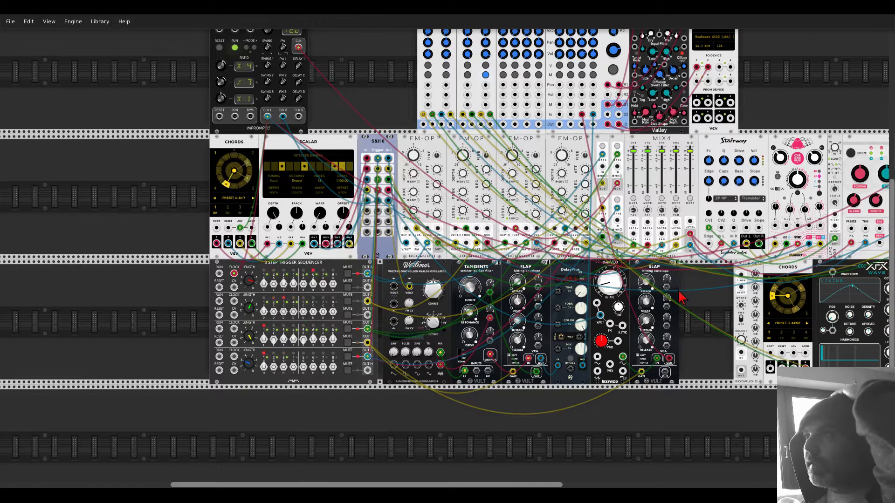
pyautogui.moveTo(742, 276); pyautogui.dragTo(282, 118)
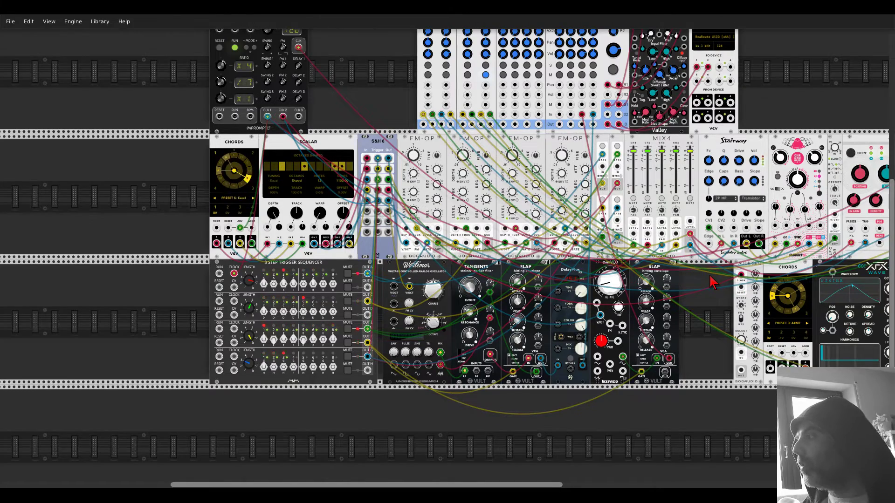
pyautogui.moveTo(740, 305); pyautogui.dragTo(380, 259)
pyautogui.scroll(3, 379, 259)
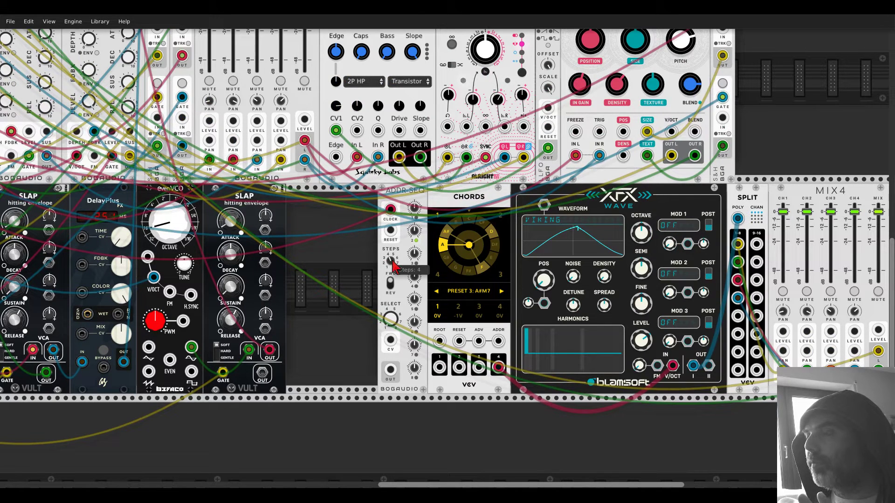
# Connect the ADDR-SEQ output to the ADDR input of the lower Chords module.
pyautogui.rightClick(403, 205)
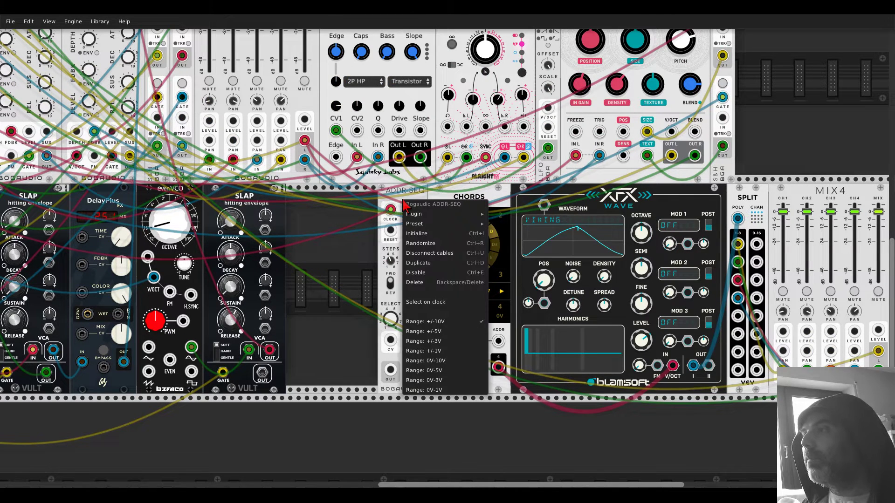
pyautogui.click(377, 204)
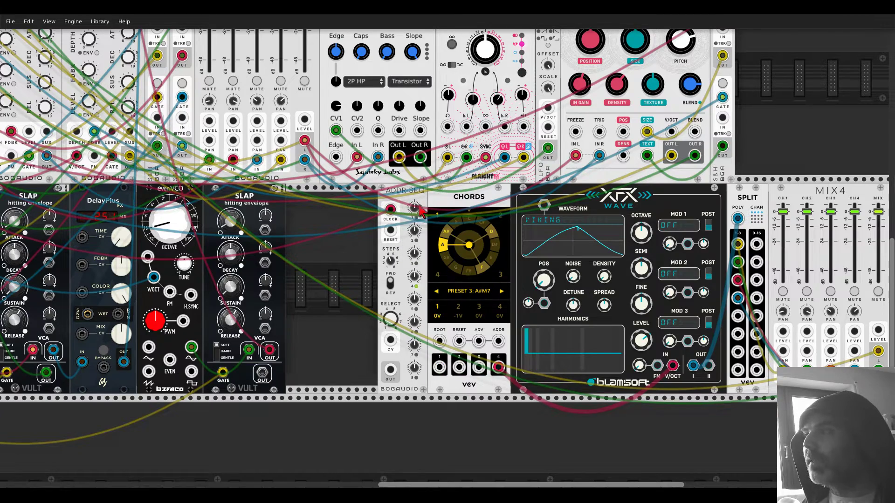
pyautogui.scroll(3, 399, 204)
pyautogui.hscroll(5, 410, 193)
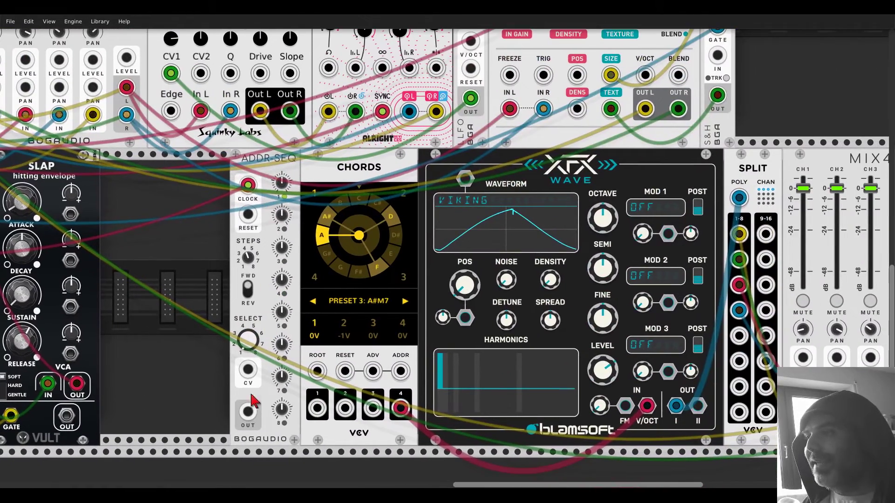
pyautogui.moveTo(247, 412); pyautogui.dragTo(400, 372)
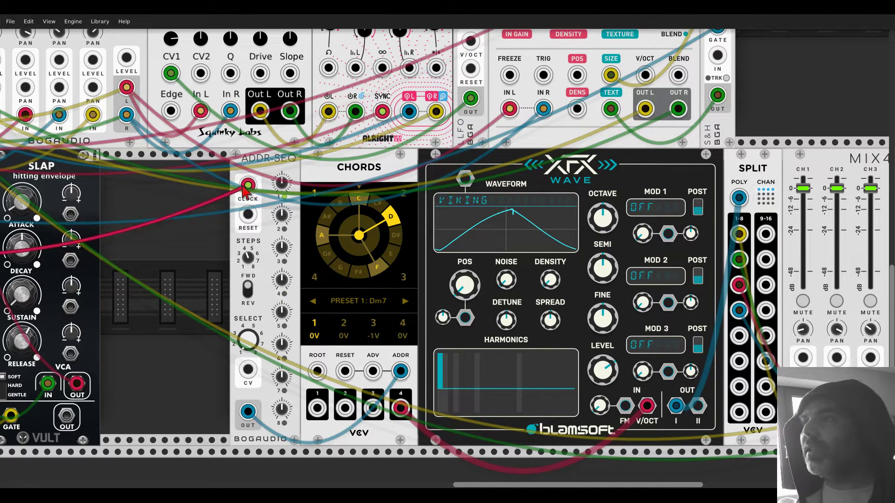
# Unplug the ADDR-SEQ clock and tune steps 3 and 4 to recall Chords presets 3 and 2, with step 4 at 1.4882 V.
pyautogui.moveTo(247, 187); pyautogui.dragTo(210, 334)
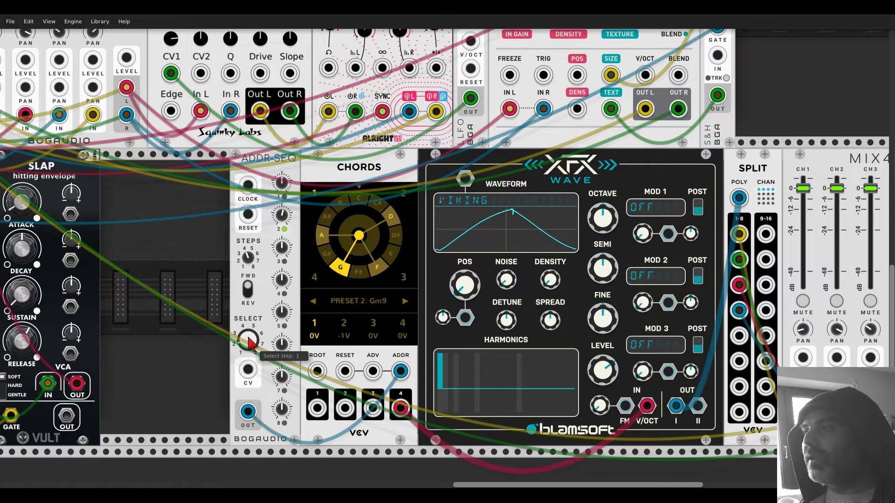
pyautogui.moveTo(248, 337); pyautogui.dragTo(247, 334)
pyautogui.moveTo(279, 249); pyautogui.dragTo(279, 233)
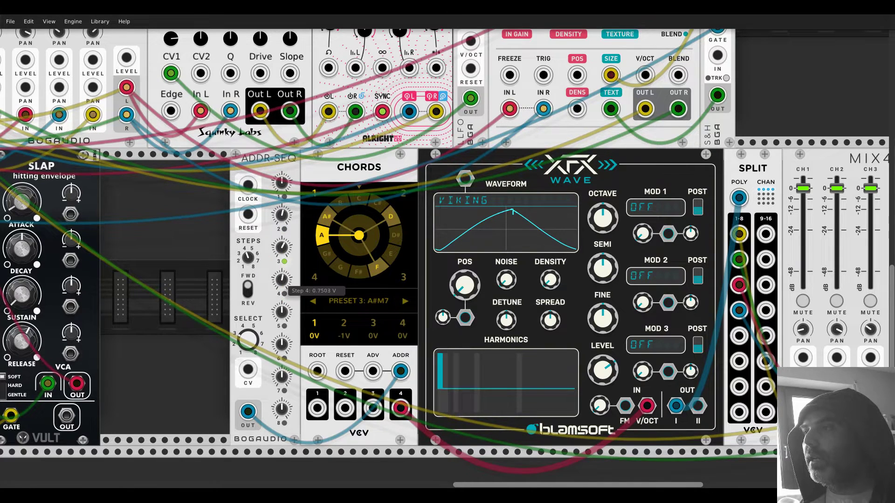
pyautogui.moveTo(282, 280); pyautogui.dragTo(282, 275)
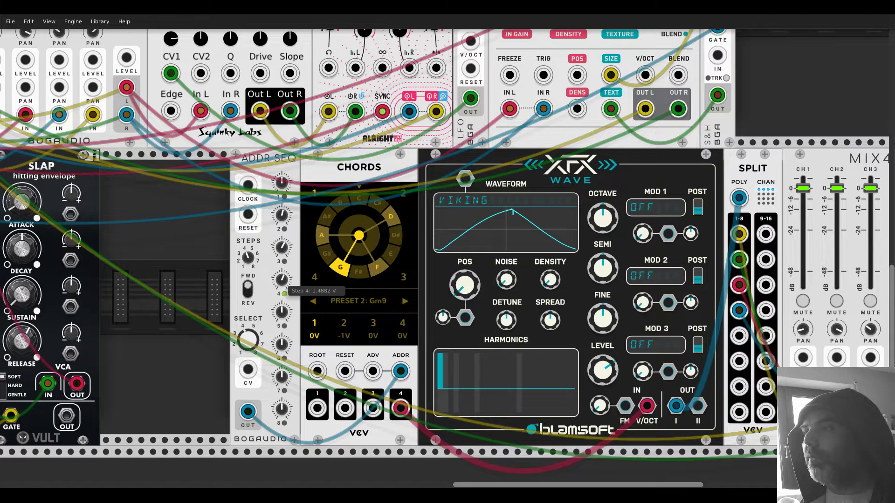
pyautogui.moveTo(255, 339); pyautogui.dragTo(256, 343)
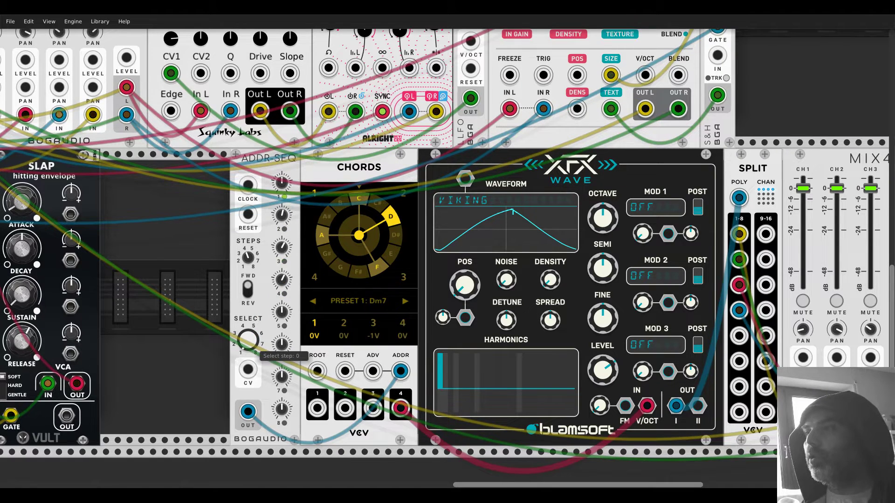
# Connect the RESET output of Clocked to the RESET input of the upper Chords module.
pyautogui.scroll(-3, 212, 233)
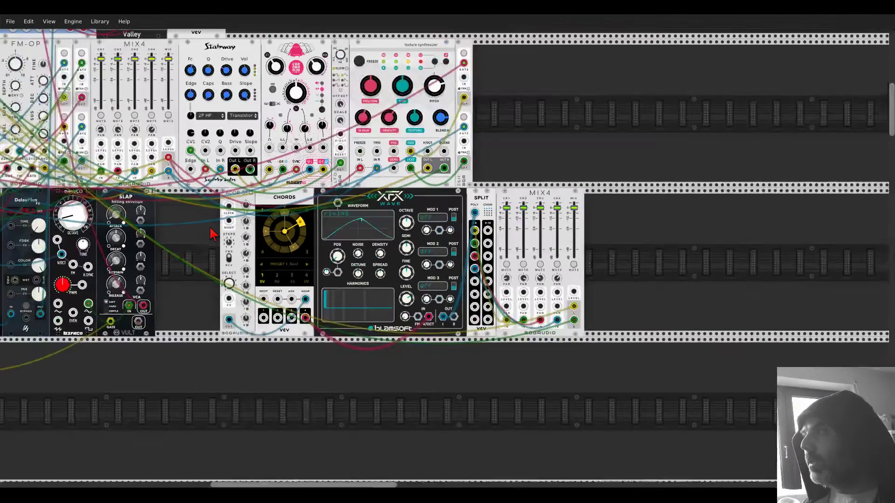
pyautogui.moveTo(219, 229); pyautogui.dragTo(834, 396)
pyautogui.moveTo(233, 317); pyautogui.dragTo(223, 185)
pyautogui.scroll(-2, 186, 233)
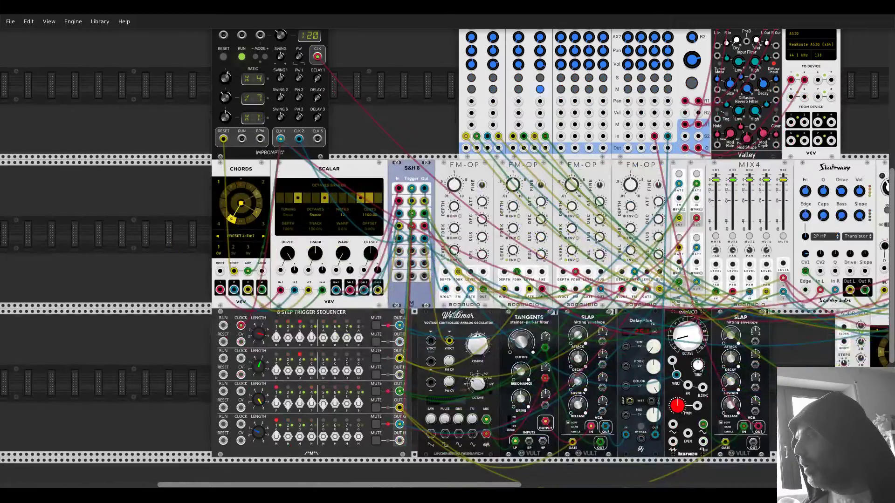
# Reconnect the ADDR-SEQ clock to CLK 2 on Clocked, and patch Clocked's RESET to ADDR-SEQ and the lower Chords module.
pyautogui.moveTo(843, 326); pyautogui.dragTo(317, 139)
pyautogui.hscroll(3, 764, 322)
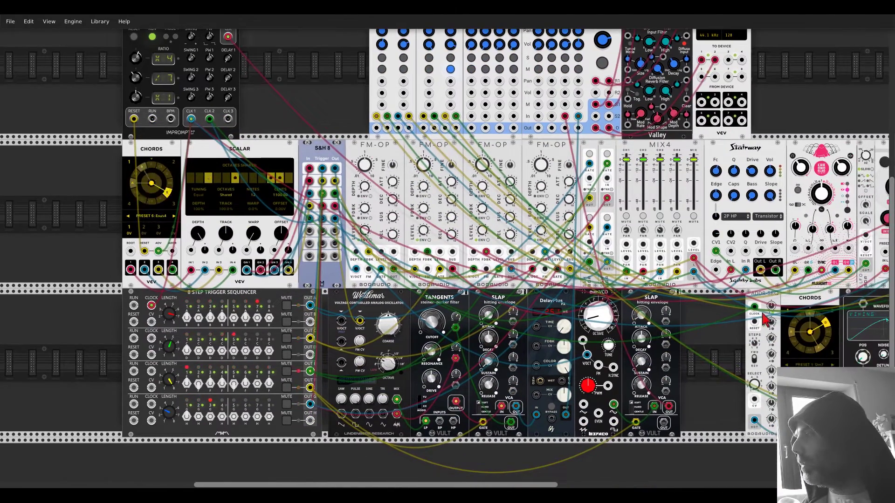
pyautogui.moveTo(753, 321); pyautogui.dragTo(134, 118)
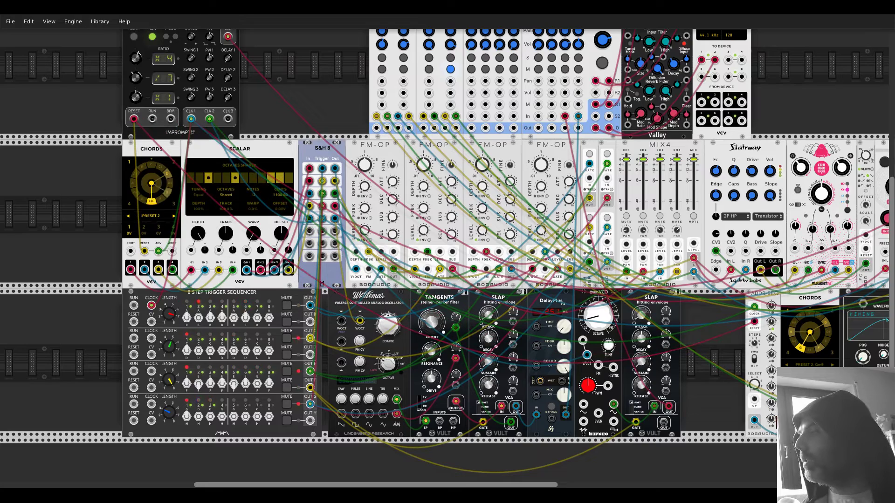
pyautogui.moveTo(803, 400); pyautogui.dragTo(132, 120)
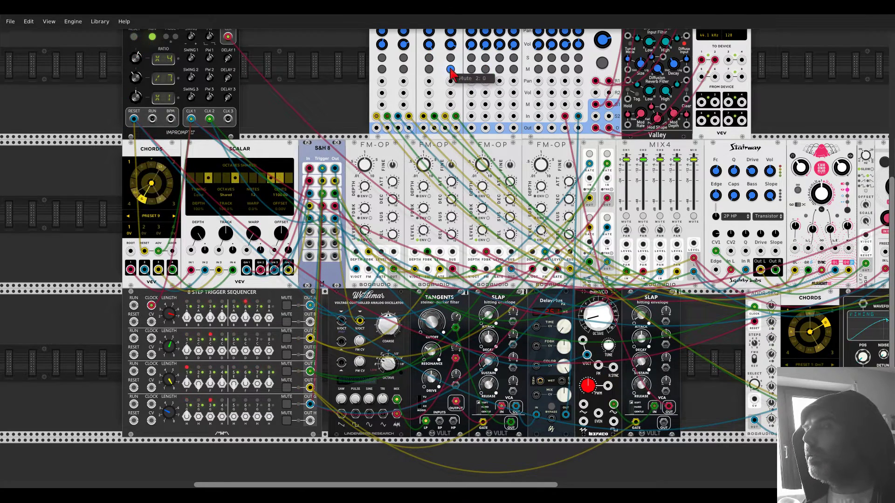
# Raise the waveform position on XFX Wave and fine-tune the volume of channel 2 on the mixer's second two-channel strip.
pyautogui.hscroll(10, 465, 96)
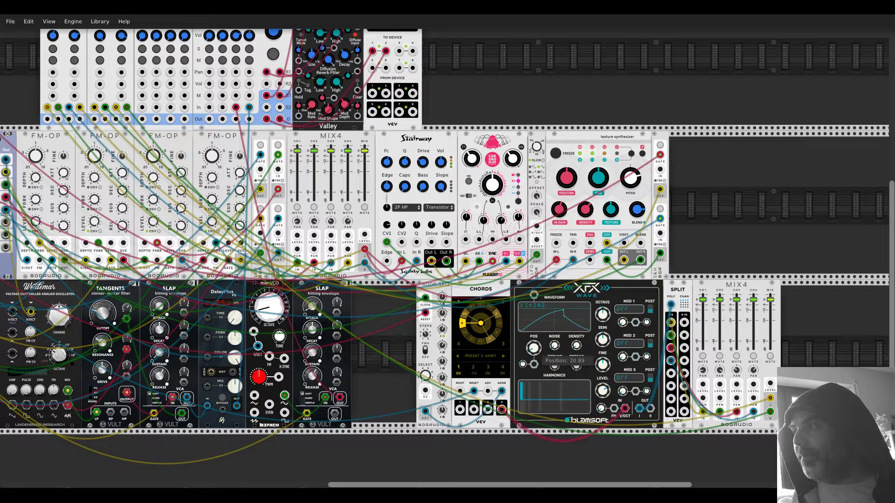
pyautogui.moveTo(533, 348); pyautogui.dragTo(533, 331)
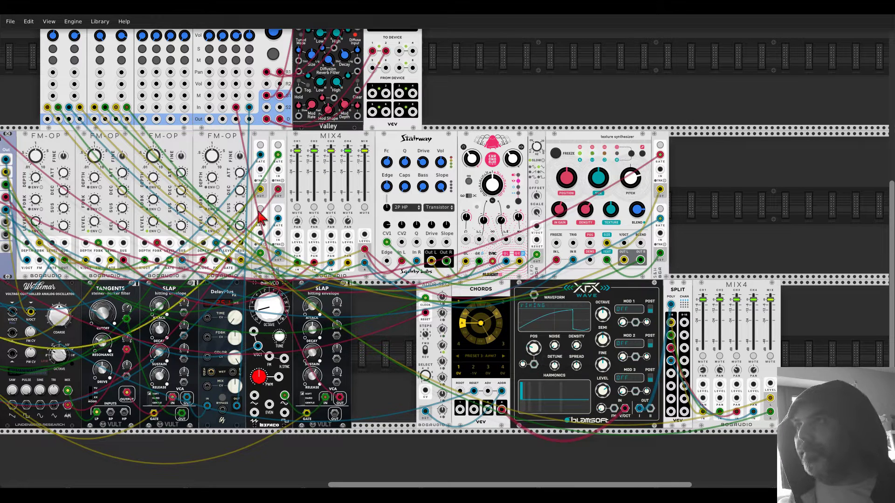
pyautogui.moveTo(122, 36); pyautogui.dragTo(122, 35)
# Add a Bogaudio SLEW module between the SLAP envelope and ADDR-SEQ in the lower row.
pyautogui.moveTo(479, 79); pyautogui.dragTo(685, 194)
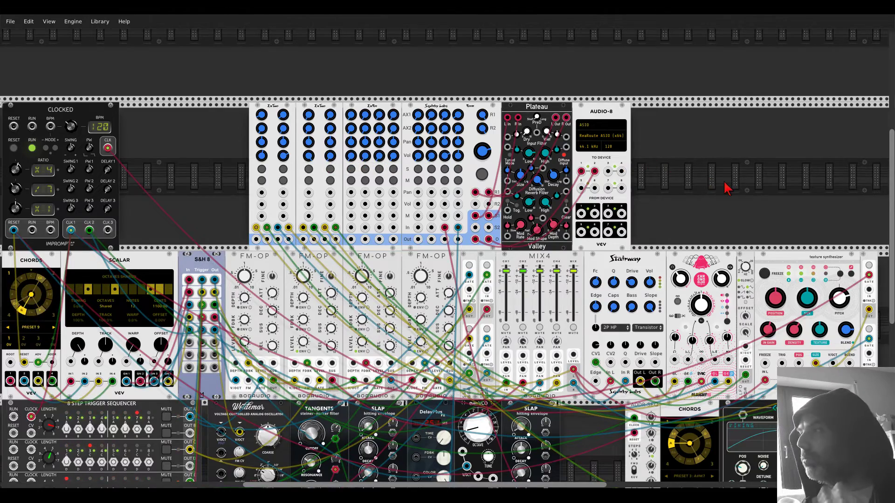
pyautogui.scroll(-5, 727, 189)
pyautogui.hscroll(10, 727, 189)
pyautogui.moveTo(545, 193); pyautogui.dragTo(639, 167)
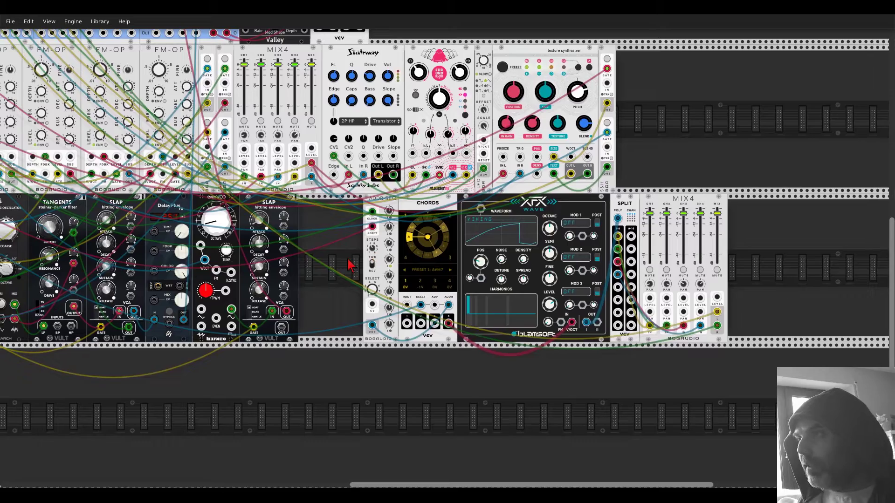
pyautogui.rightClick(349, 264)
pyautogui.write('slew')
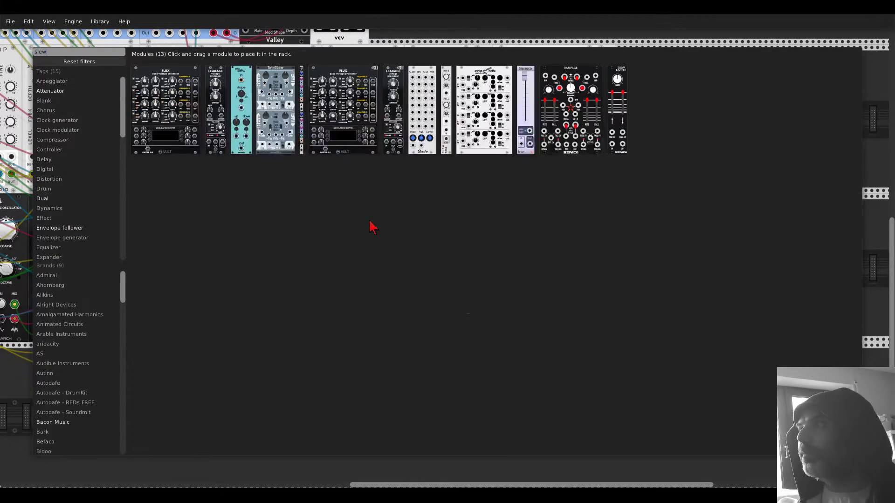
pyautogui.moveTo(447, 71); pyautogui.dragTo(394, 212)
pyautogui.scroll(5, 393, 215)
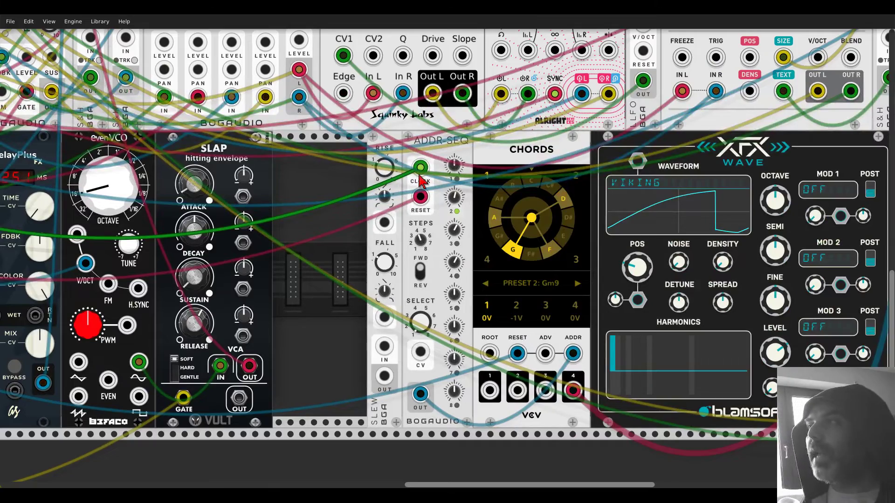
# Patch the ADDR-SEQ clock signal into the SLEW input and add a VCV Scope module in the empty row below.
pyautogui.moveTo(421, 172); pyautogui.dragTo(384, 346)
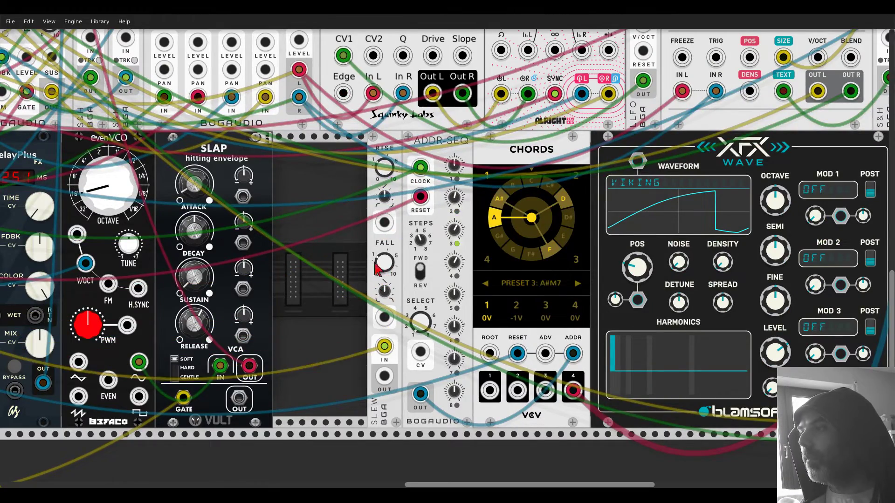
pyautogui.scroll(-5, 418, 357)
pyautogui.rightClick(417, 357)
pyautogui.write('scope')
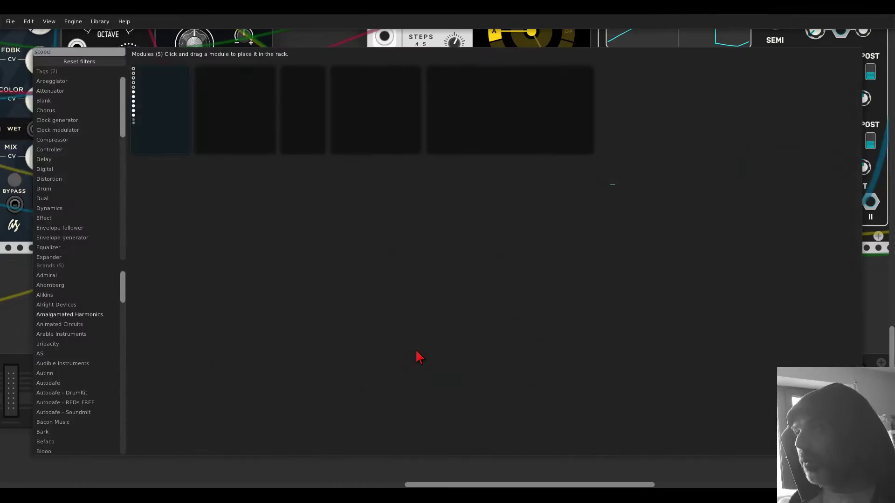
pyautogui.click(298, 111)
pyautogui.scroll(-1, 359, 148)
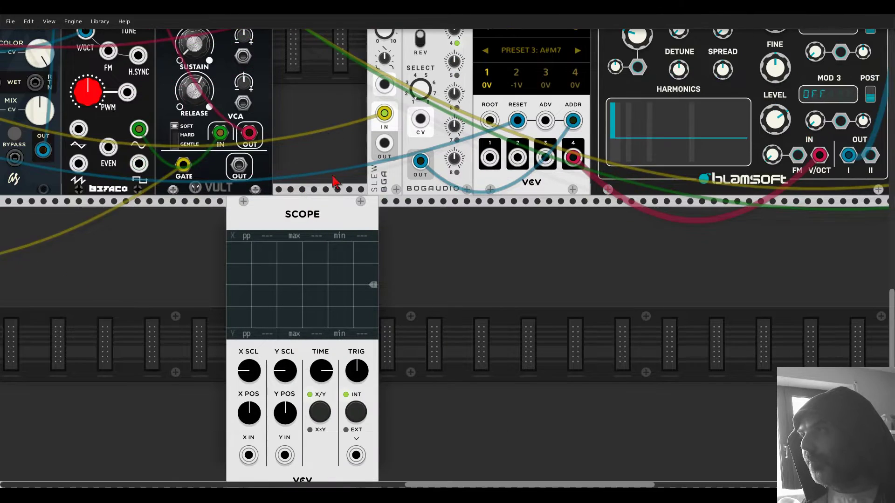
# Patch the ADDR-SEQ clock signal into the Scope's X input and adjust the Scope's time scale.
pyautogui.scroll(-1, 359, 148)
pyautogui.scroll(3, 359, 148)
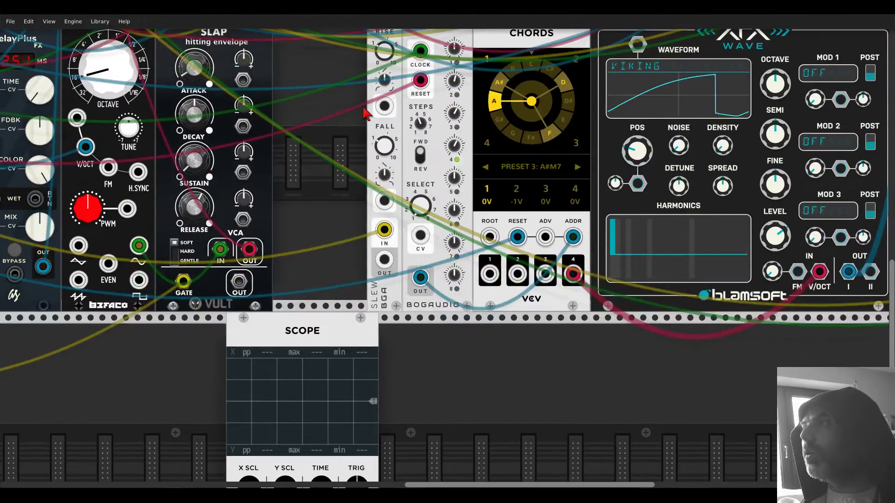
pyautogui.scroll(-2, 366, 116)
pyautogui.scroll(3, 362, 133)
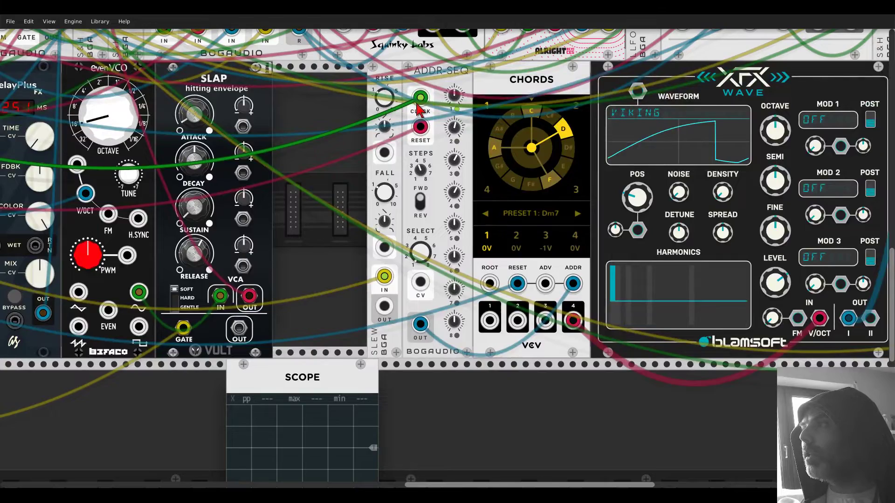
pyautogui.moveTo(421, 99); pyautogui.dragTo(326, 329)
pyautogui.scroll(-4, 358, 200)
pyautogui.scroll(-3, 358, 201)
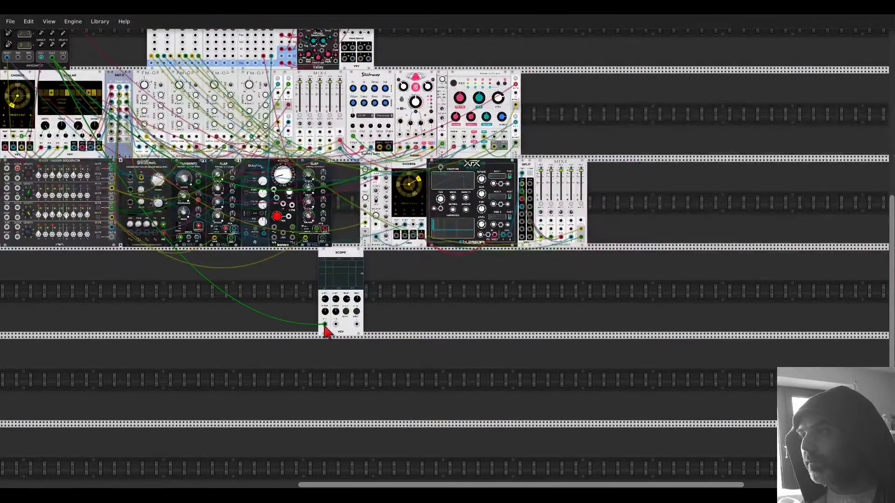
pyautogui.scroll(4, 321, 319)
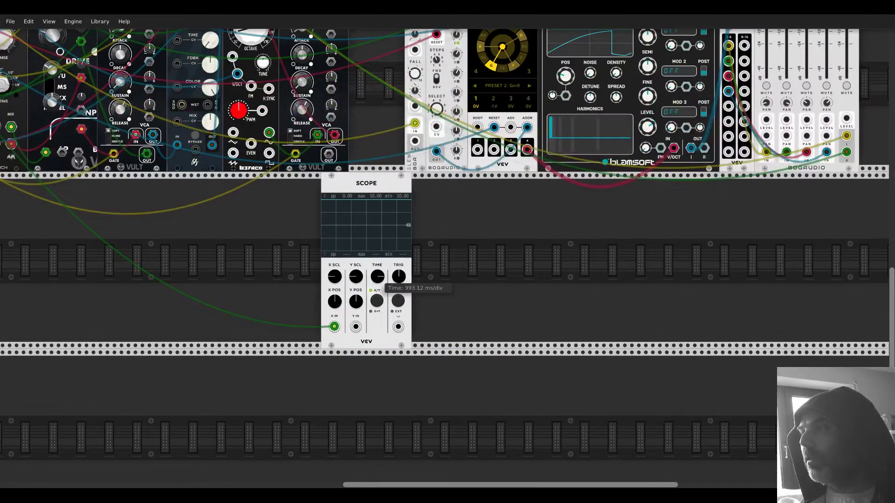
pyautogui.moveTo(377, 277); pyautogui.dragTo(378, 263)
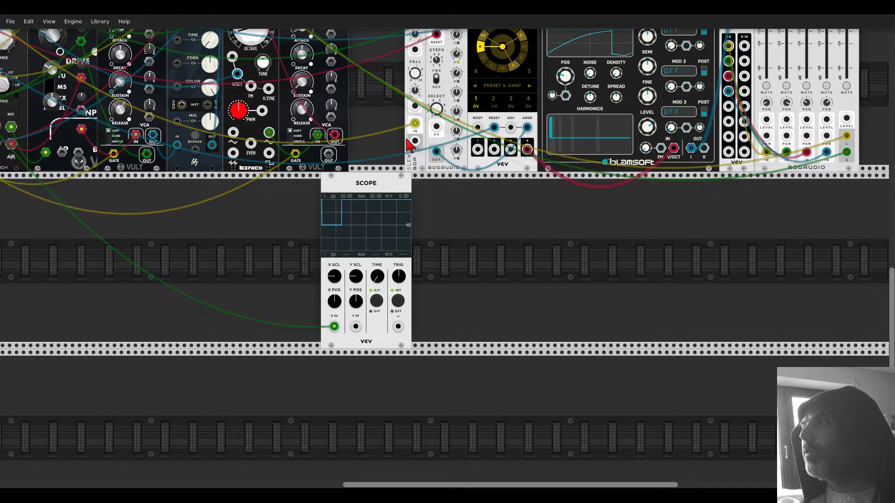
# Patch the SLEW output into the Scope's Y input and adjust the SLEW rise time against the clock pulse.
pyautogui.moveTo(415, 141)
pyautogui.mouseDown()
pyautogui.moveTo(372, 316)
pyautogui.moveTo(356, 327)
pyautogui.mouseUp()
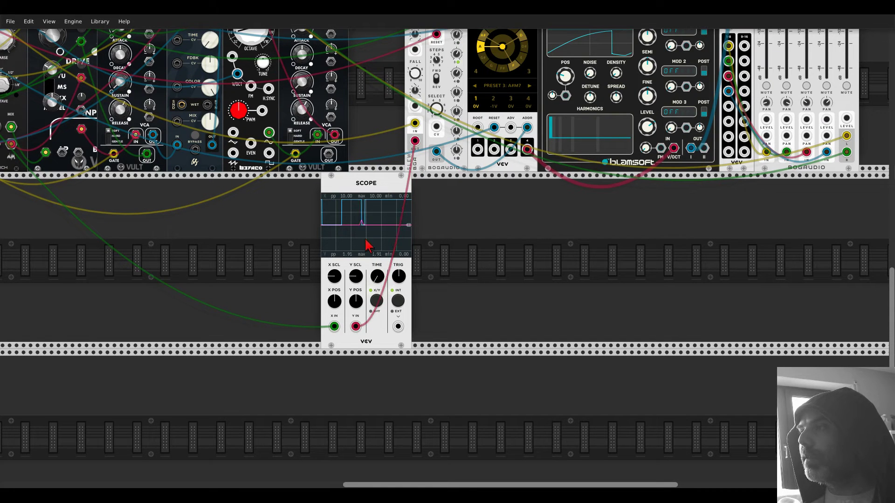
pyautogui.scroll(3, 416, 210)
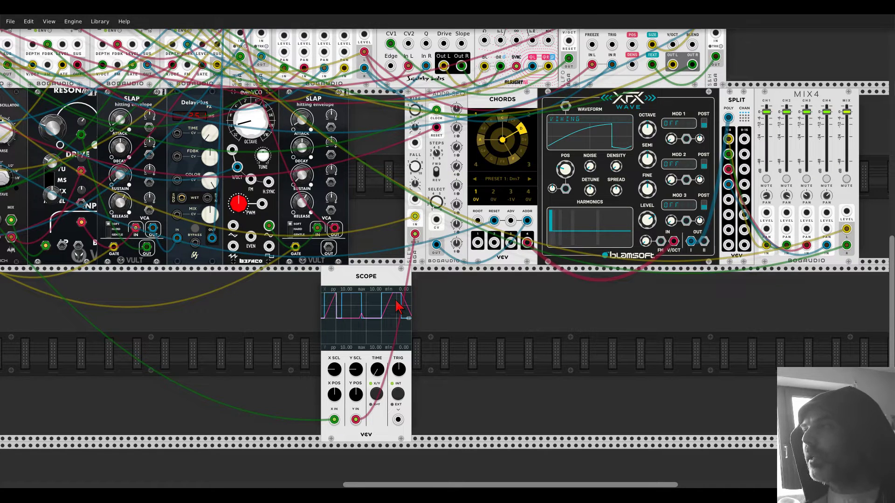
pyautogui.scroll(2, 383, 192)
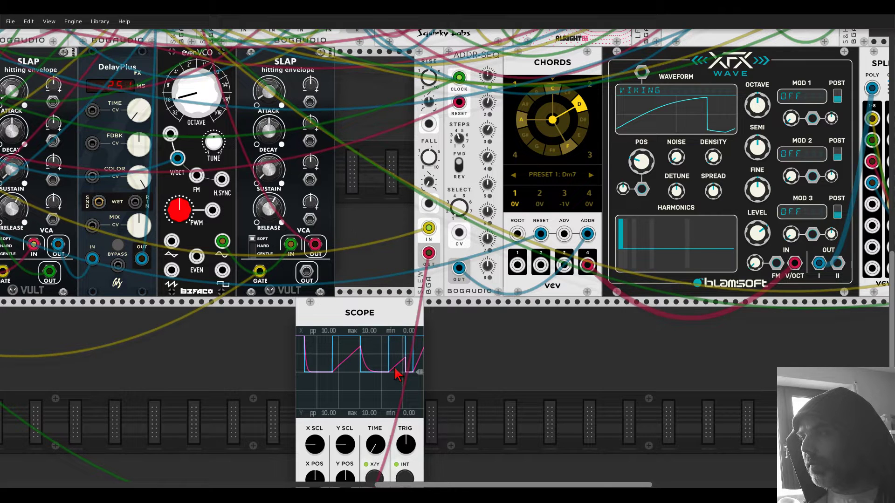
pyautogui.moveTo(424, 82); pyautogui.dragTo(425, 82)
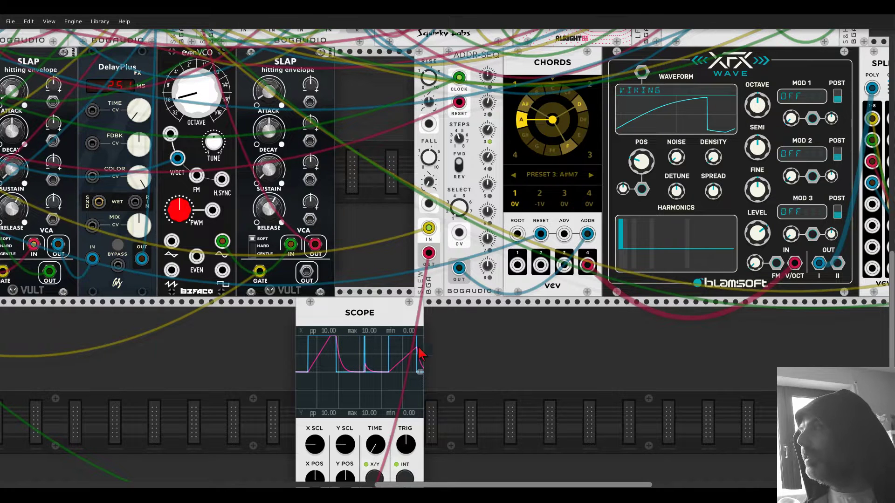
# Connect the SLEW output to the position CV input of XFX Wave and delete the Scope module.
pyautogui.moveTo(634, 341); pyautogui.dragTo(419, 331)
pyautogui.moveTo(424, 188); pyautogui.dragTo(211, 251)
pyautogui.rightClick(172, 310)
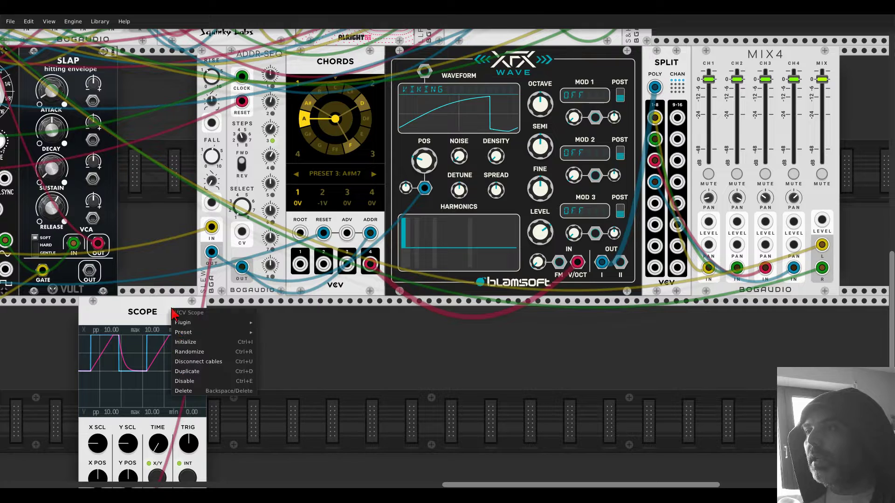
pyautogui.click(188, 394)
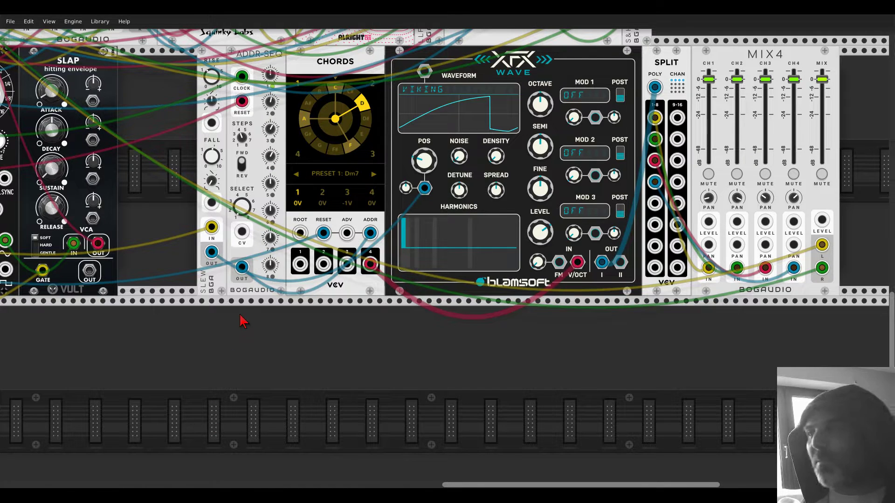
# Adjust the amount of CV modulation applied to the XFX Wave waveform position.
pyautogui.hscroll(2, 368, 326)
pyautogui.scroll(1, 368, 326)
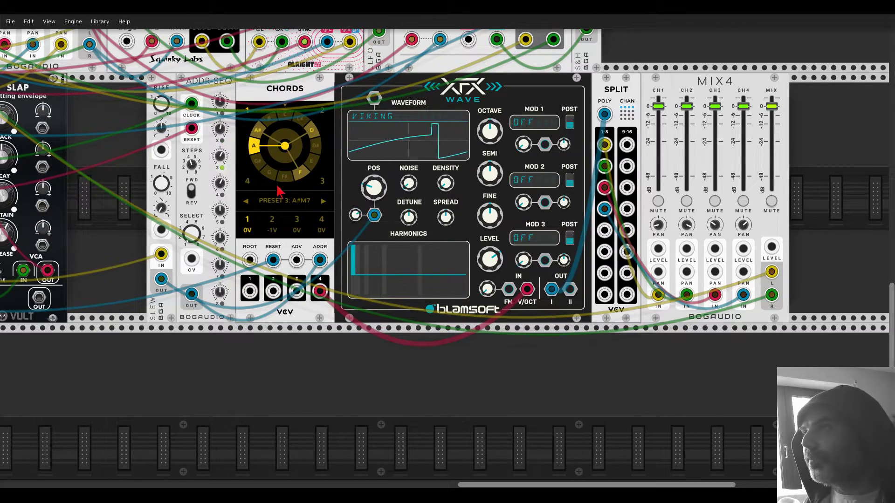
pyautogui.scroll(-5, 278, 191)
pyautogui.scroll(2, 257, 217)
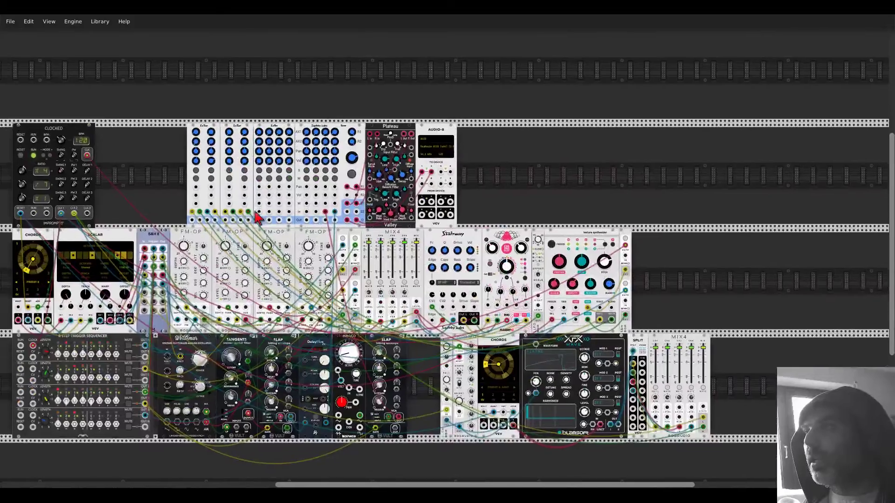
pyautogui.scroll(3, 256, 217)
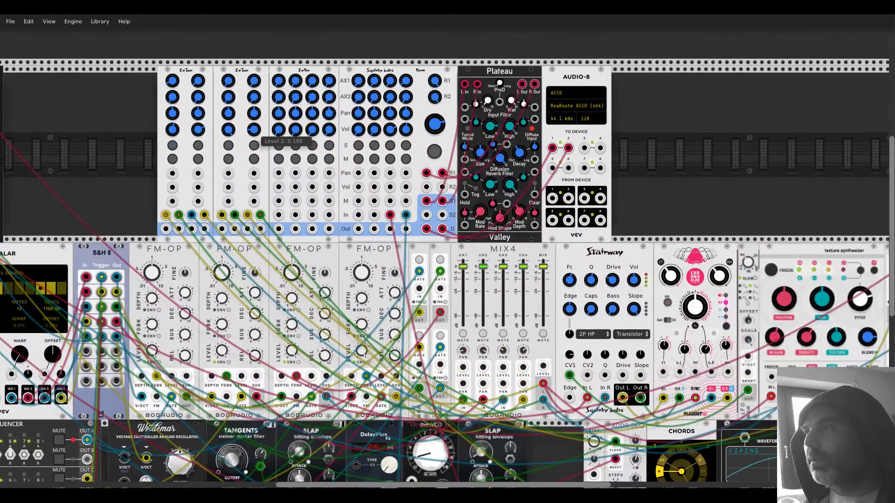
pyautogui.moveTo(731, 212); pyautogui.dragTo(551, 74)
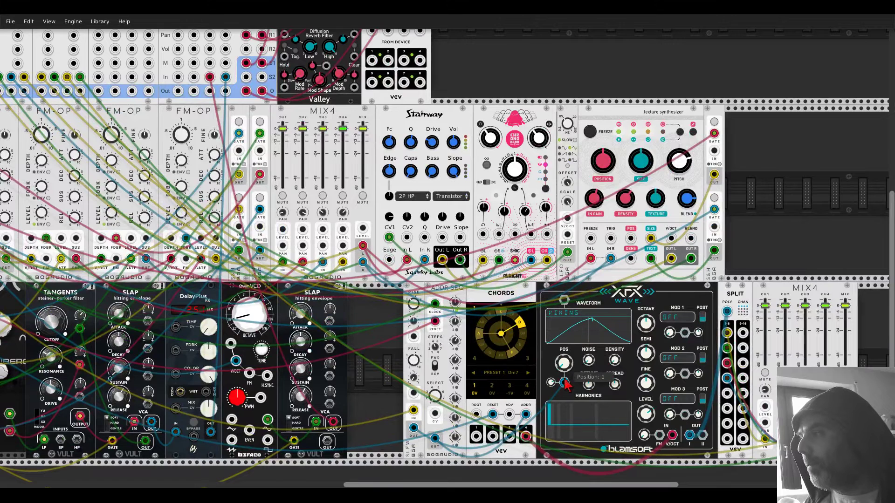
pyautogui.moveTo(552, 383); pyautogui.dragTo(552, 373)
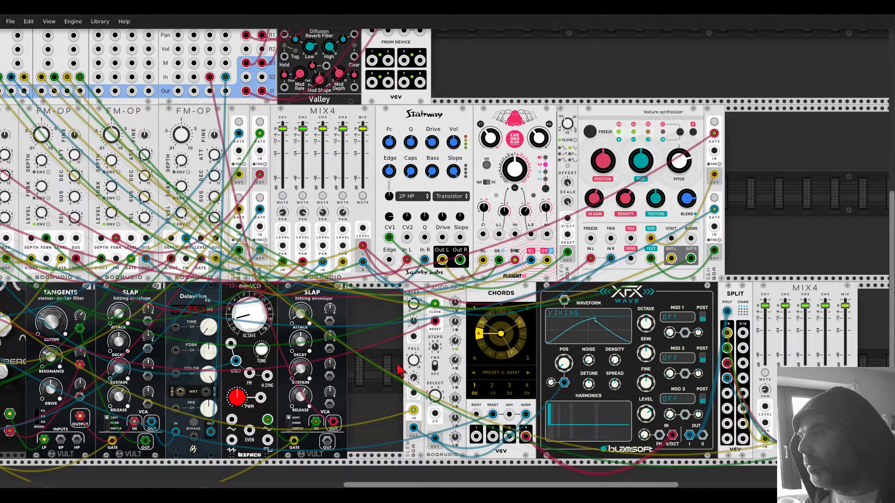
# Adjust the SLEW module's rise time and lengthen its fall time to about 5.49 s.
pyautogui.moveTo(418, 370); pyautogui.dragTo(418, 364)
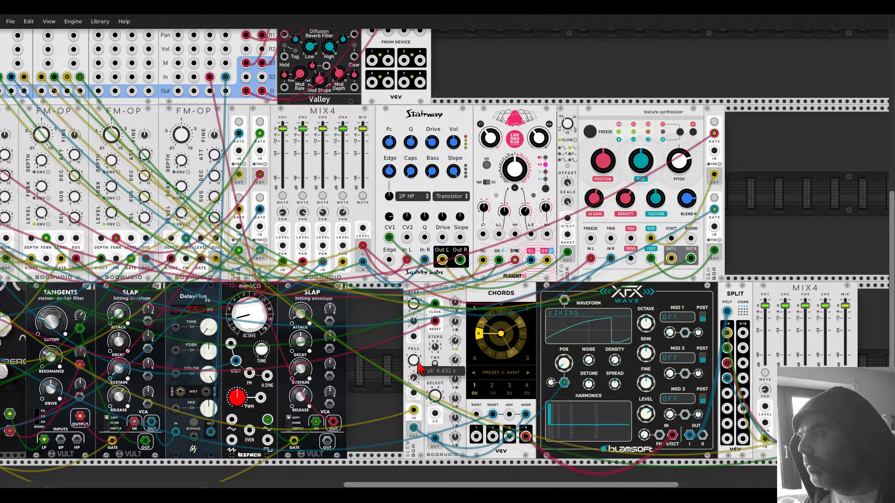
pyautogui.moveTo(413, 303); pyautogui.dragTo(413, 297)
pyautogui.moveTo(413, 360); pyautogui.dragTo(413, 355)
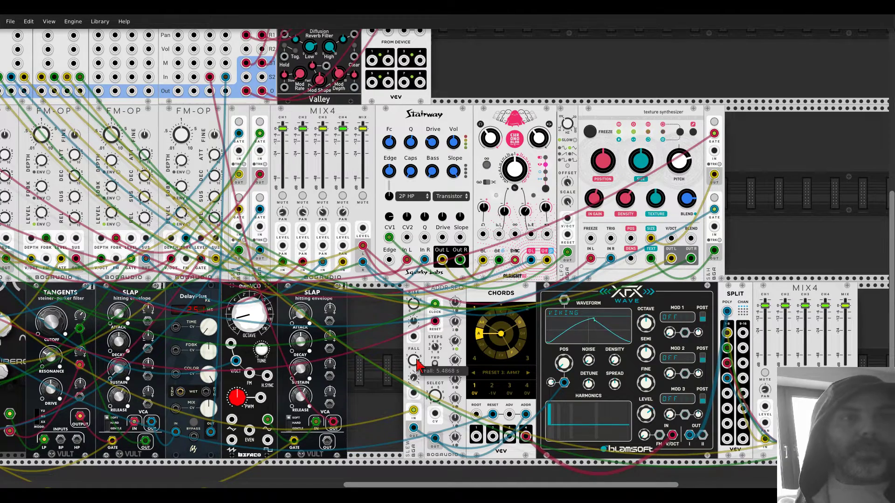
# While soloing channel 2 on the mixer's second two-channel strip, raise its AX1 send to 1 and lower its volume to about 0.09.
pyautogui.scroll(-4, 417, 366)
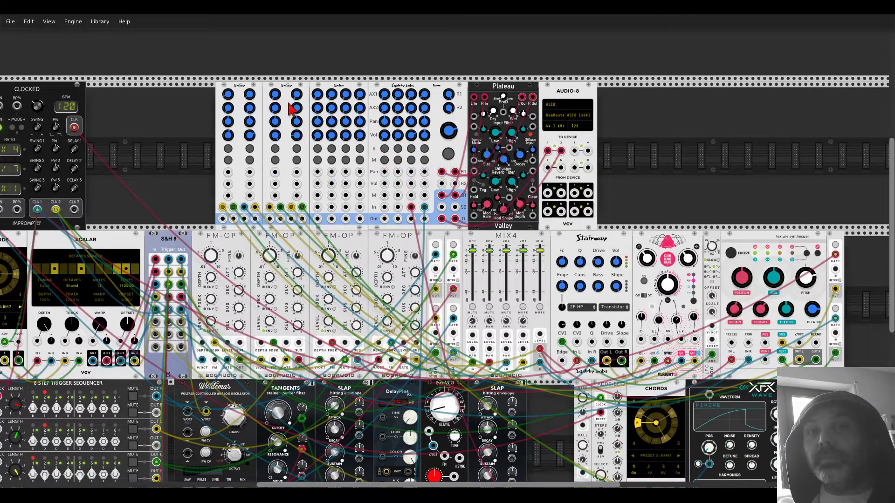
pyautogui.click(296, 148)
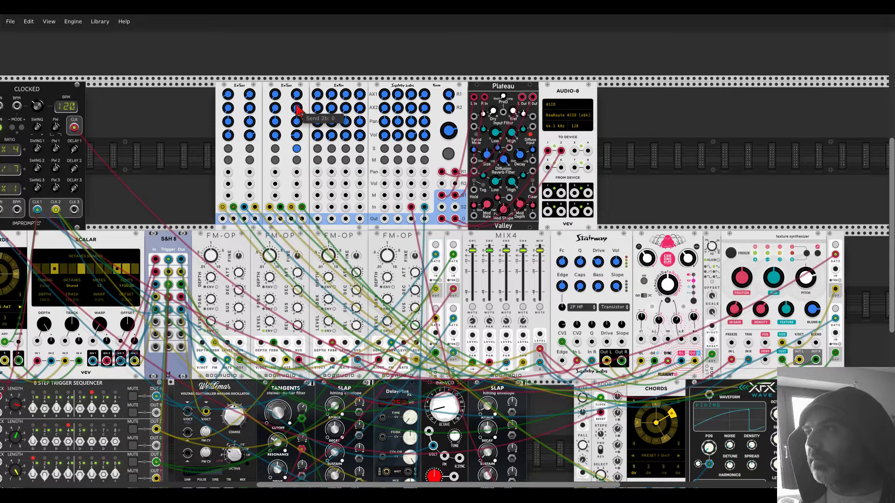
pyautogui.moveTo(297, 107); pyautogui.dragTo(296, 104)
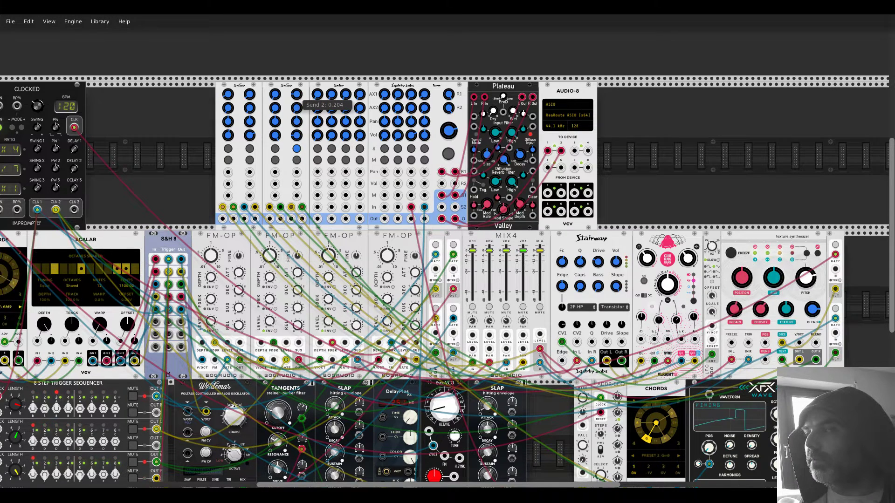
pyautogui.moveTo(296, 103); pyautogui.dragTo(299, 103)
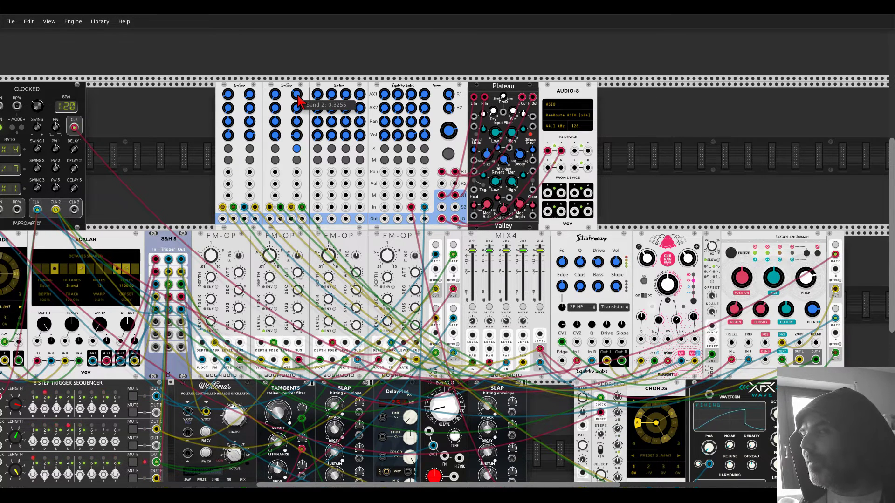
pyautogui.moveTo(298, 100); pyautogui.dragTo(298, 84)
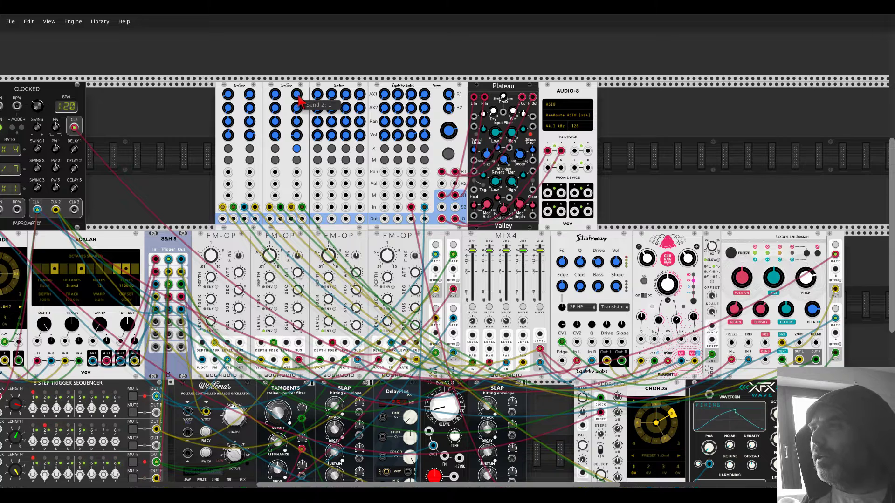
pyautogui.moveTo(298, 136); pyautogui.dragTo(296, 150)
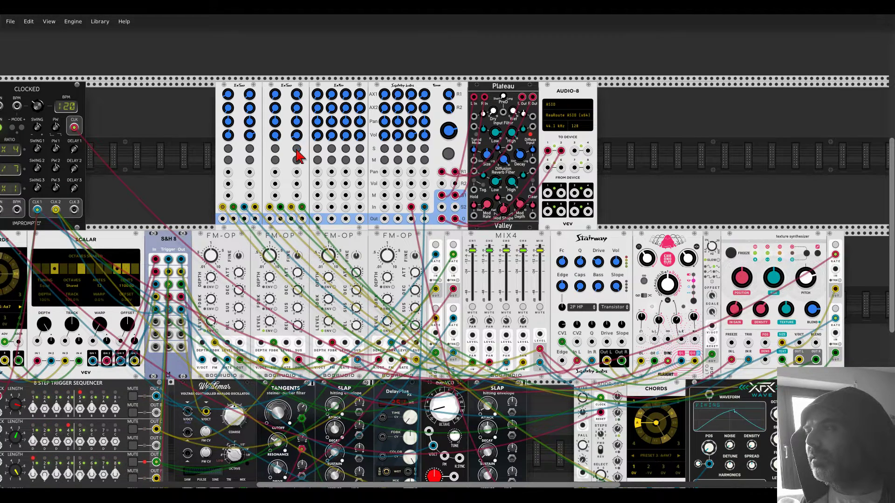
pyautogui.moveTo(287, 142)
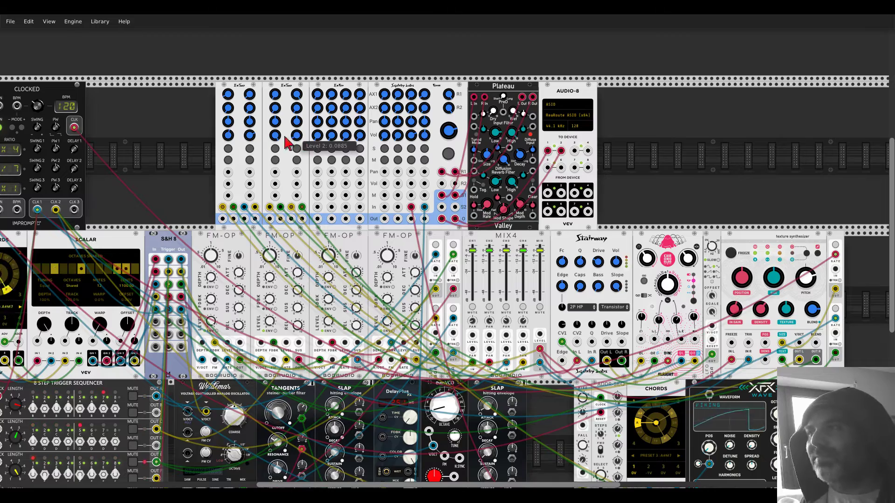
# Mute channel 2 on the mixer's second two-channel strip.
pyautogui.scroll(-5, 286, 142)
pyautogui.moveTo(415, 319); pyautogui.dragTo(453, 301)
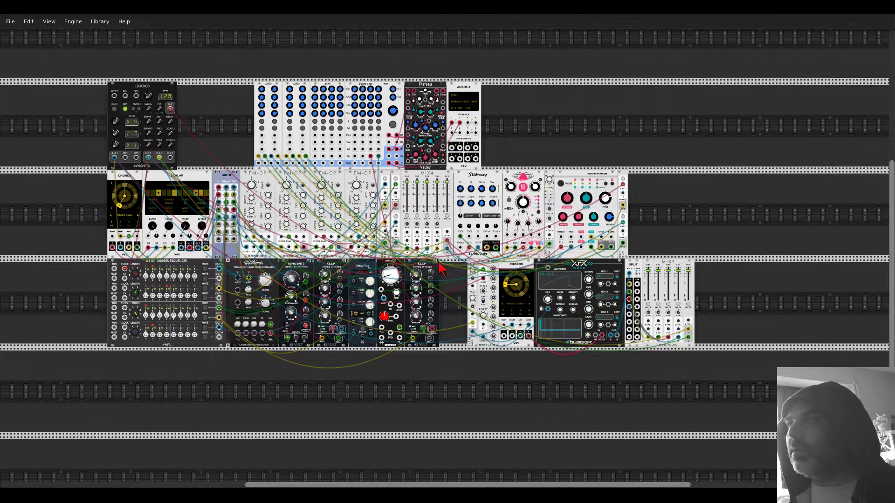
pyautogui.moveTo(303, 98); pyautogui.dragTo(303, 125)
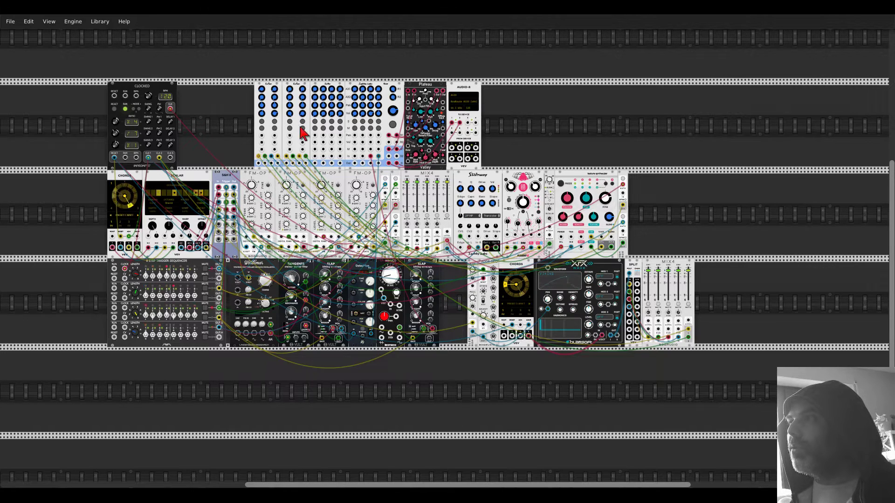
pyautogui.click(302, 123)
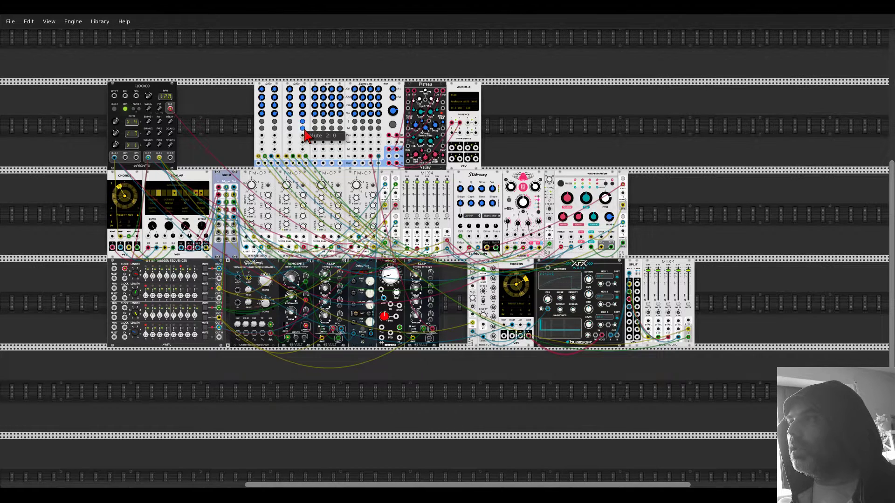
# Add a Valley Plateau reverb module directly after the MIX4 at the end of the lower row.
pyautogui.scroll(1, 737, 325)
pyautogui.scroll(1, 733, 321)
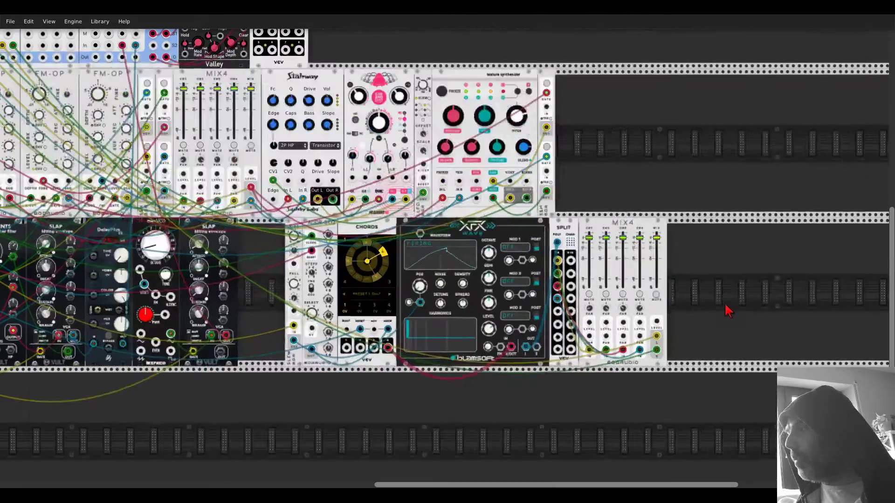
pyautogui.rightClick(725, 309)
pyautogui.write('plate')
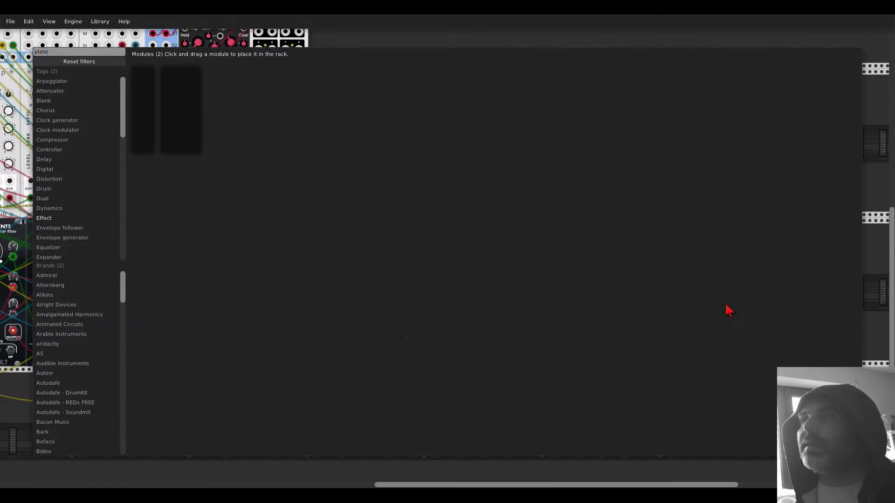
pyautogui.moveTo(191, 72); pyautogui.dragTo(624, 314)
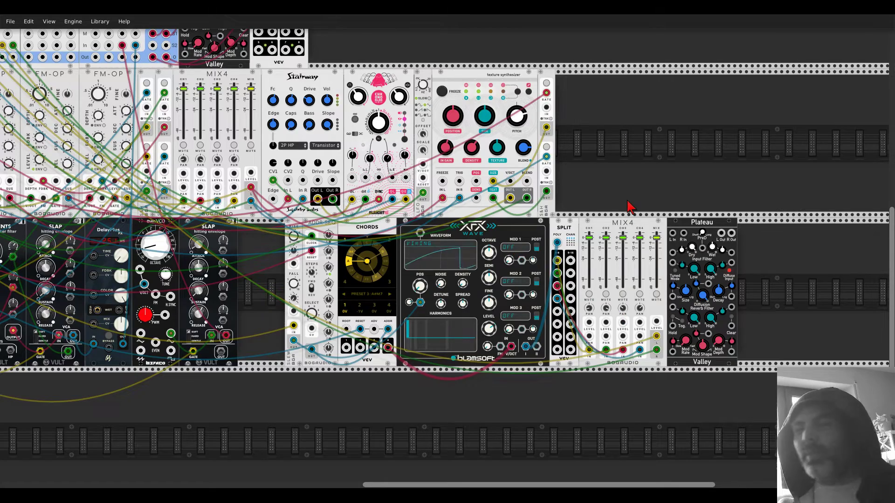
pyautogui.scroll(2, 733, 196)
pyautogui.scroll(3, 694, 201)
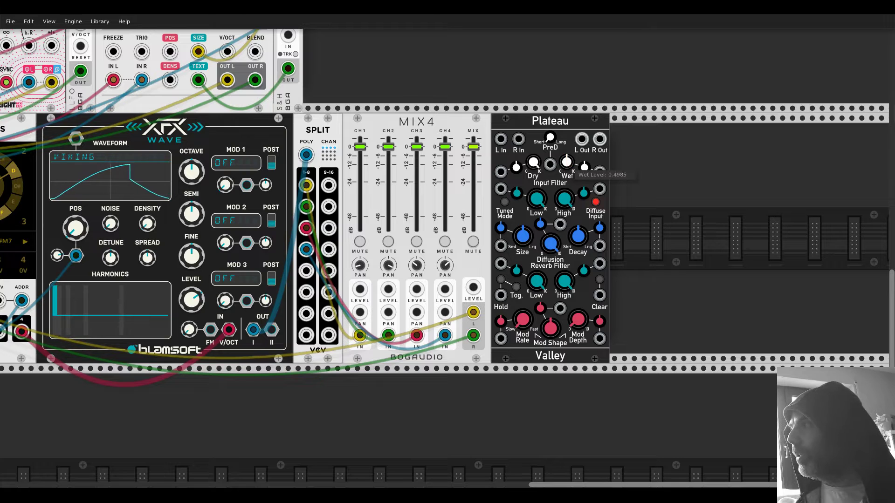
# Insert Plateau after MIX4: move MIX4's left and right output cables to Plateau's L and R outputs and patch MIX4's outputs into Plateau's inputs.
pyautogui.moveTo(473, 312); pyautogui.dragTo(582, 138)
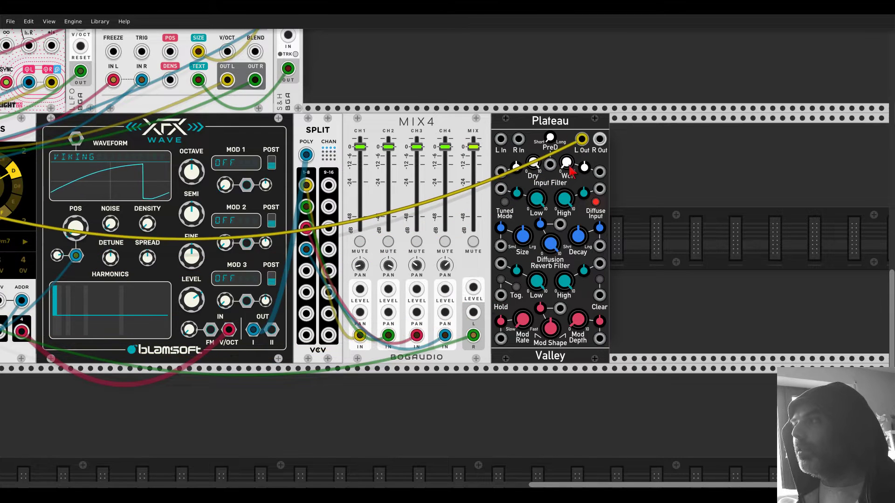
pyautogui.moveTo(473, 335); pyautogui.dragTo(599, 138)
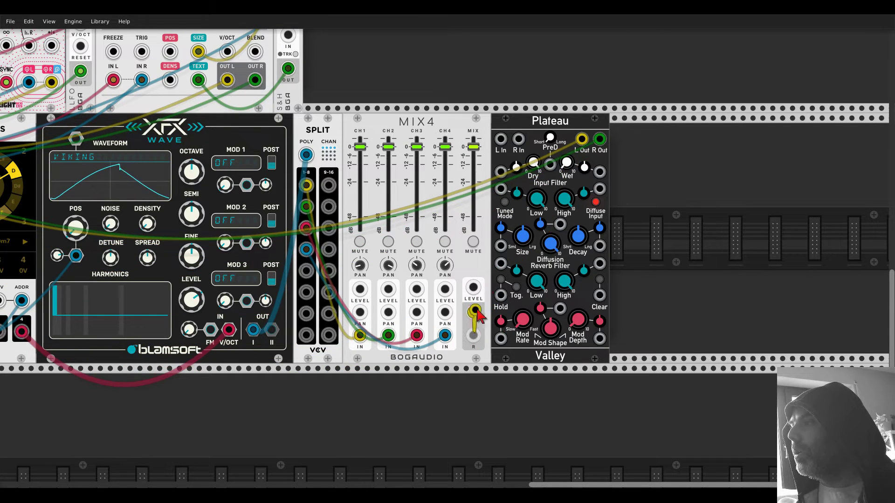
pyautogui.moveTo(500, 139); pyautogui.dragTo(473, 335)
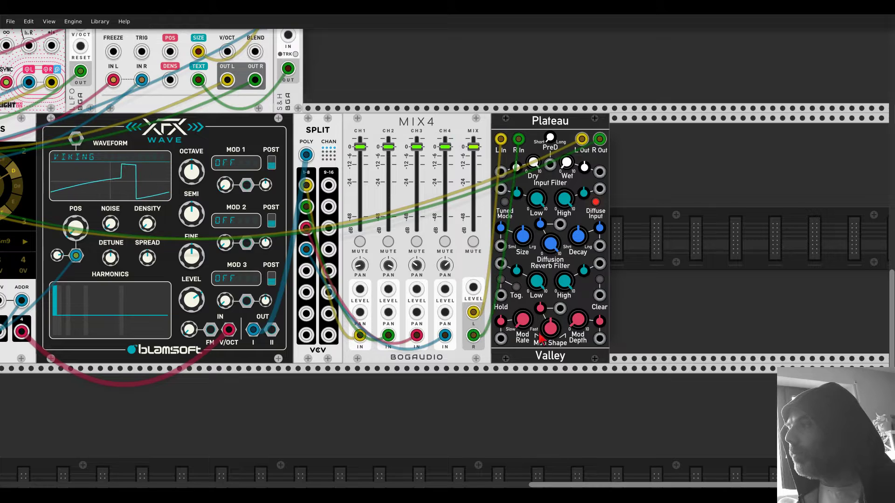
# Tune the lower-row Plateau by raising its modulation depth, reverb low cut, input low cut to about 7.08, and wet level.
pyautogui.scroll(3, 578, 321)
pyautogui.moveTo(582, 321); pyautogui.dragTo(583, 233)
pyautogui.moveTo(577, 315); pyautogui.dragTo(578, 308)
pyautogui.moveTo(518, 260); pyautogui.dragTo(519, 246)
pyautogui.moveTo(516, 160); pyautogui.dragTo(516, 140)
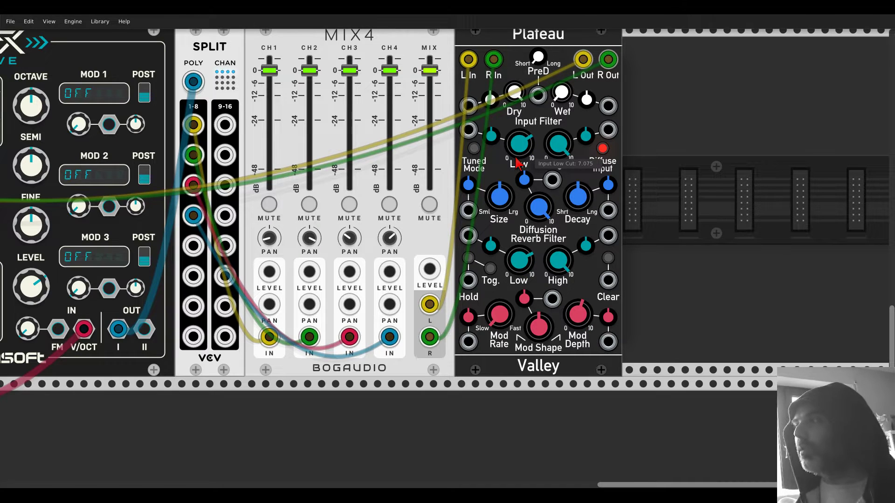
pyautogui.moveTo(564, 97)
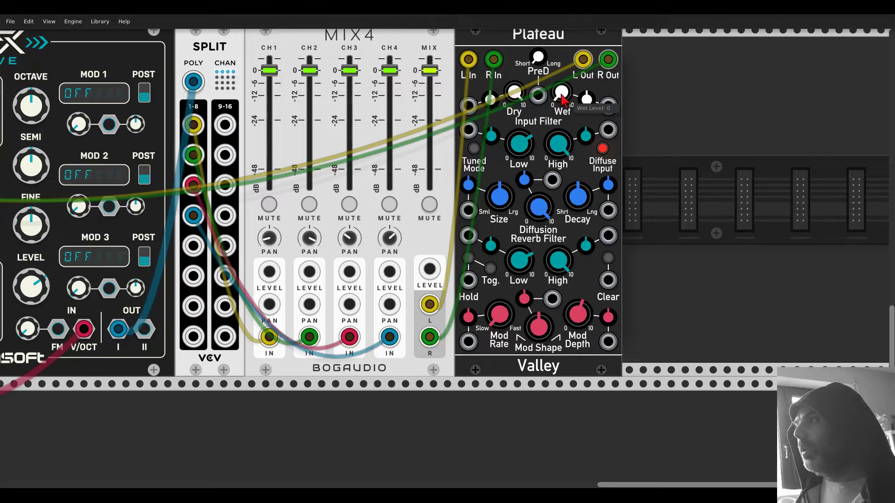
pyautogui.moveTo(563, 98); pyautogui.dragTo(563, 87)
# Set channel 2's volume on the mixer's second two-channel strip to about 0.16 and switch off its solo.
pyautogui.scroll(-3, 412, 73)
pyautogui.moveTo(369, 67); pyautogui.dragTo(894, 435)
pyautogui.moveTo(465, 96); pyautogui.dragTo(775, 194)
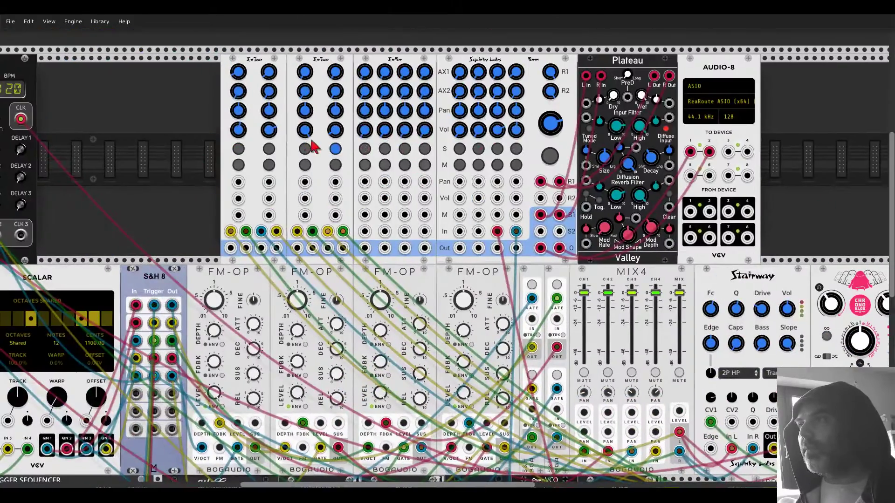
pyautogui.moveTo(335, 130); pyautogui.dragTo(330, 134)
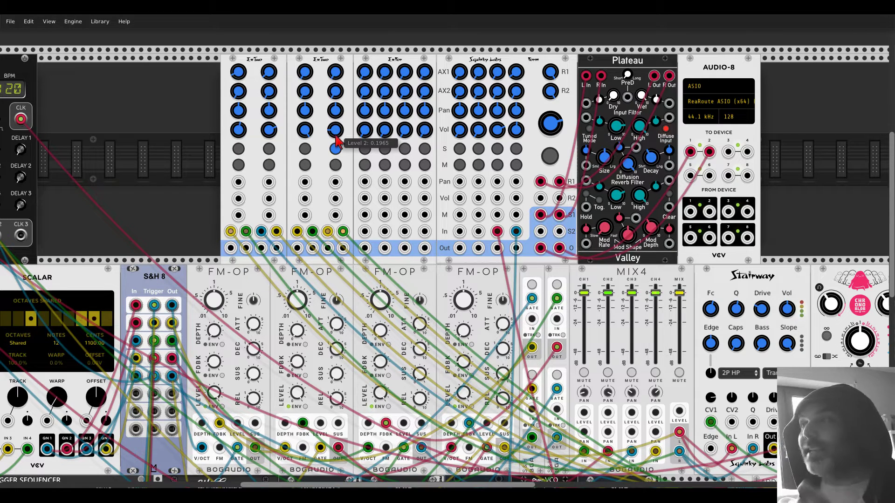
pyautogui.moveTo(337, 140); pyautogui.dragTo(337, 147)
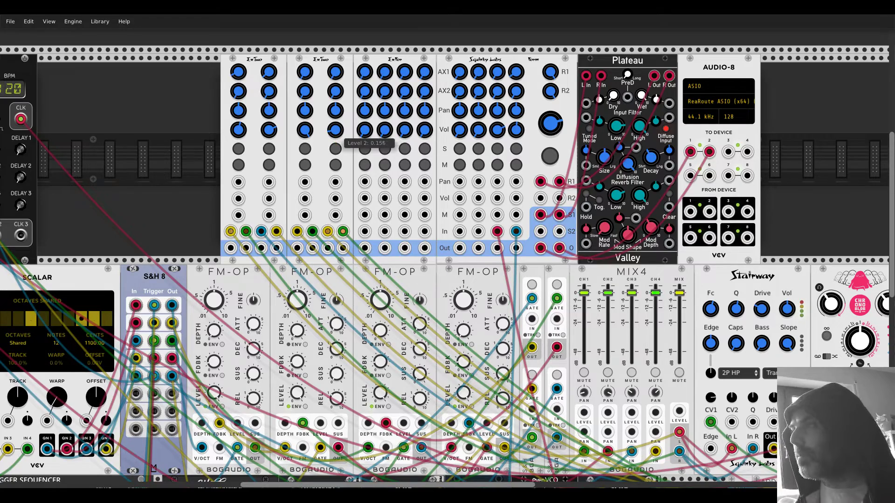
# Add a VCV Sum module in the empty row directly below the SPLIT module.
pyautogui.scroll(-4, 321, 153)
pyautogui.moveTo(565, 158); pyautogui.dragTo(548, 138)
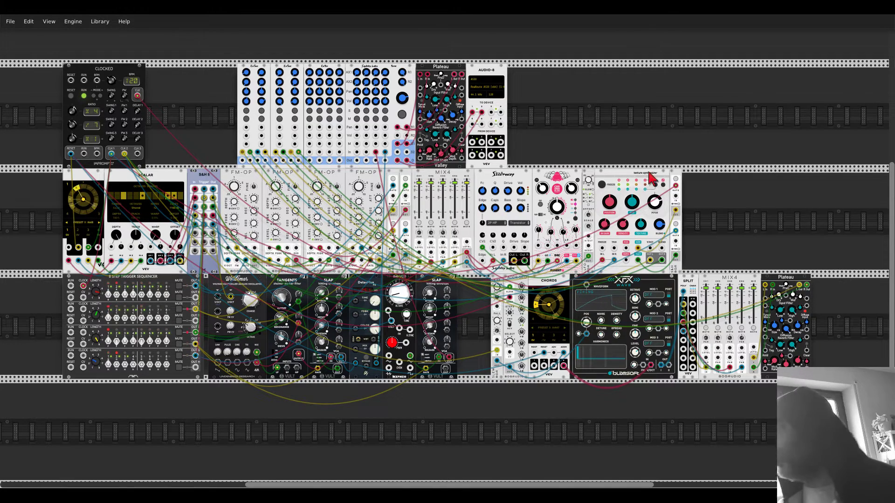
pyautogui.moveTo(701, 217); pyautogui.dragTo(563, 138)
pyautogui.scroll(2, 578, 158)
pyautogui.scroll(1, 583, 166)
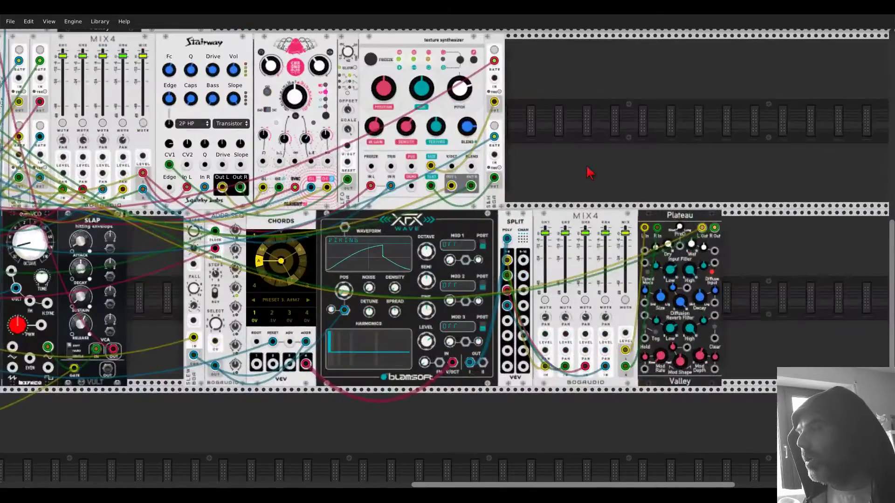
pyautogui.moveTo(589, 170); pyautogui.dragTo(559, 116)
pyautogui.rightClick(714, 219)
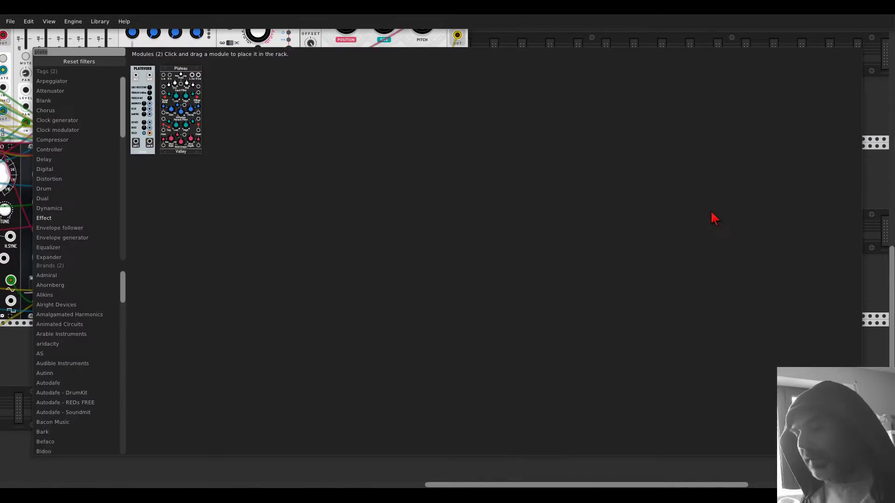
pyautogui.write('sum')
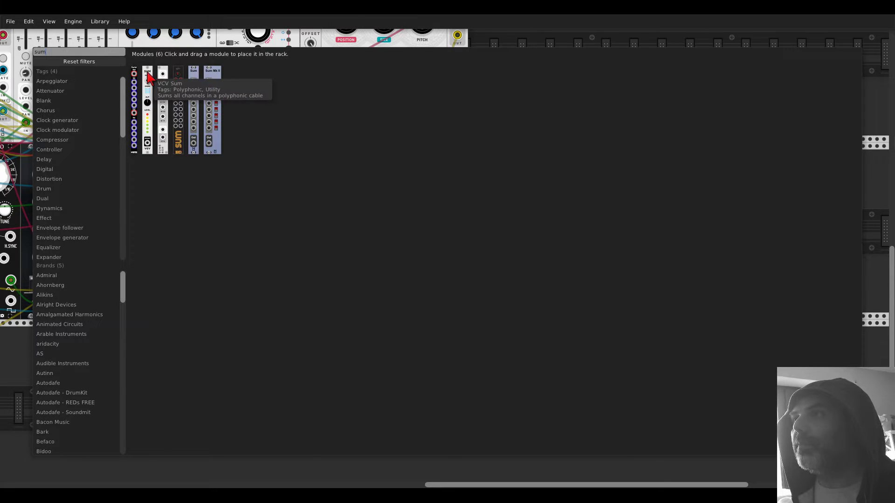
pyautogui.moveTo(158, 91); pyautogui.dragTo(523, 326)
# Disconnect the lower-row Plateau's outputs and move XFX Wave's output cable from SPLIT's poly input to SUM's poly input.
pyautogui.scroll(-3, 523, 326)
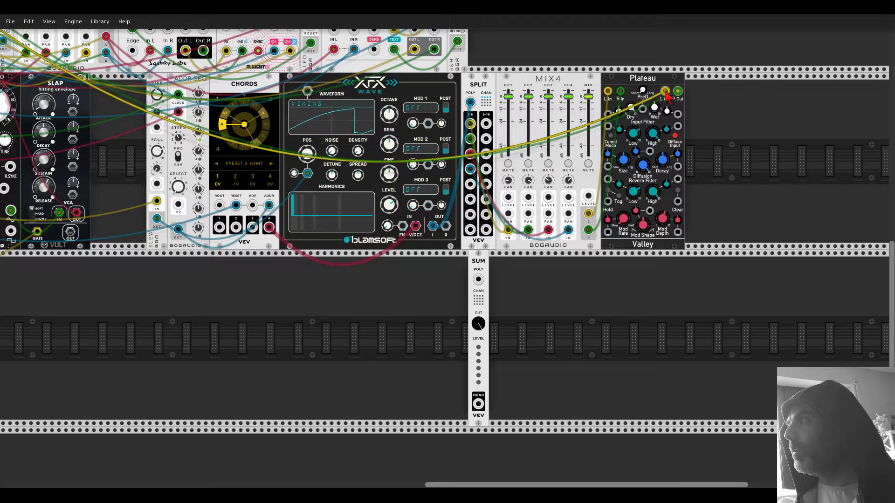
pyautogui.moveTo(666, 91); pyautogui.dragTo(676, 105)
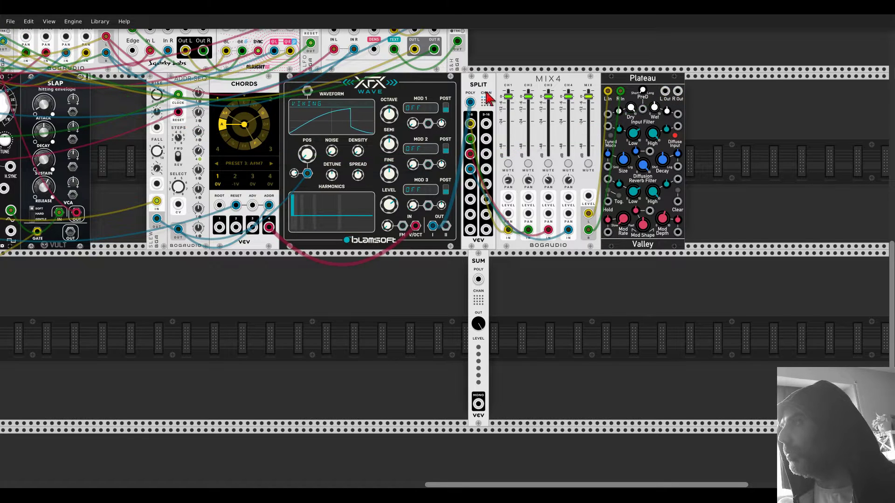
pyautogui.moveTo(470, 102); pyautogui.dragTo(478, 279)
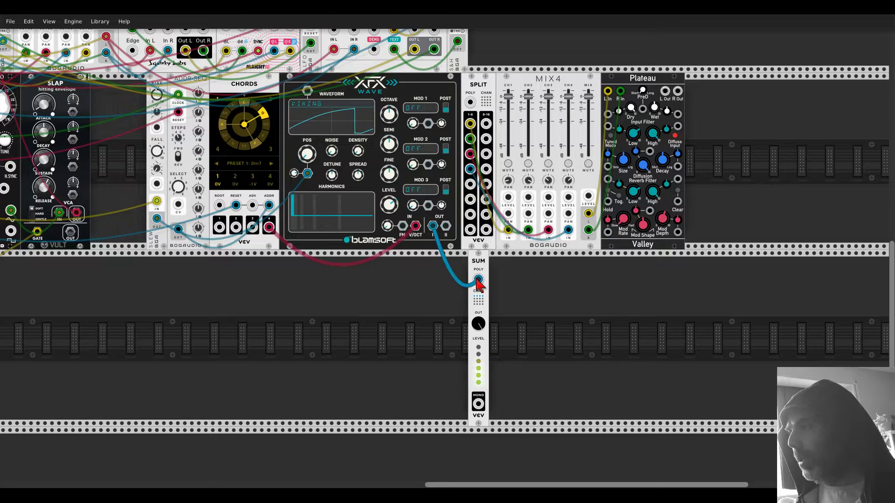
# Add a Squinky Labs Booty Shifter beside SUM and patch SUM's mono output into its input.
pyautogui.rightClick(508, 307)
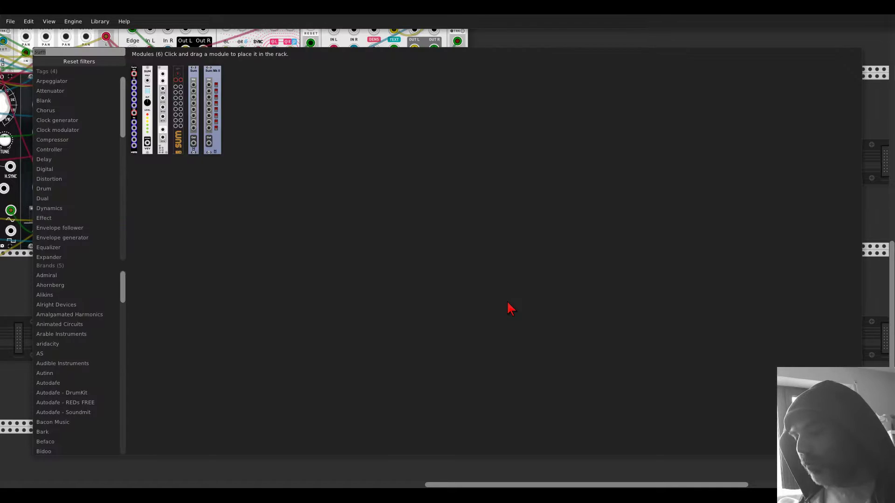
pyautogui.write('booty')
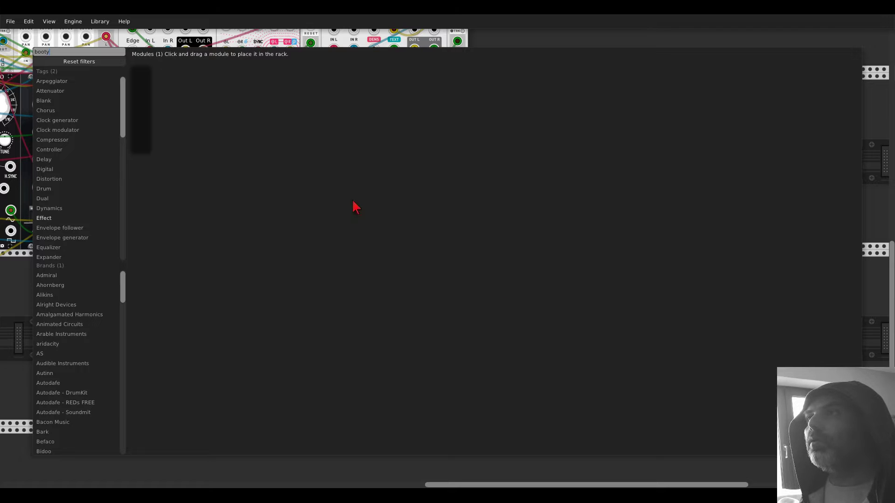
pyautogui.moveTo(140, 94); pyautogui.dragTo(496, 334)
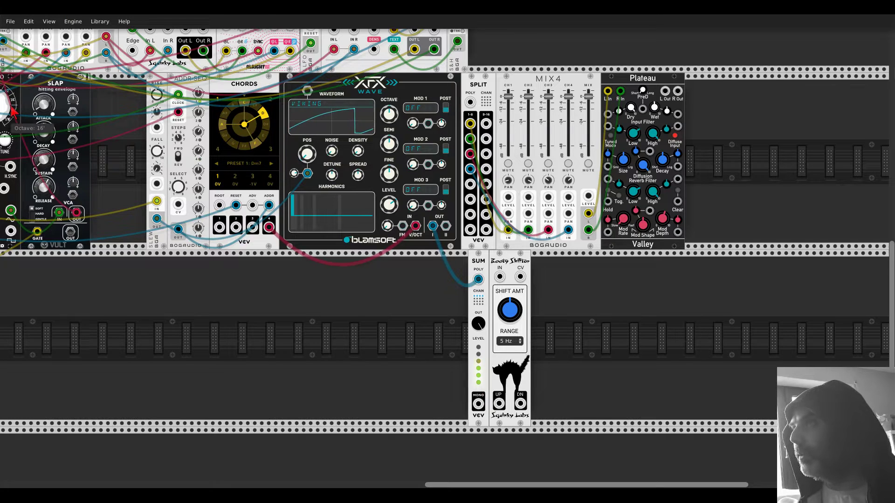
pyautogui.moveTo(478, 403); pyautogui.dragTo(499, 276)
# Replace MIX4's cables into the lower-row Plateau with Booty Shifter's UP and DN outputs, and raise the shift amount.
pyautogui.moveTo(607, 92); pyautogui.dragTo(617, 98)
pyautogui.moveTo(519, 311); pyautogui.dragTo(519, 302)
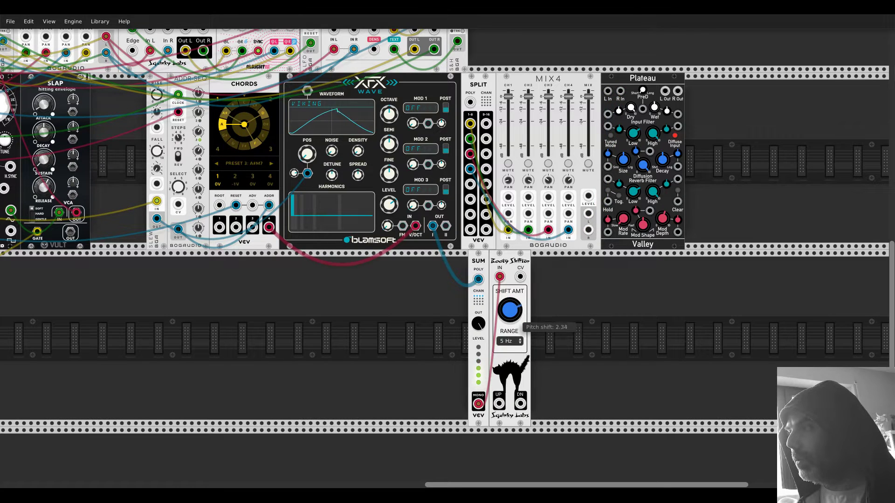
pyautogui.moveTo(499, 403); pyautogui.dragTo(520, 404)
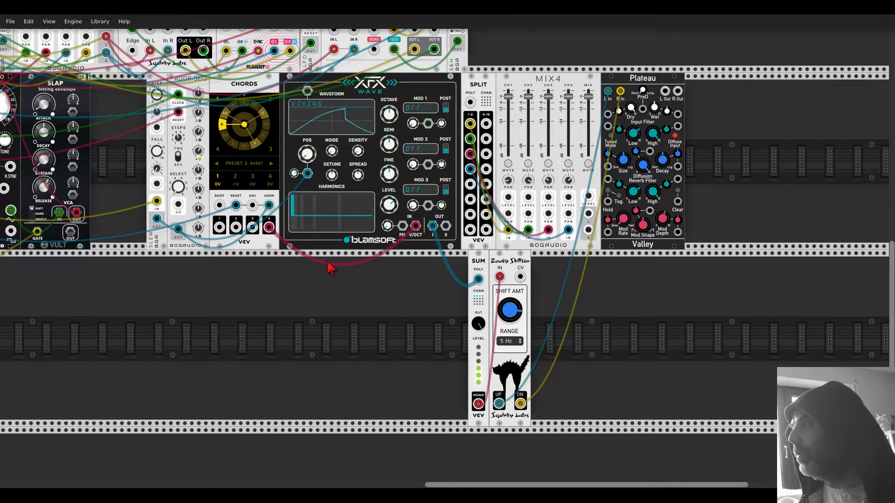
# Patch the lower-row Plateau's L and R outputs into channel 2's inputs on the mixer's second two-channel strip.
pyautogui.scroll(-1, 472, 222)
pyautogui.moveTo(547, 50); pyautogui.dragTo(797, 230)
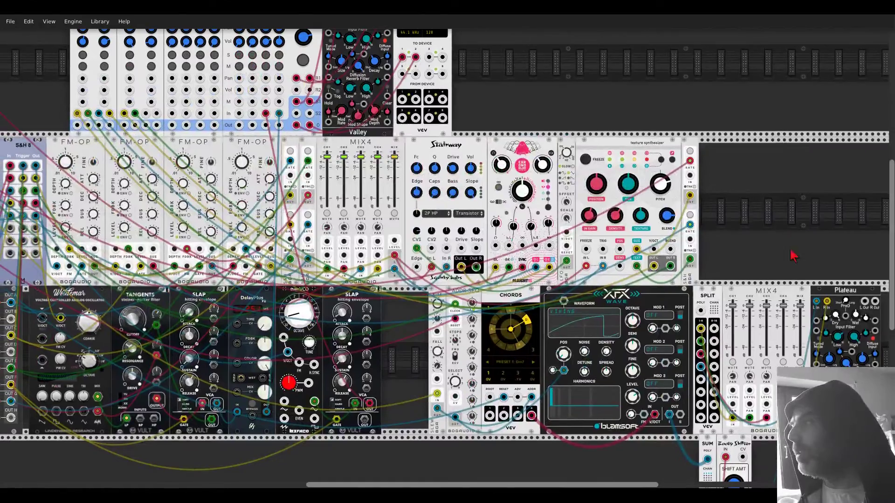
pyautogui.moveTo(865, 301); pyautogui.dragTo(146, 113)
pyautogui.hscroll(3, 303, 98)
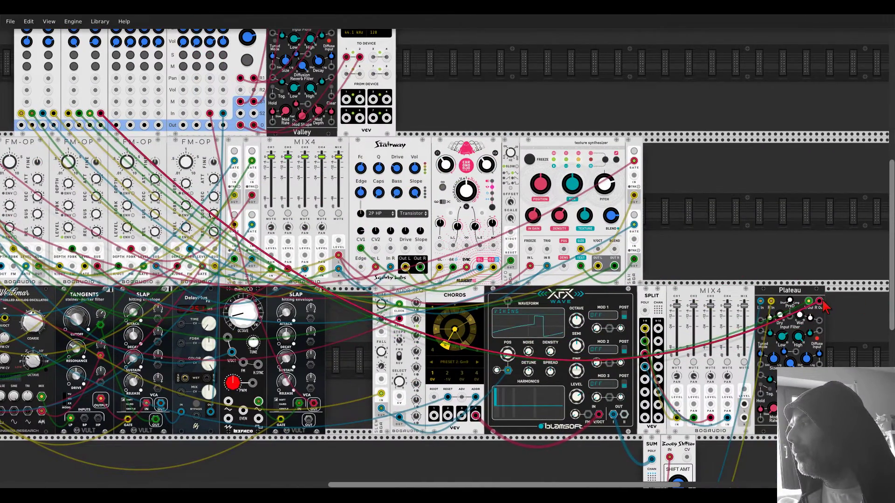
pyautogui.moveTo(459, 75); pyautogui.dragTo(703, 167)
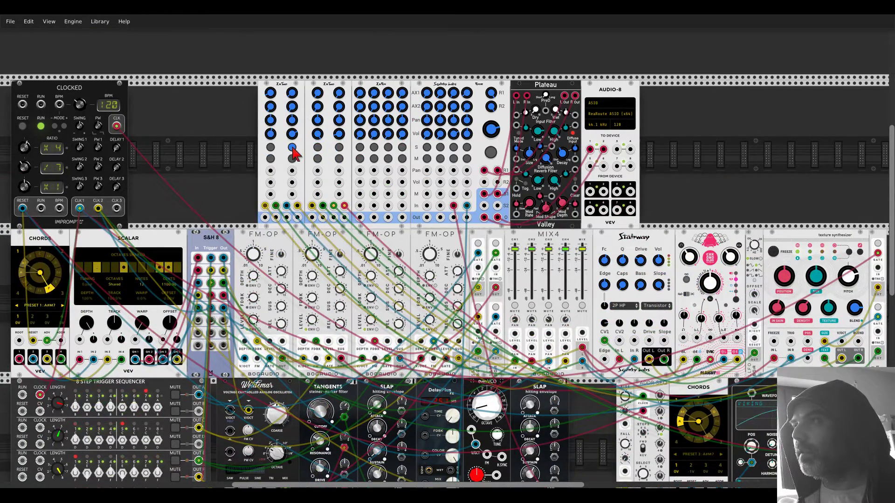
# Try Booty Shifter shift amounts between about 0.68 and 3.98 in the 5 Hz range.
pyautogui.hscroll(10, 652, 149)
pyautogui.scroll(-8, 652, 149)
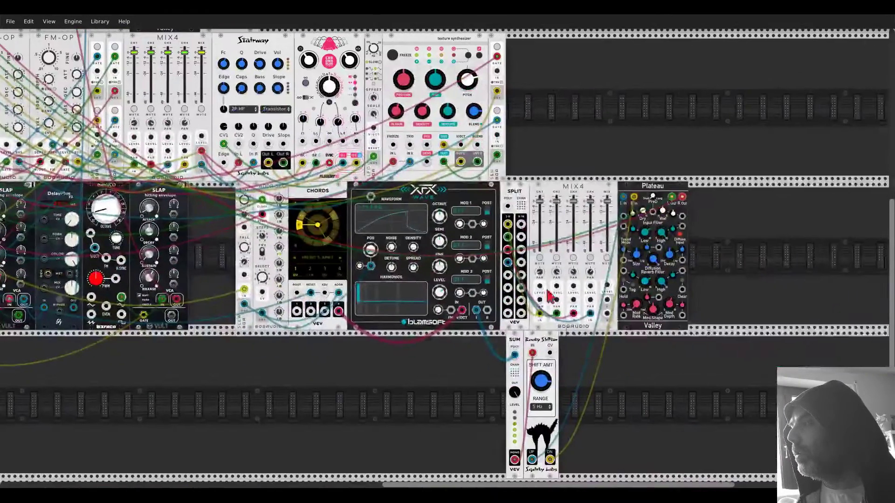
pyautogui.scroll(3, 608, 352)
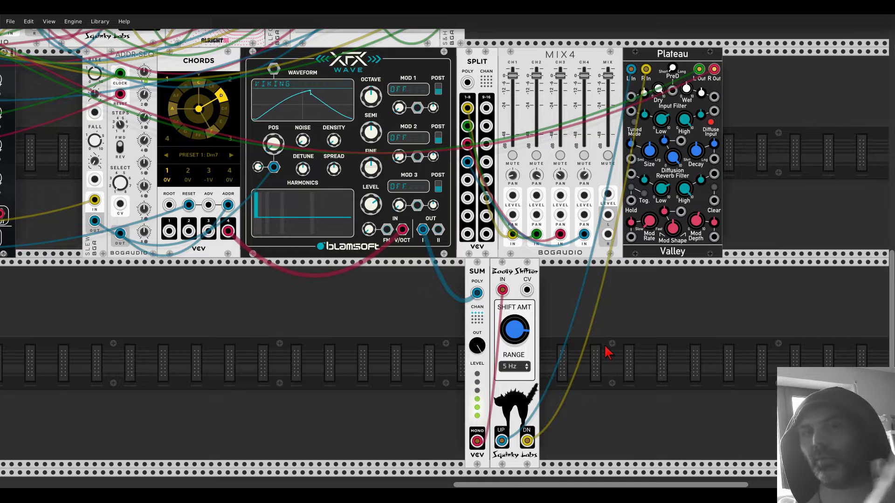
pyautogui.moveTo(521, 329); pyautogui.dragTo(521, 373)
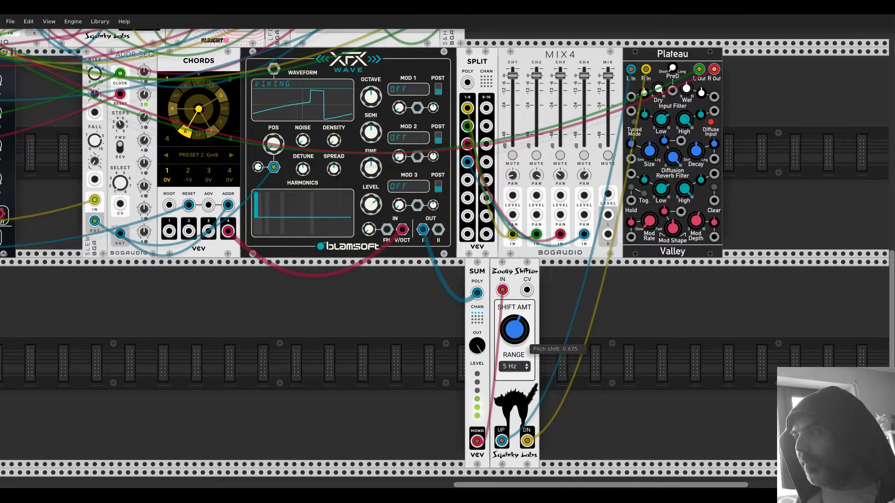
pyautogui.moveTo(514, 329); pyautogui.dragTo(514, 302)
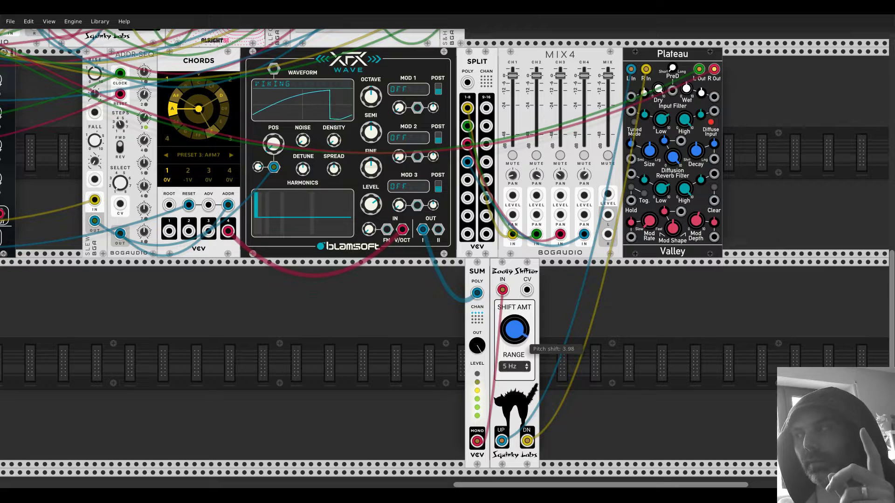
pyautogui.moveTo(515, 329); pyautogui.dragTo(515, 335)
# Try the range option below 5 kHz on Booty Shifter with varied shift amounts, and return the range to 5 Hz.
pyautogui.click(514, 366)
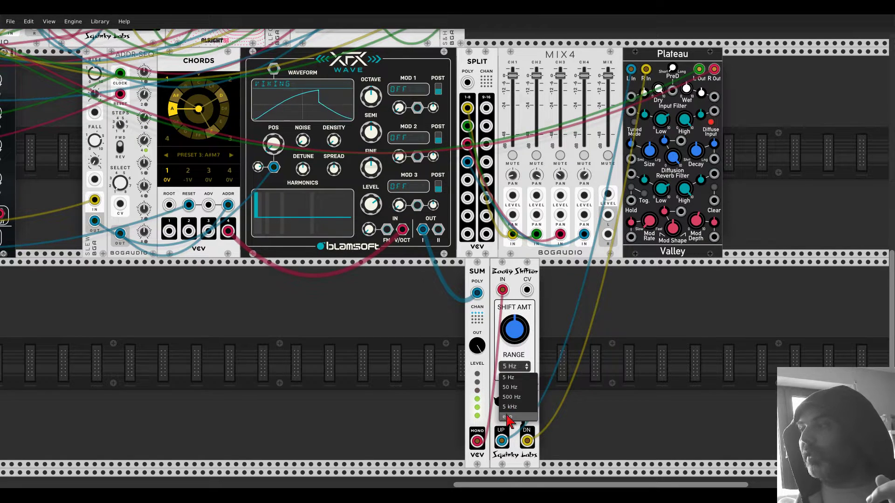
pyautogui.click(514, 333)
pyautogui.moveTo(517, 321)
pyautogui.mouseDown()
pyautogui.moveTo(516, 368)
pyautogui.moveTo(517, 309)
pyautogui.moveTo(515, 337)
pyautogui.mouseUp()
pyautogui.click(514, 367)
pyautogui.click(515, 417)
pyautogui.click(514, 366)
pyautogui.click(508, 378)
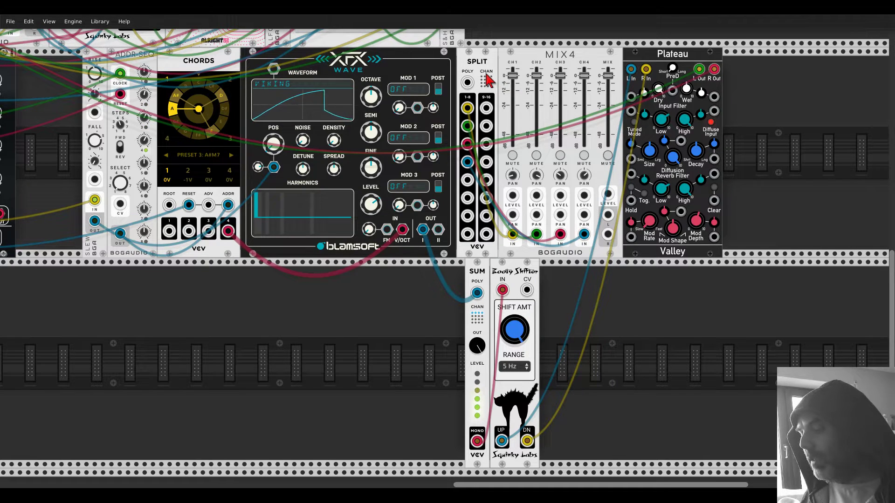
# Delete the SPLIT and lower-row MIX4 modules and move SUM and Booty Shifter up directly beside XFX Wave.
pyautogui.press('Delete')
pyautogui.press('Delete')
pyautogui.moveTo(474, 269); pyautogui.dragTo(468, 122)
pyautogui.moveTo(515, 272); pyautogui.dragTo(551, 144)
# Add a Bogaudio LLFO module directly beside Booty Shifter.
pyautogui.rightClick(554, 144)
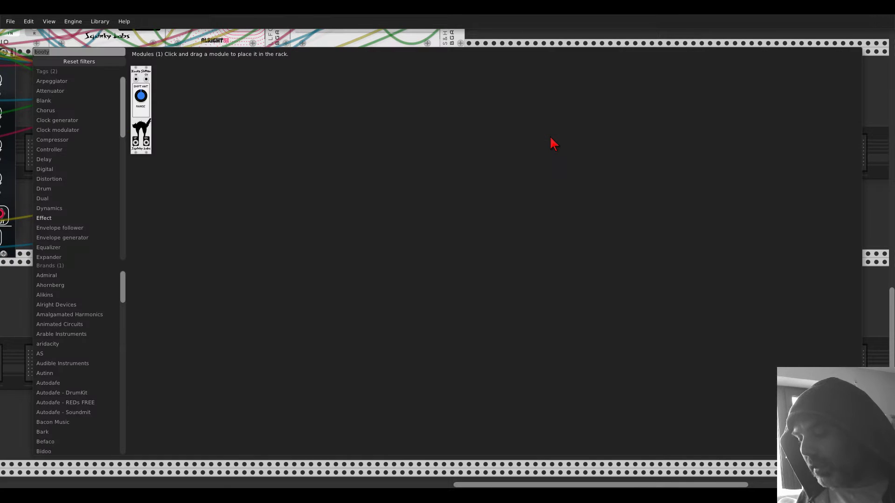
pyautogui.write('lfo')
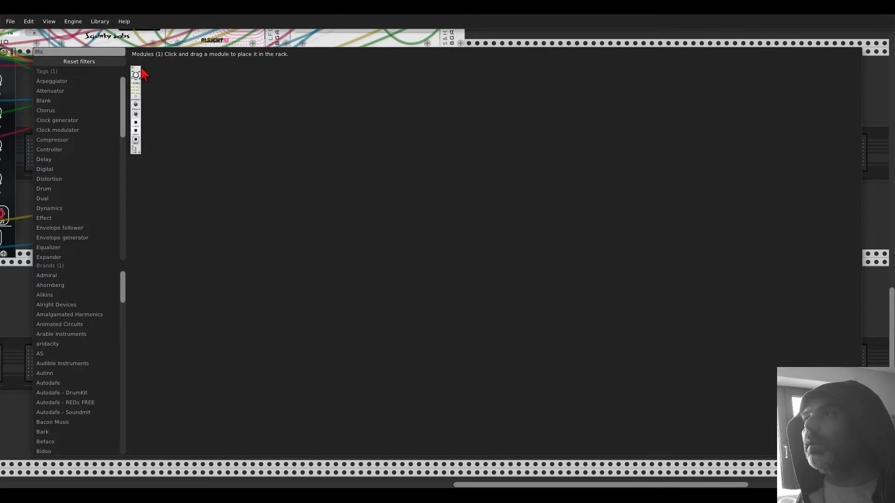
pyautogui.click(142, 75)
# Patch the LLFO's output into Booty Shifter's CV input and move Plateau directly beside the LLFO.
pyautogui.scroll(1, 582, 124)
pyautogui.scroll(3, 583, 125)
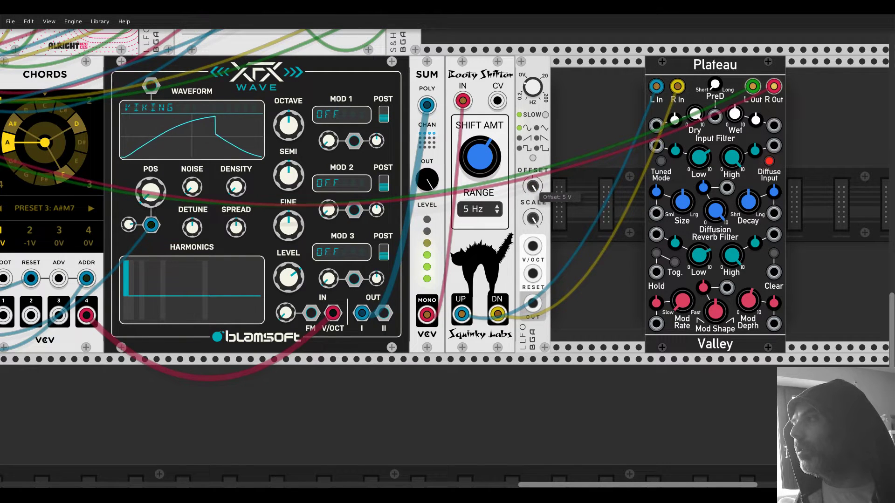
pyautogui.moveTo(533, 303); pyautogui.dragTo(497, 100)
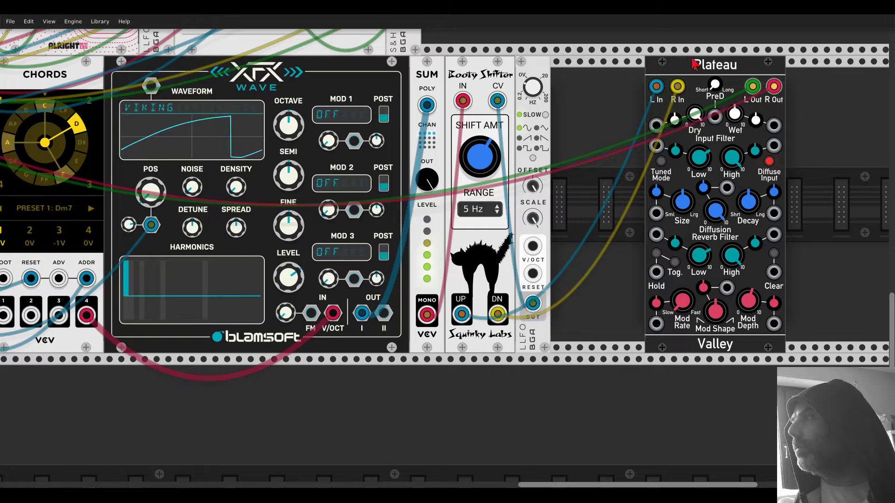
pyautogui.moveTo(690, 66); pyautogui.dragTo(602, 65)
pyautogui.scroll(-3, 507, 52)
pyautogui.moveTo(507, 52); pyautogui.dragTo(695, 170)
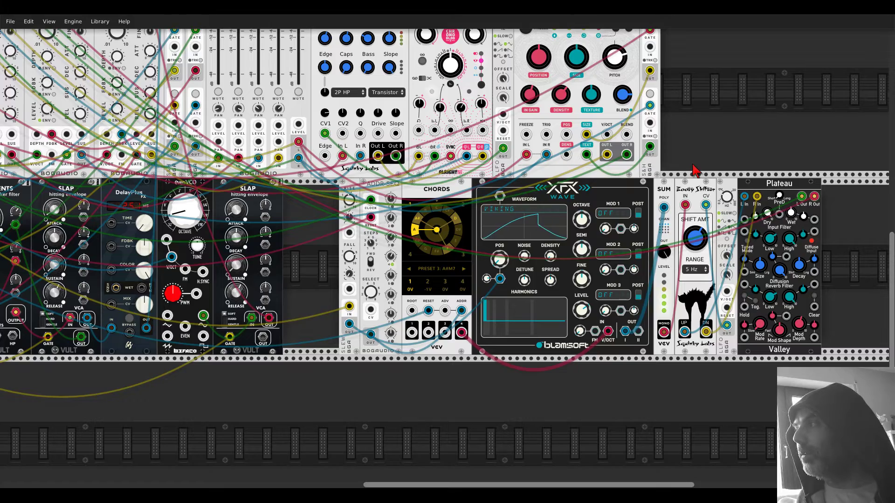
pyautogui.scroll(-5, 653, 140)
pyautogui.scroll(4, 779, 200)
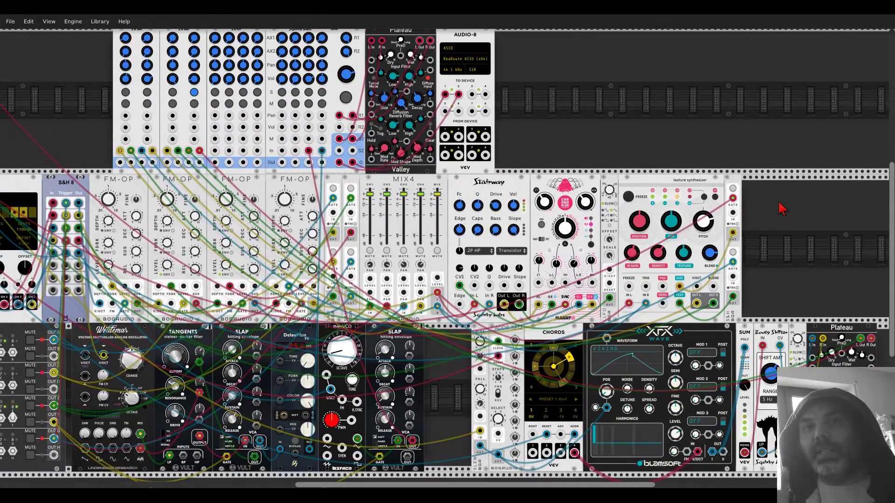
# Unsolo the second channel of the mixer's second stereo strip and set its AX1 send to about 0.20.
pyautogui.click(196, 93)
pyautogui.scroll(-4, 495, 140)
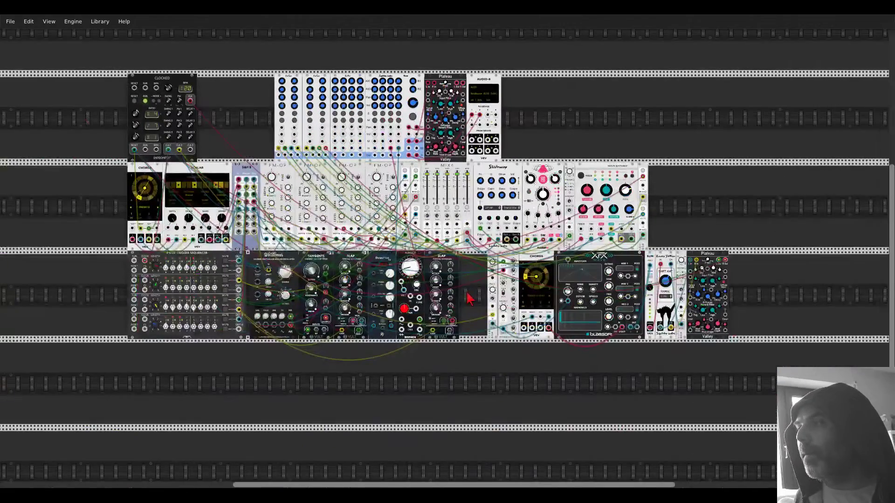
pyautogui.scroll(1, 485, 291)
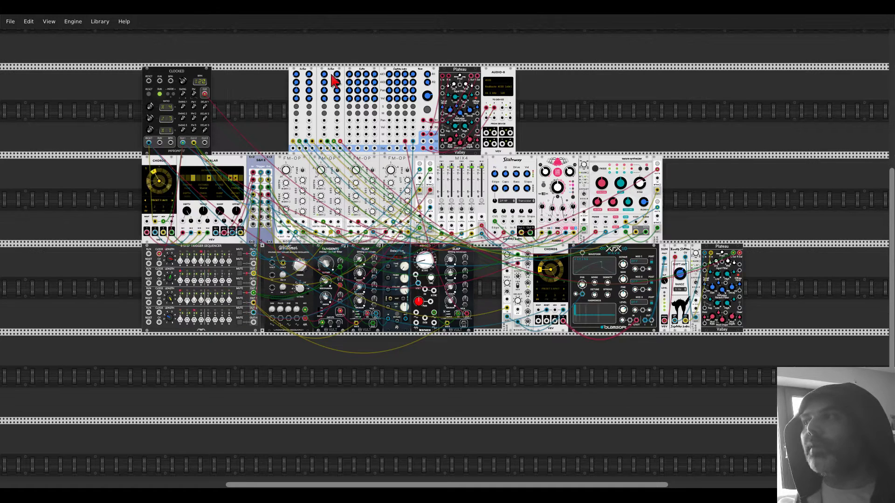
pyautogui.moveTo(337, 75); pyautogui.dragTo(337, 74)
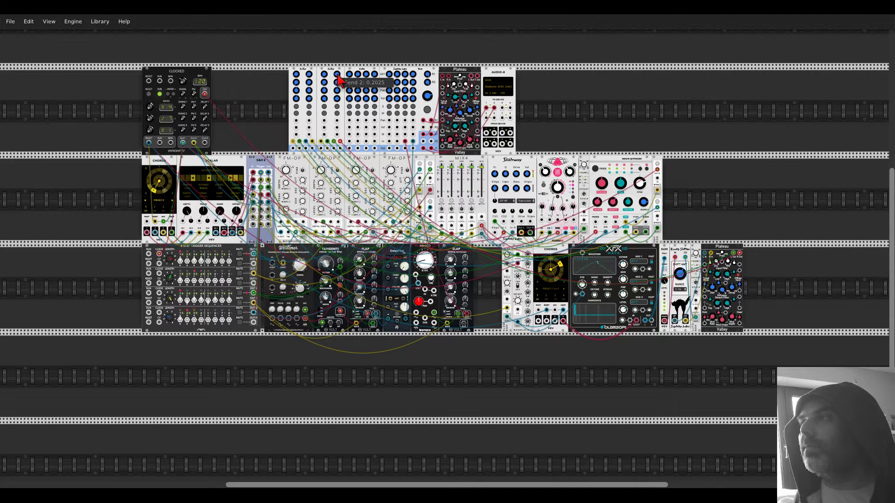
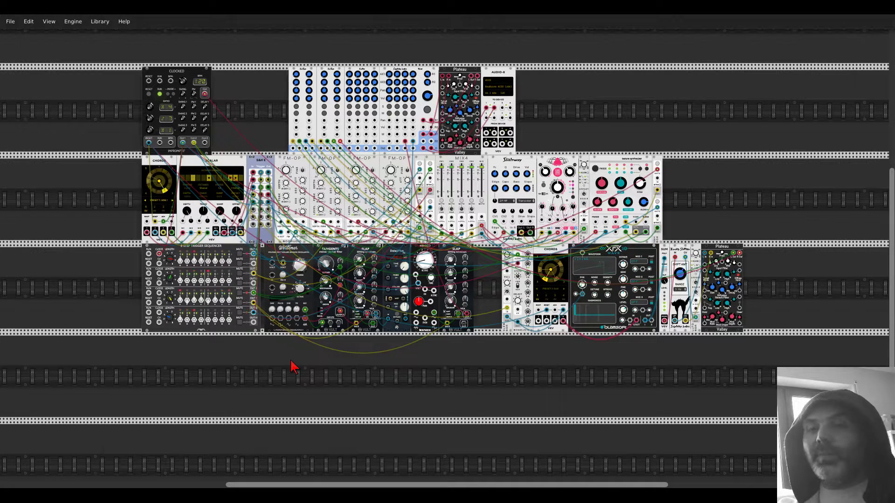
pyautogui.rightClick(293, 367)
pyautogui.write('plaits')
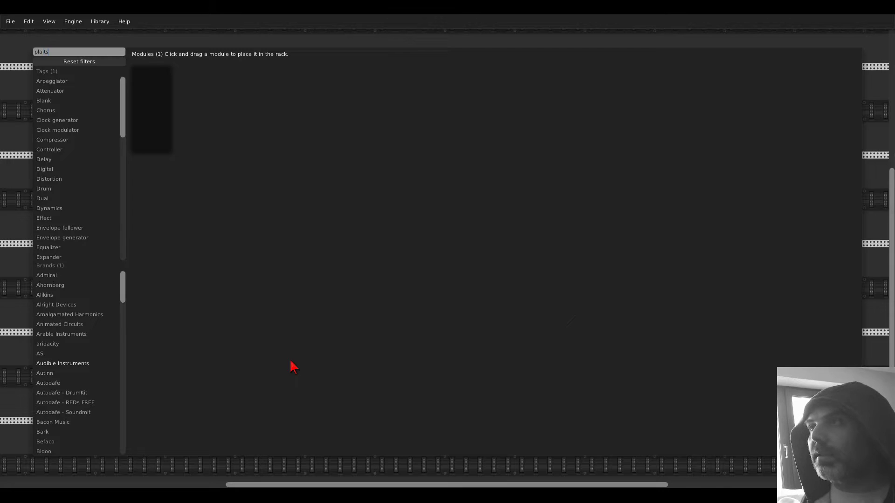
pyautogui.moveTo(160, 80); pyautogui.dragTo(178, 345)
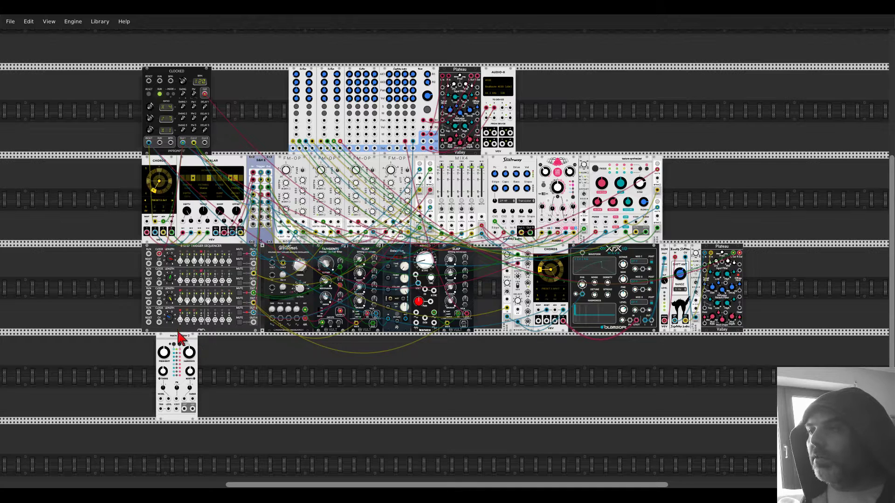
pyautogui.rightClick(179, 346)
pyautogui.click(193, 280)
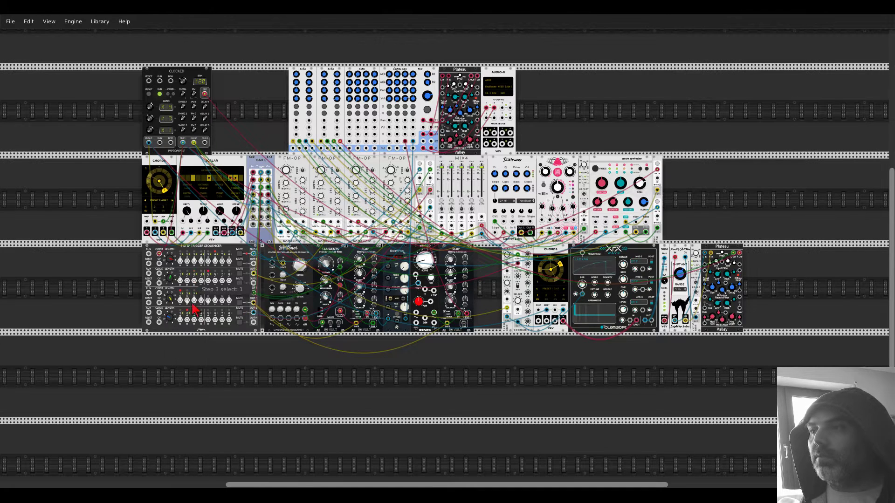
# Add a Macro Oscillator 2 module in the row directly beneath the 8 Step Trigger Sequencer.
pyautogui.rightClick(192, 368)
pyautogui.click(156, 93)
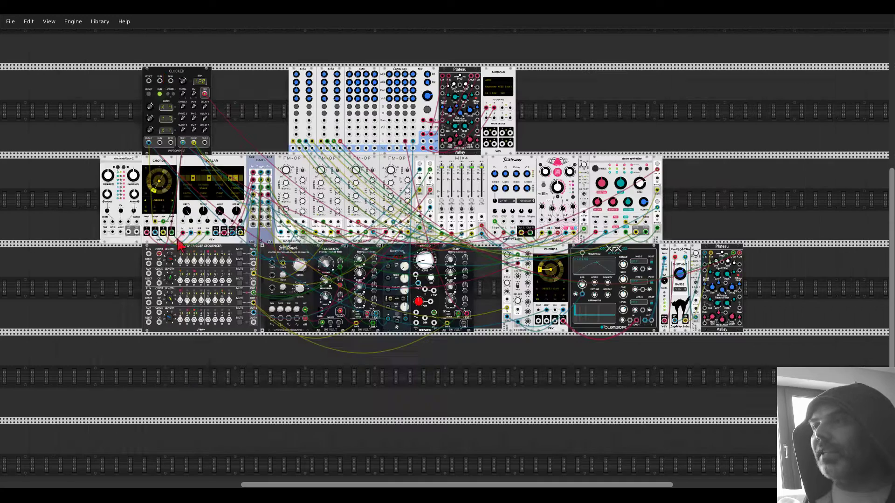
pyautogui.moveTo(173, 347); pyautogui.dragTo(167, 347)
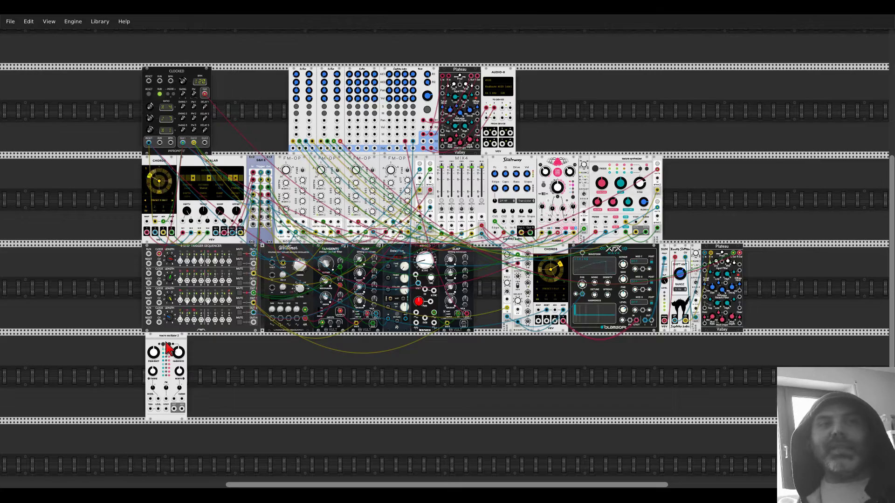
# Patch the trigger sequencer's Out B into Macro Oscillator 2's TRIG input and set its model to Analog hi-hat.
pyautogui.scroll(3, 168, 347)
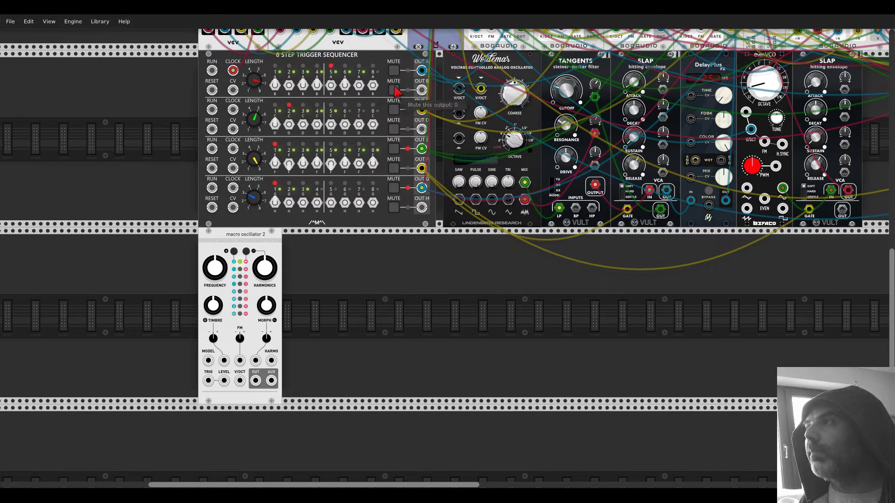
pyautogui.moveTo(422, 91); pyautogui.dragTo(210, 381)
pyautogui.rightClick(245, 239)
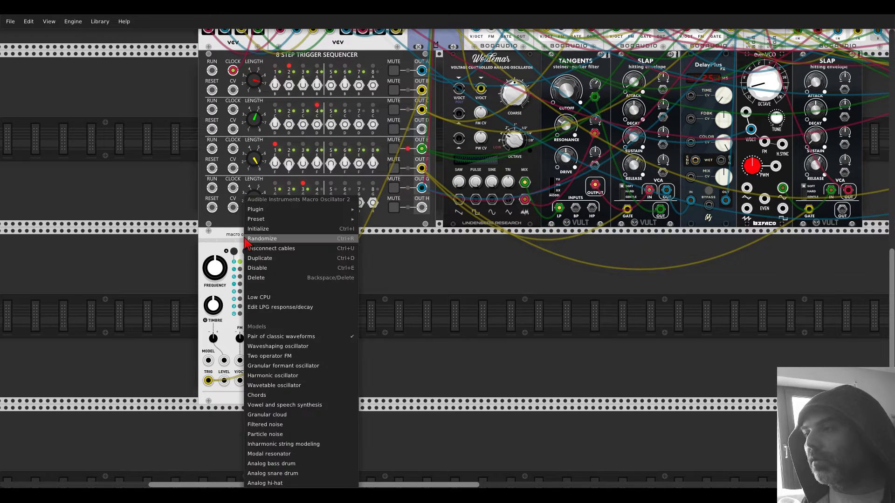
pyautogui.click(286, 483)
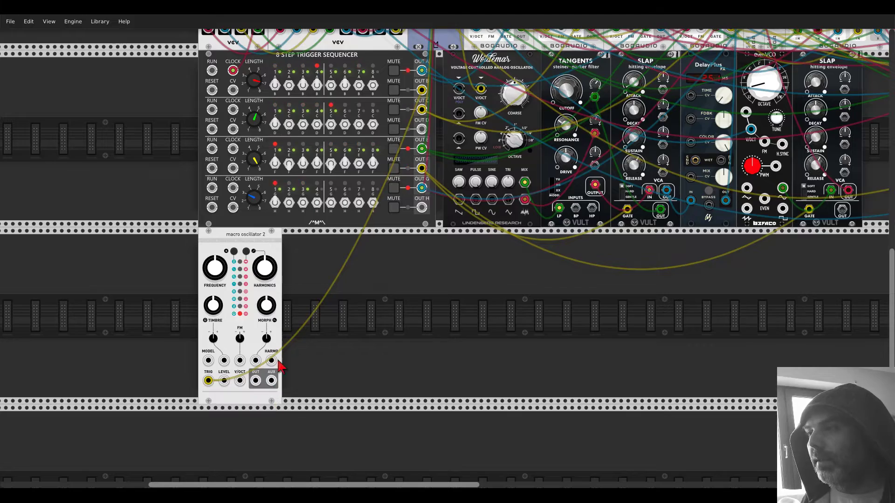
# Patch Macro Oscillator 2's OUT into the second input of the mixer's last four-channel strip and lower that channel's volume.
pyautogui.scroll(-5, 300, 336)
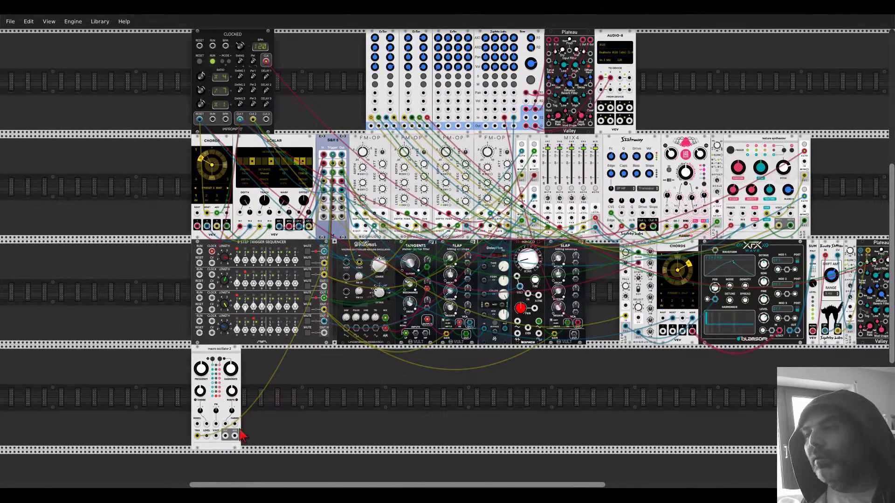
pyautogui.moveTo(225, 436); pyautogui.dragTo(488, 118)
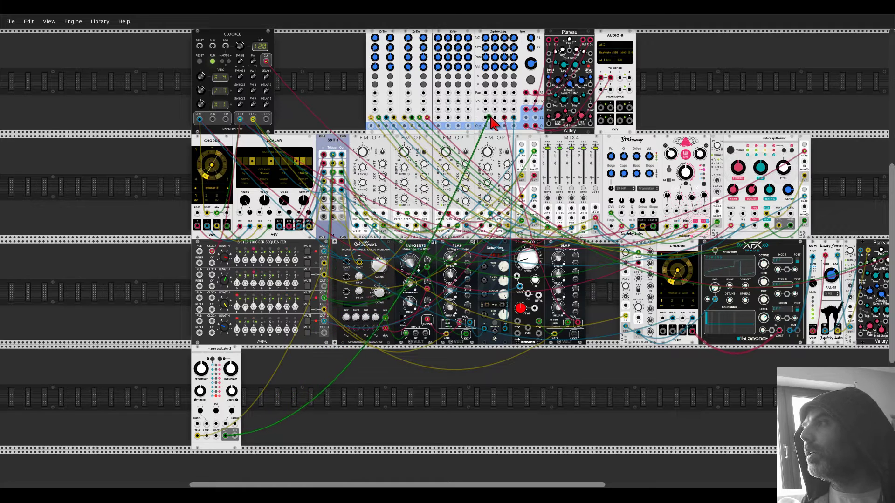
pyautogui.moveTo(495, 66); pyautogui.dragTo(495, 84)
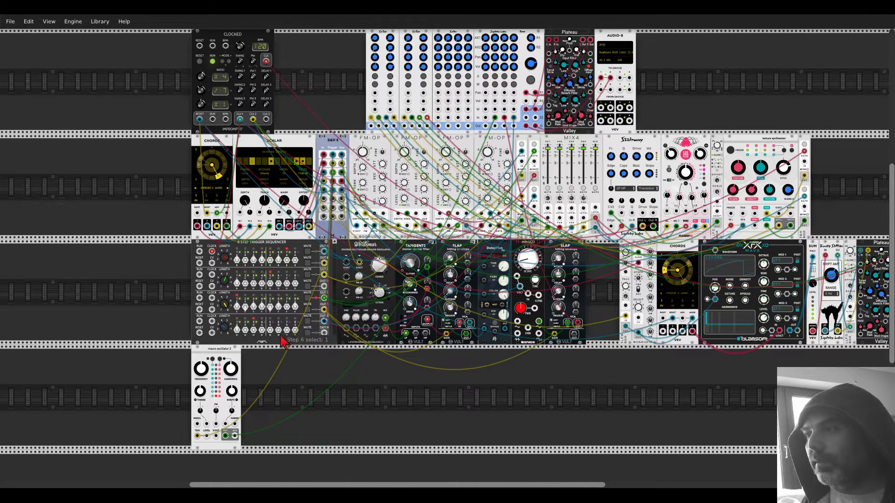
# Shape the hi-hat sound on Macro Oscillator 2 by raising frequency, harmonics and timbre and lowering morph.
pyautogui.scroll(5, 280, 373)
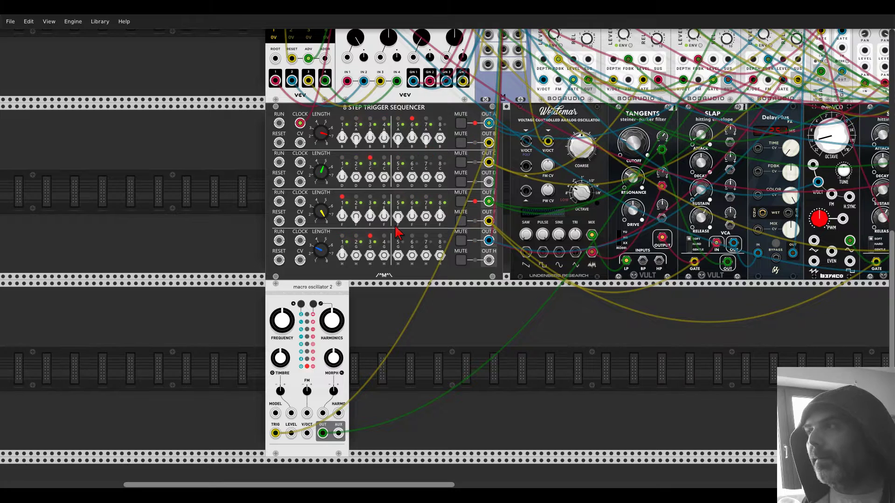
pyautogui.scroll(-1, 376, 343)
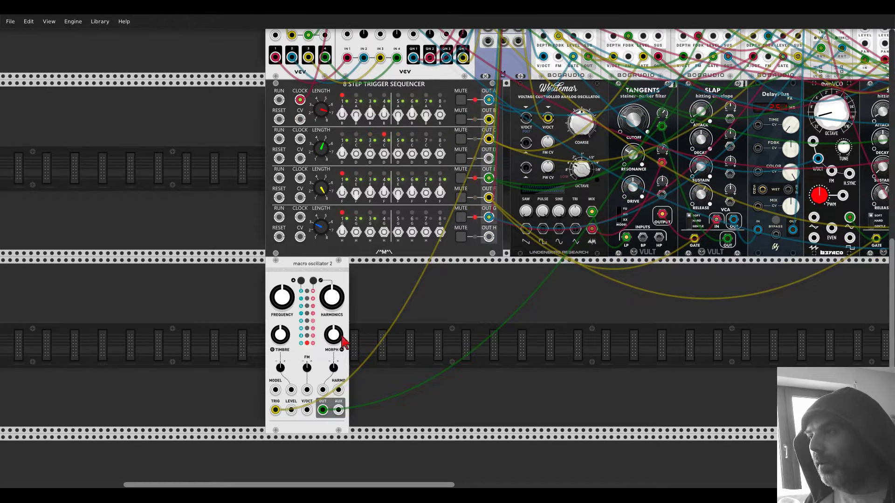
pyautogui.moveTo(282, 341)
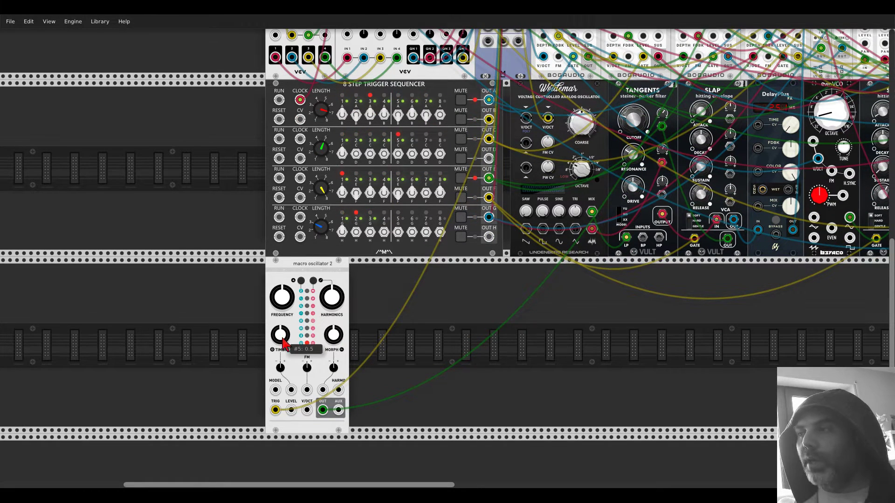
pyautogui.moveTo(279, 341); pyautogui.dragTo(279, 317)
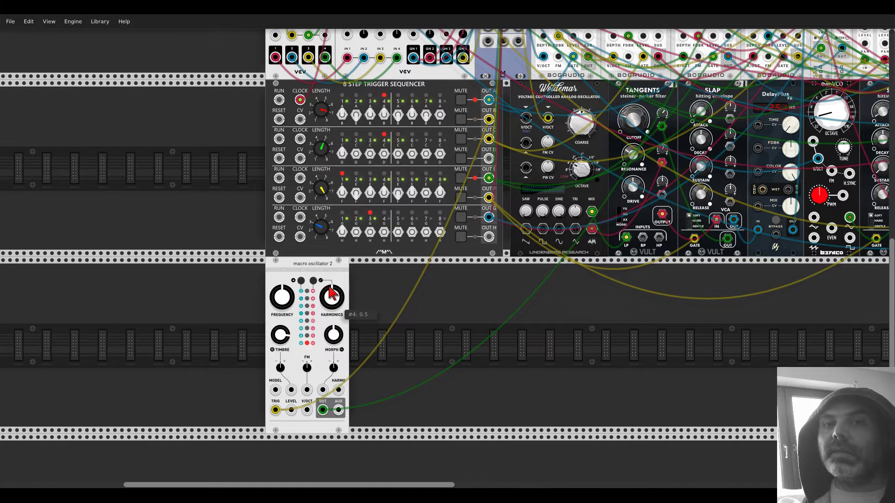
pyautogui.moveTo(330, 292)
pyautogui.mouseDown()
pyautogui.moveTo(329, 301)
pyautogui.moveTo(330, 284)
pyautogui.mouseUp()
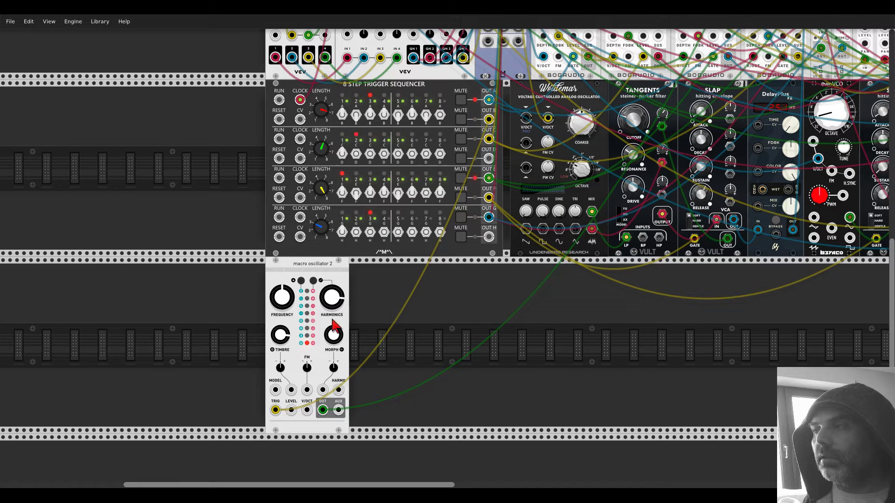
pyautogui.moveTo(334, 339); pyautogui.dragTo(335, 348)
pyautogui.moveTo(280, 339); pyautogui.dragTo(280, 336)
pyautogui.moveTo(282, 297); pyautogui.dragTo(281, 291)
pyautogui.moveTo(333, 334); pyautogui.dragTo(333, 341)
pyautogui.moveTo(332, 297); pyautogui.dragTo(332, 290)
pyautogui.moveTo(280, 334); pyautogui.dragTo(280, 326)
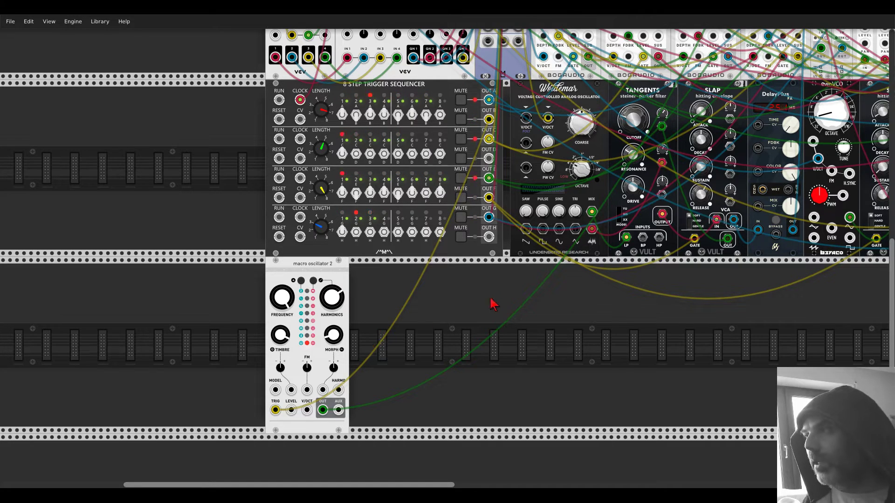
# Duplicate the DelayPlus FX module beside Macro Oscillator 2 and route the oscillator's OUT through it to the mixer channel.
pyautogui.moveTo(490, 298); pyautogui.dragTo(322, 284)
pyautogui.moveTo(781, 311); pyautogui.dragTo(403, 314)
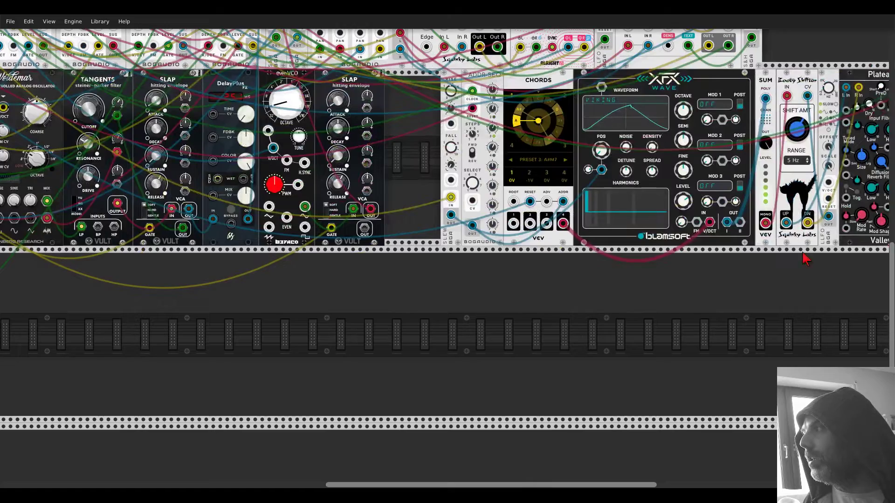
pyautogui.hotkey('ctrl', 'v')
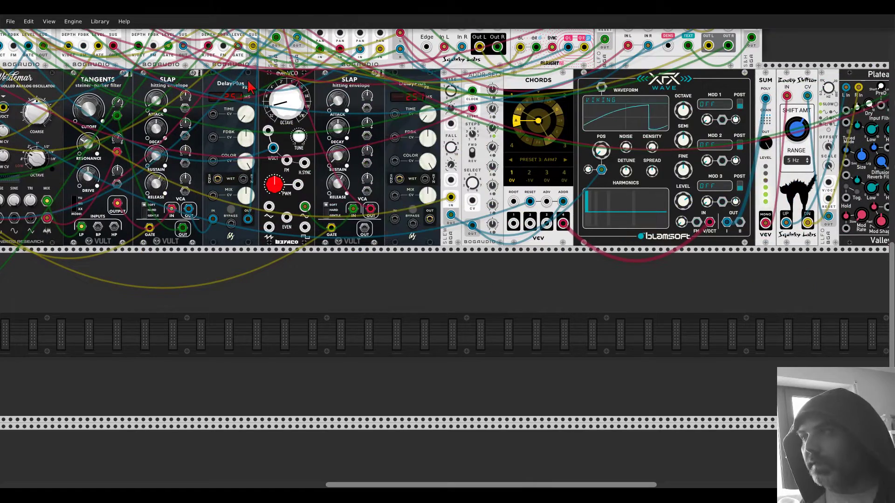
pyautogui.moveTo(413, 84); pyautogui.dragTo(313, 250)
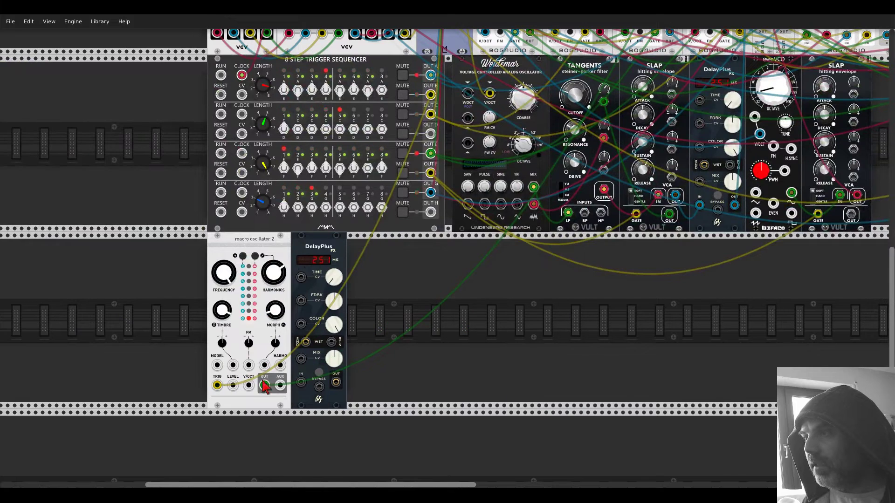
pyautogui.moveTo(264, 384); pyautogui.dragTo(335, 382)
pyautogui.moveTo(264, 385); pyautogui.dragTo(300, 382)
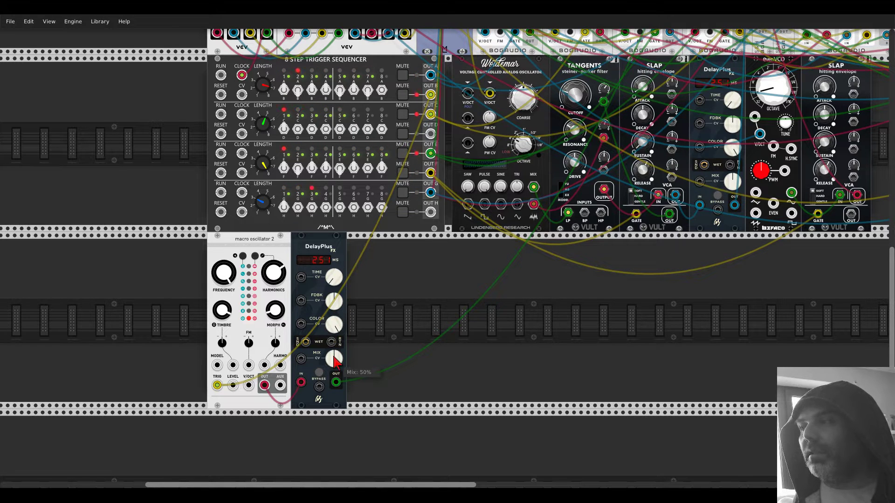
# Lower the new DelayPlus mix to below 50%, try its feedback at 100% and reset the feedback to default.
pyautogui.moveTo(334, 361); pyautogui.dragTo(333, 357)
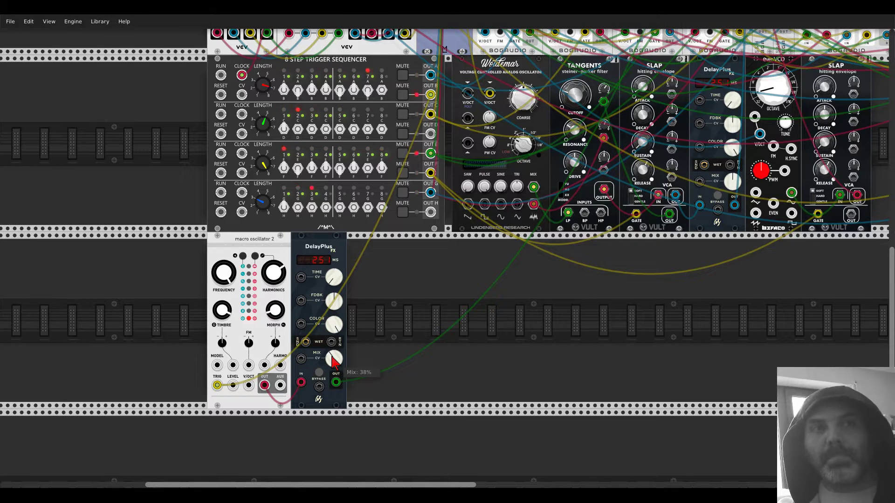
pyautogui.moveTo(333, 362); pyautogui.dragTo(332, 362)
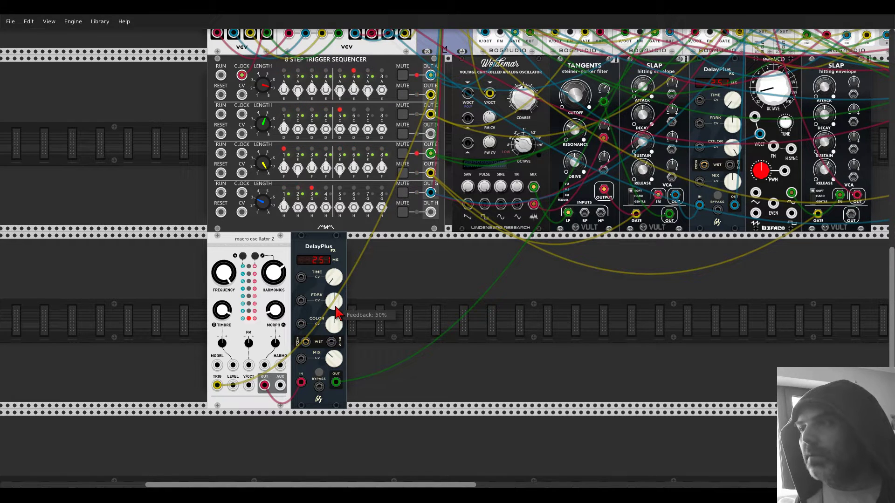
pyautogui.moveTo(335, 309); pyautogui.dragTo(335, 307)
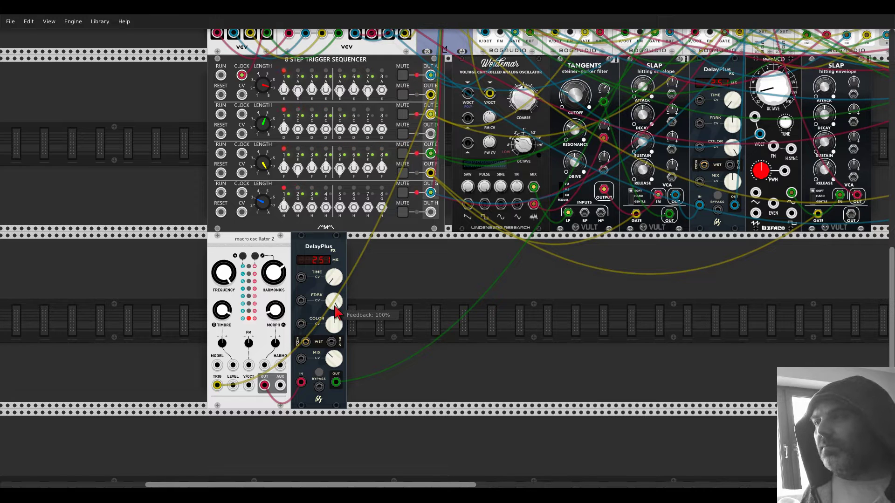
pyautogui.doubleClick(335, 309)
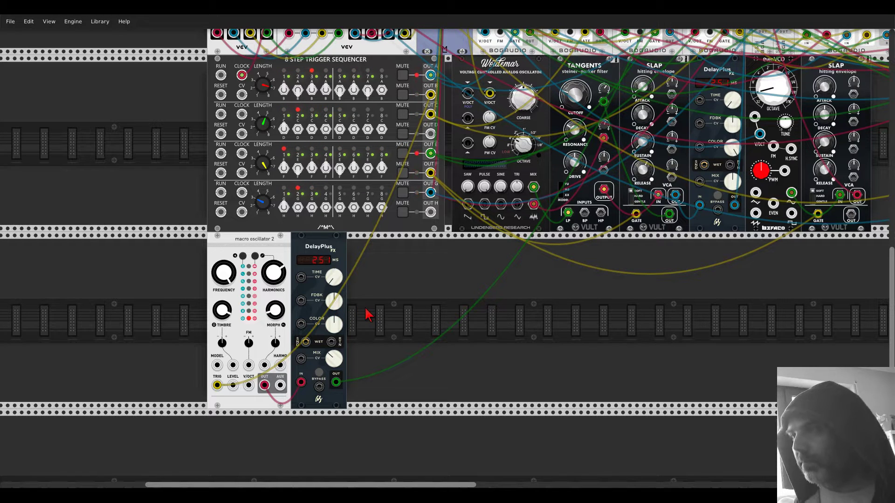
# Set the new DelayPlus delay time to 252 ms.
pyautogui.rightClick(335, 278)
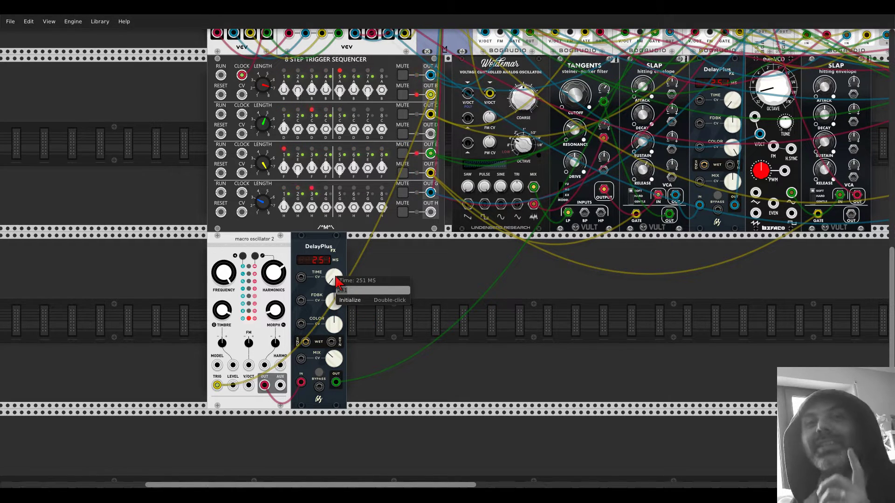
pyautogui.write('252')
pyautogui.press('Return')
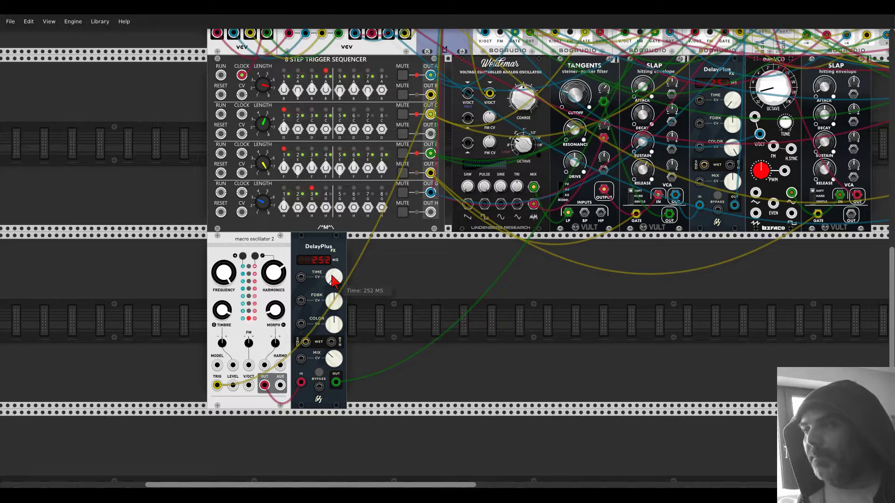
# Adjust the AX1 send of the hi-hat's mixer channel while it is soloed, and release the solo.
pyautogui.scroll(10, 518, 273)
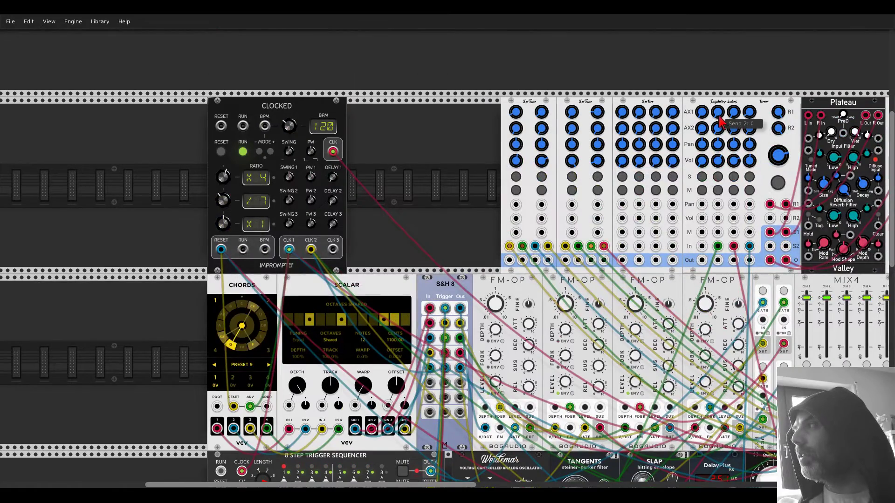
pyautogui.click(719, 178)
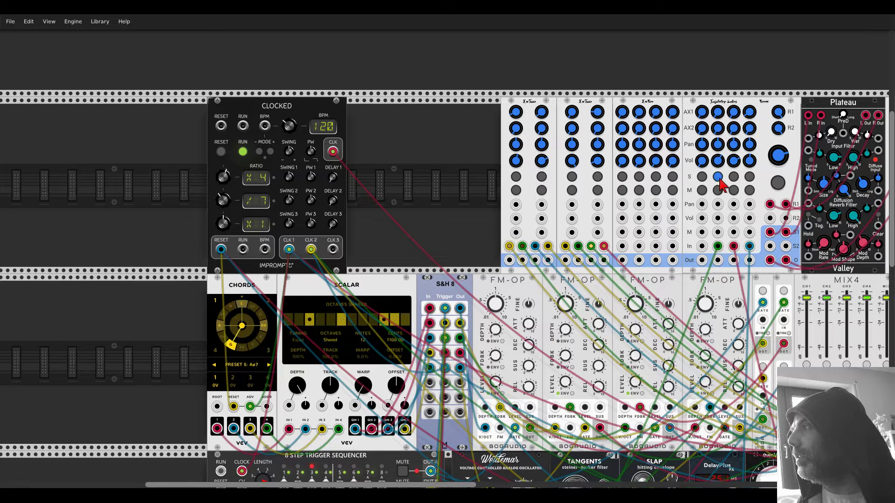
pyautogui.moveTo(720, 115); pyautogui.dragTo(719, 120)
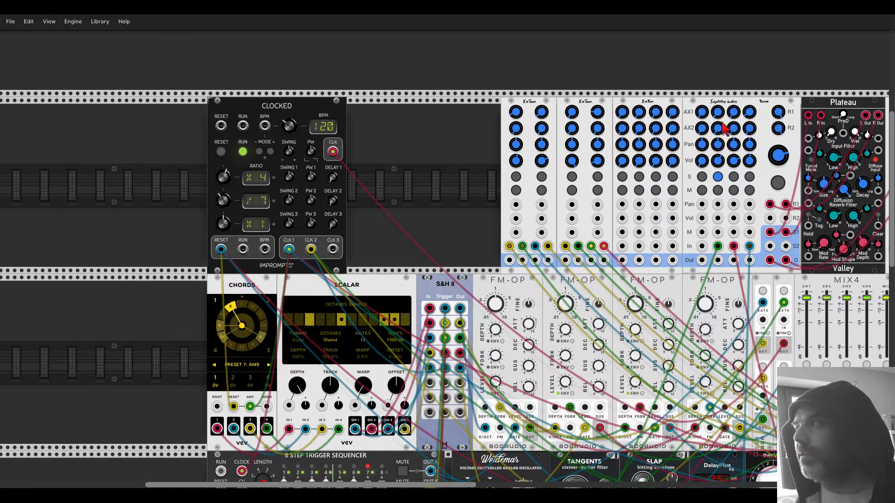
pyautogui.click(717, 177)
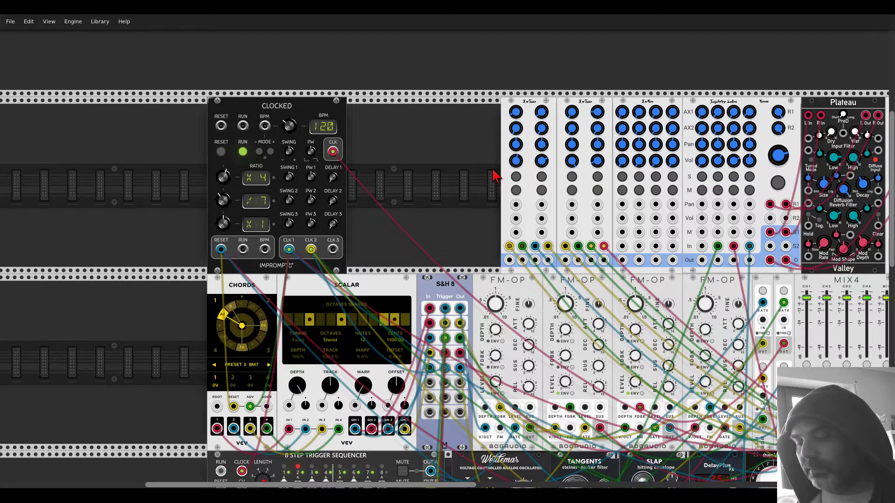
# Search the module library for "branc" and add the Bernoulli gate module beside the new DelayPlus.
pyautogui.moveTo(467, 236); pyautogui.dragTo(329, 96)
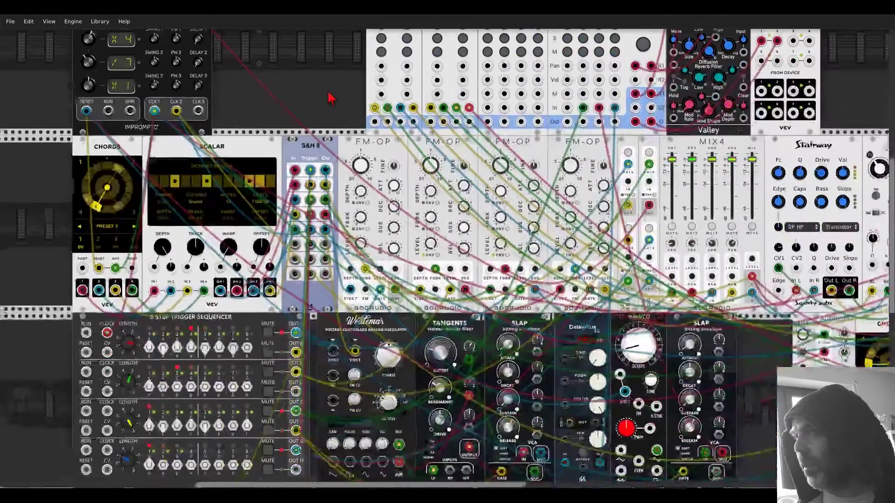
pyautogui.scroll(-3, 330, 96)
pyautogui.moveTo(413, 423); pyautogui.dragTo(415, 359)
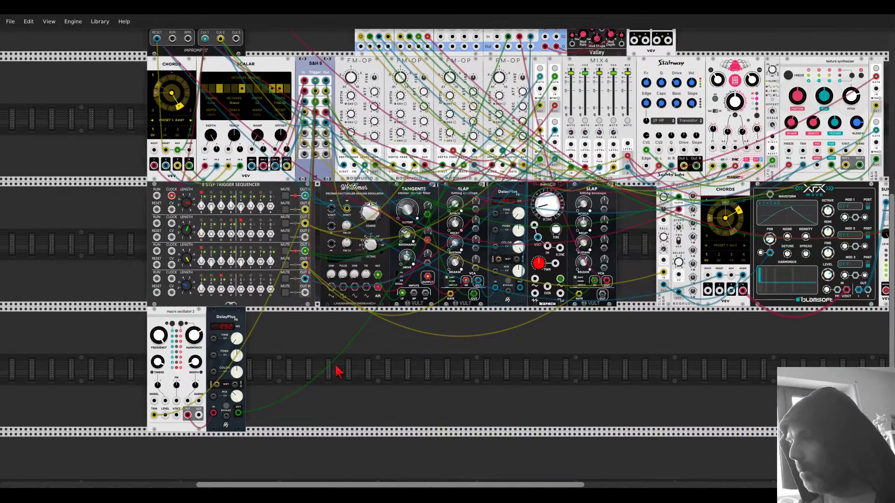
pyautogui.scroll(4, 299, 359)
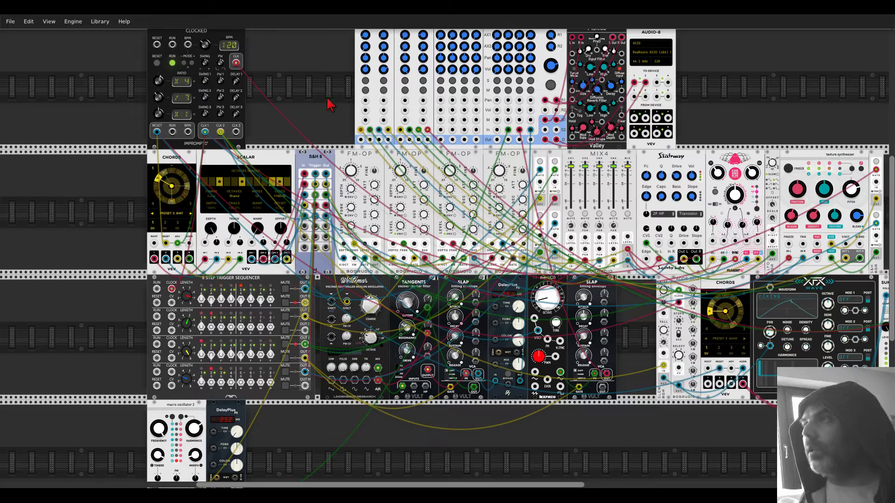
pyautogui.scroll(-4, 447, 251)
pyautogui.keyDown('ctrl'); pyautogui.scroll(4, 412, 289); pyautogui.keyUp('ctrl')
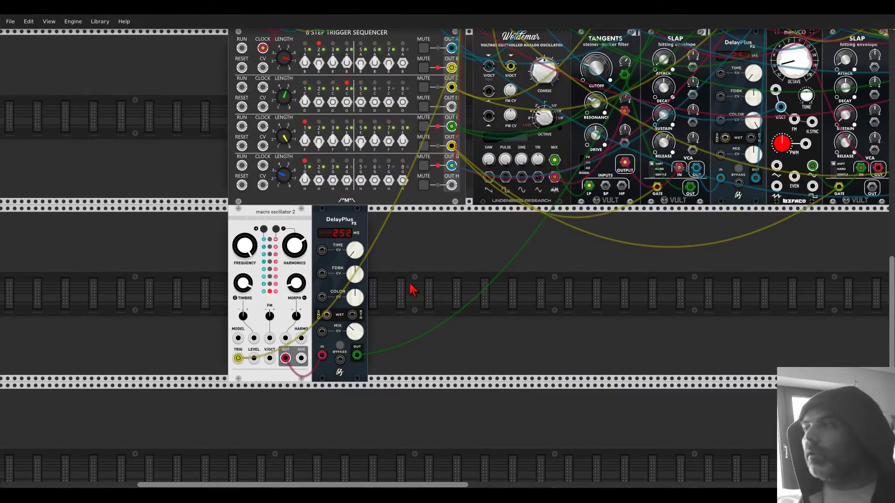
pyautogui.rightClick(412, 288)
pyautogui.write('branc')
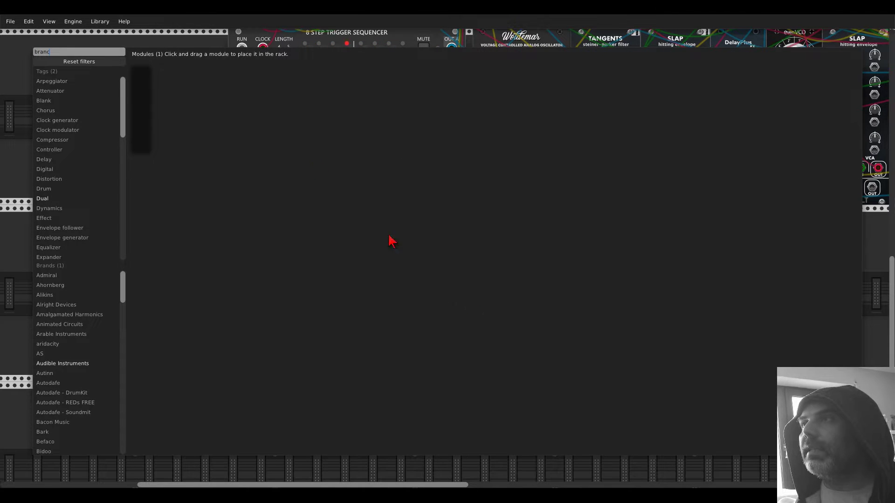
pyautogui.click(142, 77)
# Duplicate the first two-channel ExTwo expander at the front of the mixer.
pyautogui.scroll(10, 569, 248)
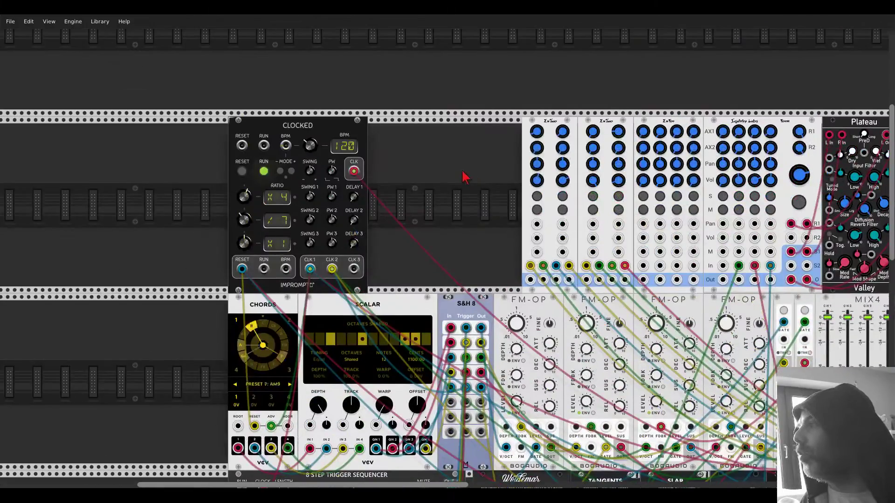
pyautogui.moveTo(463, 176); pyautogui.dragTo(255, 145)
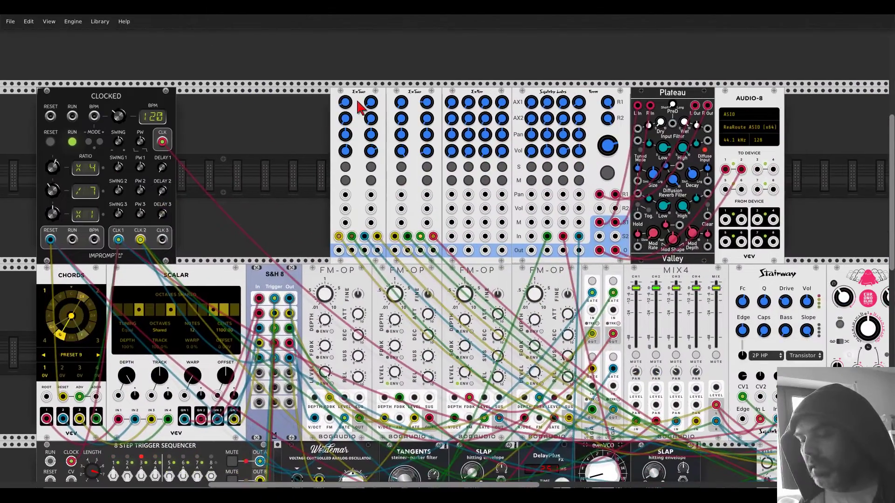
pyautogui.scroll(-10, 320, 130)
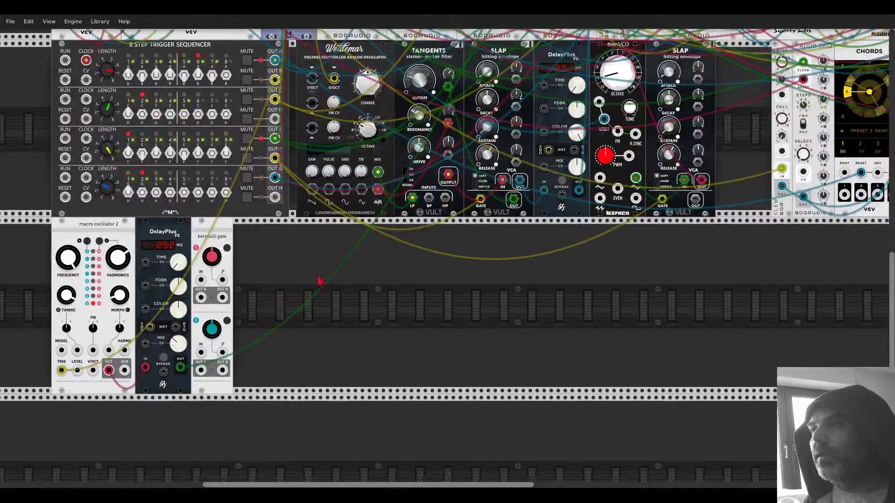
# Move the new DelayPlus OUT connection from the mixer to the first Bernoulli gate's IN.
pyautogui.moveTo(317, 281); pyautogui.dragTo(404, 250)
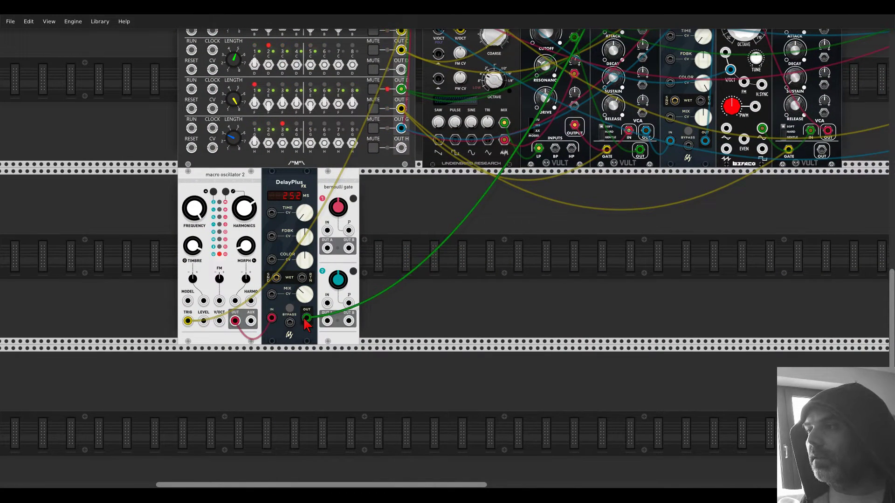
pyautogui.moveTo(307, 324); pyautogui.dragTo(327, 231)
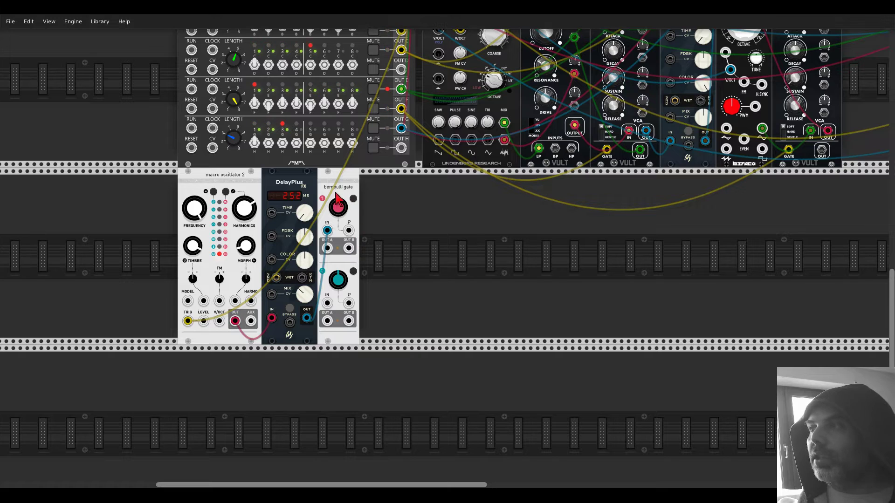
pyautogui.moveTo(340, 212)
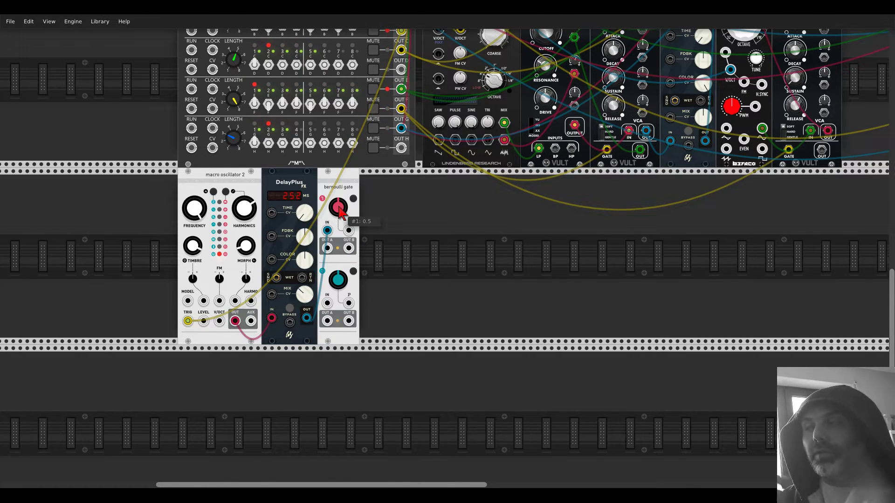
# Patch the first gate's OUT A and OUT B to the second channel's left and right inputs on the new ExTwo, with its level about 0.9.
pyautogui.moveTo(327, 248); pyautogui.dragTo(460, 96)
pyautogui.scroll(5, 325, 252)
pyautogui.scroll(4, 325, 251)
pyautogui.scroll(-4, 461, 94)
pyautogui.scroll(-3, 463, 98)
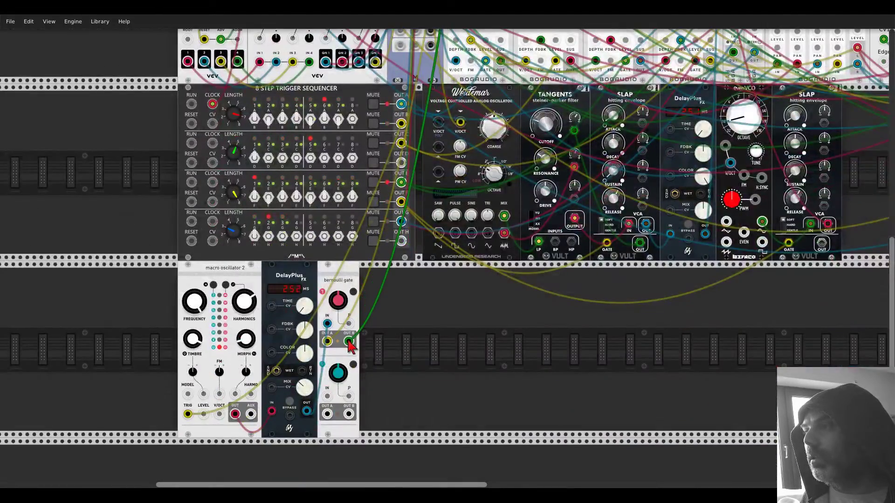
pyautogui.scroll(1, 418, 300)
pyautogui.scroll(9, 418, 300)
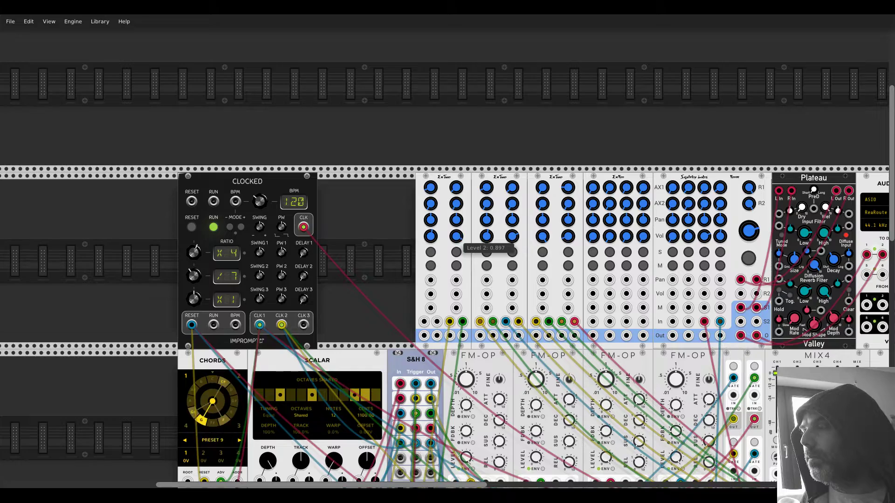
# Solo the second channel of the new ExTwo to check the randomly panned hi-hat, and release the solo.
pyautogui.scroll(-10, 396, 249)
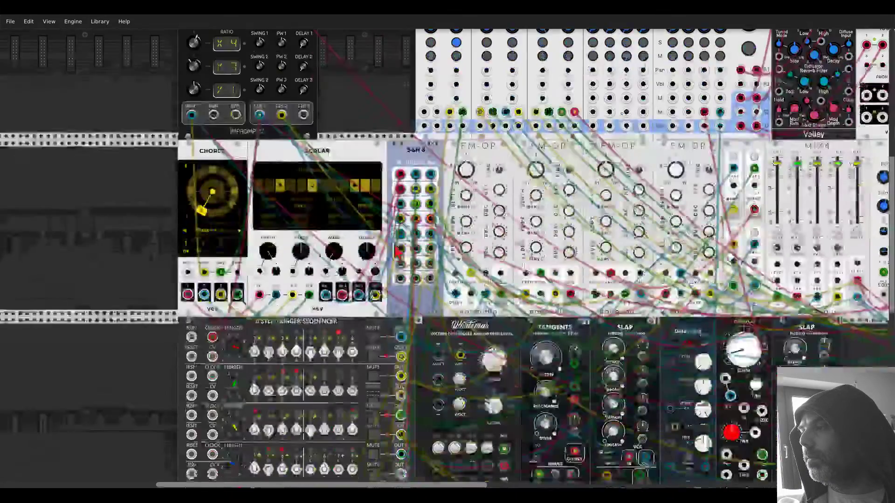
pyautogui.scroll(-4, 396, 252)
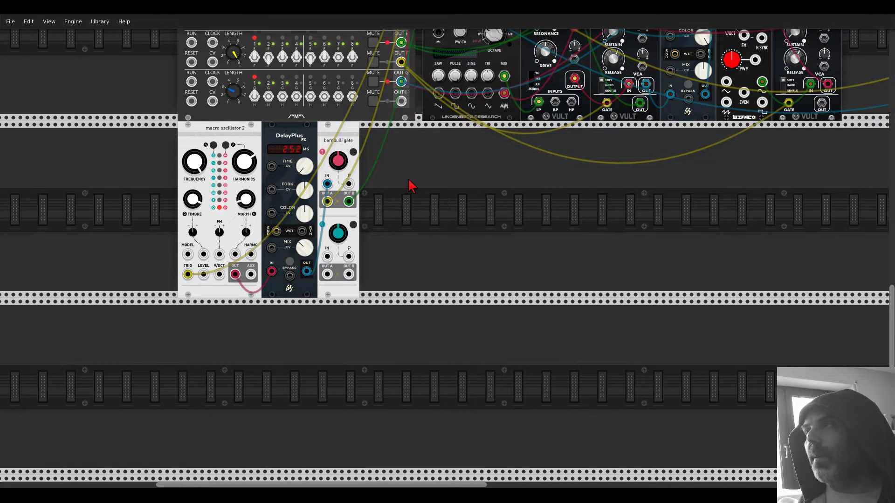
pyautogui.scroll(10, 409, 186)
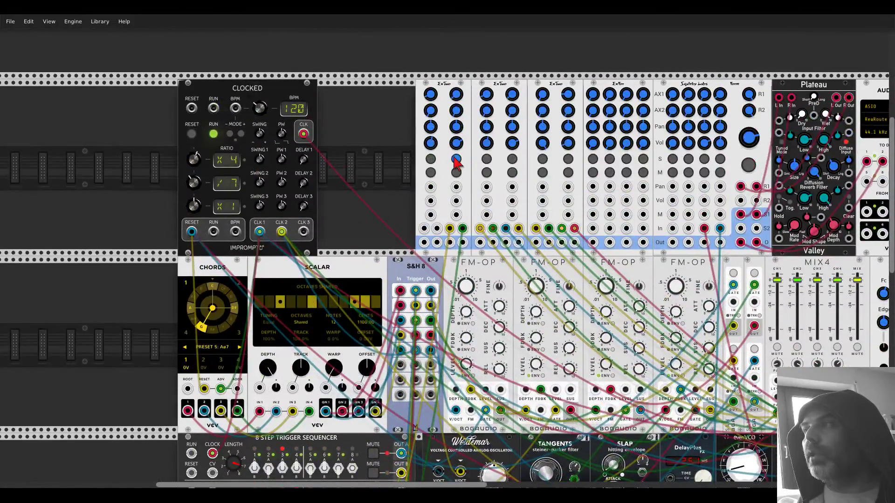
pyautogui.scroll(-11, 421, 241)
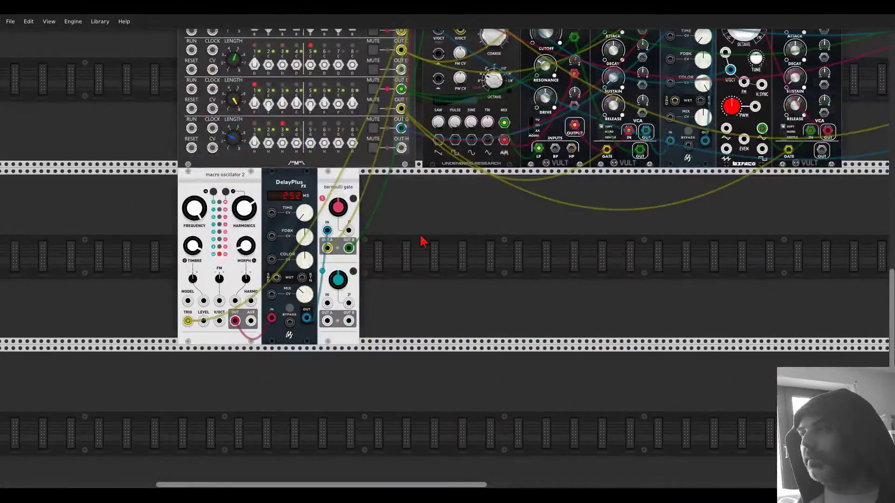
# Patch Clocked's CLK 1 into the sixth S&H 8 row and that row's output into Macro Oscillator 2's HARMO input.
pyautogui.scroll(-2, 421, 241)
pyautogui.hscroll(4, 360, 240)
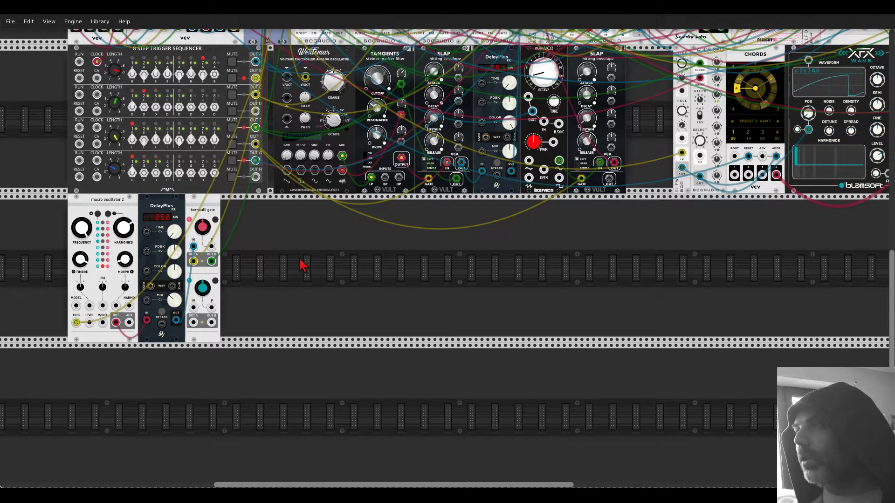
pyautogui.moveTo(299, 266); pyautogui.dragTo(154, 435)
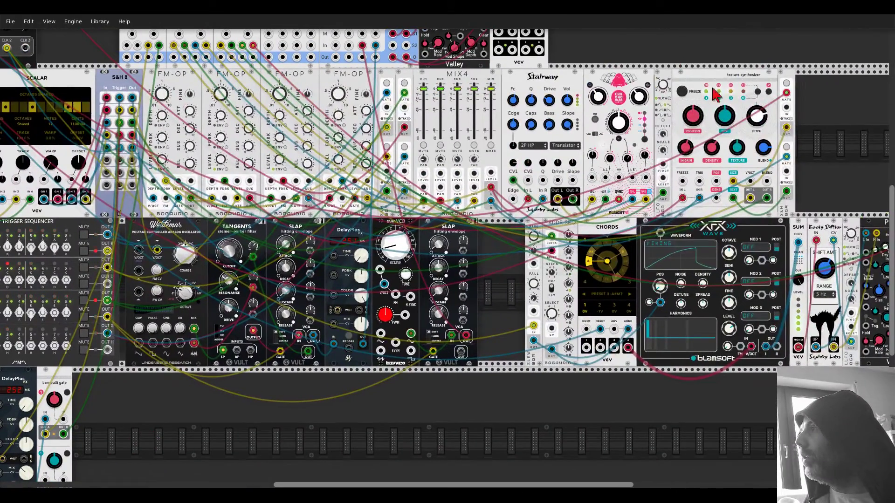
pyautogui.scroll(-3, 490, 306)
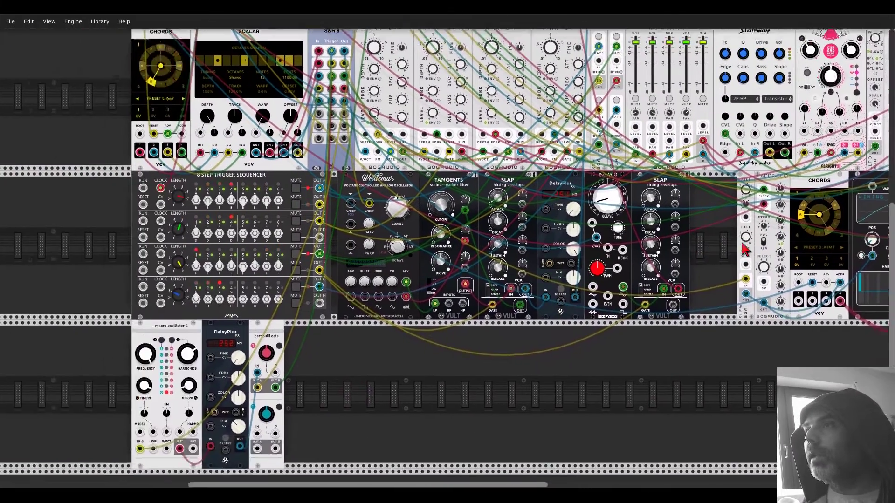
pyautogui.scroll(3, 109, 142)
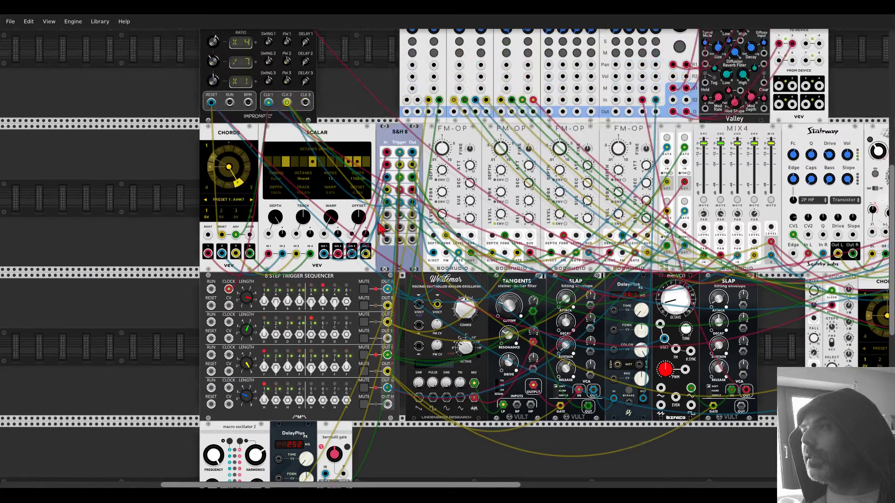
pyautogui.moveTo(387, 215); pyautogui.dragTo(268, 102)
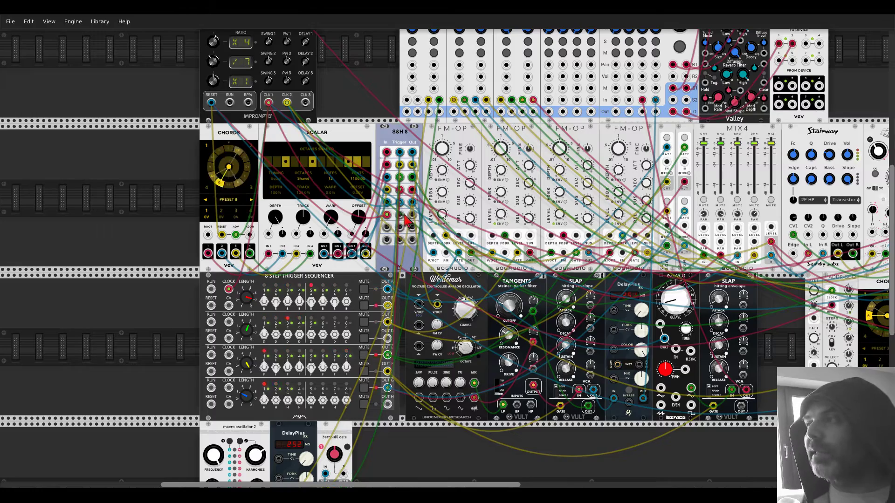
pyautogui.moveTo(412, 214); pyautogui.dragTo(261, 323)
pyautogui.scroll(-5, 409, 219)
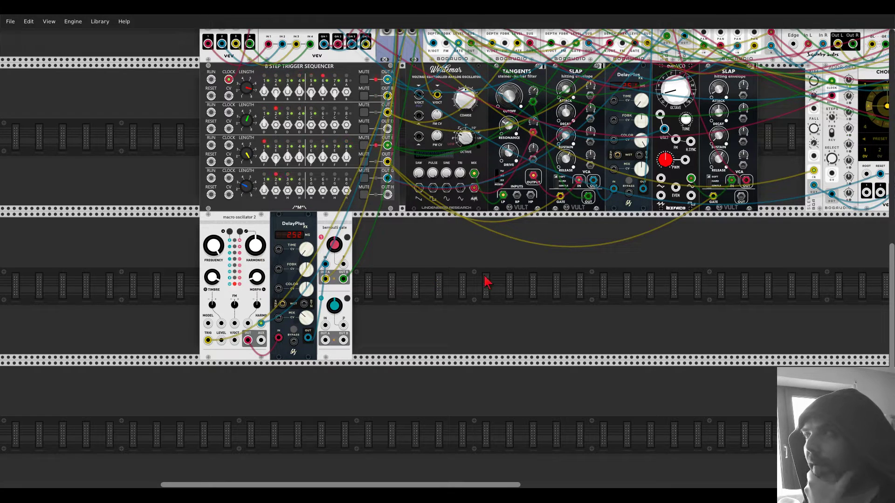
# Patch the SUM module's output into the second Bernoulli gate's IN.
pyautogui.moveTo(511, 244); pyautogui.dragTo(303, 279)
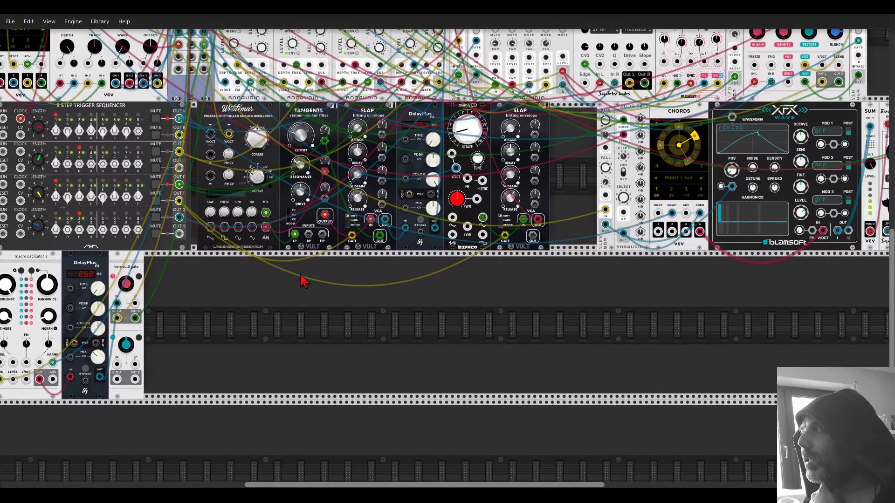
pyautogui.scroll(-1, 301, 275)
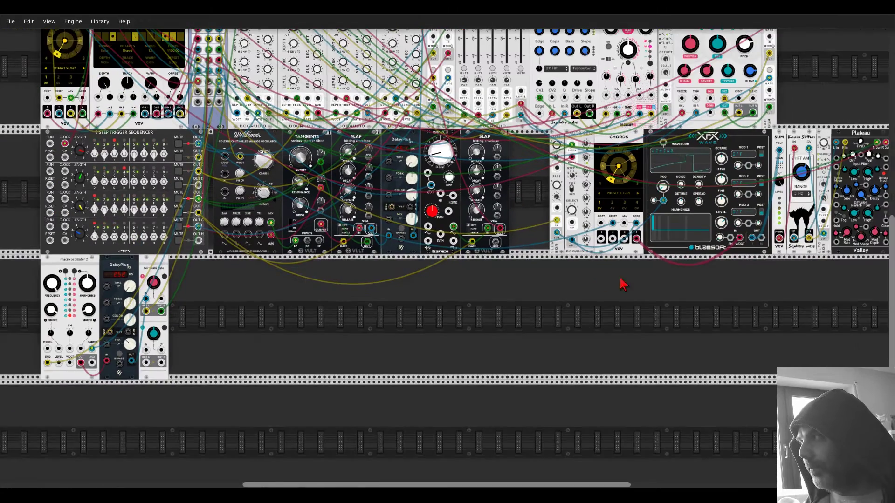
pyautogui.moveTo(641, 281); pyautogui.dragTo(530, 264)
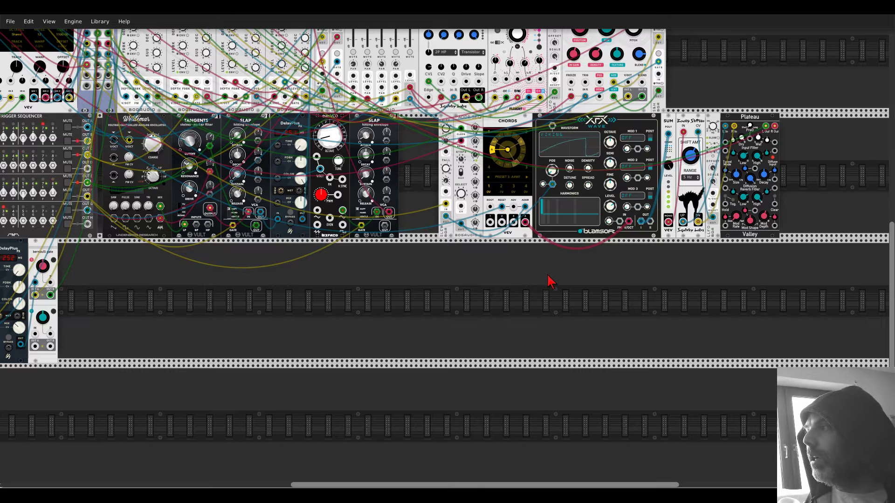
pyautogui.moveTo(35, 334); pyautogui.dragTo(667, 223)
pyautogui.moveTo(225, 316); pyautogui.dragTo(454, 278)
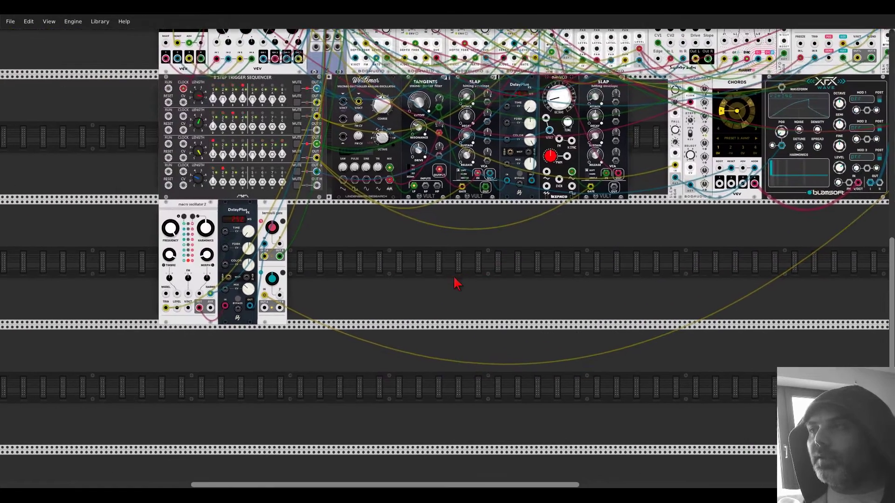
# Patch the second Bernoulli gate's OUT A to the second channel of the main four-channel mixer and solo that channel.
pyautogui.scroll(3, 326, 265)
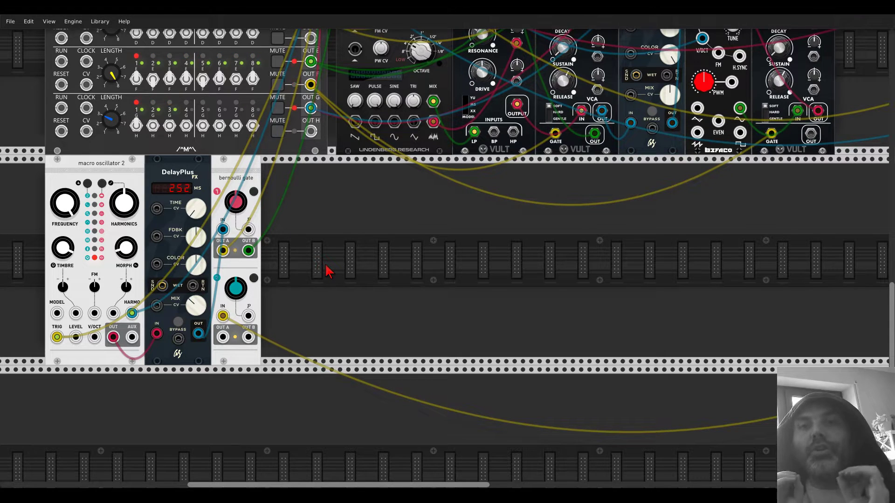
pyautogui.moveTo(245, 290)
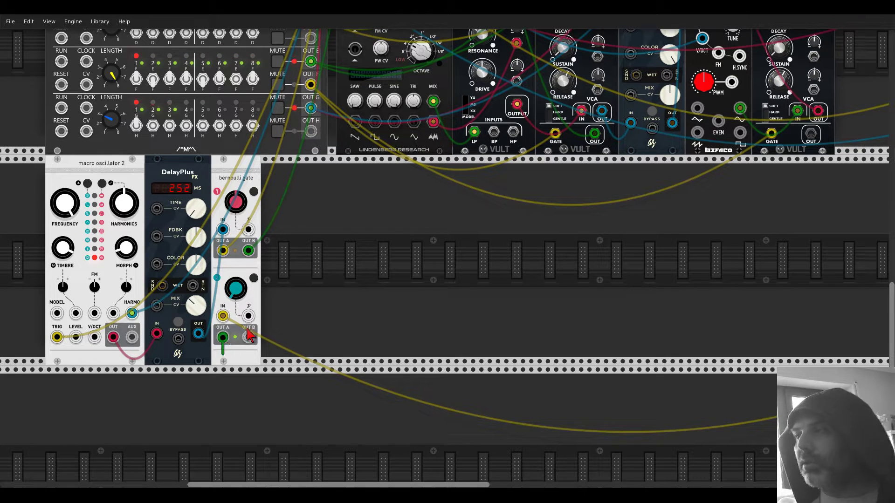
pyautogui.scroll(8, 565, 270)
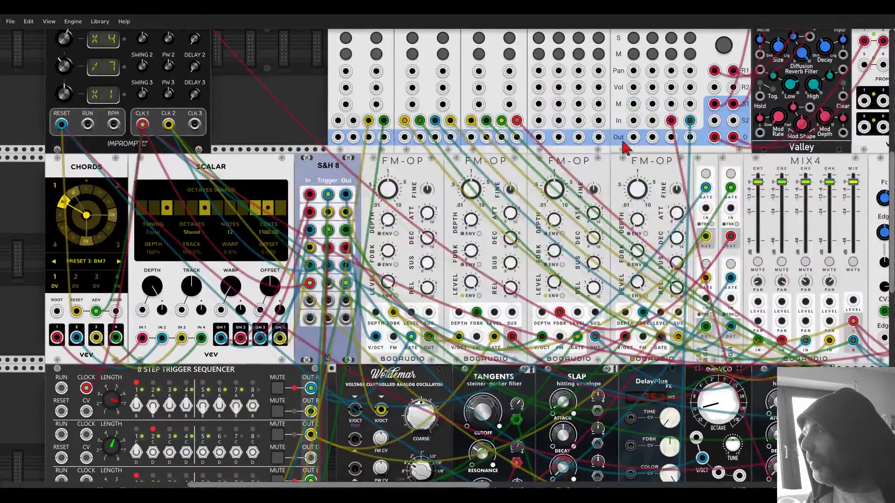
pyautogui.scroll(-5, 565, 270)
pyautogui.scroll(-3, 433, 339)
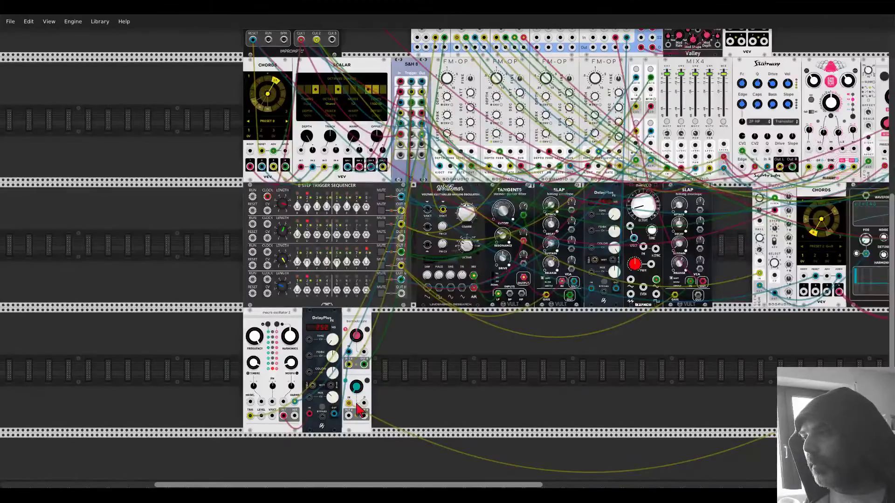
pyautogui.scroll(3, 455, 385)
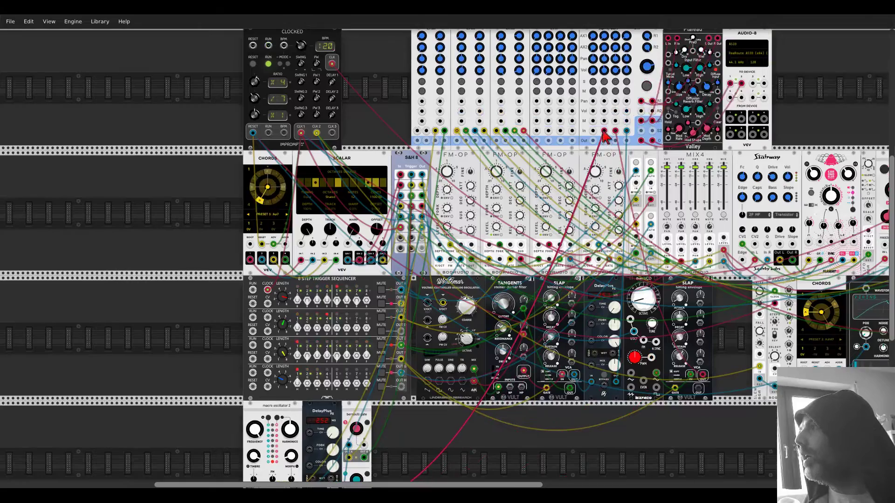
pyautogui.click(603, 82)
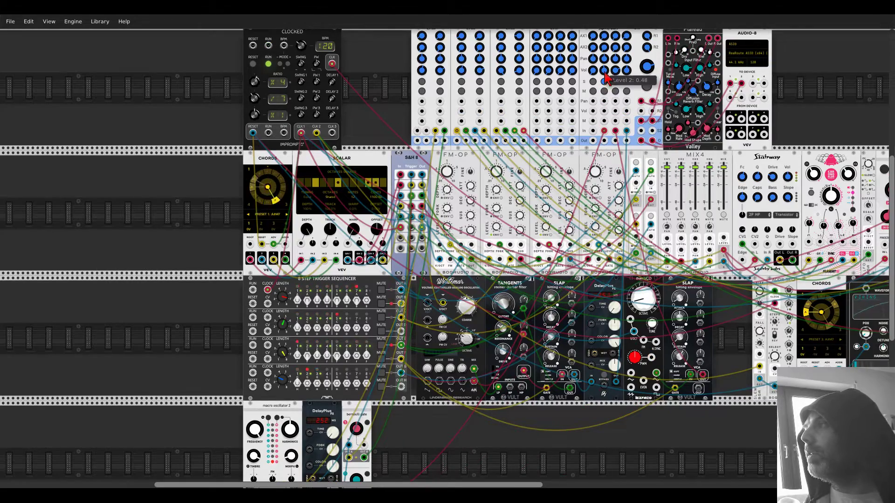
pyautogui.scroll(-4, 384, 309)
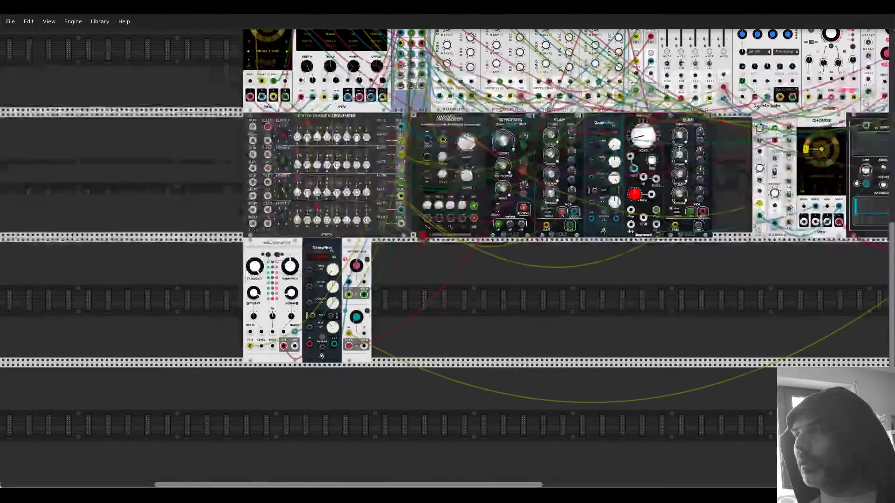
pyautogui.scroll(3, 379, 313)
pyautogui.scroll(-1, 416, 272)
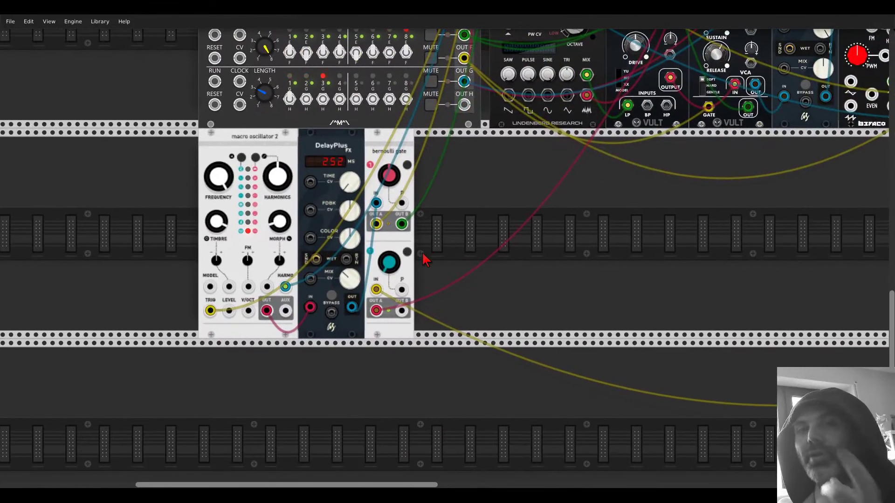
# Set the second Bernoulli gate's probability to about 0.16 and add a Tangents steiner-parker filter beside the gate module.
pyautogui.moveTo(389, 261); pyautogui.dragTo(389, 282)
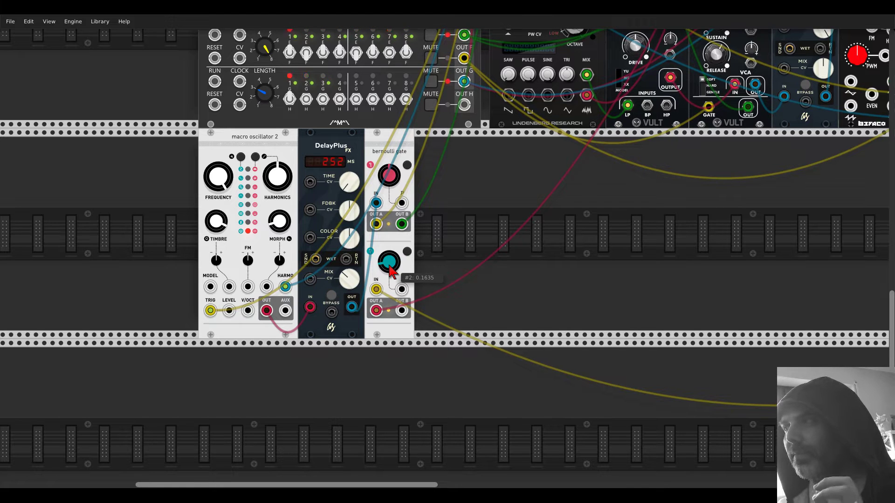
pyautogui.rightClick(476, 268)
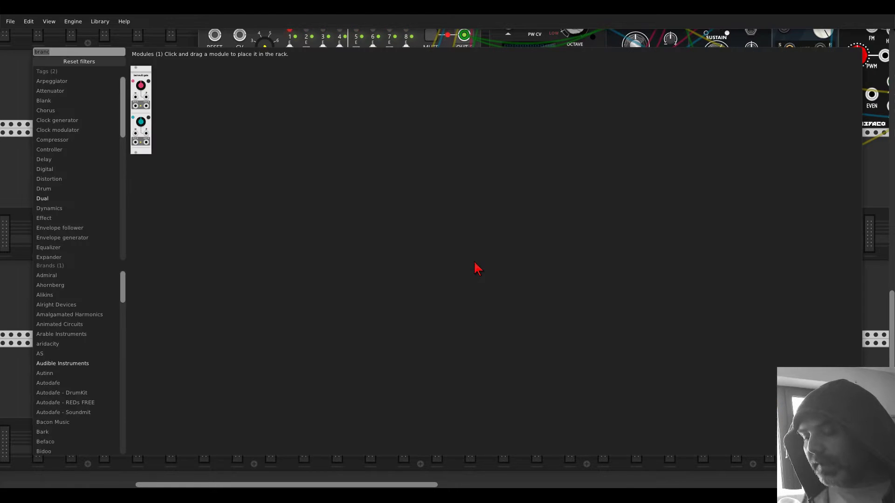
pyautogui.write('tange')
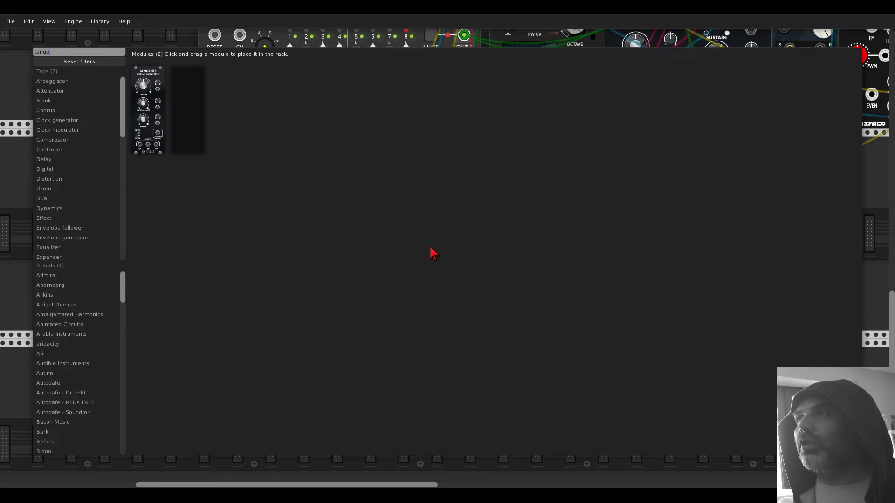
pyautogui.click(200, 89)
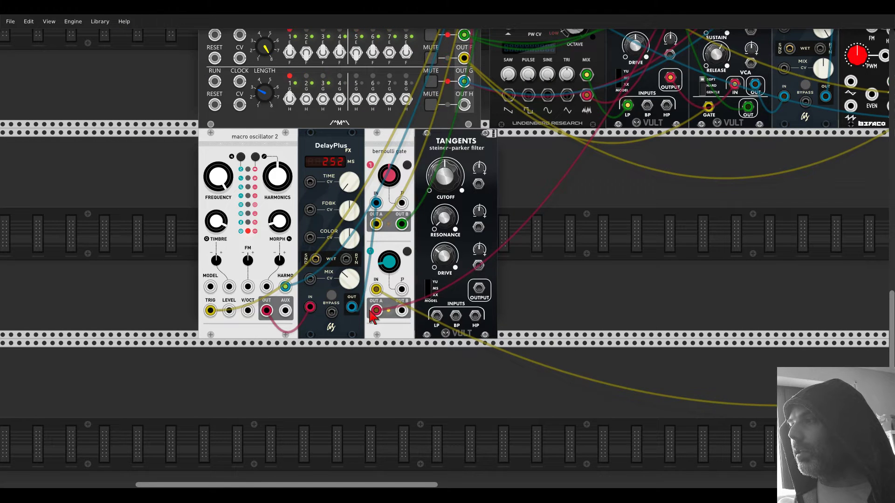
# Insert Tangents between the second Bernoulli gate's OUT A and the mixer through its HP input, raising the cutoff and setting resonance to about 0.15.
pyautogui.moveTo(437, 315); pyautogui.dragTo(444, 316)
pyautogui.moveTo(377, 311); pyautogui.dragTo(478, 288)
pyautogui.moveTo(376, 310); pyautogui.dragTo(475, 315)
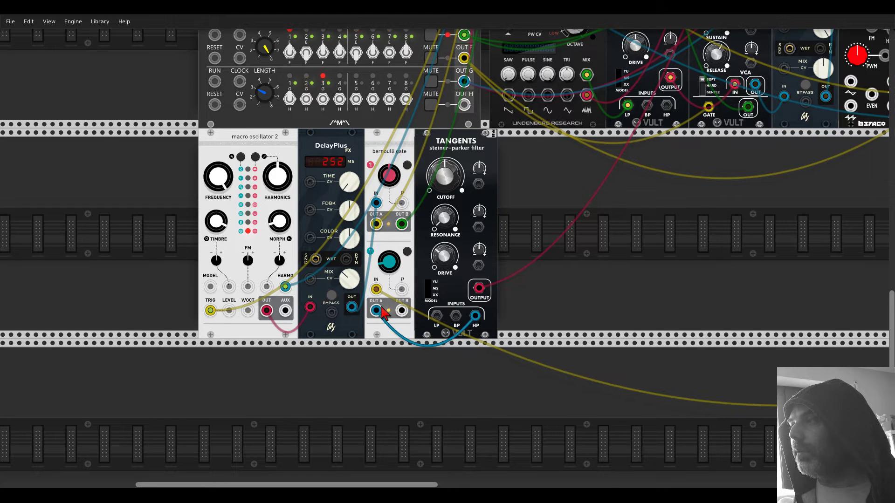
pyautogui.moveTo(445, 176); pyautogui.dragTo(445, 164)
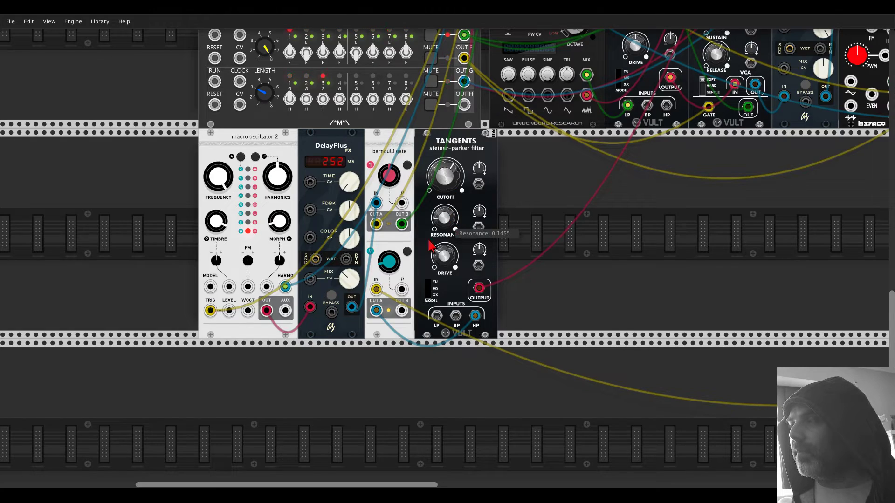
pyautogui.moveTo(394, 263); pyautogui.dragTo(394, 264)
# Release the solo on the second channel of the main four-channel mixer.
pyautogui.scroll(15, 813, 84)
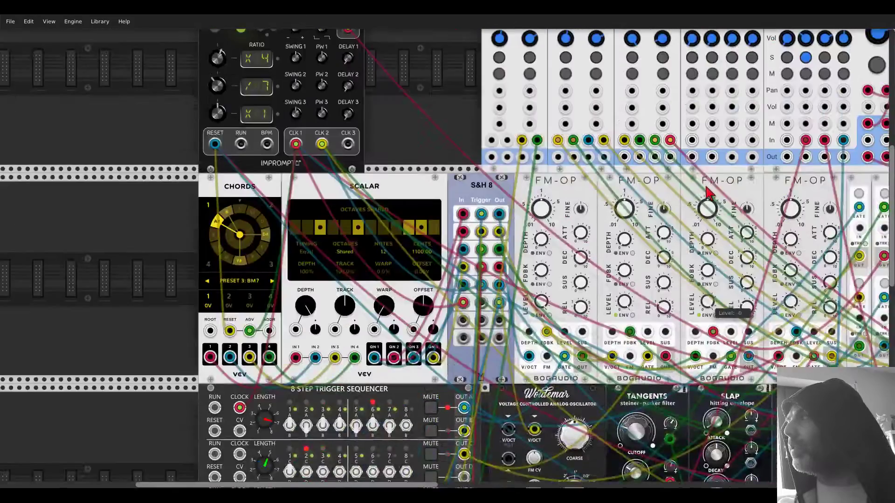
pyautogui.hscroll(10, 813, 84)
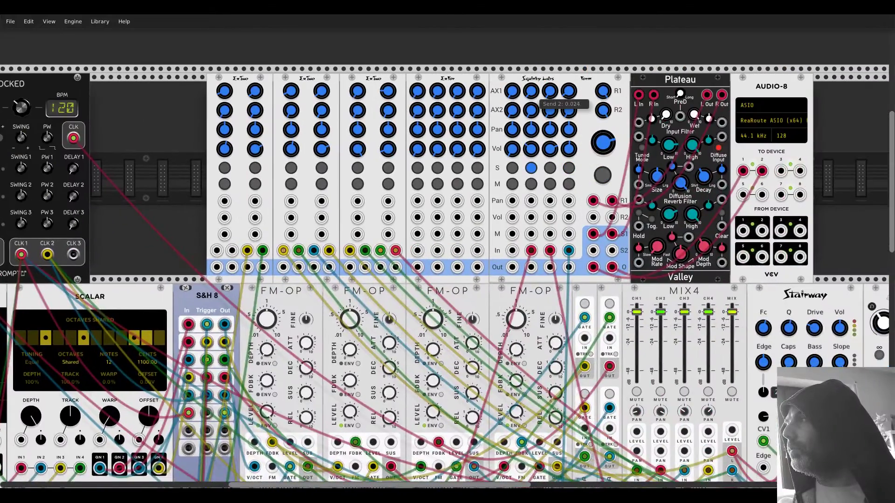
pyautogui.scroll(1, 540, 102)
pyautogui.moveTo(531, 133); pyautogui.dragTo(530, 133)
# Find the NYSTHI modules in the library and place a Poly LPG in the empty row space beyond Tangents.
pyautogui.scroll(-5, 159, 254)
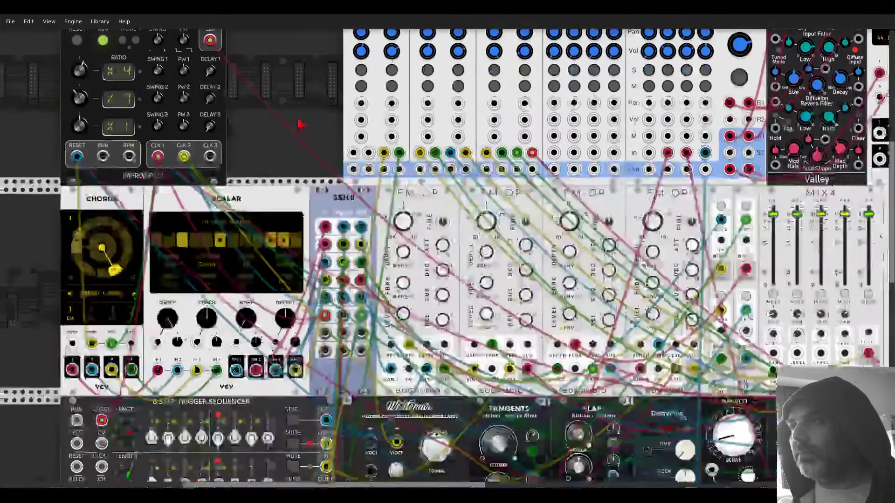
pyautogui.scroll(-5, 329, 279)
pyautogui.hscroll(2, 329, 278)
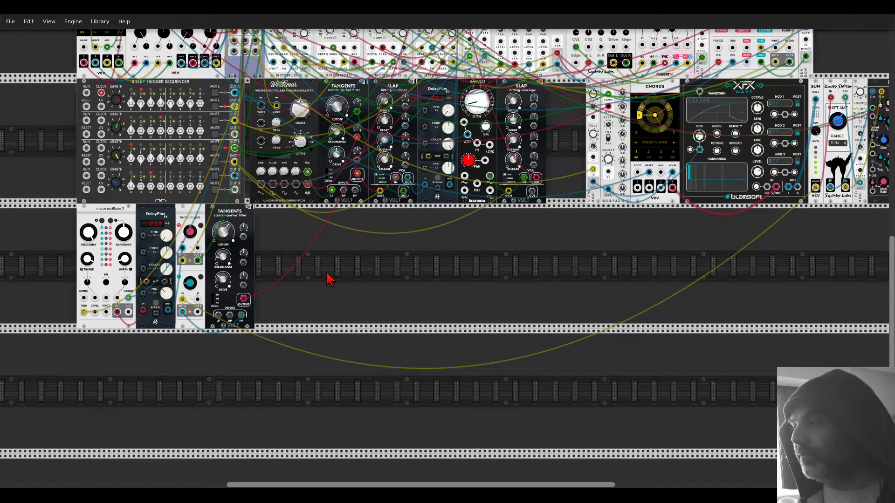
pyautogui.rightClick(328, 279)
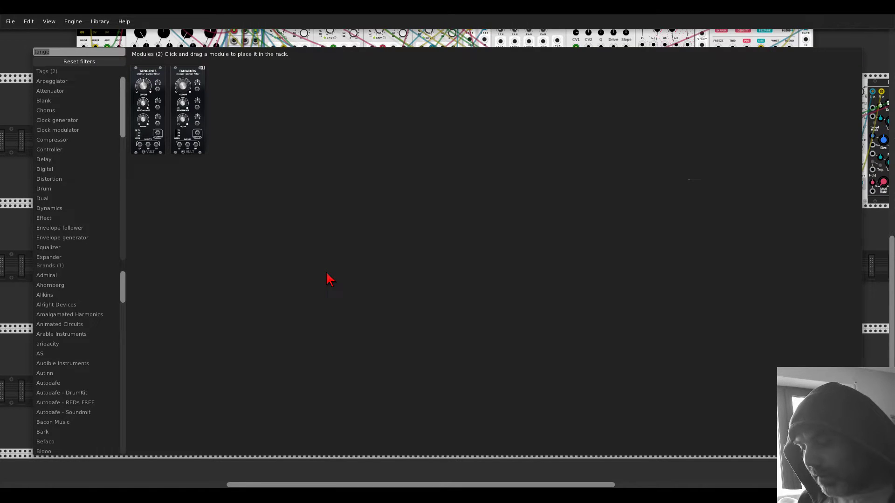
pyautogui.write('nysthi')
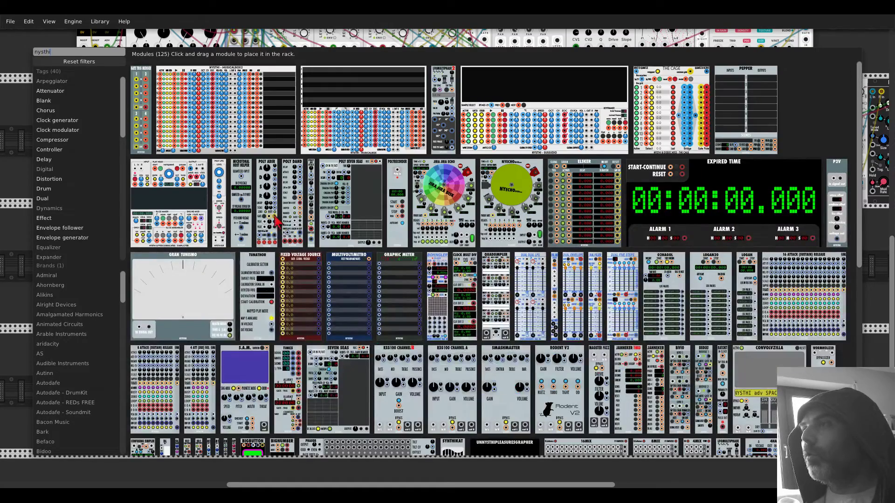
pyautogui.moveTo(220, 173); pyautogui.dragTo(349, 223)
pyautogui.scroll(4, 308, 260)
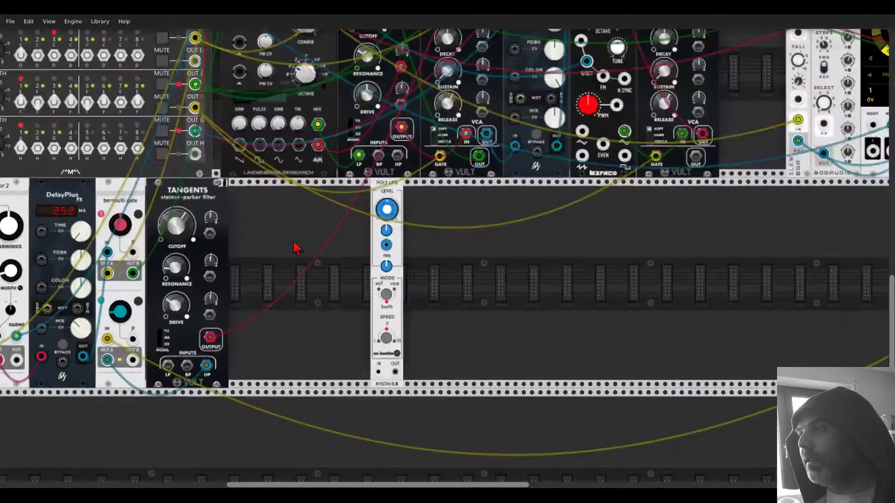
pyautogui.hscroll(-3, 364, 242)
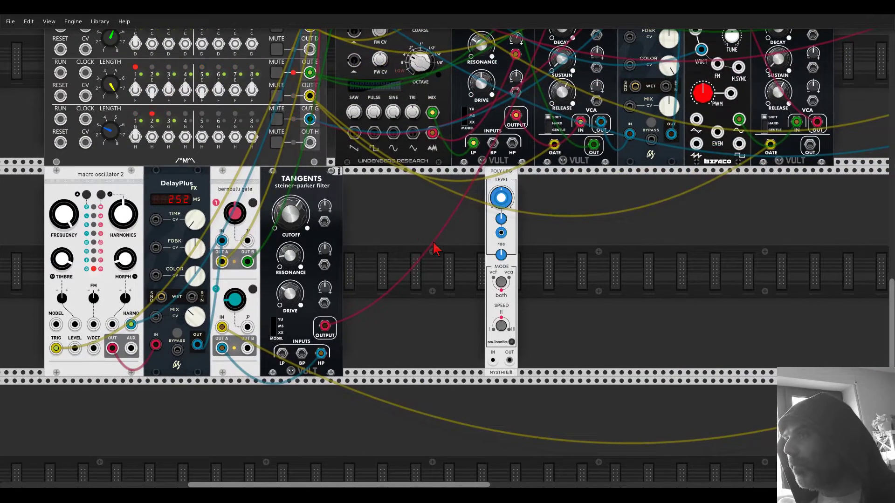
# Add the Kinks utilities module next to the Poly LPG and patch its NOISE output into the LPG's IN.
pyautogui.rightClick(437, 252)
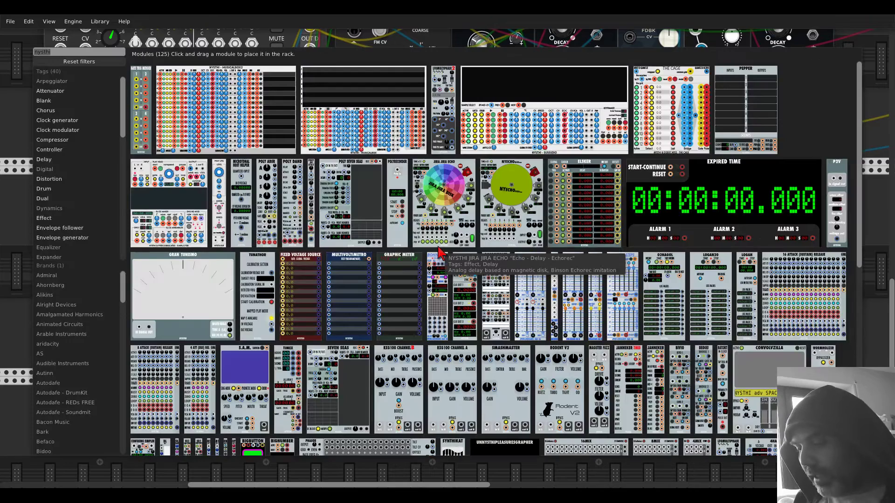
pyautogui.write('kinks')
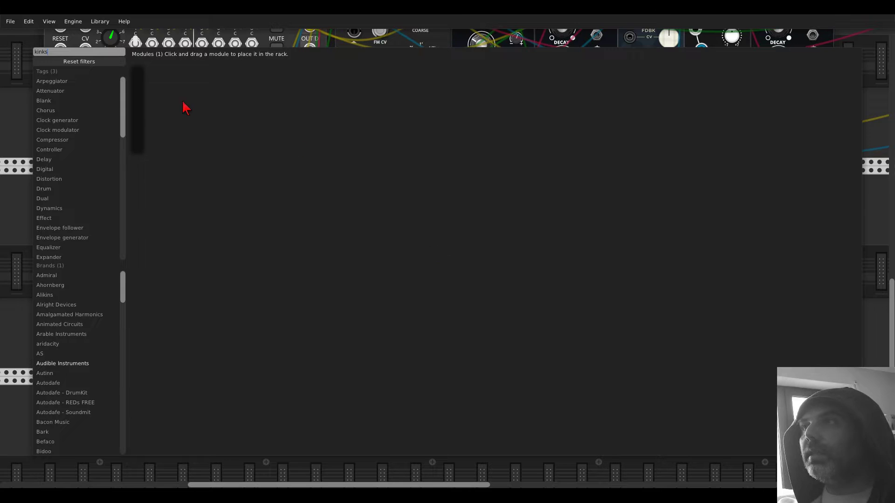
pyautogui.moveTo(152, 82); pyautogui.dragTo(471, 229)
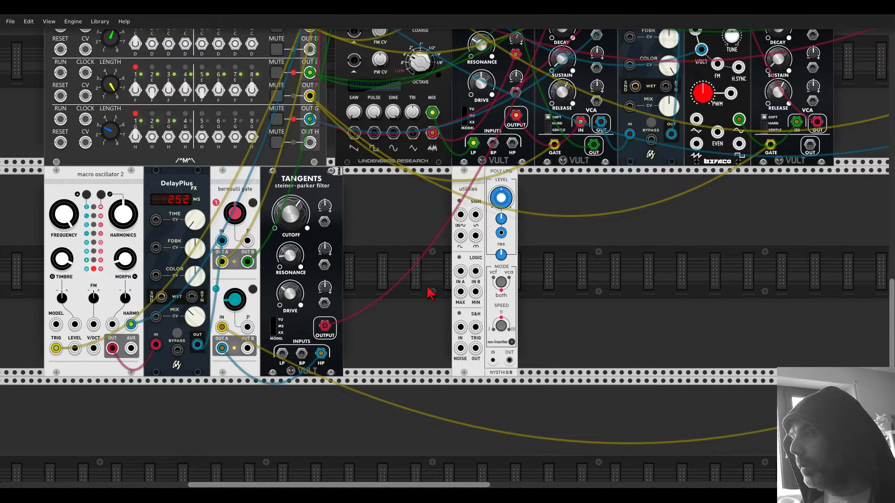
pyautogui.moveTo(461, 353); pyautogui.dragTo(623, 335)
# Patch the Poly LPG's OUT to the main mixer's first channel, solo it and set its level to about 0.49.
pyautogui.scroll(-2, 509, 363)
pyautogui.scroll(3, 623, 335)
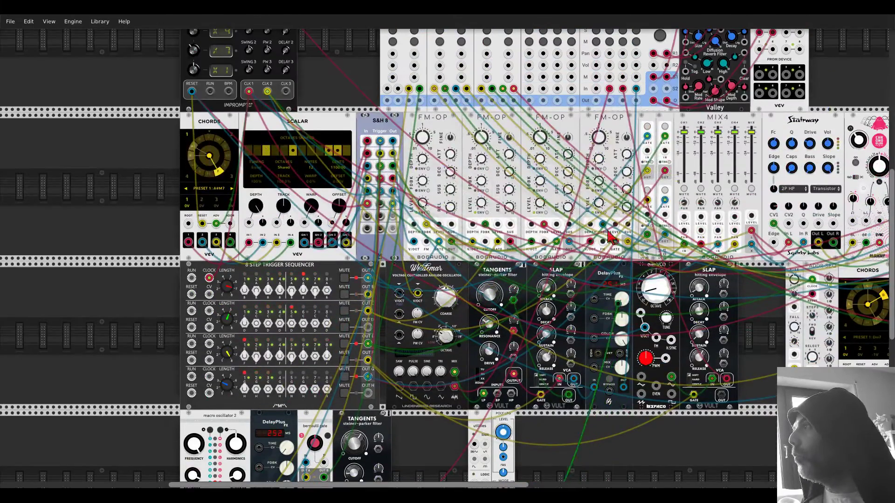
pyautogui.scroll(3, 623, 336)
pyautogui.scroll(2, 597, 96)
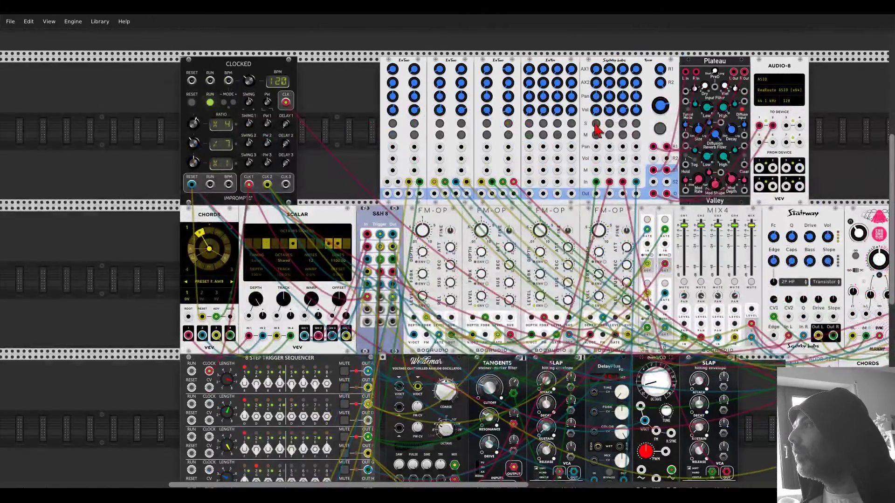
pyautogui.moveTo(597, 111); pyautogui.dragTo(596, 114)
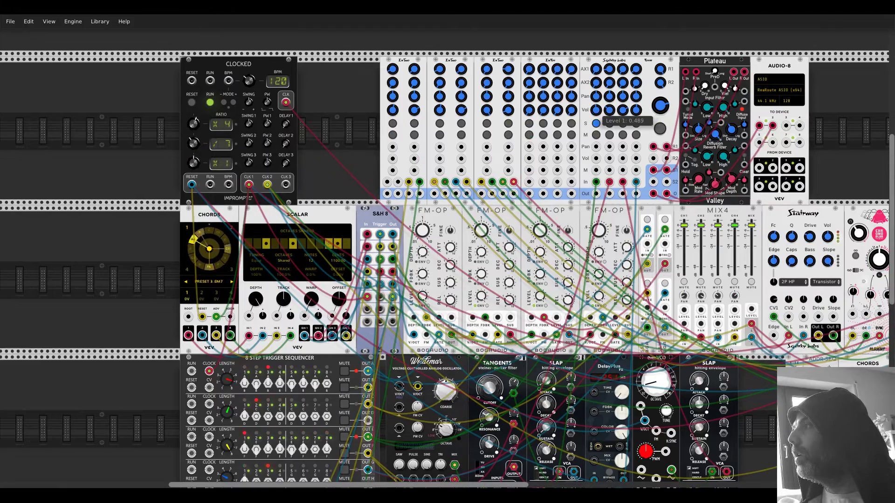
# Patch the trigger sequencer's OUT D into the Poly LPG's level CV input.
pyautogui.scroll(-6, 515, 278)
pyautogui.scroll(3, 515, 278)
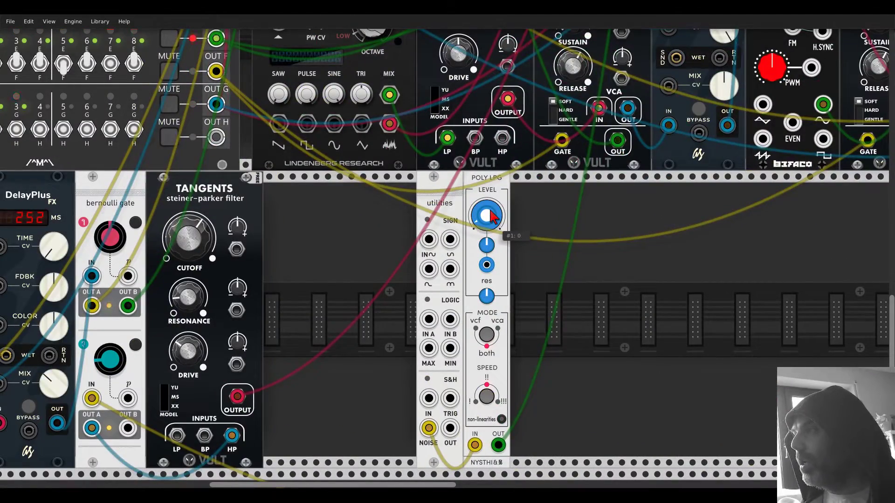
pyautogui.scroll(-5, 470, 231)
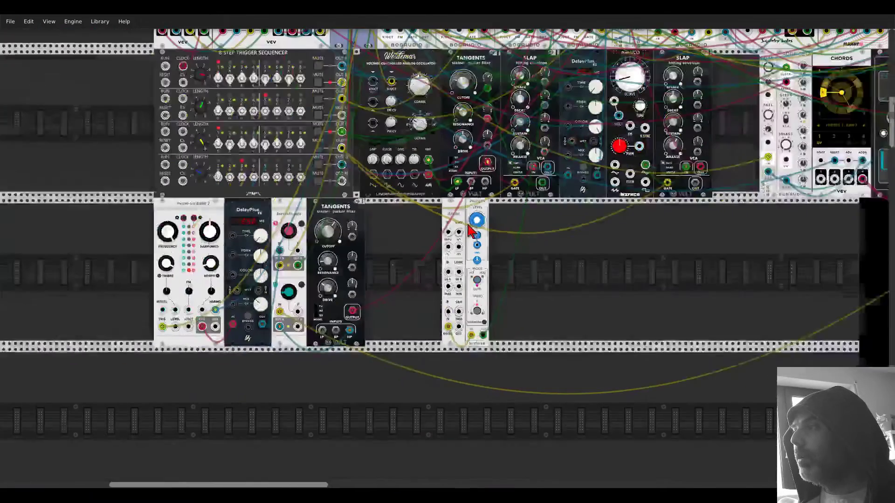
pyautogui.scroll(1, 344, 132)
pyautogui.scroll(5, 344, 132)
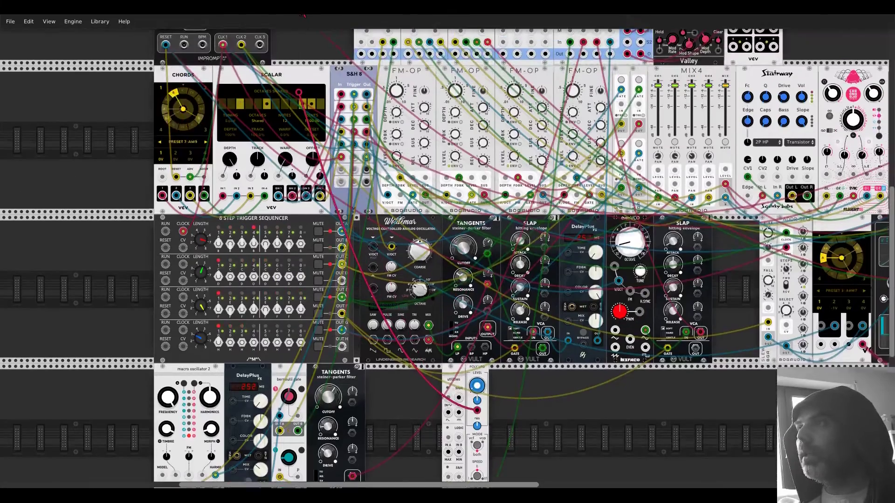
pyautogui.scroll(-10, 223, 104)
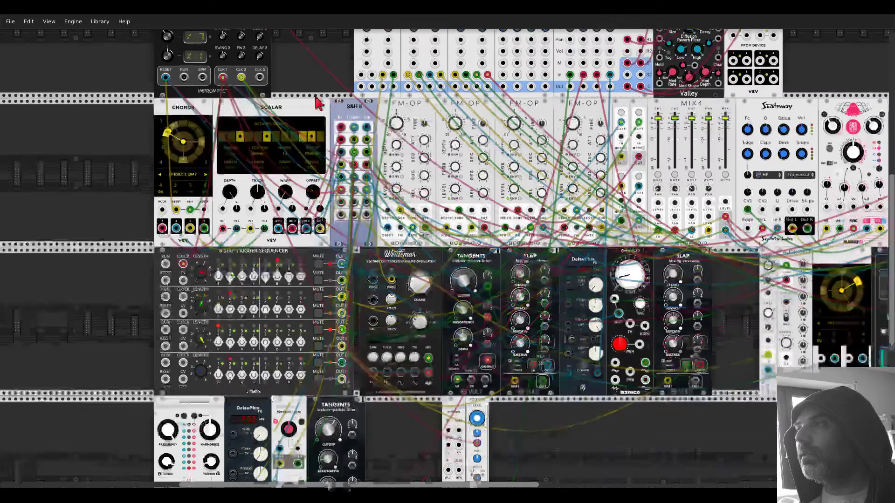
pyautogui.scroll(3, 389, 259)
pyautogui.moveTo(480, 233); pyautogui.dragTo(325, 74)
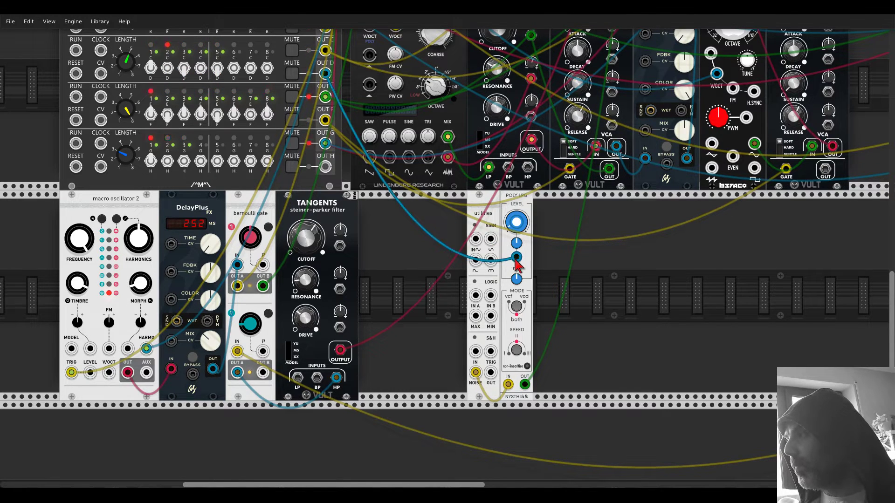
# Audition the Poly LPG's vca mode, return the mode to both, and set the speed to the single-mark (!) position.
pyautogui.scroll(3, 535, 326)
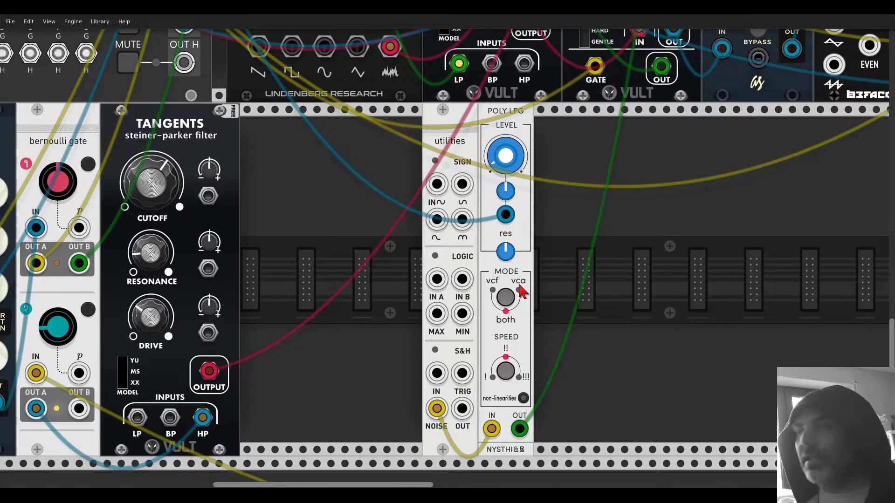
pyautogui.moveTo(521, 291); pyautogui.dragTo(513, 300)
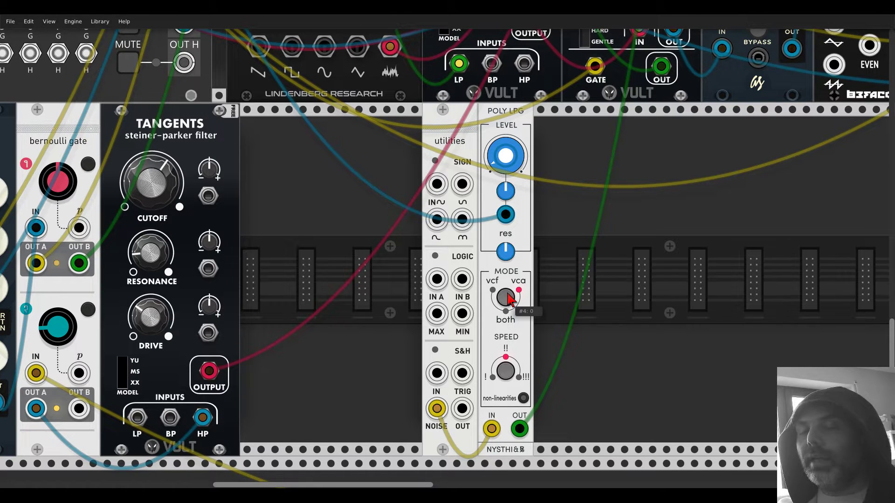
pyautogui.moveTo(510, 300)
pyautogui.mouseDown()
pyautogui.moveTo(494, 294)
pyautogui.moveTo(510, 301)
pyautogui.mouseUp()
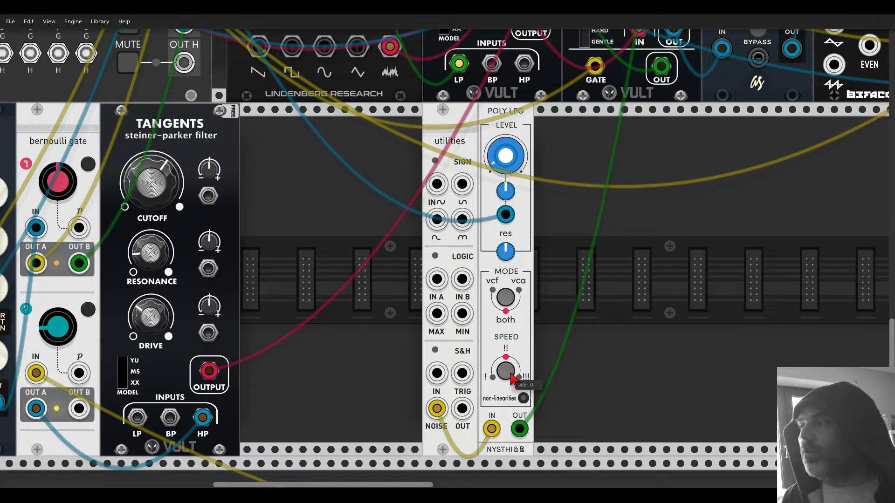
pyautogui.moveTo(511, 378); pyautogui.dragTo(512, 378)
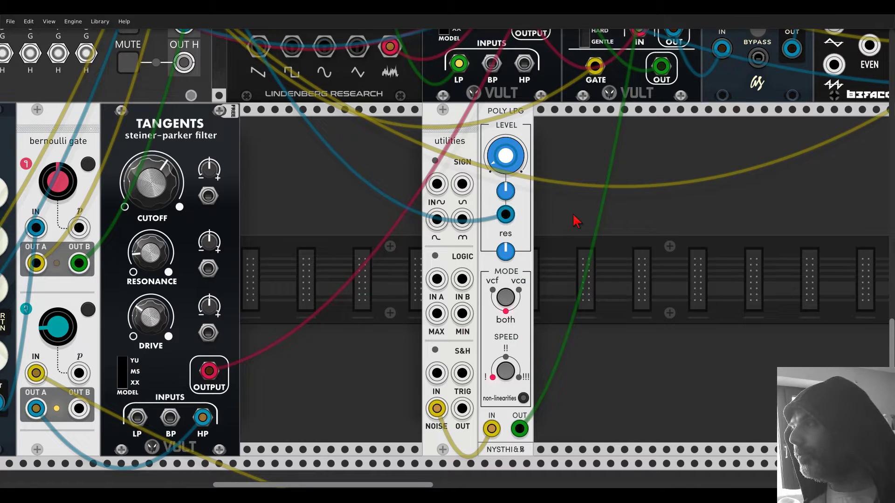
# Try the Poly LPG's vcf mode with res at 1, and restore the default res and the both mode.
pyautogui.click(508, 295)
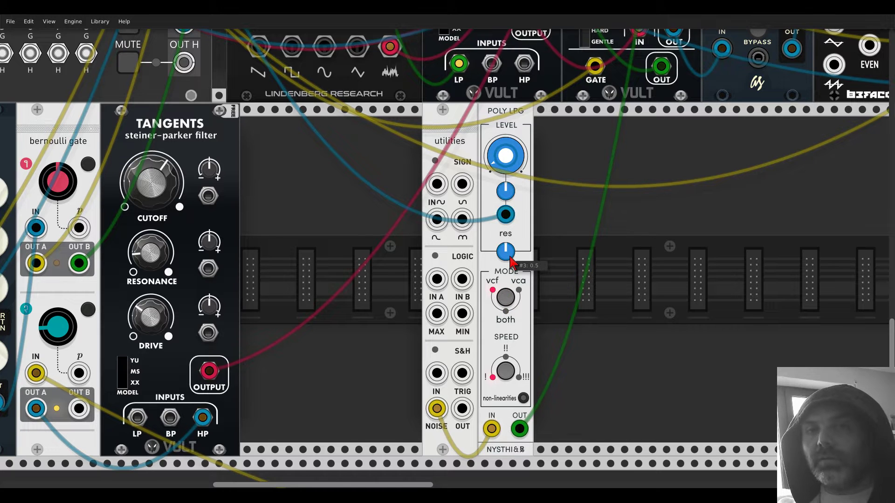
pyautogui.moveTo(505, 252); pyautogui.dragTo(505, 232)
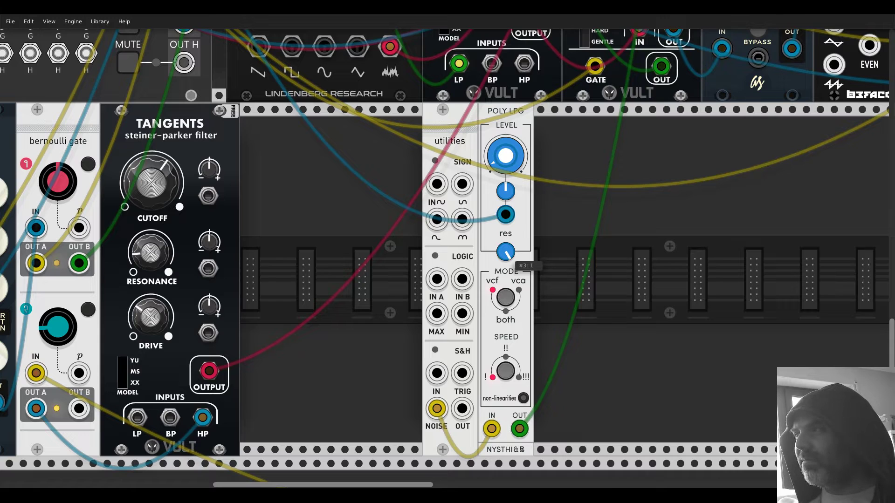
pyautogui.doubleClick(507, 253)
pyautogui.click(506, 298)
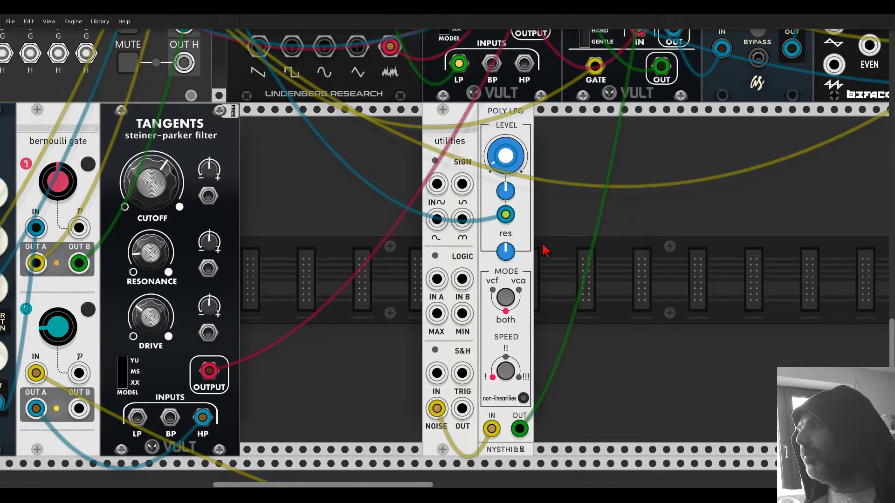
pyautogui.click(505, 173)
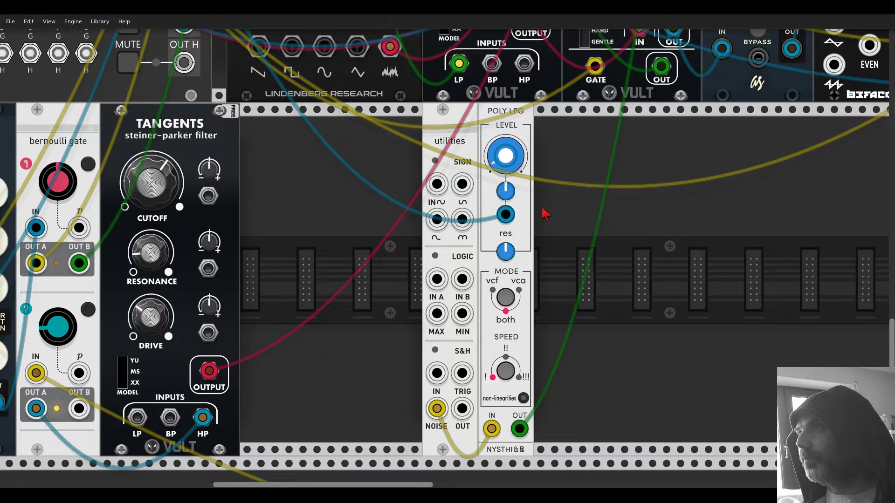
# Find the NYSTHI AD envelope module with the search eg and place it directly beside the Poly LPG.
pyautogui.moveTo(383, 163); pyautogui.dragTo(361, 173)
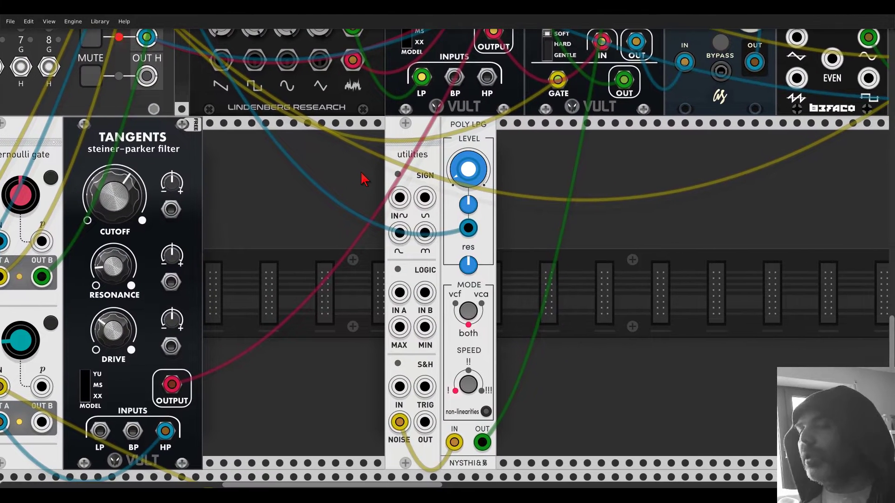
pyautogui.rightClick(545, 246)
pyautogui.write('eg')
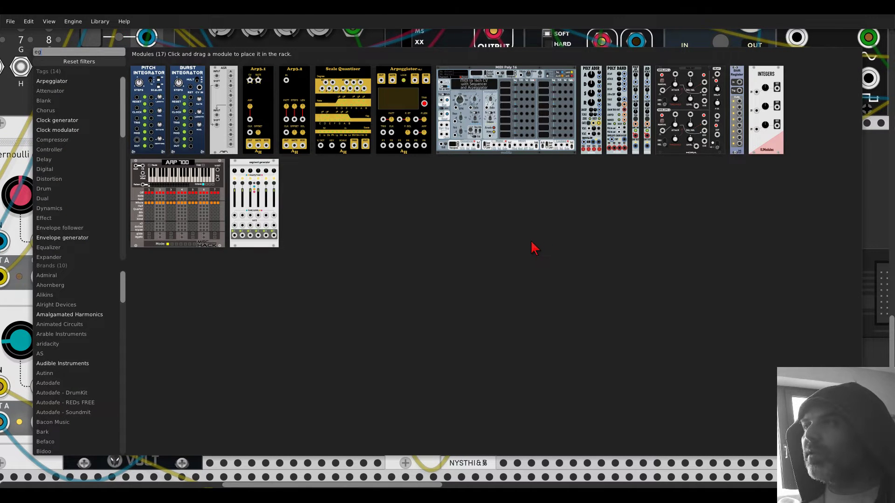
pyautogui.click(635, 130)
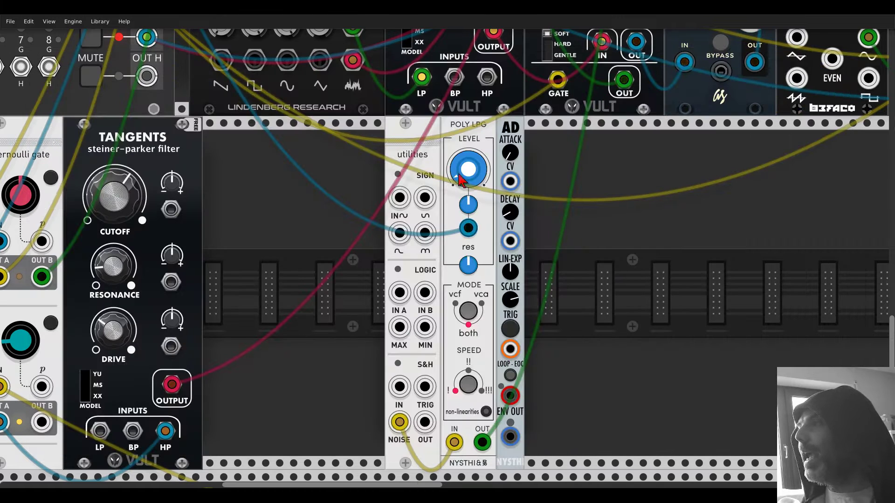
# Move the trigger cable from the Poly LPG's level CV to the AD's TRIG input, and patch the AD's ENV OUT into that level CV.
pyautogui.moveTo(468, 228); pyautogui.dragTo(510, 350)
pyautogui.moveTo(509, 437); pyautogui.dragTo(469, 229)
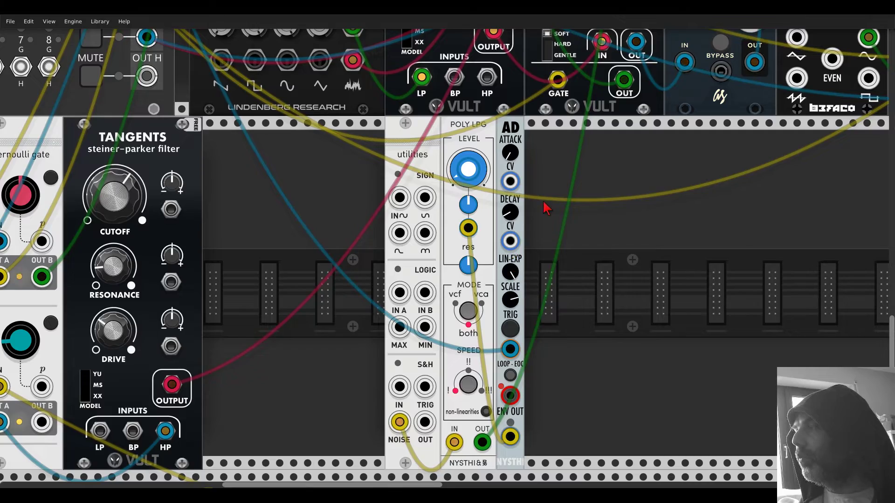
pyautogui.scroll(5, 546, 203)
pyautogui.scroll(15, 549, 197)
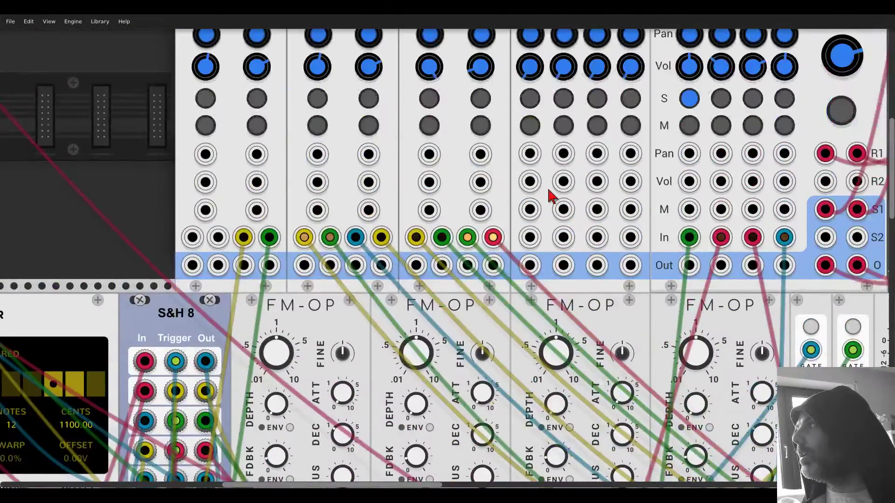
pyautogui.scroll(-8, 633, 238)
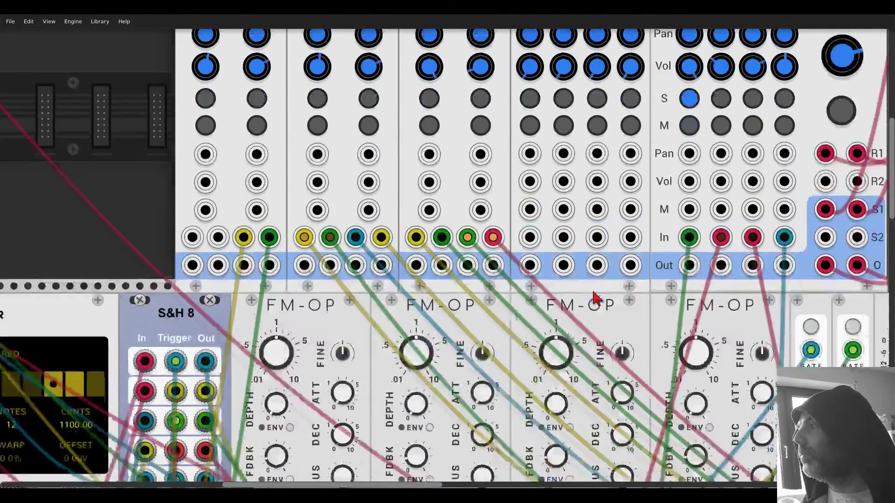
pyautogui.scroll(-10, 596, 298)
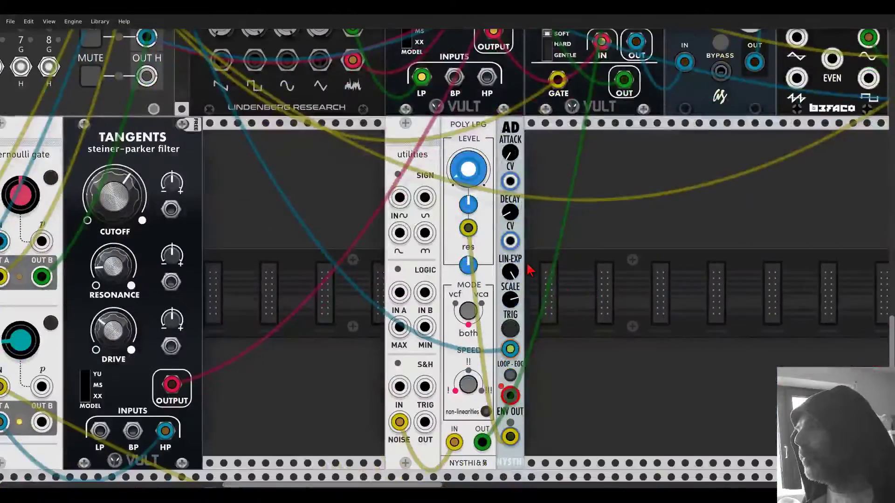
pyautogui.scroll(-1, 535, 258)
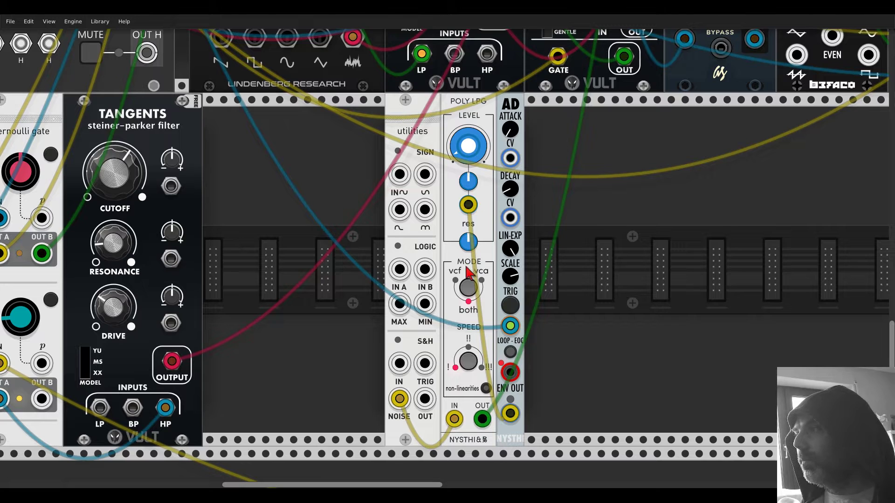
# Take the main mixer's first channel out of solo to hear the noise voice within the full mix.
pyautogui.click(468, 288)
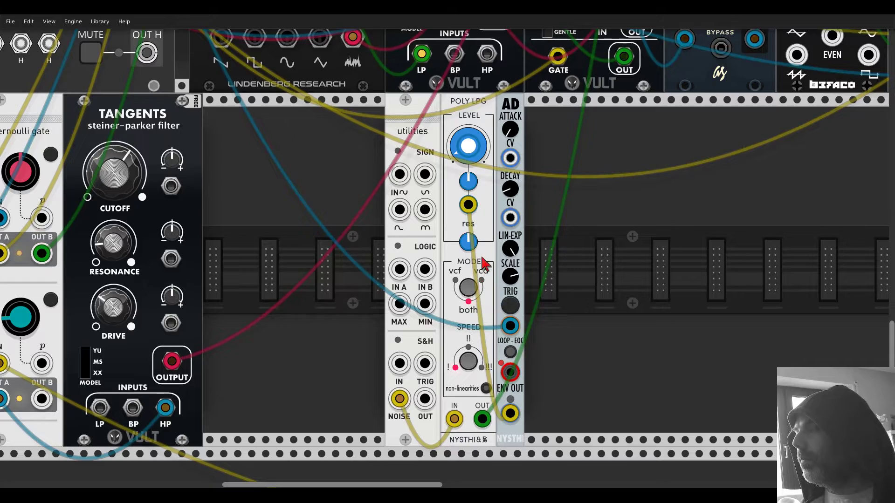
pyautogui.scroll(-8, 594, 151)
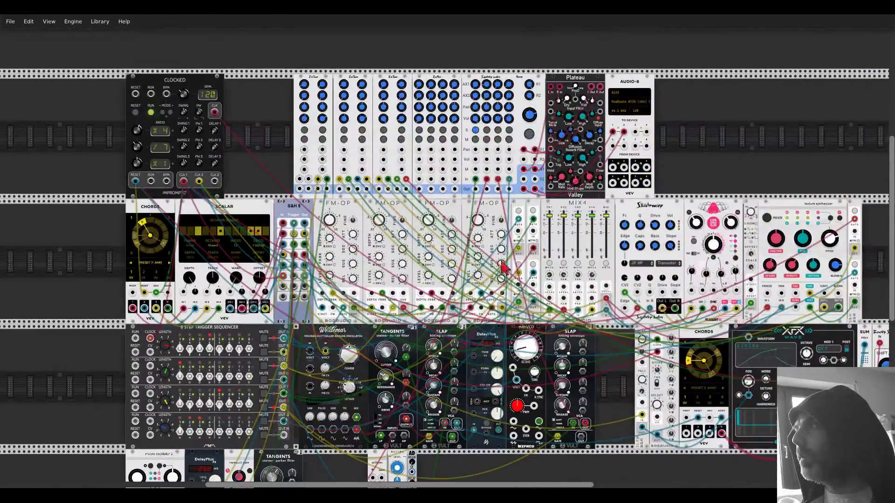
pyautogui.click(476, 130)
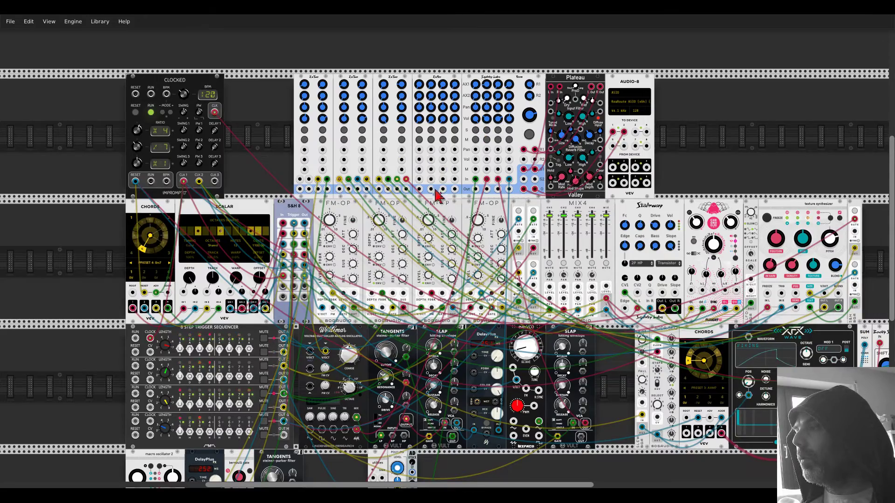
# Audition the Poly LPG's vca mode and return the mode to both.
pyautogui.scroll(-5, 416, 288)
pyautogui.scroll(5, 416, 288)
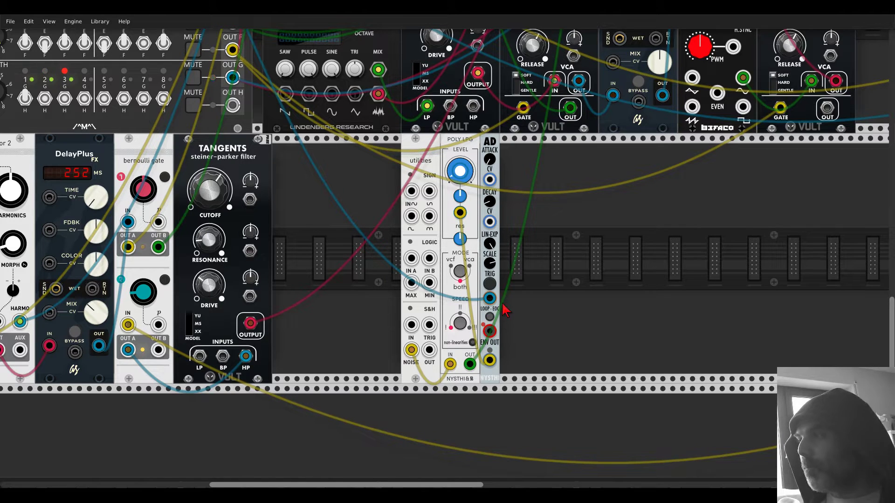
pyautogui.click(460, 274)
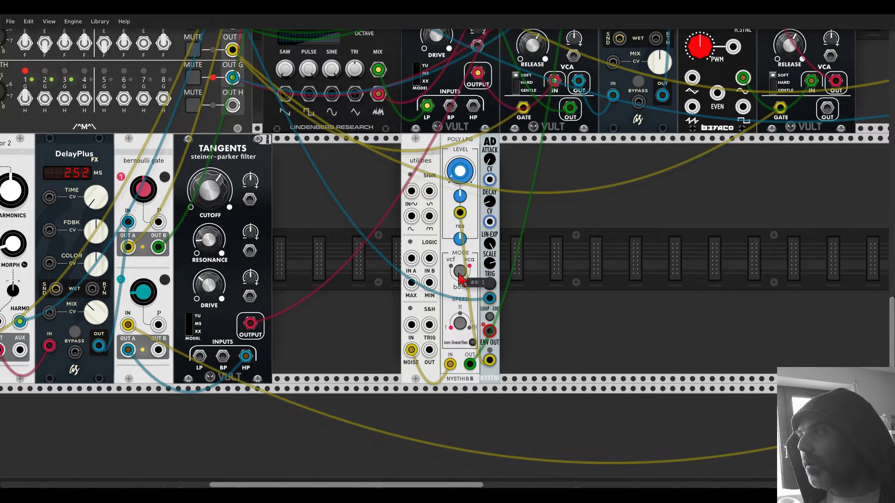
pyautogui.click(460, 275)
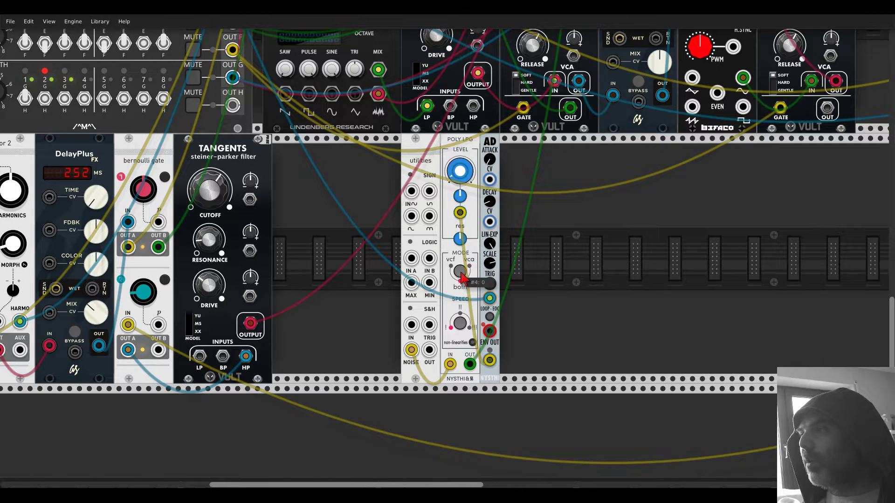
# Find the Vult Stabile state variable filter with the search vcf and place it beside the AD envelope.
pyautogui.rightClick(541, 239)
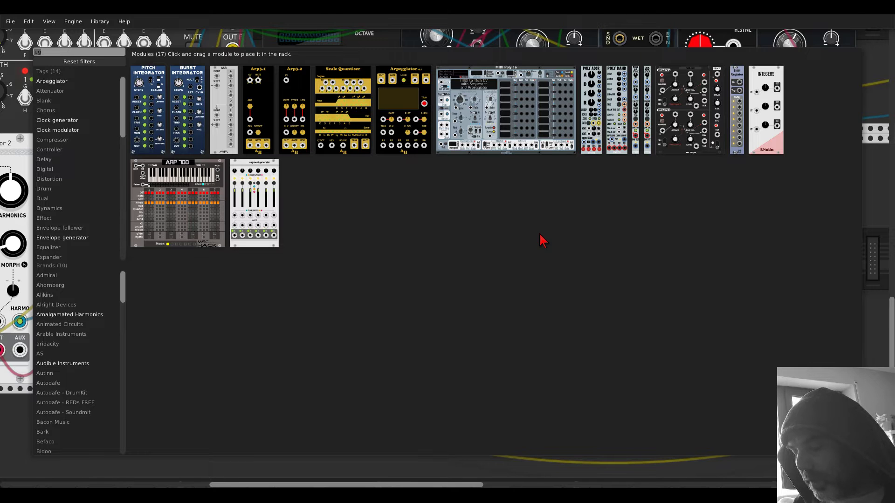
pyautogui.write('vcf')
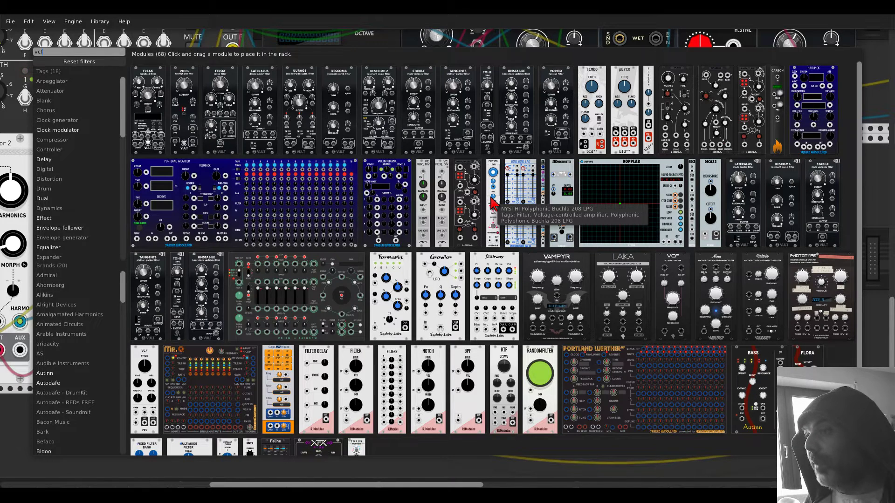
pyautogui.scroll(-3, 492, 200)
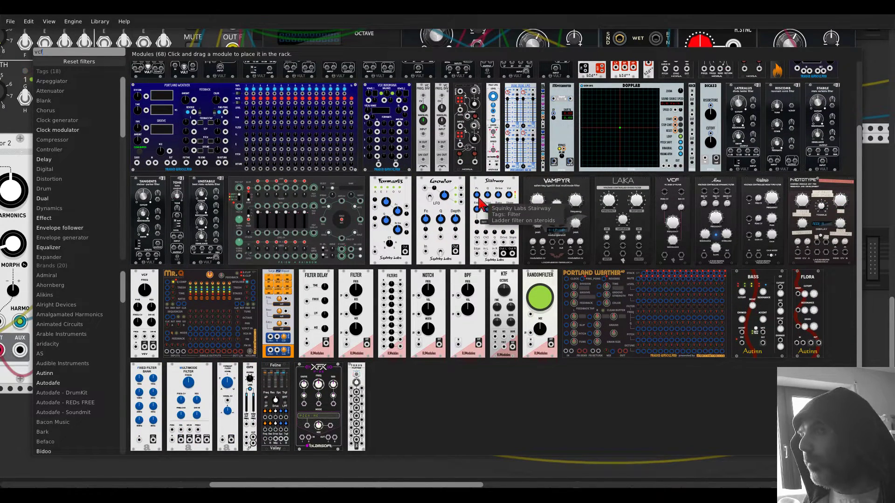
pyautogui.scroll(1, 487, 200)
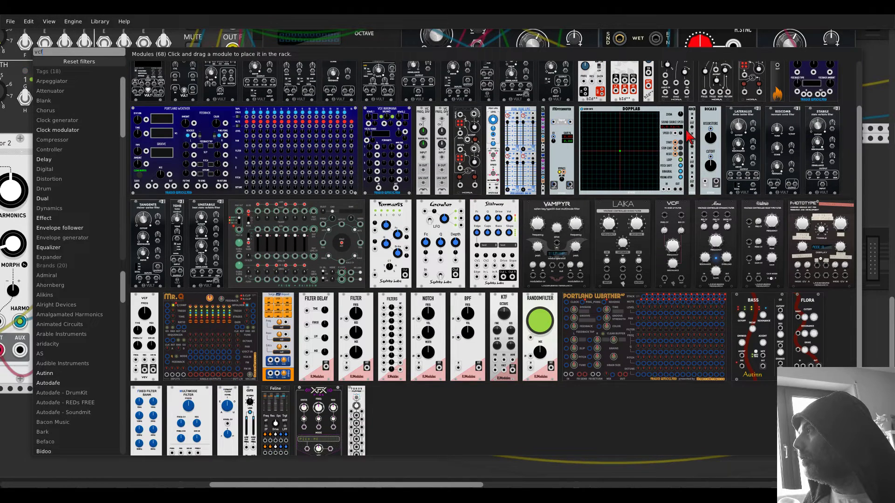
pyautogui.moveTo(813, 116); pyautogui.dragTo(538, 225)
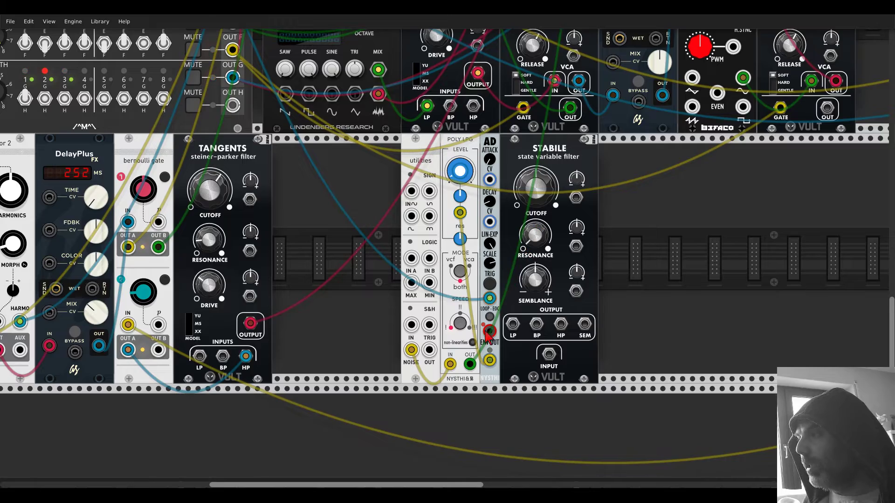
# Insert Stabile's high-pass path between the Poly LPG's OUT and the main mixer, and set its resonance to about 2.66.
pyautogui.moveTo(470, 365); pyautogui.dragTo(561, 324)
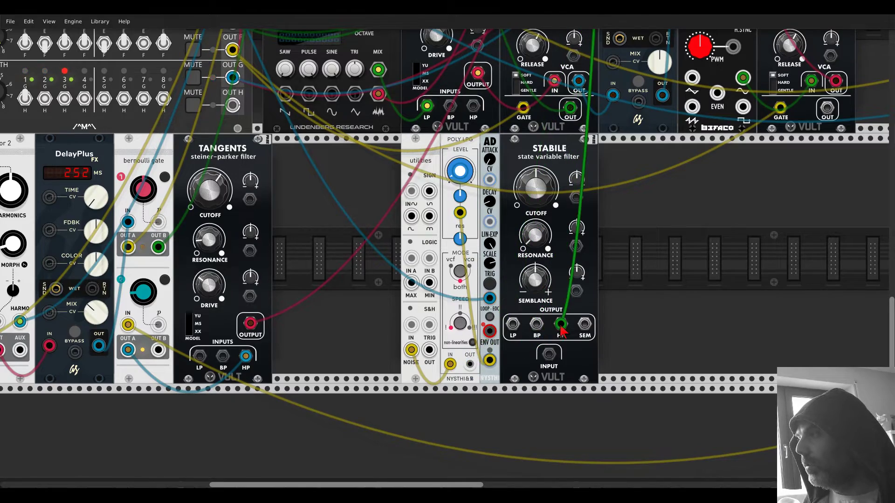
pyautogui.moveTo(549, 354); pyautogui.dragTo(472, 366)
pyautogui.scroll(15, 652, 107)
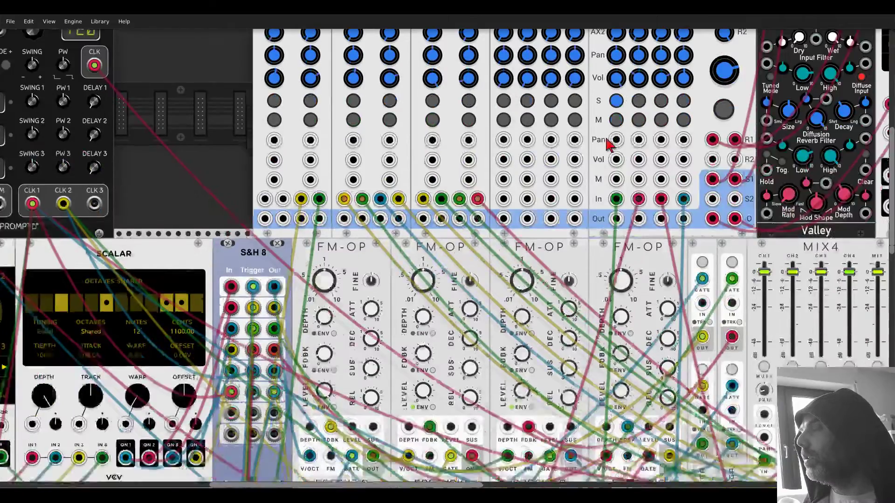
pyautogui.scroll(-15, 608, 145)
pyautogui.moveTo(540, 219)
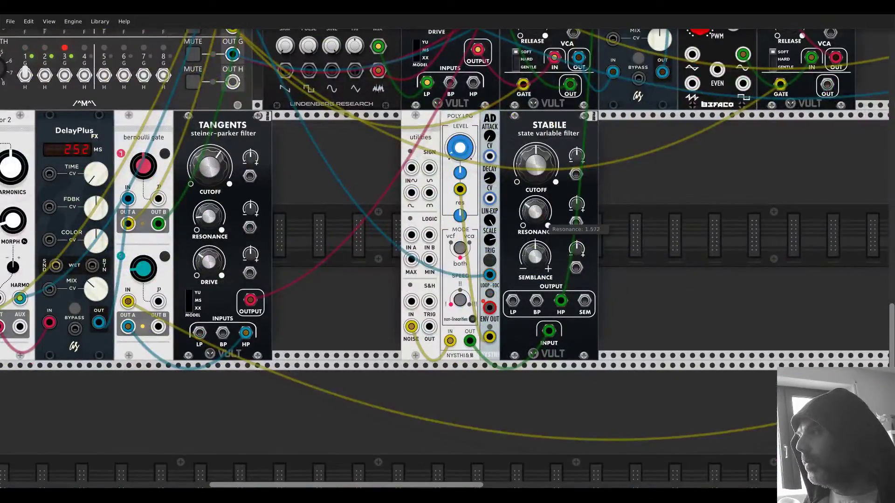
pyautogui.moveTo(536, 164); pyautogui.dragTo(536, 146)
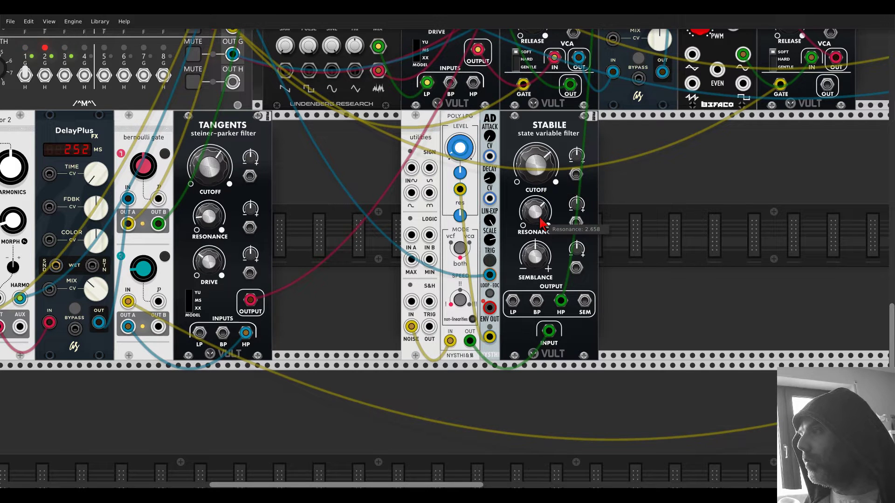
# Add the Vult Debriatus beside Stabile and insert it between Stabile's HP output and the main mixer.
pyautogui.rightClick(651, 223)
pyautogui.write('debra')
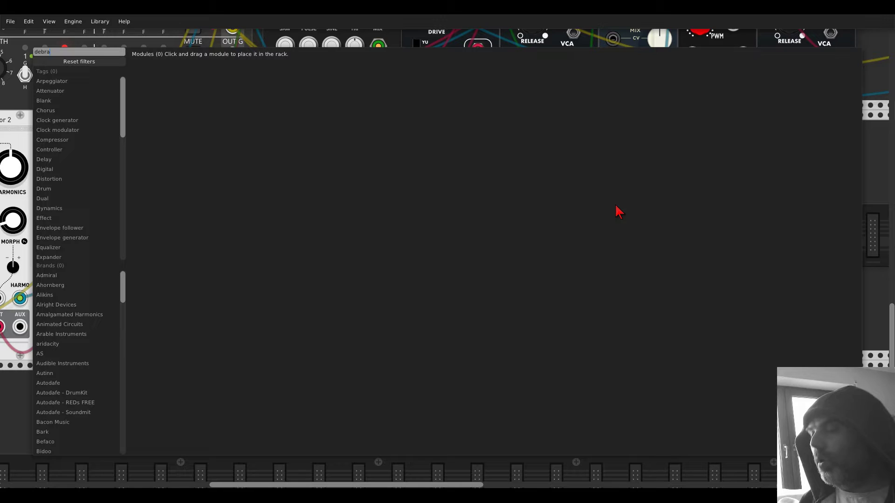
pyautogui.press('BackSpace')
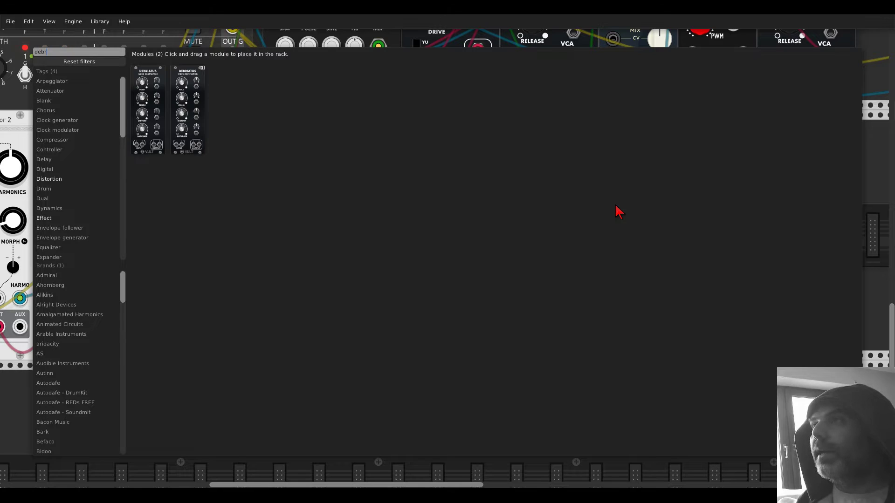
pyautogui.click(187, 82)
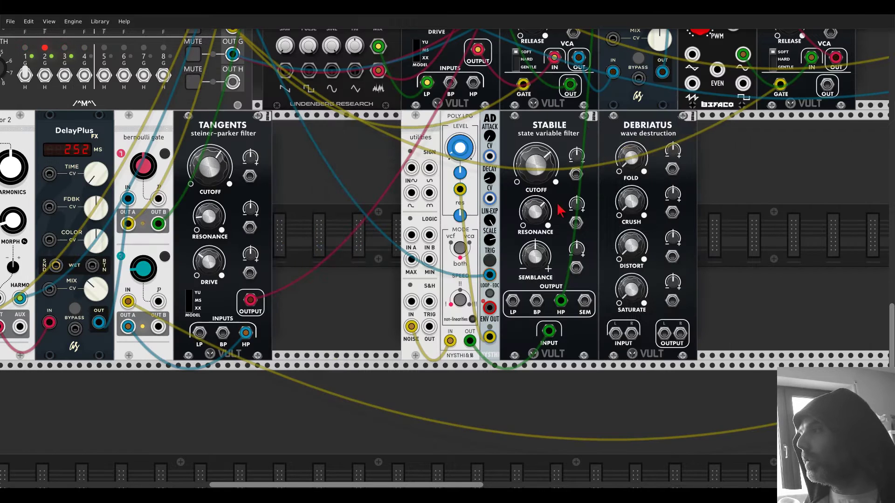
pyautogui.moveTo(561, 301)
pyautogui.mouseDown()
pyautogui.moveTo(664, 333)
pyautogui.moveTo(561, 302)
pyautogui.mouseUp()
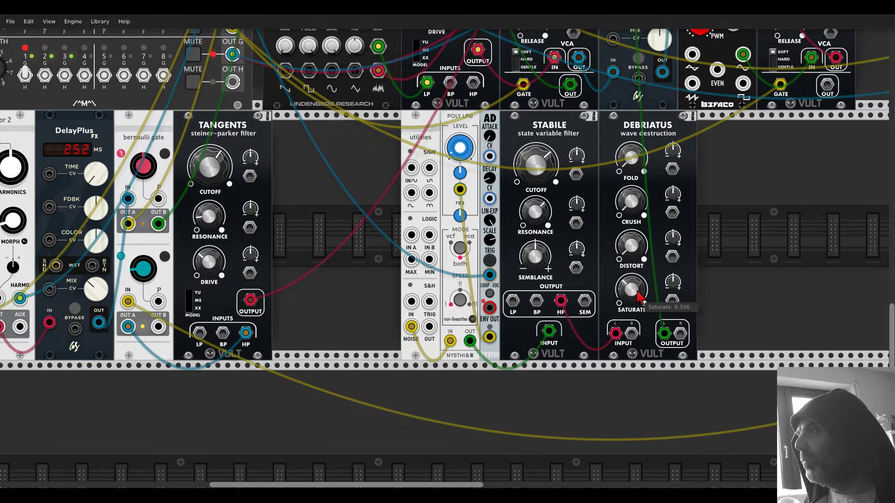
# Try Debriatus's fold and crush controls, and set saturate to about 0.46.
pyautogui.moveTo(632, 159); pyautogui.dragTo(632, 154)
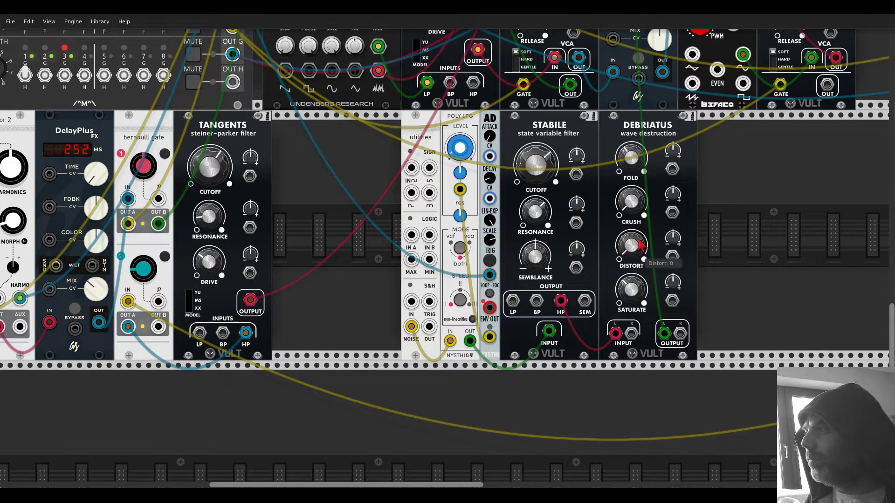
pyautogui.moveTo(632, 205); pyautogui.dragTo(632, 219)
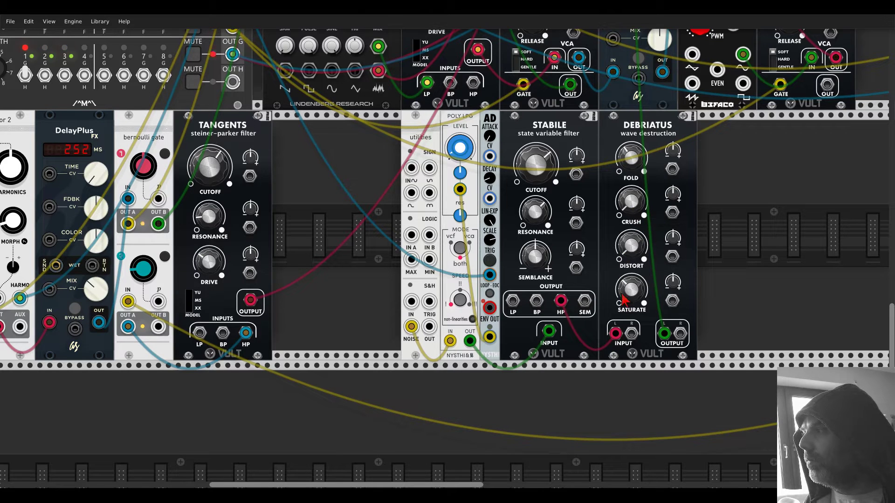
pyautogui.moveTo(621, 293)
pyautogui.mouseDown()
pyautogui.moveTo(621, 281)
pyautogui.moveTo(631, 284)
pyautogui.mouseUp()
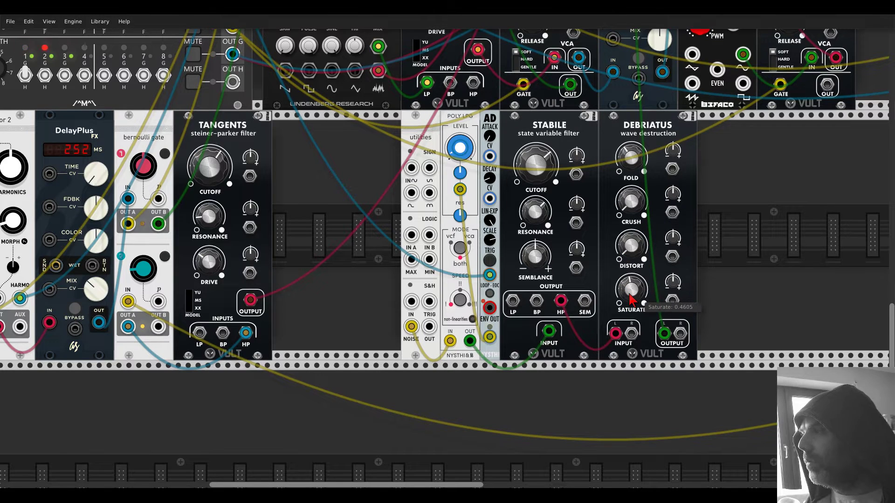
# Unsolo the main mixer's first channel and lower its volume slightly.
pyautogui.moveTo(345, 191); pyautogui.dragTo(547, 328)
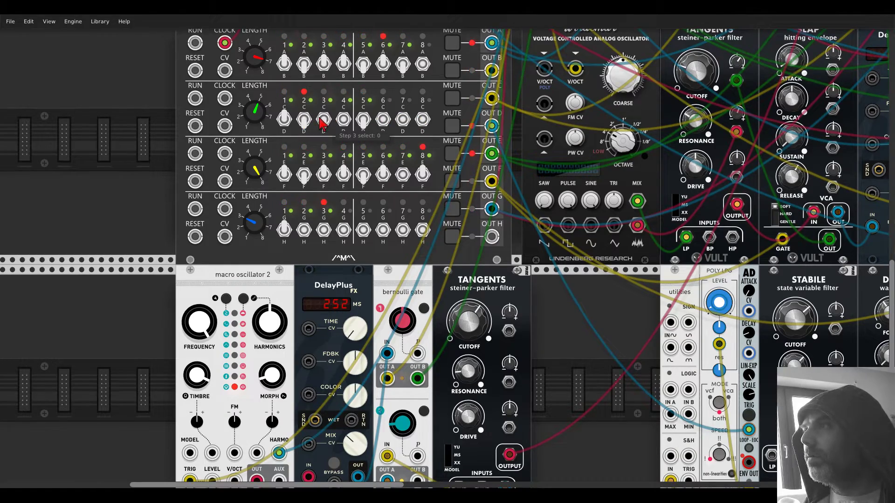
pyautogui.scroll(10, 626, 284)
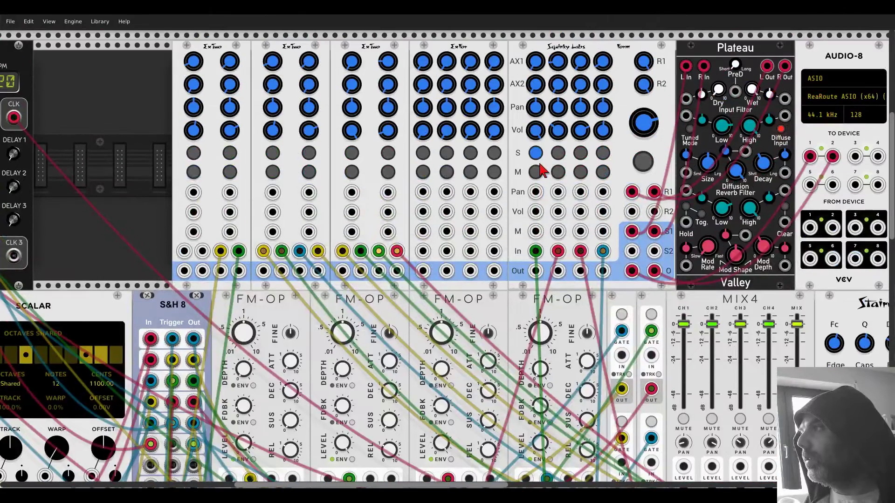
pyautogui.click(536, 153)
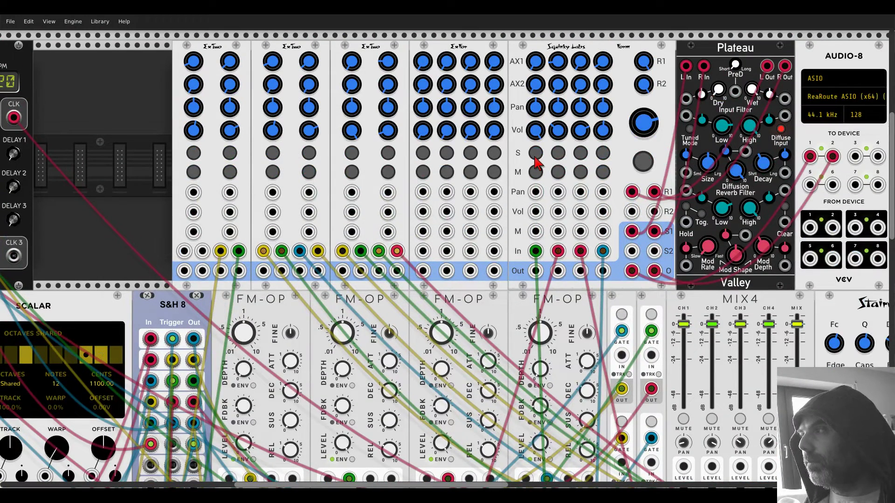
pyautogui.moveTo(536, 136); pyautogui.dragTo(536, 140)
pyautogui.scroll(-1, 530, 145)
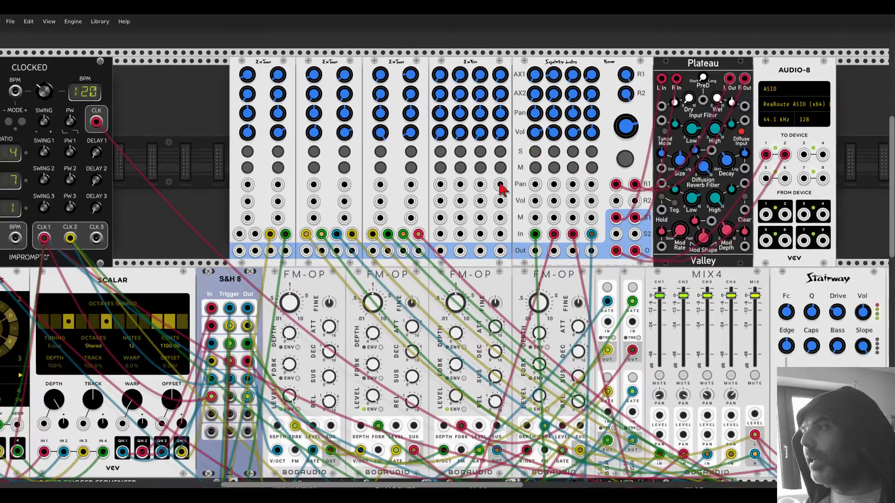
pyautogui.scroll(-20, 504, 201)
pyautogui.scroll(-2, 506, 203)
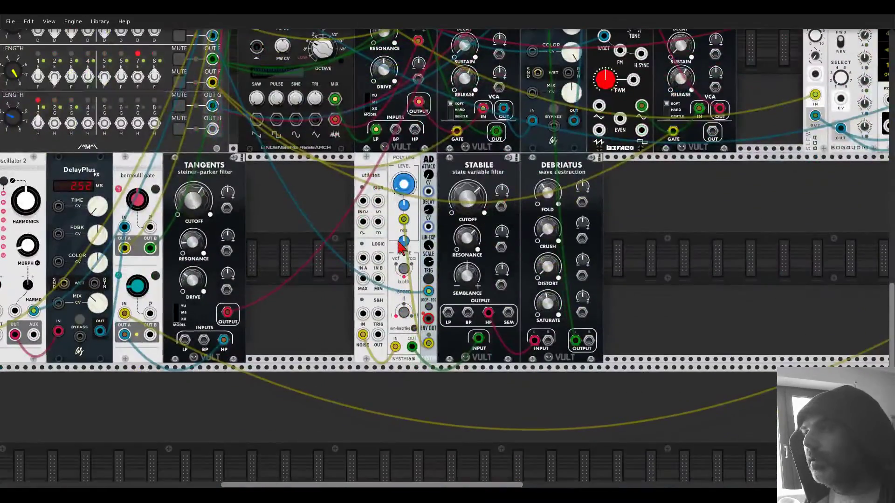
# Patch the AD's trigger signal into Kinks's S&H TRIG, and Kinks's S&H OUT into the noise voice's pan input on the main mixer.
pyautogui.scroll(-3, 368, 319)
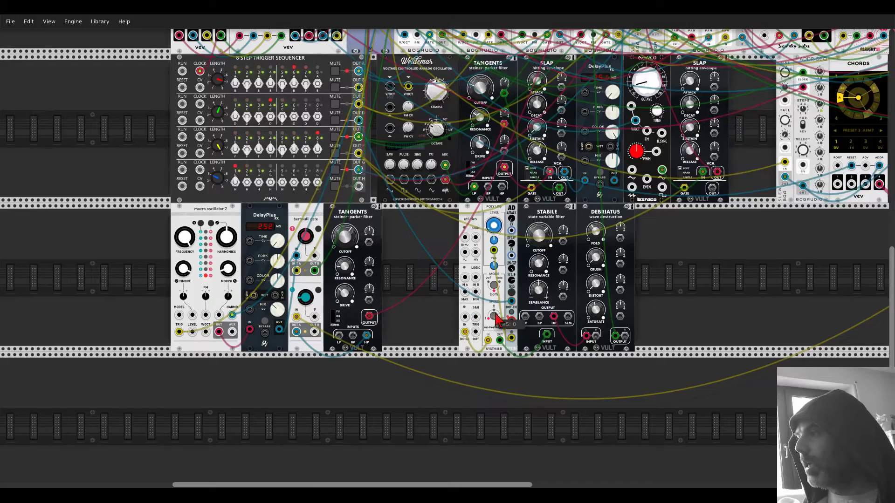
pyautogui.moveTo(511, 301); pyautogui.dragTo(476, 316)
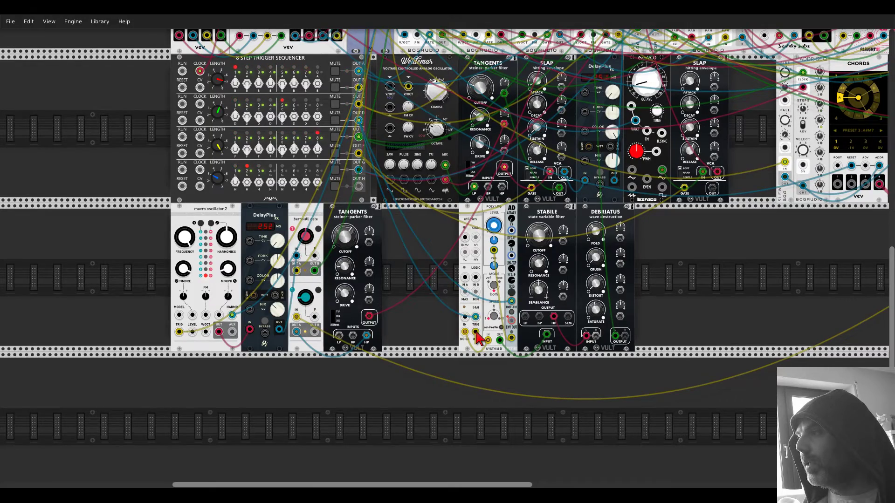
pyautogui.scroll(8, 514, 287)
pyautogui.moveTo(511, 451); pyautogui.dragTo(584, 63)
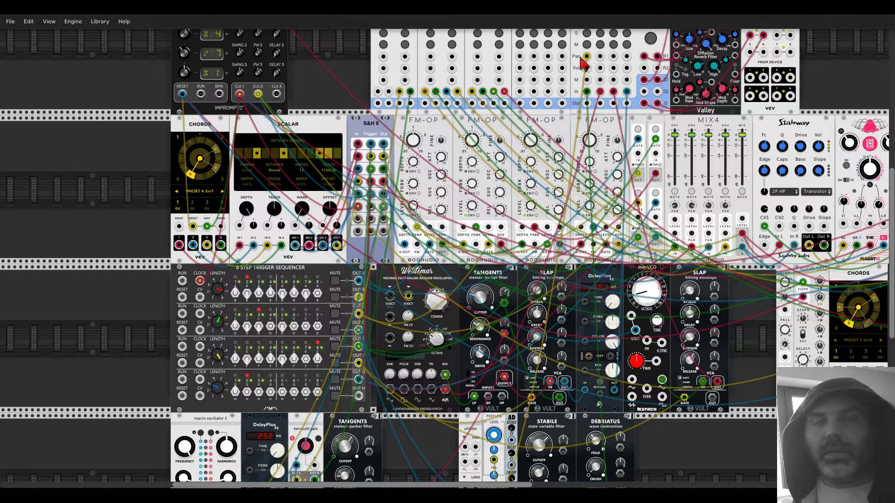
pyautogui.scroll(2, 585, 66)
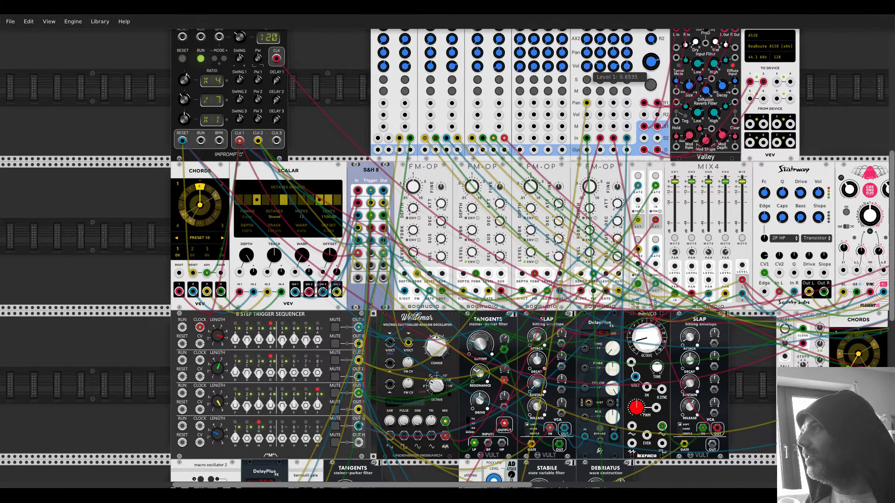
# Patch two of the S&H 8's outputs into IN A and IN B of Kinks's LOGIC section.
pyautogui.scroll(-10, 331, 99)
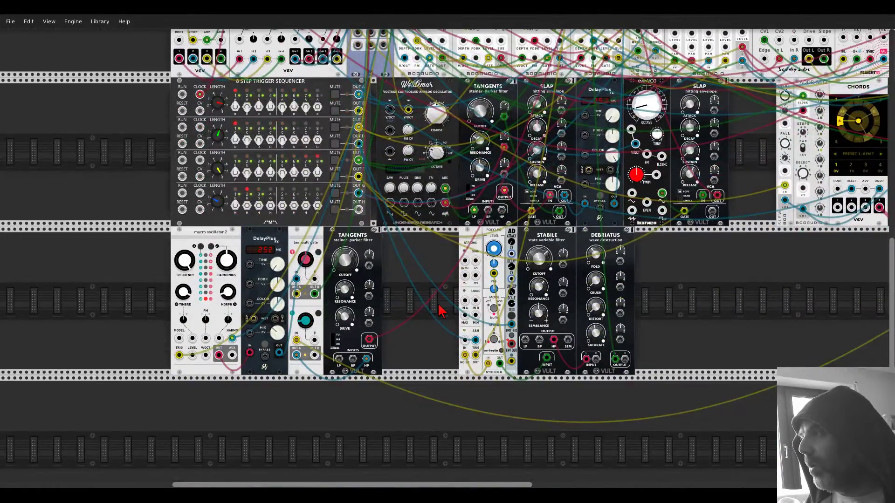
pyautogui.scroll(2, 442, 296)
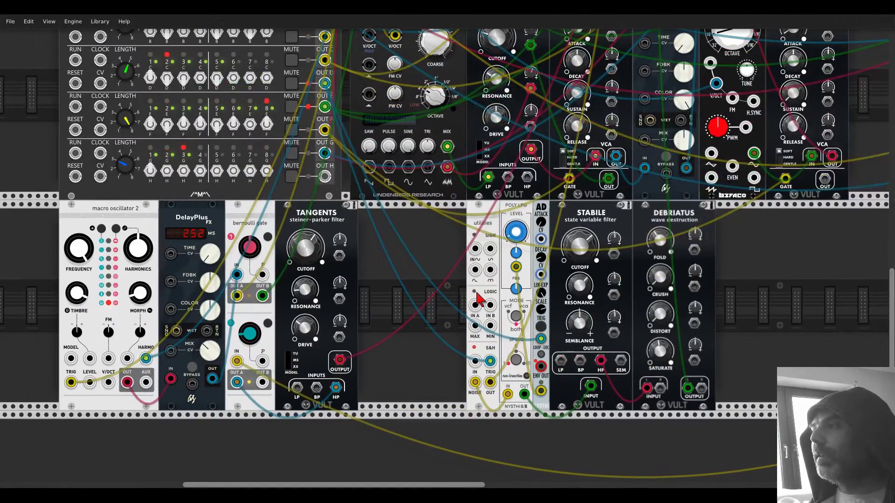
pyautogui.scroll(-3, 443, 259)
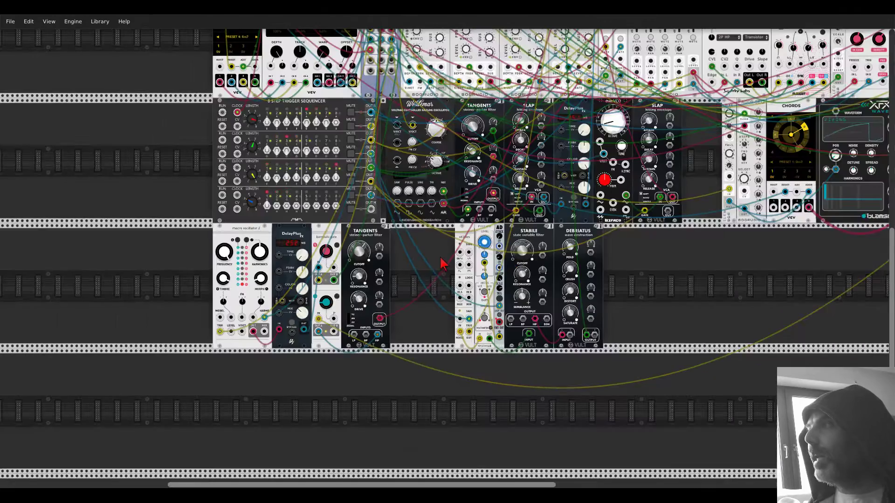
pyautogui.moveTo(661, 256); pyautogui.dragTo(511, 322)
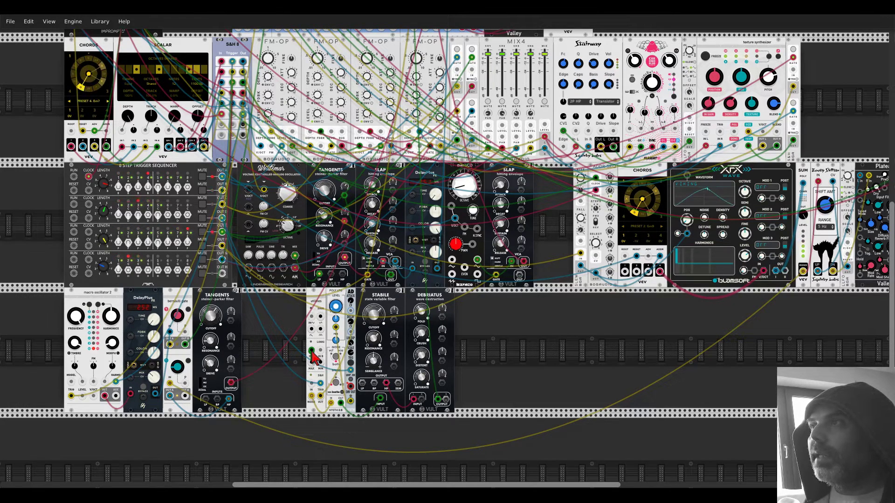
pyautogui.moveTo(311, 350); pyautogui.dragTo(245, 62)
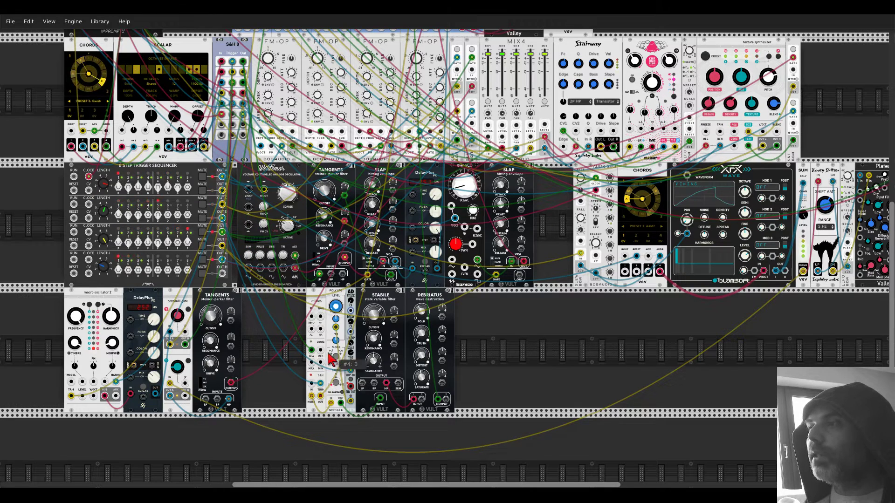
pyautogui.moveTo(319, 352); pyautogui.dragTo(235, 110)
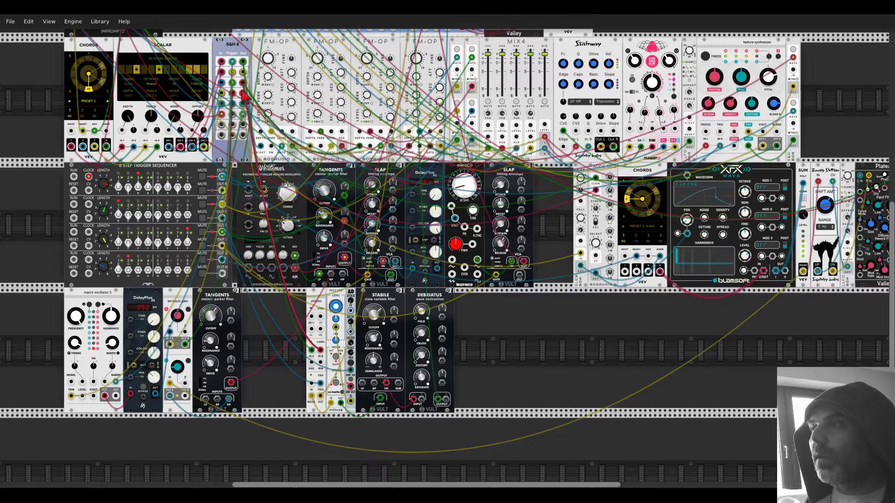
# Move the noise voice's row of modules, from Kinks through Debriatus, closer to the Tangents filter.
pyautogui.scroll(5, 289, 327)
pyautogui.moveTo(311, 348); pyautogui.dragTo(226, 175)
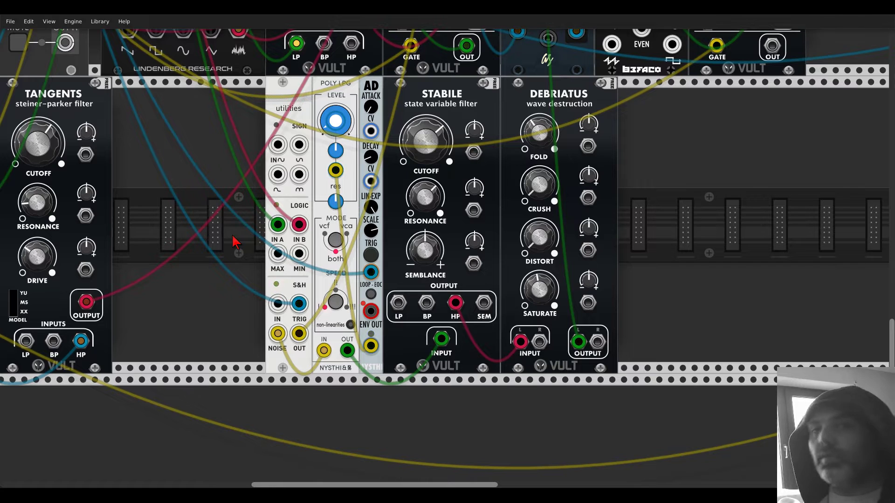
pyautogui.moveTo(529, 95); pyautogui.dragTo(434, 96)
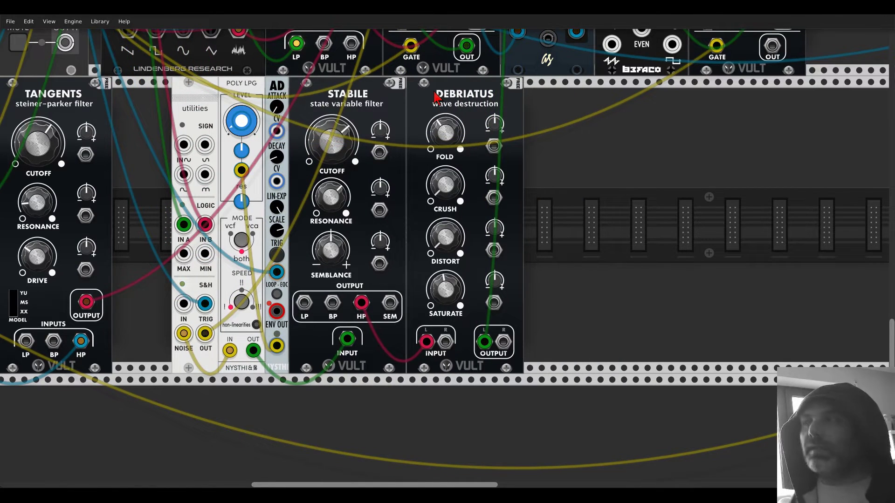
# Add the Energy ringmod oscillator beside Debriatus and place a duplicate of the AD envelope next to it.
pyautogui.scroll(-3, 435, 96)
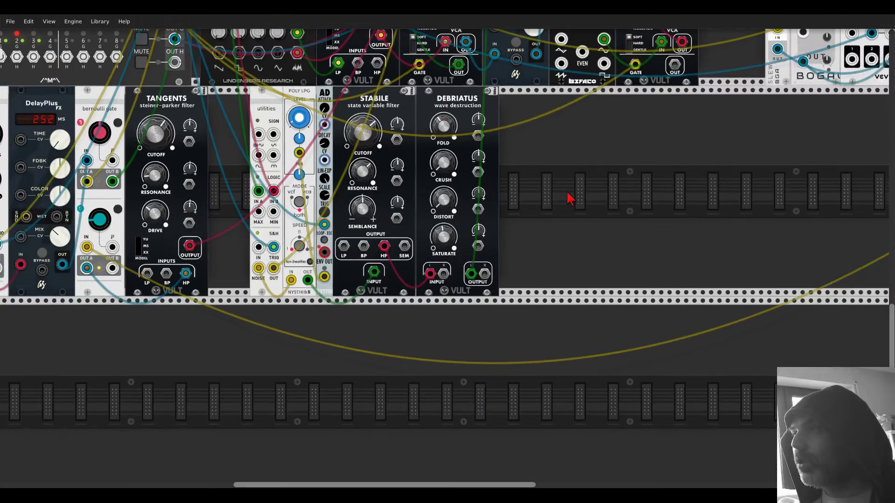
pyautogui.moveTo(573, 211); pyautogui.dragTo(489, 216)
pyautogui.rightClick(490, 216)
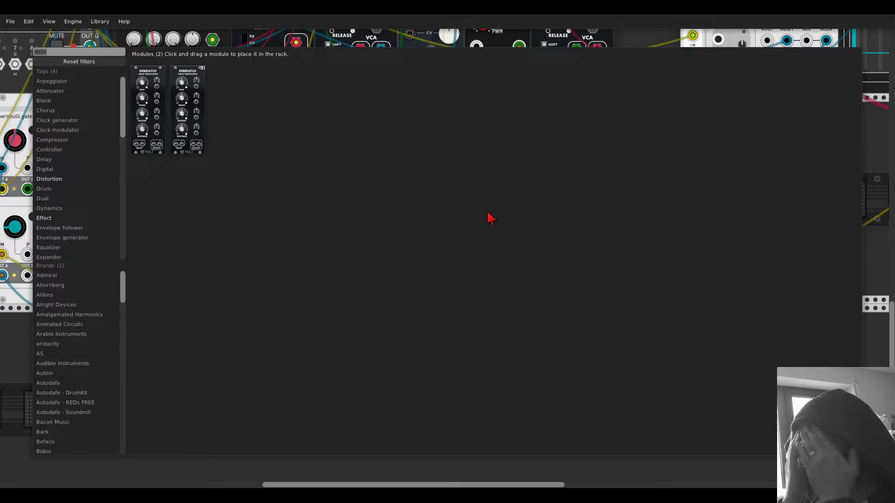
pyautogui.write('energ')
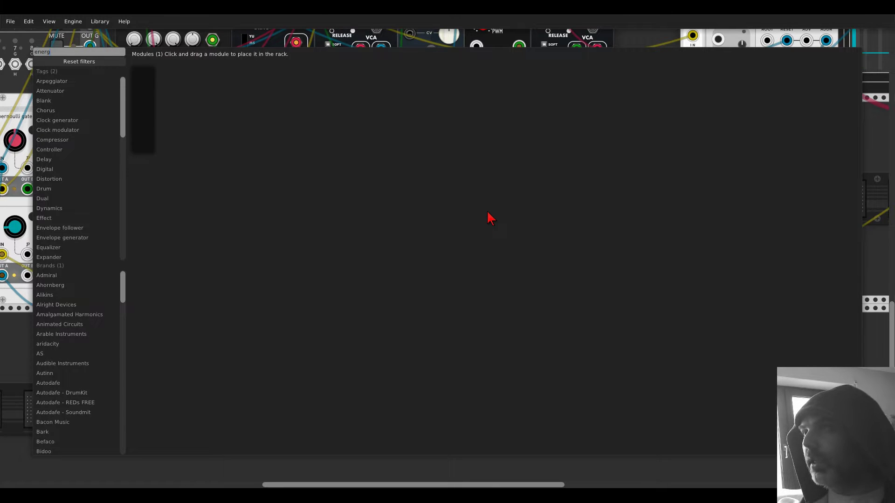
pyautogui.click(140, 76)
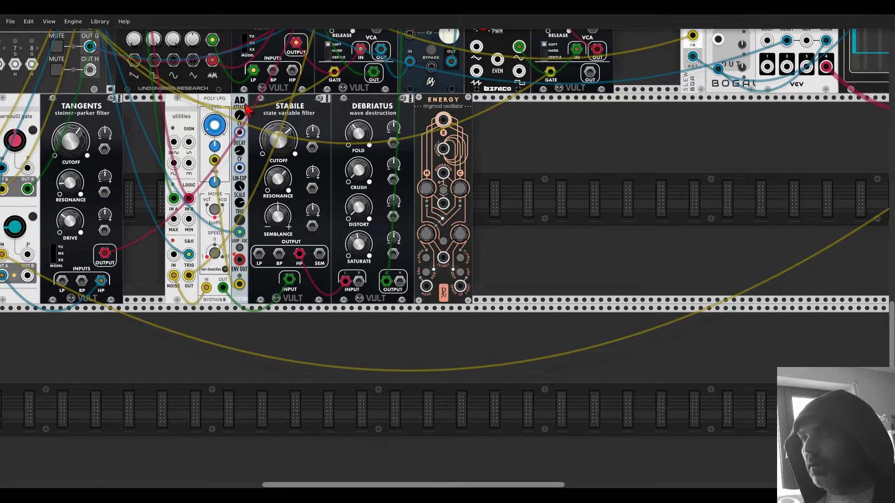
pyautogui.moveTo(245, 109); pyautogui.dragTo(456, 126)
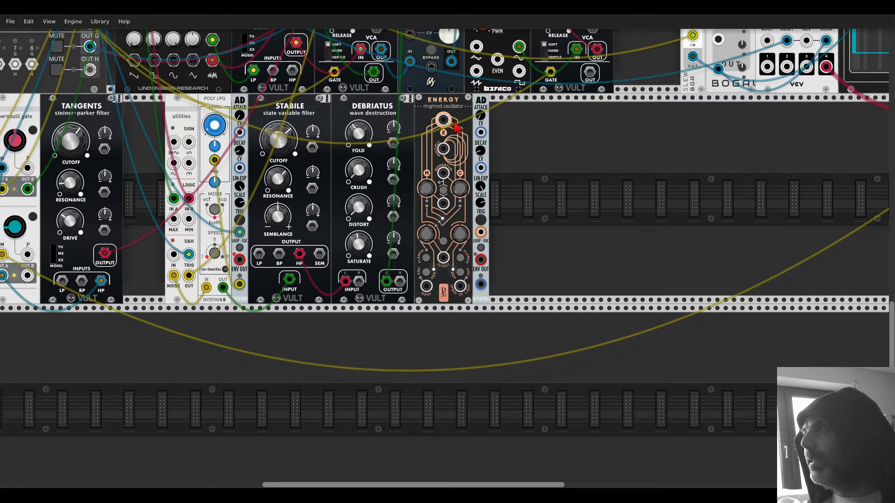
# Trigger the second AD from the 8 Step Trigger Sequencer's OUT H, and patch its ENV OUT into Energy's MULTIPLY input.
pyautogui.moveTo(130, 120); pyautogui.dragTo(395, 266)
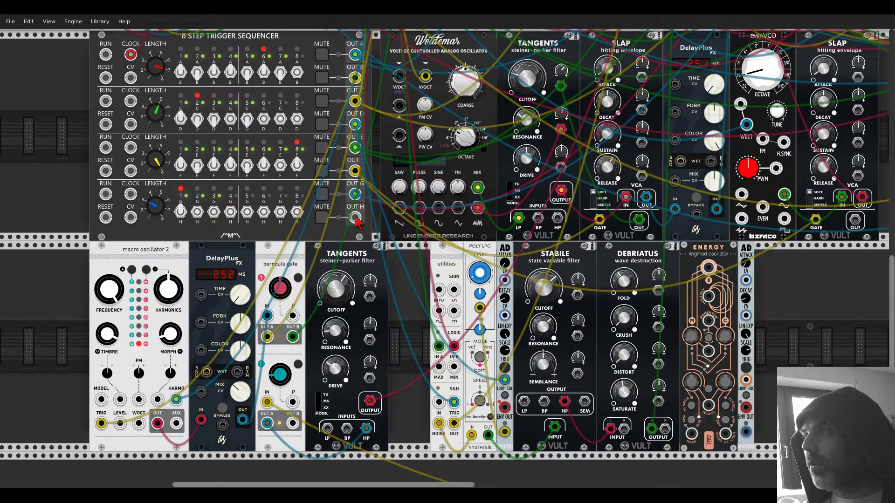
pyautogui.moveTo(355, 217); pyautogui.dragTo(740, 371)
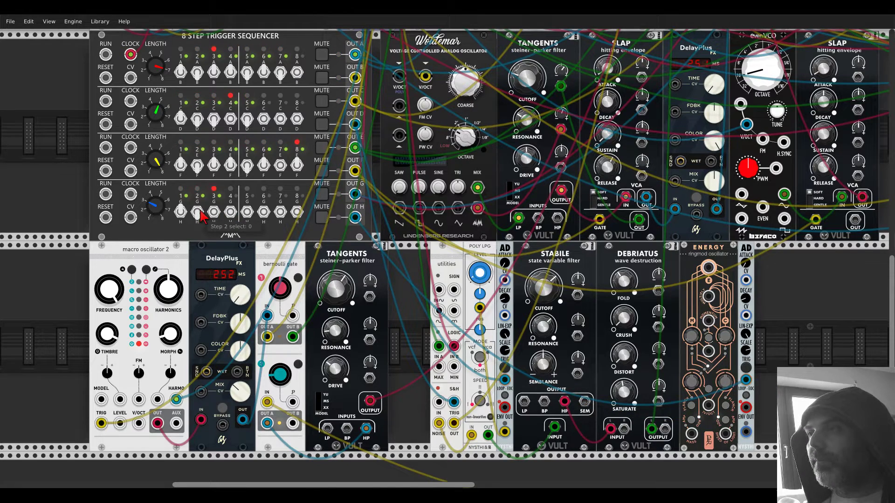
pyautogui.moveTo(846, 315); pyautogui.dragTo(653, 276)
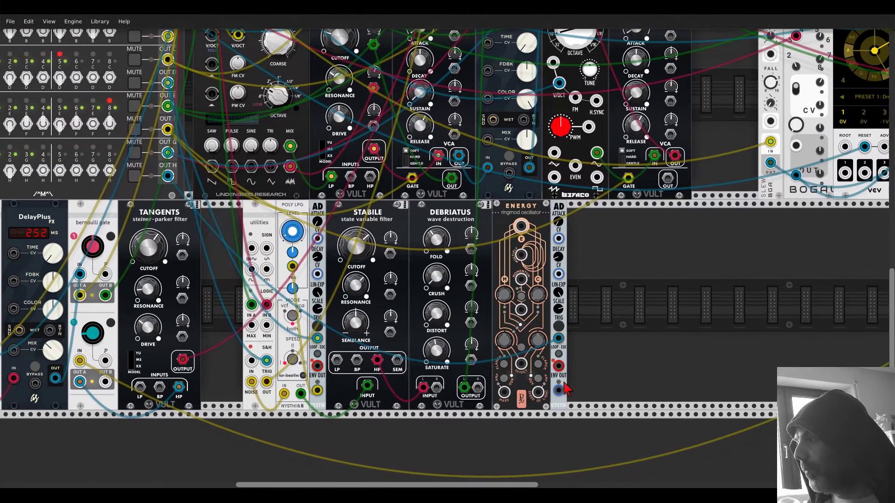
pyautogui.moveTo(558, 390); pyautogui.dragTo(521, 254)
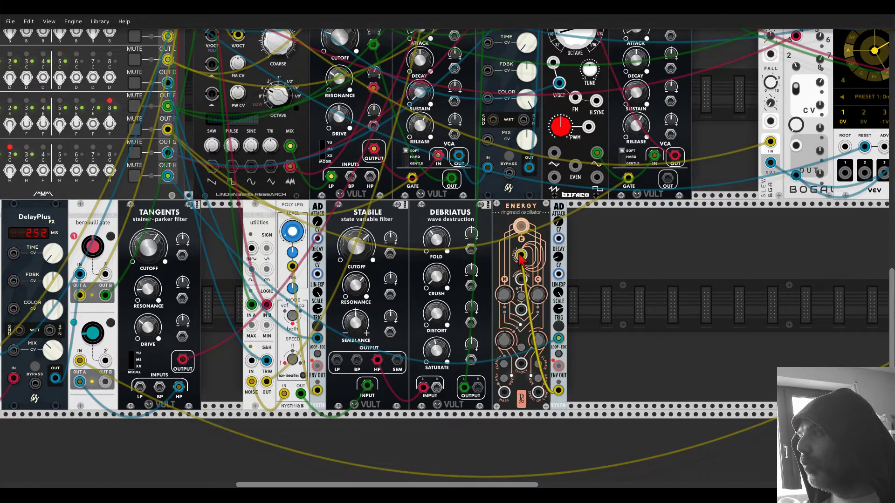
pyautogui.scroll(3, 521, 253)
pyautogui.scroll(1, 520, 257)
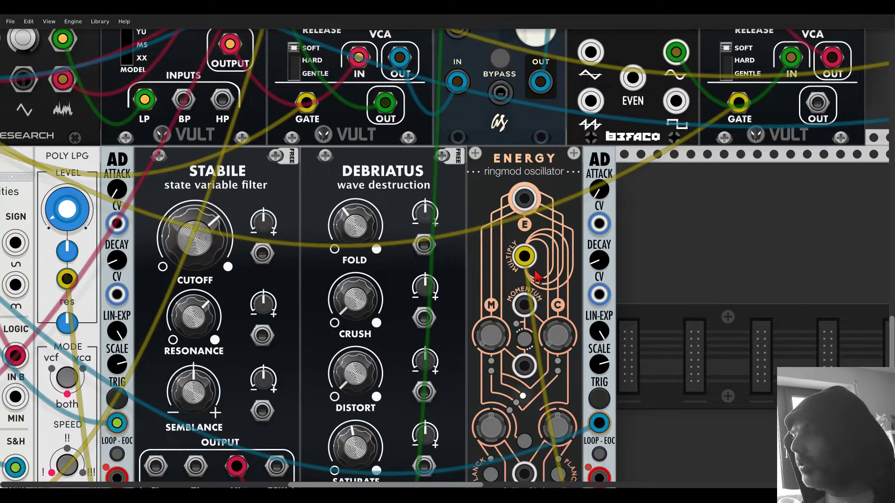
# Patch the MAX output of Kinks's LOGIC section into Energy's V/OCT input.
pyautogui.scroll(-3, 558, 281)
pyautogui.moveTo(536, 231); pyautogui.dragTo(682, 371)
pyautogui.scroll(2, 753, 279)
pyautogui.scroll(-3, 682, 372)
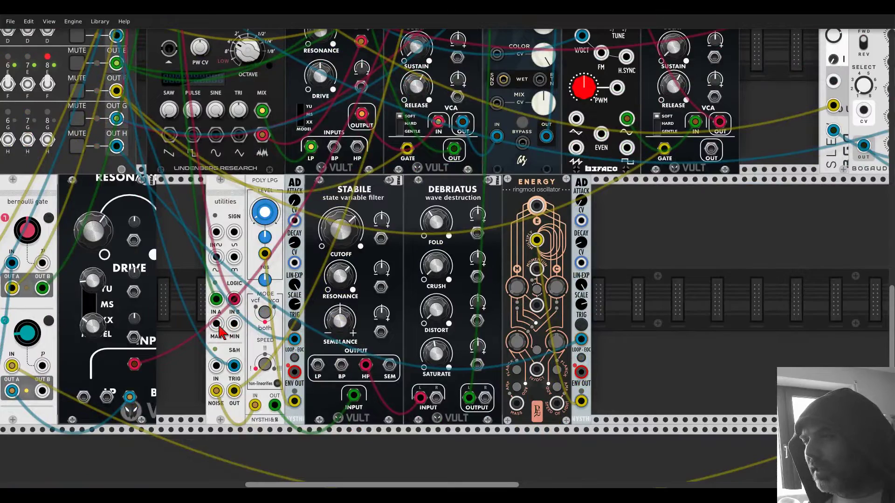
pyautogui.moveTo(218, 327); pyautogui.dragTo(537, 369)
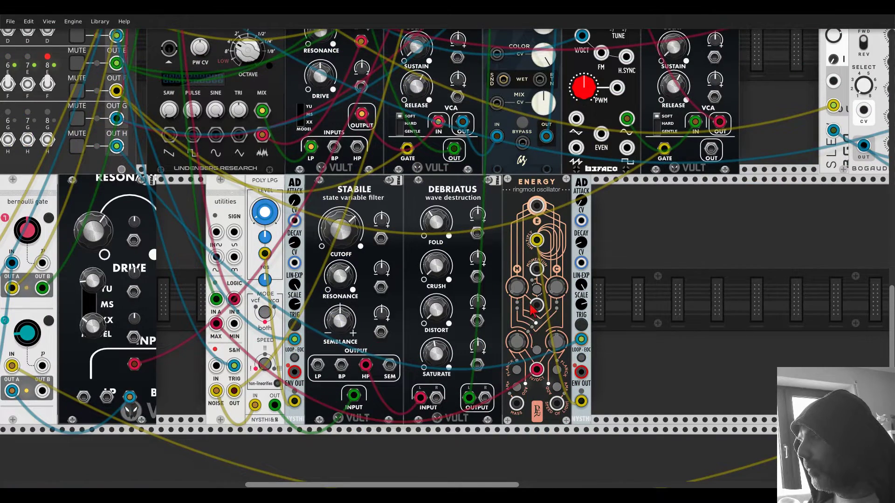
# Patch Energy's output into a free main mixer channel and solo that channel.
pyautogui.moveTo(537, 218); pyautogui.dragTo(458, 80)
pyautogui.scroll(6, 813, 242)
pyautogui.scroll(3, 811, 236)
pyautogui.scroll(3, 463, 56)
pyautogui.scroll(-10, 447, 252)
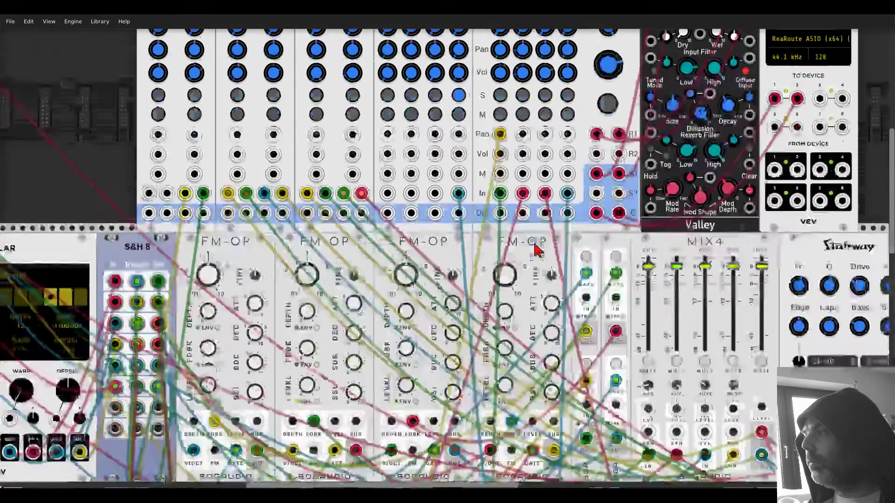
# Set the second AD's decay to about 0.19 and adjust Energy's M frequency.
pyautogui.scroll(-5, 537, 251)
pyautogui.hscroll(-5, 613, 265)
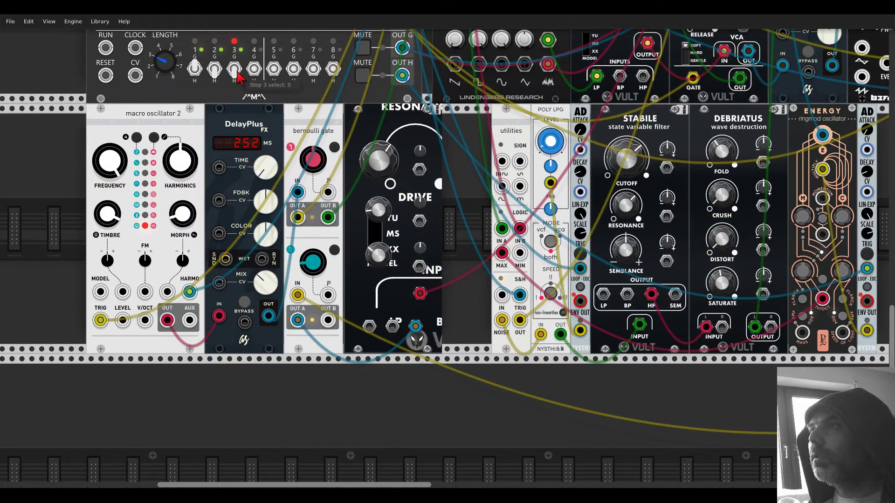
pyautogui.hscroll(5, 445, 135)
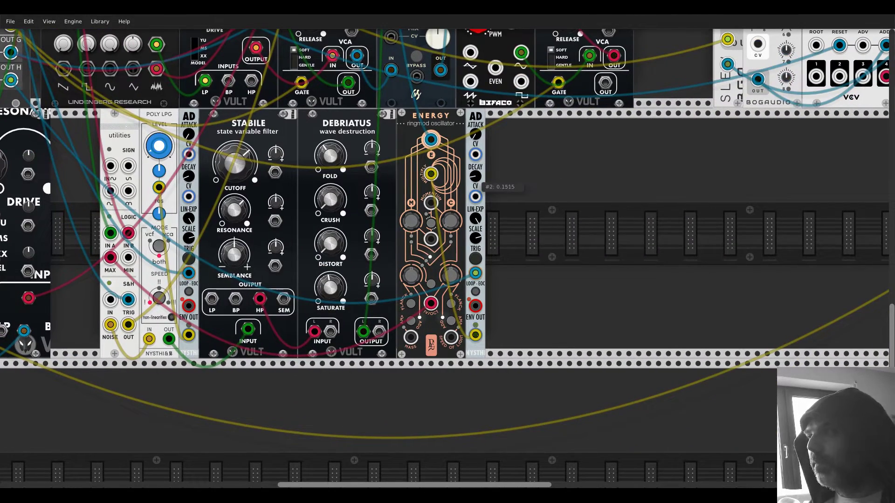
pyautogui.moveTo(475, 176); pyautogui.dragTo(475, 187)
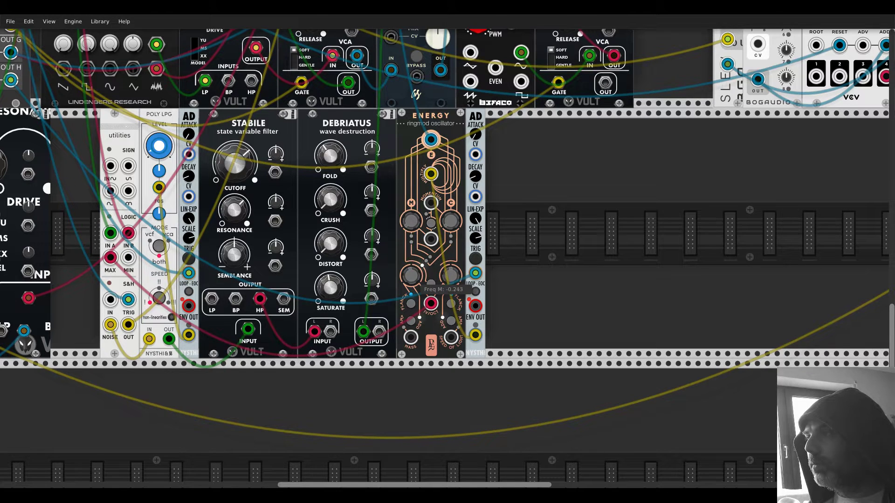
pyautogui.doubleClick(413, 282)
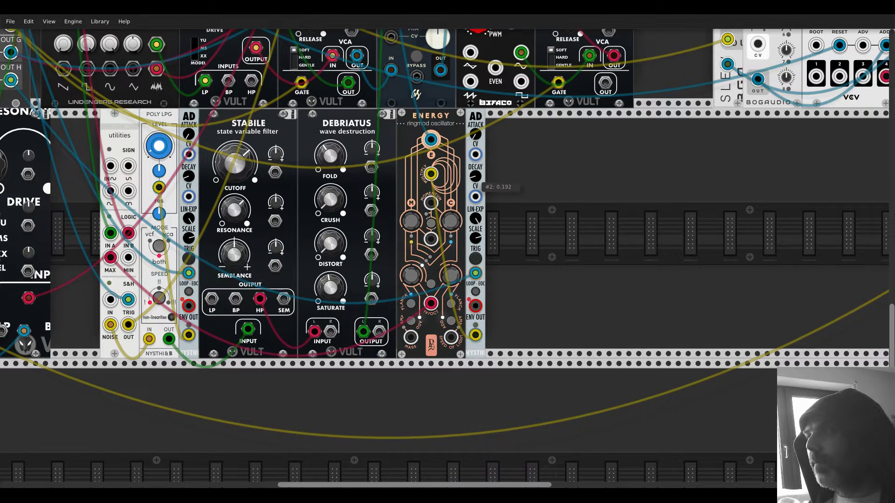
# Add a Bogaudio S&H beside the second AD and choose a narrower positive normal range for it.
pyautogui.rightClick(508, 184)
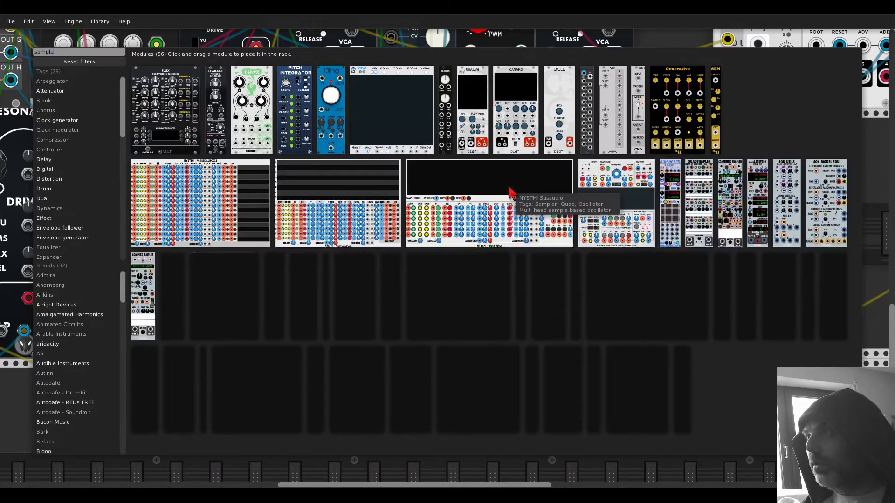
pyautogui.moveTo(637, 112); pyautogui.dragTo(496, 250)
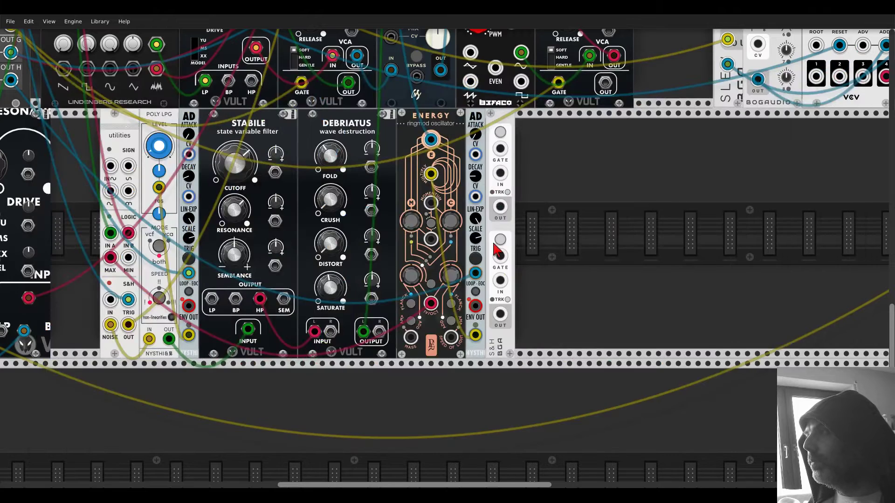
pyautogui.rightClick(500, 122)
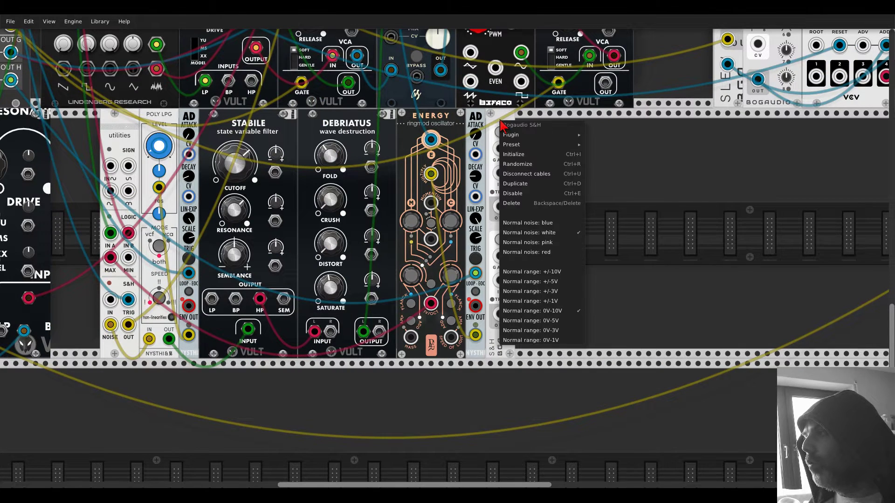
pyautogui.click(535, 335)
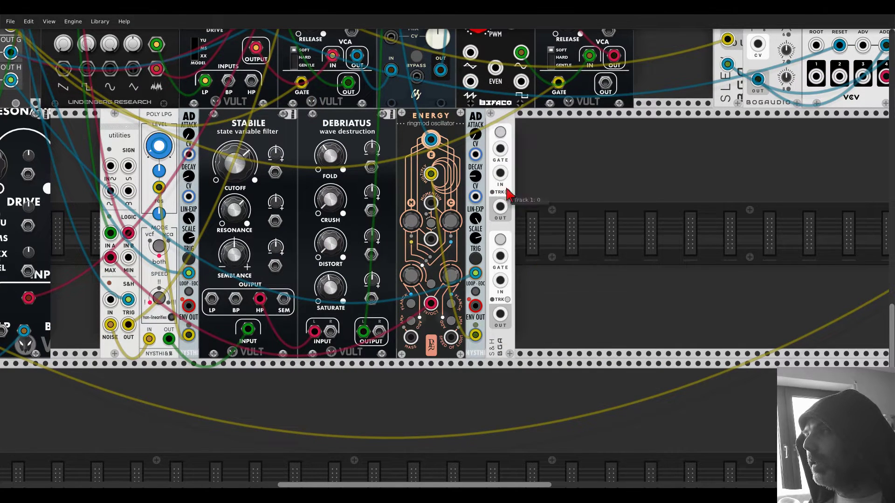
# Patch the second AD's OUT H trigger into the new S&H's first GATE, and the first OUT into that AD's decay CV.
pyautogui.moveTo(475, 274); pyautogui.dragTo(500, 150)
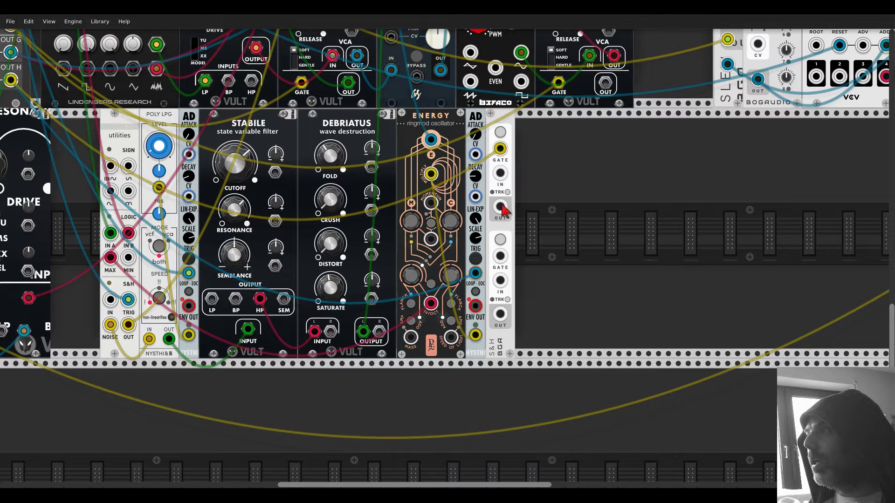
pyautogui.moveTo(499, 207); pyautogui.dragTo(476, 196)
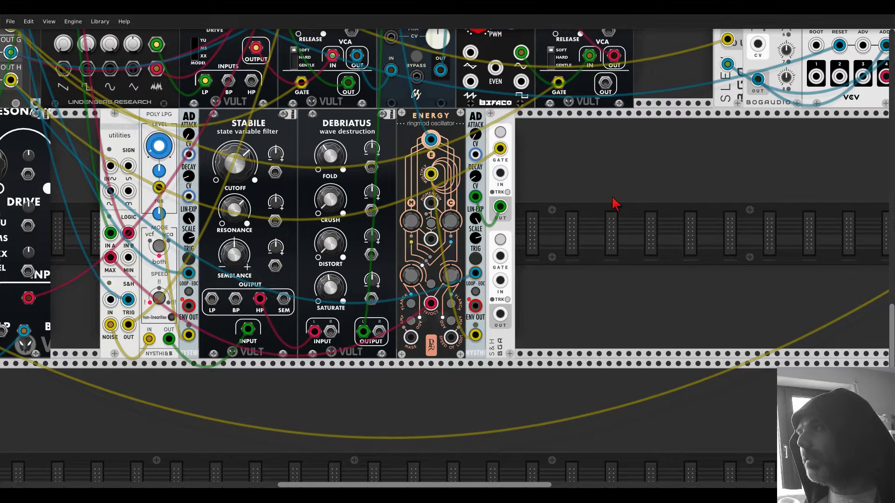
# Turn off solo on the first Energy's mixer channel, adjust its send level and set its pan to about 0.56.
pyautogui.scroll(-5, 612, 204)
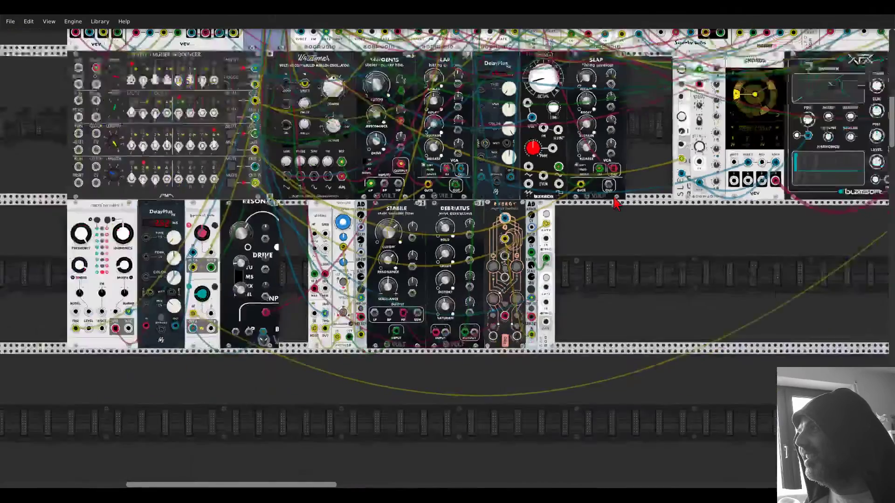
pyautogui.scroll(3, 615, 204)
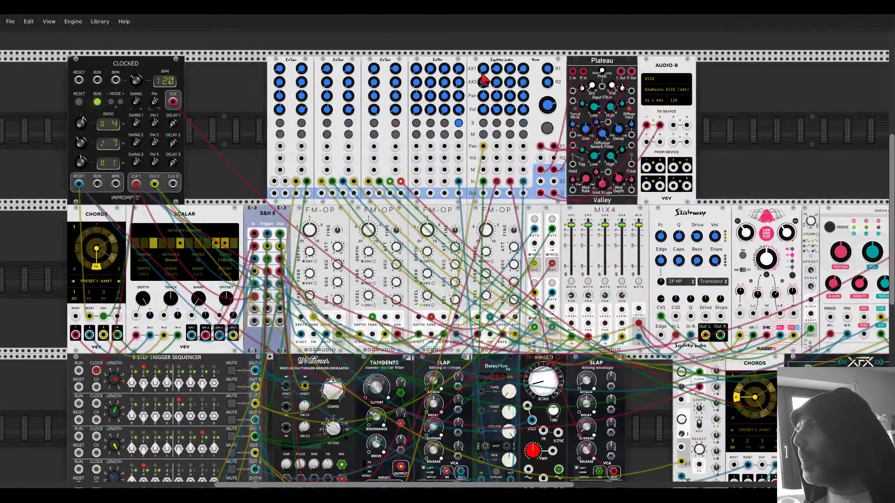
pyautogui.click(458, 123)
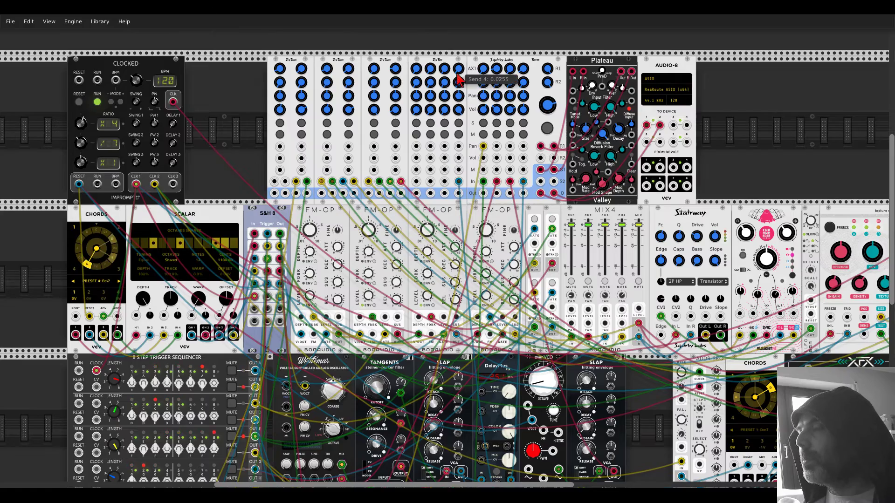
pyautogui.scroll(-3, 478, 183)
pyautogui.scroll(4, 480, 184)
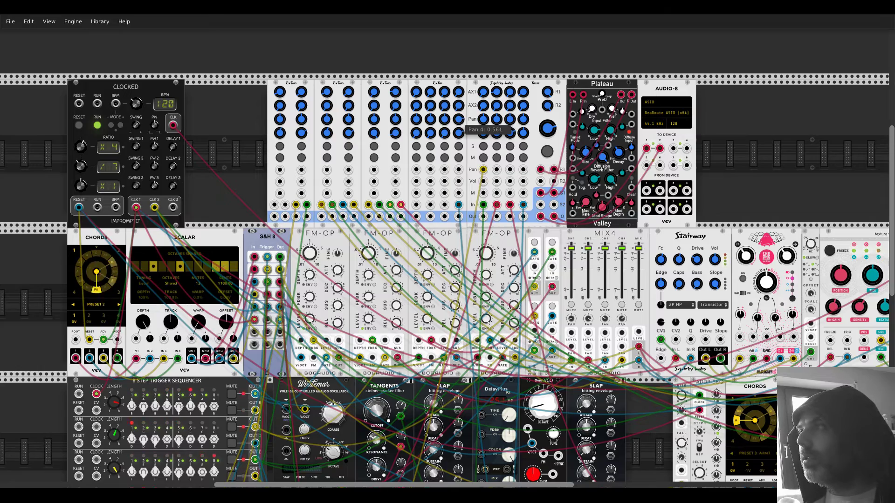
# Duplicate the Energy oscillator and its AD envelope beside the S&H, and patch the NYSTHI utilities module's pitch signal into the copy's V/OCT.
pyautogui.scroll(-8, 472, 189)
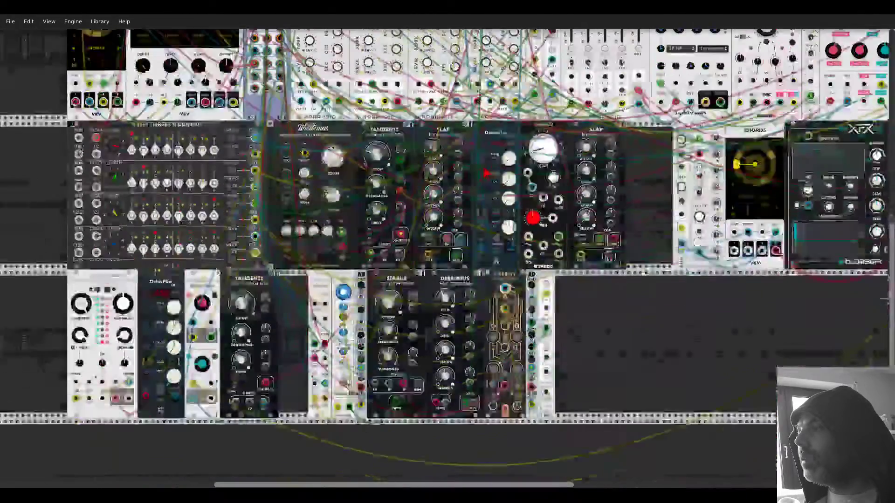
pyautogui.scroll(2, 472, 189)
pyautogui.hotkey('ctrl', 'd')
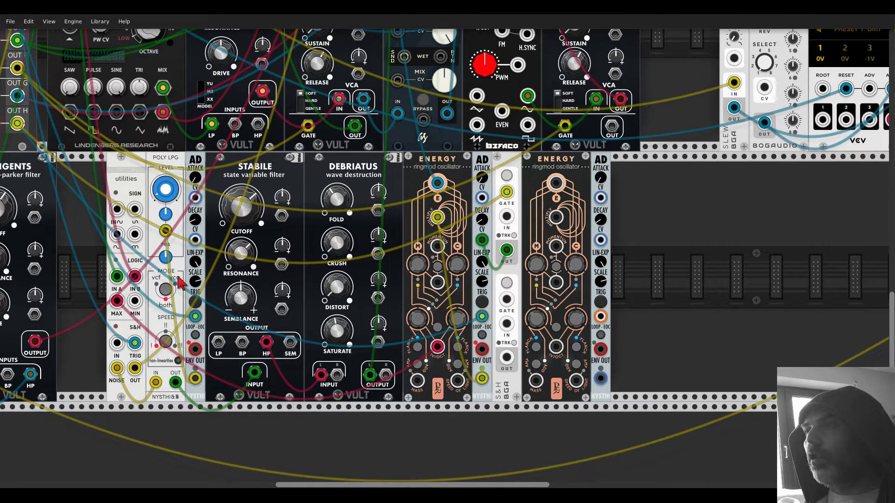
pyautogui.moveTo(134, 301); pyautogui.dragTo(556, 346)
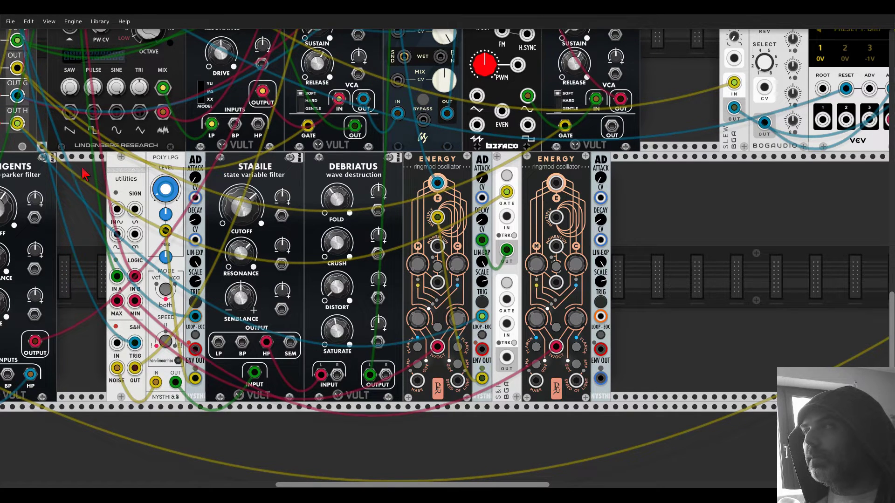
# Find the AS Signal Delay module in the library and place it beside the duplicated AD.
pyautogui.rightClick(652, 219)
pyautogui.write('s')
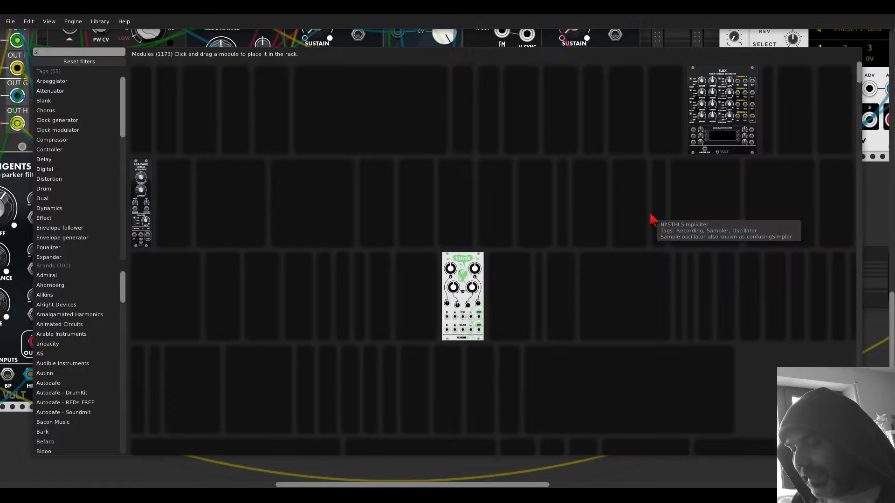
pyautogui.write('ignal')
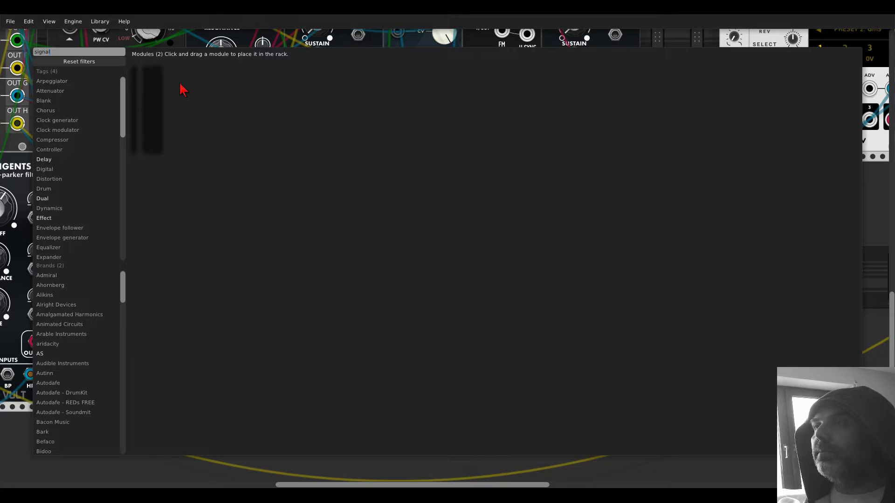
pyautogui.moveTo(153, 74); pyautogui.dragTo(626, 163)
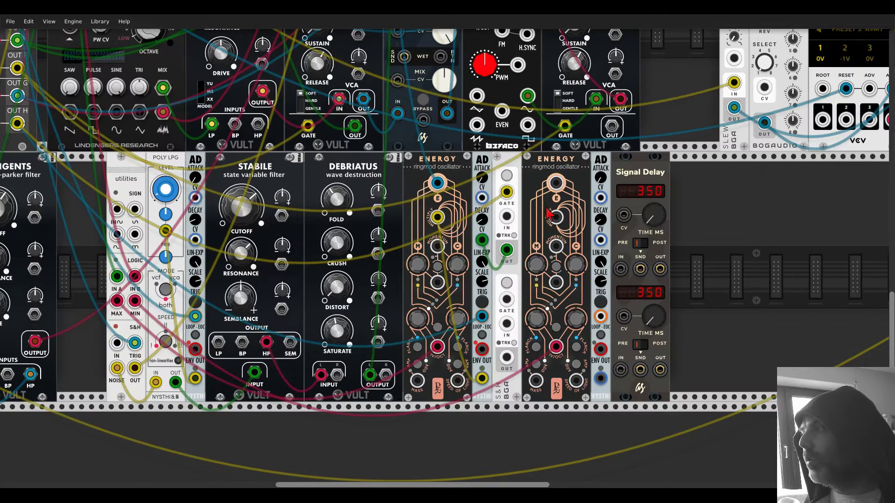
# Add the AS BPM Delay/MS Calculator beside Signal Delay and set the first delay's time to 0 ms.
pyautogui.rightClick(684, 216)
pyautogui.write('cal')
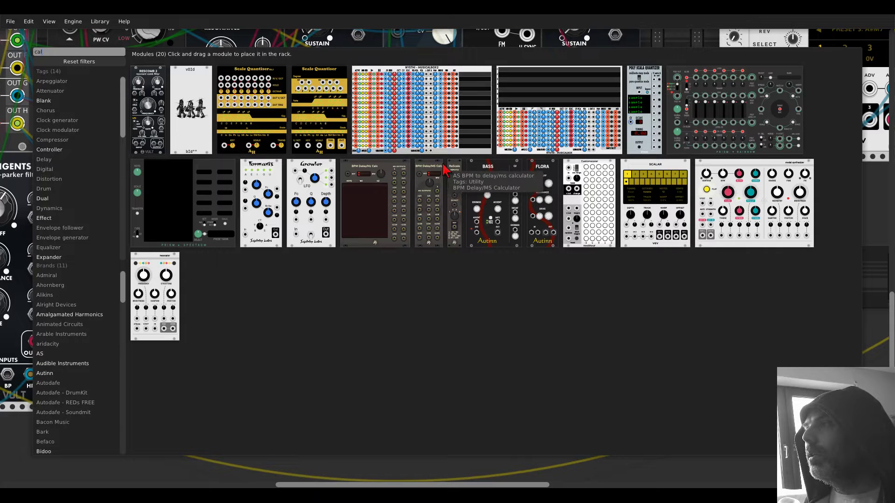
pyautogui.moveTo(444, 170); pyautogui.dragTo(689, 219)
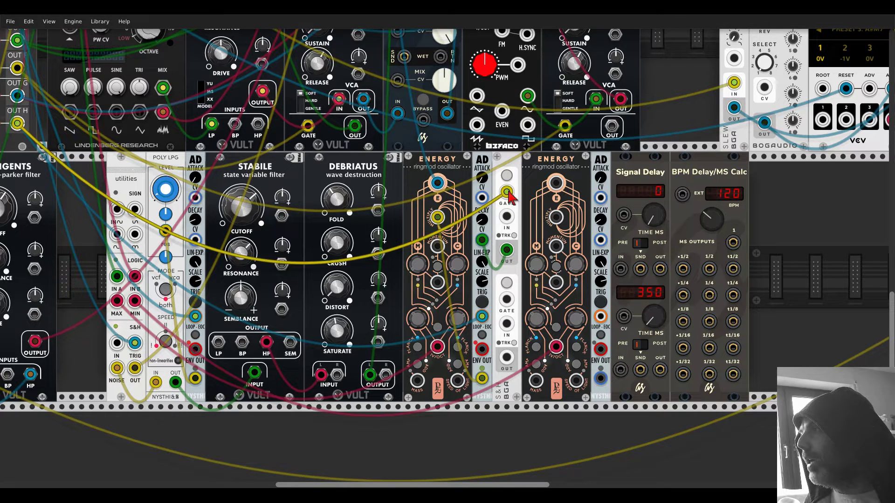
# Route the OUT H trigger through Signal Delay's first channel into the duplicated AD's TRIG, and patch its ENV OUT into the second Energy.
pyautogui.moveTo(508, 193); pyautogui.dragTo(600, 317)
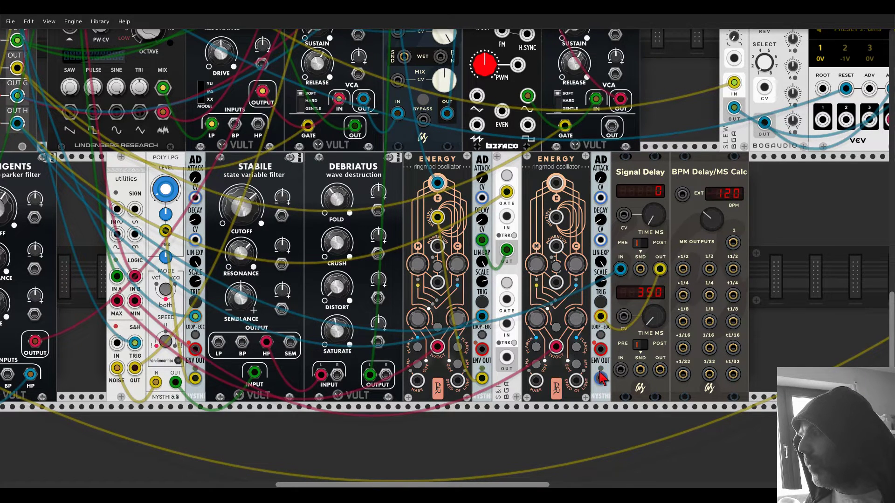
pyautogui.moveTo(601, 377); pyautogui.dragTo(561, 223)
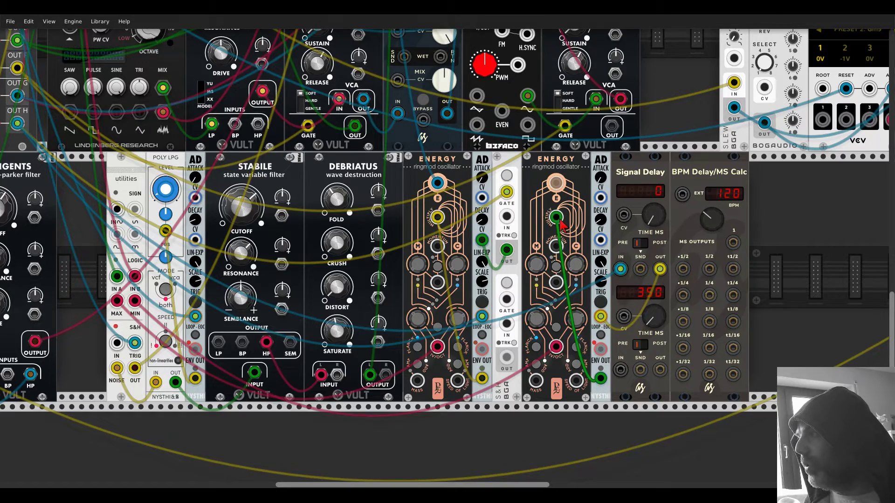
# Patch the second Energy's output into the third channel of the four-channel mixer expander and solo that channel.
pyautogui.moveTo(556, 182); pyautogui.dragTo(335, 170)
pyautogui.scroll(3, 338, 139)
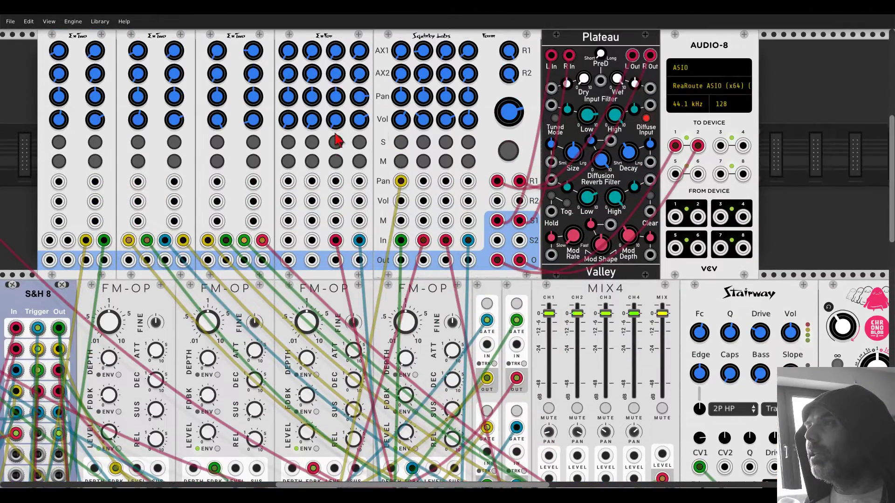
pyautogui.click(336, 141)
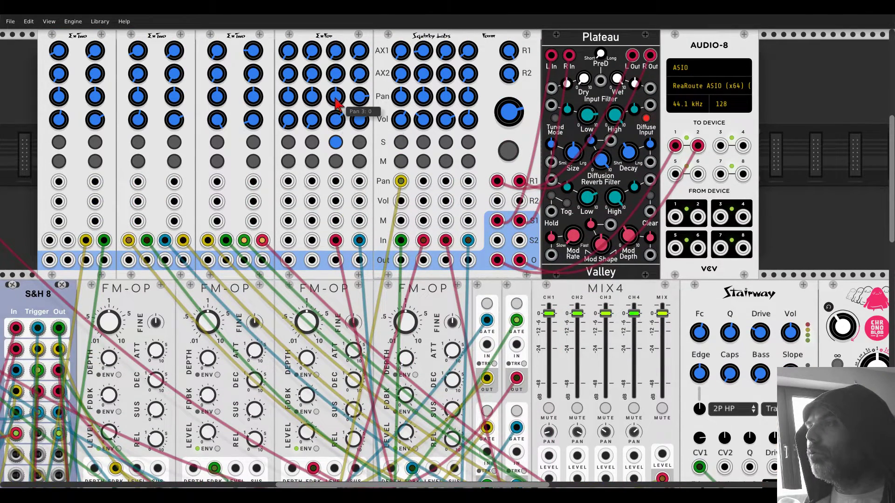
# Pan channel 3 of the ExFor mixer expander to about -0.525 and turn off its solo.
pyautogui.moveTo(337, 104); pyautogui.dragTo(337, 122)
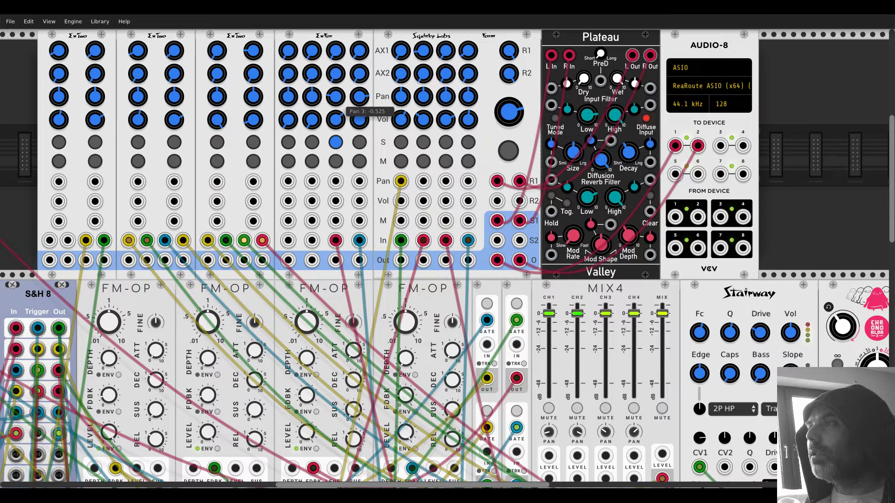
pyautogui.click(336, 143)
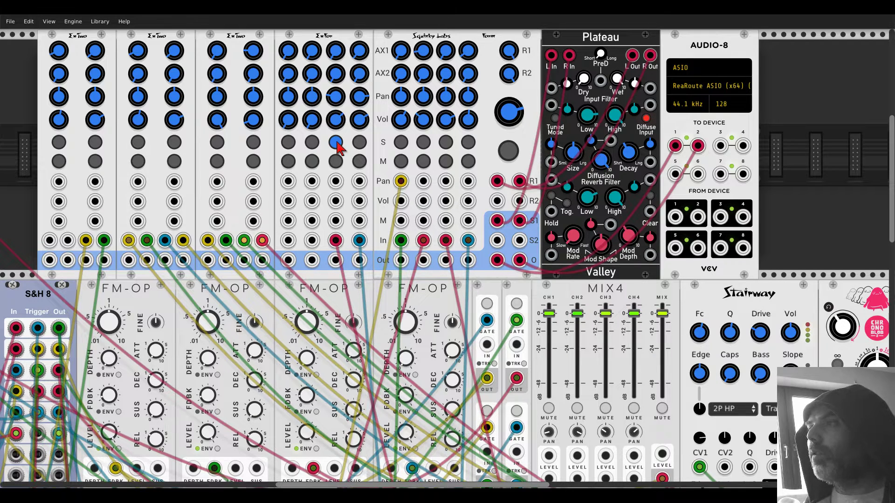
pyautogui.click(335, 142)
# Mute both channels of the second and third ExTwo expanders and all four channels of the main Form mixer.
pyautogui.click(253, 161)
pyautogui.click(217, 161)
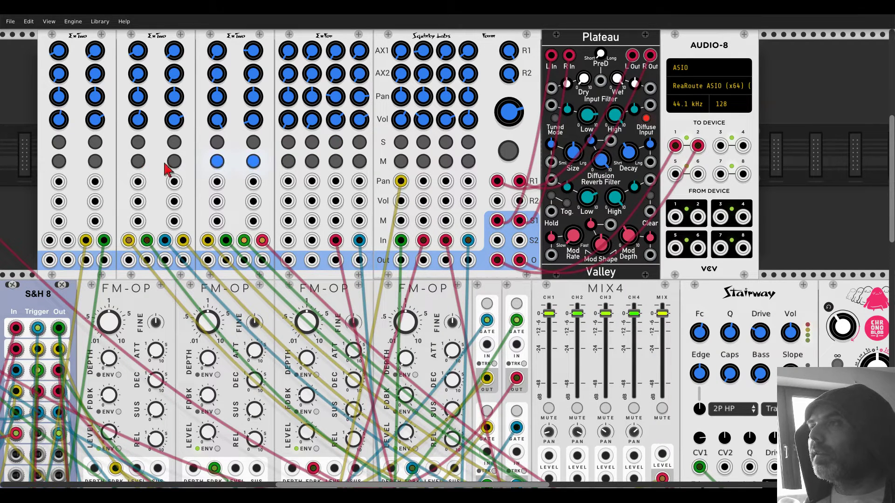
pyautogui.click(174, 161)
pyautogui.click(138, 162)
pyautogui.click(401, 161)
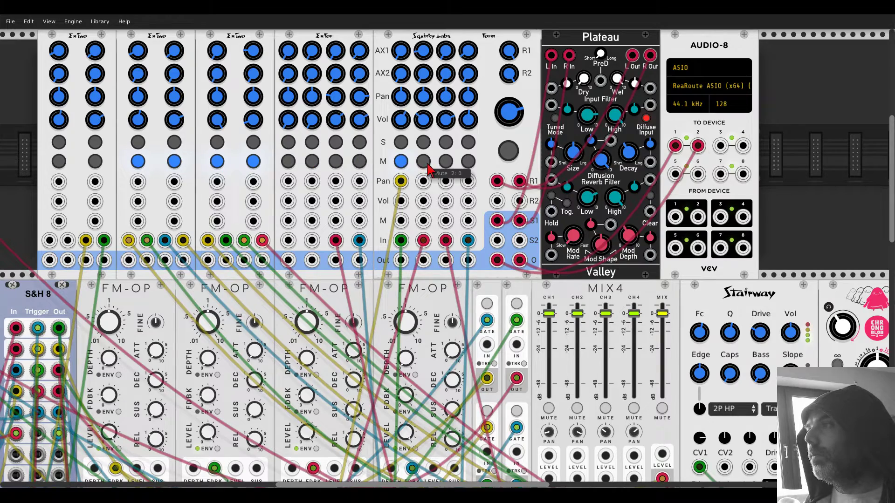
# Try the BPM Delay/MS Calc's 1/16 and 1/8 outputs as time CV for Signal Delay channel 1, and remove the cable.
pyautogui.scroll(-10, 500, 186)
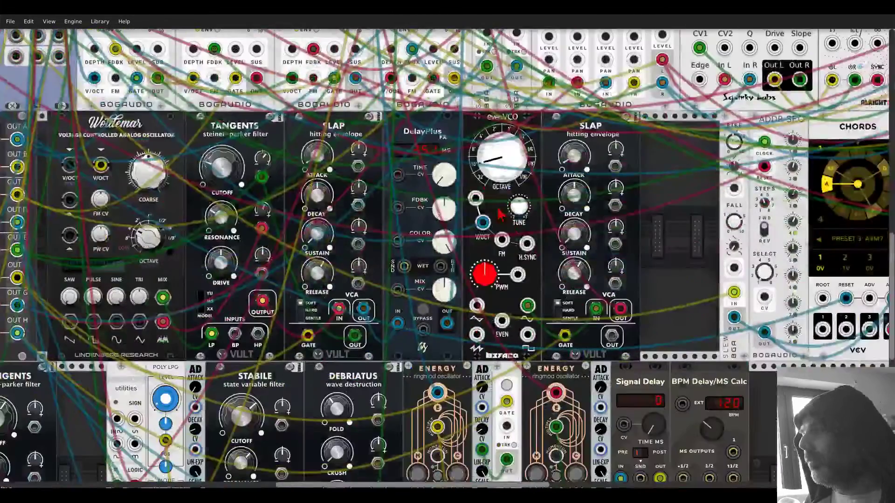
pyautogui.scroll(-6, 499, 214)
pyautogui.hscroll(4, 466, 212)
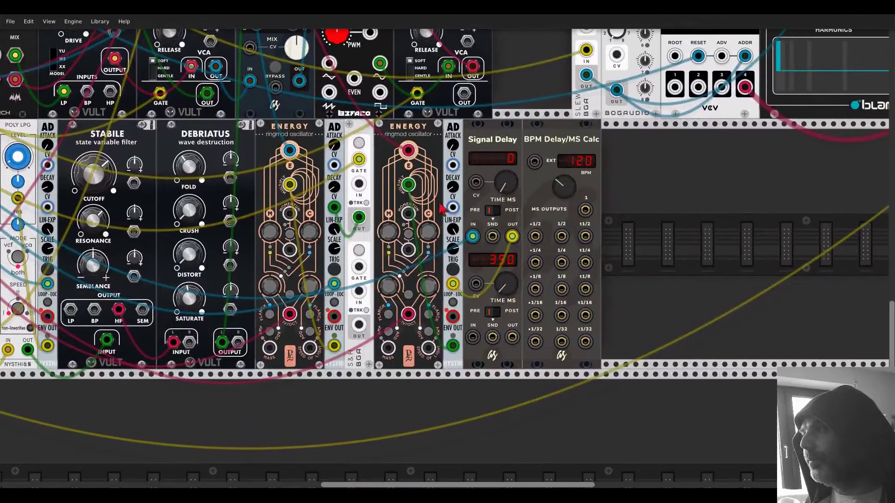
pyautogui.scroll(3, 440, 208)
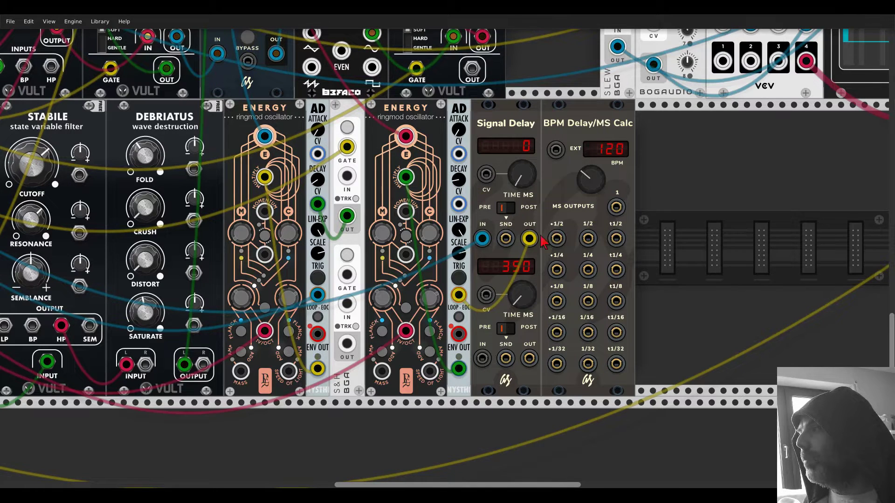
pyautogui.moveTo(588, 337); pyautogui.dragTo(485, 182)
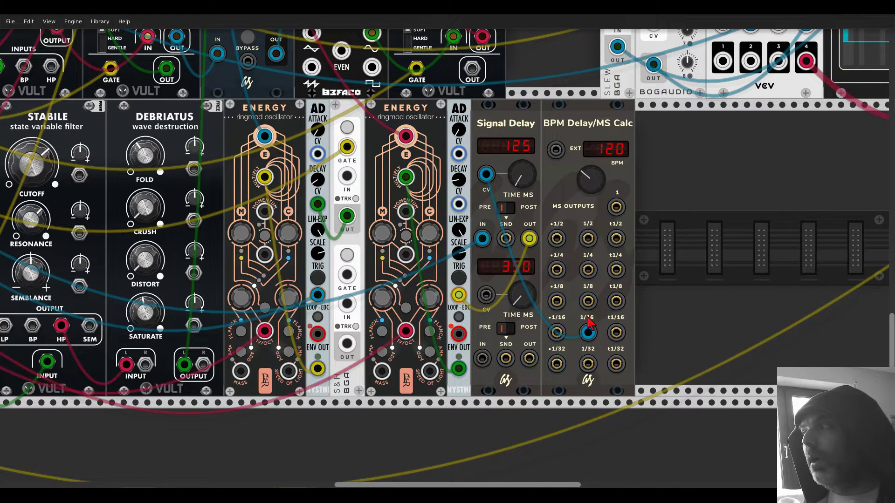
pyautogui.moveTo(588, 336); pyautogui.dragTo(588, 303)
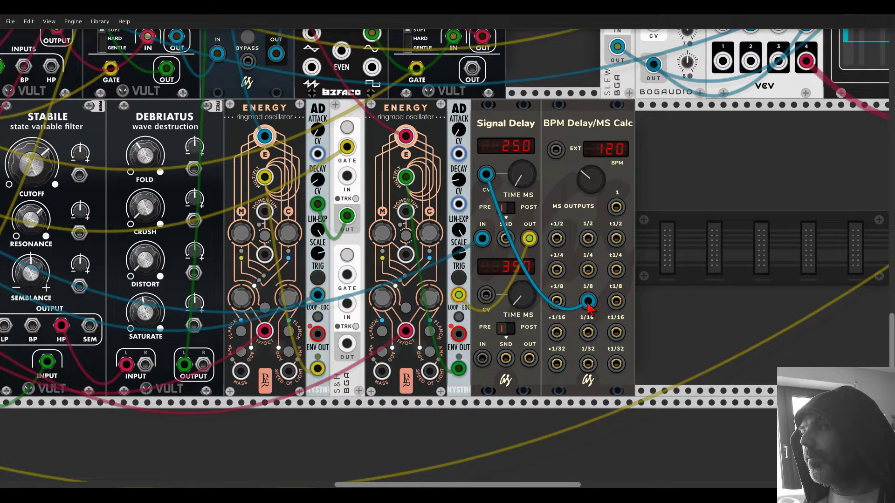
pyautogui.moveTo(587, 303); pyautogui.dragTo(589, 339)
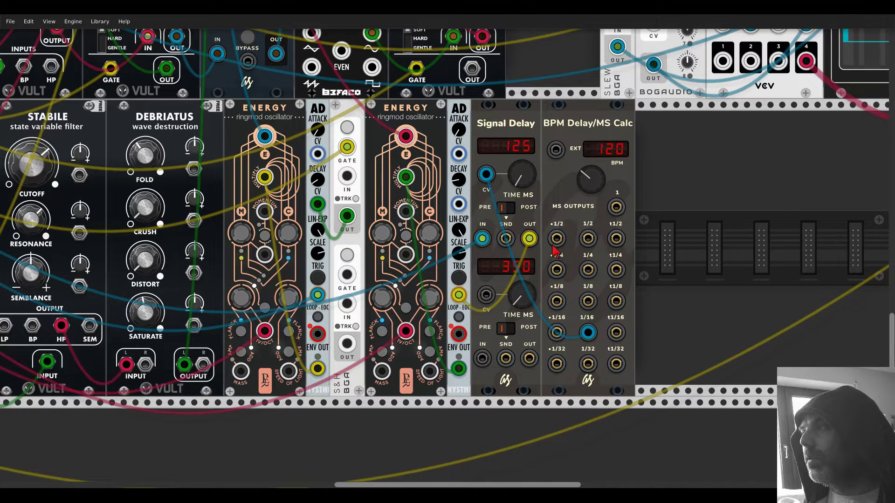
pyautogui.moveTo(485, 173); pyautogui.dragTo(512, 177)
pyautogui.rightClick(522, 181)
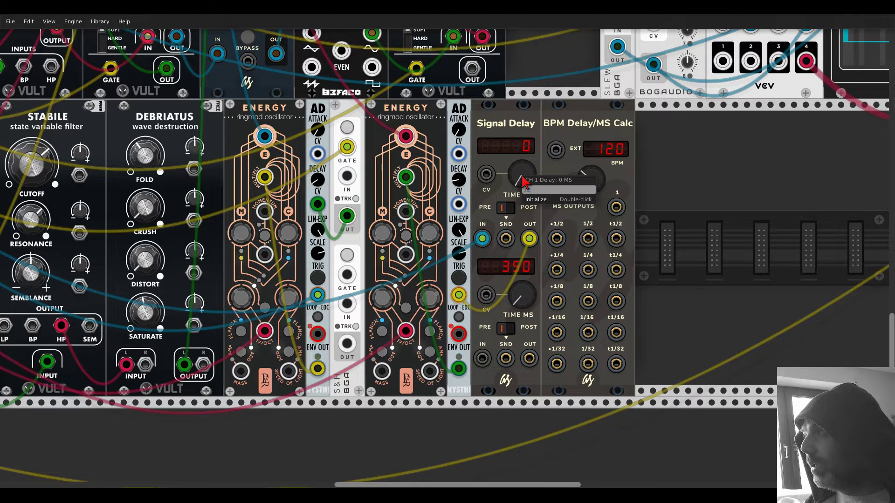
pyautogui.press('Return')
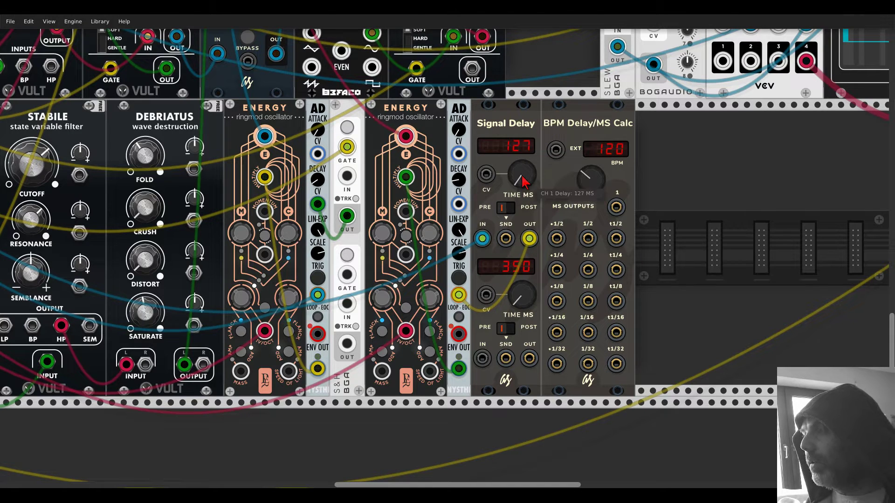
pyautogui.rightClick(563, 124)
pyautogui.click(573, 205)
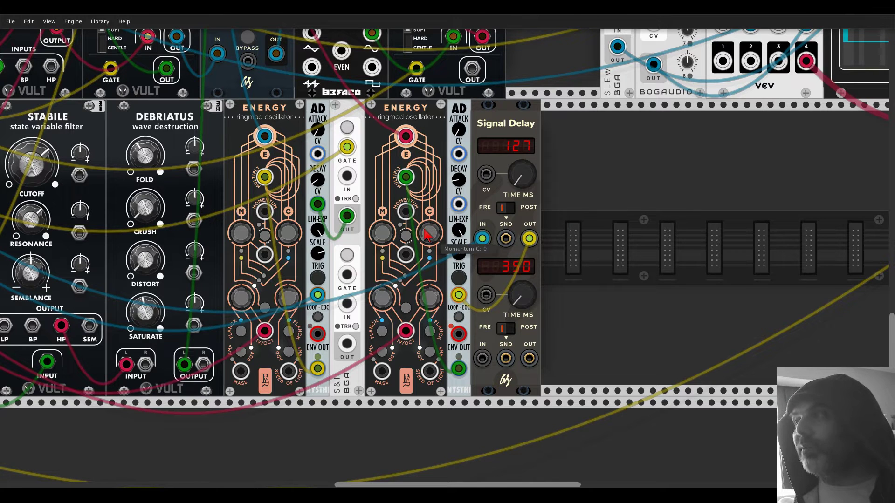
# Raise Momentum C on the second Energy ringmod oscillator to about 0.43.
pyautogui.moveTo(425, 234); pyautogui.dragTo(425, 214)
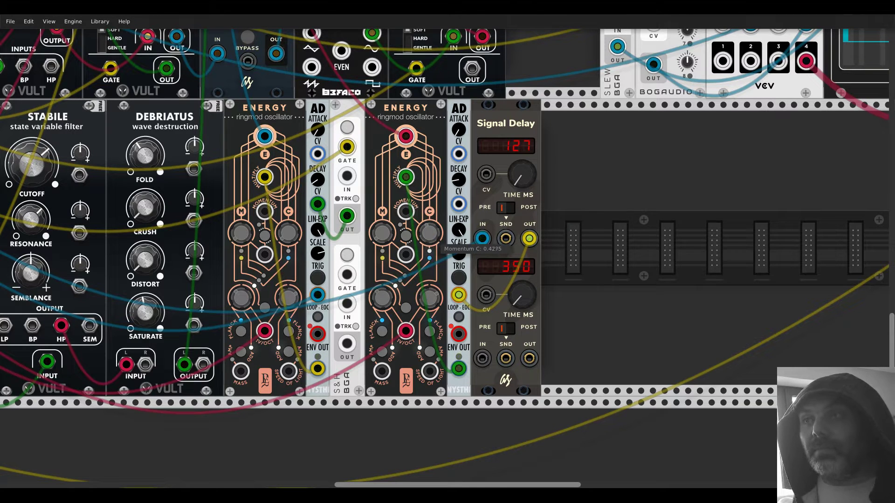
# Raise the AX1 send of channel 3 on the ExFor expander to about 0.039.
pyautogui.scroll(5, 427, 240)
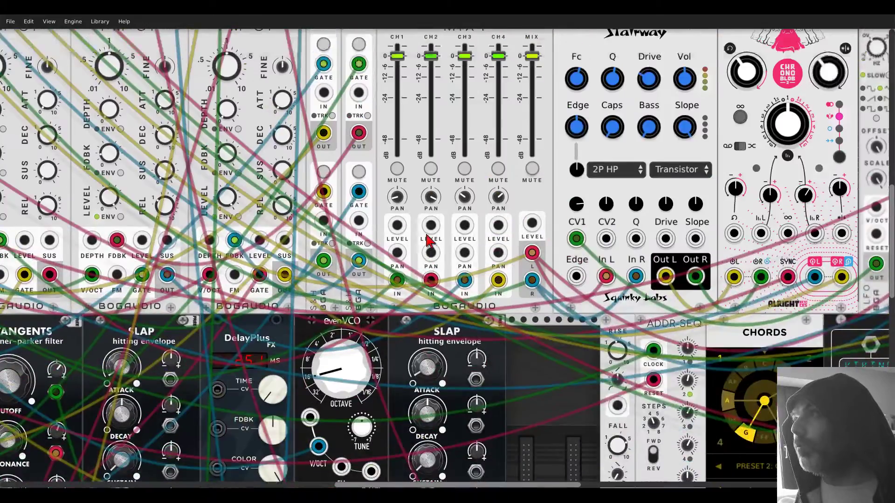
pyautogui.scroll(6, 428, 240)
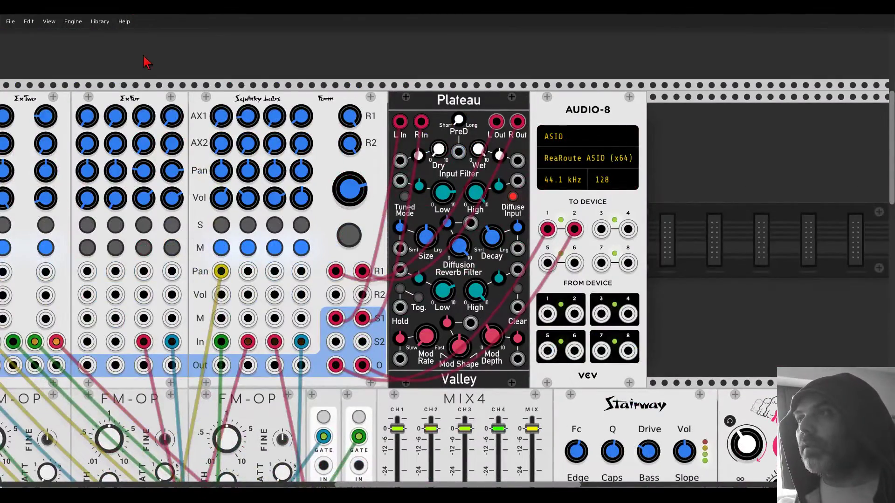
pyautogui.moveTo(143, 120)
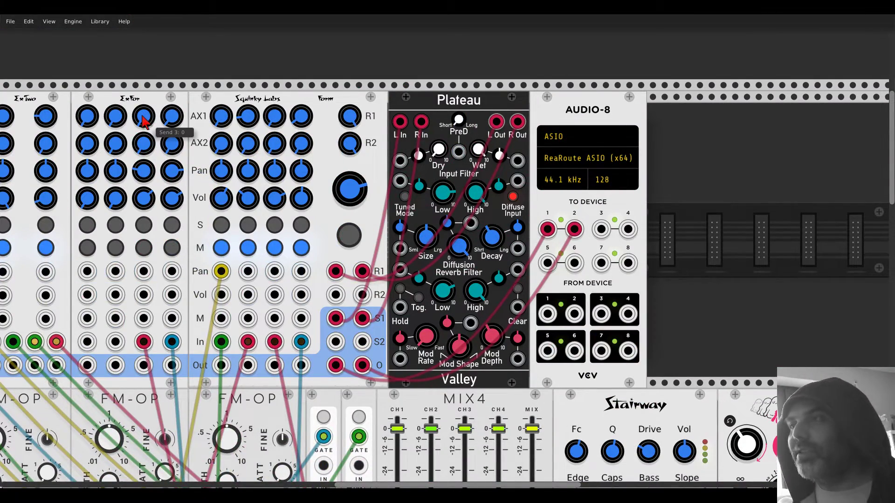
pyautogui.moveTo(143, 120); pyautogui.dragTo(143, 120)
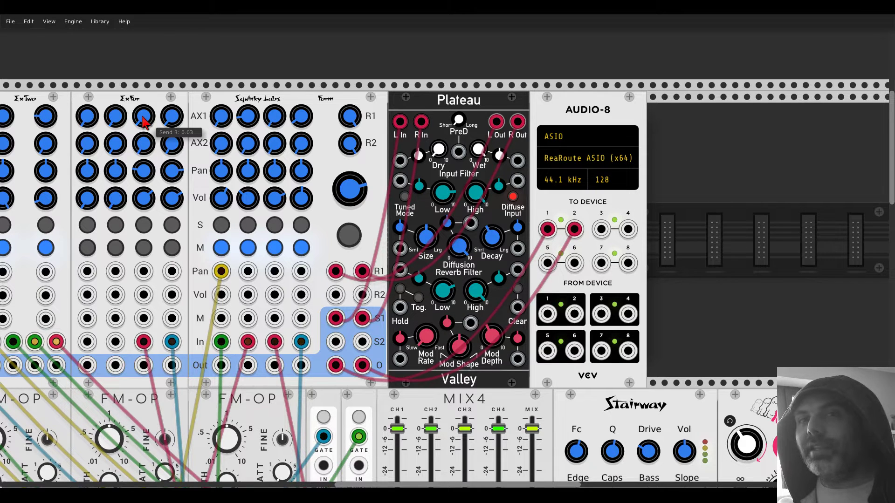
pyautogui.moveTo(171, 120); pyautogui.dragTo(171, 119)
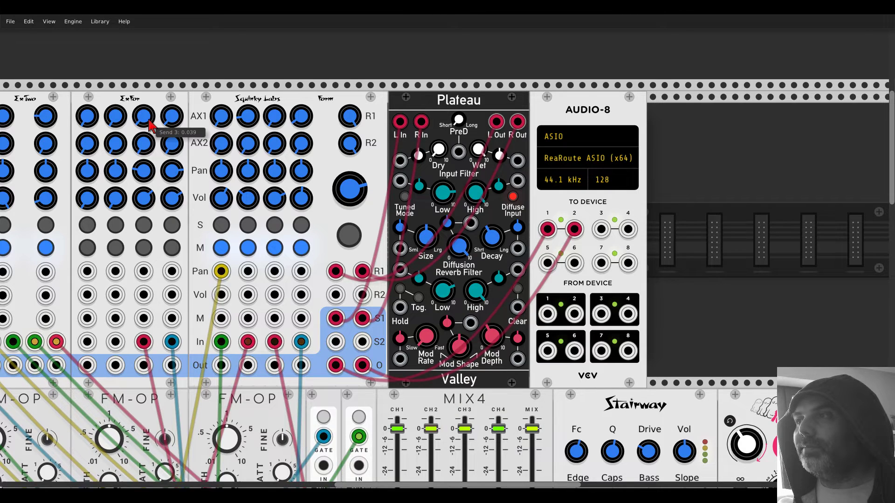
# Unmute all four main Form mixer channels and both channels of the second and third ExTwo expanders.
pyautogui.scroll(1, 173, 91)
pyautogui.hscroll(-5, 326, 187)
pyautogui.click(438, 230)
pyautogui.click(465, 230)
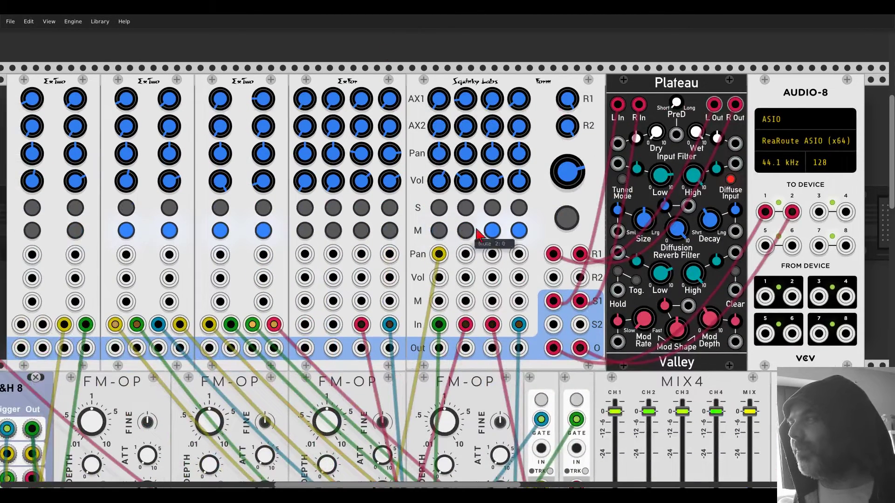
pyautogui.click(492, 230)
pyautogui.click(518, 230)
pyautogui.click(220, 230)
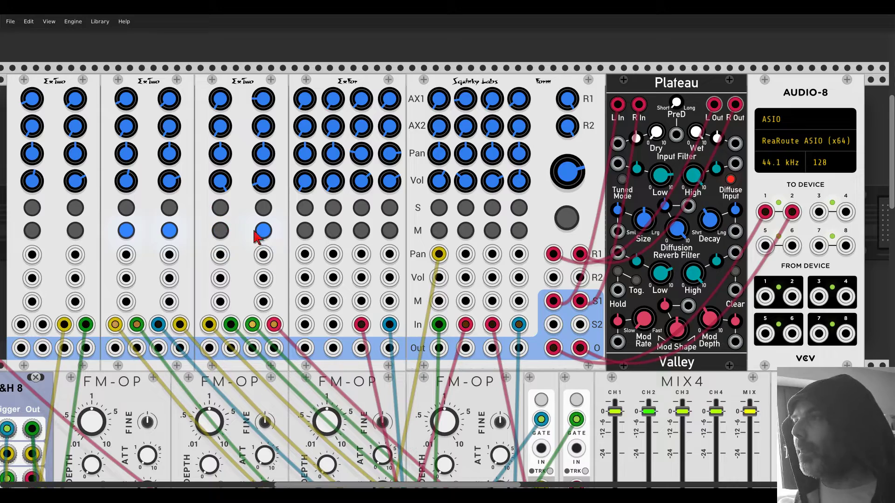
pyautogui.click(260, 231)
pyautogui.click(169, 231)
pyautogui.click(125, 230)
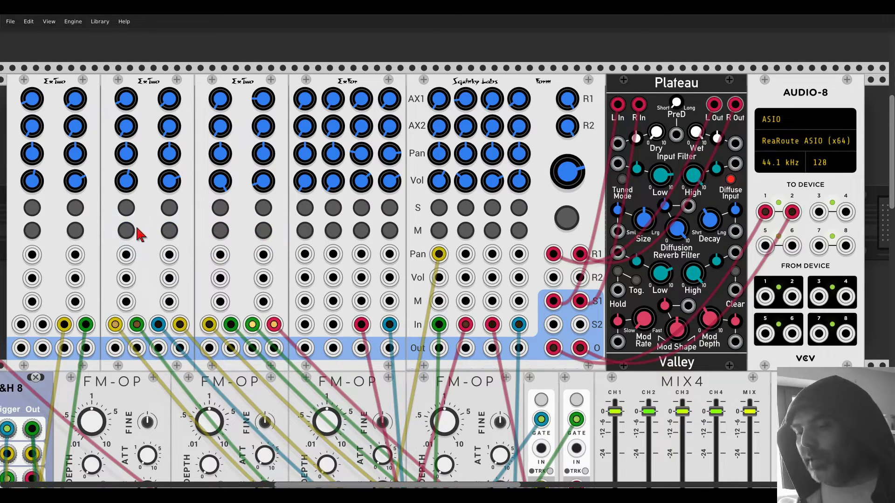
# Patch the Signal Delay output to the S&H's second gate, and that section's output to the second AD envelope's decay CV.
pyautogui.scroll(-3, 144, 229)
pyautogui.moveTo(626, 232); pyautogui.dragTo(701, 5)
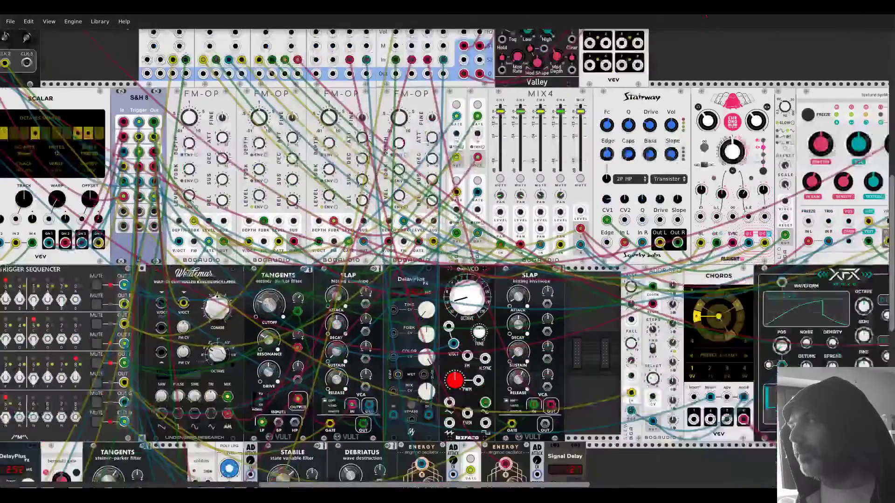
pyautogui.scroll(-6, 649, 293)
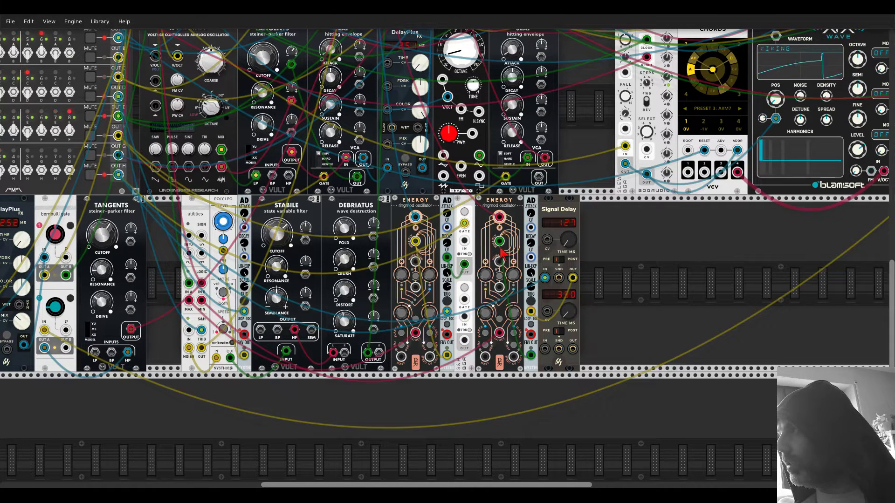
pyautogui.moveTo(572, 279); pyautogui.dragTo(530, 258)
pyautogui.moveTo(533, 250)
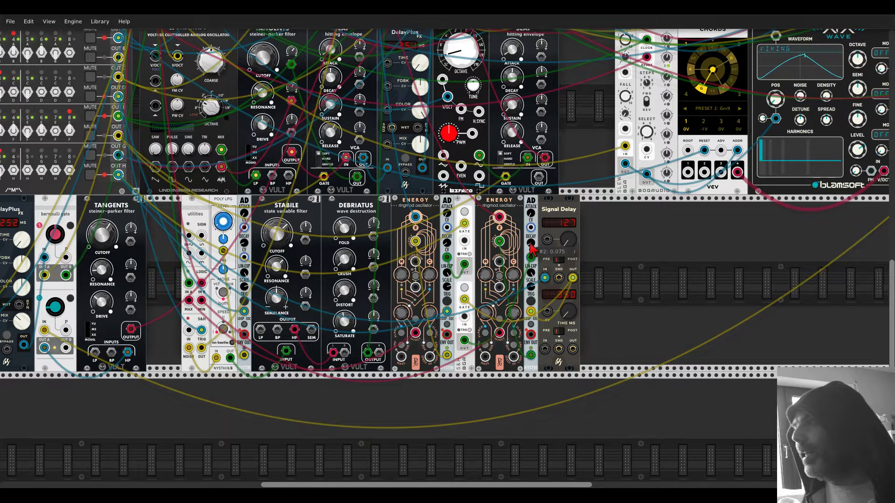
# Paste a copy of the Bogaudio S&H, place it beside the Signal Delay, and set its normal range to +/-5V.
pyautogui.hotkey('ctrl', 'v')
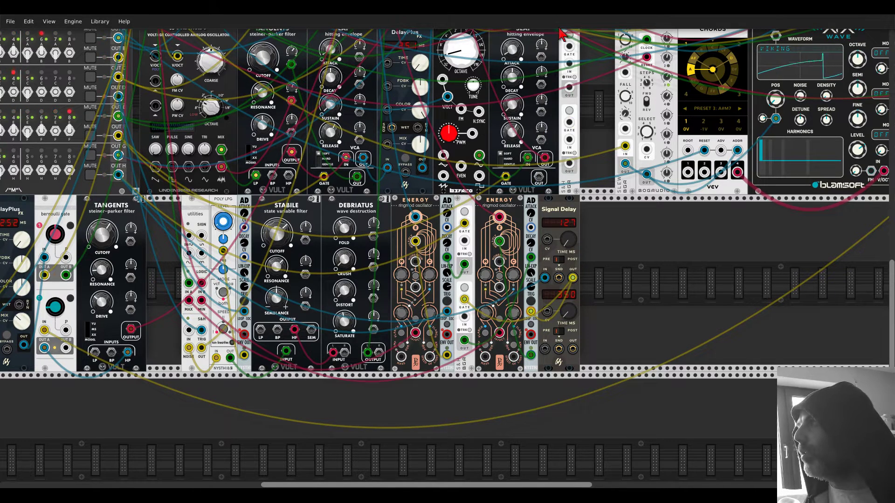
pyautogui.moveTo(561, 35); pyautogui.dragTo(583, 203)
pyautogui.rightClick(592, 205)
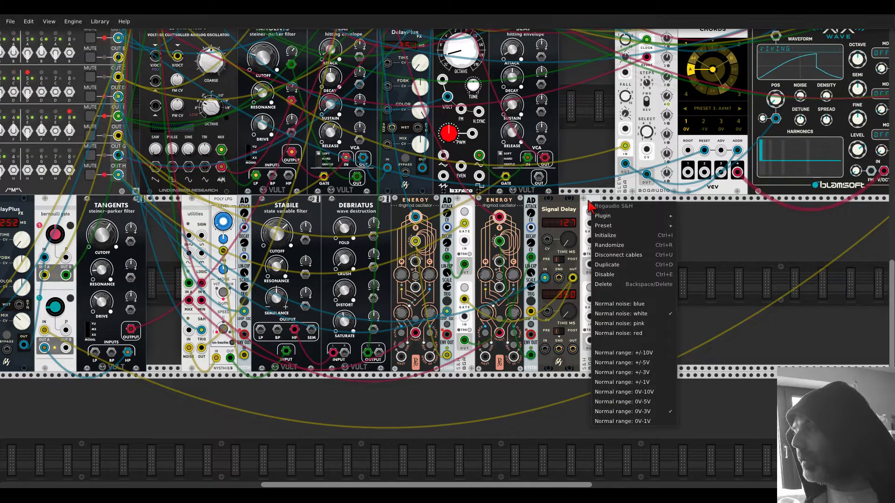
pyautogui.click(620, 364)
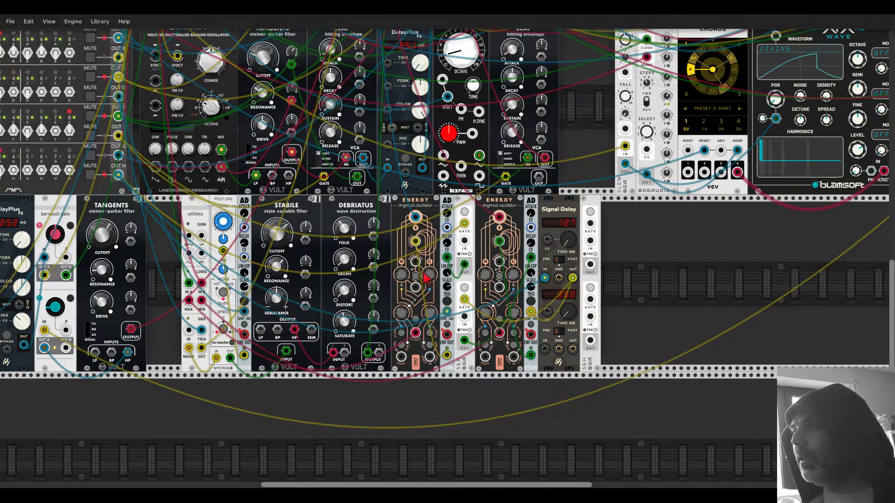
# Patch the new S&H's first gate from the first S&H's gate trigger, and its second gate from the Signal Delay channel 1 output.
pyautogui.scroll(2, 424, 278)
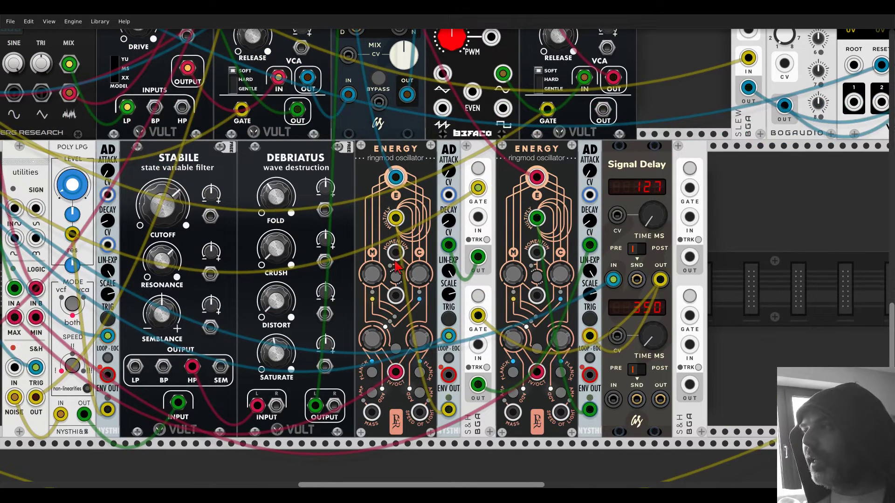
pyautogui.moveTo(397, 281)
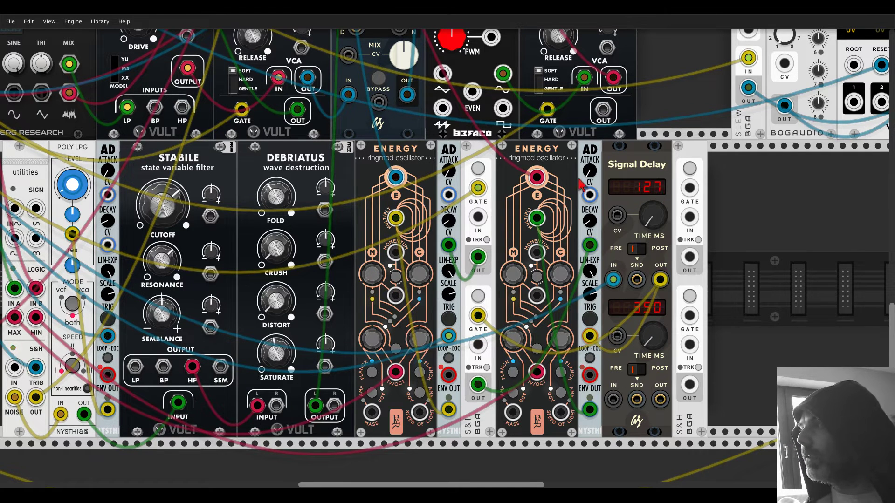
pyautogui.moveTo(477, 188); pyautogui.dragTo(690, 189)
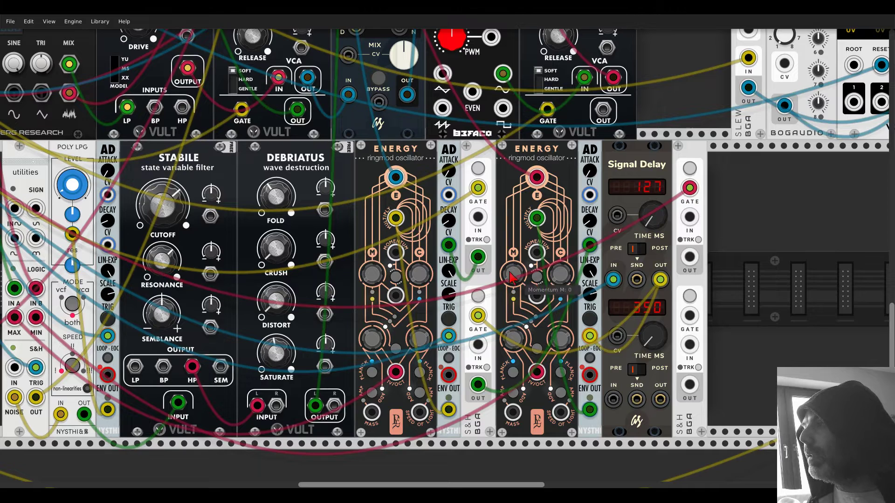
pyautogui.moveTo(660, 280); pyautogui.dragTo(691, 318)
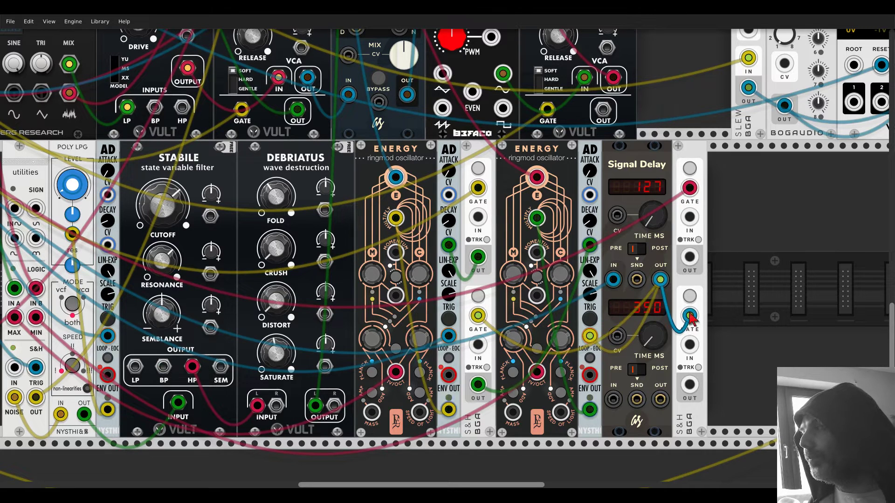
# Patch the new S&H's first and second outputs to the Momentum inputs of the first and second Energy oscillators.
pyautogui.moveTo(690, 257); pyautogui.dragTo(404, 256)
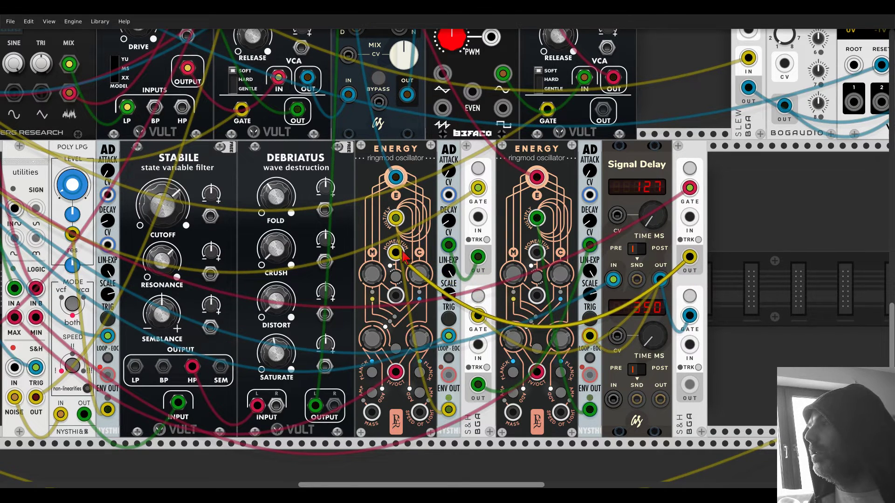
pyautogui.moveTo(689, 384); pyautogui.dragTo(536, 254)
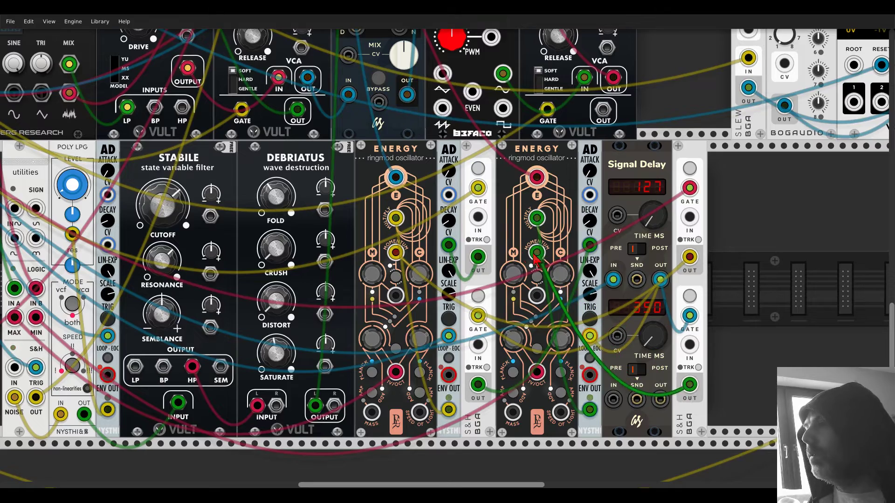
pyautogui.scroll(-3, 536, 261)
pyautogui.hscroll(-3, 531, 265)
pyautogui.scroll(3, 527, 271)
pyautogui.scroll(3, 522, 275)
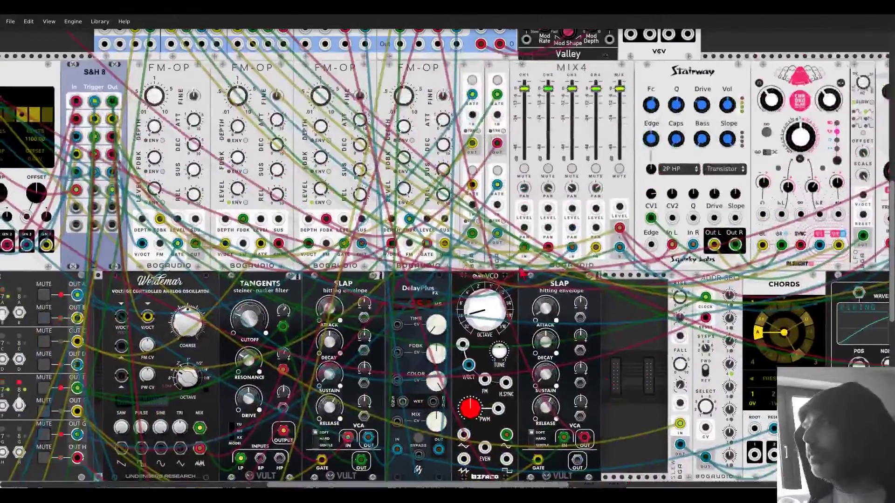
# Balance the four-channel mixer expander's third channel, with its level at 0.6645 and its first send at 0.039.
pyautogui.scroll(7, 522, 273)
pyautogui.moveTo(347, 93)
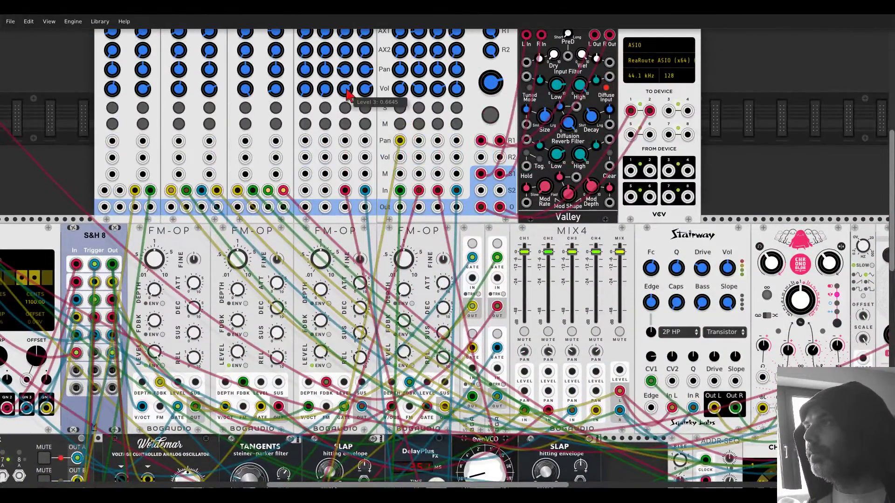
pyautogui.moveTo(367, 91); pyautogui.dragTo(361, 113)
pyautogui.scroll(-5, 347, 93)
pyautogui.scroll(-3, 294, 74)
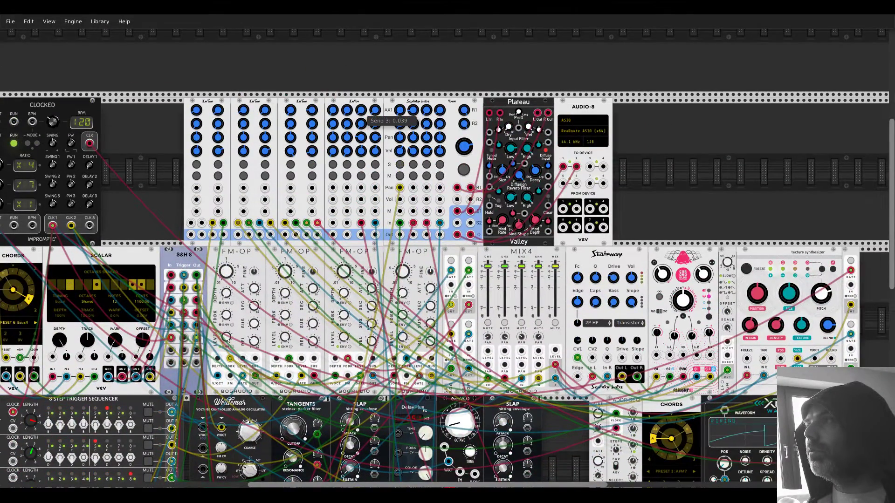
# Find the Rampage module in the library and place it beside the newest S&H in the lowest module row.
pyautogui.scroll(-10, 361, 122)
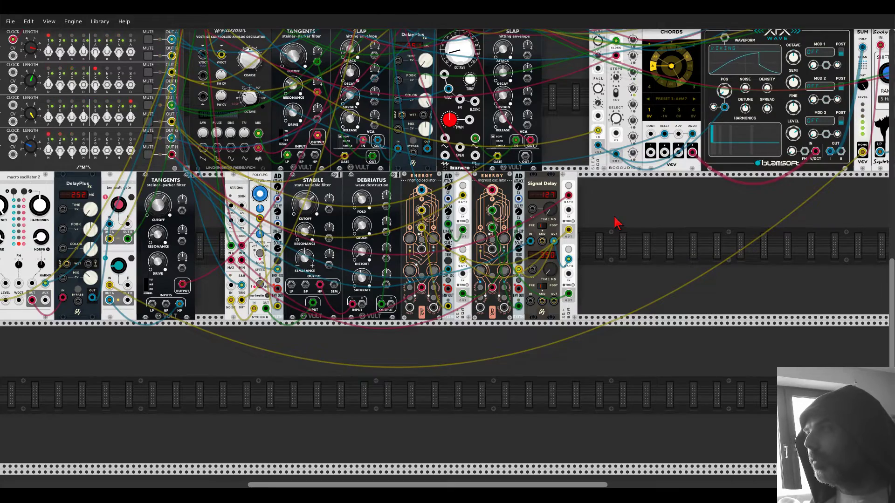
pyautogui.scroll(-3, 617, 223)
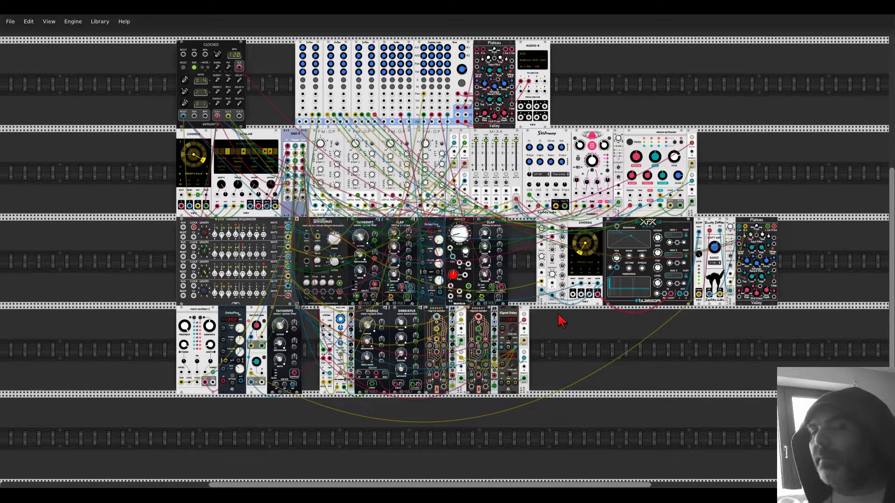
pyautogui.rightClick(566, 327)
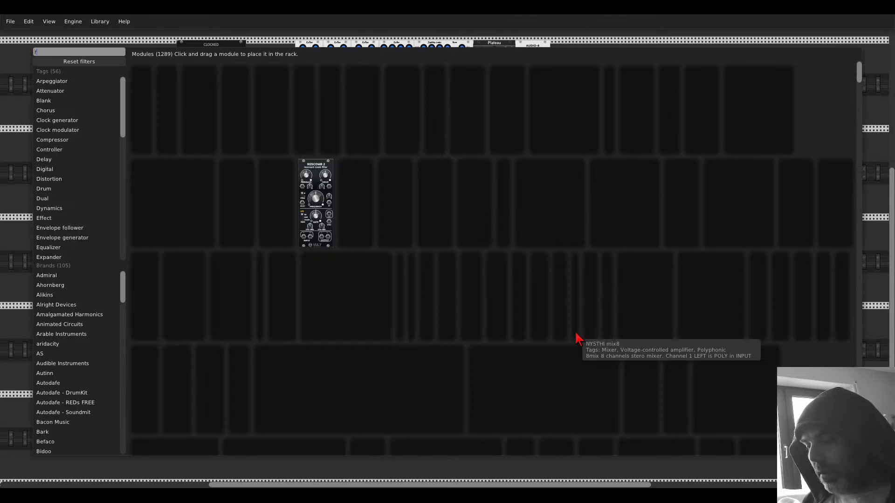
pyautogui.write('ramp')
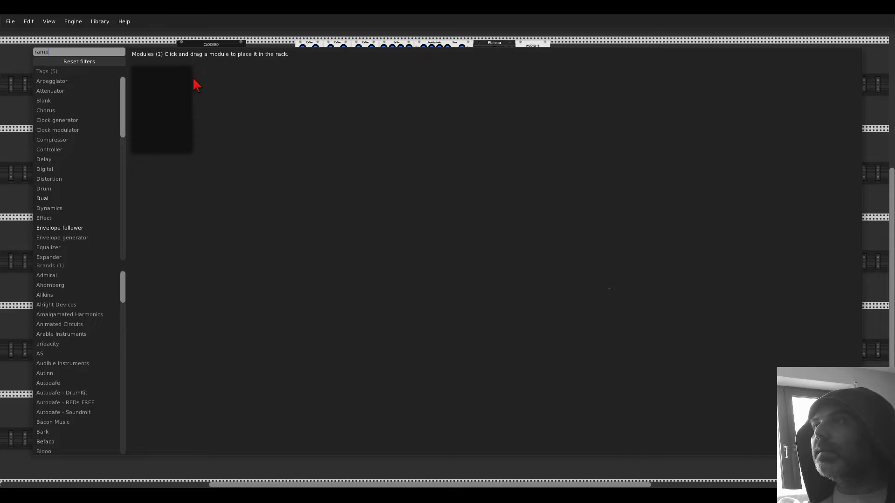
pyautogui.moveTo(191, 86); pyautogui.dragTo(542, 355)
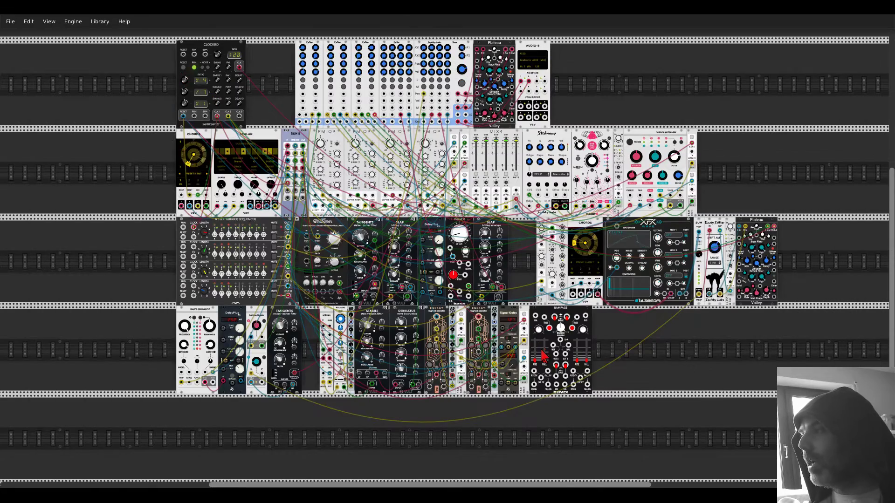
# Patch the first Energy oscillator's output to Rampage's In A and the second Energy's output to In B.
pyautogui.scroll(4, 543, 355)
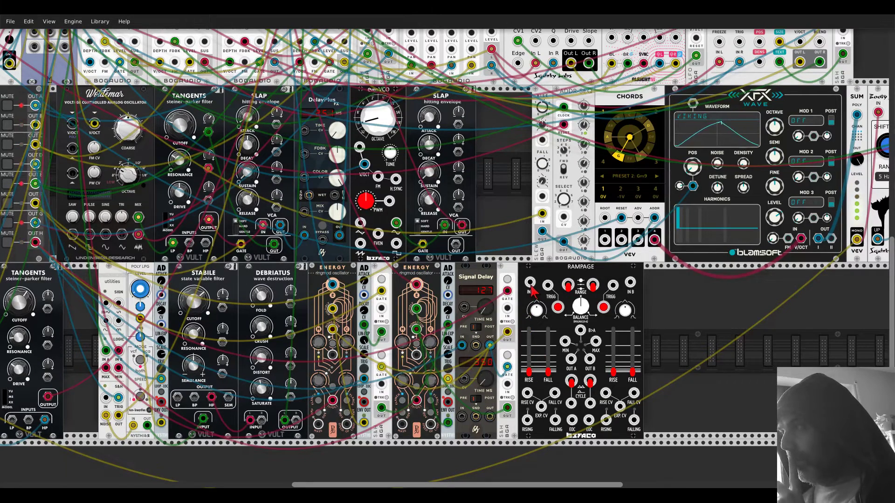
pyautogui.moveTo(530, 284); pyautogui.dragTo(332, 284)
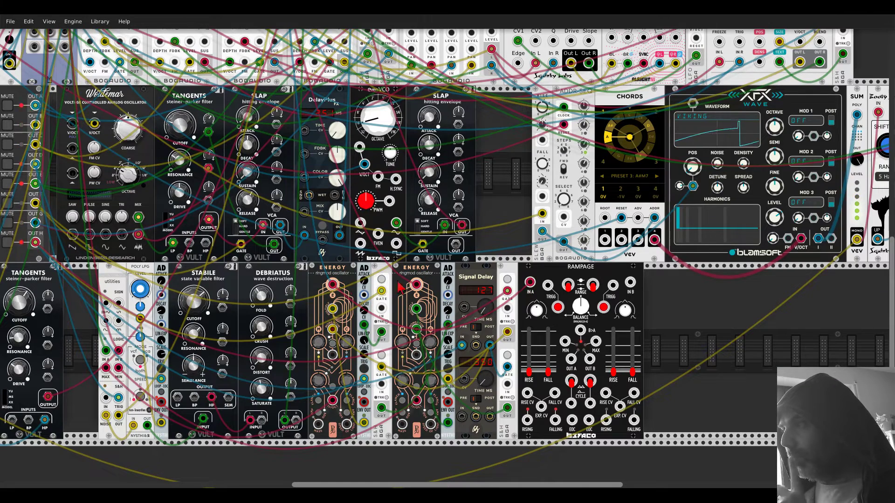
pyautogui.moveTo(630, 283); pyautogui.dragTo(416, 285)
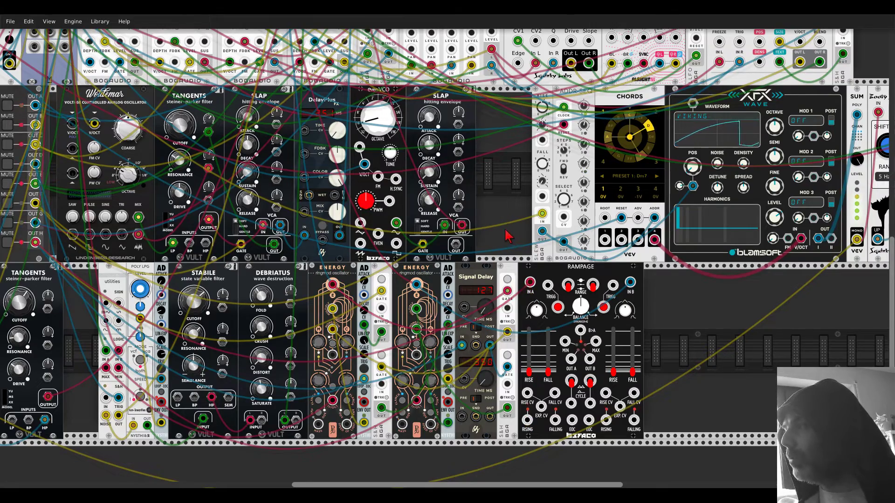
# Patch Rampage's two Rising outputs to the left and right inputs of the mixer's first channel.
pyautogui.scroll(-5, 507, 236)
pyautogui.scroll(2, 614, 419)
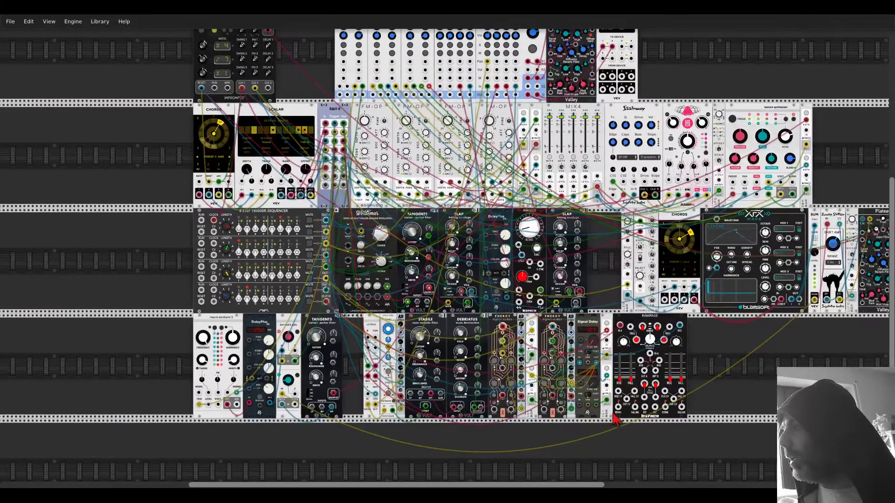
pyautogui.scroll(4, 490, 312)
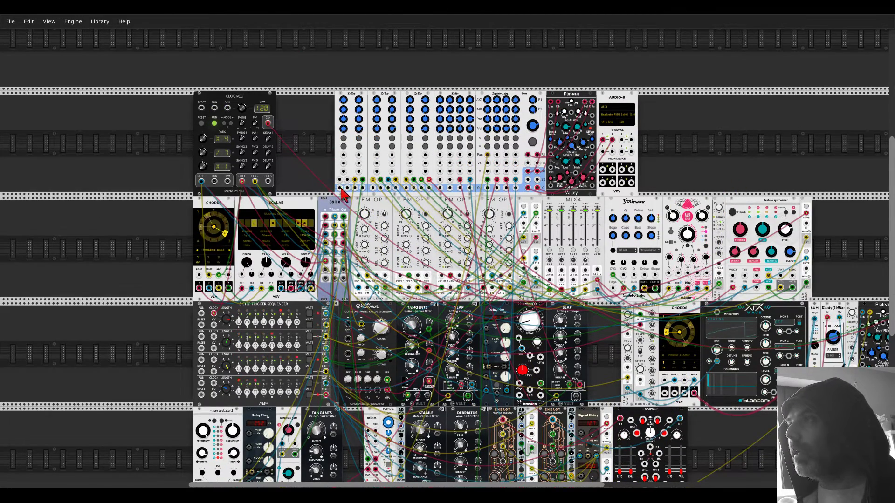
pyautogui.scroll(-3, 341, 192)
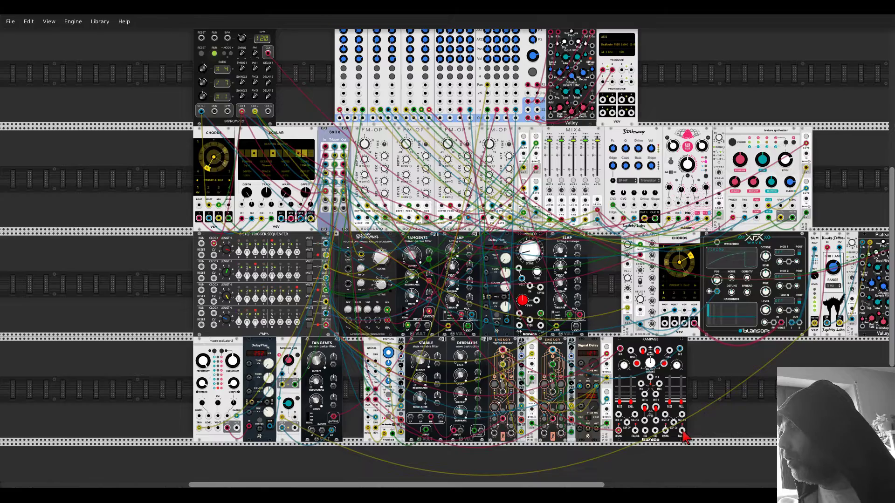
pyautogui.moveTo(665, 430); pyautogui.dragTo(350, 110)
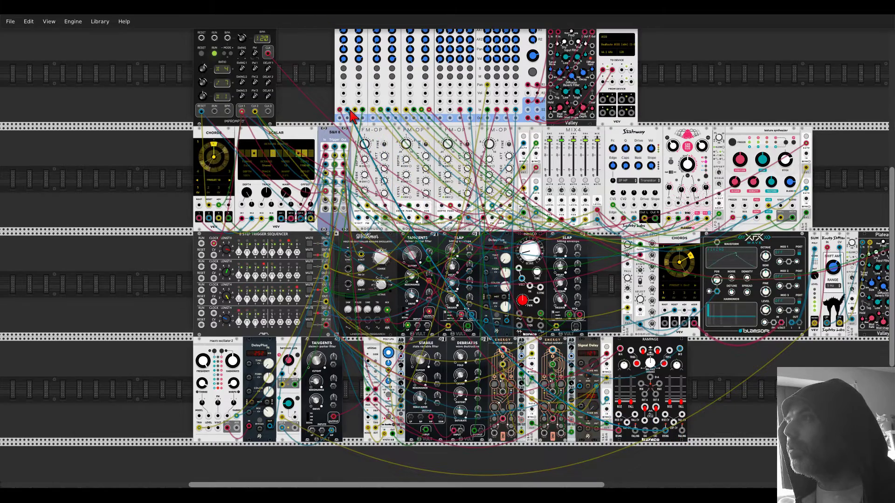
# Take the mixer's first channel out of solo, setting its first send to 0.2175 and its level to 0.132.
pyautogui.scroll(5, 326, 93)
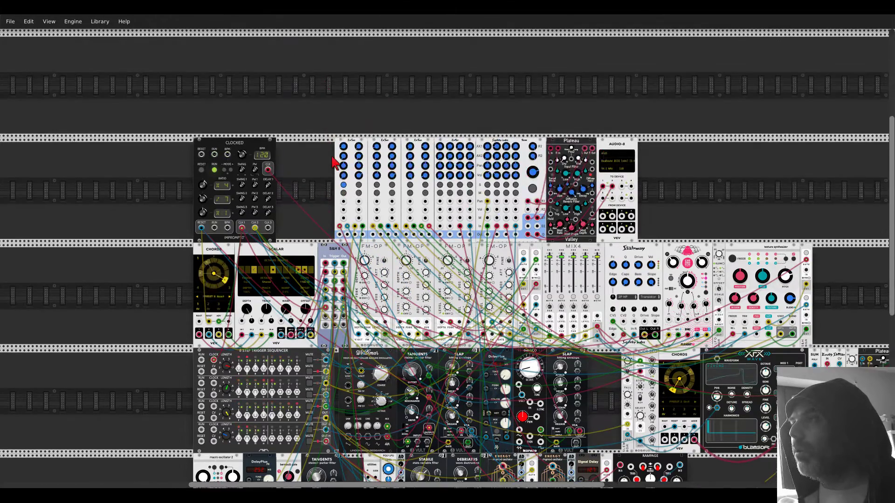
pyautogui.scroll(3, 332, 162)
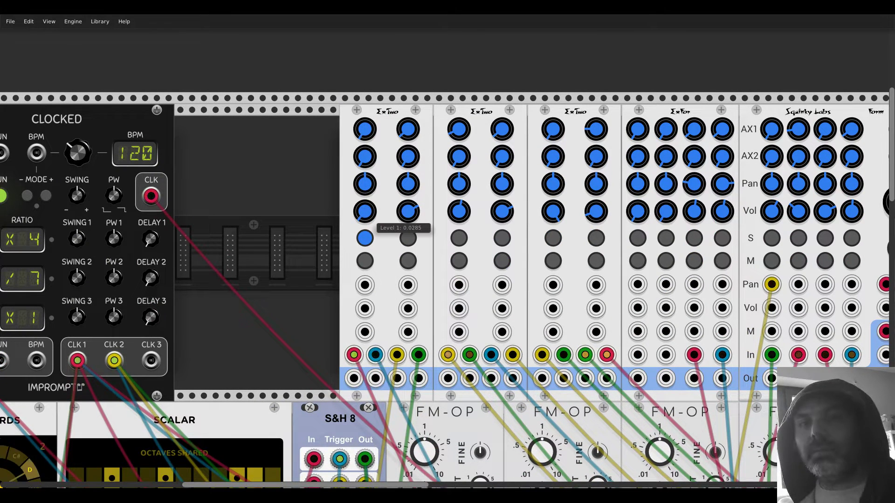
pyautogui.moveTo(365, 211); pyautogui.dragTo(364, 206)
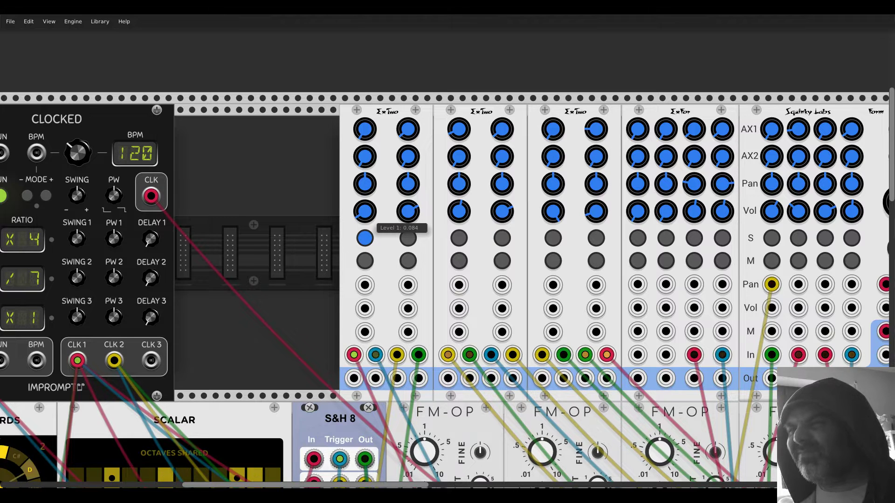
pyautogui.click(364, 238)
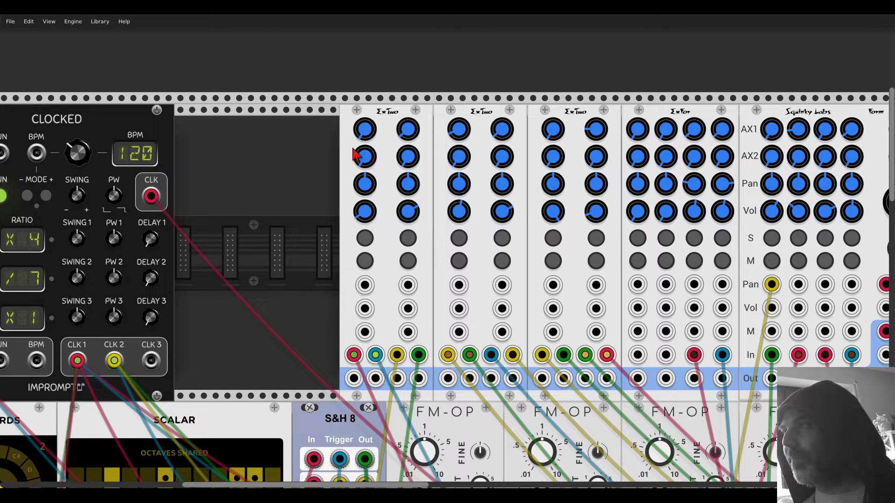
pyautogui.moveTo(354, 154)
pyautogui.mouseDown()
pyautogui.moveTo(354, 139)
pyautogui.moveTo(354, 154)
pyautogui.mouseUp()
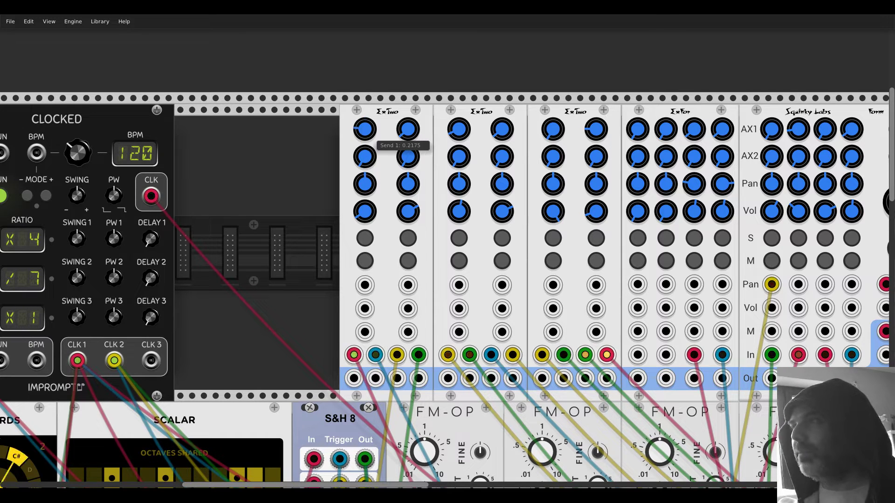
pyautogui.moveTo(365, 211); pyautogui.dragTo(364, 216)
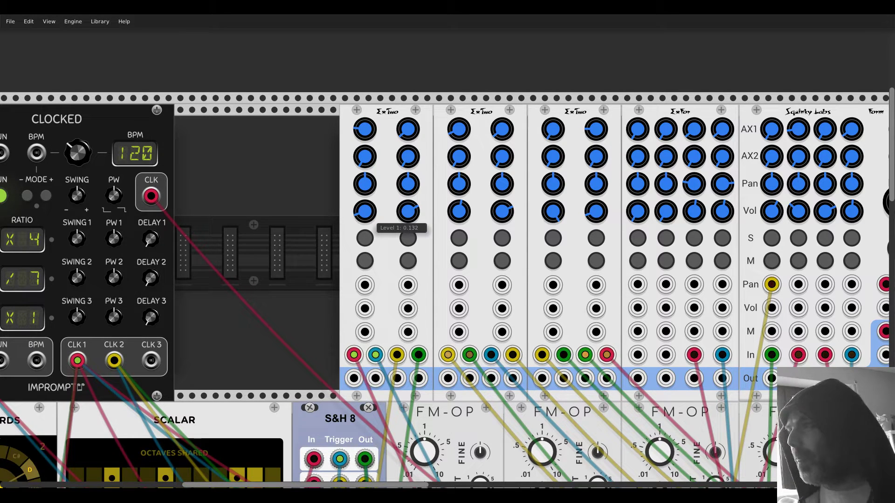
# View the available display frame rate options.
pyautogui.scroll(-5, 326, 210)
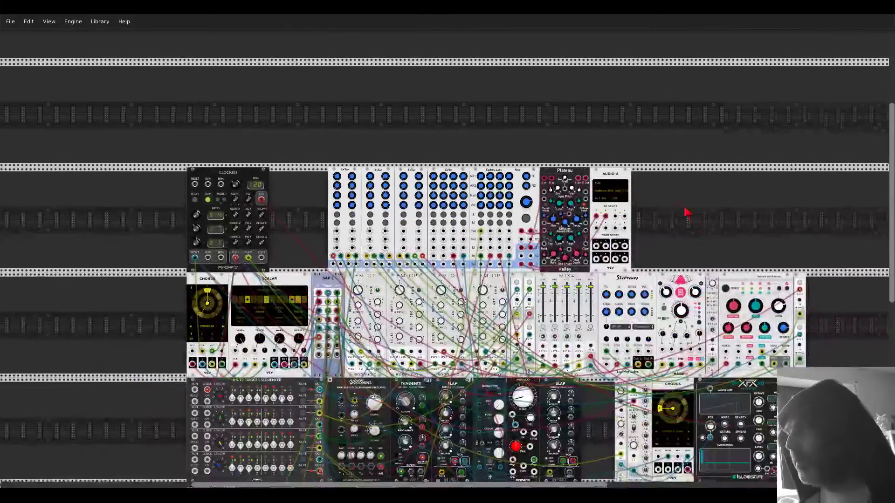
pyautogui.moveTo(687, 212); pyautogui.dragTo(599, 98)
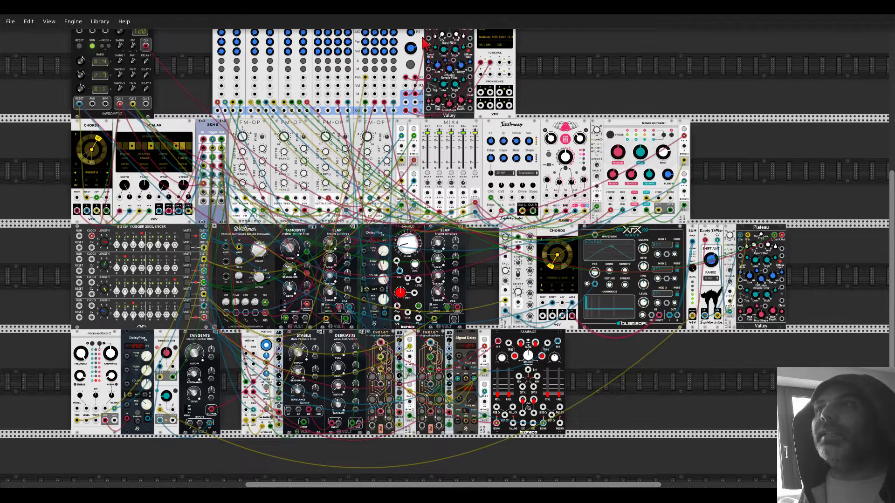
pyautogui.click(52, 22)
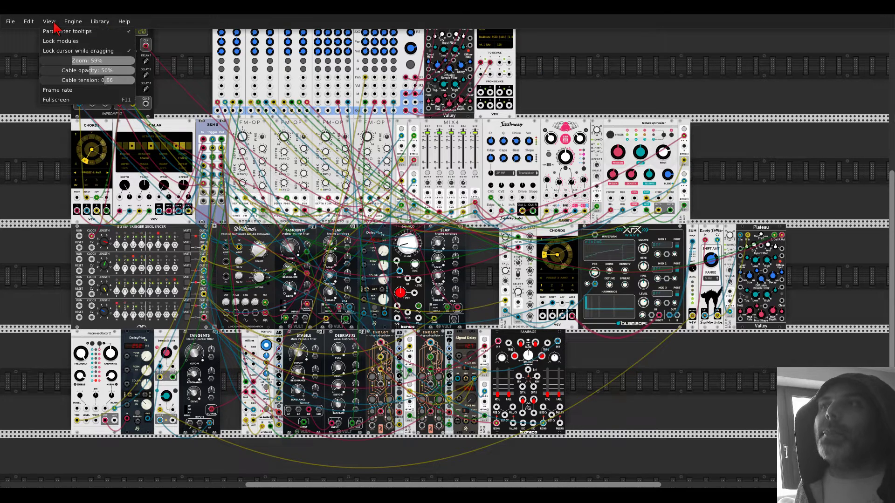
pyautogui.moveTo(86, 91)
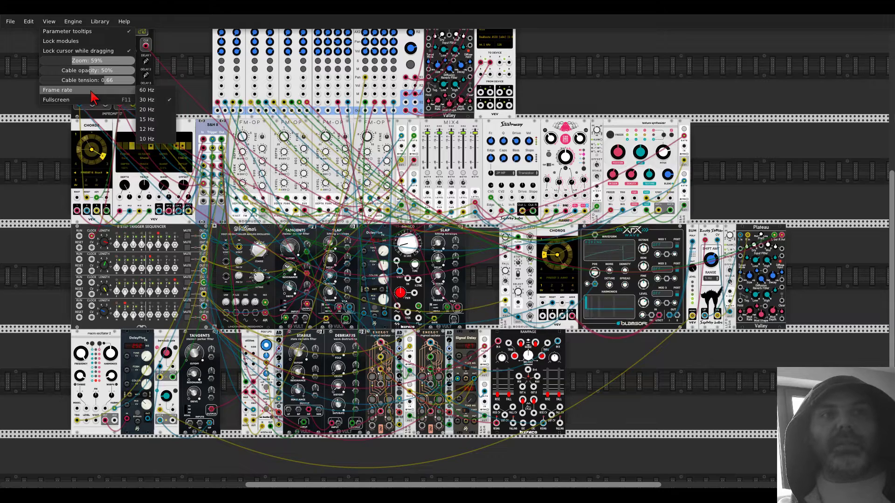
pyautogui.click(20, 76)
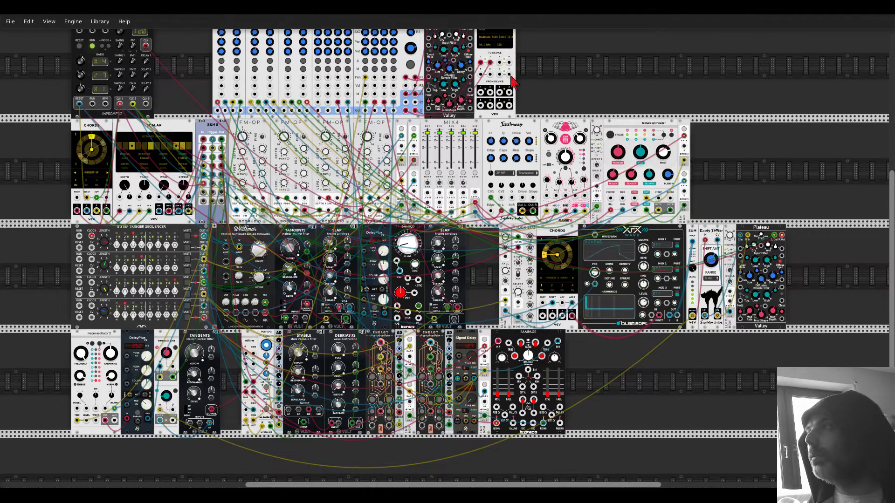
# Find the VCV Scope in the module library and place it directly beside Rampage.
pyautogui.scroll(-2, 623, 356)
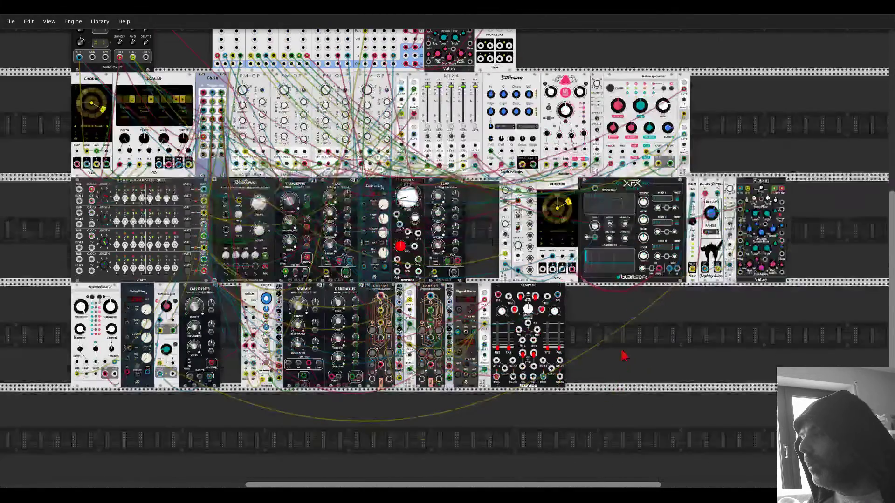
pyautogui.keyDown('ctrl'); pyautogui.scroll(3, 623, 346); pyautogui.keyUp('ctrl')
pyautogui.rightClick(624, 347)
pyautogui.write('scope')
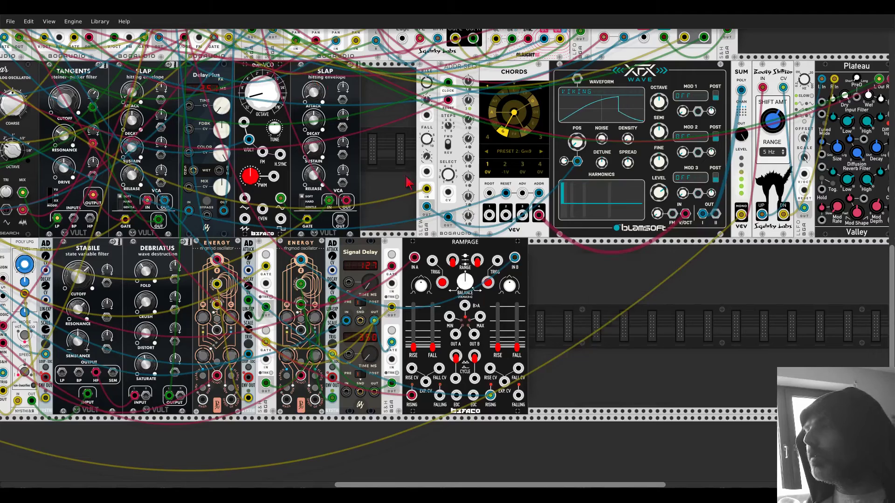
pyautogui.click(317, 133)
pyautogui.keyDown('ctrl'); pyautogui.scroll(1, 504, 298); pyautogui.keyUp('ctrl')
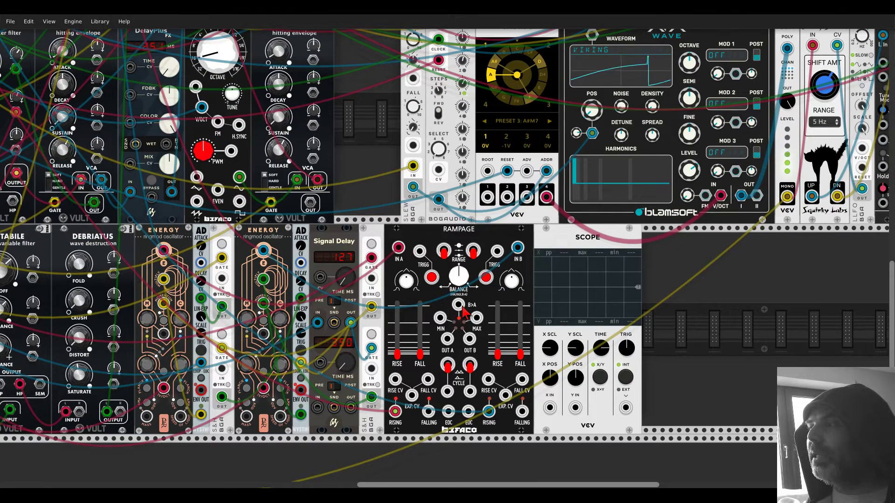
# Check Rampage's B>A output on the Scope's X input at 6.7543 ms/div, and remove the test cable.
pyautogui.moveTo(458, 305); pyautogui.dragTo(550, 407)
pyautogui.moveTo(601, 347); pyautogui.dragTo(601, 347)
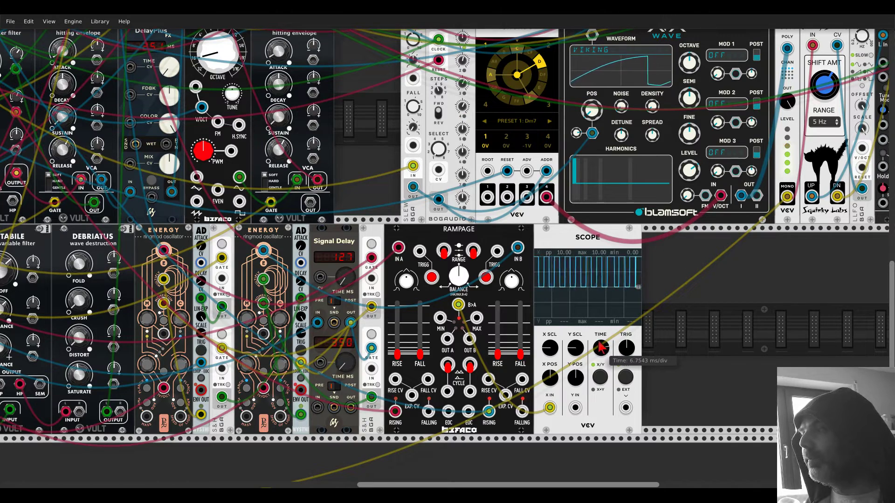
pyautogui.press('Delete')
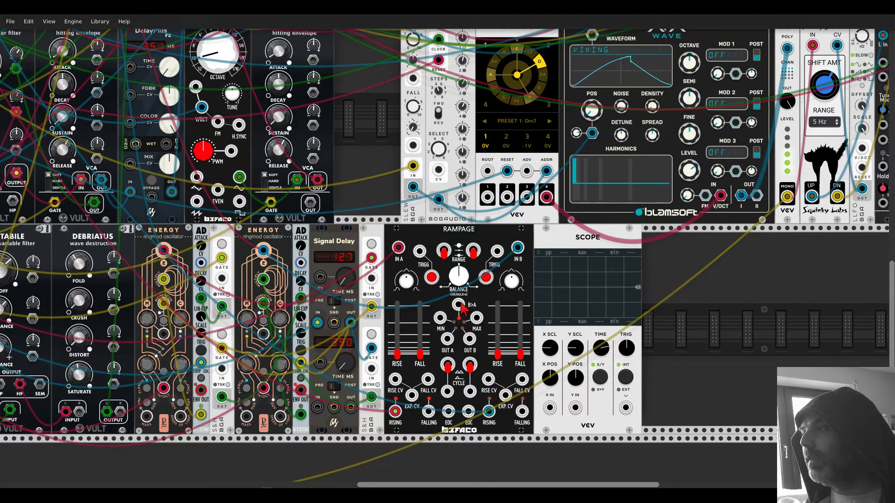
# Patch Rampage's B>A output to the four-channel mixer expander's second channel, solo that channel, and set its level to 0.136.
pyautogui.scroll(-3, 463, 305)
pyautogui.moveTo(461, 307); pyautogui.dragTo(177, 122)
pyautogui.moveTo(176, 63)
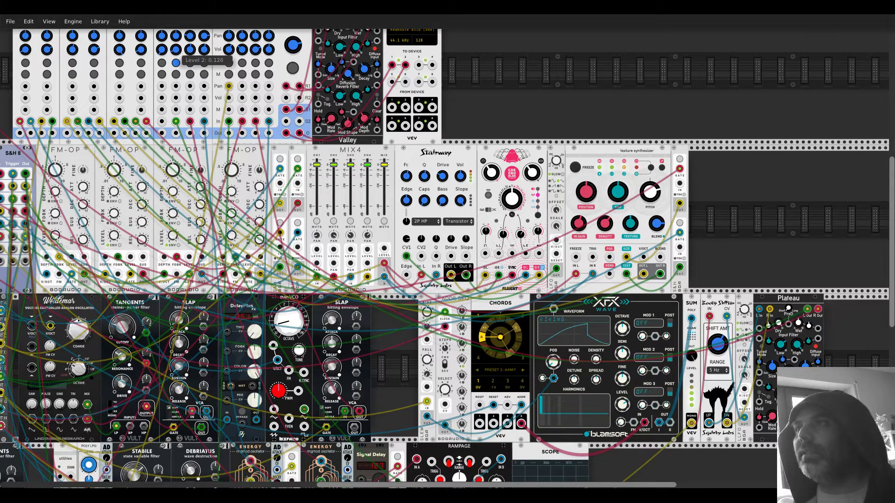
# Set the second expander channel's first send to 0.2385, fine-tune its level, and take it out of solo.
pyautogui.hscroll(-3, 459, 68)
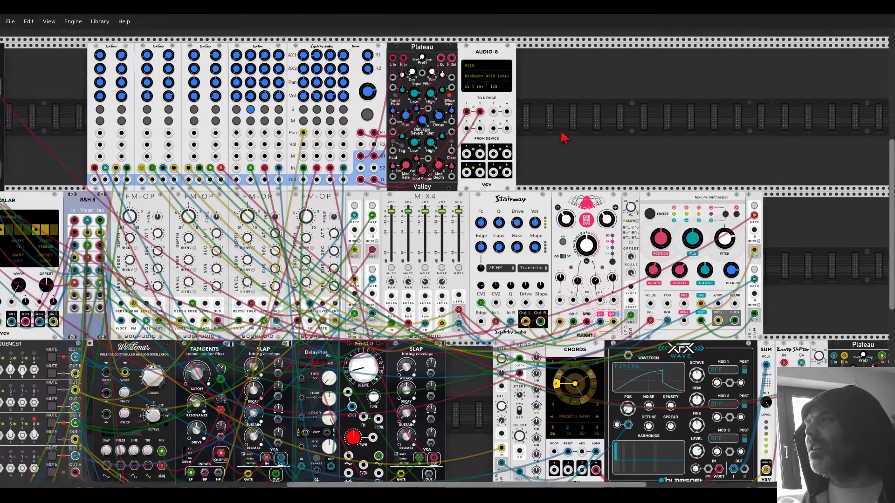
pyautogui.scroll(4, 565, 135)
pyautogui.moveTo(292, 93); pyautogui.dragTo(291, 93)
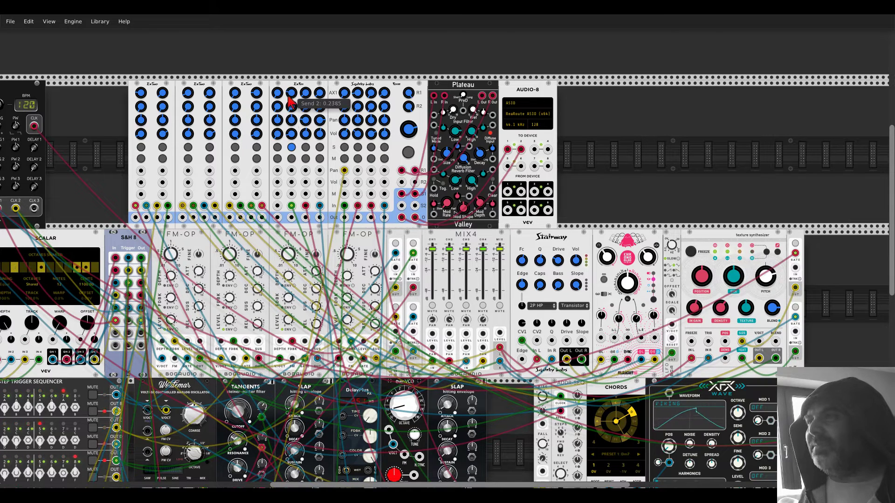
pyautogui.moveTo(291, 134); pyautogui.dragTo(290, 134)
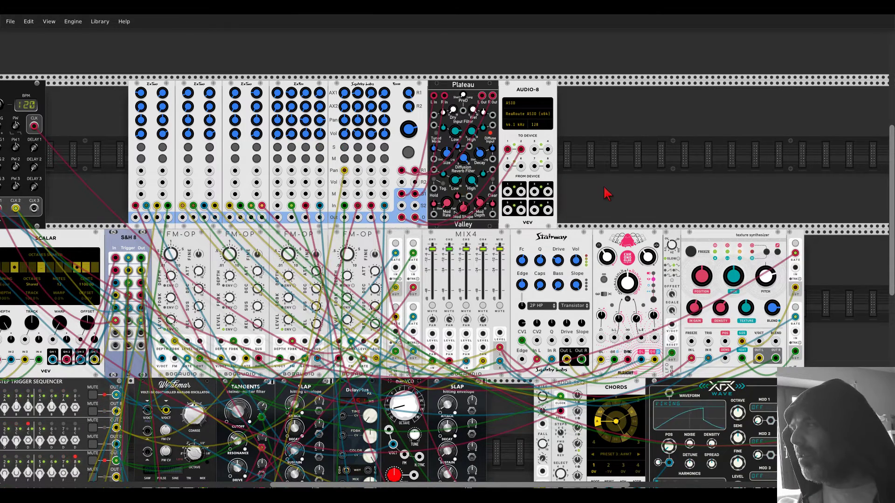
pyautogui.scroll(-10, 605, 140)
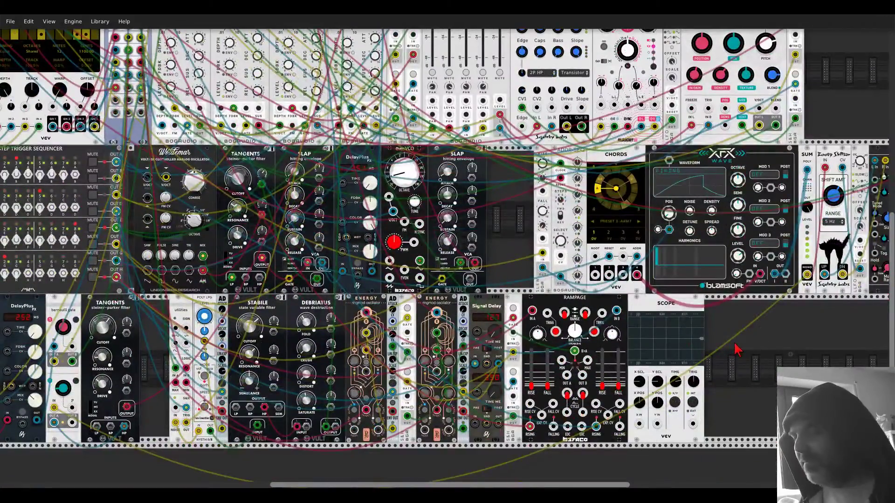
# Delete the Scope module beside Rampage and fine-tune the volume of the four-channel mixer expander's second channel.
pyautogui.rightClick(684, 309)
pyautogui.click(693, 390)
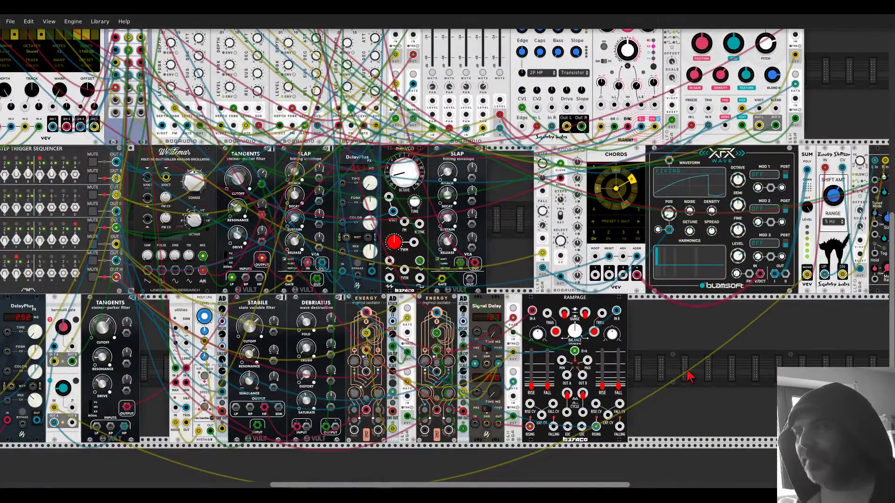
pyautogui.scroll(-3, 688, 368)
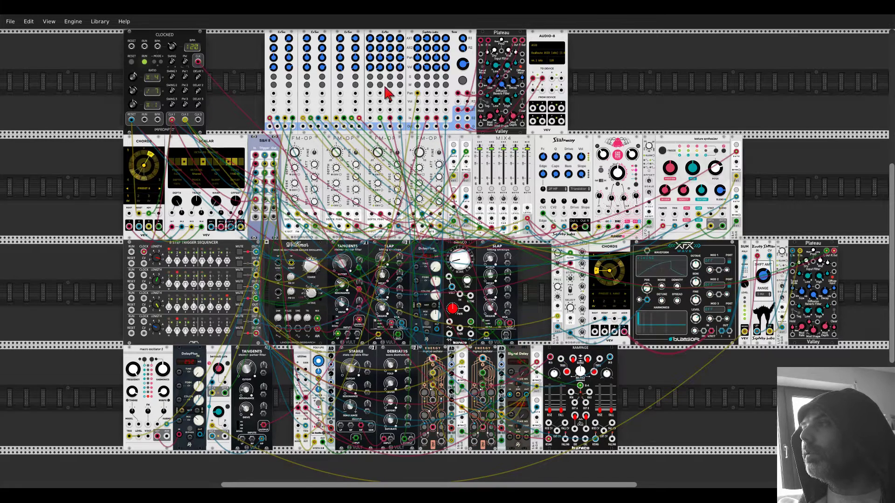
pyautogui.moveTo(380, 68); pyautogui.dragTo(380, 66)
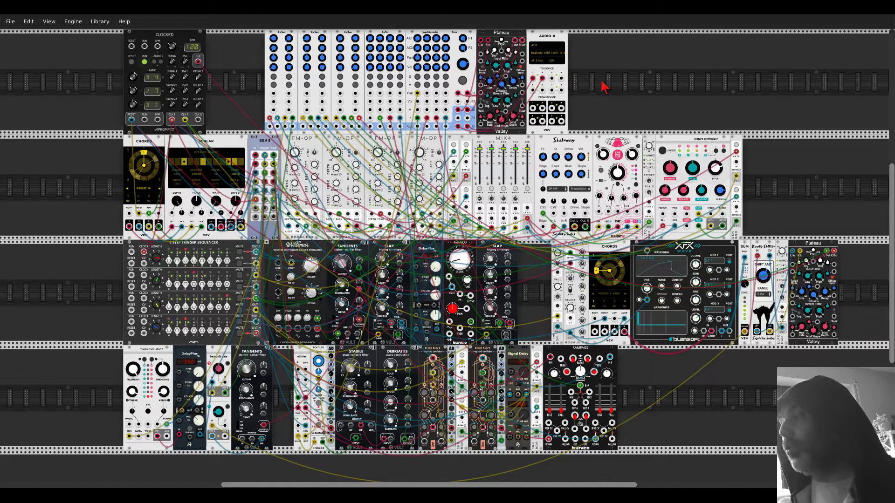
# Duplicate the S&H module, placing the copy beside Rampage, and patch its two gates from the same trigger sources as the original.
pyautogui.scroll(2, 640, 397)
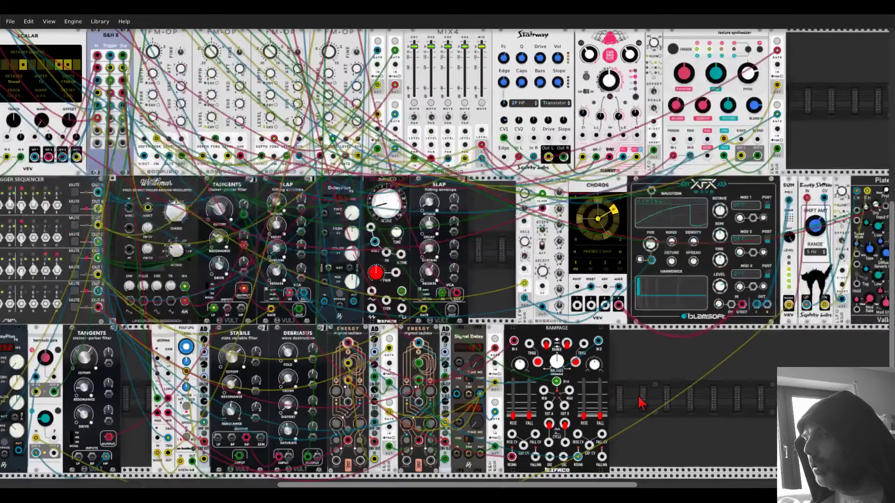
pyautogui.scroll(-3, 459, 310)
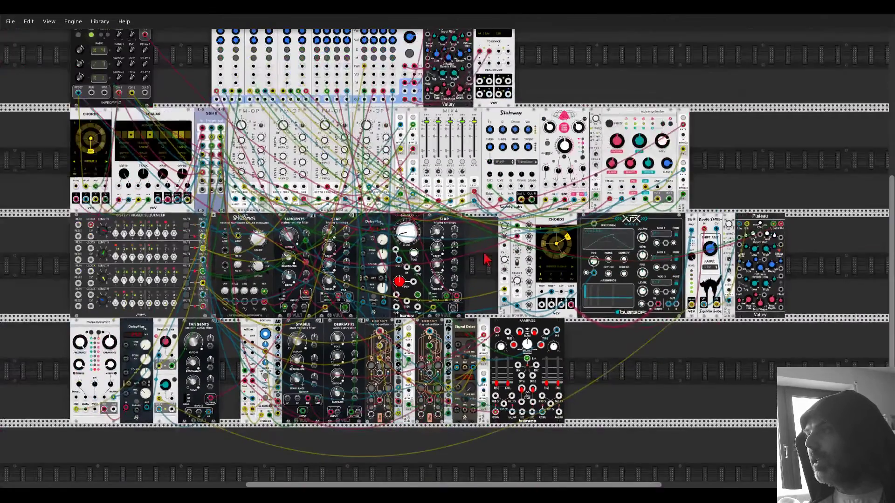
pyautogui.scroll(2, 551, 429)
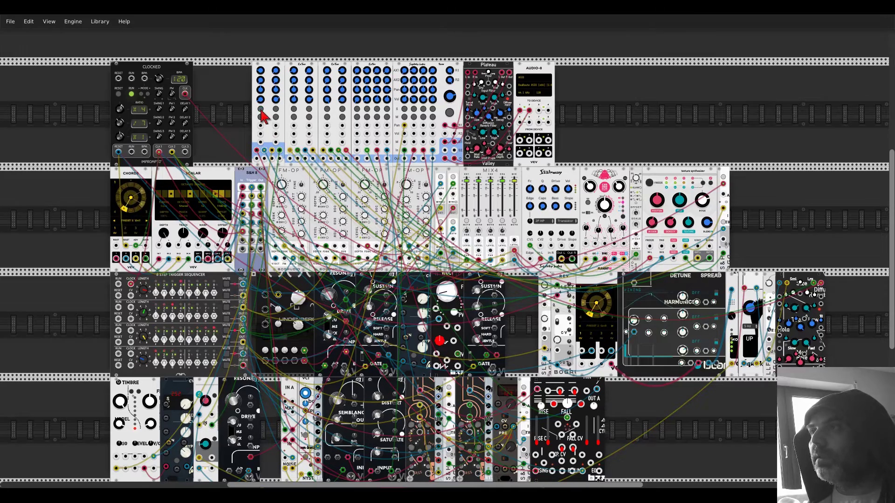
pyautogui.scroll(-5, 529, 287)
pyautogui.scroll(5, 558, 328)
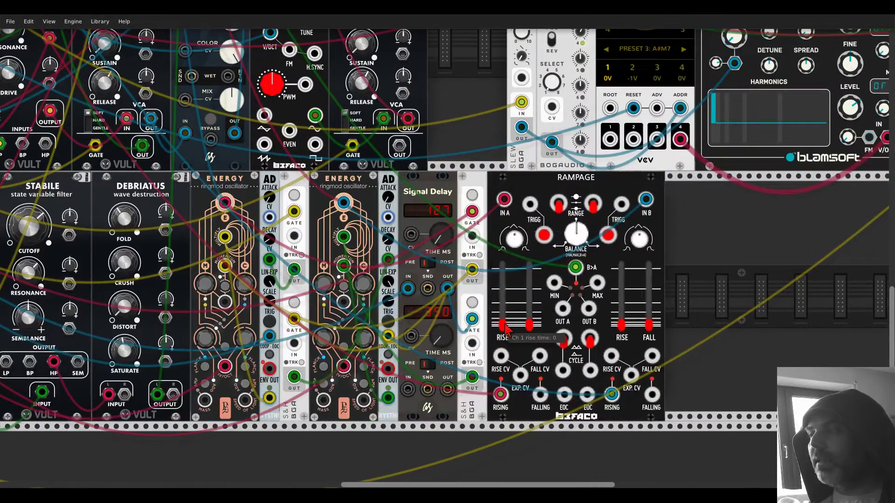
pyautogui.moveTo(502, 325); pyautogui.dragTo(529, 326)
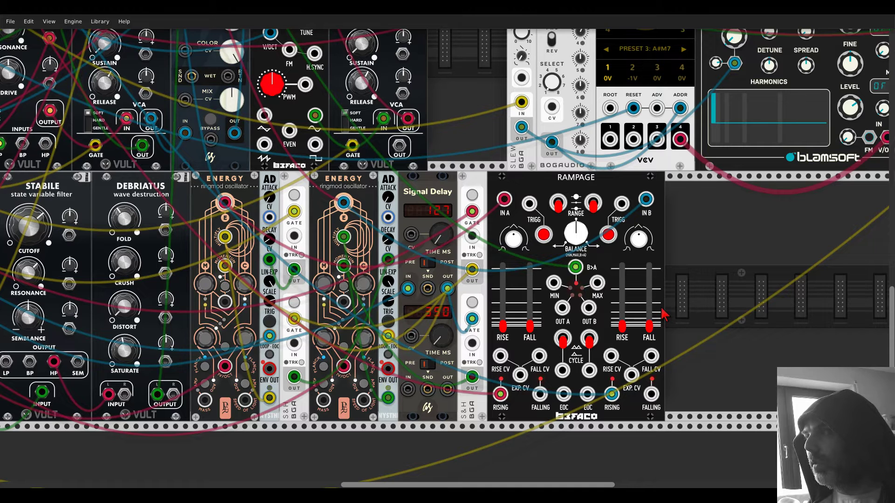
pyautogui.hotkey('ctrl', 'd')
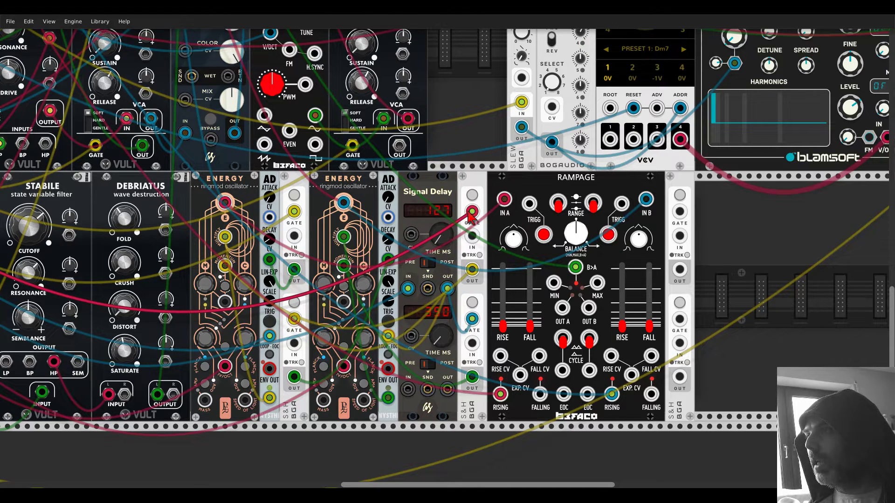
pyautogui.moveTo(472, 211); pyautogui.dragTo(679, 211)
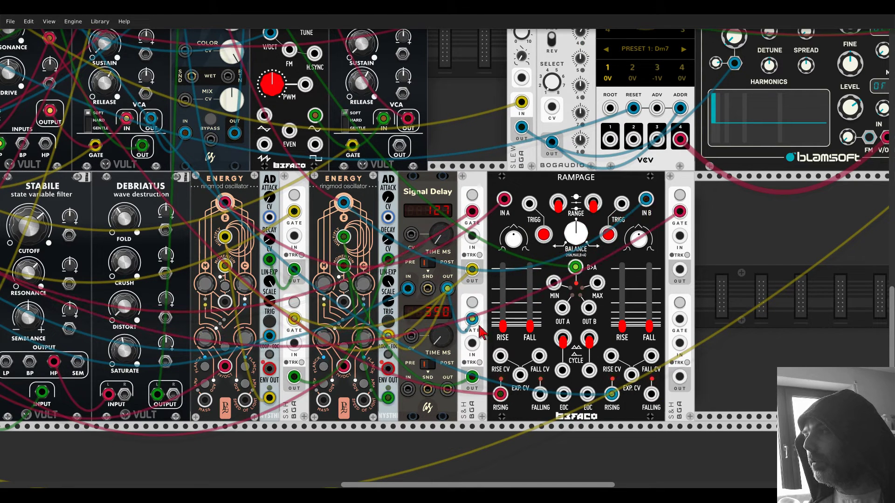
pyautogui.moveTo(447, 289); pyautogui.dragTo(679, 319)
# Set the new S&H's normal range to 0V-5V and patch its two outputs to Rampage's two Rise CV inputs.
pyautogui.rightClick(681, 190)
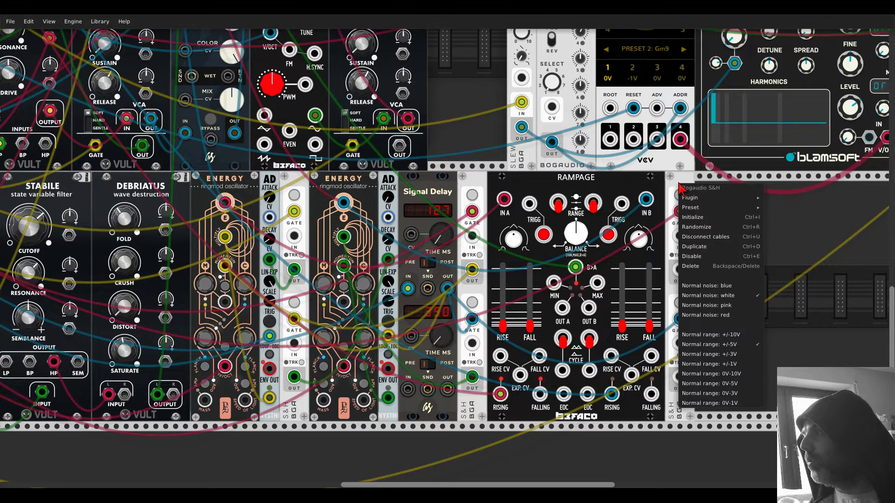
pyautogui.click(710, 387)
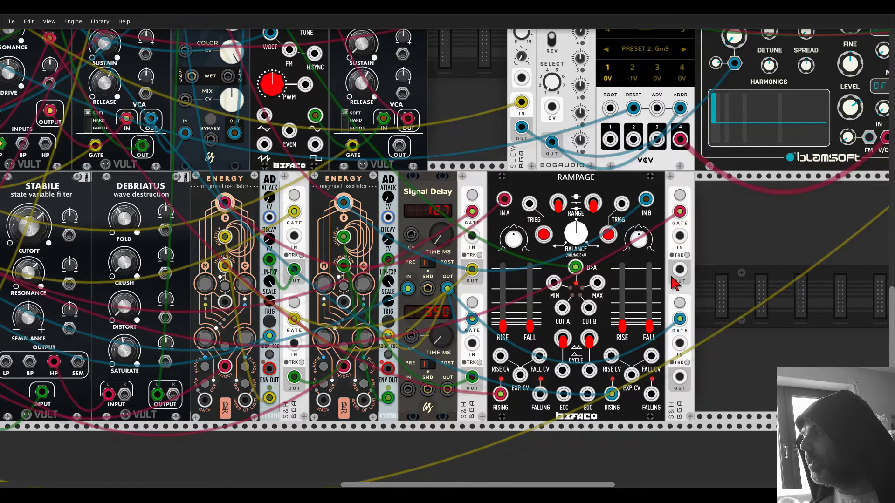
pyautogui.moveTo(680, 270); pyautogui.dragTo(500, 356)
pyautogui.moveTo(674, 380); pyautogui.dragTo(613, 358)
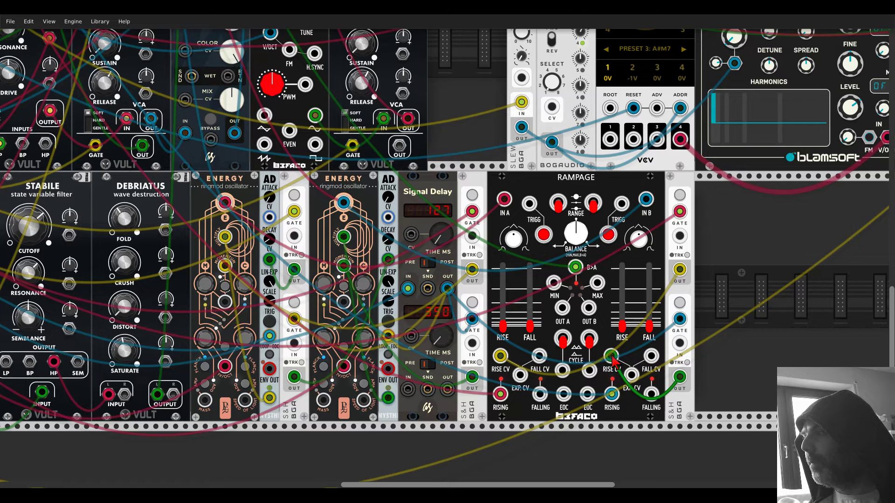
# Try the 0V-1V normal range on the new S&H and change it to 0V-3V.
pyautogui.rightClick(682, 180)
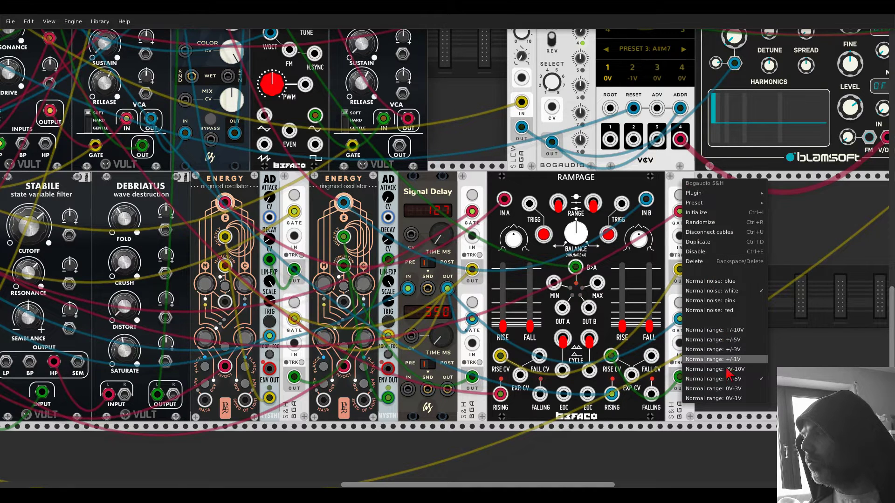
pyautogui.click(730, 400)
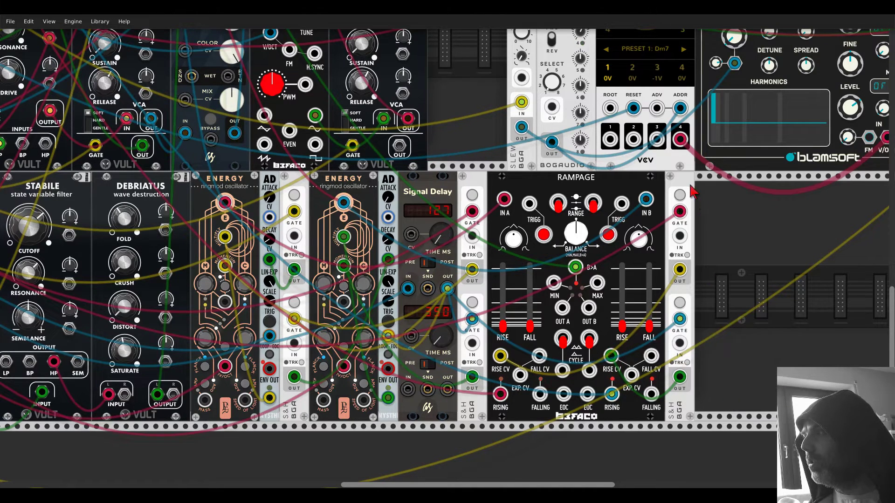
pyautogui.rightClick(690, 184)
pyautogui.click(714, 393)
pyautogui.scroll(-5, 699, 289)
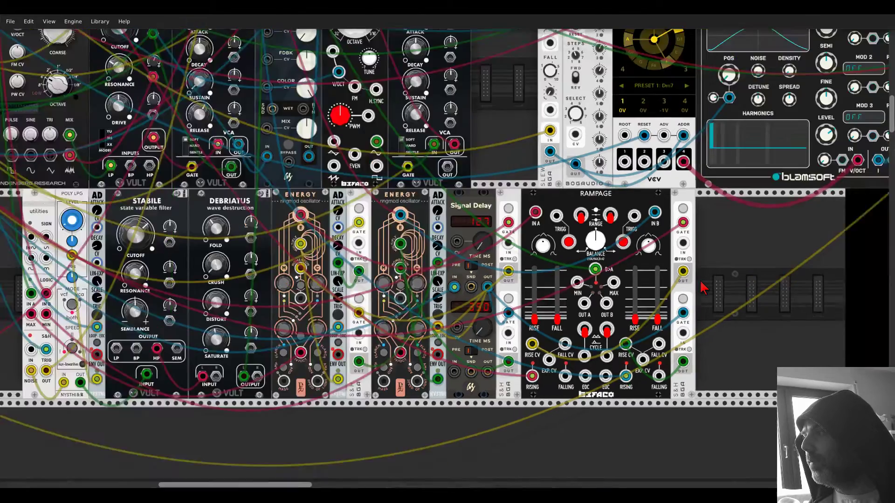
pyautogui.scroll(5, 494, 121)
pyautogui.hscroll(-5, 494, 121)
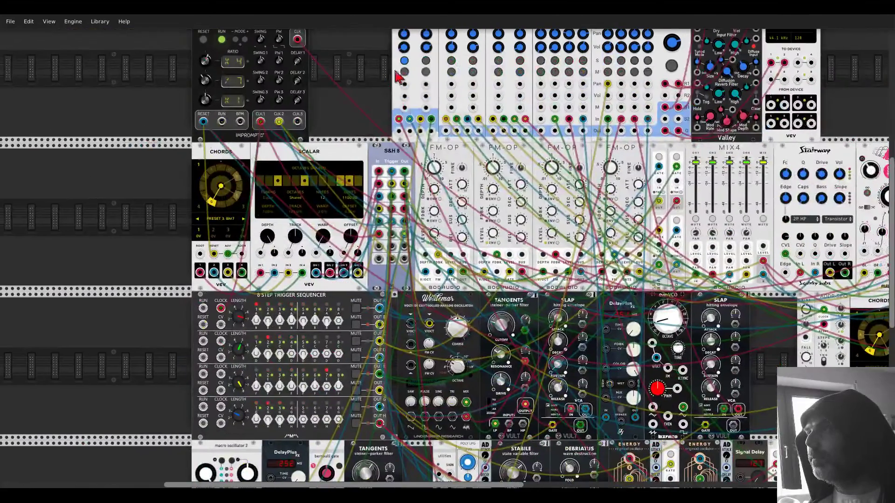
pyautogui.scroll(-2, 379, 84)
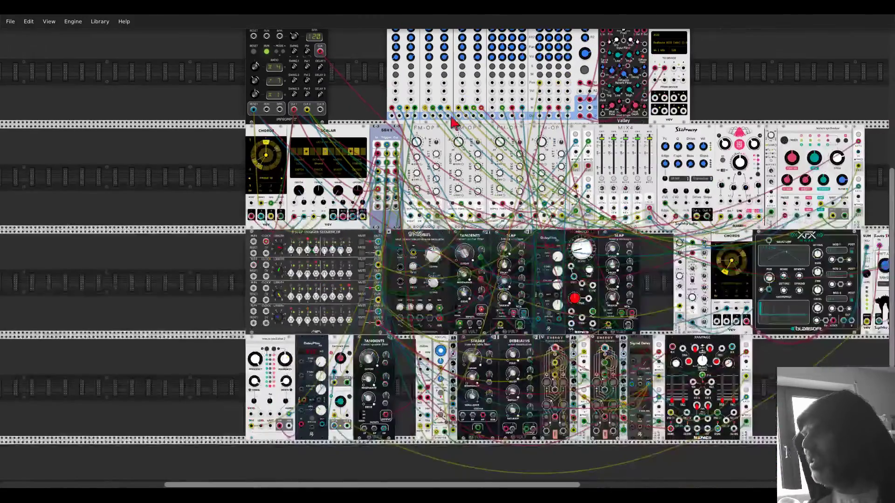
pyautogui.moveTo(666, 259); pyautogui.dragTo(547, 246)
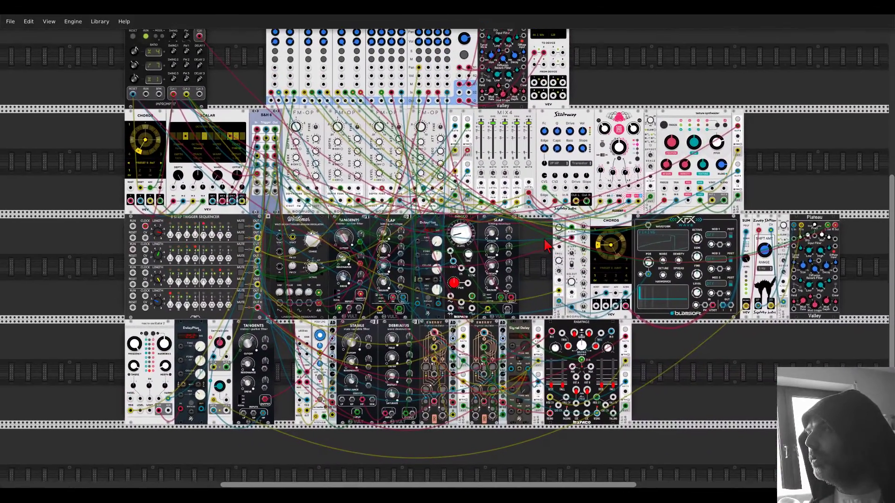
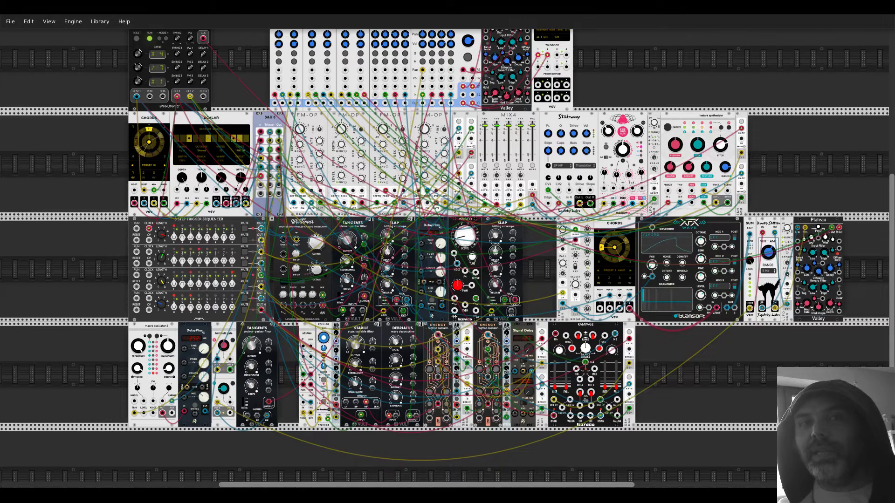
# Duplicate the mixer's Plateau reverb into the row above and move the left S1 send cable to the copy's left input.
pyautogui.scroll(3, 447, 257)
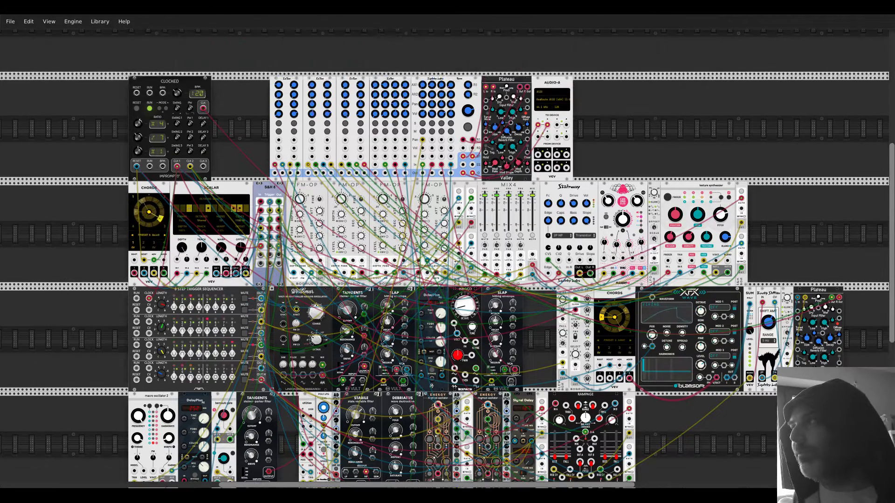
pyautogui.scroll(3, 497, 137)
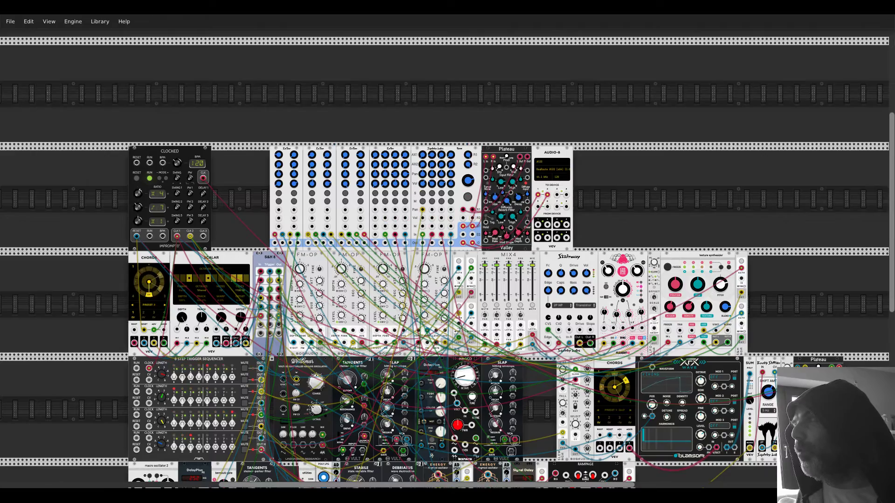
pyautogui.scroll(2, 498, 137)
pyautogui.scroll(3, 498, 136)
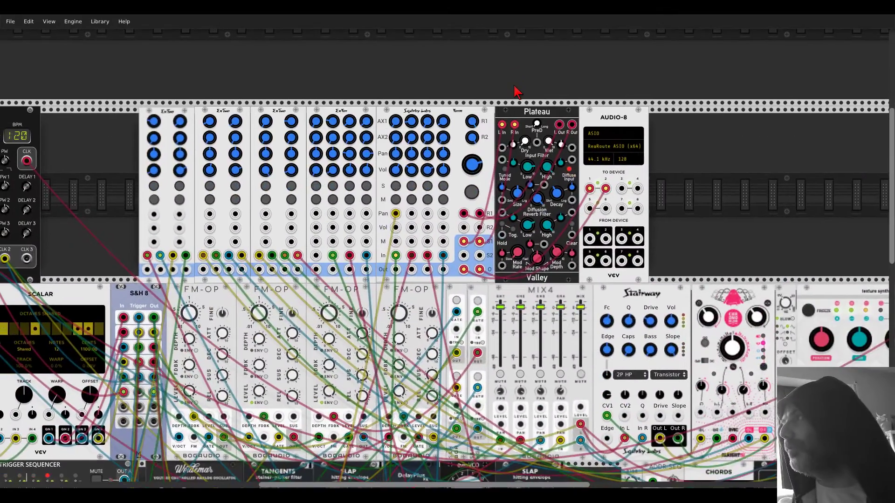
pyautogui.hotkey('ctrl', 'd')
pyautogui.scroll(2, 505, 146)
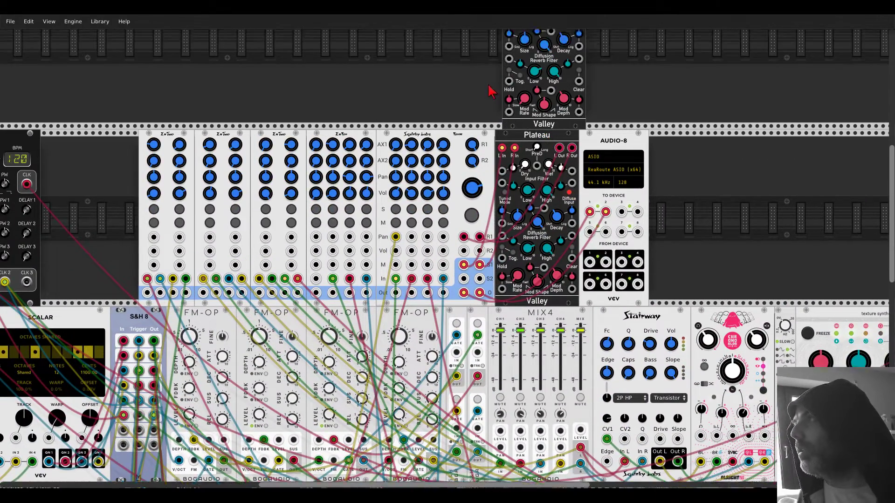
pyautogui.scroll(3, 505, 145)
pyautogui.moveTo(501, 241); pyautogui.dragTo(510, 65)
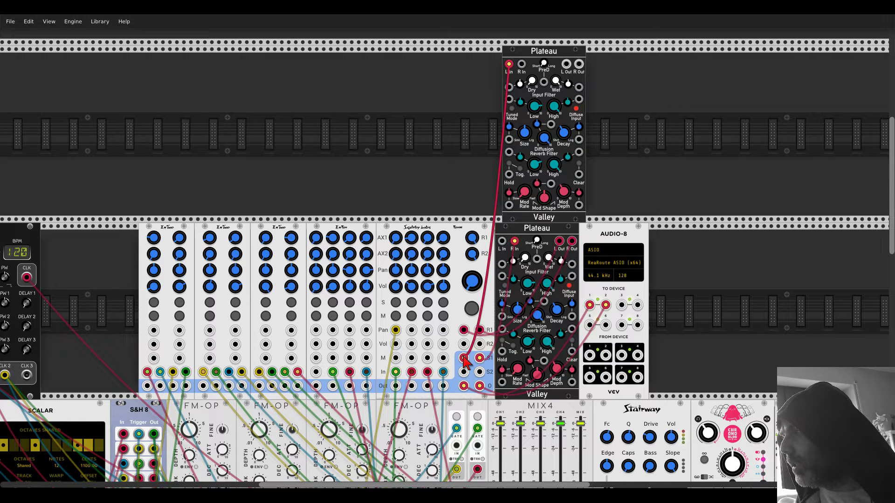
# Disconnect the mixer's left and right main outputs from Audio-8.
pyautogui.moveTo(464, 361)
pyautogui.mouseDown()
pyautogui.moveTo(465, 372)
pyautogui.moveTo(465, 359)
pyautogui.mouseUp()
pyautogui.rightClick(464, 386)
pyautogui.rightClick(478, 387)
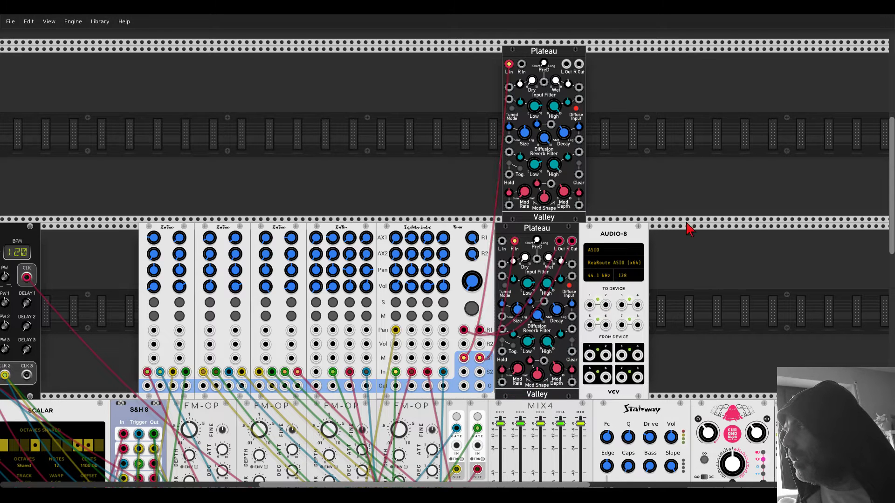
# Search the module library for "plate", place a Plateau beside Audio-8, and patch the mixer's left S1 send to its left input.
pyautogui.rightClick(718, 265)
pyautogui.write('plate')
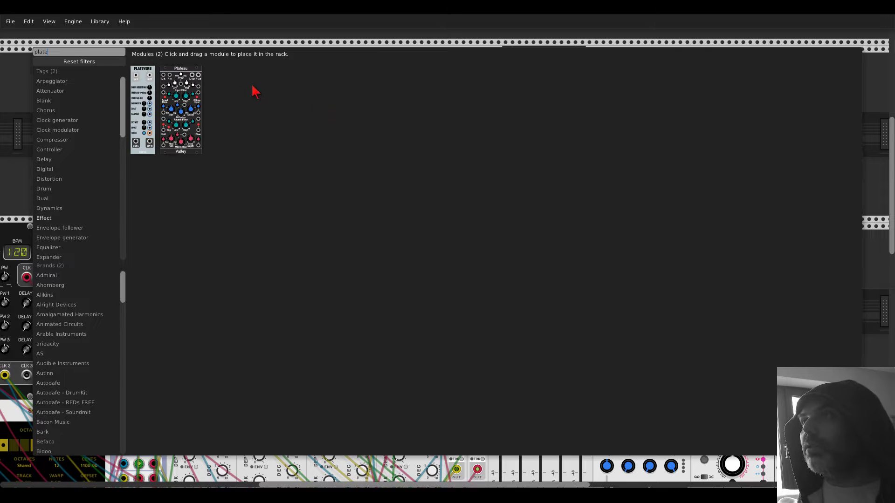
pyautogui.moveTo(184, 75); pyautogui.dragTo(634, 222)
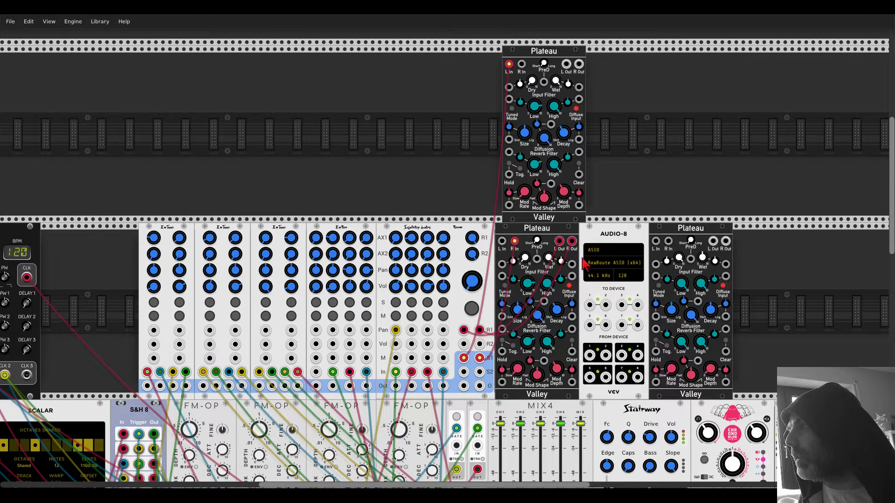
pyautogui.moveTo(466, 362); pyautogui.dragTo(656, 241)
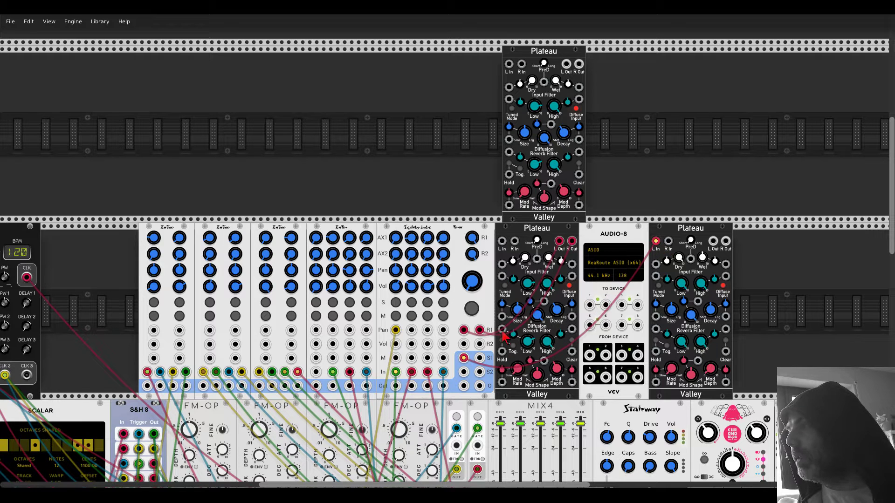
# Duplicate the mixer's main module into the row above and patch its S1 sends and R1 returns to the original Plateau.
pyautogui.moveTo(464, 358); pyautogui.dragTo(471, 152)
pyautogui.hotkey('ctrl', 'd')
pyautogui.moveTo(479, 330); pyautogui.dragTo(500, 238)
pyautogui.moveTo(501, 240)
pyautogui.mouseDown()
pyautogui.moveTo(470, 181)
pyautogui.moveTo(515, 241)
pyautogui.mouseUp()
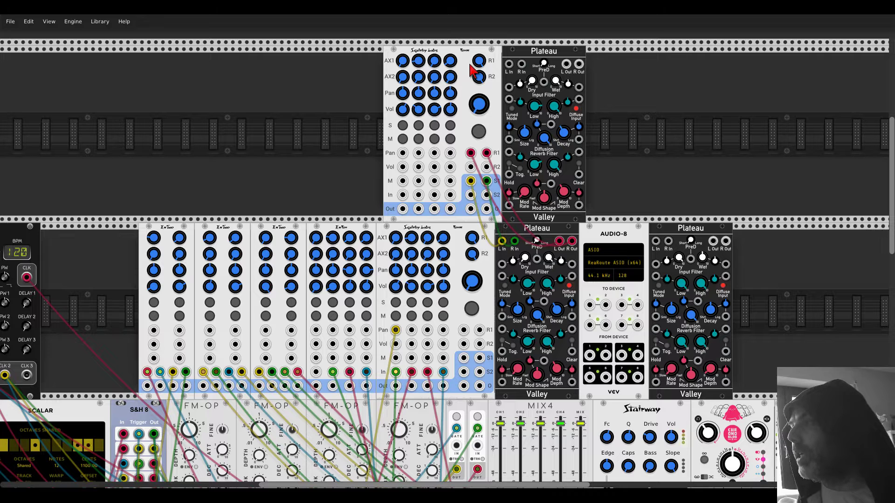
# Move the first channel's Pan cable and all four channel input cables from the original main mixer module to its duplicate.
pyautogui.moveTo(395, 329); pyautogui.dragTo(403, 153)
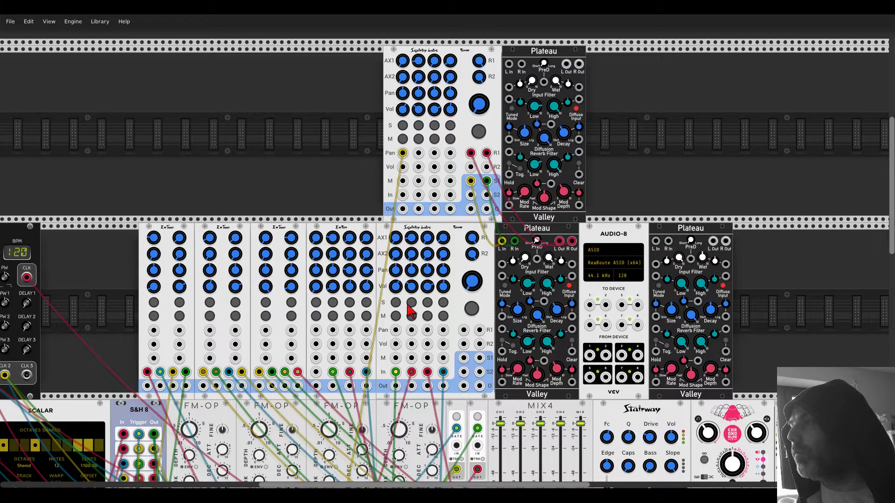
pyautogui.moveTo(395, 372); pyautogui.dragTo(417, 196)
pyautogui.moveTo(426, 373); pyautogui.dragTo(433, 196)
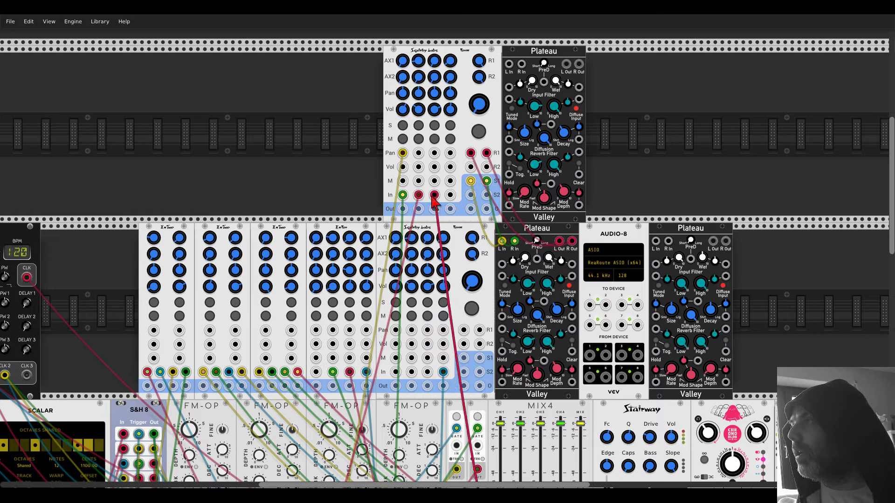
pyautogui.moveTo(443, 371); pyautogui.dragTo(449, 195)
pyautogui.moveTo(479, 105)
pyautogui.moveTo(479, 105); pyautogui.dragTo(479, 106)
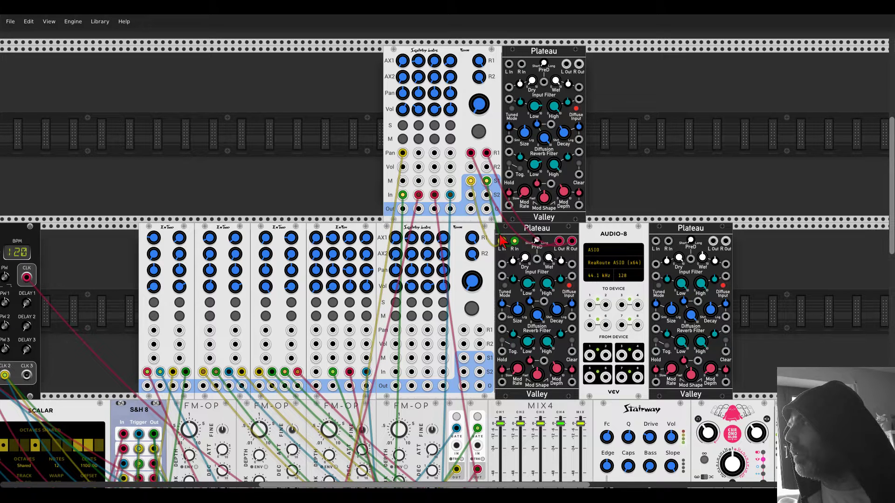
pyautogui.moveTo(502, 242); pyautogui.dragTo(487, 209)
pyautogui.moveTo(479, 105); pyautogui.dragTo(478, 123)
pyautogui.moveTo(487, 209); pyautogui.dragTo(480, 215)
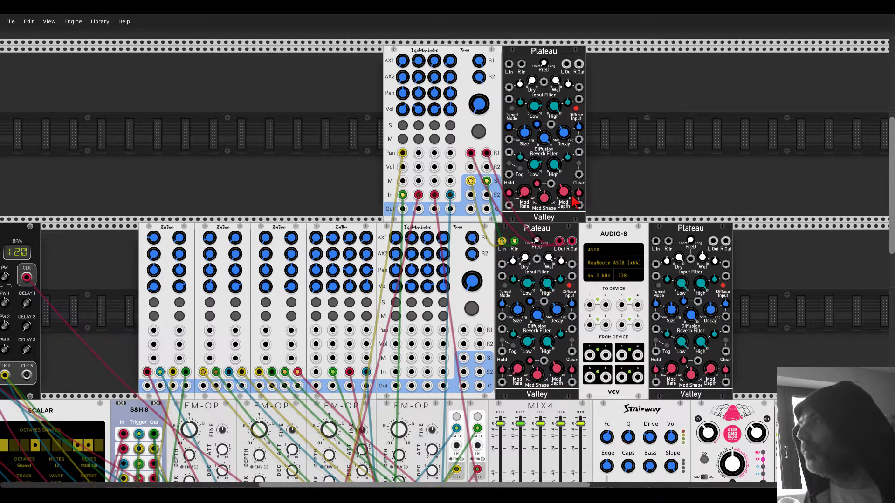
pyautogui.moveTo(574, 194)
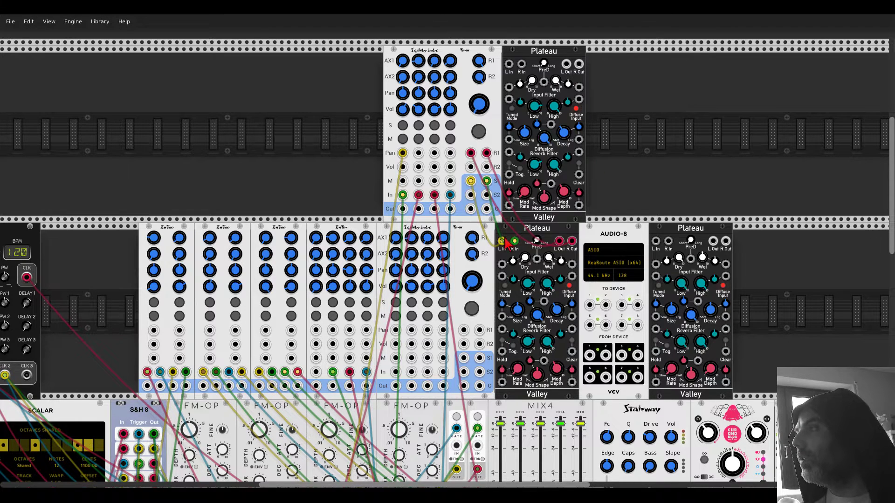
# Move the mixer's left S1 send cable from the original Plateau to the left input of the Plateau in the row above.
pyautogui.moveTo(502, 241); pyautogui.dragTo(508, 64)
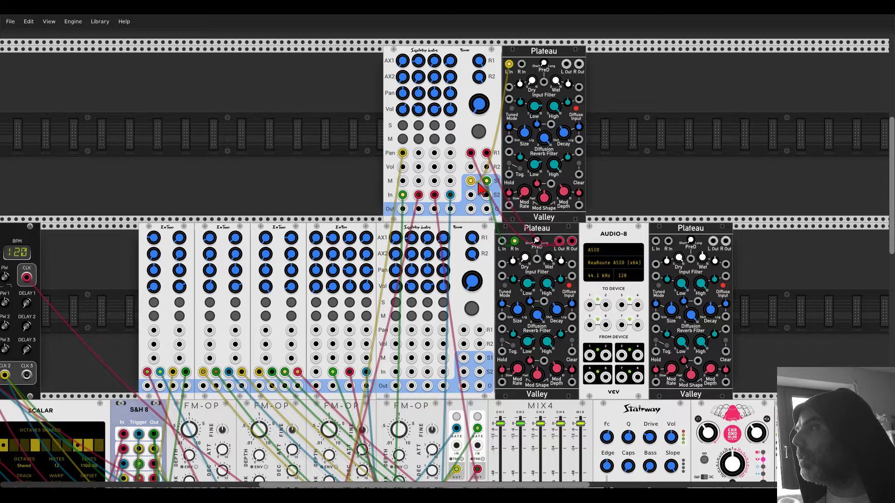
pyautogui.moveTo(486, 181); pyautogui.dragTo(471, 181)
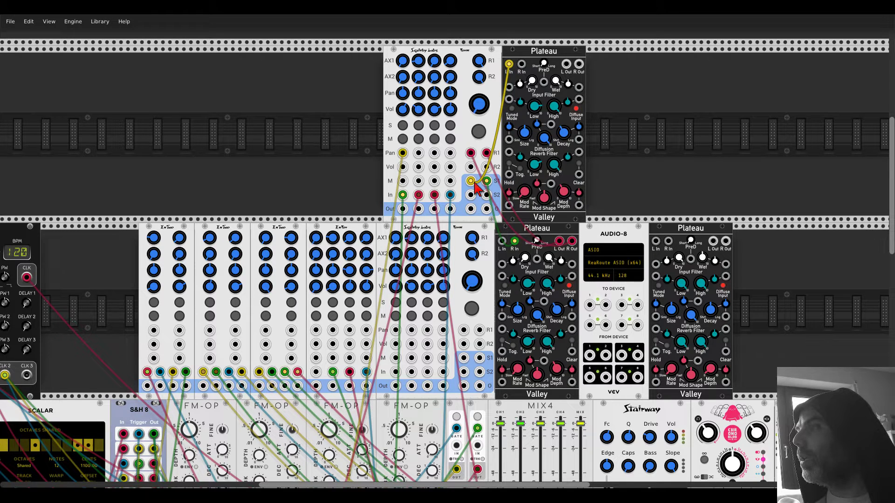
pyautogui.click(478, 133)
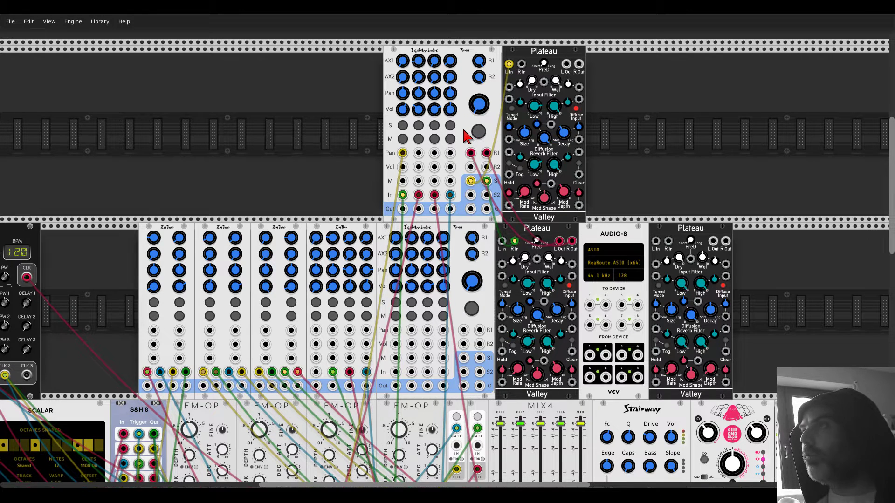
# Reset Audio-8's connection by choosing (No device), and reselect ReaRoute ASIO (x64) (1-8 in, 1-8 out).
pyautogui.click(592, 261)
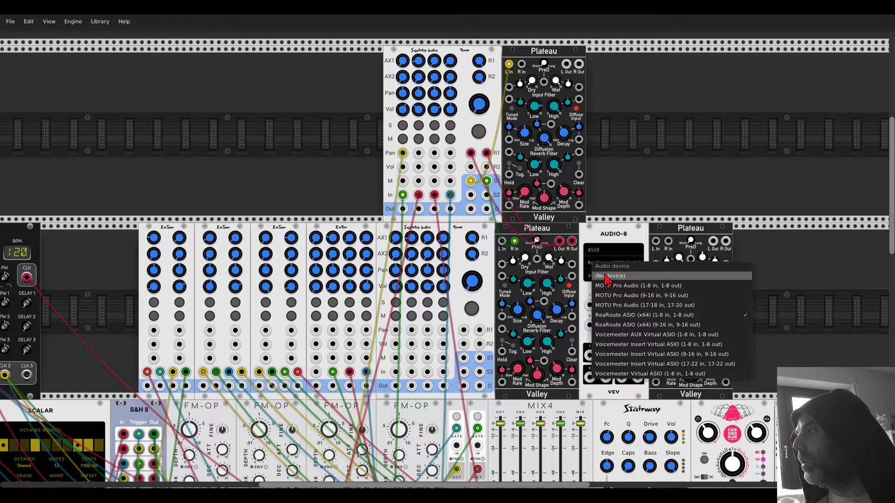
pyautogui.click(607, 277)
pyautogui.click(601, 263)
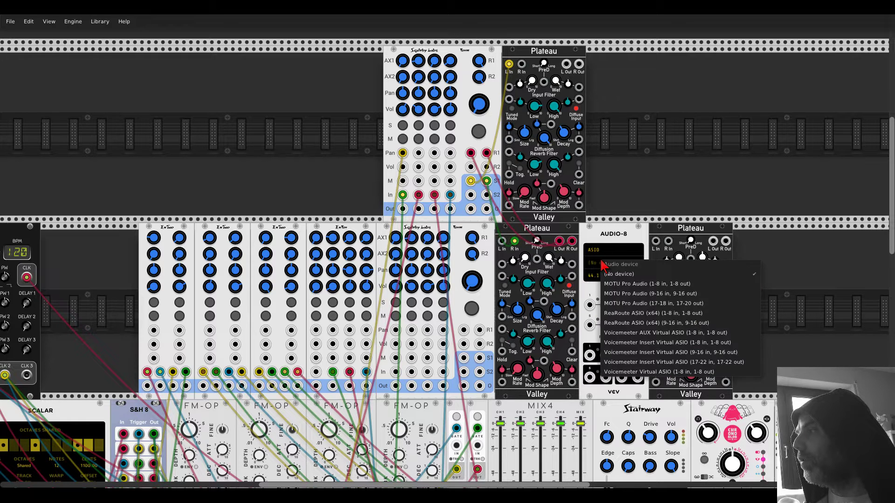
pyautogui.click(607, 313)
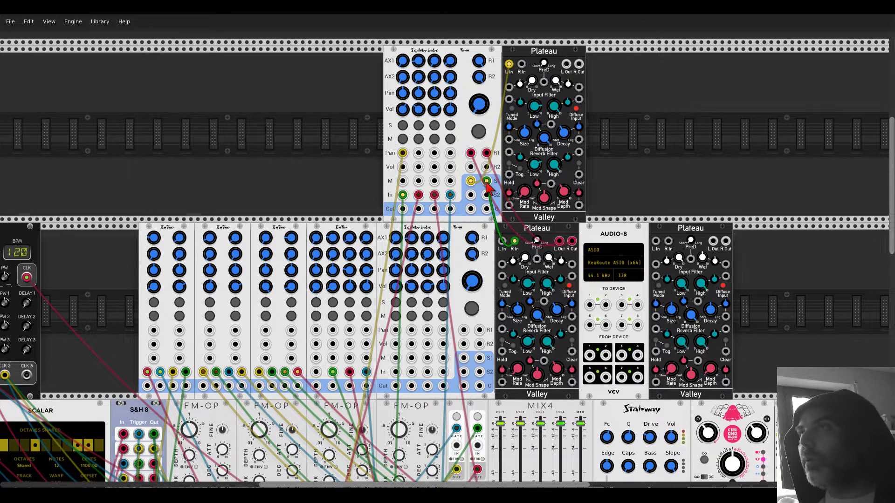
# Start a new template patch, and reopen the previous working patch.
pyautogui.click(11, 21)
pyautogui.click(13, 31)
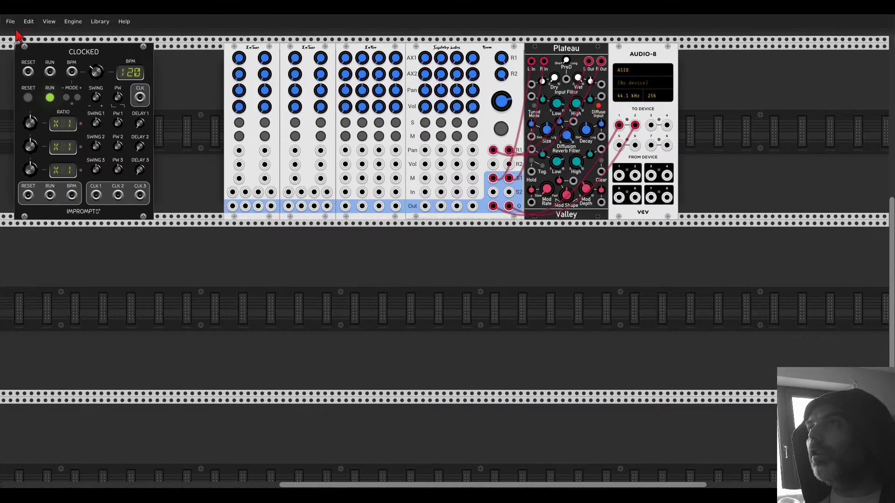
pyautogui.click(10, 22)
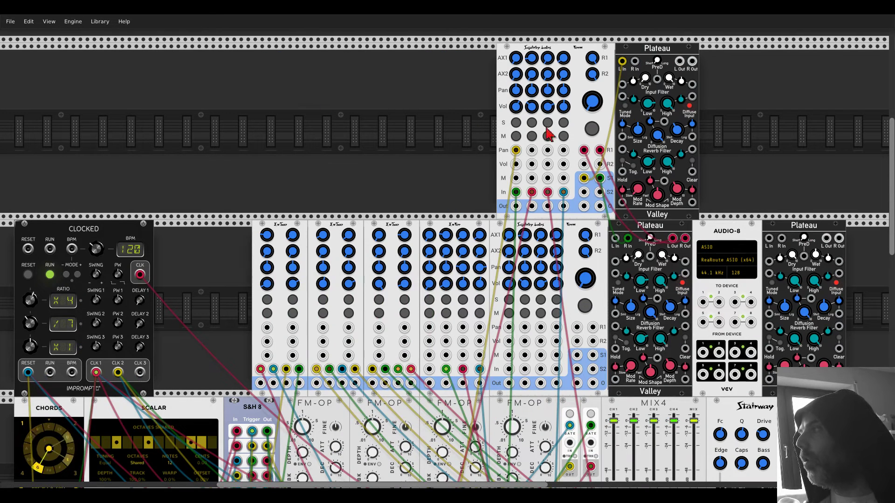
# Move the channel input and Pan cables back to the original main mixer module, and patch its main outputs to Audio-8 inputs 1 and 2.
pyautogui.moveTo(593, 104)
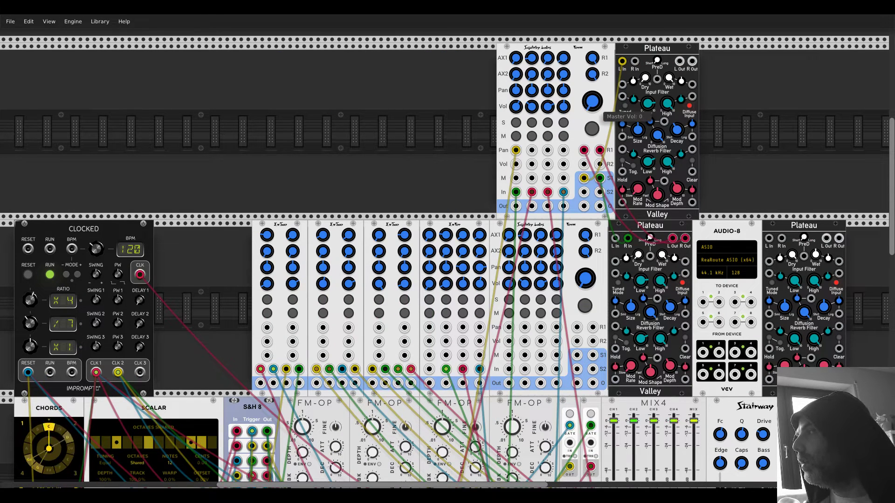
pyautogui.moveTo(621, 61); pyautogui.dragTo(615, 238)
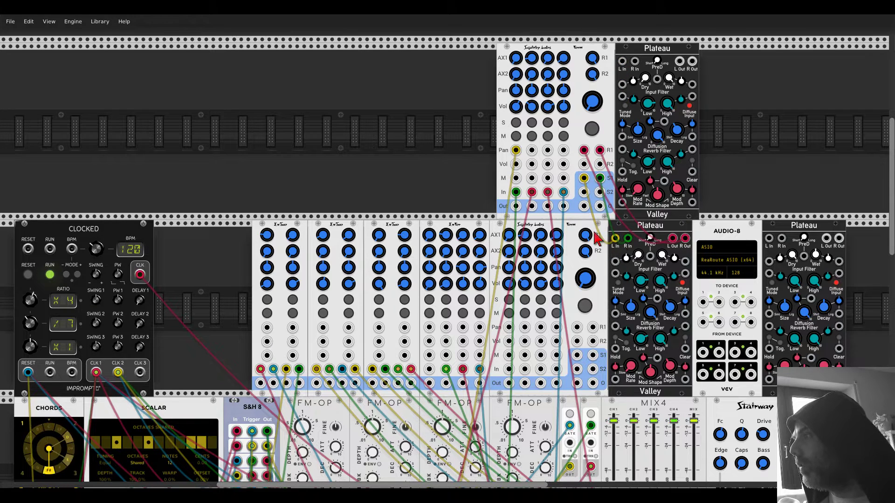
pyautogui.moveTo(516, 192); pyautogui.dragTo(509, 369)
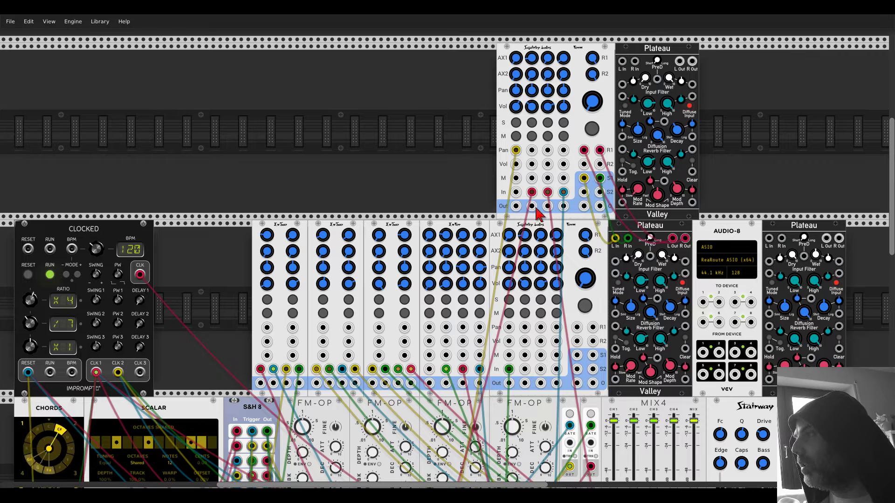
pyautogui.moveTo(532, 192); pyautogui.dragTo(525, 369)
pyautogui.moveTo(547, 192); pyautogui.dragTo(702, 302)
pyautogui.moveTo(592, 383); pyautogui.dragTo(719, 302)
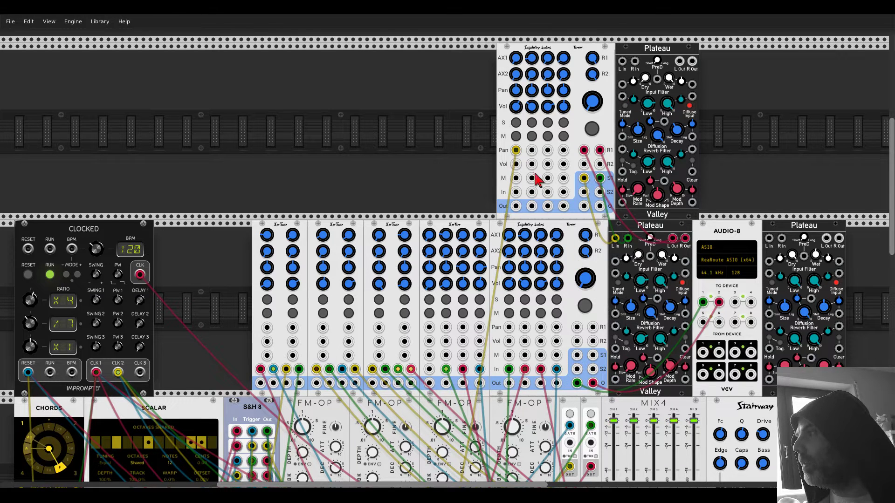
pyautogui.moveTo(515, 150); pyautogui.dragTo(509, 327)
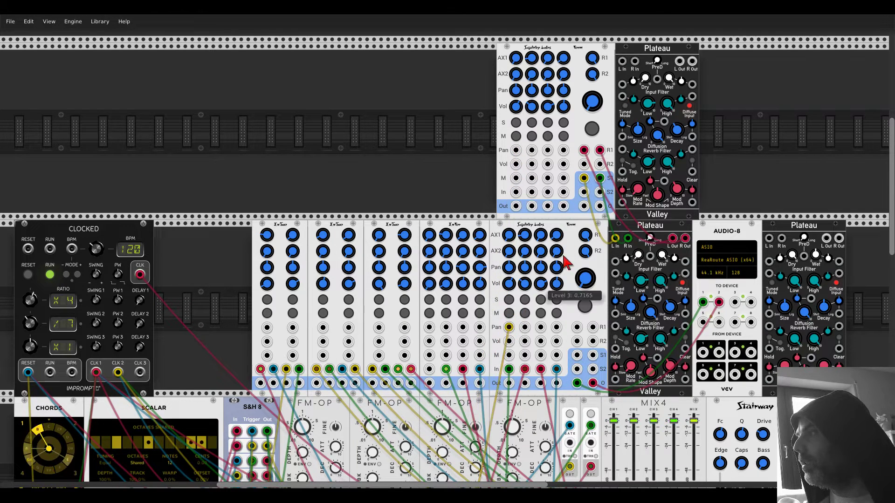
# Move the S1 send and R1 return cables back to the original main mixer module and set its master volume to about 0.44.
pyautogui.moveTo(584, 178); pyautogui.dragTo(578, 356)
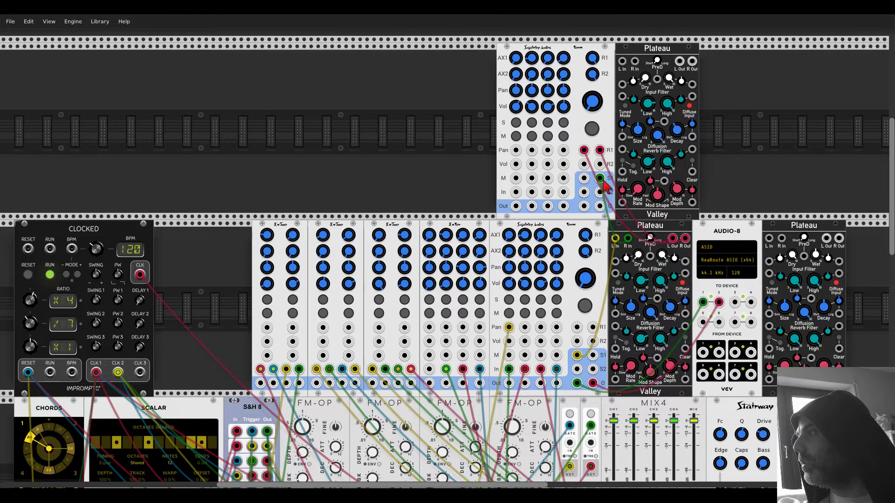
pyautogui.moveTo(600, 178); pyautogui.dragTo(592, 355)
pyautogui.moveTo(583, 151); pyautogui.dragTo(592, 327)
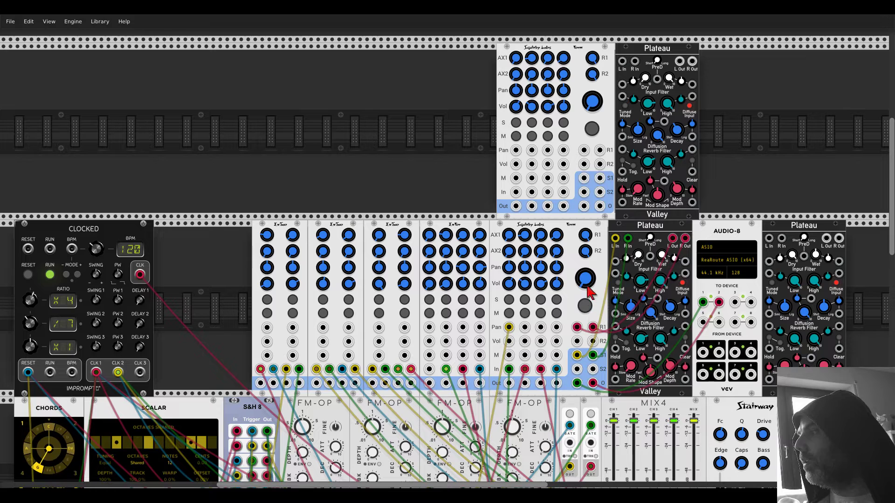
pyautogui.moveTo(585, 278); pyautogui.dragTo(585, 261)
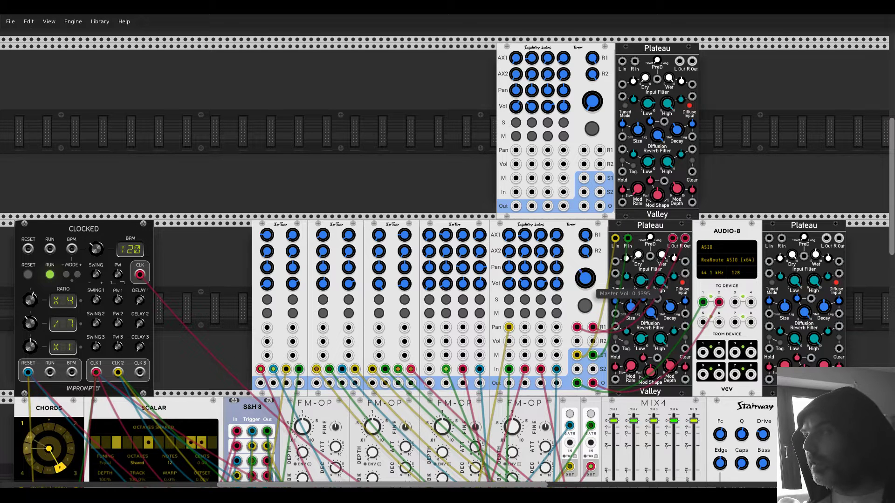
# Delete the duplicate main mixer module and the two spare Plateaus, one in the row above and one beside Audio-8.
pyautogui.rightClick(586, 52)
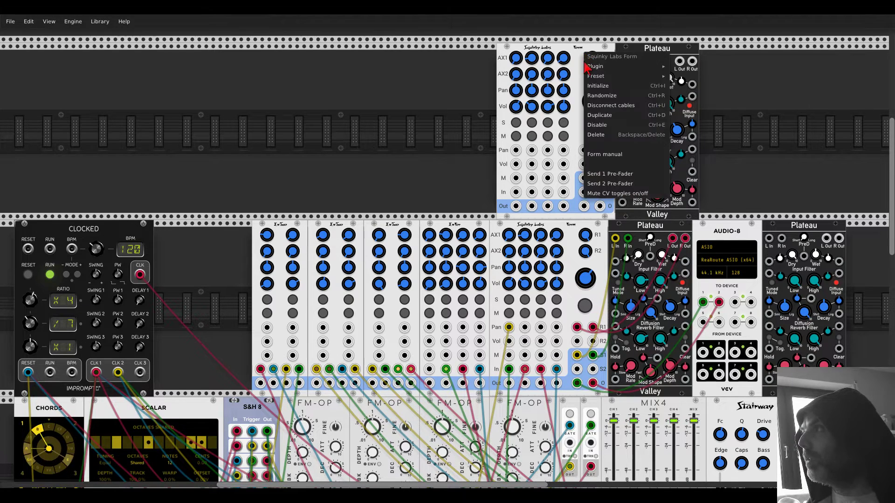
pyautogui.click(620, 135)
pyautogui.rightClick(637, 47)
pyautogui.press('Escape')
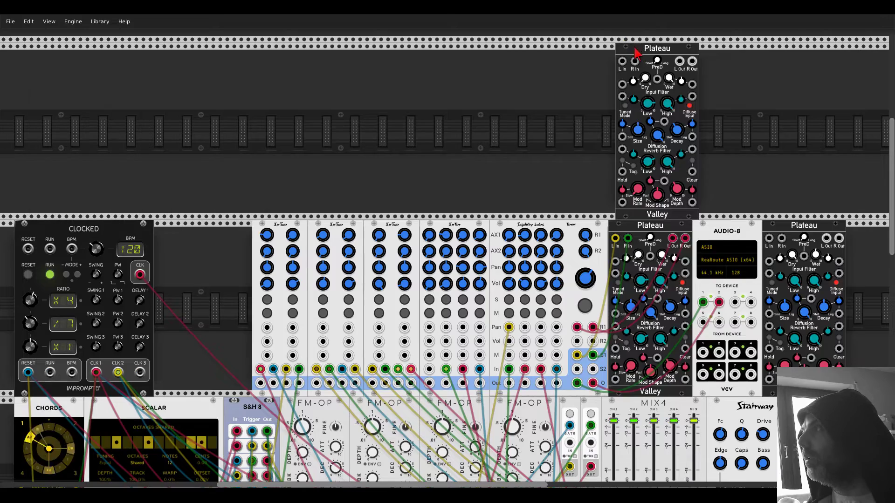
pyautogui.rightClick(639, 50)
pyautogui.click(652, 133)
pyautogui.rightClick(792, 228)
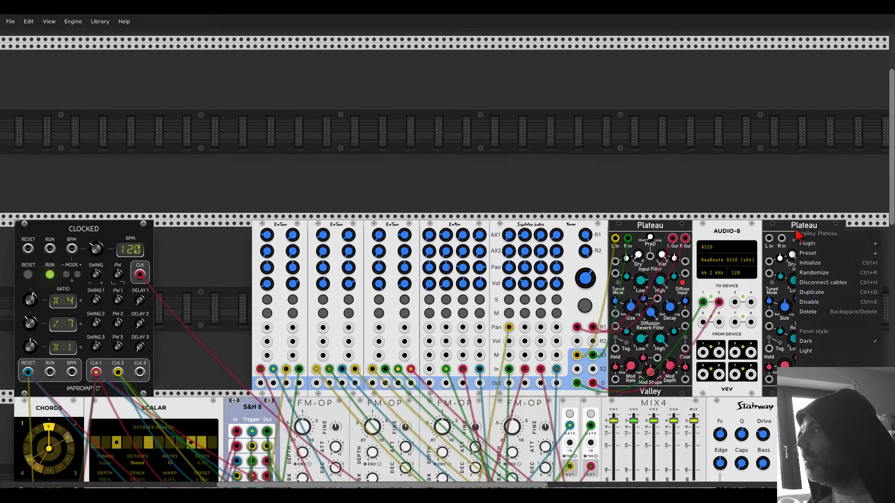
pyautogui.click(805, 316)
# Duplicate the mixer's outermost two-channel expander to extend the mixer with more channels.
pyautogui.scroll(-5, 806, 321)
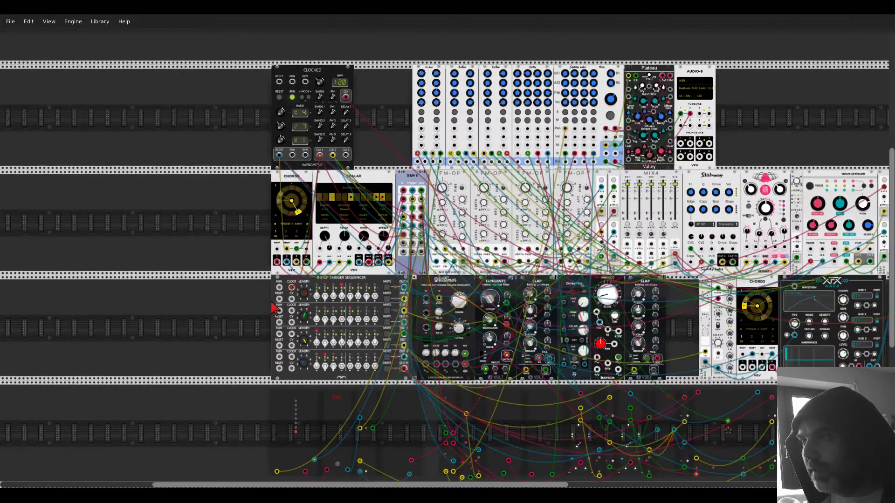
pyautogui.scroll(1, 249, 273)
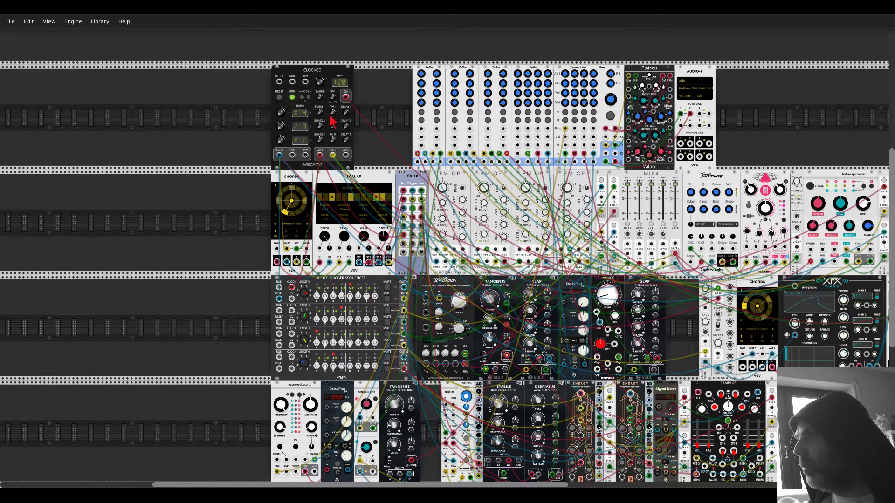
pyautogui.hscroll(5, 606, 62)
pyautogui.scroll(-2, 606, 62)
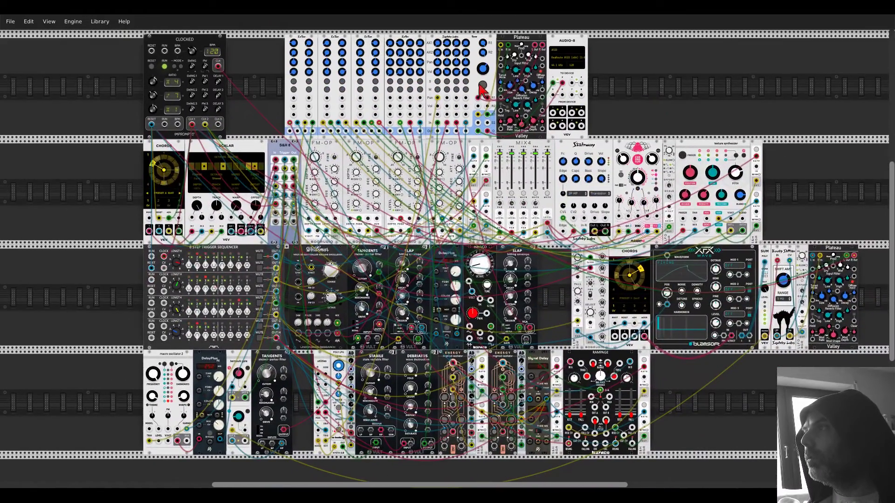
pyautogui.moveTo(479, 85); pyautogui.dragTo(479, 85)
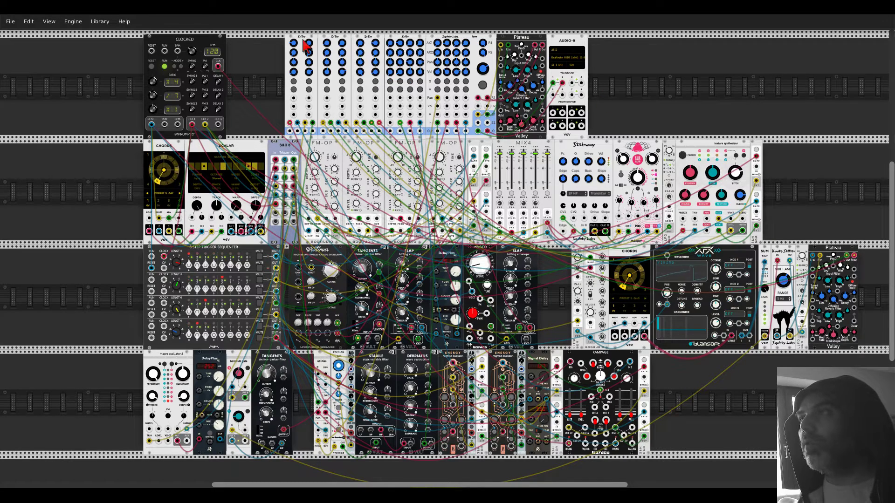
pyautogui.hotkey('ctrl', 'd')
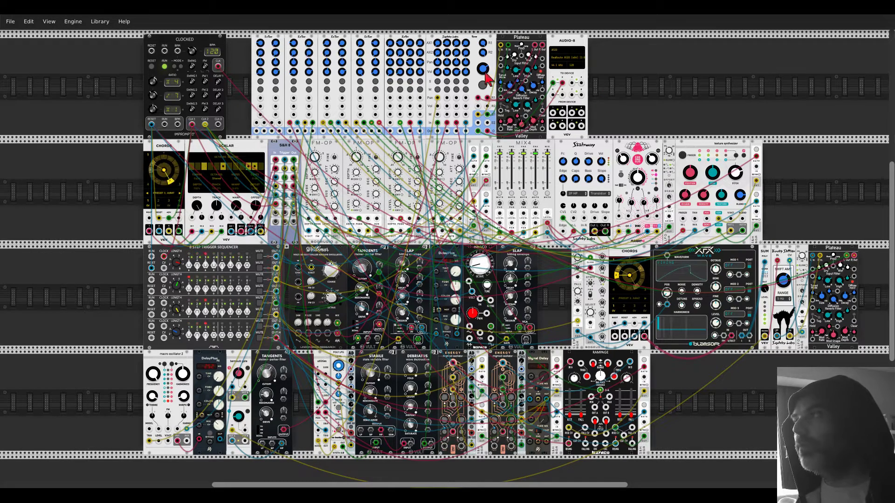
# Search the module library for "phrase", place a Phrase-Seq-16 near Audio-8, and delete it.
pyautogui.moveTo(675, 94); pyautogui.dragTo(544, 135)
pyautogui.rightClick(543, 136)
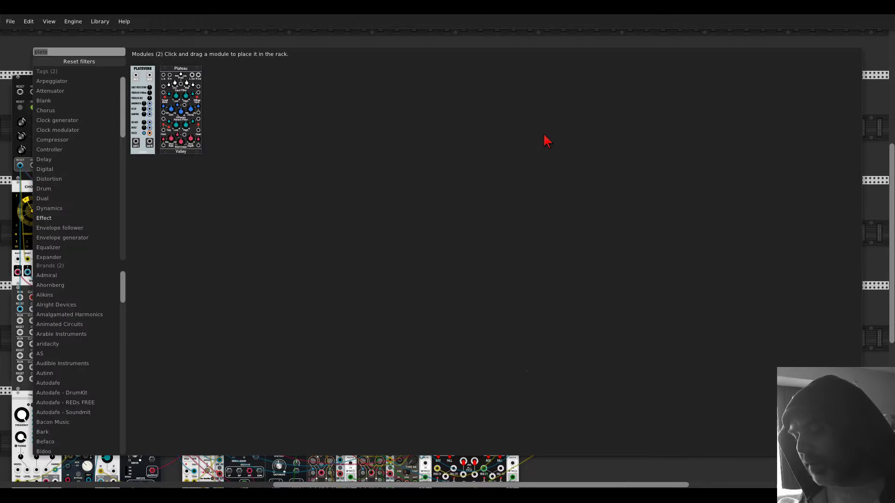
pyautogui.write('phras')
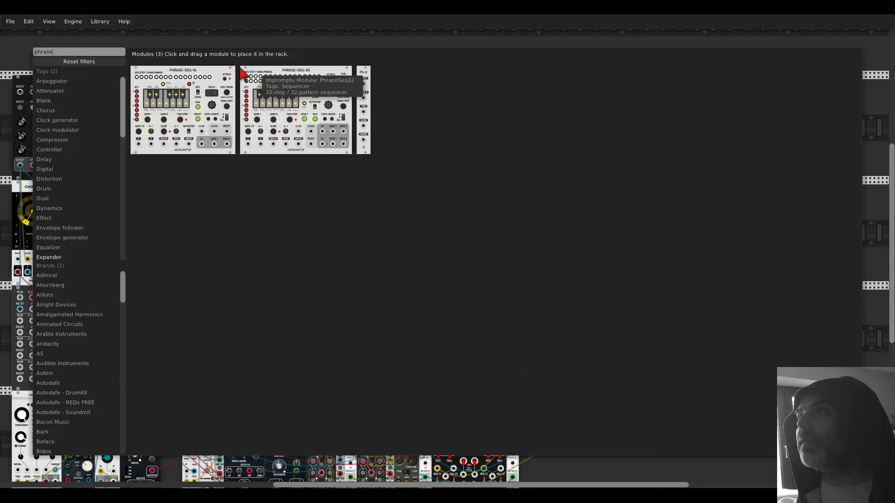
pyautogui.moveTo(242, 74); pyautogui.dragTo(543, 122)
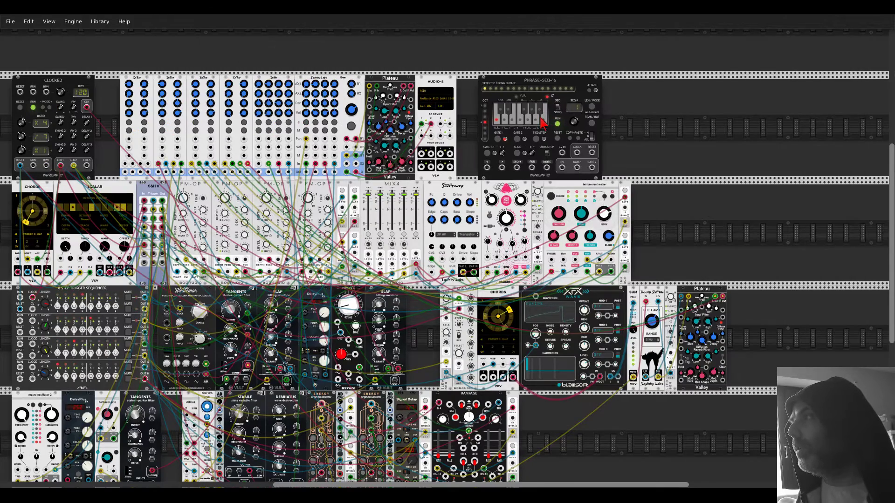
pyautogui.rightClick(539, 81)
pyautogui.click(554, 164)
# Place a Phrase-Seq-32 near Audio-8, and find the Cozmic oscillator with the search "cos" and place it beside the sequencer.
pyautogui.rightClick(543, 143)
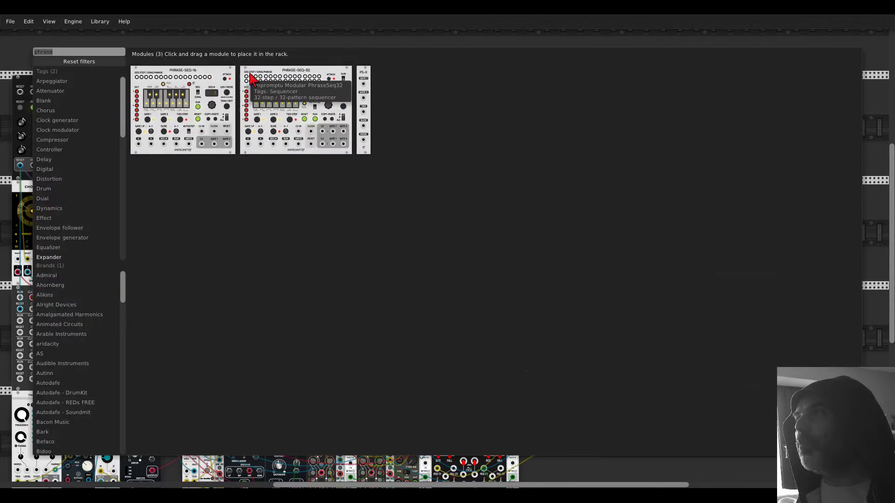
pyautogui.moveTo(250, 78); pyautogui.dragTo(476, 88)
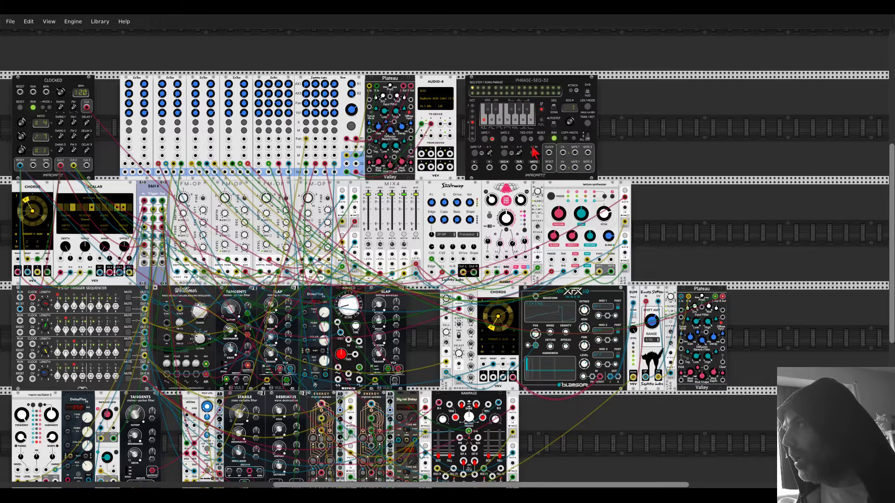
pyautogui.rightClick(631, 136)
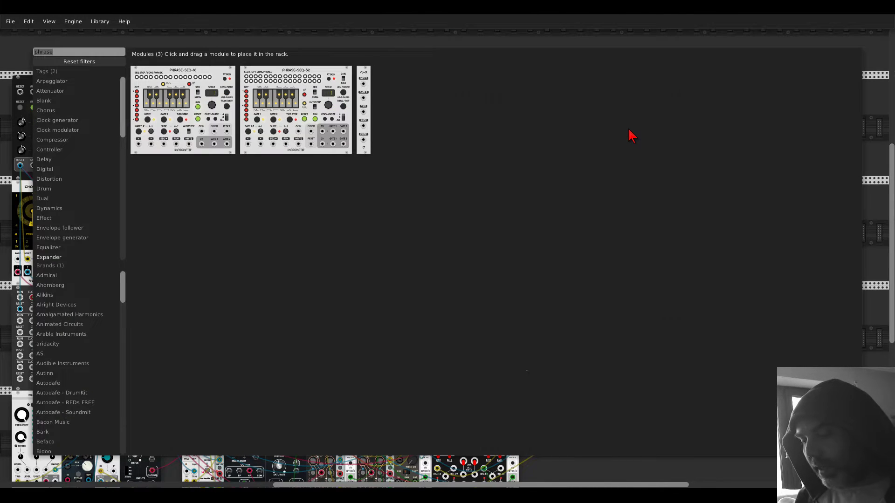
pyautogui.write('cos')
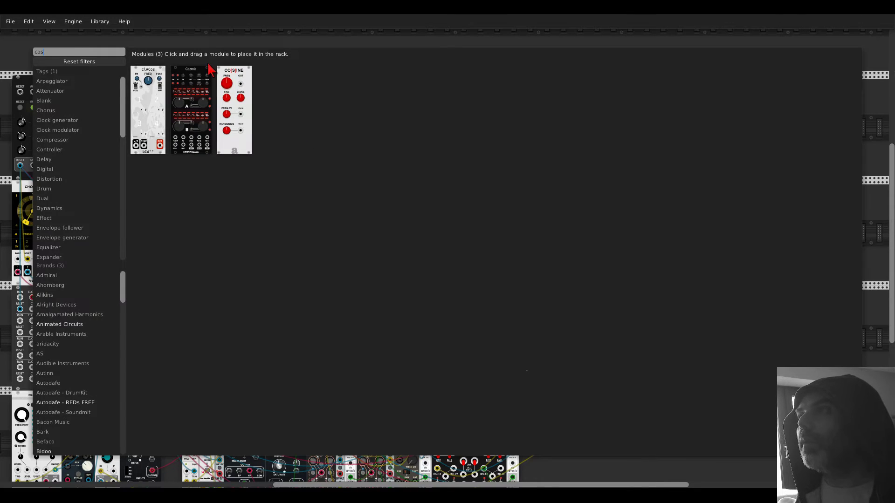
pyautogui.press('Escape')
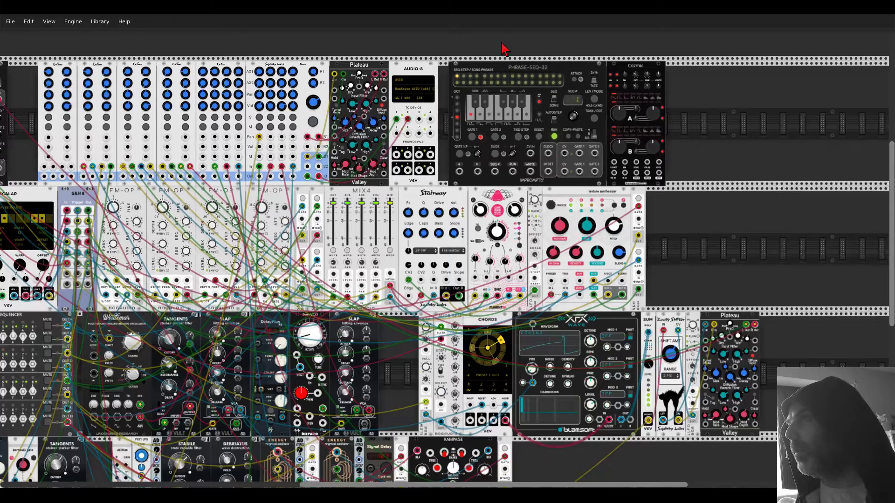
# Patch Phrase-Seq-32's first CV output to Cozmic's V/Oct input, and Cozmic's output to the first input of the mixer's four-channel expander.
pyautogui.scroll(2, 517, 68)
pyautogui.scroll(3, 438, 61)
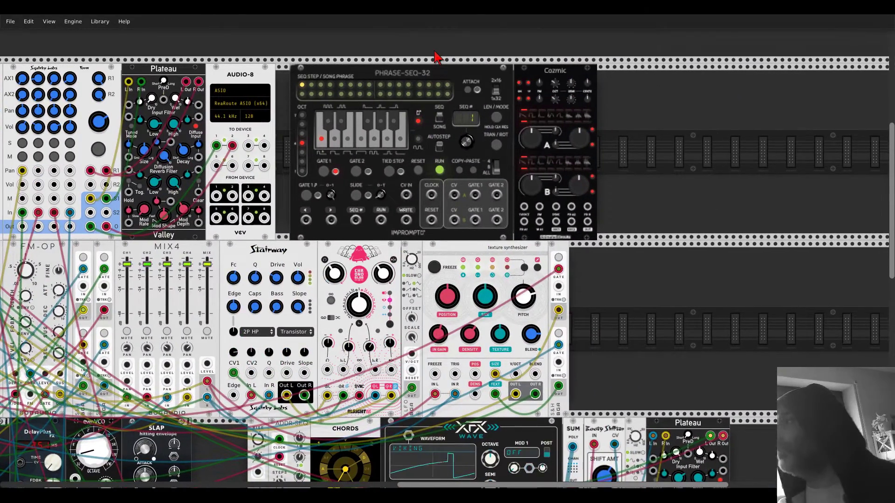
pyautogui.moveTo(453, 194); pyautogui.dragTo(524, 206)
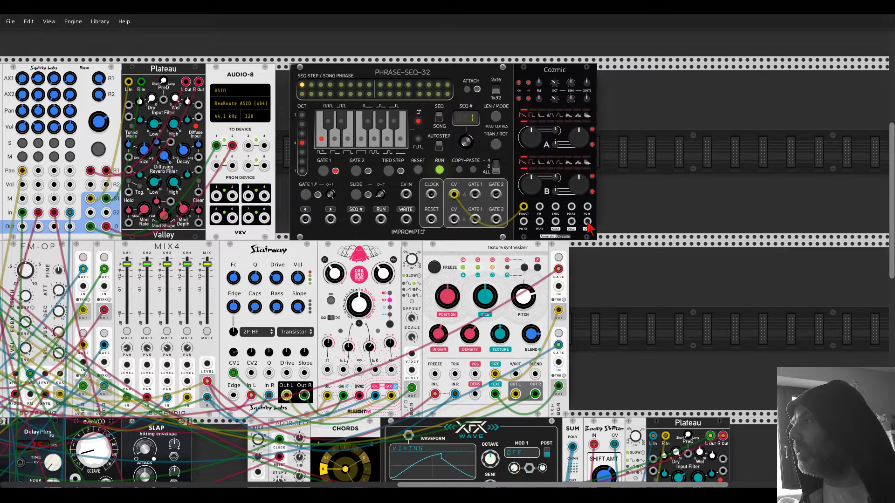
pyautogui.moveTo(588, 227); pyautogui.dragTo(115, 224)
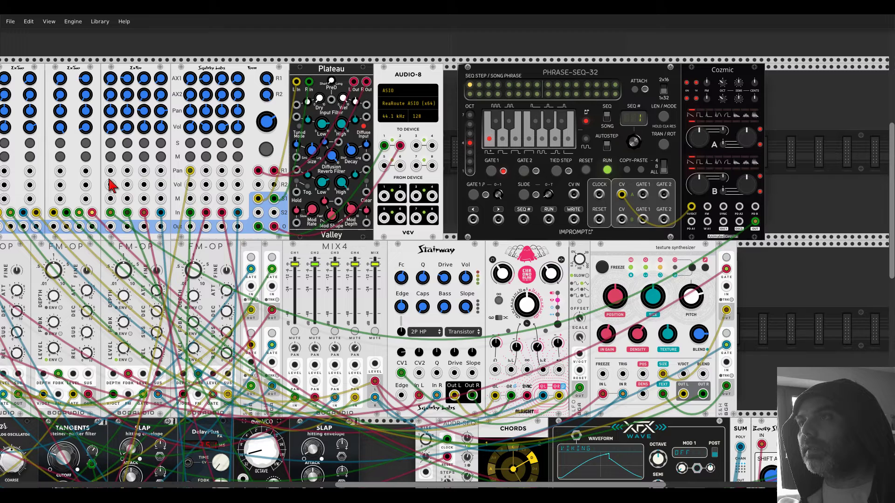
# Solo the Cozmic channel on the mixer's four-channel expander, and adjust the octave and cents tuning of Cozmic's oscillators.
pyautogui.click(110, 144)
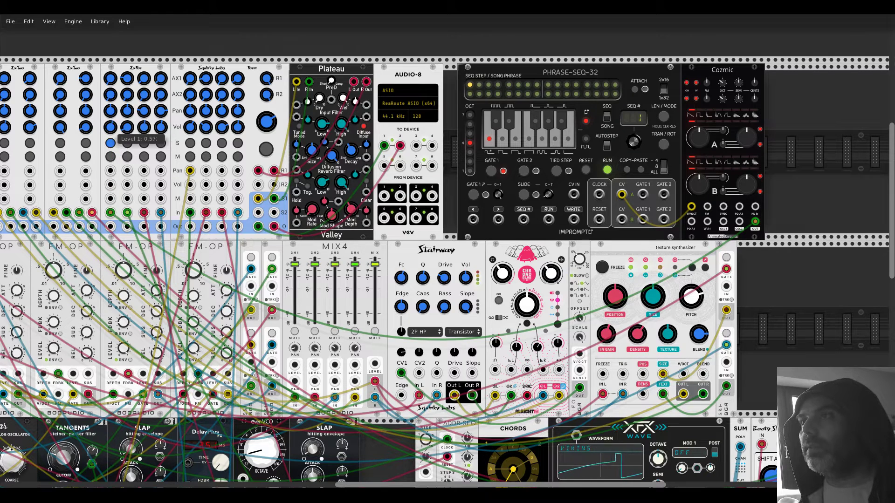
pyautogui.moveTo(786, 90); pyautogui.dragTo(610, 104)
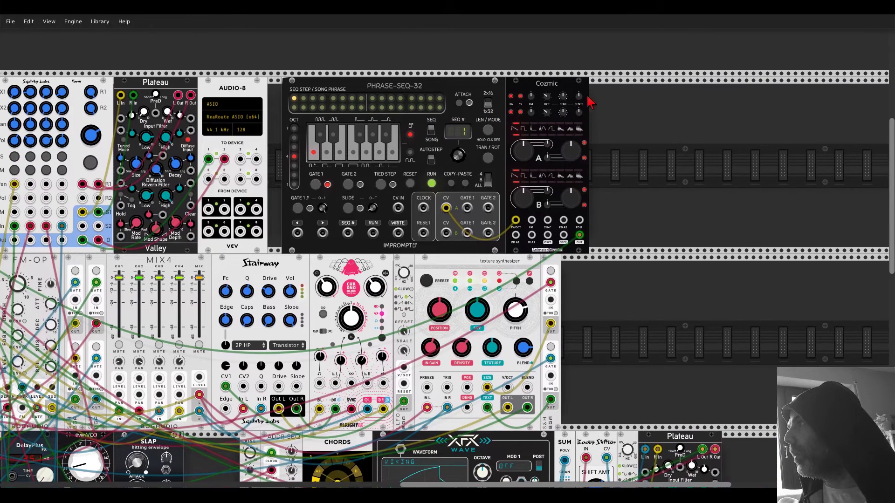
pyautogui.moveTo(546, 112); pyautogui.dragTo(547, 118)
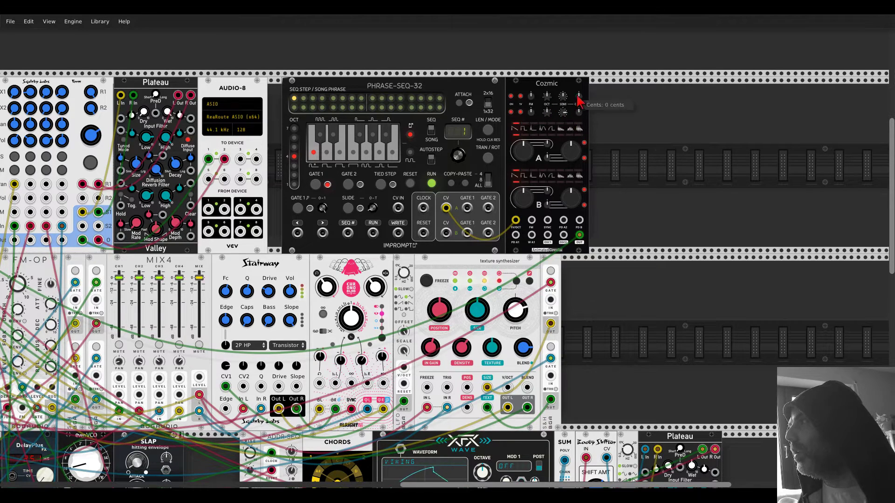
pyautogui.moveTo(579, 95); pyautogui.dragTo(578, 110)
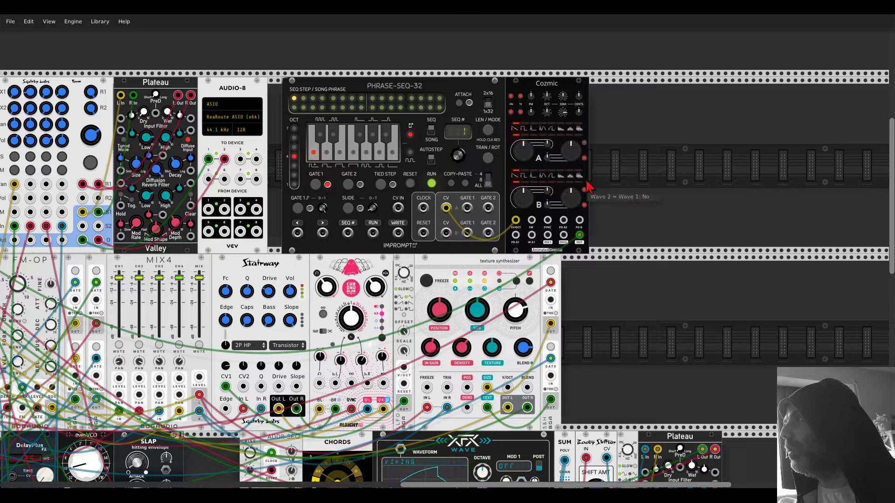
# Set Cozmic's second waveform to SQUARE in section A and to PULSE in section B.
pyautogui.scroll(3, 559, 142)
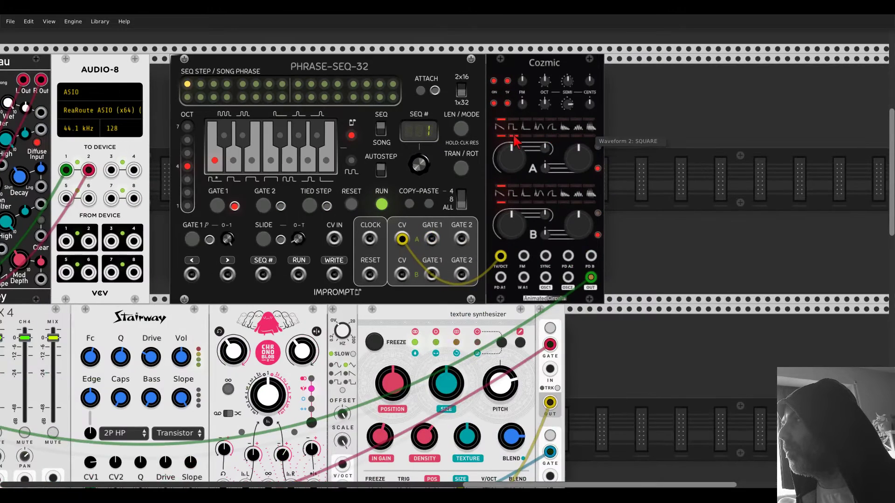
pyautogui.click(519, 203)
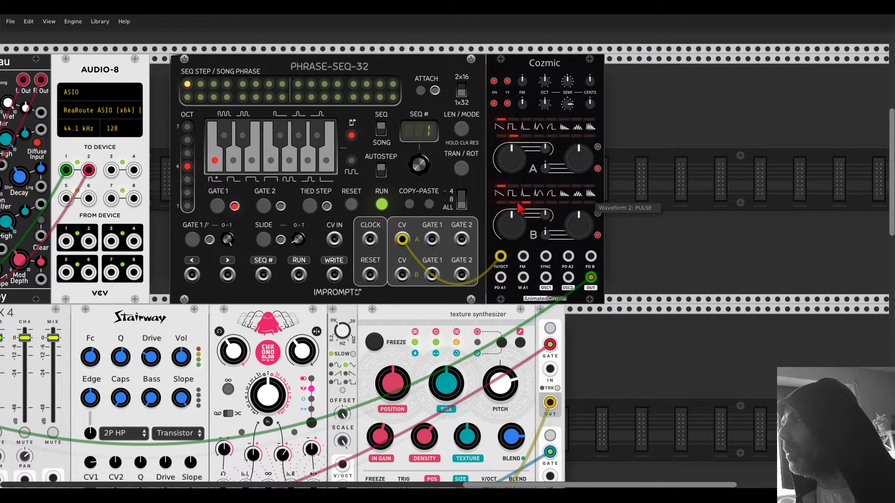
# Stop Phrase-Seq-32 and enter notes on its first four steps, with A# on step 4.
pyautogui.moveTo(635, 160); pyautogui.dragTo(749, 144)
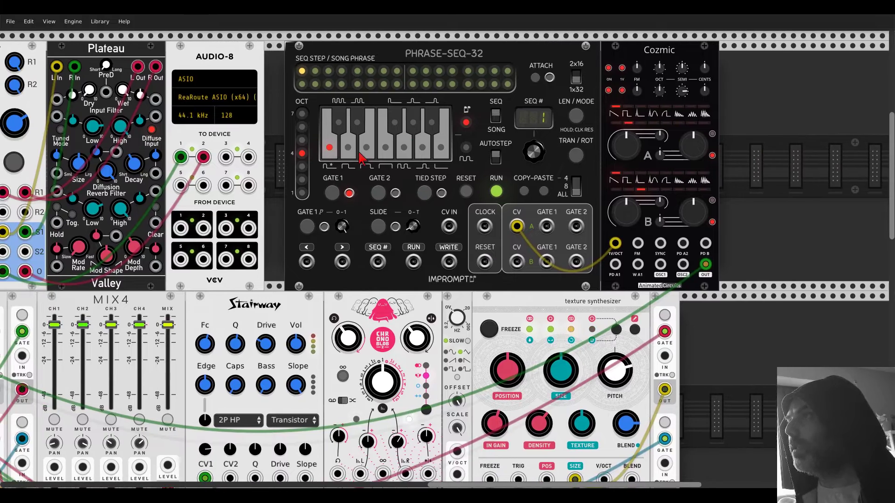
pyautogui.moveTo(360, 159); pyautogui.dragTo(741, 130)
pyautogui.scroll(-3, 650, 129)
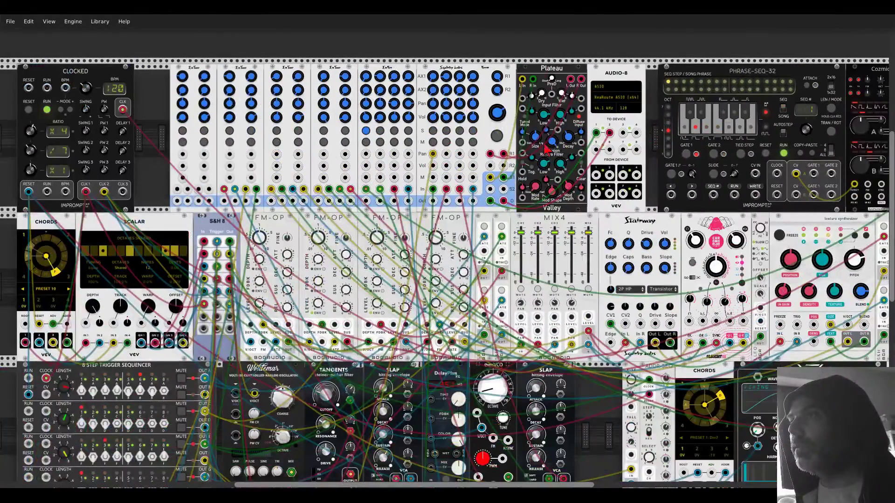
pyautogui.moveTo(571, 142)
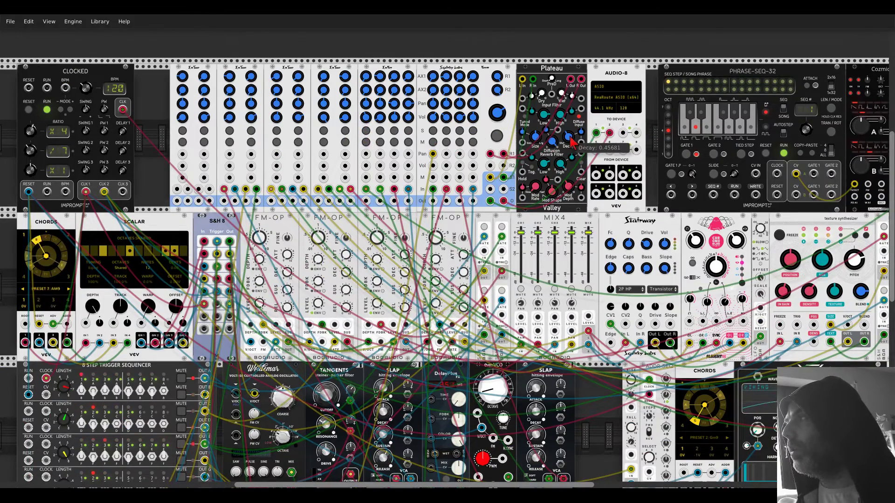
pyautogui.moveTo(571, 142); pyautogui.dragTo(250, 178)
pyautogui.scroll(2, 316, 122)
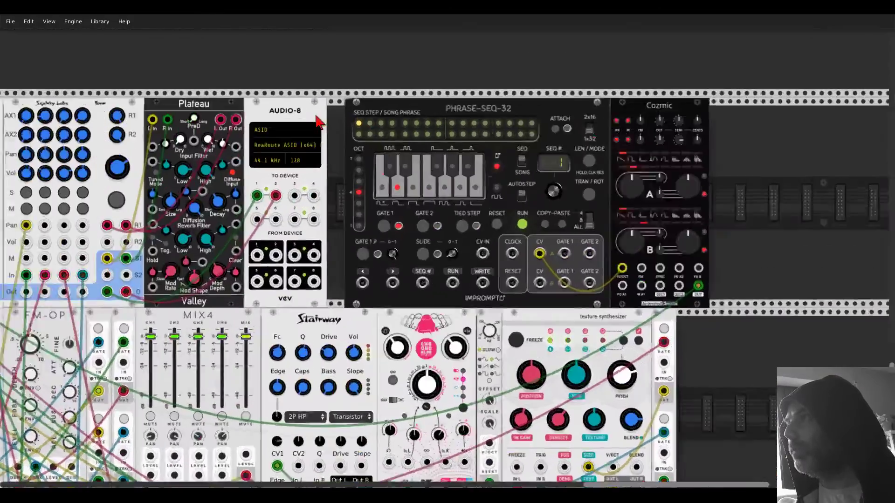
pyautogui.scroll(1, 316, 122)
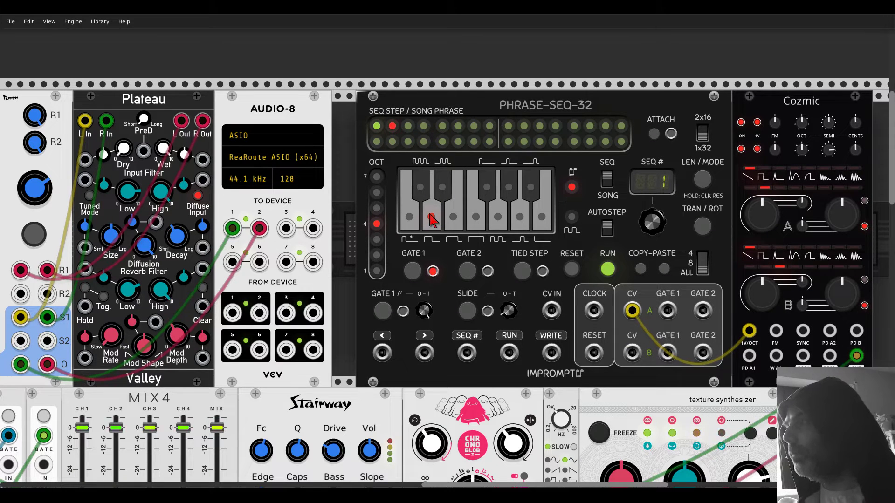
pyautogui.click(454, 216)
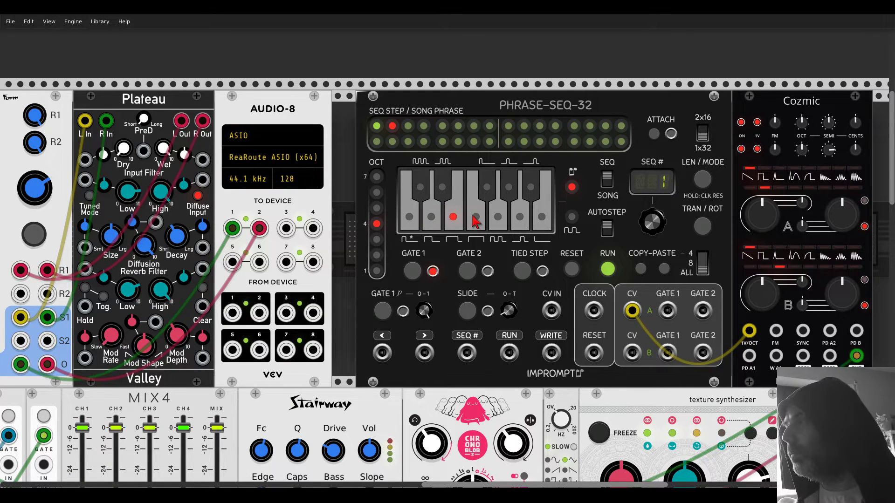
pyautogui.click(606, 270)
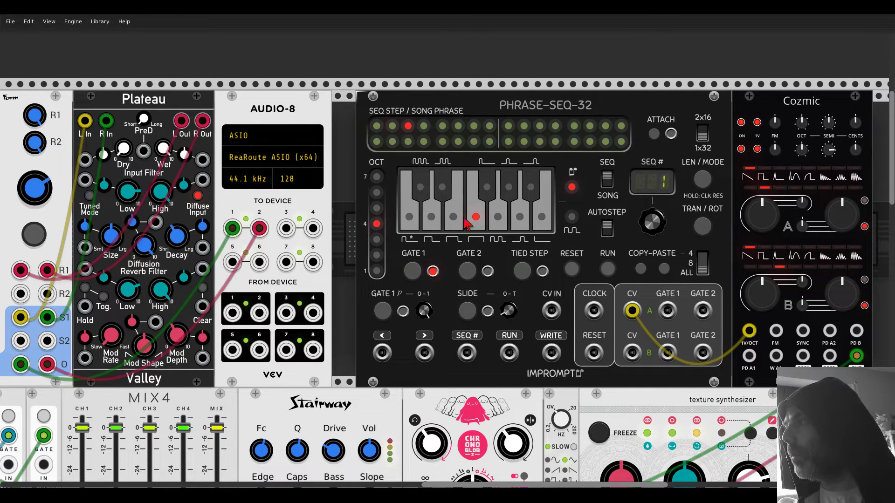
pyautogui.click(443, 192)
pyautogui.click(497, 216)
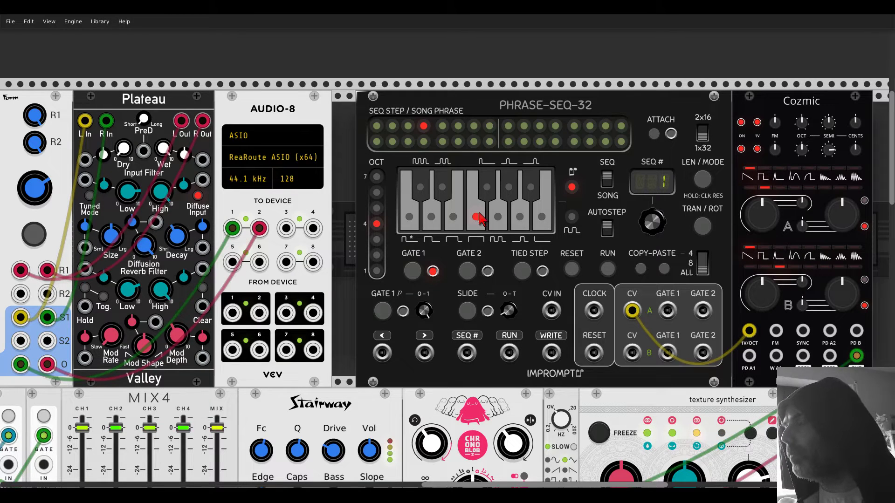
pyautogui.click(530, 189)
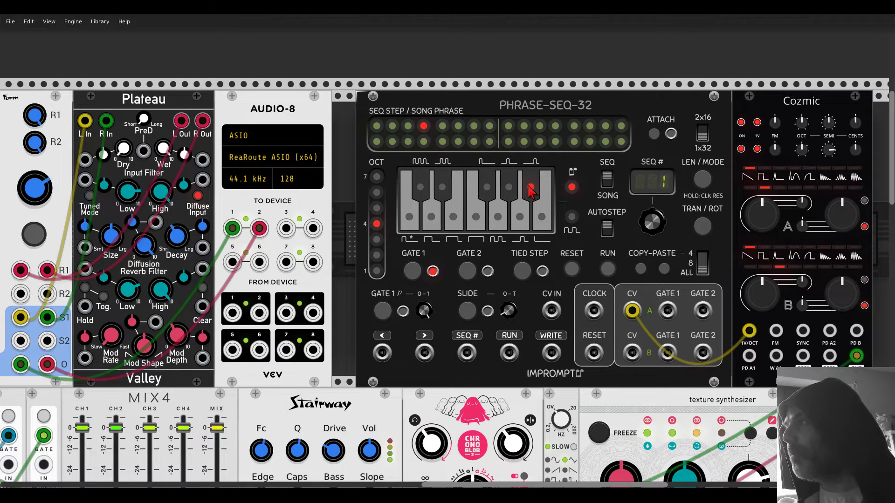
pyautogui.click(498, 217)
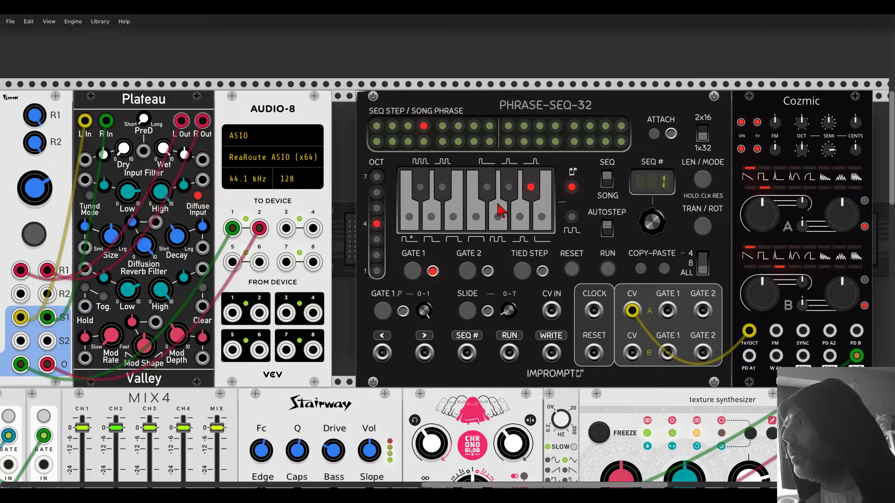
# Search the module library for "phrase" and place a Phrase-Seq-16 directly above Phrase-Seq-32.
pyautogui.scroll(-2, 470, 140)
pyautogui.scroll(-2, 470, 141)
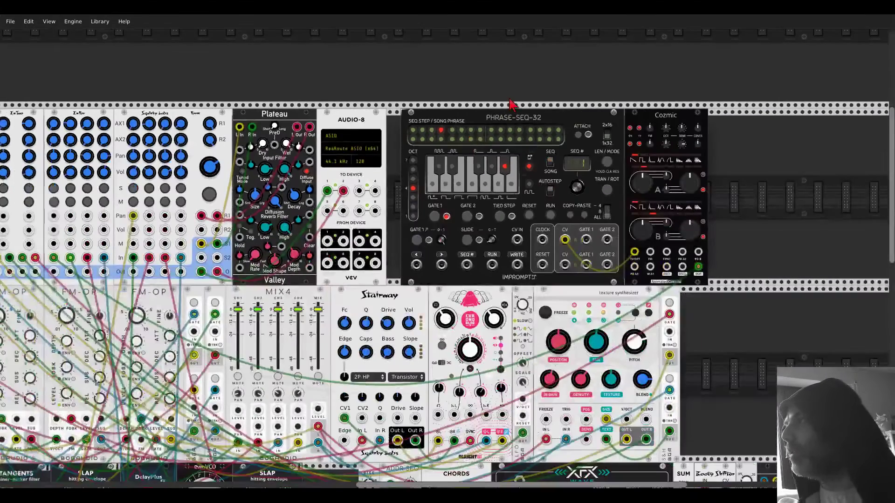
pyautogui.scroll(3, 441, 146)
pyautogui.rightClick(441, 146)
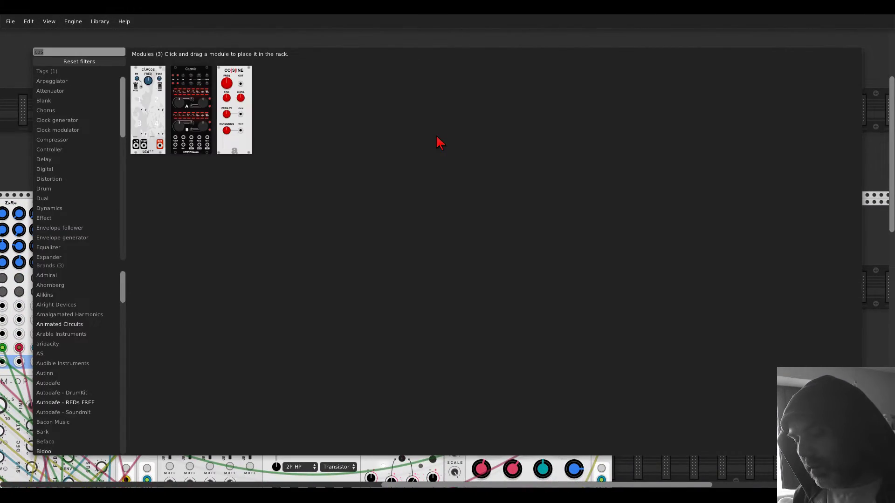
pyautogui.write('phras')
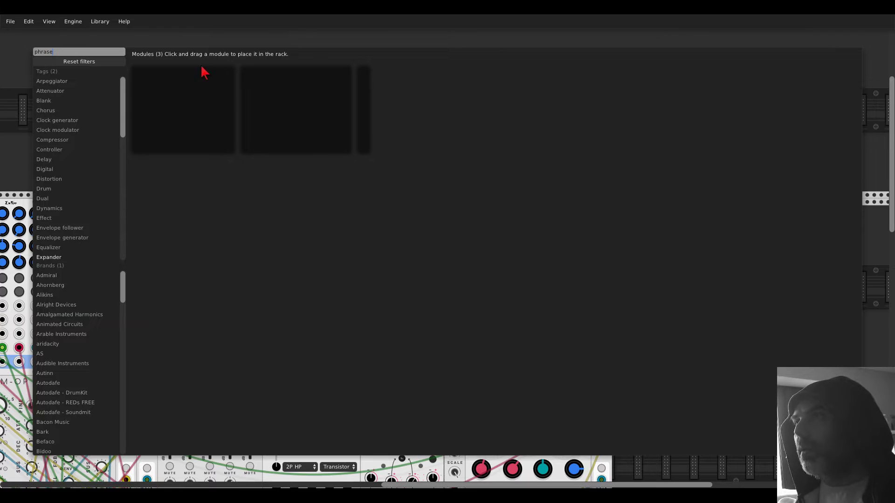
pyautogui.write('e')
pyautogui.moveTo(205, 75); pyautogui.dragTo(443, 149)
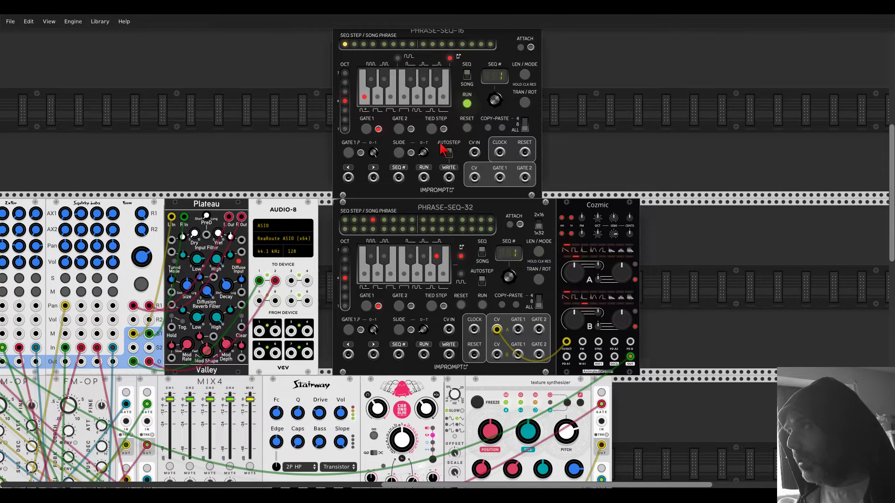
# Move the Cozmic V/Oct cable from Phrase-Seq-32 to Phrase-Seq-16's CV output, and delete Phrase-Seq-32.
pyautogui.moveTo(496, 330); pyautogui.dragTo(475, 182)
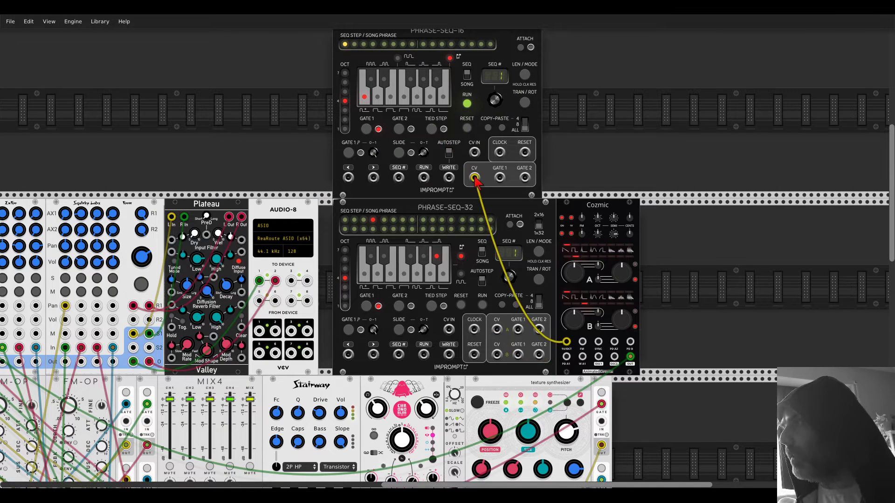
pyautogui.rightClick(465, 211)
pyautogui.click(484, 302)
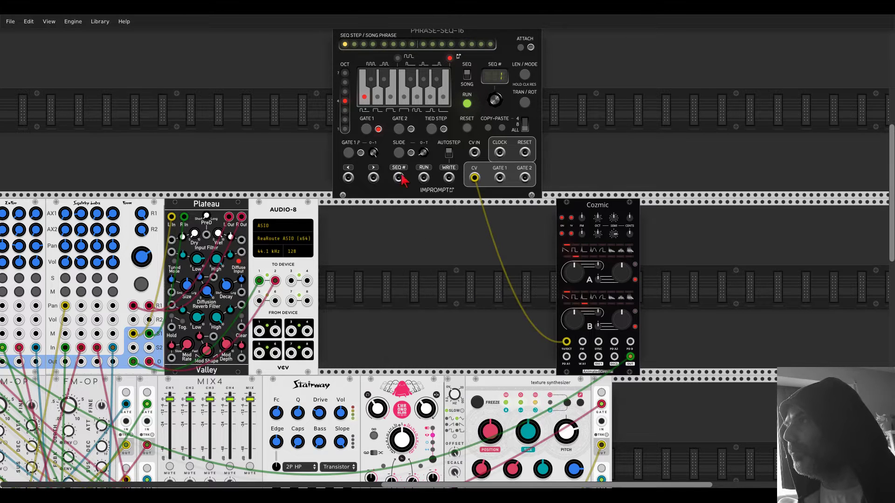
# Enter notes on Phrase-Seq-16's first four steps, with D on step 1 and A# on step 4, and start it running.
pyautogui.scroll(3, 402, 180)
pyautogui.scroll(2, 396, 163)
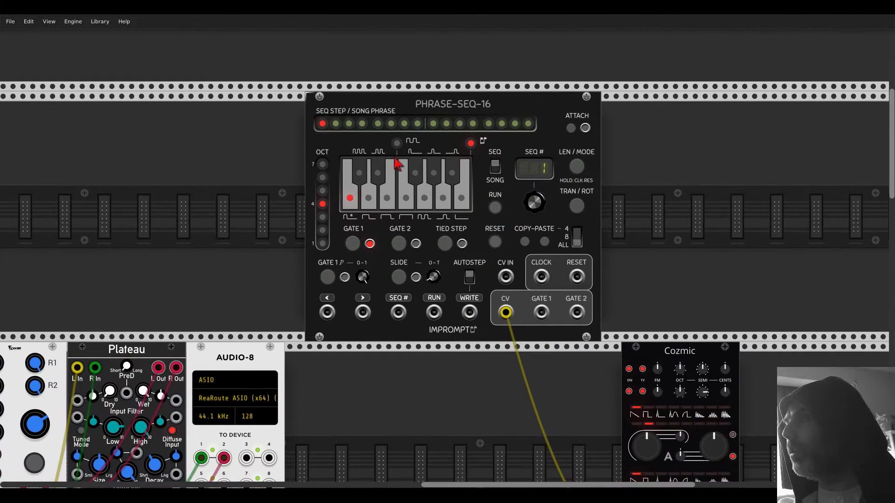
pyautogui.click(335, 123)
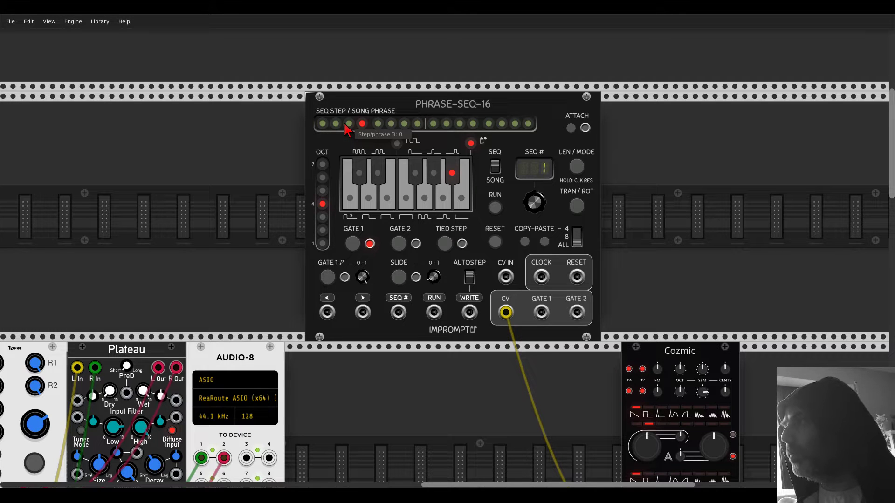
pyautogui.click(322, 123)
pyautogui.click(495, 207)
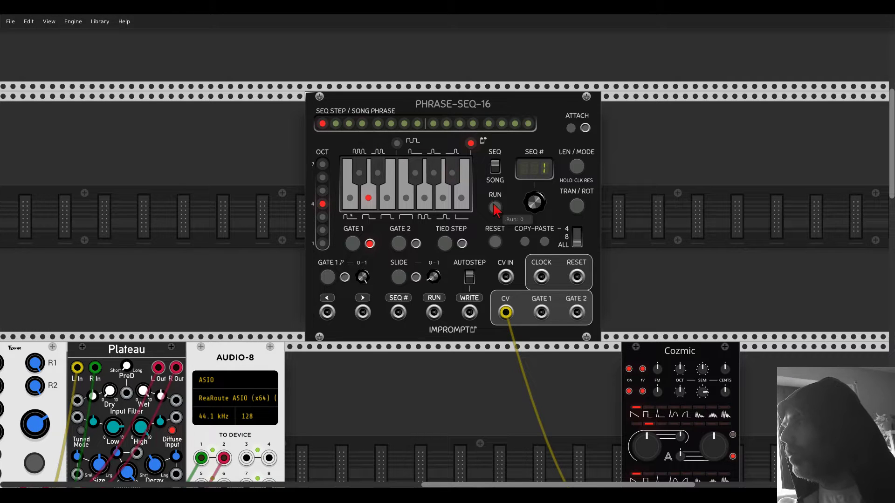
# Patch Phrase-Seq-16's Clock and Reset inputs to a clock output and the reset output of the Clocked module.
pyautogui.scroll(1, 496, 210)
pyautogui.scroll(-6, 496, 211)
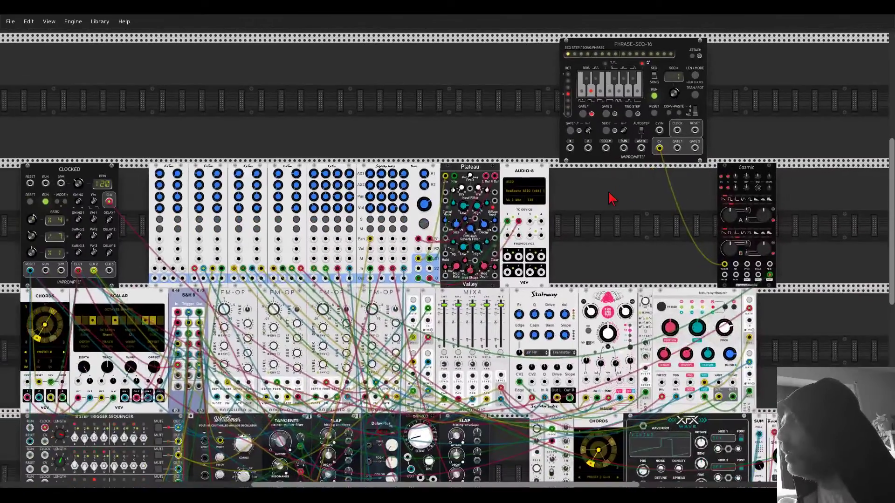
pyautogui.moveTo(677, 130); pyautogui.dragTo(492, 235)
pyautogui.moveTo(694, 130); pyautogui.dragTo(30, 271)
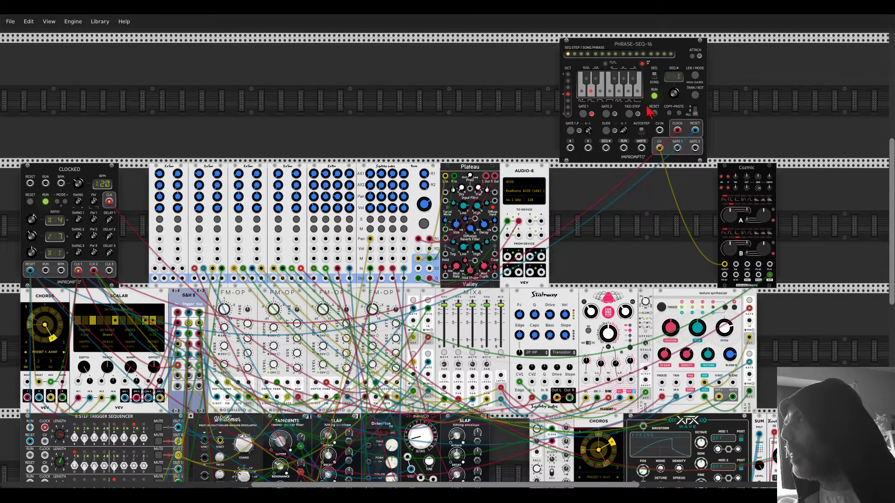
# Move Phrase-Seq-16 into the gap between Audio-8 and Cozmic, and adjust its sequence length.
pyautogui.moveTo(650, 49); pyautogui.dragTo(588, 99)
pyautogui.moveTo(641, 121); pyautogui.dragTo(629, 121)
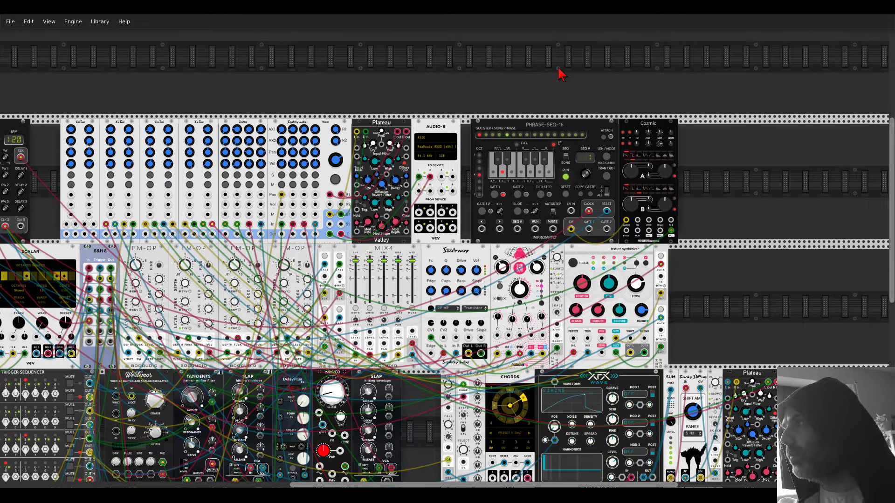
pyautogui.click(605, 157)
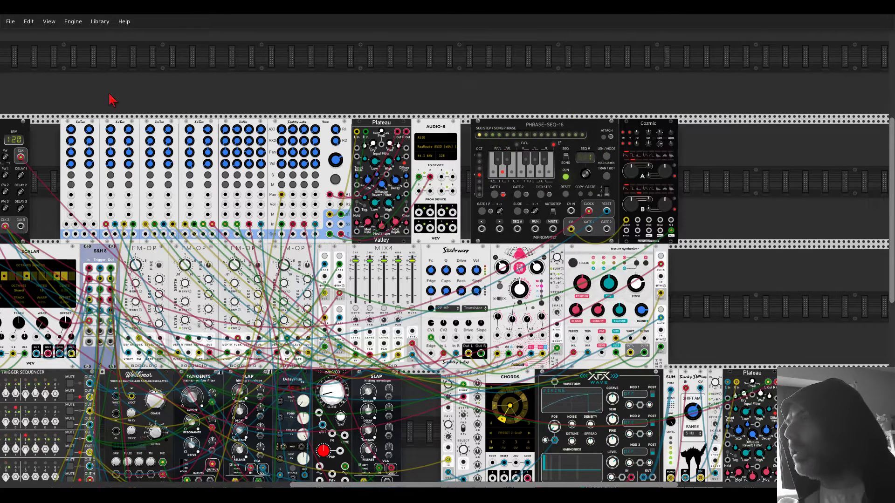
# Enable Slide on the second and fourth steps of Phrase-Seq-16.
pyautogui.moveTo(75, 93); pyautogui.dragTo(225, 88)
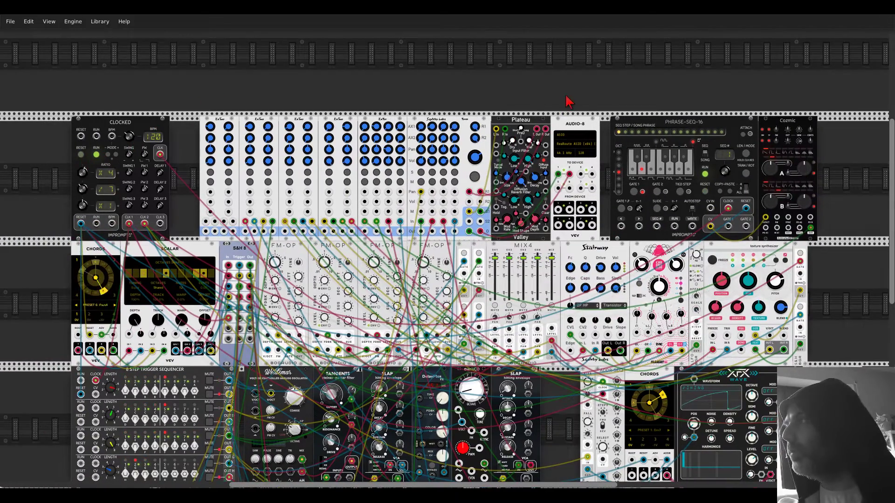
pyautogui.moveTo(569, 99); pyautogui.dragTo(475, 97)
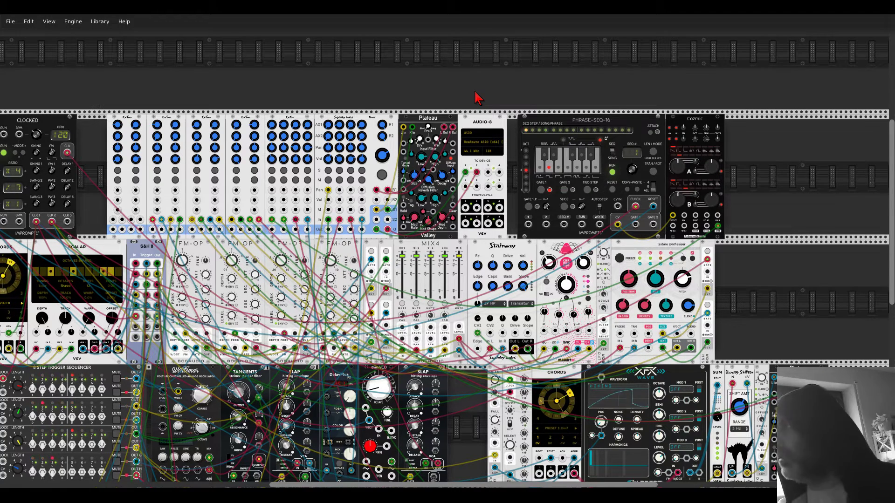
pyautogui.scroll(5, 480, 98)
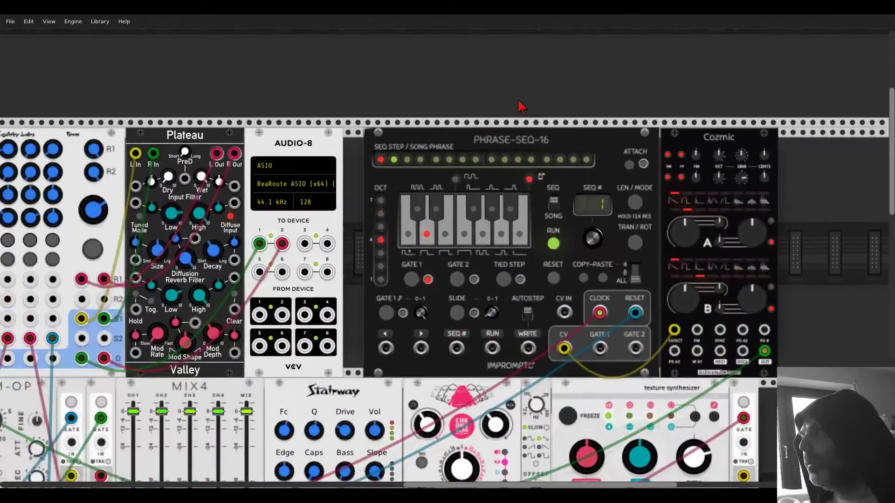
pyautogui.moveTo(521, 107); pyautogui.dragTo(382, 60)
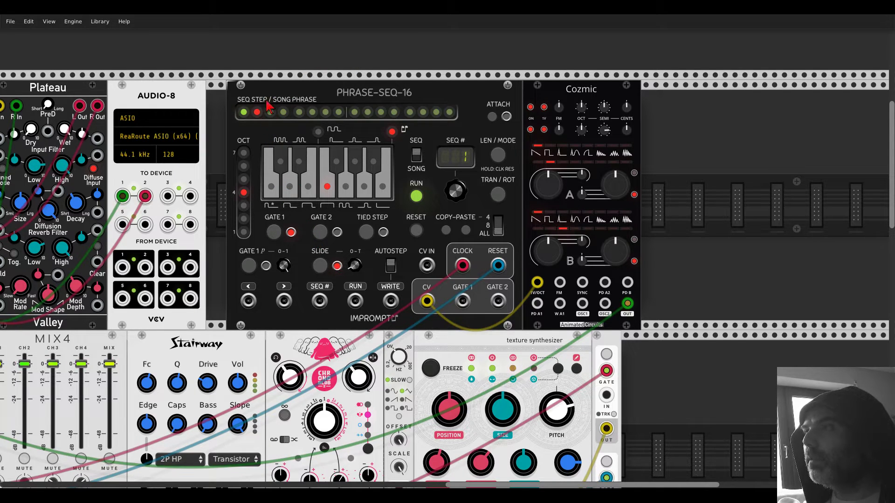
pyautogui.click(320, 265)
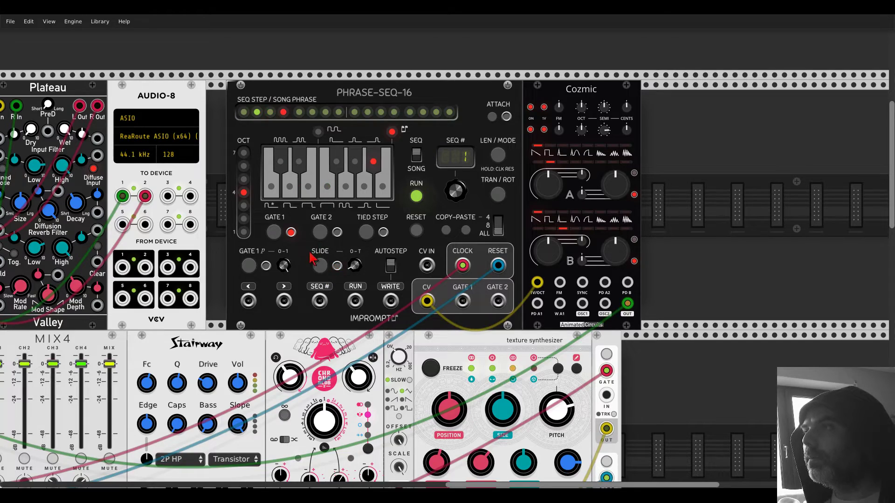
pyautogui.hscroll(-5, 472, 77)
pyautogui.hscroll(-9, 473, 77)
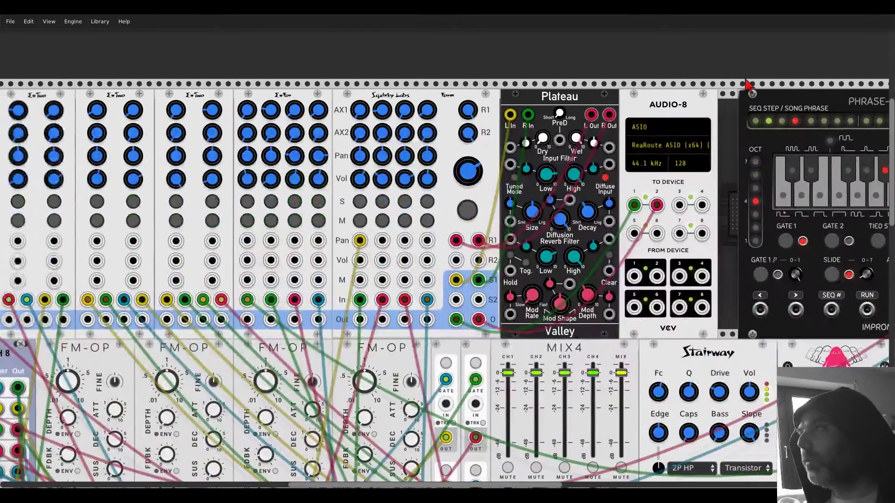
# Solo the first ExFor channel, setting its Send 1 to about 0.44 and adjusting its volume, and adjust Phrase-Seq-16's Slide amount.
pyautogui.moveTo(348, 73); pyautogui.dragTo(425, 64)
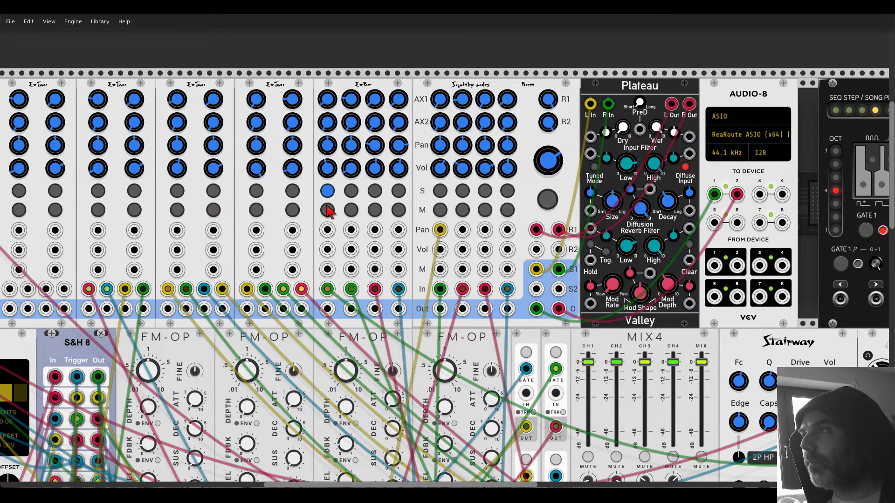
pyautogui.moveTo(327, 99); pyautogui.dragTo(327, 99)
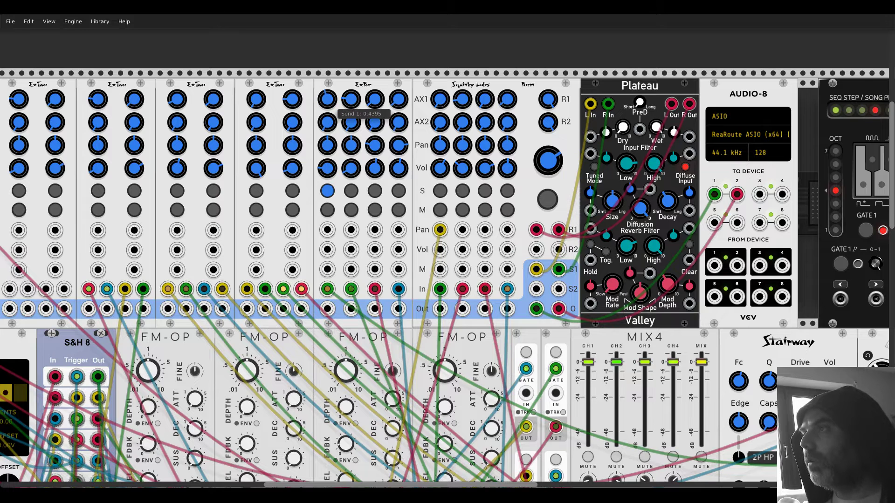
pyautogui.moveTo(327, 168); pyautogui.dragTo(327, 168)
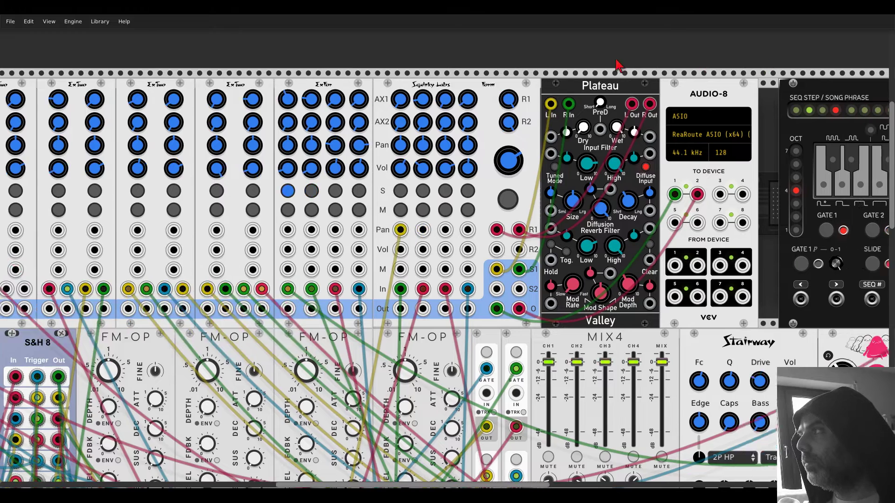
pyautogui.moveTo(617, 63); pyautogui.dragTo(114, 56)
pyautogui.moveTo(295, 256); pyautogui.dragTo(295, 246)
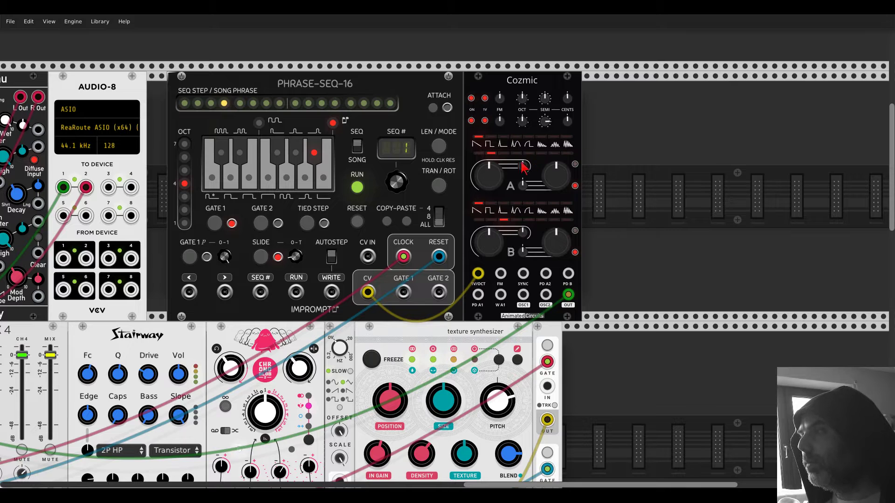
# Add a Bogaudio LLFO beside Cozmic and patch its output to Cozmic's PD A1 and PD B inputs.
pyautogui.rightClick(608, 181)
pyautogui.write('llfo')
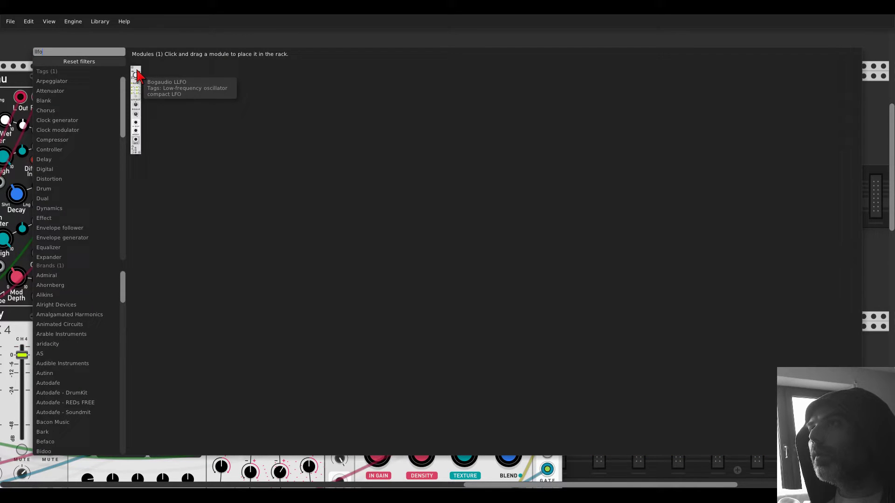
pyautogui.moveTo(137, 75); pyautogui.dragTo(598, 140)
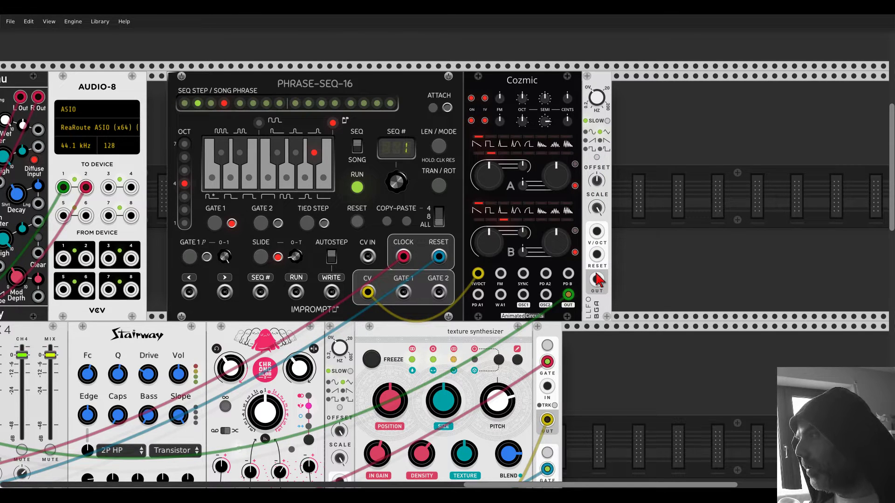
pyautogui.moveTo(597, 279)
pyautogui.mouseDown()
pyautogui.moveTo(568, 274)
pyautogui.moveTo(597, 279)
pyautogui.mouseUp()
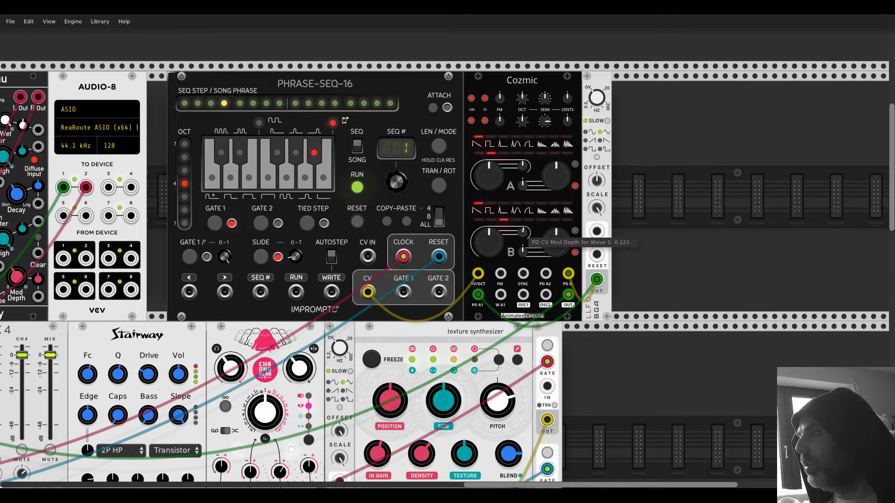
# Turn down the phase distortion amounts of Cozmic's A and B oscillators and adjust the PD CV modulation depth on wave A.
pyautogui.moveTo(495, 242); pyautogui.dragTo(495, 261)
pyautogui.moveTo(487, 176); pyautogui.dragTo(487, 195)
pyautogui.moveTo(524, 165); pyautogui.dragTo(524, 158)
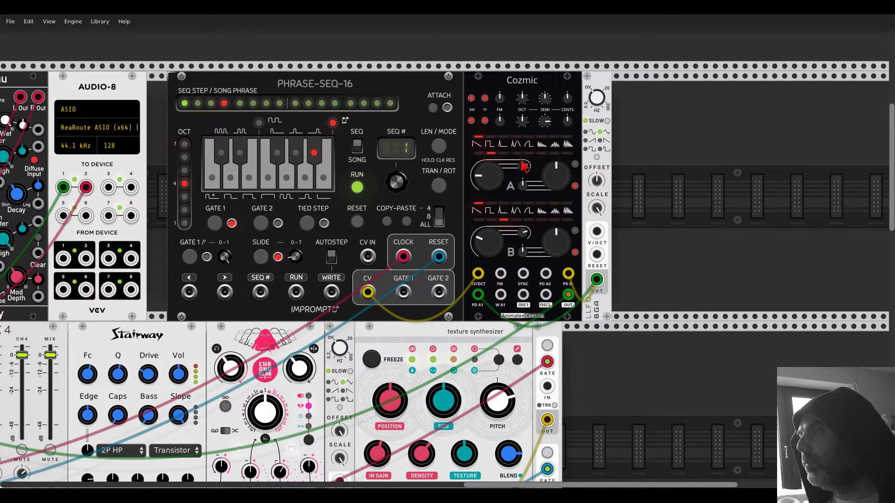
# Set Clocked's third clock ratio to /12 and use that clock output to drive Phrase-Seq-16.
pyautogui.scroll(-5, 442, 92)
pyautogui.scroll(2, 442, 92)
pyautogui.hscroll(-5, 442, 92)
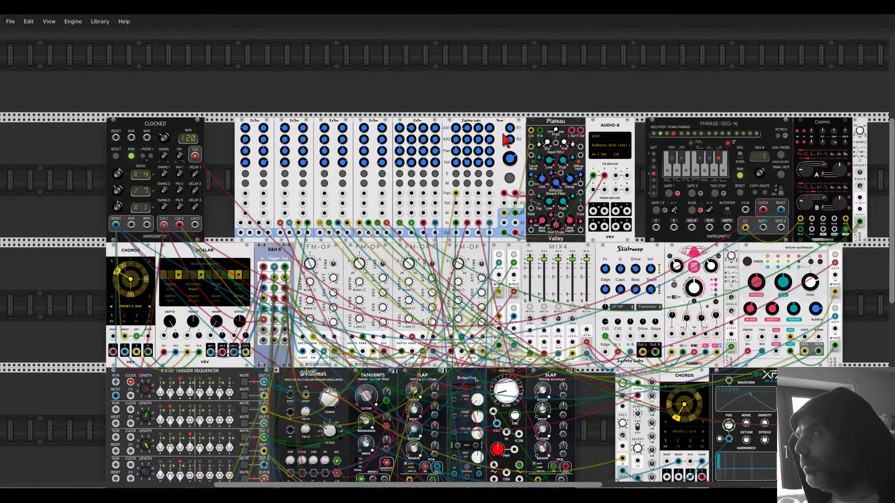
pyautogui.moveTo(649, 105); pyautogui.dragTo(549, 61)
pyautogui.scroll(-1, 549, 66)
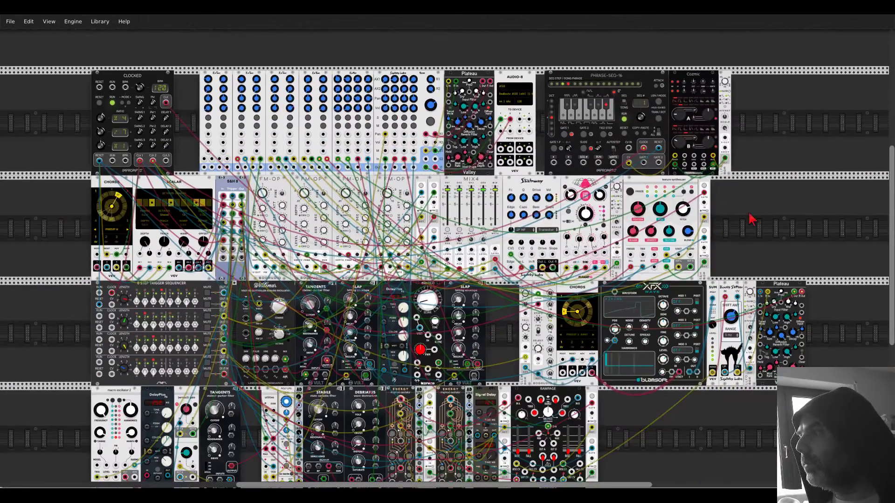
pyautogui.scroll(-2, 753, 217)
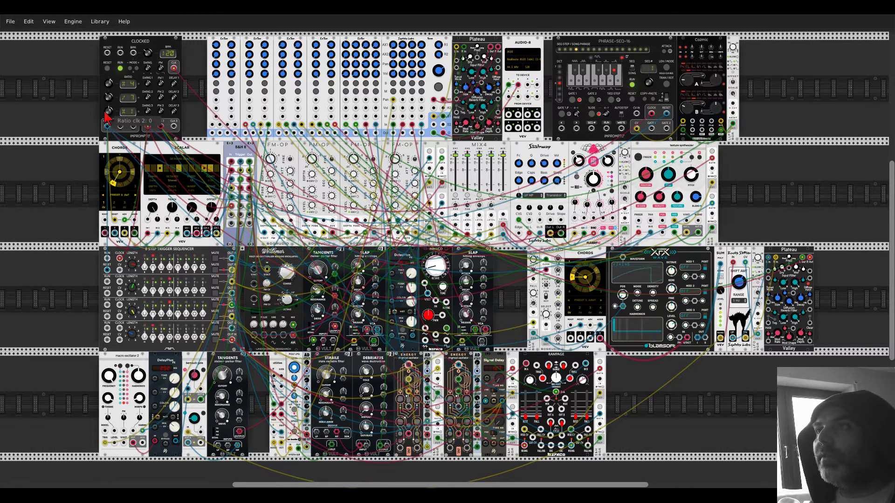
pyautogui.moveTo(107, 113); pyautogui.dragTo(107, 138)
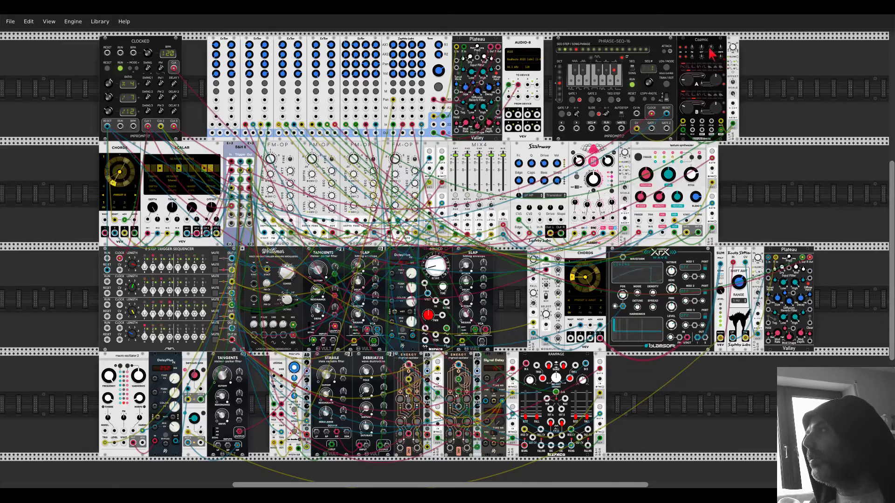
# Set the octave of both Cozmic oscillators to 0.
pyautogui.scroll(5, 711, 53)
pyautogui.moveTo(694, 52)
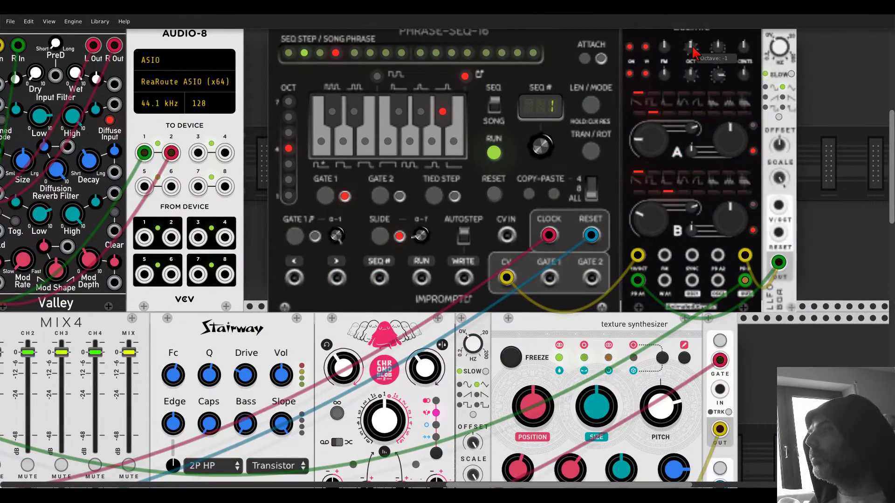
pyautogui.moveTo(694, 52); pyautogui.dragTo(695, 47)
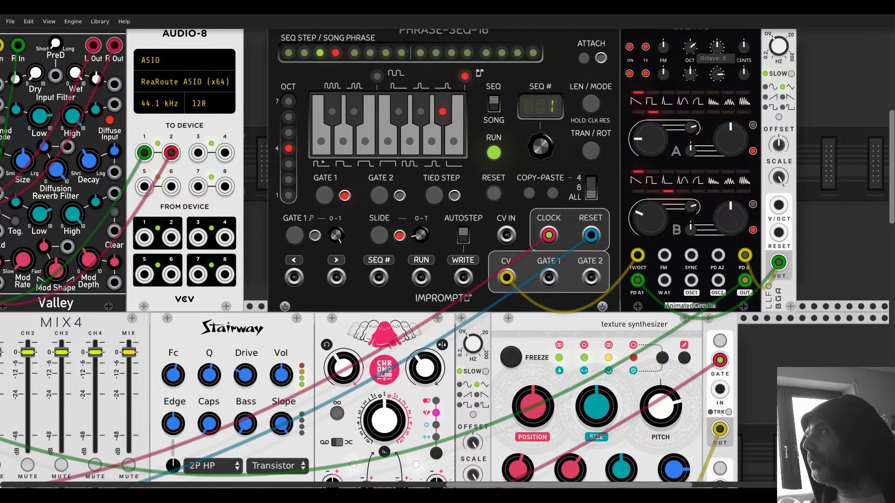
pyautogui.moveTo(691, 76)
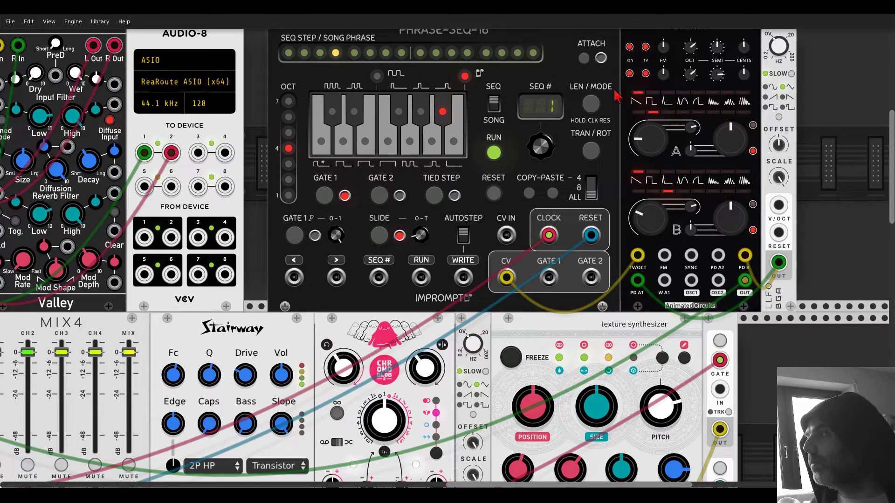
# Place a second LLFO beside the first one and patch its output to Cozmic's FM input.
pyautogui.scroll(-5, 615, 96)
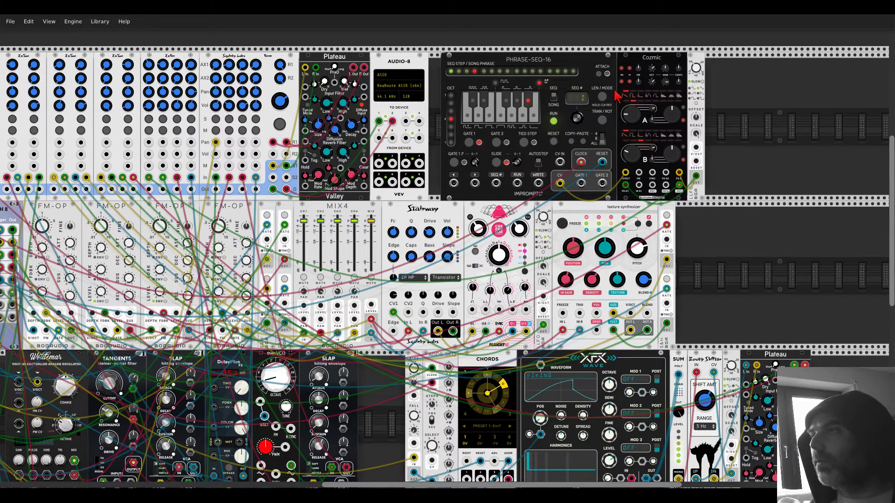
pyautogui.moveTo(516, 162)
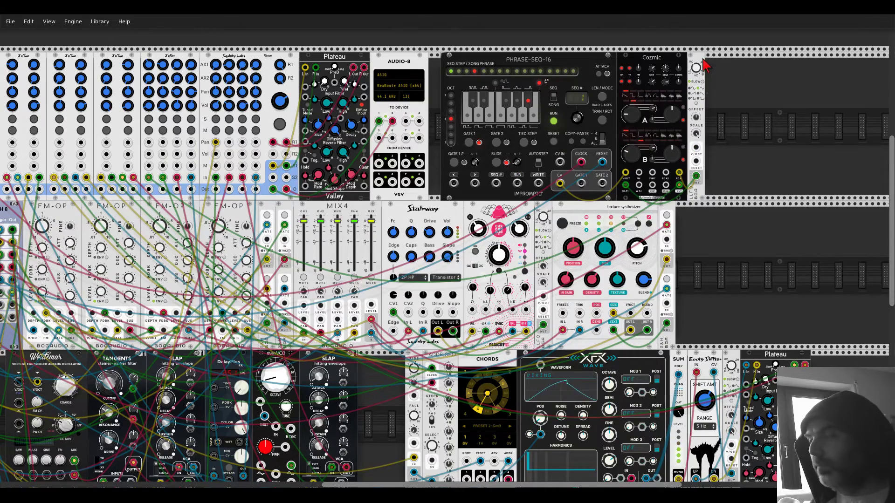
pyautogui.scroll(5, 703, 70)
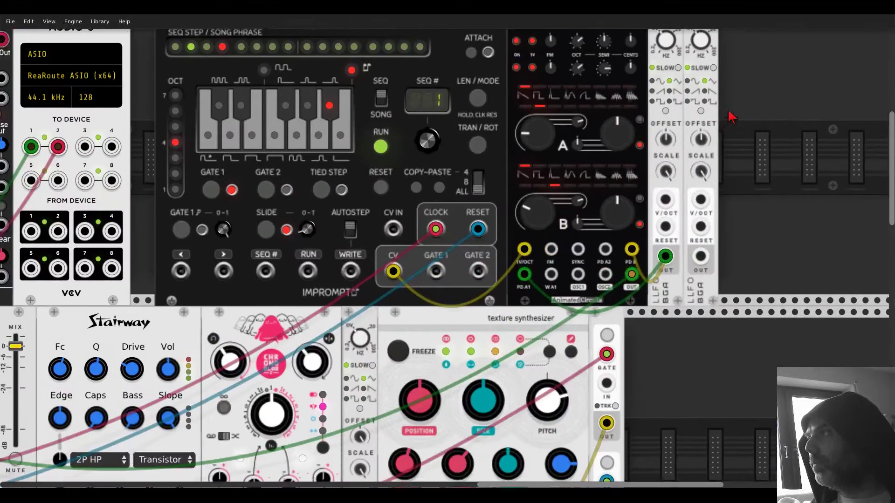
pyautogui.scroll(2, 730, 117)
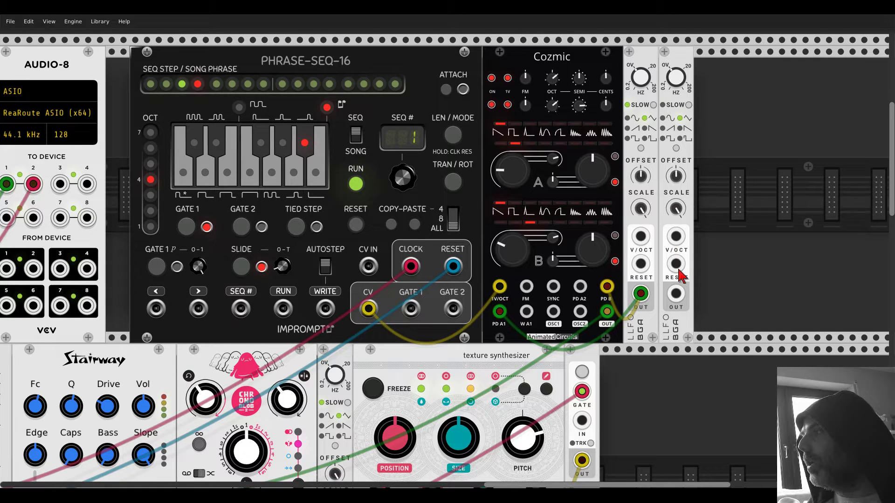
pyautogui.moveTo(676, 293); pyautogui.dragTo(526, 286)
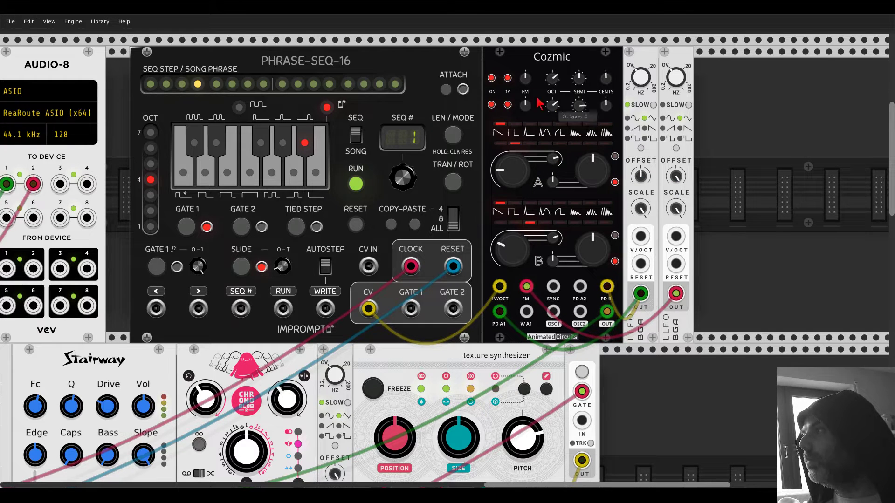
# Adjust the FM depth of both Cozmic oscillators, about 0.17% on B, and set the second LLFO's frequency to about 5.56 Hz.
pyautogui.moveTo(524, 80); pyautogui.dragTo(524, 79)
pyautogui.moveTo(525, 104); pyautogui.dragTo(527, 113)
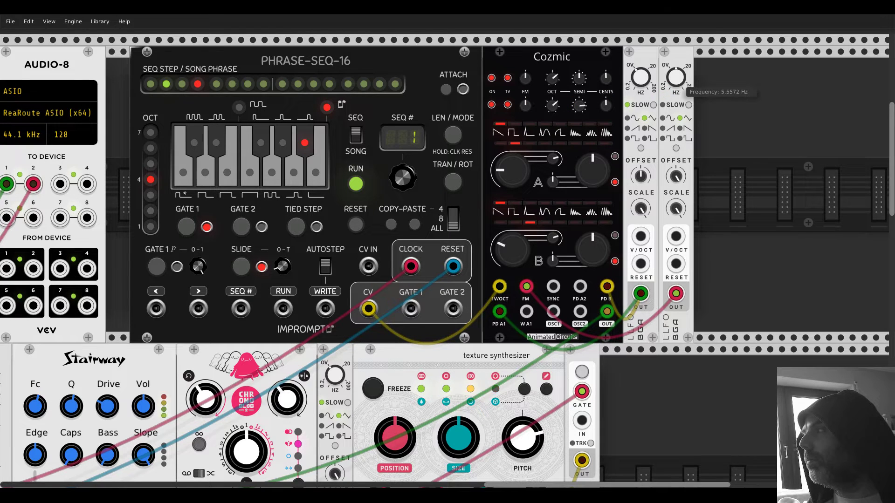
pyautogui.moveTo(676, 77); pyautogui.dragTo(676, 77)
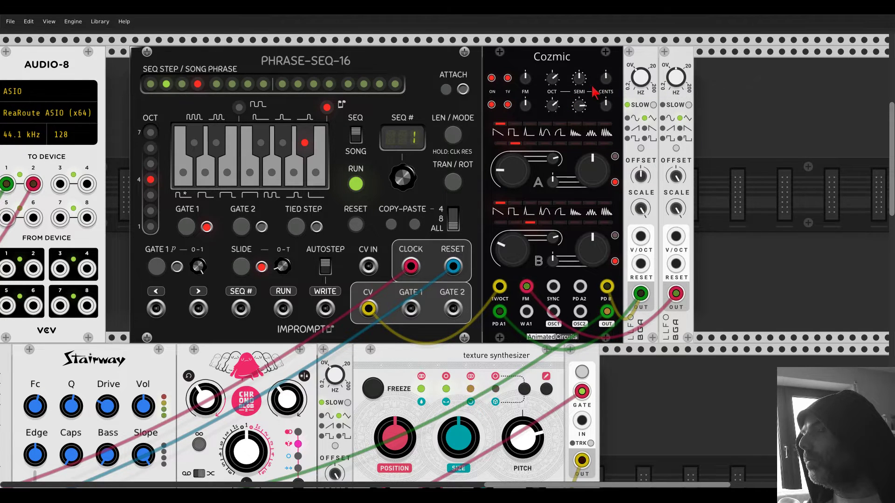
pyautogui.scroll(-3, 701, 109)
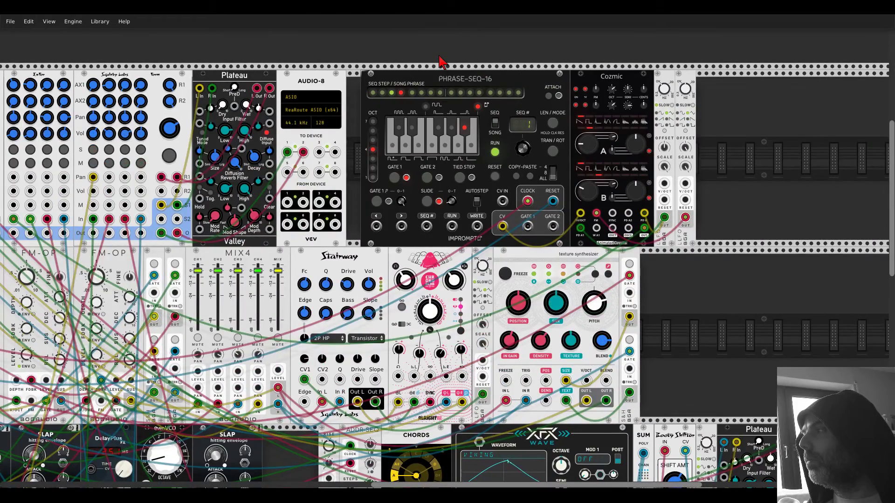
pyautogui.hscroll(-3, 604, 48)
pyautogui.moveTo(601, 42); pyautogui.dragTo(479, 44)
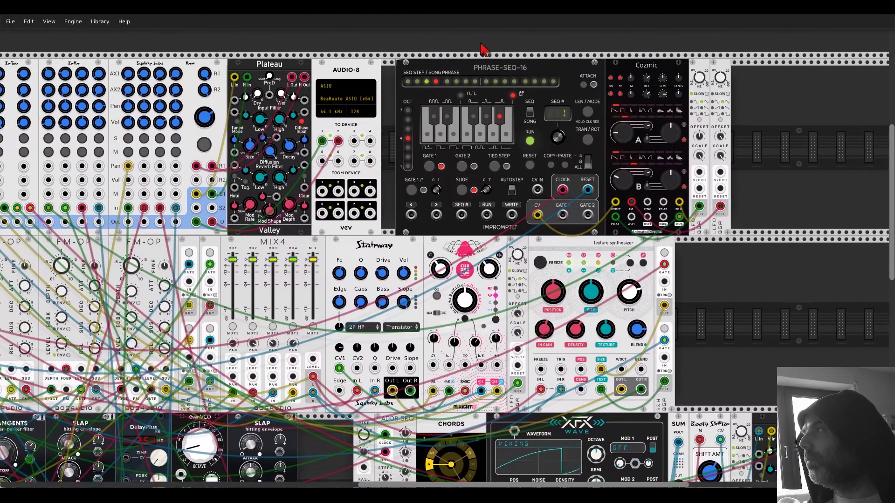
pyautogui.scroll(1, 670, 71)
pyautogui.scroll(3, 673, 76)
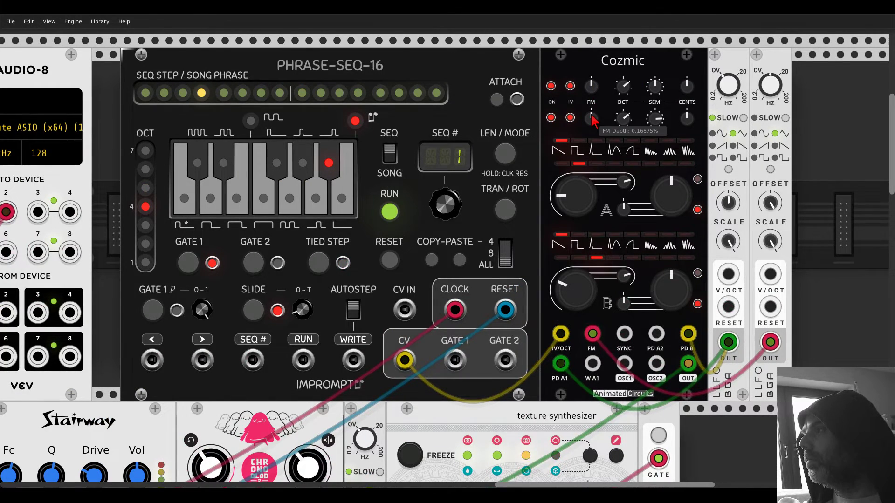
# Replace the outermost ExTwo mixer expander, nearest Clocked, with another four-channel ExFor expander.
pyautogui.scroll(-4, 591, 119)
pyautogui.hscroll(-3, 583, 58)
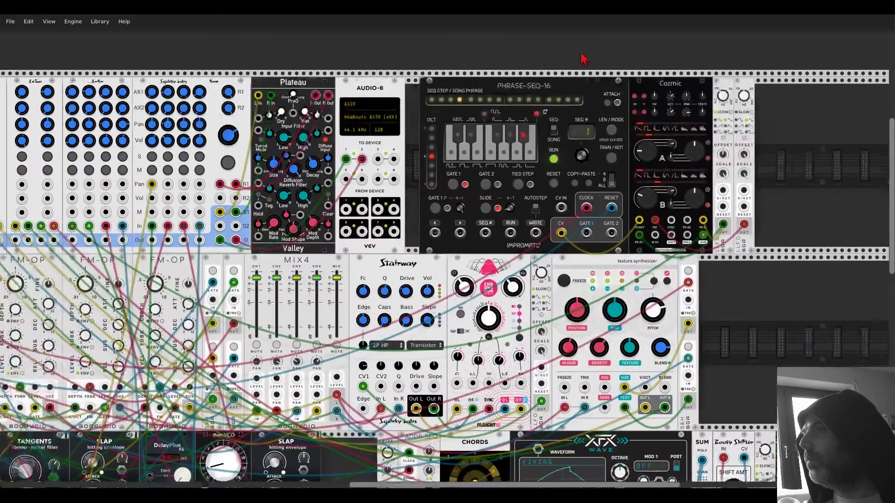
pyautogui.scroll(-2, 517, 53)
pyautogui.hscroll(-2, 215, 43)
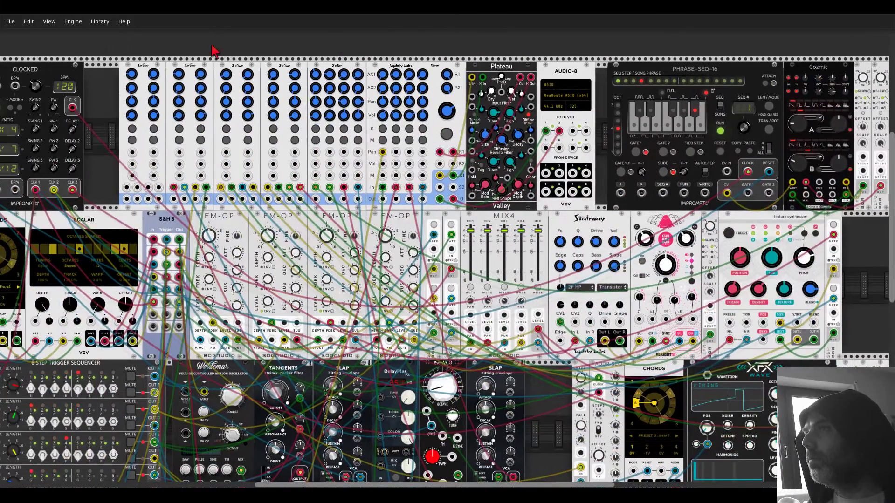
pyautogui.rightClick(146, 74)
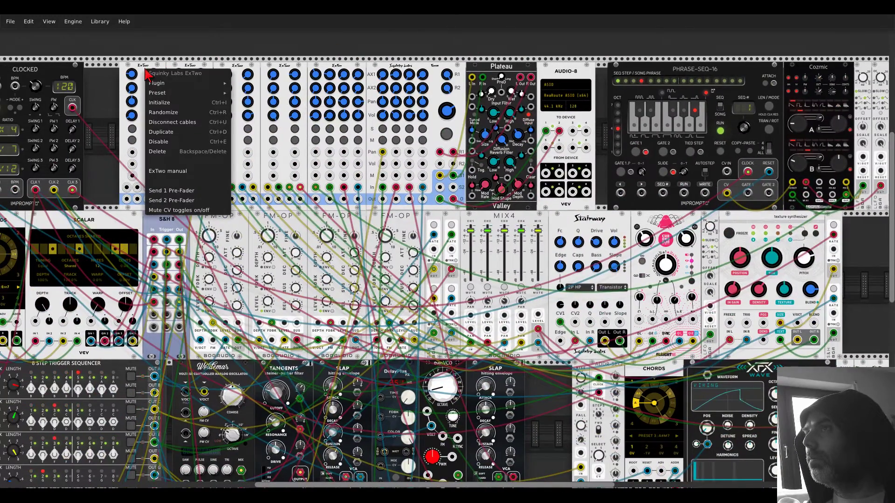
pyautogui.click(157, 151)
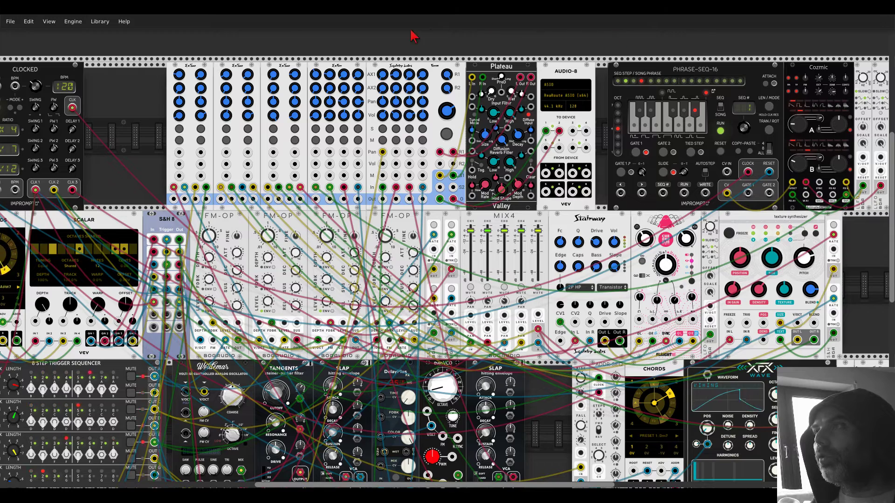
pyautogui.moveTo(347, 66); pyautogui.dragTo(142, 58)
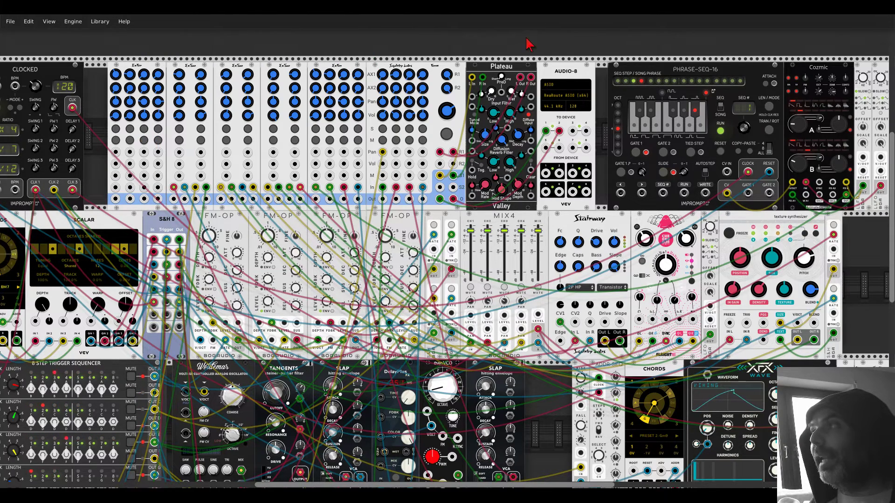
# Add a RE-FOLD module beside the two LLFOs and patch Cozmic's output into its input.
pyautogui.hscroll(6, 575, 44)
pyautogui.rightClick(625, 114)
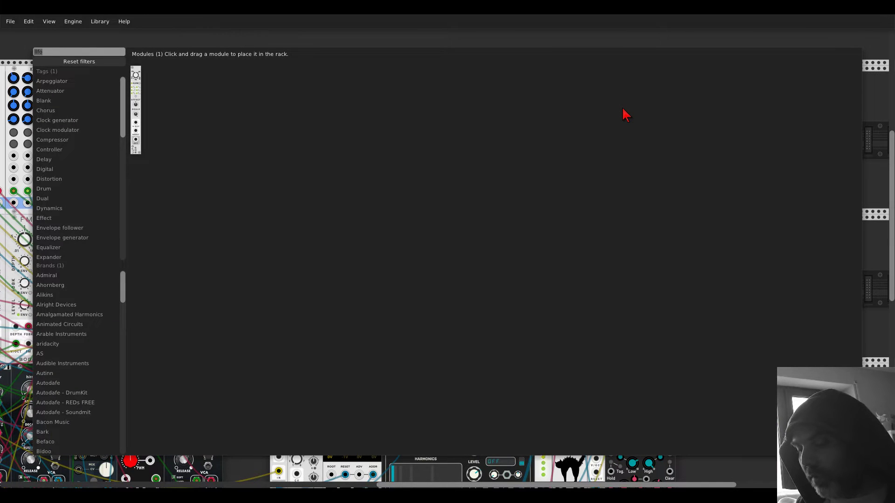
pyautogui.write('rep')
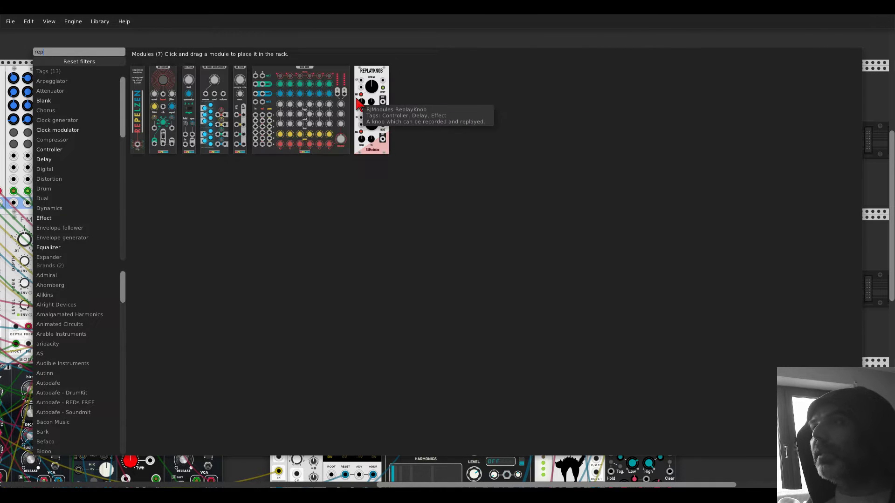
pyautogui.moveTo(189, 94); pyautogui.dragTo(606, 154)
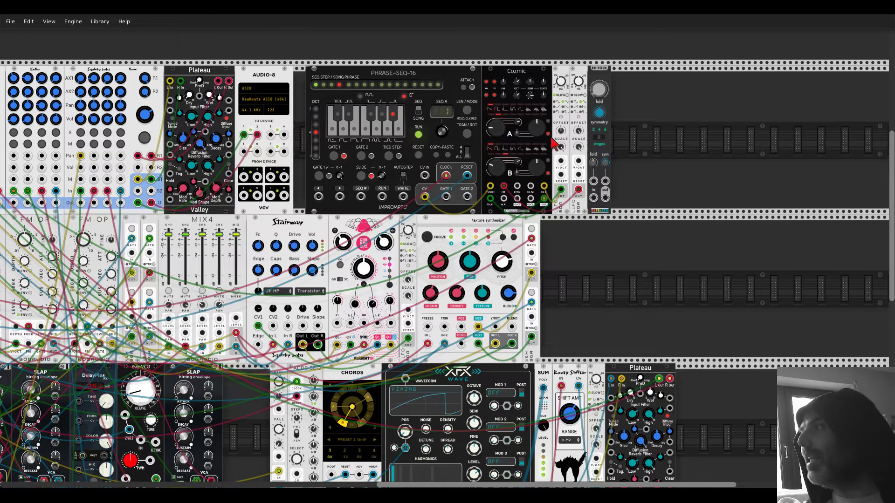
pyautogui.scroll(2, 619, 159)
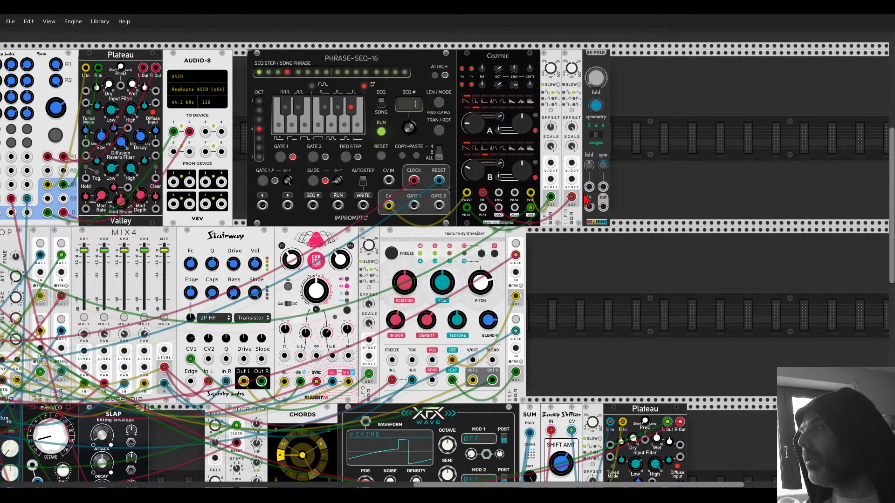
pyautogui.moveTo(589, 205); pyautogui.dragTo(531, 231)
pyautogui.scroll(1, 552, 208)
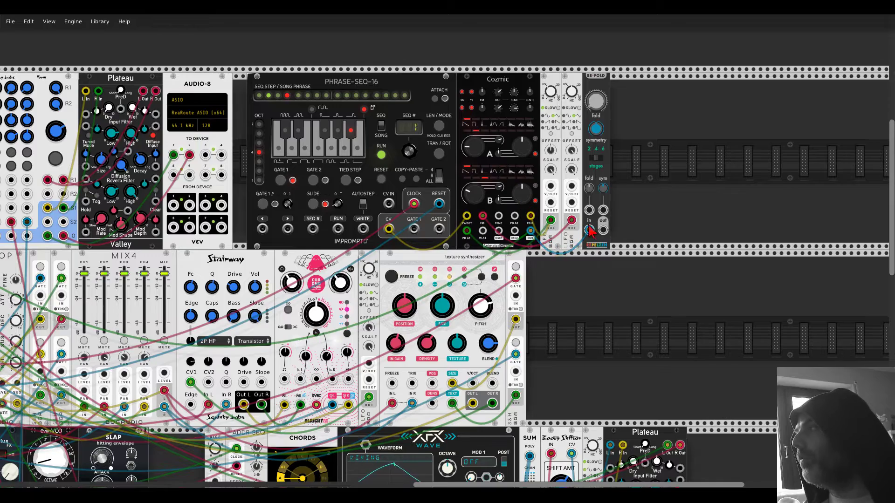
# Patch RE-FOLD's output into channel 4 of the ExFor nearest Clocked, solo that channel and set its level to about 0.19.
pyautogui.moveTo(603, 230); pyautogui.dragTo(183, 222)
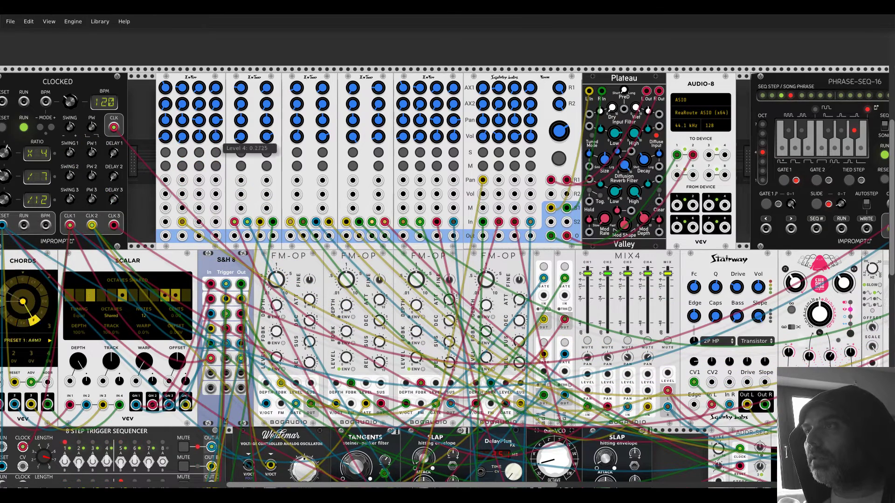
pyautogui.moveTo(182, 222); pyautogui.dragTo(216, 221)
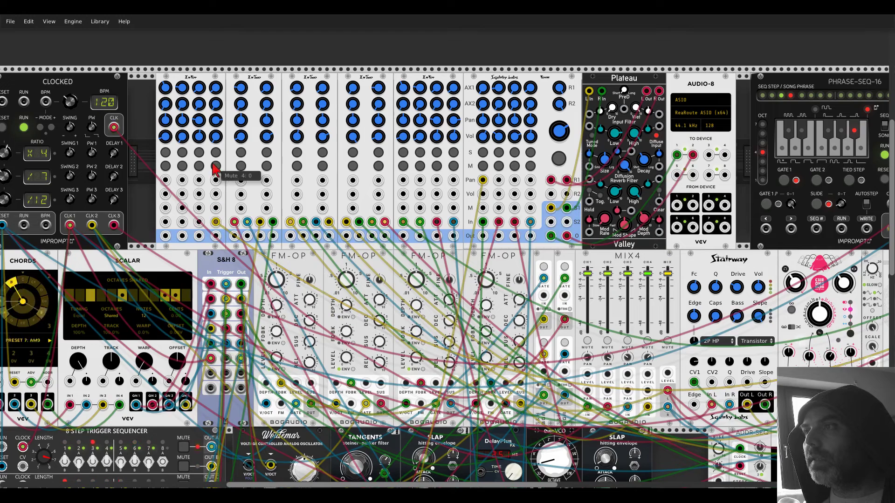
pyautogui.moveTo(215, 152); pyautogui.dragTo(216, 149)
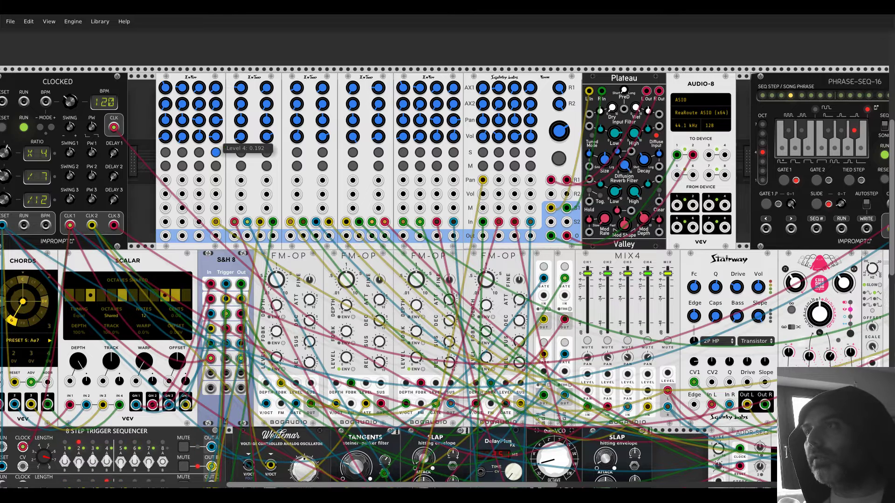
pyautogui.moveTo(216, 148); pyautogui.dragTo(256, 135)
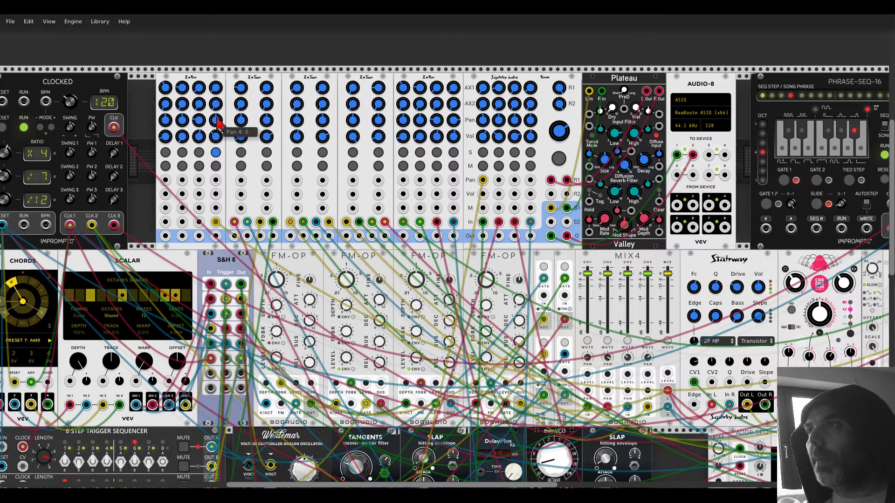
# Adjust RE-FOLD's folding amount to about 1.7.
pyautogui.hscroll(10, 489, 114)
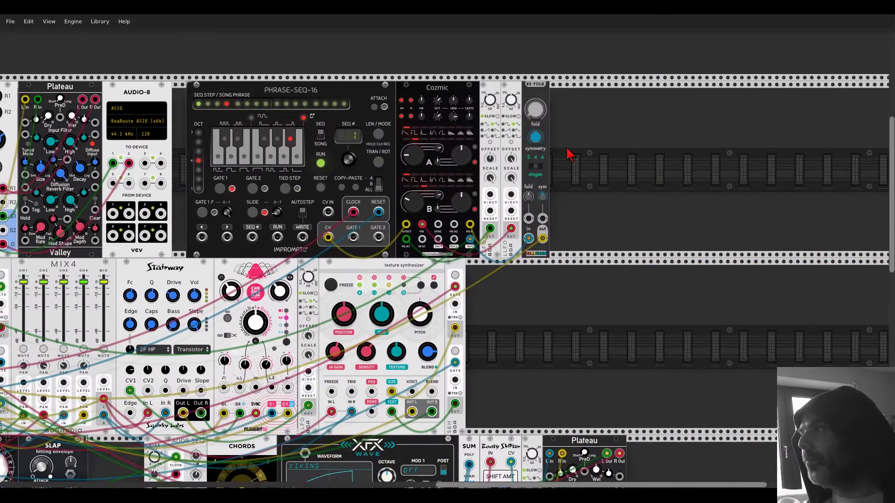
pyautogui.scroll(3, 569, 152)
pyautogui.moveTo(523, 93); pyautogui.dragTo(531, 115)
pyautogui.moveTo(525, 99)
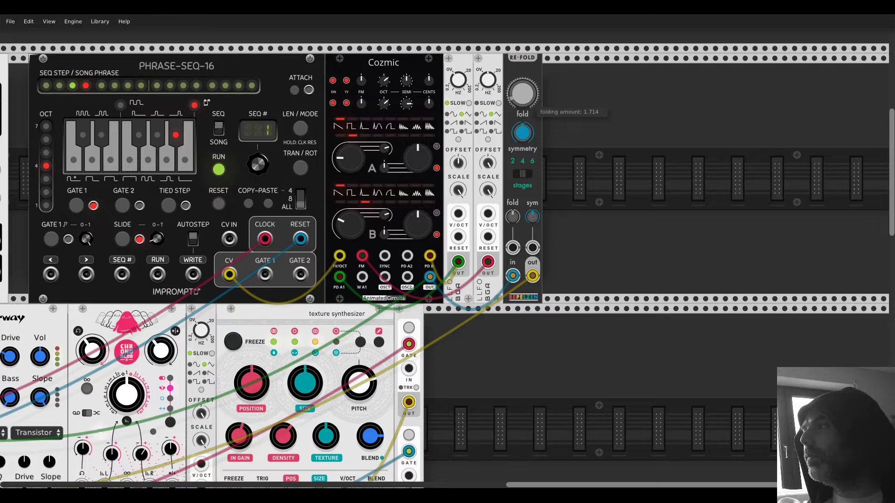
pyautogui.moveTo(523, 93); pyautogui.dragTo(522, 95)
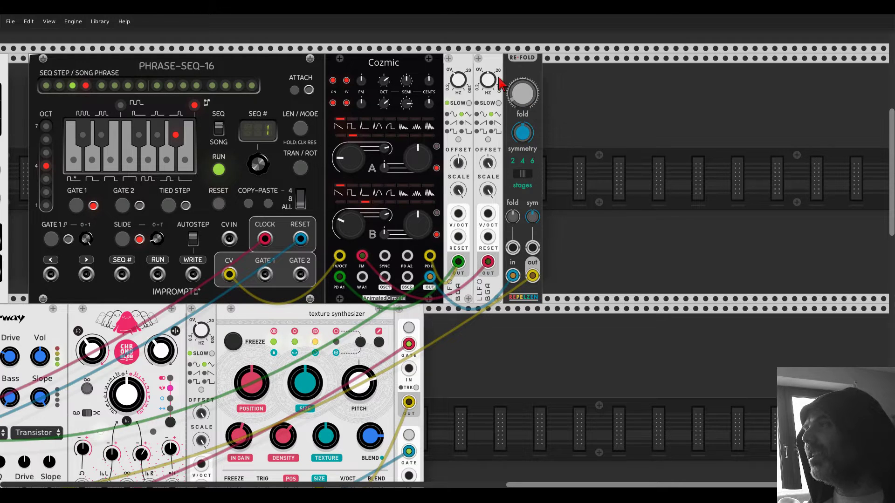
# Duplicate an LLFO beside RE-FOLD, patch its output to the fold modulation input and set the folding amount modulation to 0.18.
pyautogui.hotkey('ctrl', 'd')
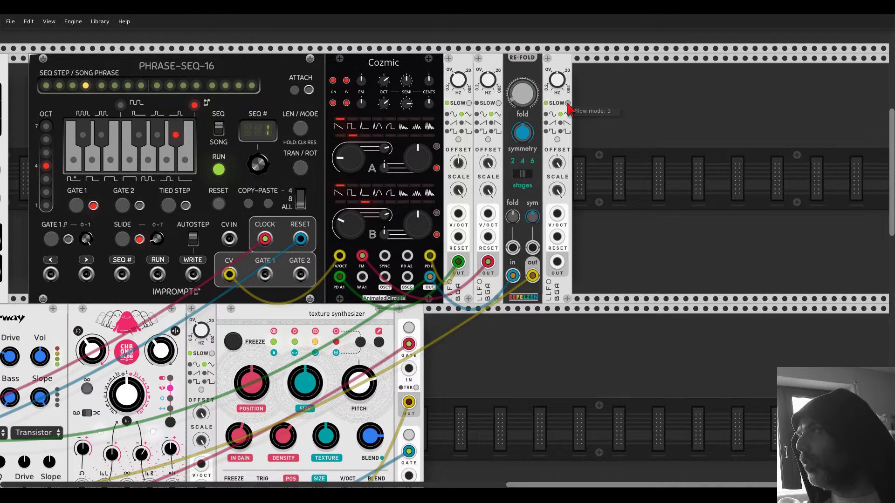
pyautogui.moveTo(557, 80); pyautogui.dragTo(557, 80)
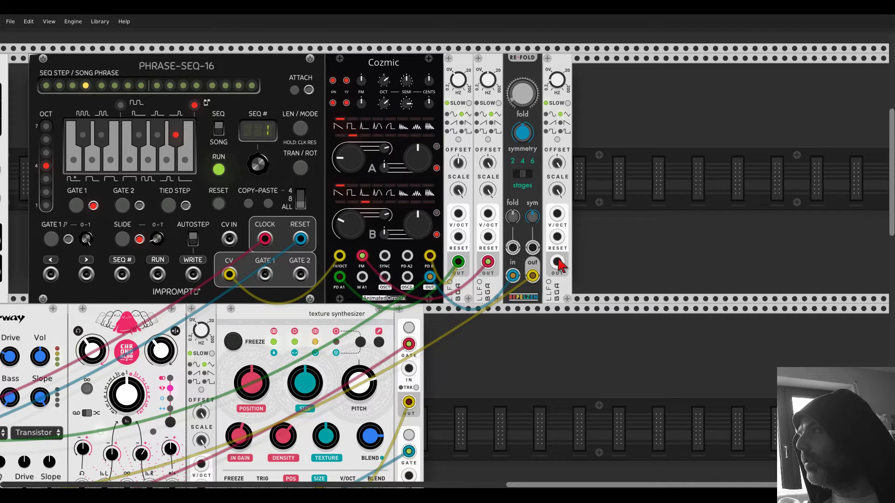
pyautogui.moveTo(556, 261); pyautogui.dragTo(513, 247)
pyautogui.moveTo(522, 93); pyautogui.dragTo(522, 97)
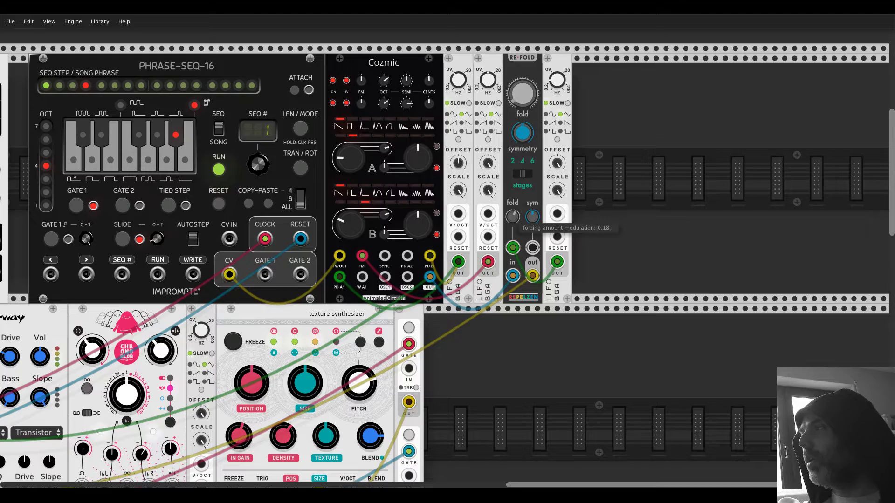
# Turn off solo on channel 4 of the ExFor nearest Clocked and fine-tune its level to 0.1935.
pyautogui.scroll(-5, 332, 122)
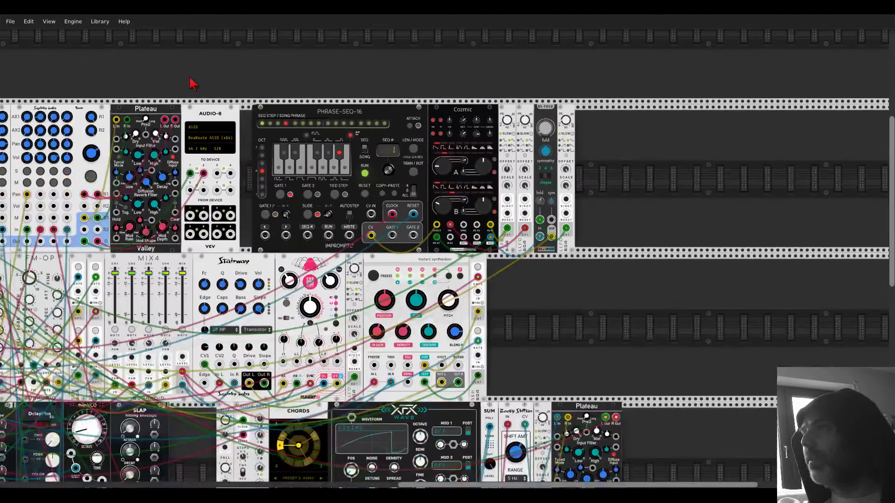
pyautogui.hscroll(-5, 624, 80)
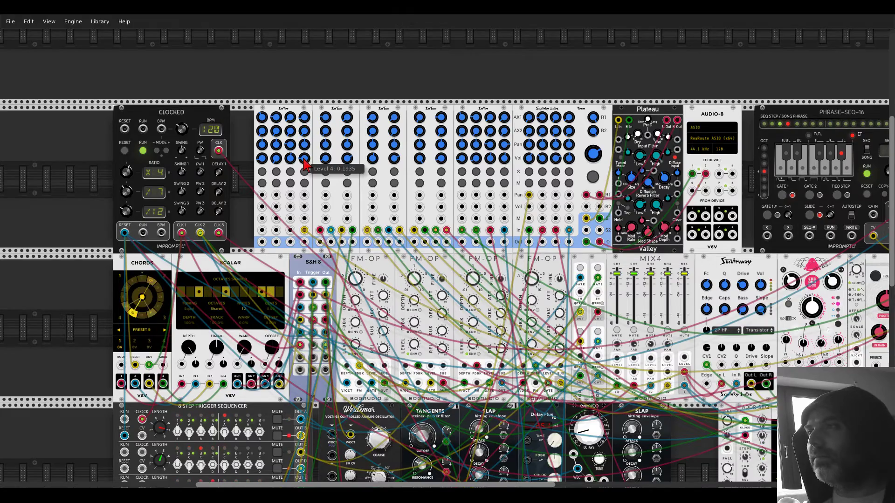
pyautogui.scroll(-3, 335, 102)
pyautogui.moveTo(575, 93); pyautogui.dragTo(527, 83)
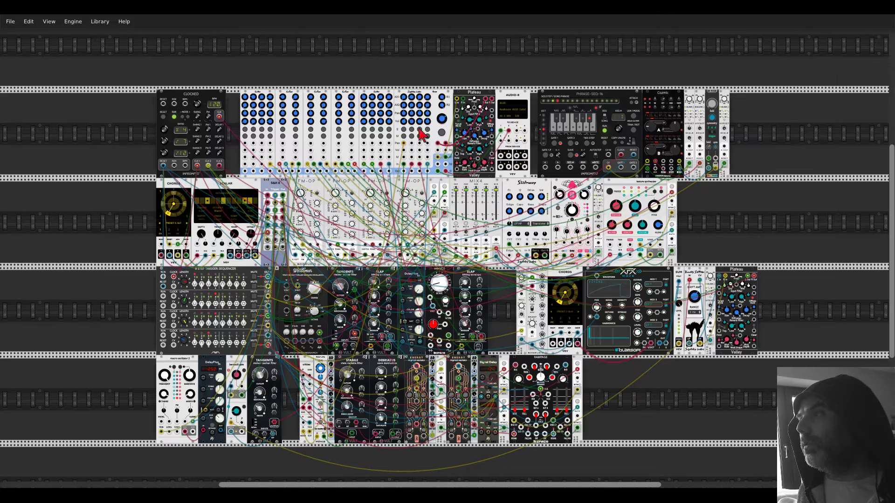
# Solo the main mixer's fourth channel and mute every connected channel on the five mixer expanders.
pyautogui.scroll(5, 408, 118)
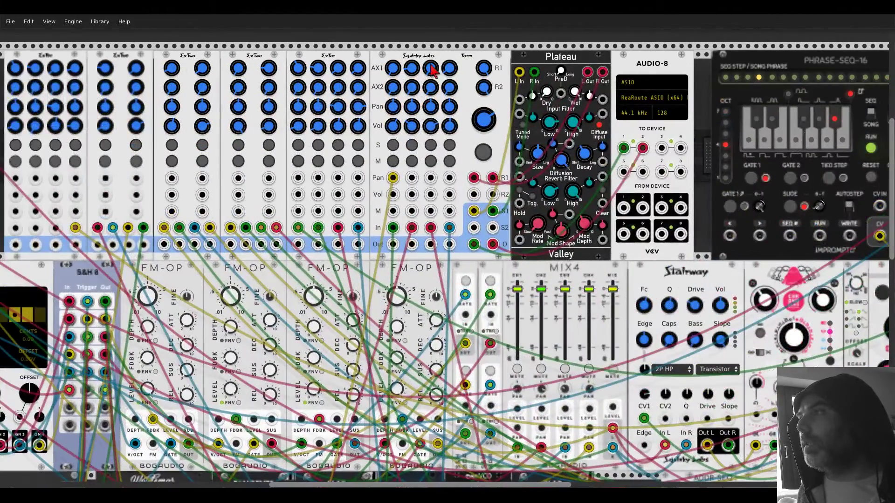
pyautogui.scroll(2, 431, 55)
pyautogui.click(451, 151)
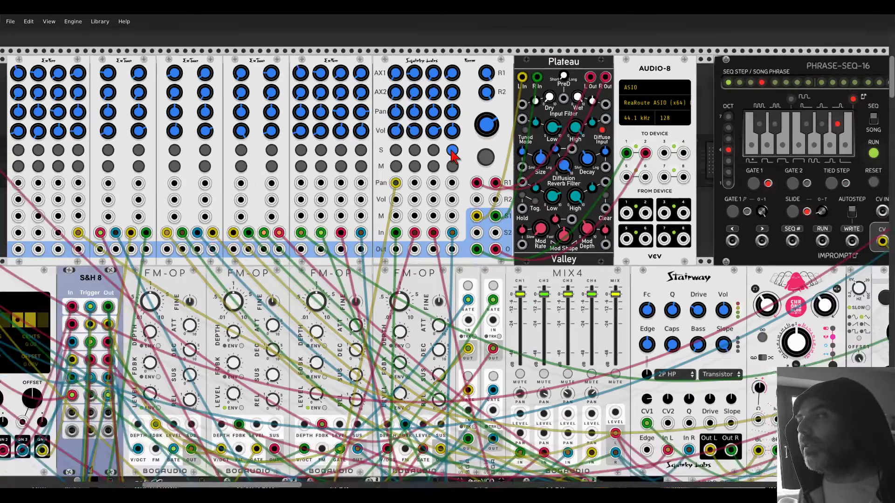
pyautogui.scroll(-2, 452, 156)
pyautogui.click(122, 163)
pyautogui.click(147, 162)
pyautogui.click(172, 162)
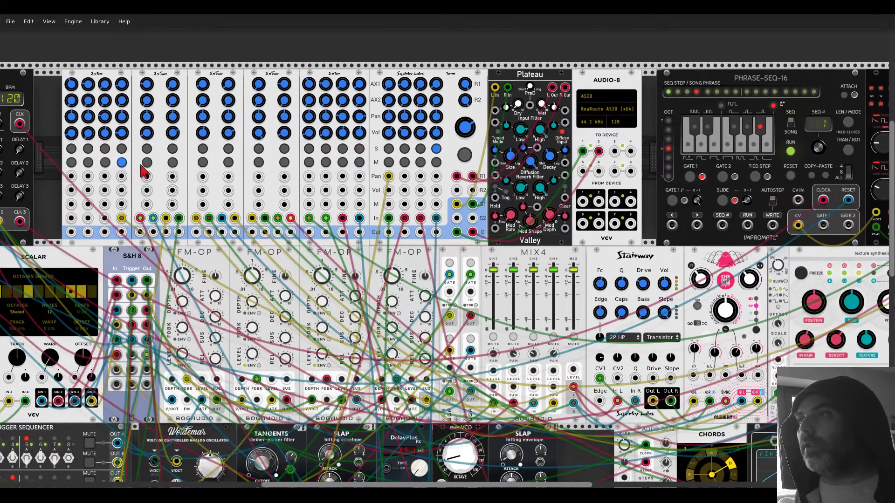
pyautogui.click(202, 162)
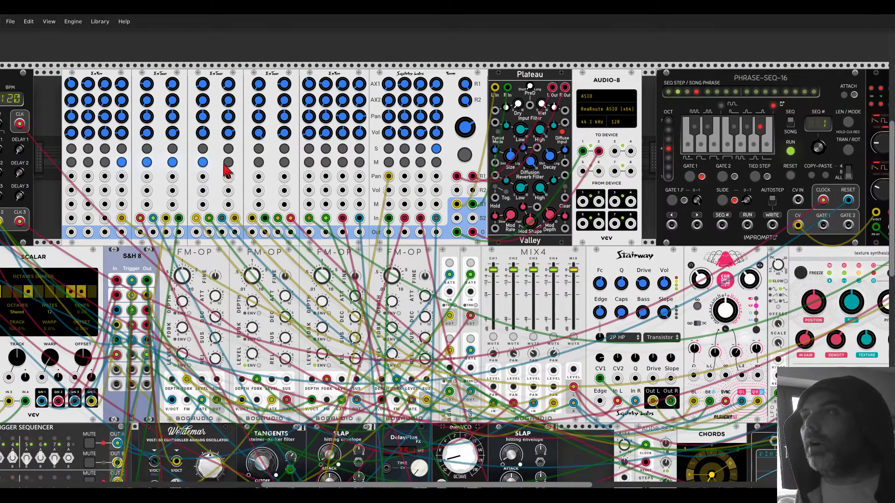
pyautogui.click(228, 162)
pyautogui.click(259, 162)
pyautogui.click(285, 162)
pyautogui.click(309, 163)
pyautogui.click(325, 162)
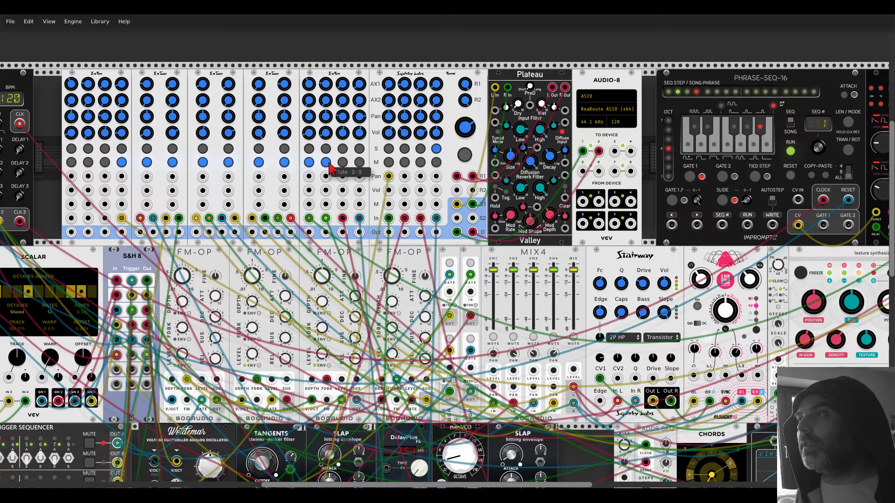
pyautogui.click(343, 162)
pyautogui.click(360, 162)
# Mute the main mixer's first three channels and turn off the solo on its fourth channel.
pyautogui.click(389, 162)
pyautogui.click(405, 162)
pyautogui.click(420, 164)
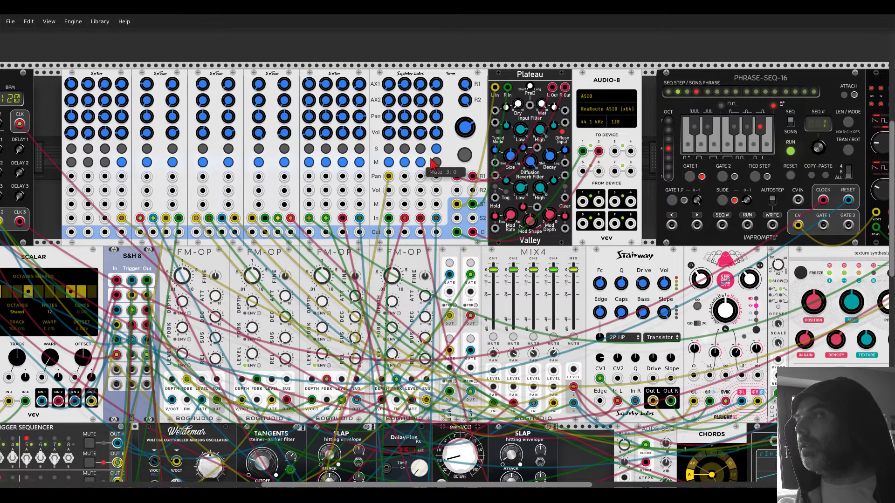
pyautogui.scroll(1, 431, 167)
pyautogui.scroll(1, 431, 170)
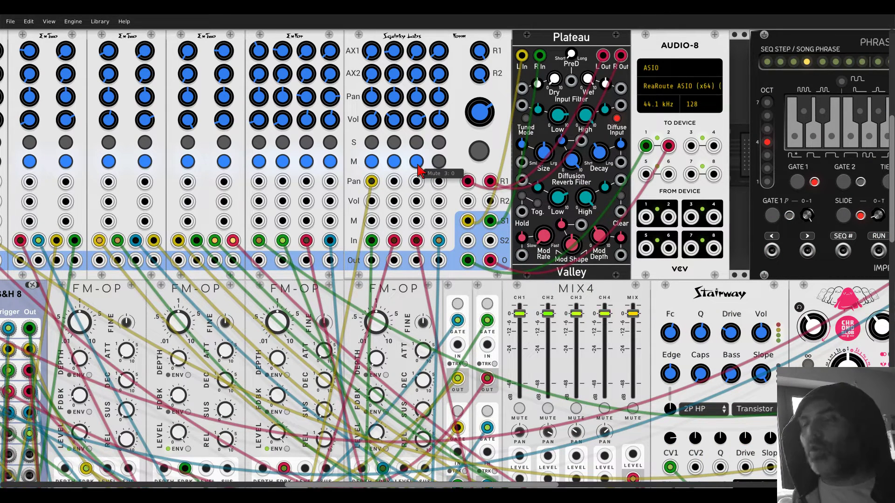
# Bring the main mixer's voices back in by unmuting channels 3, 2 and 1, one at a time.
pyautogui.click(417, 166)
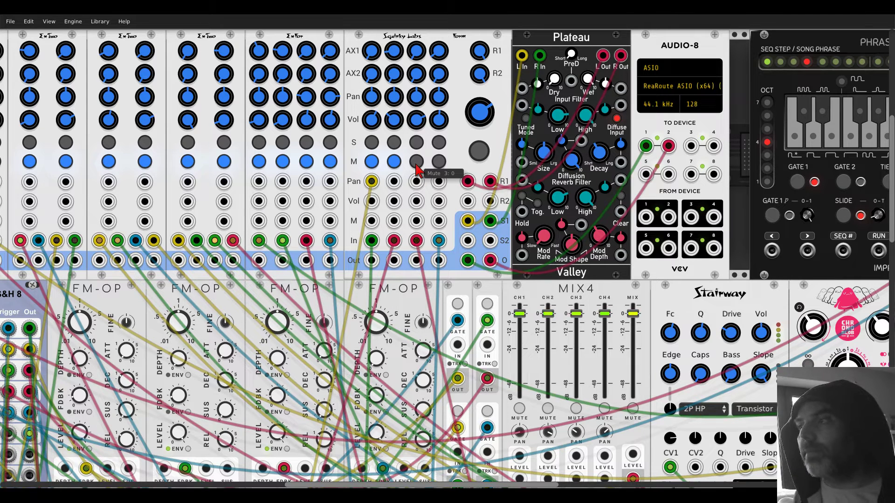
pyautogui.click(397, 163)
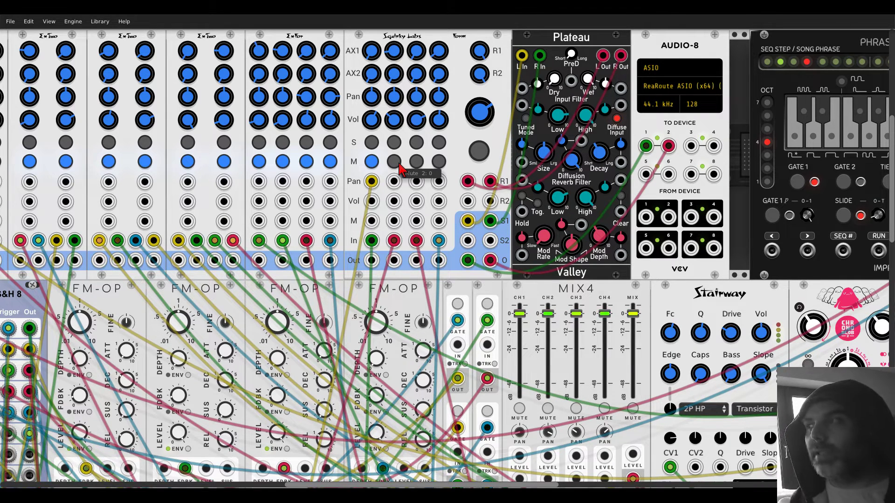
pyautogui.click(375, 164)
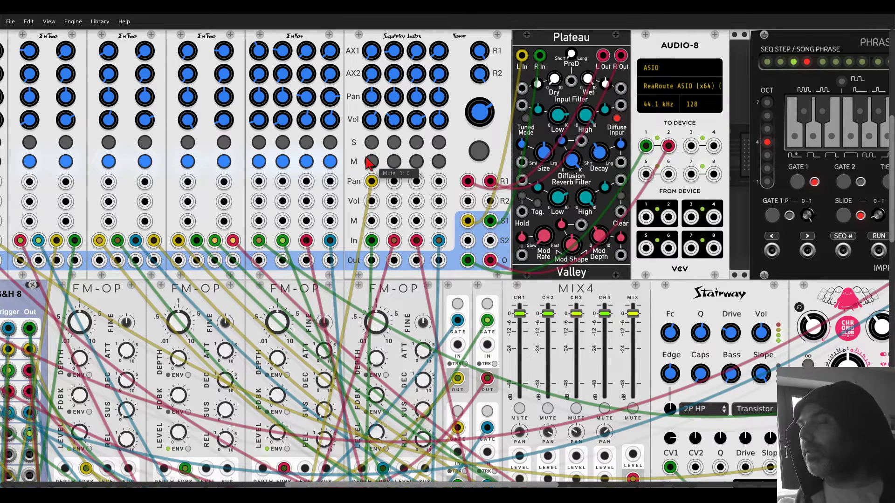
# Unmute the four channels of the ExFor beside the main mixer one after another, from channel 4 to channel 1.
pyautogui.click(334, 163)
pyautogui.hscroll(-3, 350, 160)
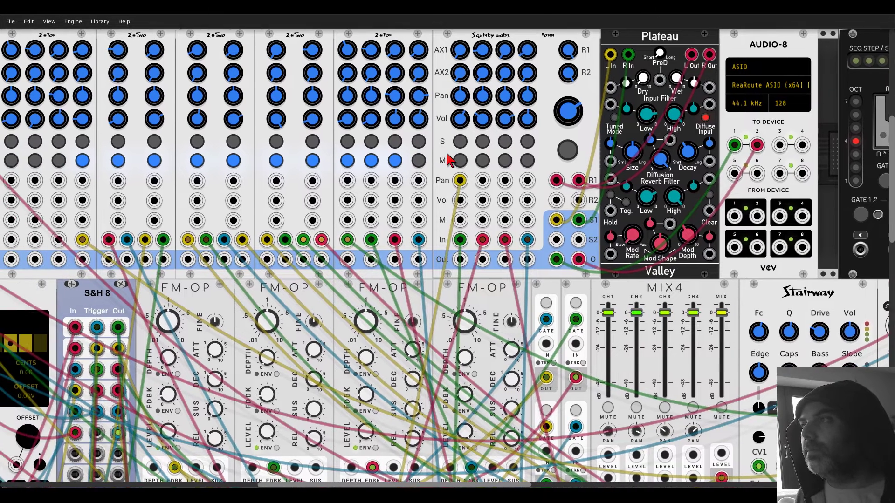
pyautogui.click(421, 160)
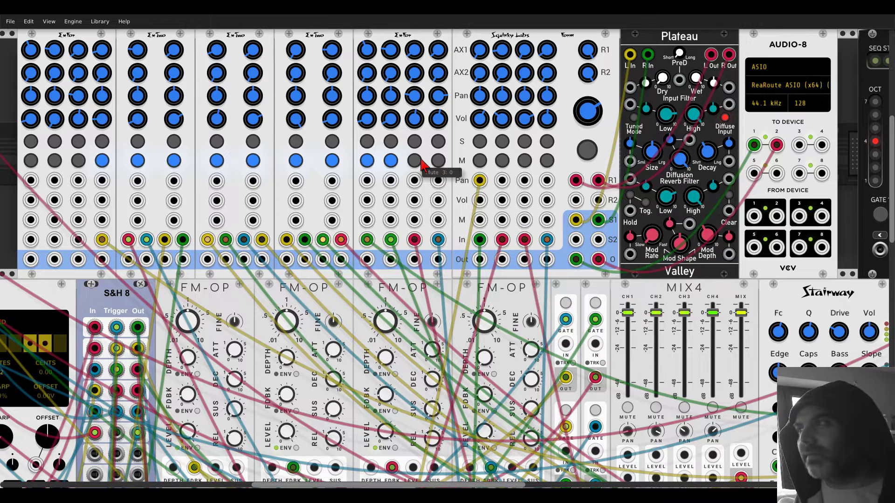
pyautogui.click(394, 160)
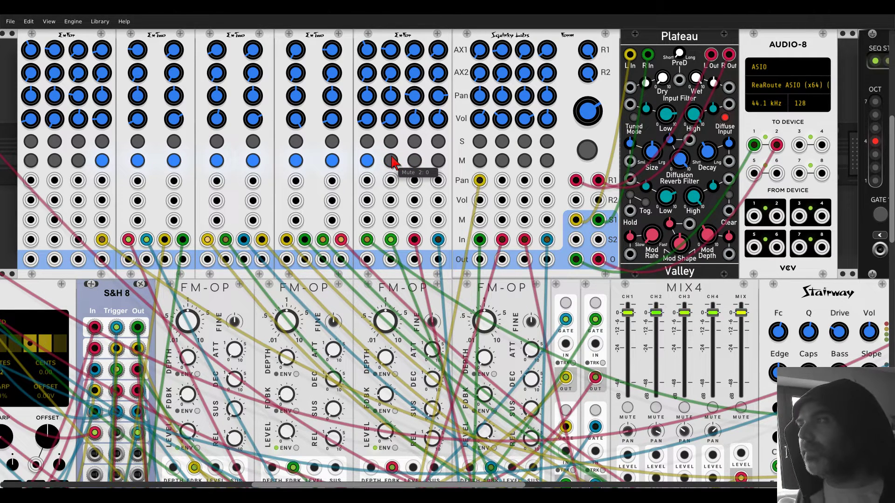
pyautogui.click(370, 163)
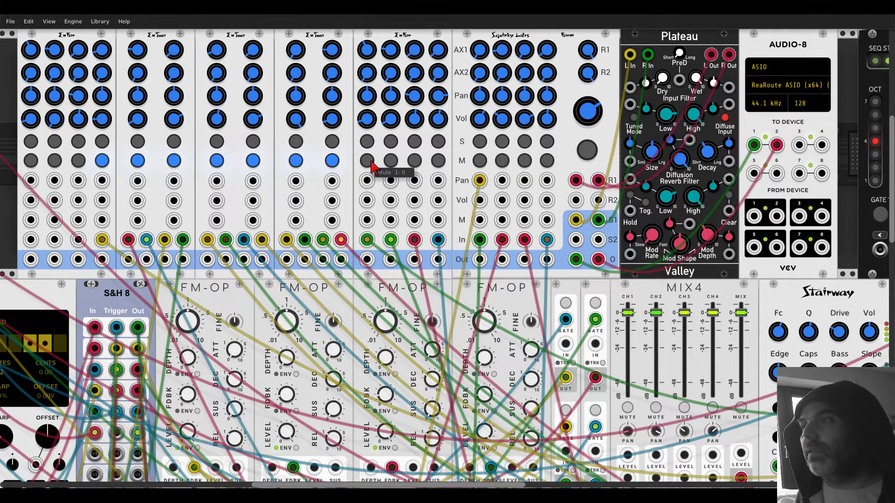
# Unmute both channels on each of the three ExTwo expanders one by one, working outward from the main mixer toward Clocked.
pyautogui.scroll(-1, 374, 169)
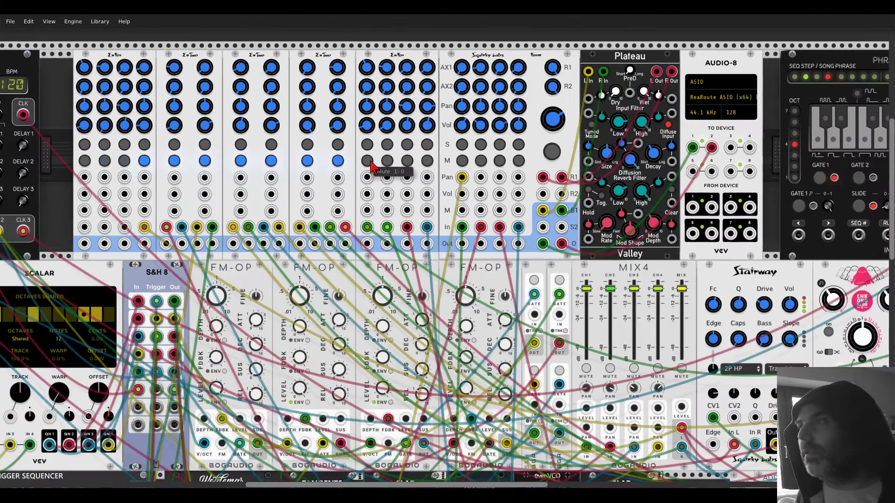
pyautogui.click(337, 162)
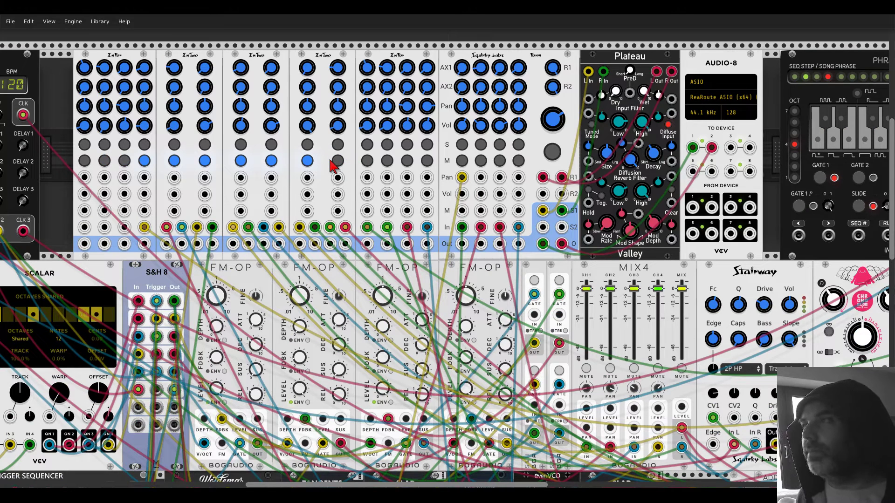
pyautogui.click(307, 161)
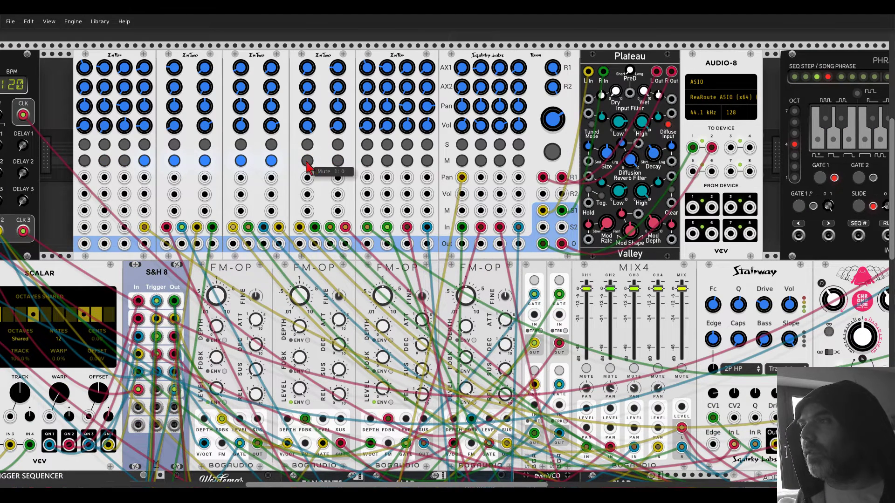
pyautogui.click(271, 161)
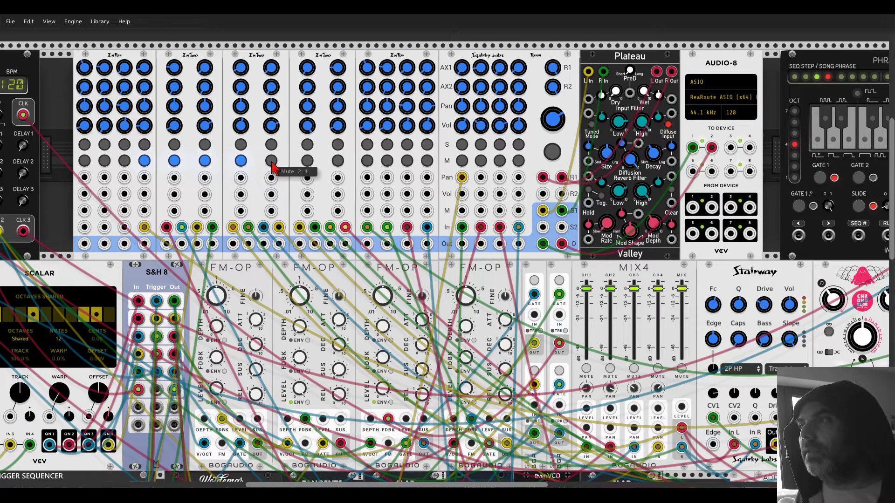
pyautogui.click(240, 162)
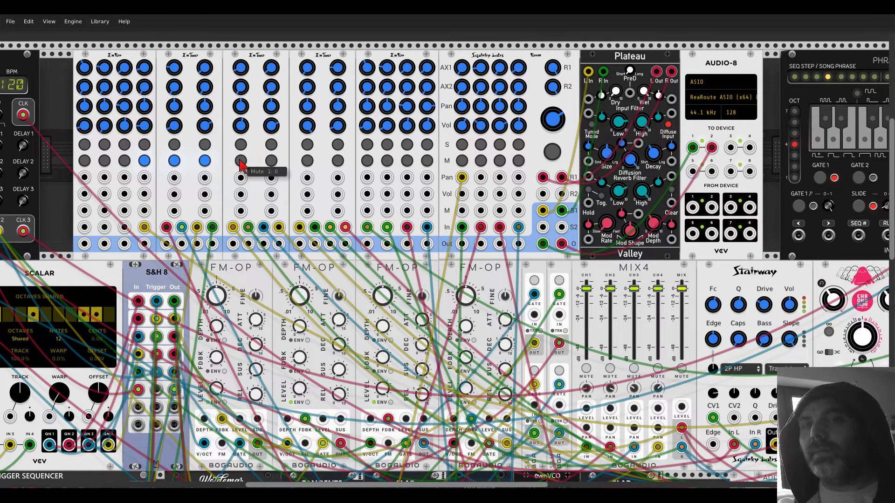
pyautogui.click(206, 163)
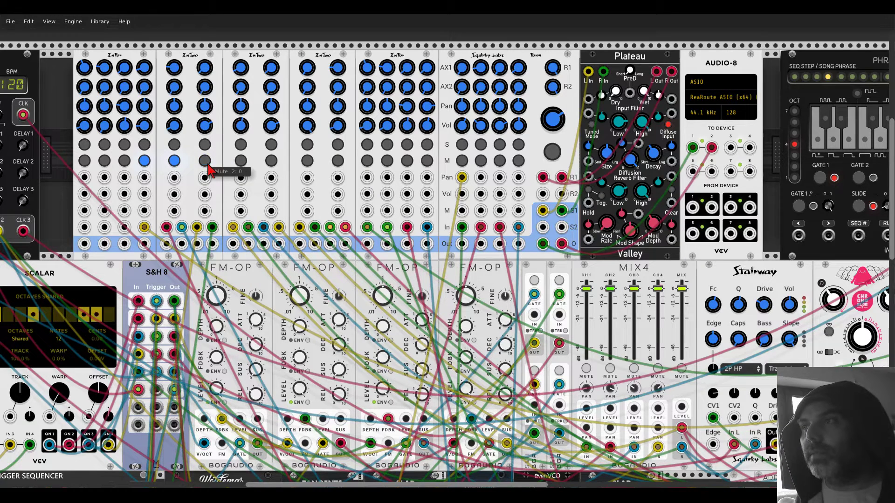
pyautogui.click(174, 161)
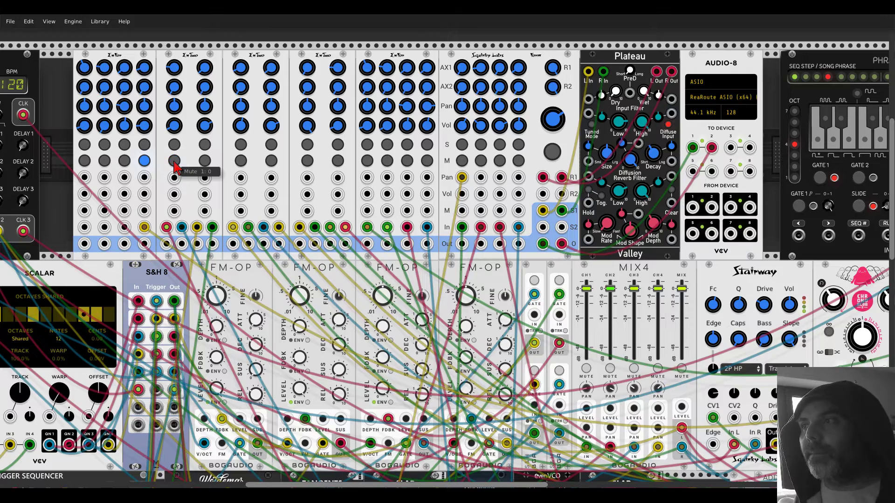
pyautogui.scroll(-3, 206, 176)
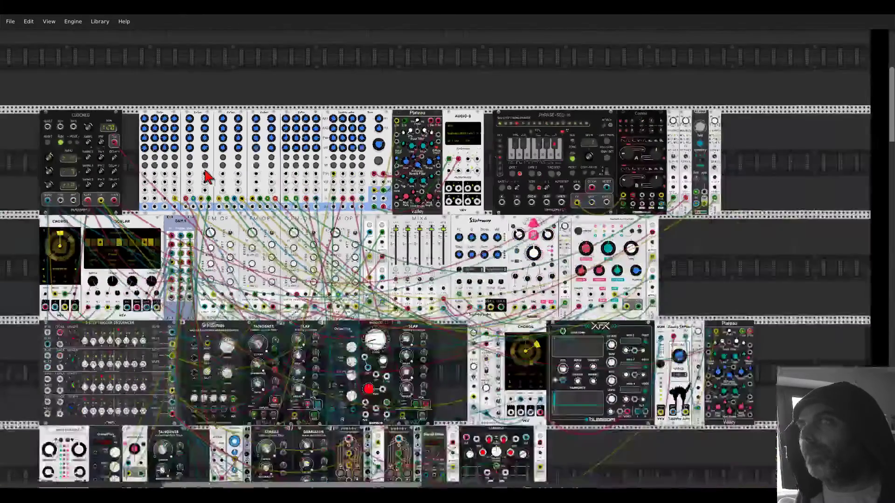
# Search the module library for knock and add the Vult Knock bass drum in the empty row above the mixers.
pyautogui.scroll(1, 394, 84)
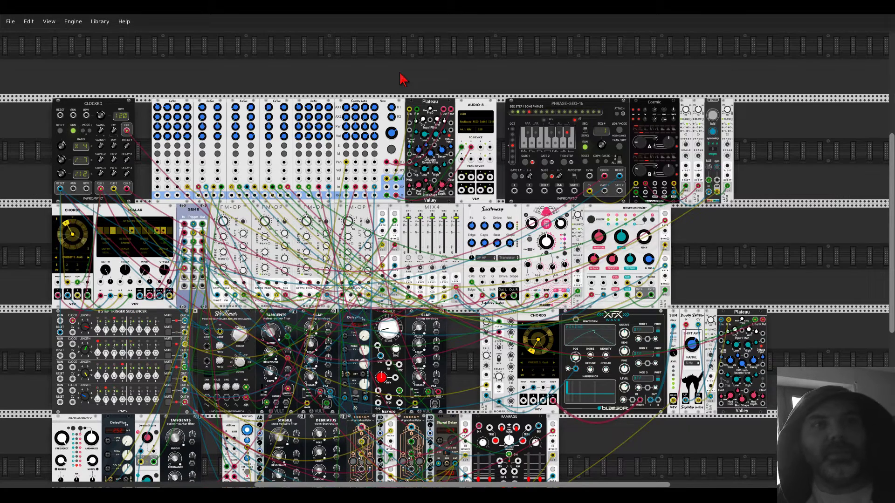
pyautogui.scroll(3, 402, 79)
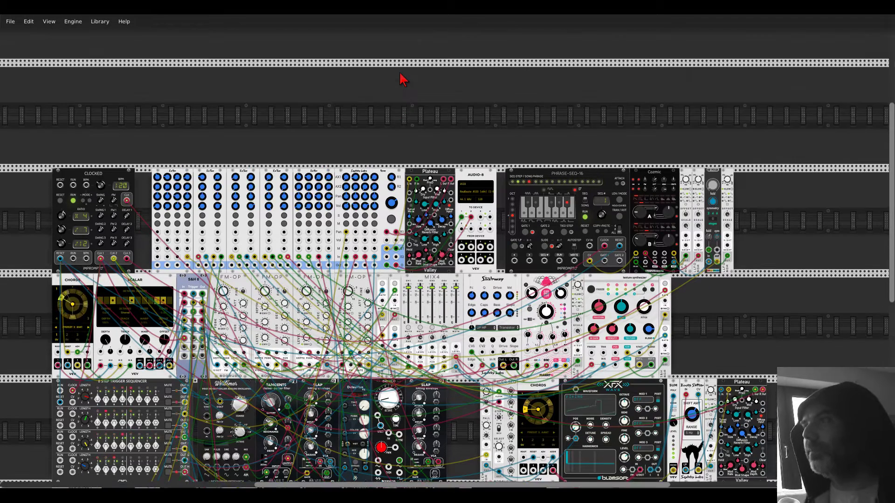
pyautogui.rightClick(401, 80)
pyautogui.write('knob')
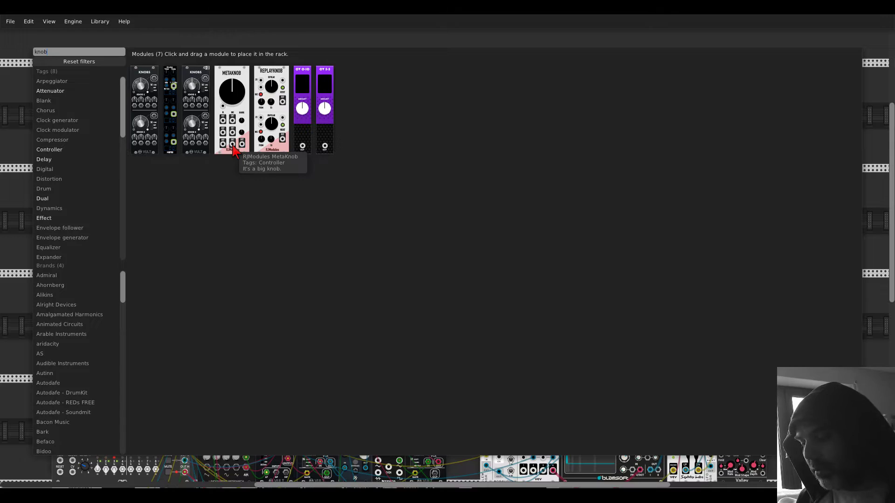
pyautogui.press('BackSpace')
pyautogui.write('ck')
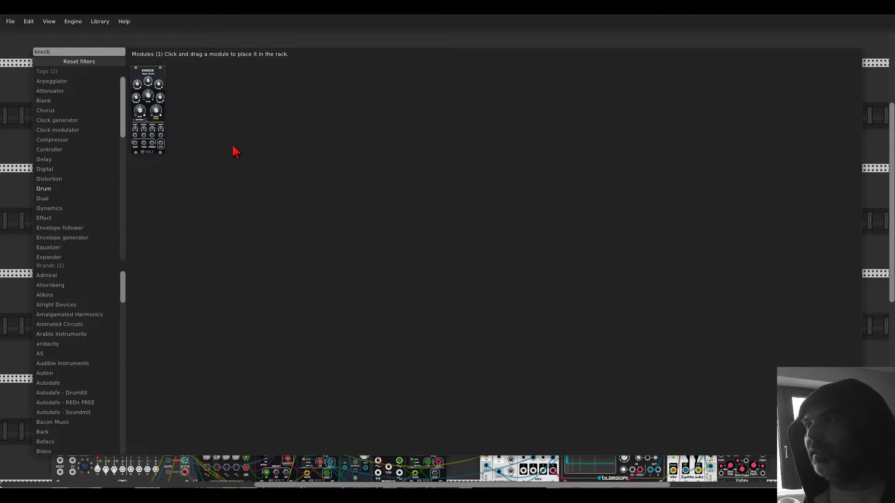
pyautogui.click(160, 80)
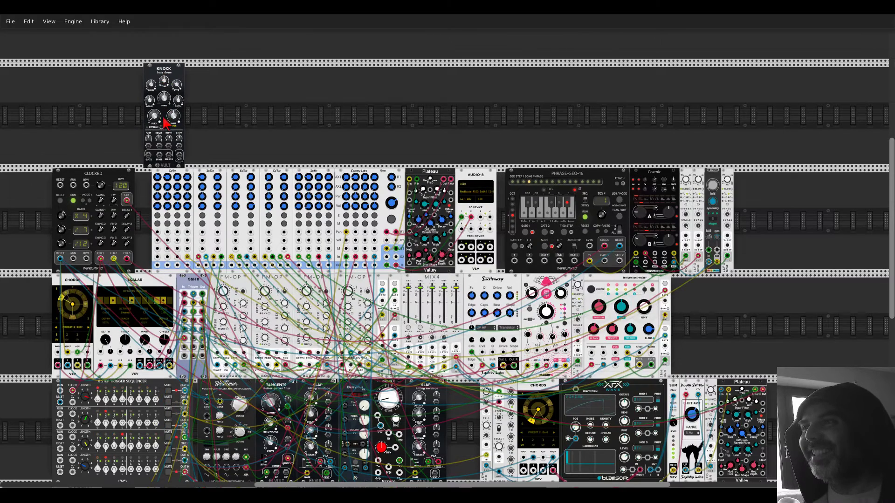
# With level 3 of the ExFor nearest Clocked at 0, patch Knock's output into that channel and Clocked's CLK output into Knock's gate.
pyautogui.scroll(2, 84, 156)
pyautogui.scroll(1, 136, 126)
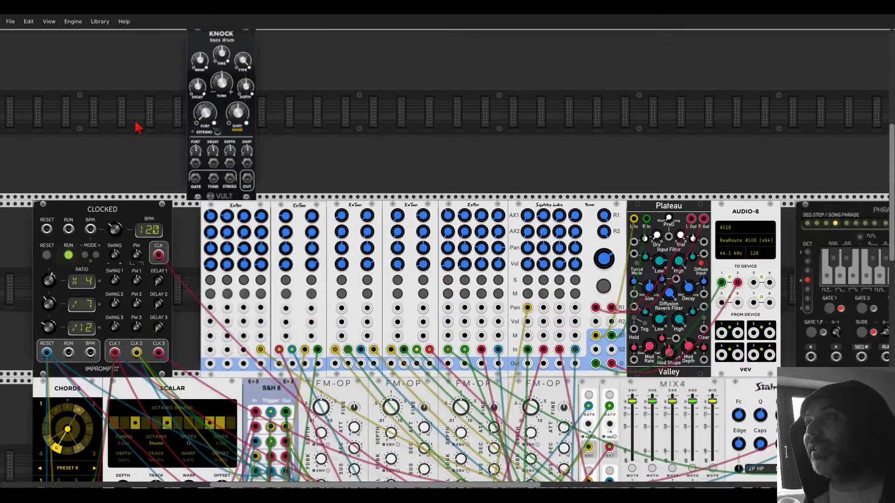
pyautogui.moveTo(243, 271); pyautogui.dragTo(242, 303)
pyautogui.moveTo(243, 232); pyautogui.dragTo(242, 261)
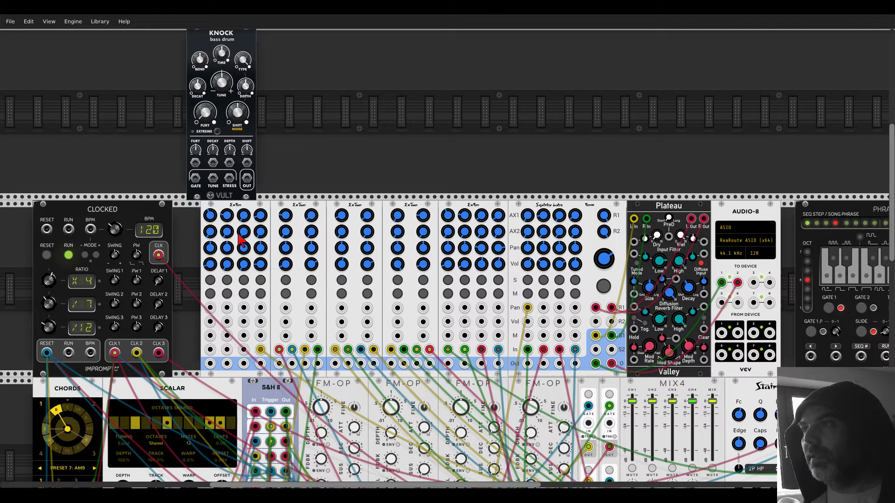
pyautogui.moveTo(247, 184); pyautogui.dragTo(243, 350)
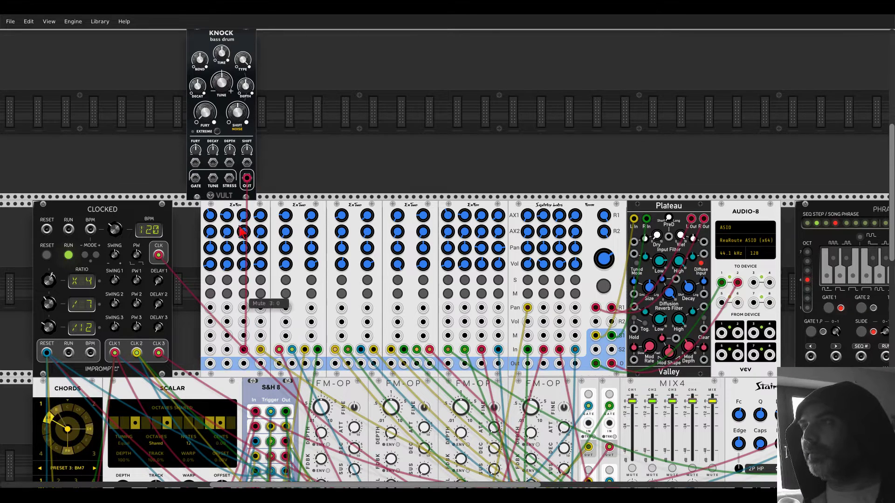
pyautogui.moveTo(197, 85); pyautogui.dragTo(246, 96)
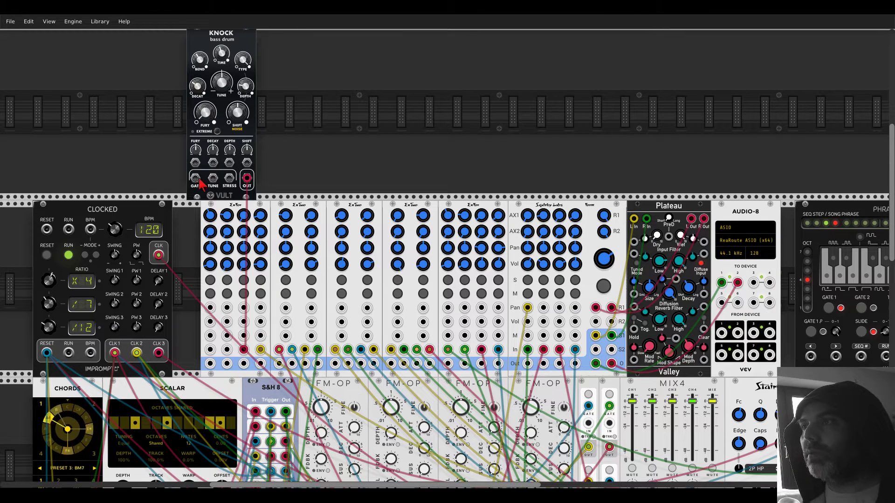
pyautogui.moveTo(199, 182); pyautogui.dragTo(158, 254)
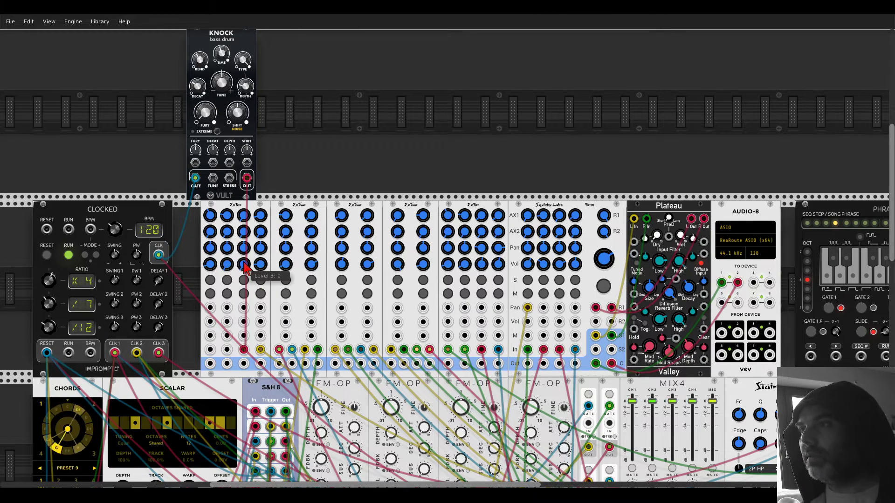
# Bring in the kick by setting level 3 of the ExFor nearest Clocked to about 0.80.
pyautogui.moveTo(244, 268); pyautogui.dragTo(244, 253)
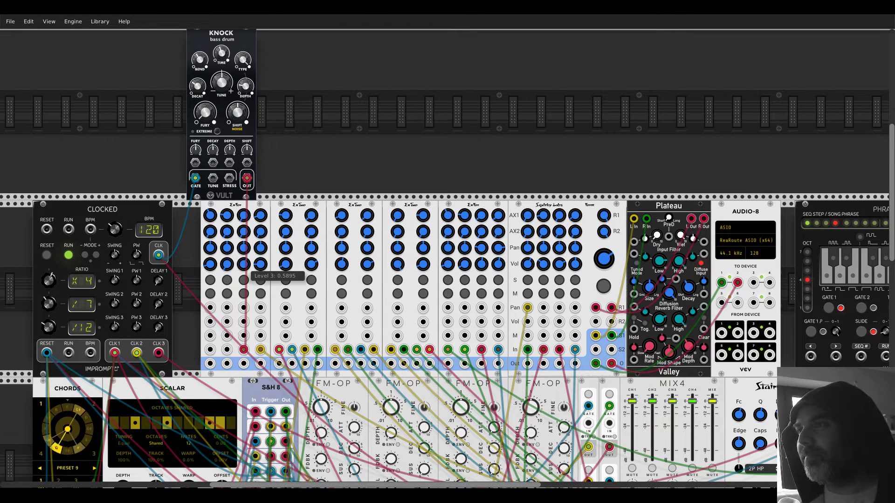
pyautogui.moveTo(244, 229); pyautogui.dragTo(244, 226)
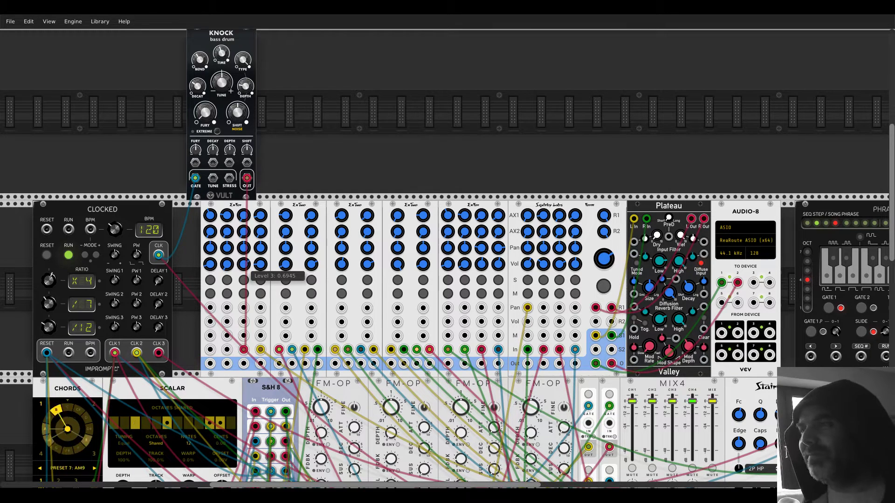
pyautogui.moveTo(243, 264); pyautogui.dragTo(243, 288)
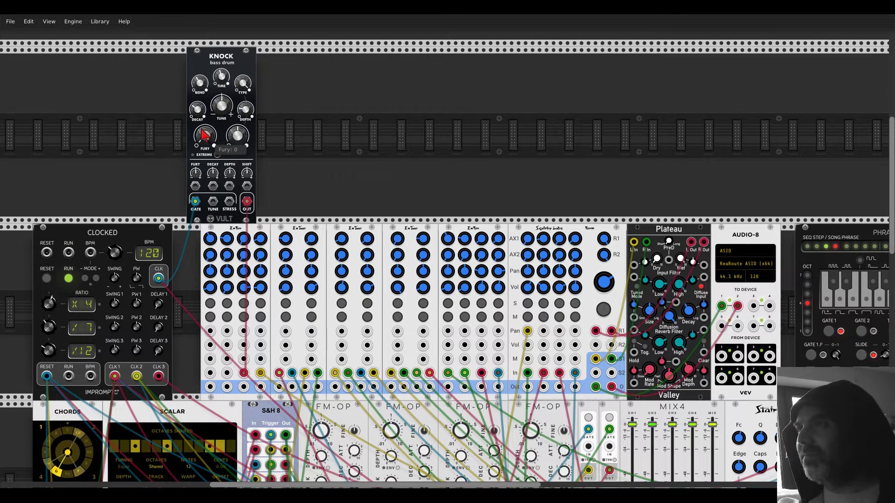
pyautogui.moveTo(197, 109); pyautogui.dragTo(245, 106)
pyautogui.moveTo(240, 289)
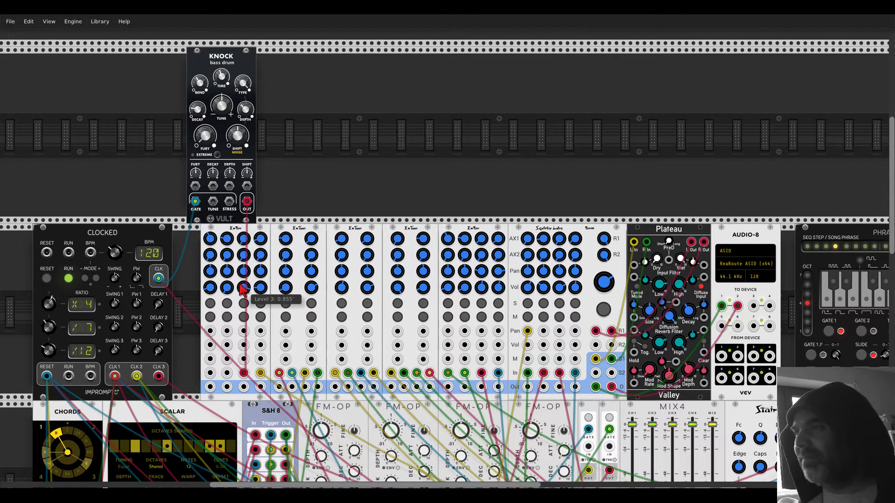
pyautogui.scroll(-2, 240, 289)
pyautogui.scroll(-3, 391, 175)
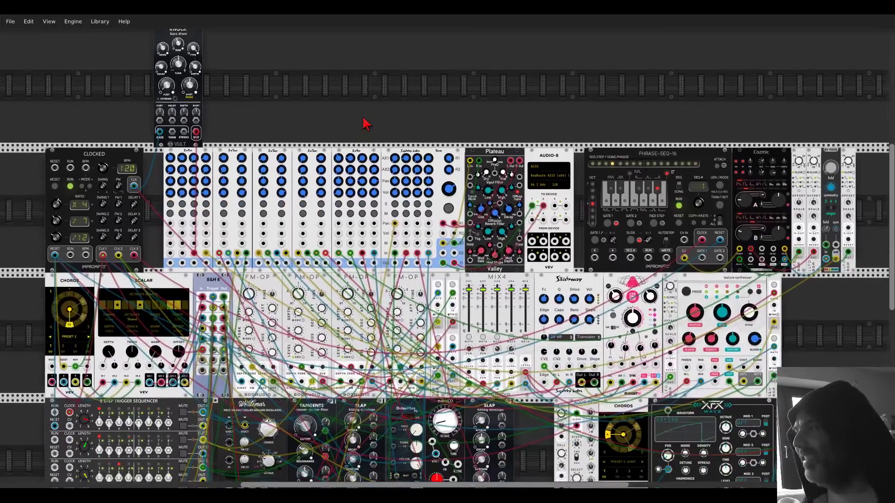
pyautogui.scroll(-2, 364, 122)
pyautogui.scroll(-1, 363, 122)
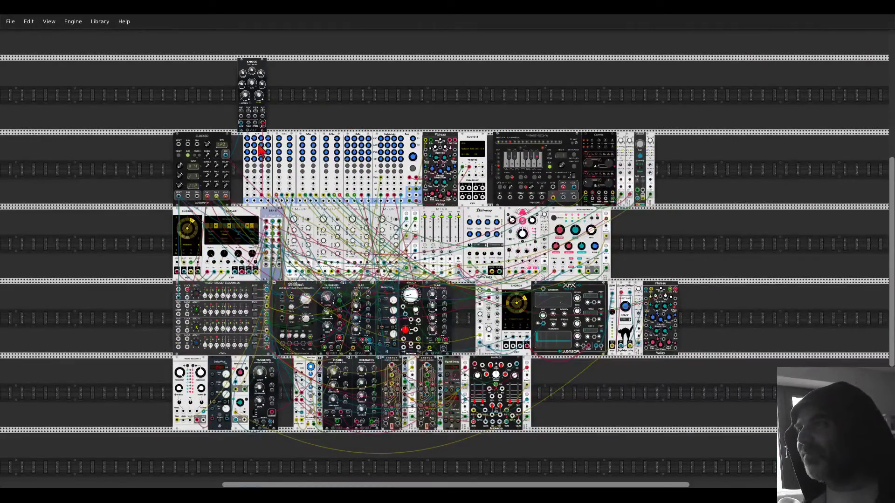
pyautogui.moveTo(262, 162)
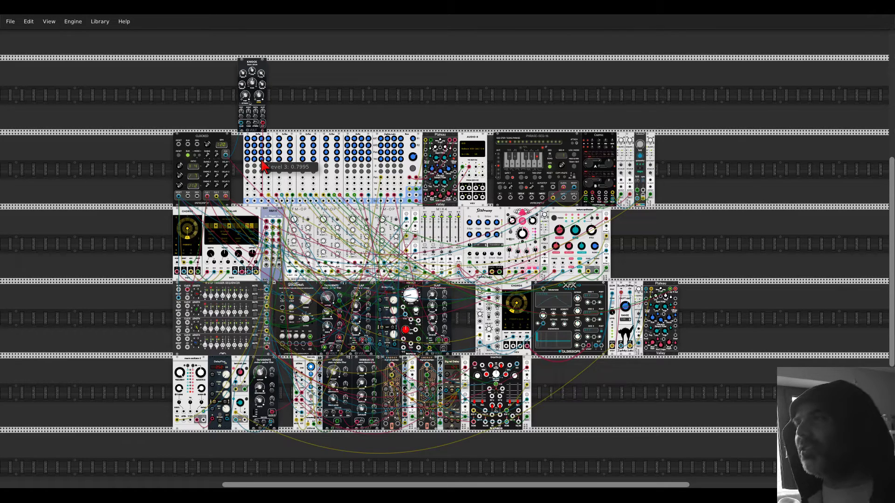
# Make room beside Clocked and move the Knock module into the row between Clocked and the mixer expanders.
pyautogui.moveTo(251, 138); pyautogui.dragTo(280, 141)
pyautogui.moveTo(260, 72); pyautogui.dragTo(255, 147)
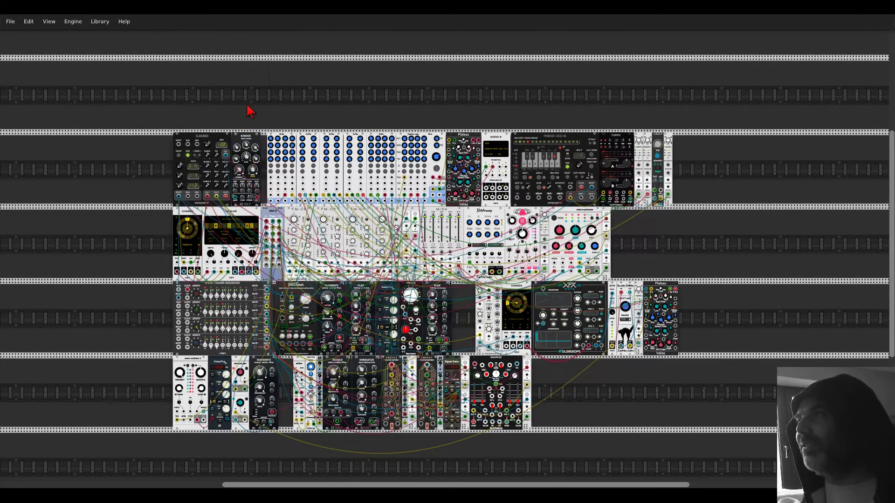
pyautogui.scroll(3, 247, 112)
pyautogui.moveTo(270, 116); pyautogui.dragTo(296, 145)
pyautogui.scroll(1, 295, 146)
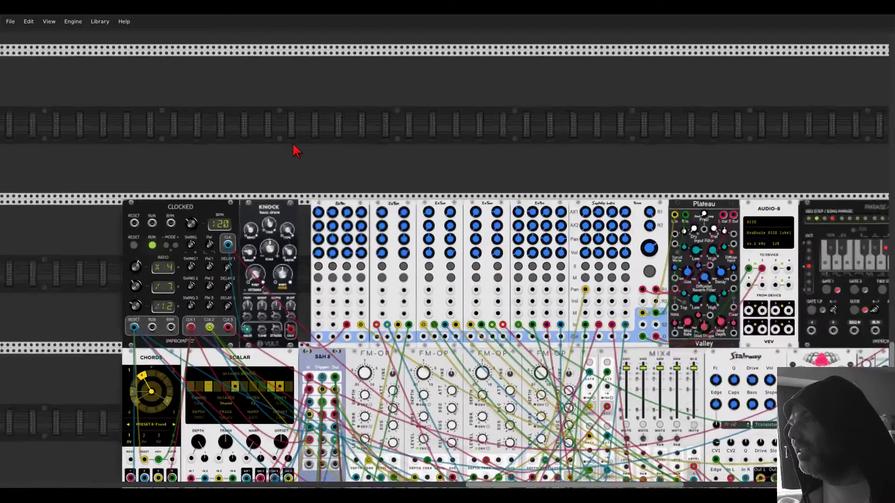
pyautogui.scroll(1, 298, 150)
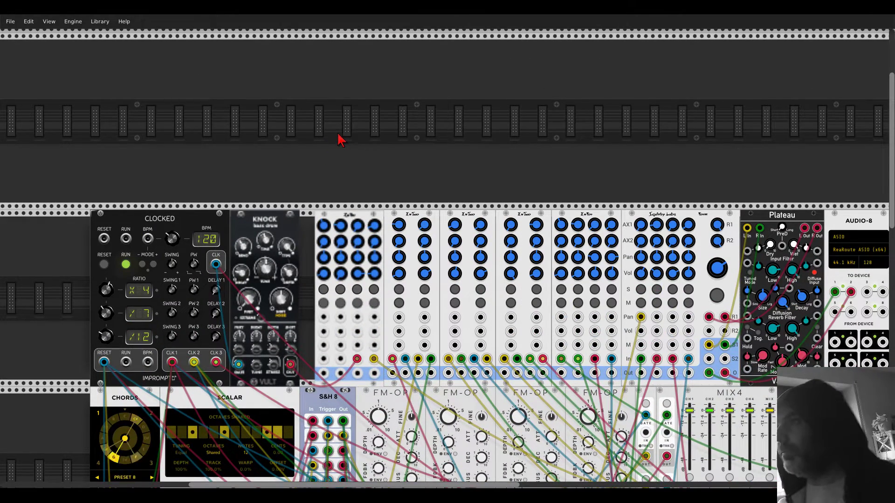
pyautogui.rightClick(362, 139)
pyautogui.write('spank')
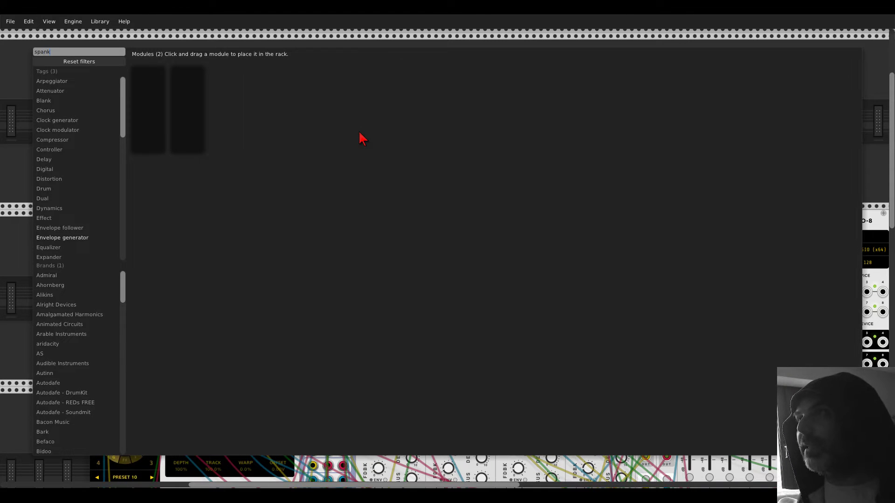
pyautogui.click(320, 44)
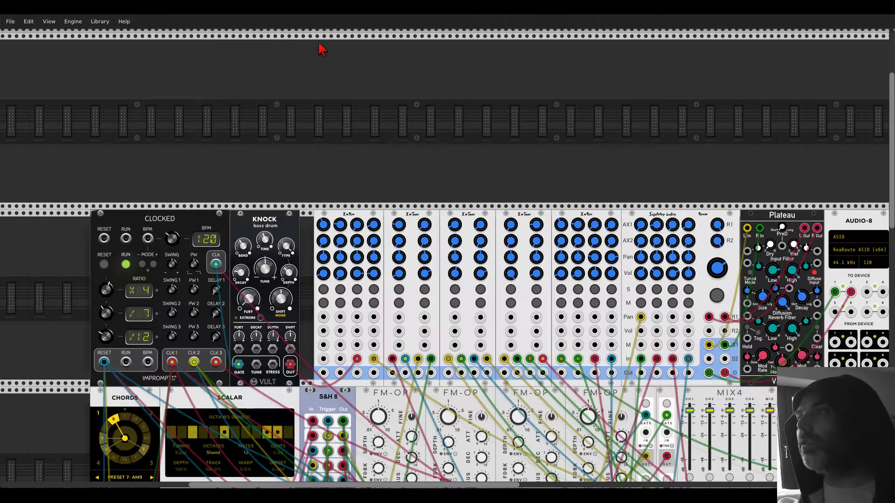
# Search the module library for vca and add a single VCA in the empty row above the mixer expanders.
pyautogui.rightClick(339, 141)
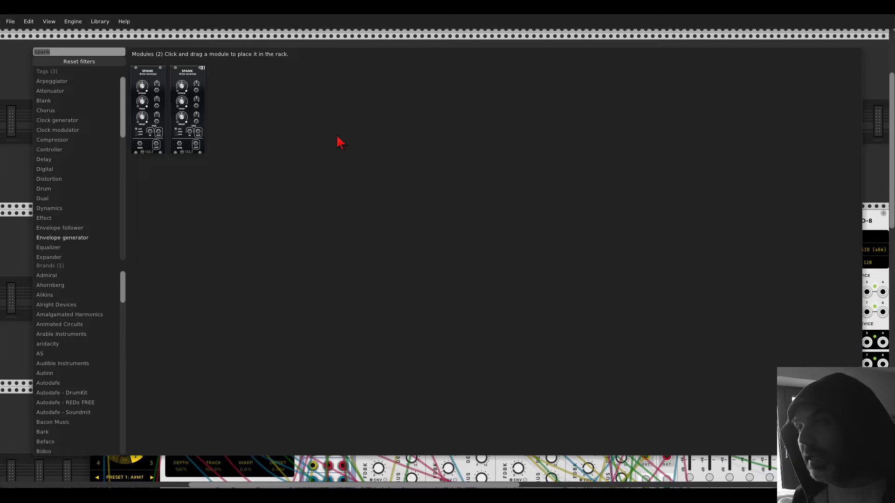
pyautogui.write('vca')
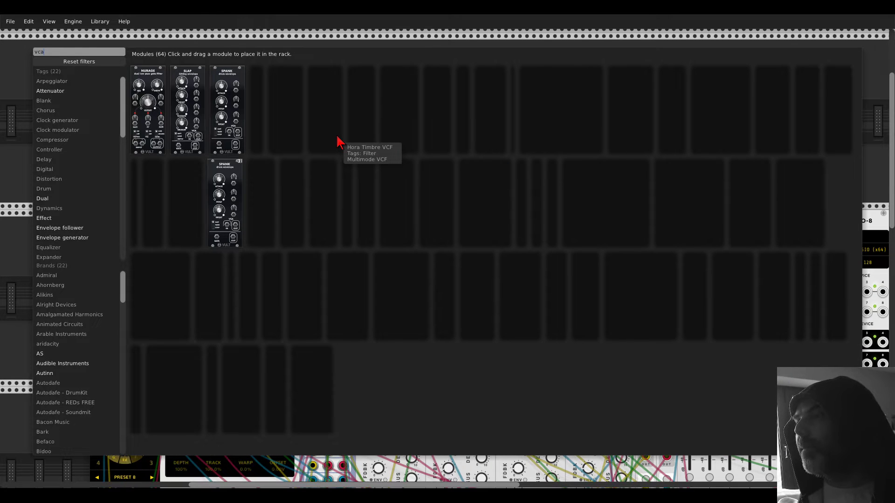
pyautogui.click(358, 179)
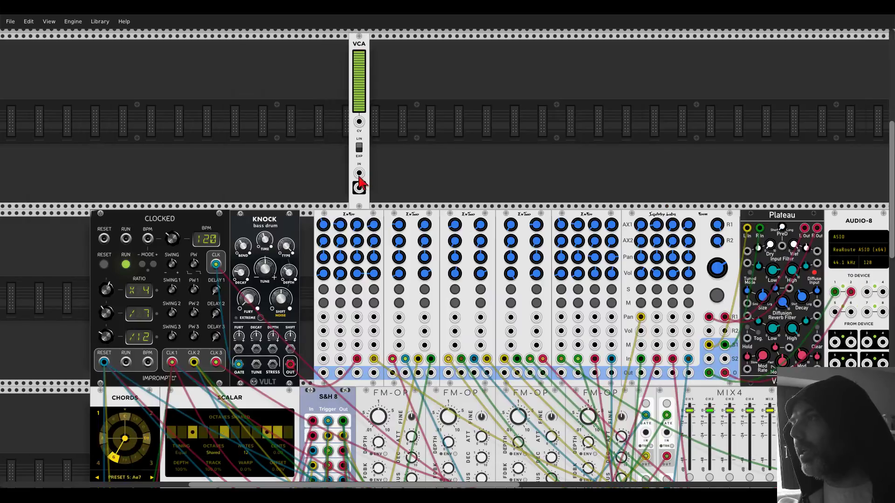
# Patch the noise output of the utilities module in the lowest row into the new VCA's input.
pyautogui.scroll(-15, 359, 183)
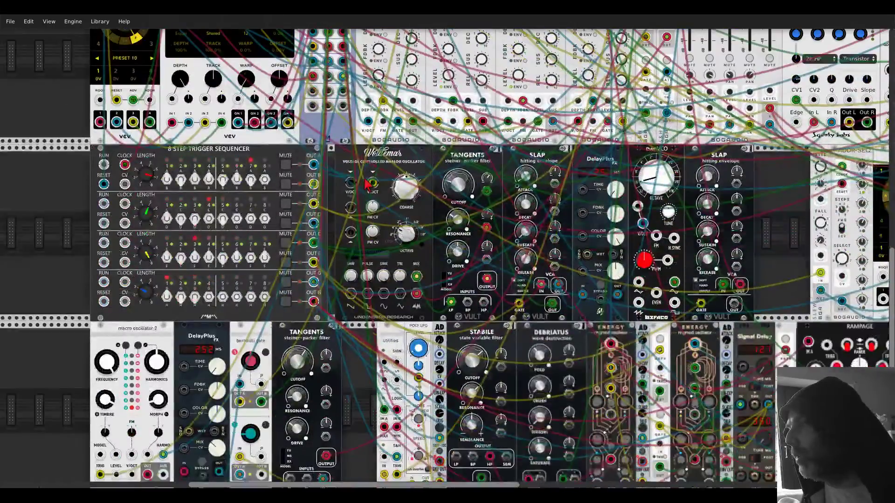
pyautogui.scroll(-4, 390, 373)
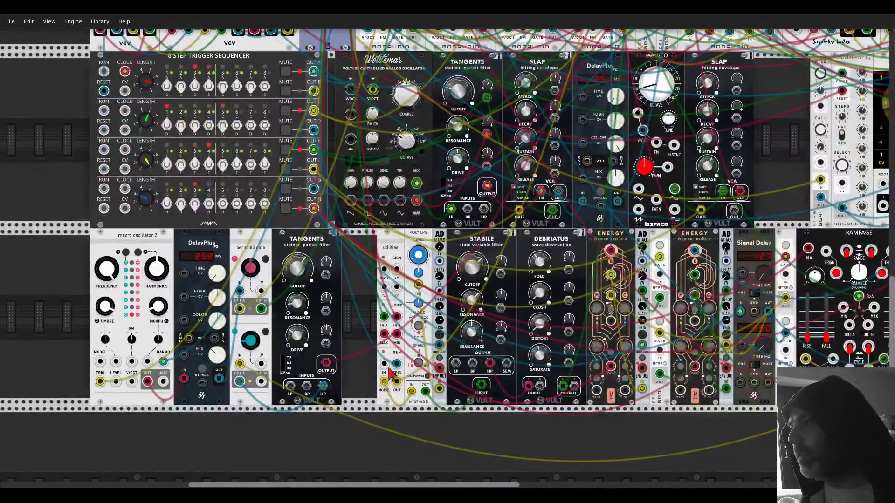
pyautogui.moveTo(387, 375); pyautogui.dragTo(361, 78)
pyautogui.scroll(8, 372, 26)
pyautogui.scroll(5, 409, 78)
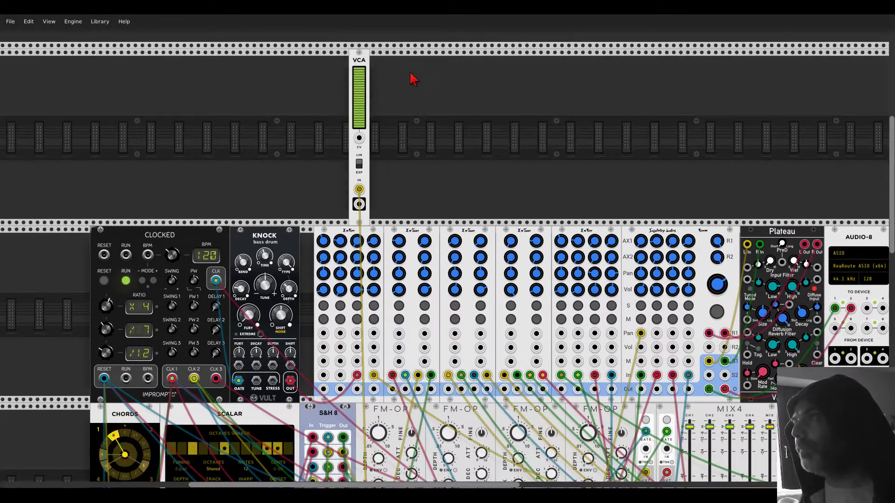
# Add a NYSTHI AttackDecay EG found by searching for eg, duplicate the VCA, and line all three modules up side by side.
pyautogui.rightClick(409, 109)
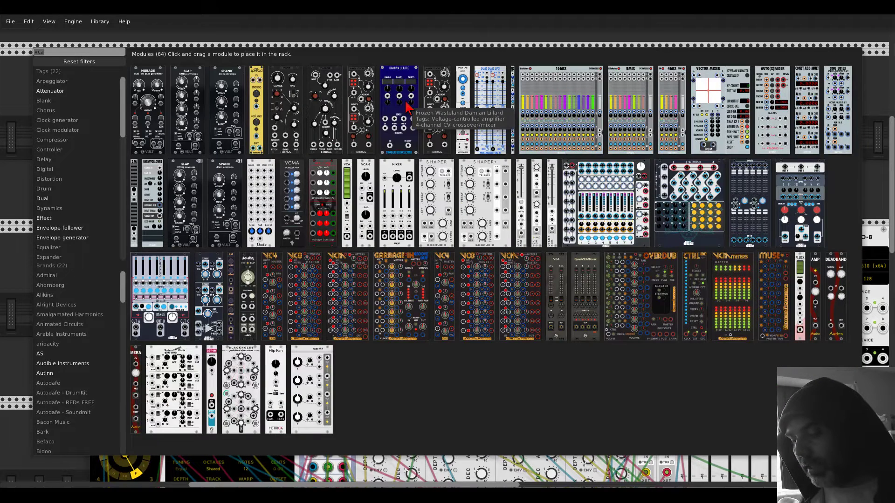
pyautogui.write('eg')
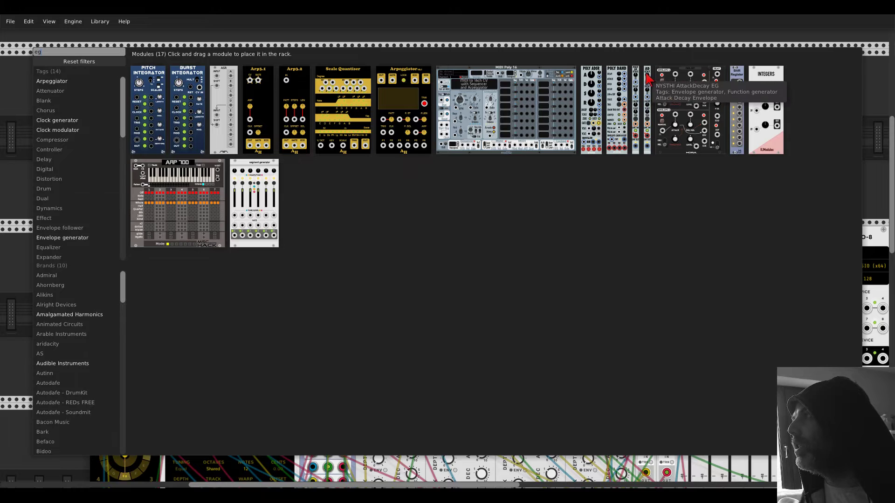
pyautogui.moveTo(647, 79); pyautogui.dragTo(371, 64)
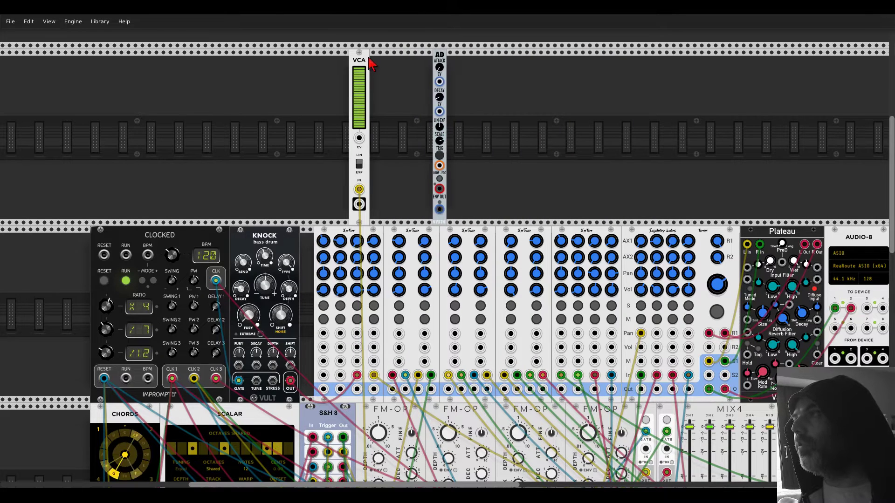
pyautogui.hotkey('ctrl', 'd')
pyautogui.moveTo(440, 61); pyautogui.dragTo(397, 61)
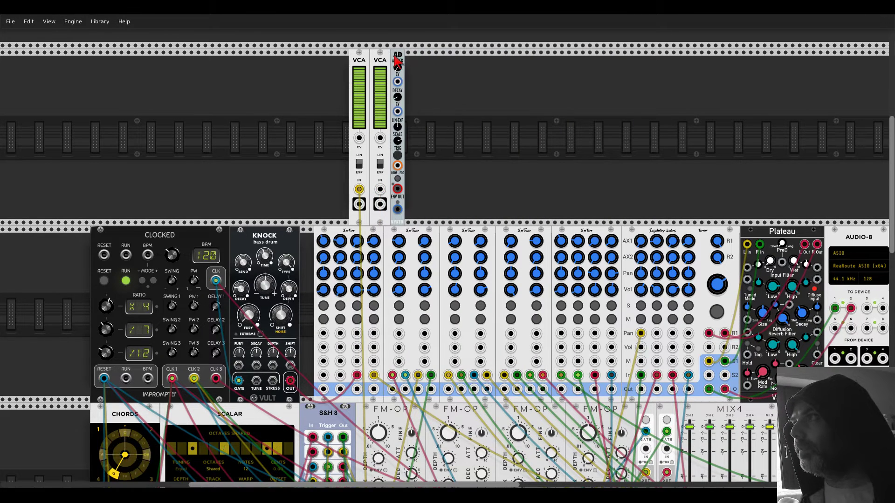
# Route the AD envelope through the second VCA into the first VCA's CV, and trigger the envelope from one of Clocked's clock outputs.
pyautogui.moveTo(397, 209); pyautogui.dragTo(359, 139)
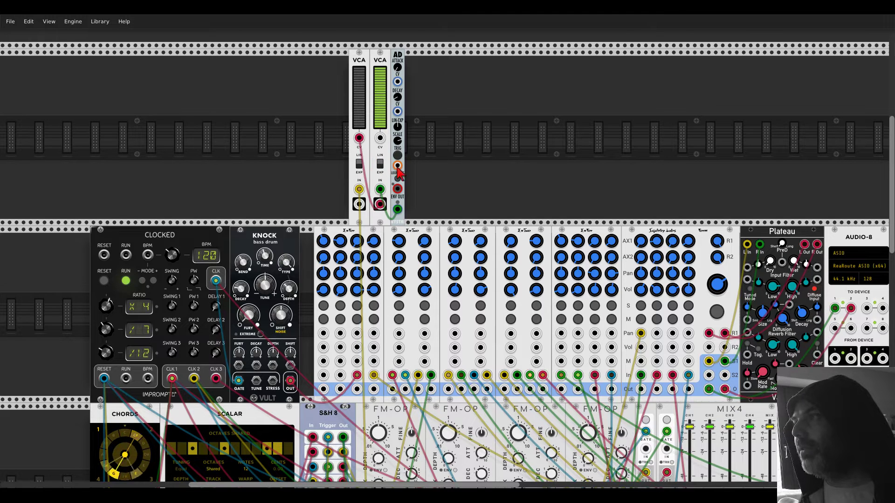
pyautogui.moveTo(397, 166); pyautogui.dragTo(194, 378)
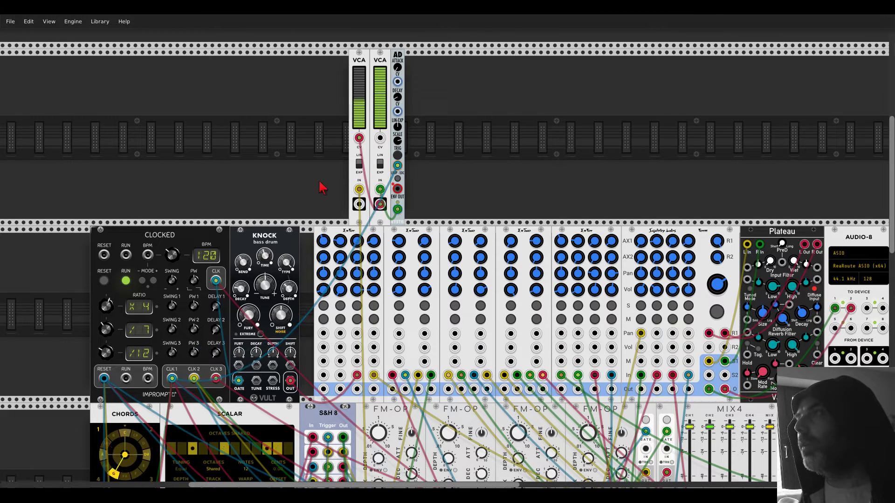
# Add a Bogaudio ADDR-SEQ found by searching for addr, directly beside the AD envelope in the top row.
pyautogui.rightClick(437, 163)
pyautogui.write('addr')
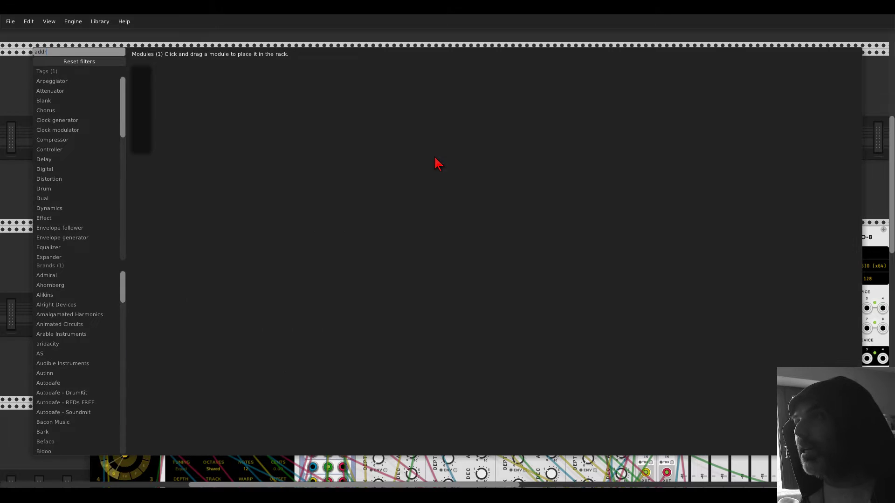
pyautogui.moveTo(149, 75); pyautogui.dragTo(417, 83)
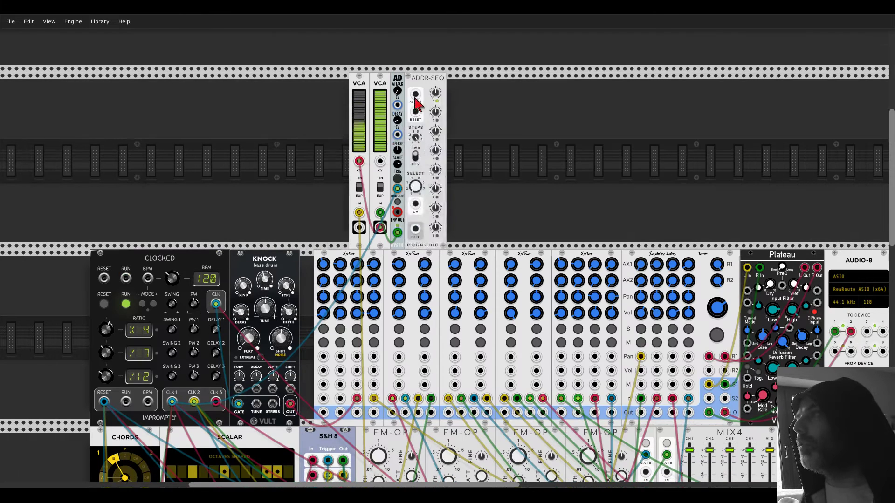
pyautogui.rightClick(418, 84)
pyautogui.click(437, 243)
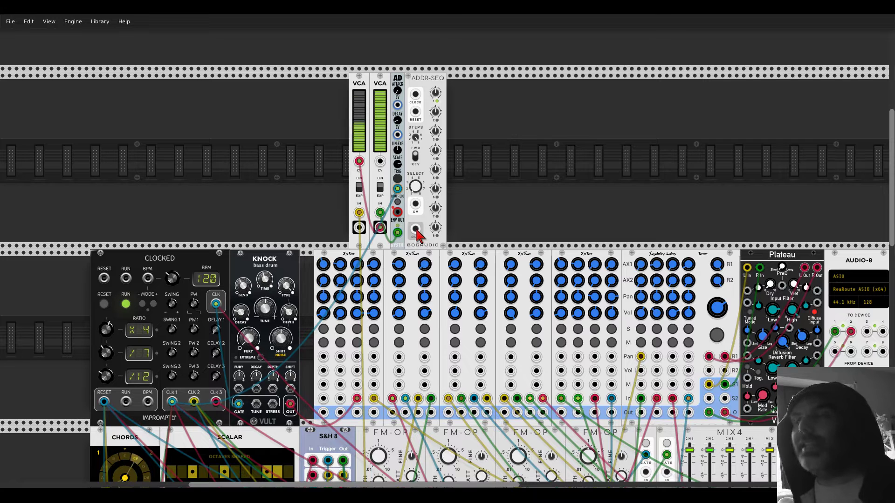
# Patch the ADDR-SEQ output into the second VCA's CV and send the first VCA's output into mixer channel 2 at an adjusted level.
pyautogui.moveTo(415, 230); pyautogui.dragTo(381, 162)
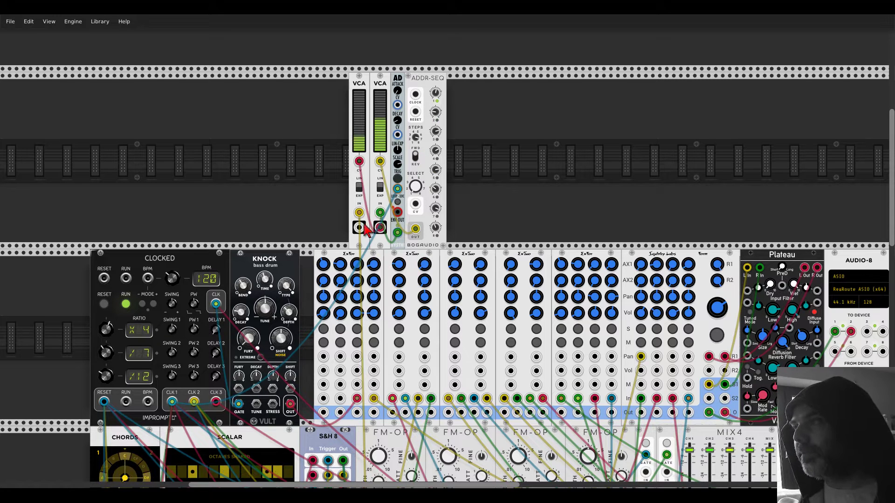
pyautogui.moveTo(359, 228); pyautogui.dragTo(341, 398)
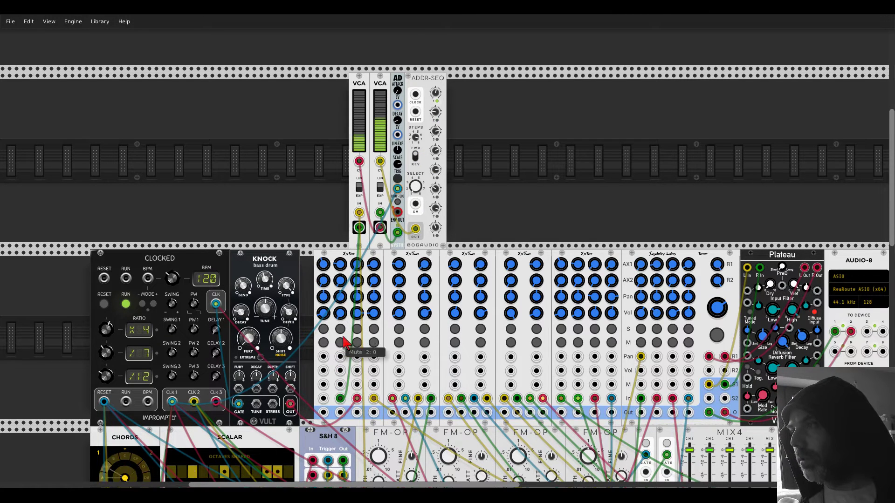
pyautogui.moveTo(341, 314); pyautogui.dragTo(341, 273)
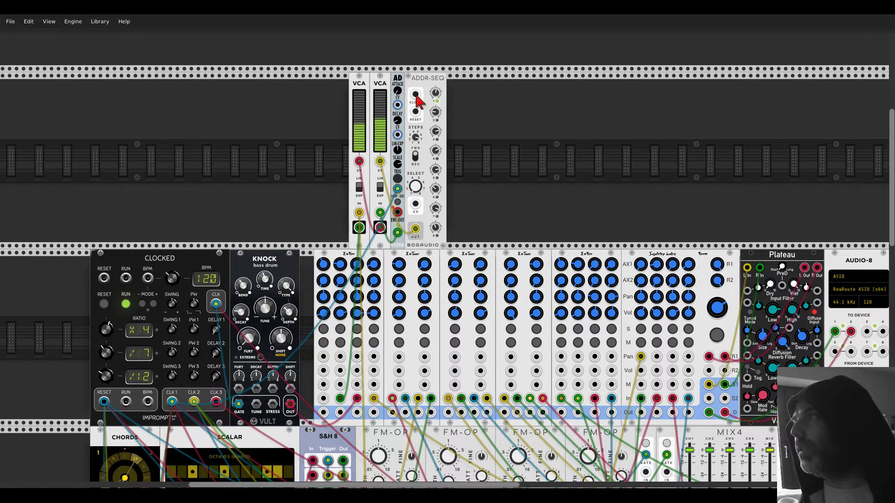
# Clock the ADDR-SEQ from the clock feeding the envelope trigger, then fine-tune mixer channel 2's level and the sequencer's second step.
pyautogui.moveTo(397, 188); pyautogui.dragTo(415, 95)
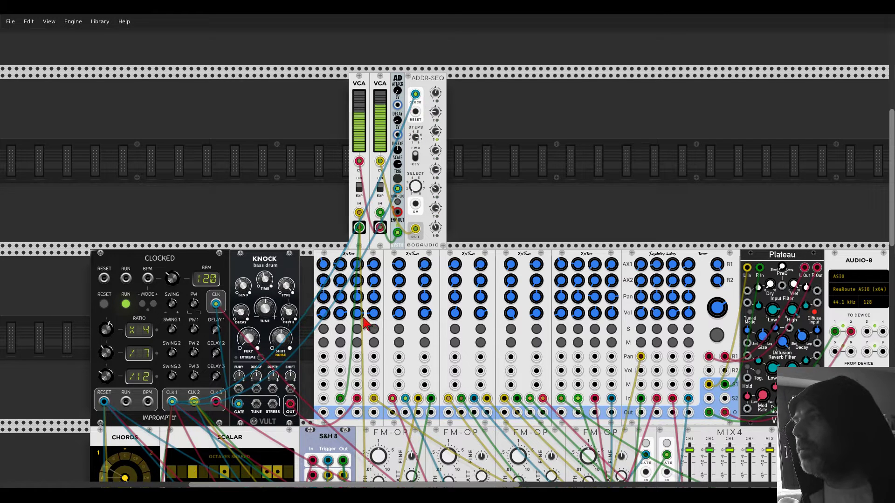
pyautogui.moveTo(340, 313); pyautogui.dragTo(341, 314)
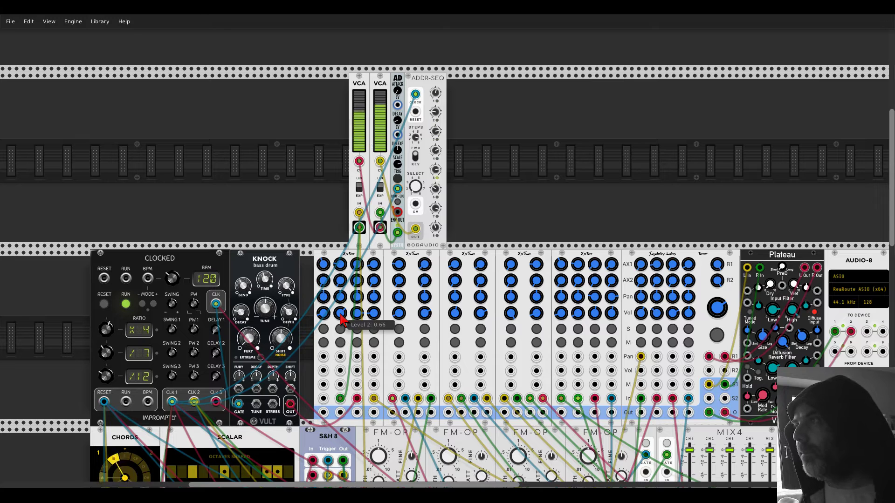
pyautogui.moveTo(435, 112); pyautogui.dragTo(435, 113)
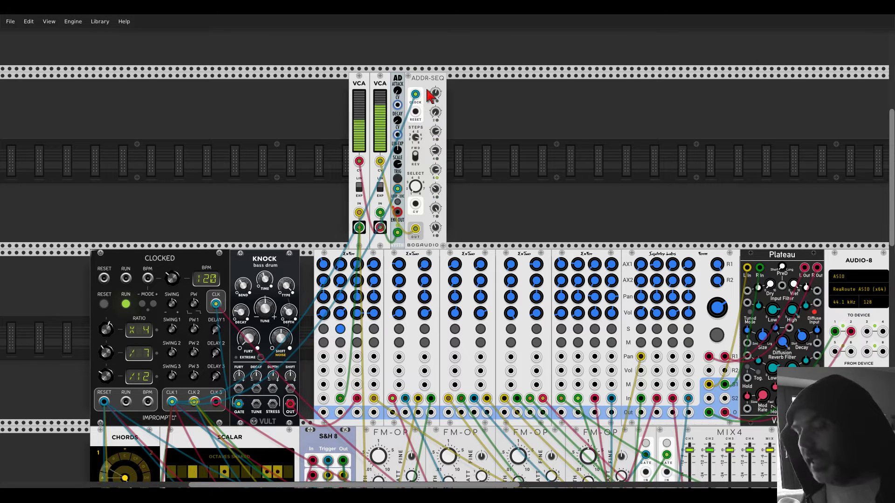
# Duplicate the ADDR-SEQ, clock the copy from the same source, and patch its output into the AD envelope's decay CV.
pyautogui.hotkey('ctrl', 'd')
pyautogui.moveTo(415, 94); pyautogui.dragTo(457, 94)
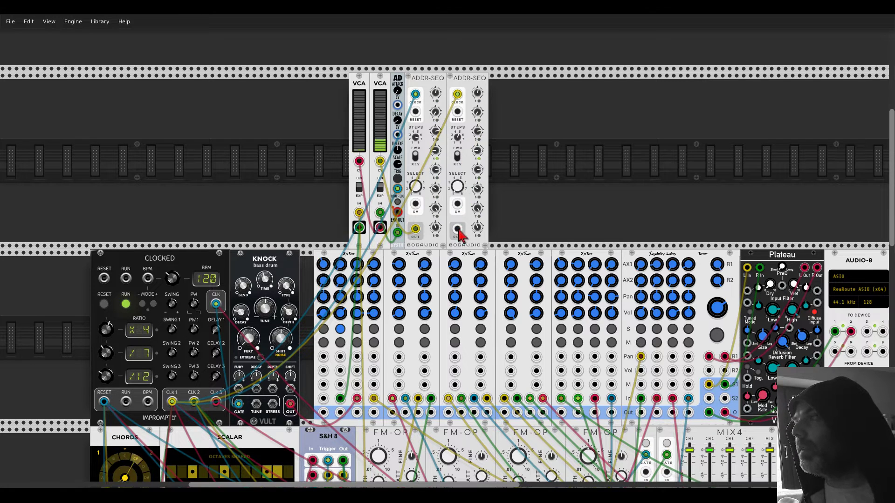
pyautogui.moveTo(458, 228); pyautogui.dragTo(397, 135)
# Vary the step voltages of the second ADDR-SEQ and adjust its number of steps to shape the changing noise decay.
pyautogui.moveTo(477, 93); pyautogui.dragTo(477, 86)
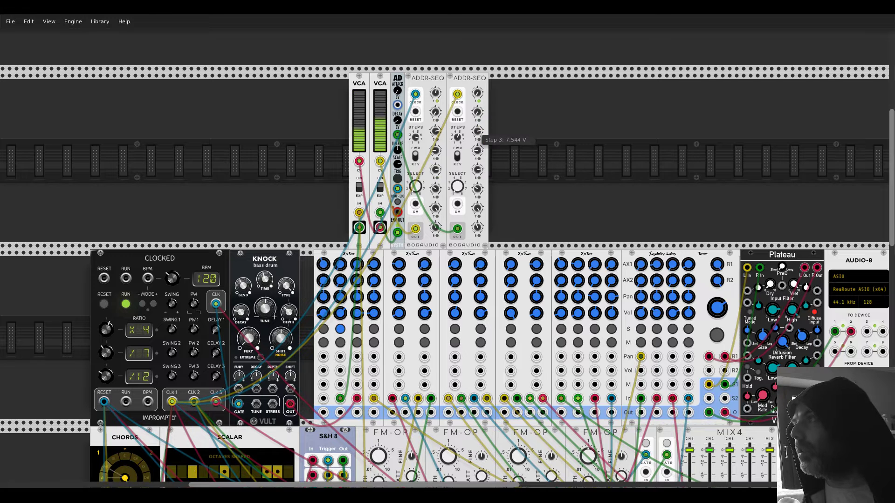
pyautogui.moveTo(477, 151)
pyautogui.mouseDown()
pyautogui.moveTo(485, 177)
pyautogui.moveTo(476, 158)
pyautogui.mouseUp()
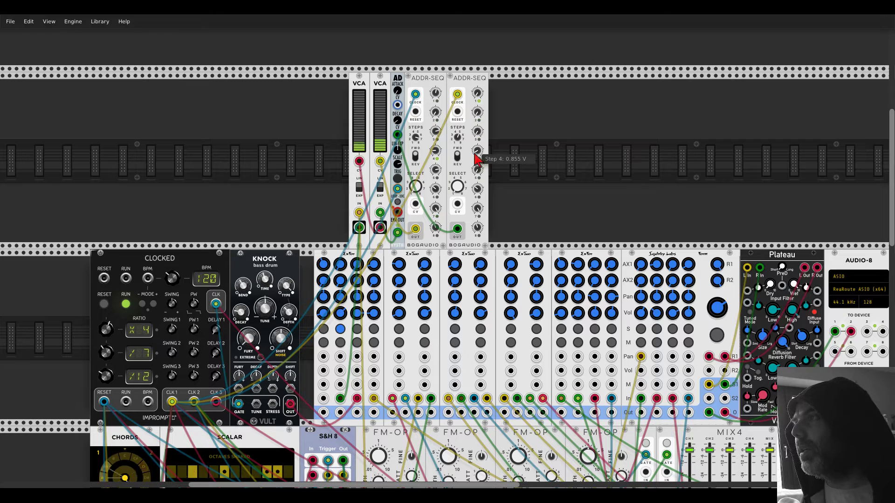
pyautogui.moveTo(457, 136); pyautogui.dragTo(457, 136)
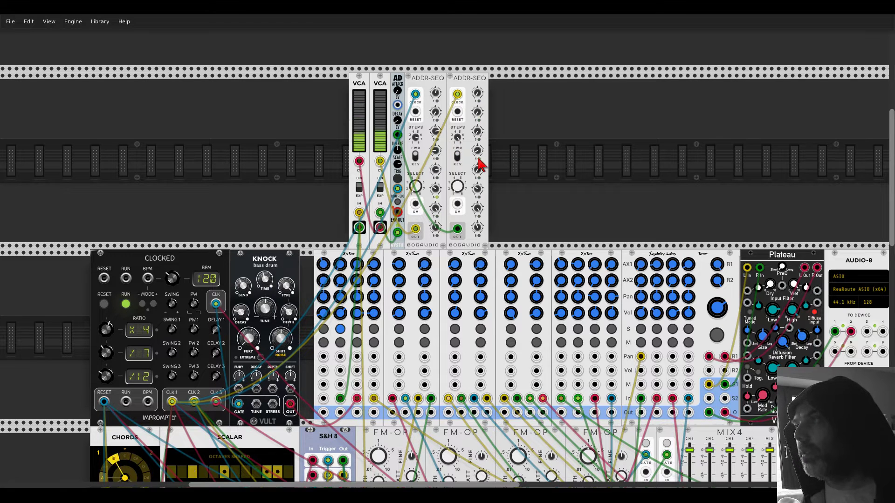
pyautogui.moveTo(477, 209); pyautogui.dragTo(477, 227)
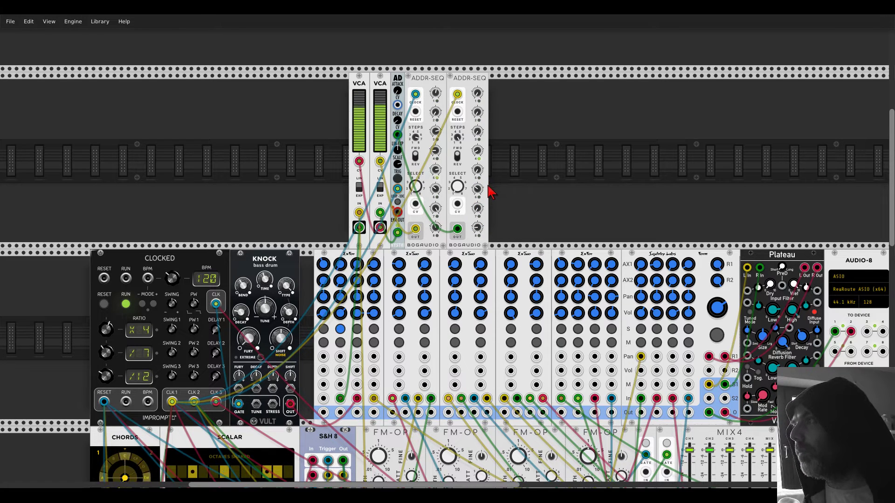
pyautogui.moveTo(477, 189); pyautogui.dragTo(477, 188)
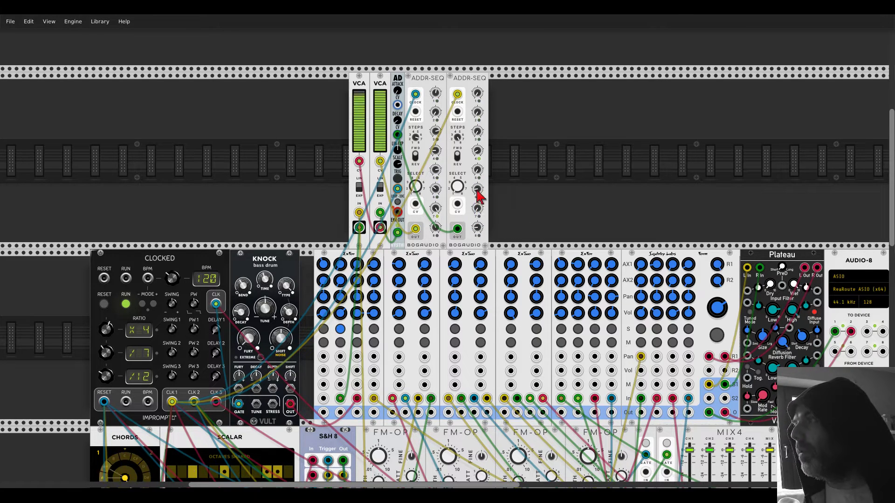
pyautogui.moveTo(481, 225); pyautogui.dragTo(477, 228)
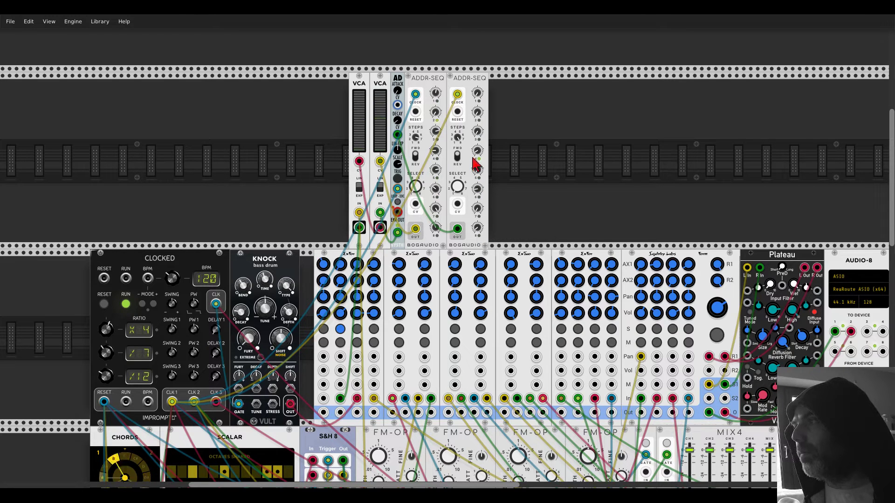
pyautogui.moveTo(477, 151); pyautogui.dragTo(477, 151)
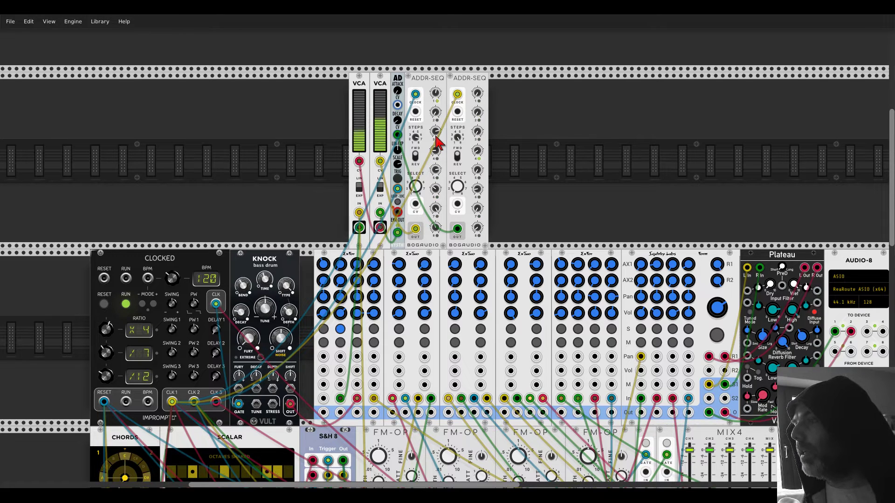
# Add a Bogaudio S&H found by searching for sample beside the second ADDR-SEQ, and gate it from the sequencers' clock.
pyautogui.rightClick(508, 133)
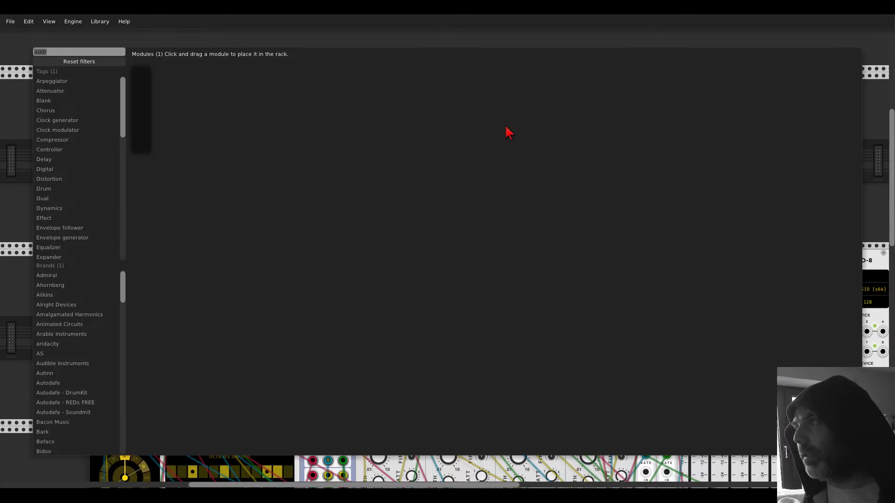
pyautogui.write('sample')
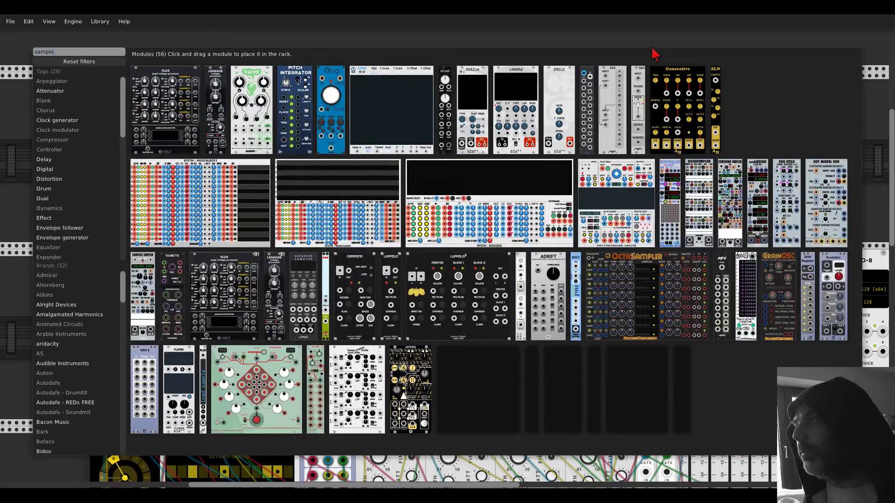
pyautogui.click(520, 272)
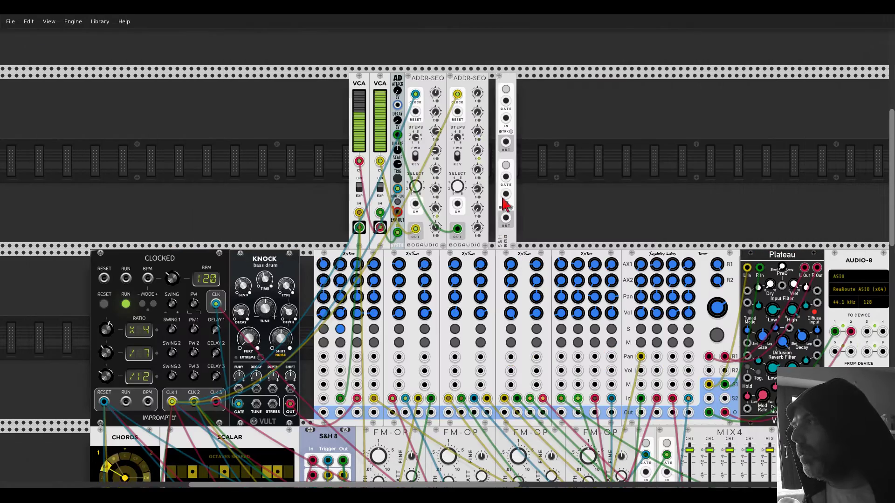
pyautogui.moveTo(457, 94); pyautogui.dragTo(498, 101)
# Set the S&H normal range to +/-5V, patch its output into mixer channel 2's pan input, and lower that channel's level.
pyautogui.rightClick(501, 82)
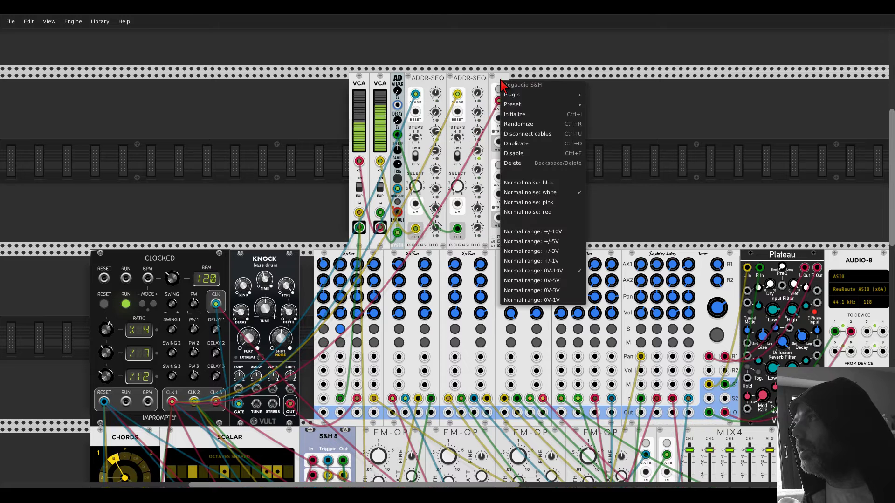
pyautogui.click(535, 244)
pyautogui.moveTo(498, 141); pyautogui.dragTo(340, 357)
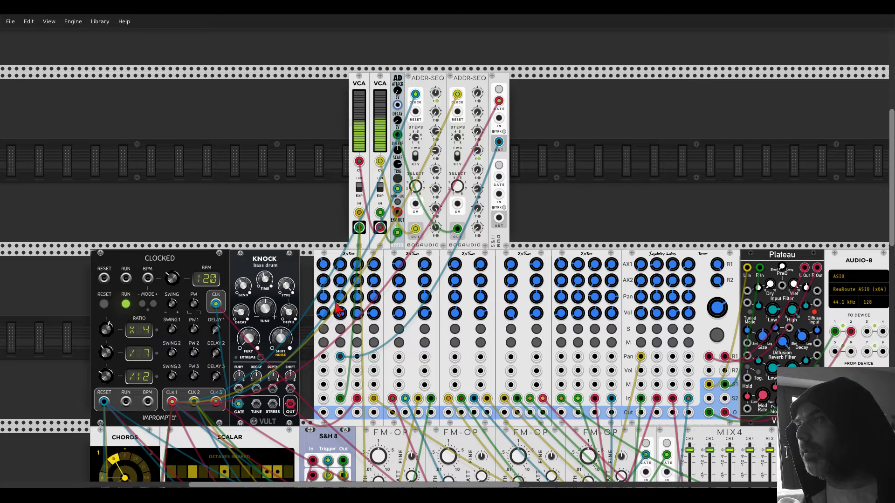
pyautogui.moveTo(340, 313); pyautogui.dragTo(340, 332)
# Adjust the channel levels on the last mixer expander to balance the whole patch.
pyautogui.scroll(-6, 466, 161)
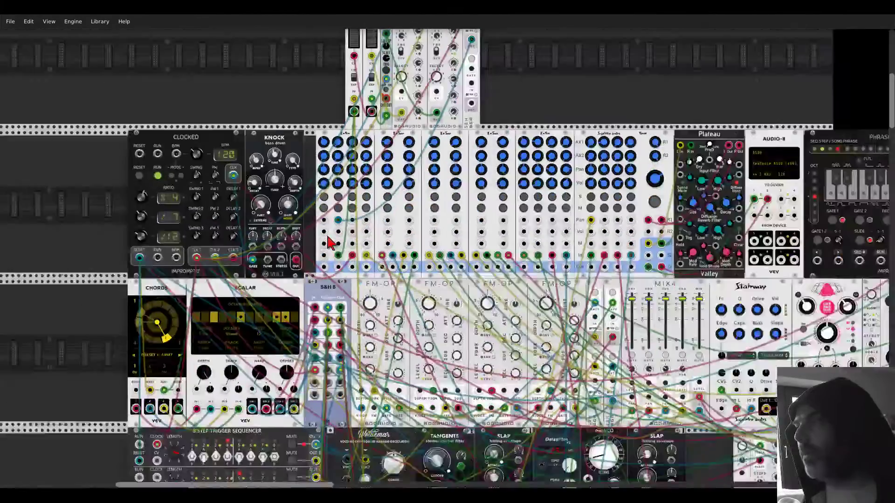
pyautogui.scroll(-1, 466, 161)
pyautogui.scroll(2, 449, 130)
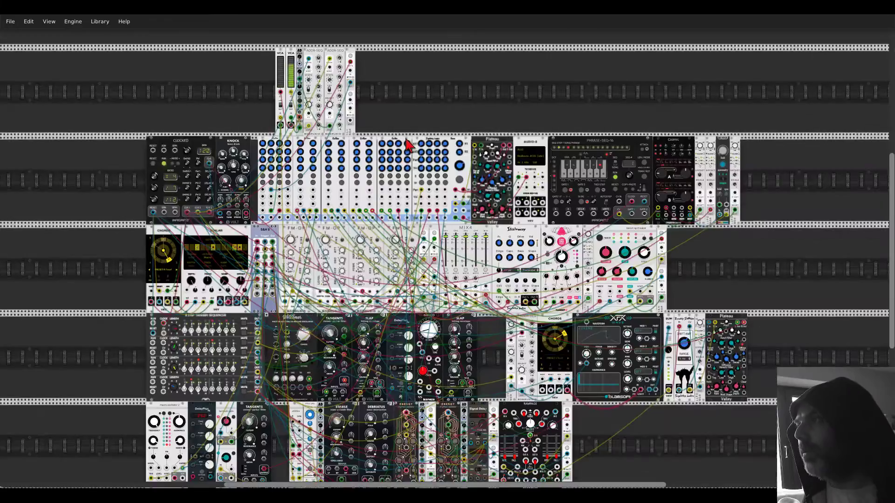
pyautogui.scroll(-1, 419, 112)
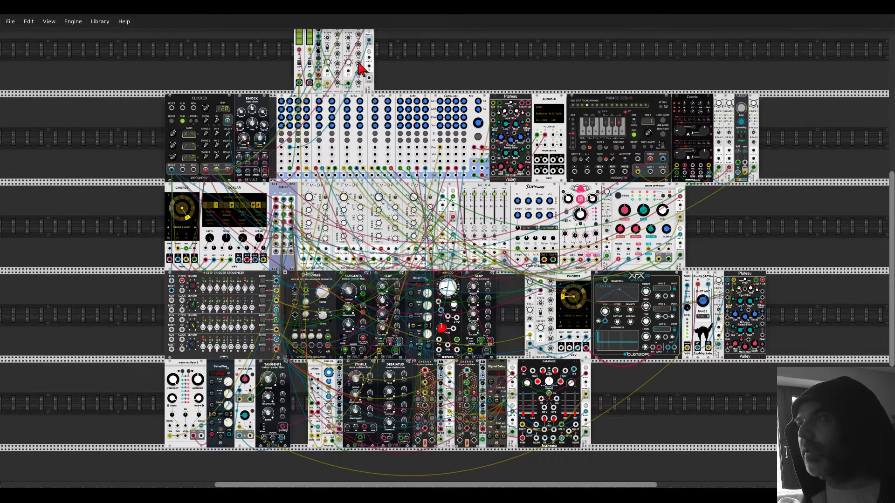
pyautogui.scroll(2, 189, 85)
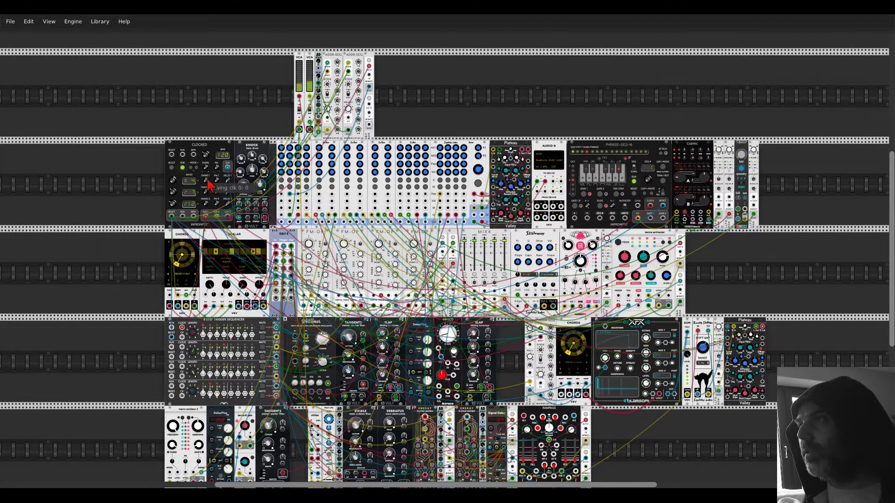
pyautogui.scroll(1, 174, 173)
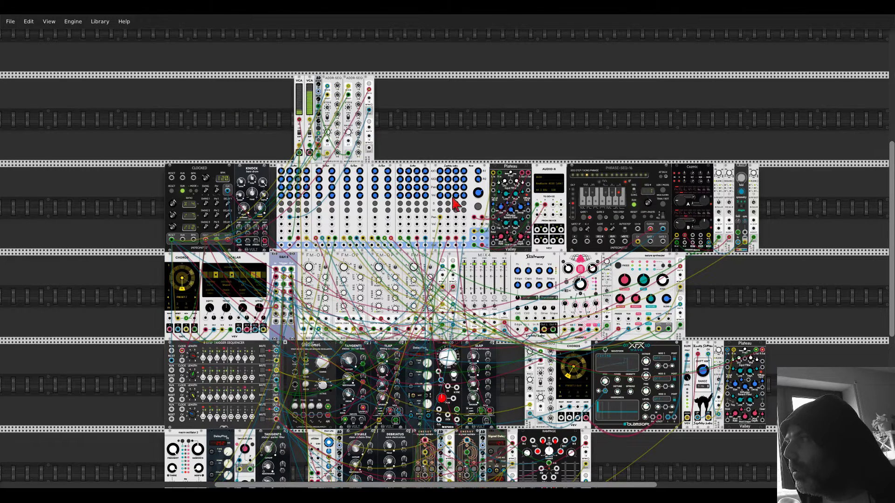
pyautogui.moveTo(452, 198); pyautogui.dragTo(463, 193)
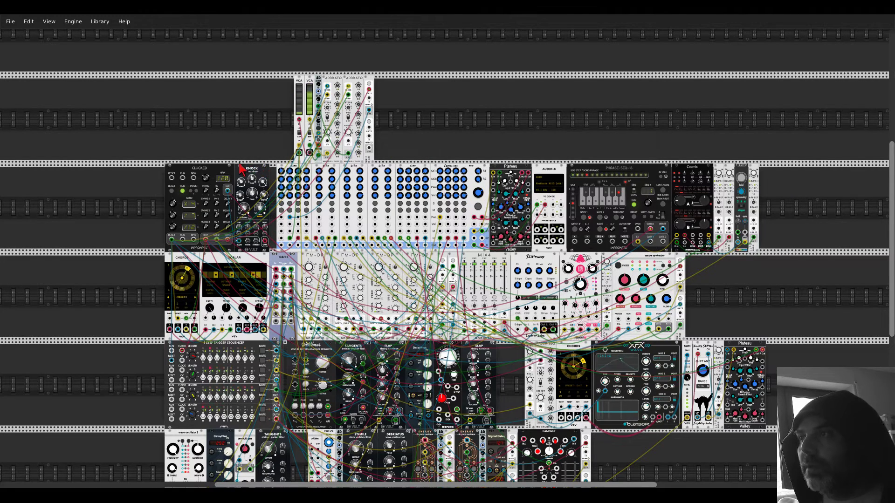
# Duplicate Clocked, place the copy directly left of the original, and patch the original's reset, run and BPM outputs into the copy's inputs.
pyautogui.hotkey('ctrl', 'd')
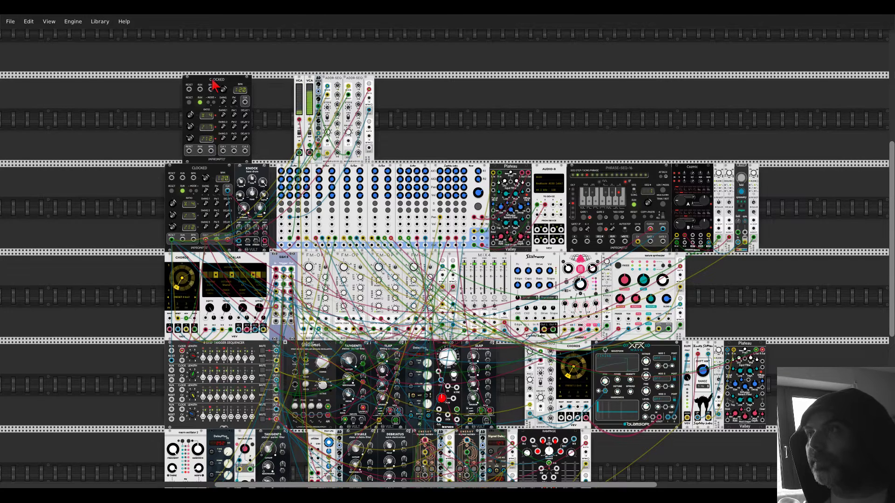
pyautogui.moveTo(212, 83); pyautogui.dragTo(194, 82)
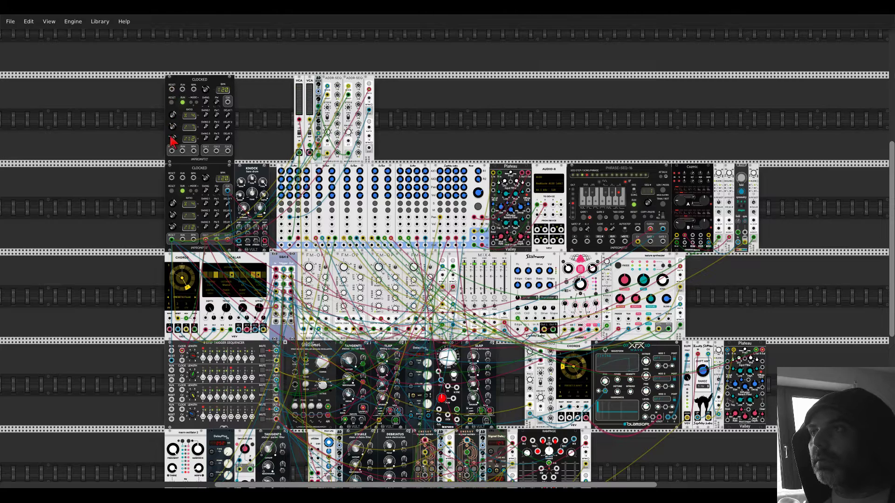
pyautogui.moveTo(166, 89); pyautogui.dragTo(194, 239)
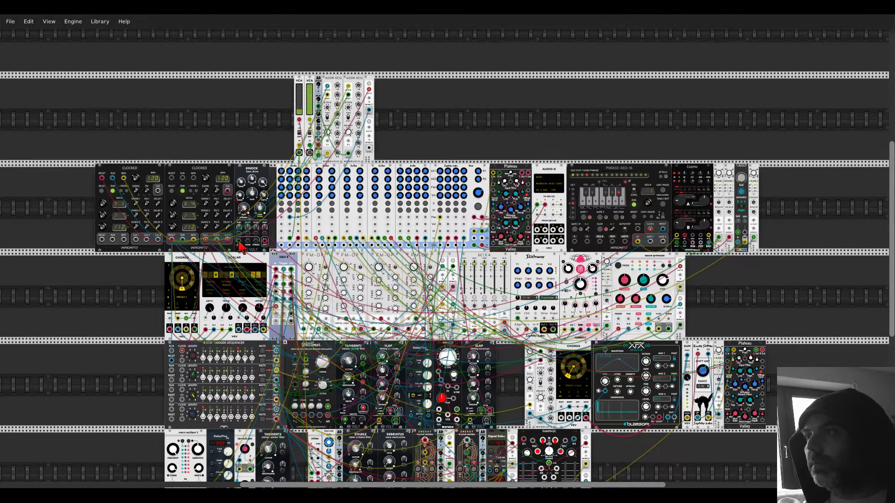
# Drive Knock's gate from the duplicate Clocked's CLK 1 output and set that clock's ratio to ÷2.
pyautogui.moveTo(240, 245); pyautogui.dragTo(136, 241)
pyautogui.scroll(5, 77, 225)
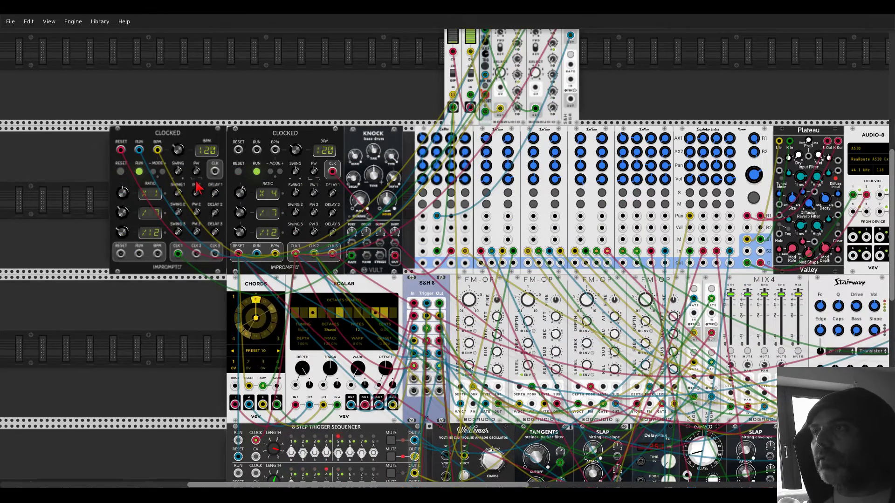
pyautogui.scroll(3, 168, 201)
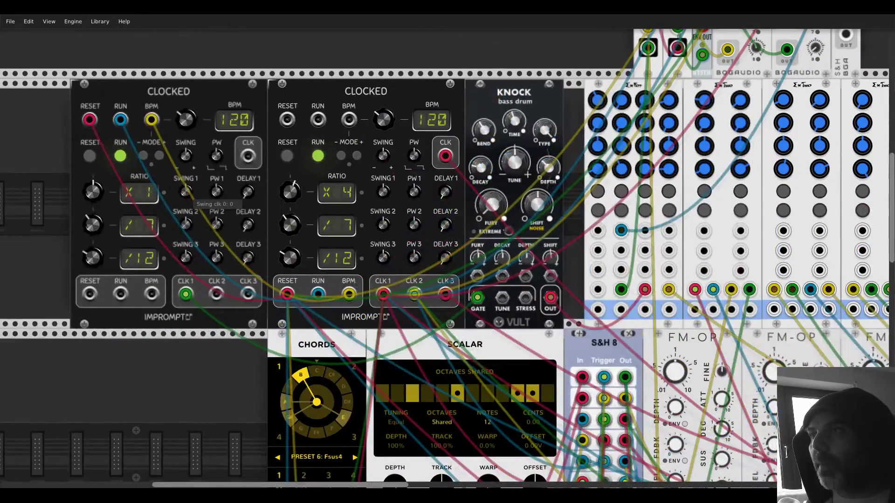
pyautogui.scroll(1, 187, 217)
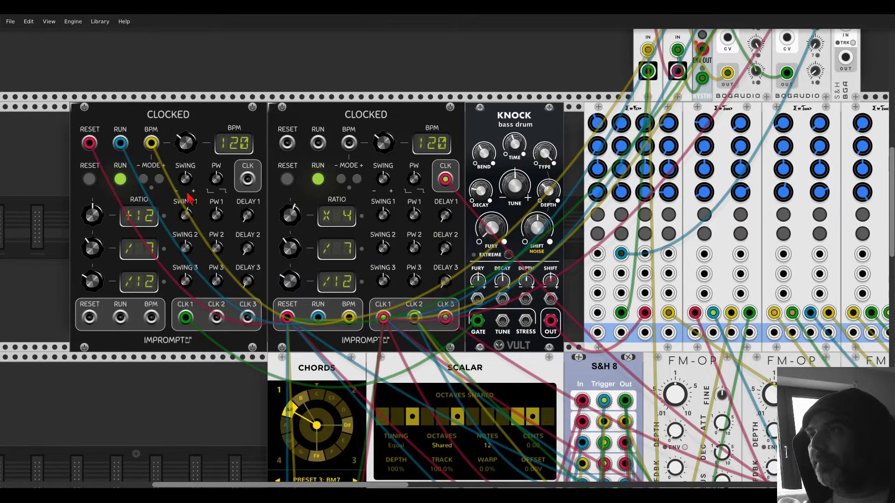
pyautogui.moveTo(186, 216)
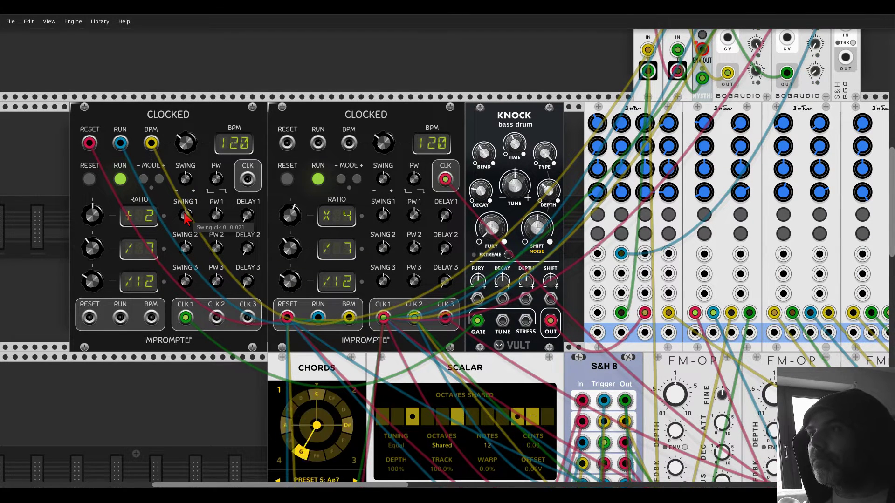
# Try a slight swing on the duplicate Clocked's first clock and reset it to 0.
pyautogui.moveTo(185, 216); pyautogui.dragTo(185, 208)
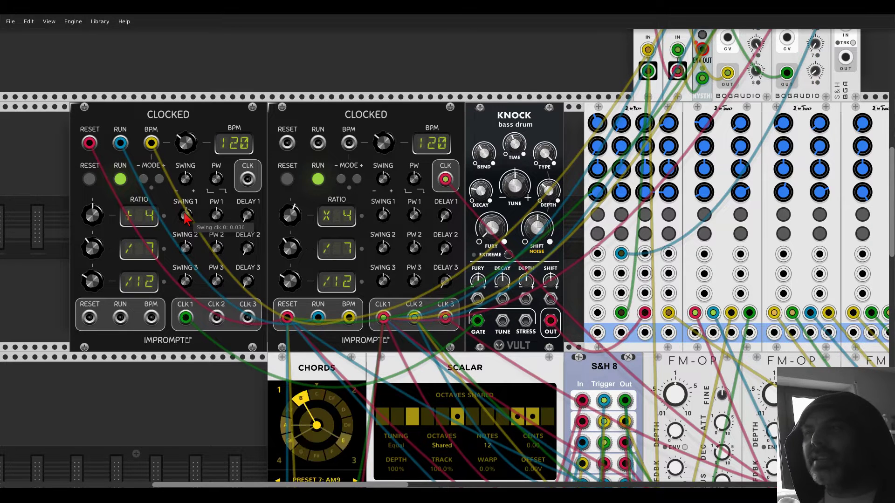
pyautogui.doubleClick(185, 214)
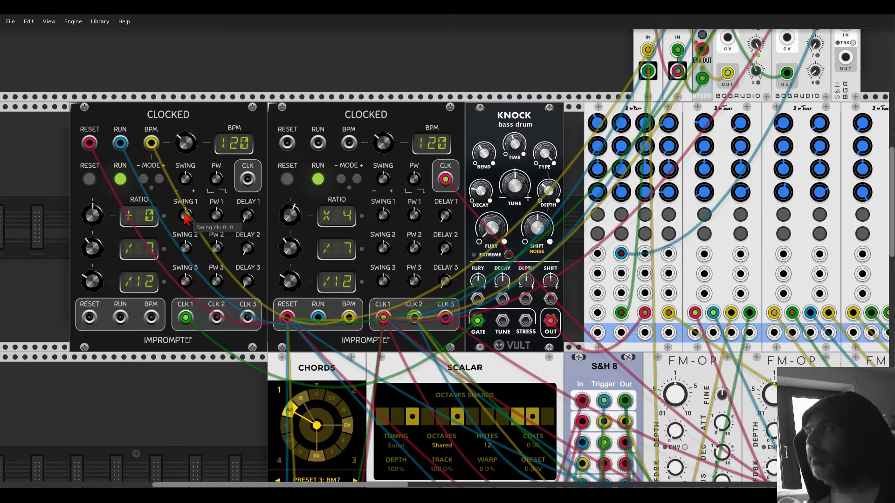
pyautogui.scroll(-3, 326, 107)
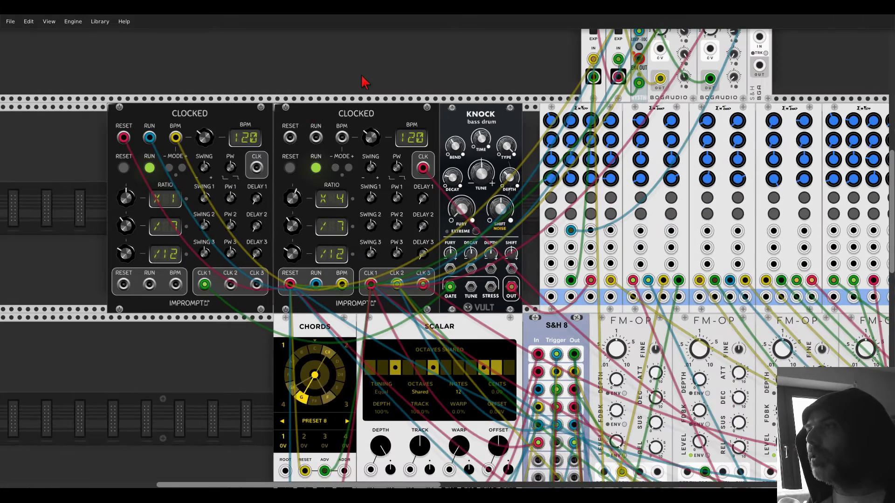
pyautogui.scroll(4, 361, 82)
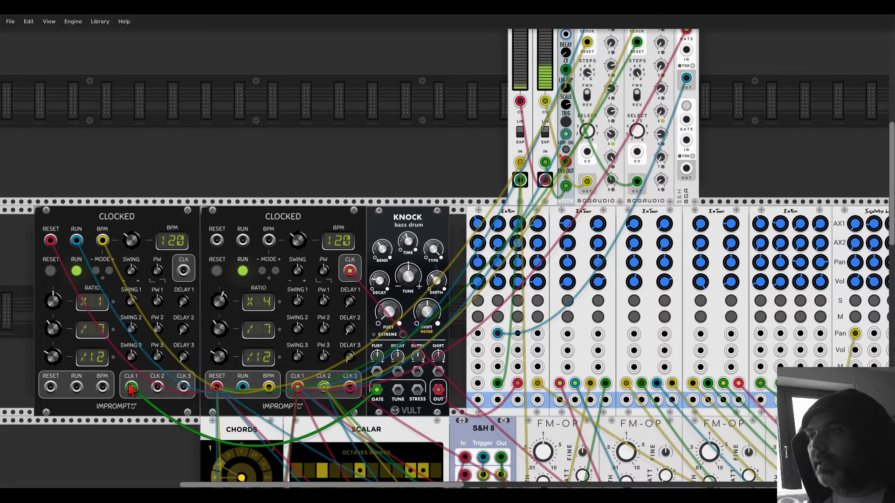
# Repatch Knock's gate to the original Clocked's master CLK output and set the duplicate's clock 1 ratio to x4.
pyautogui.moveTo(131, 389); pyautogui.dragTo(350, 270)
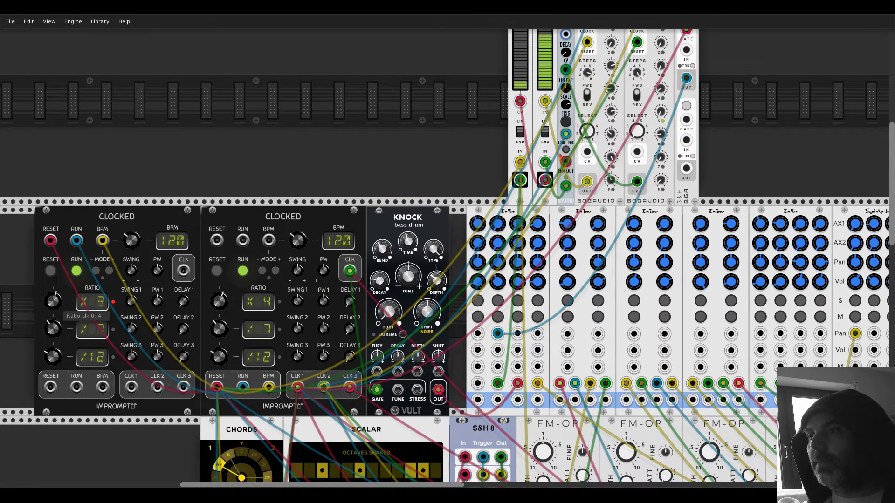
pyautogui.moveTo(53, 301); pyautogui.dragTo(53, 296)
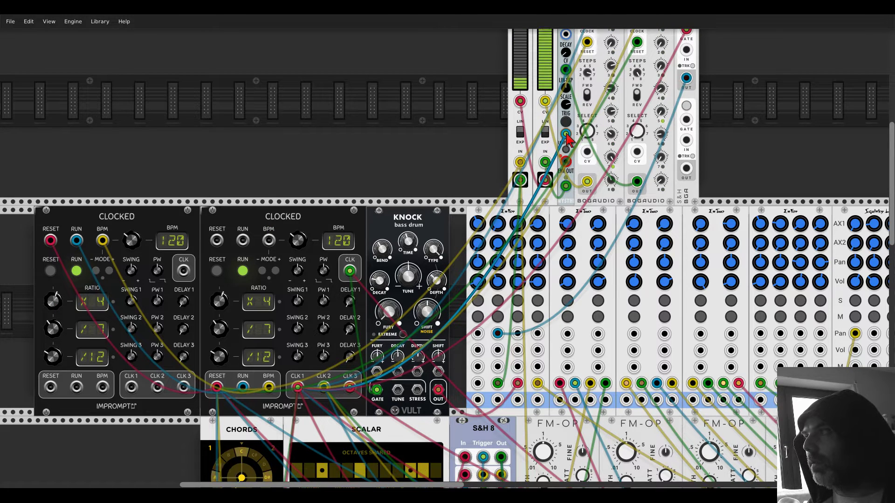
# Repatch the envelope trigger, both sequencers' clock inputs and the S&H gate to the duplicate Clocked's CLK 1 output.
pyautogui.moveTo(565, 139); pyautogui.dragTo(131, 388)
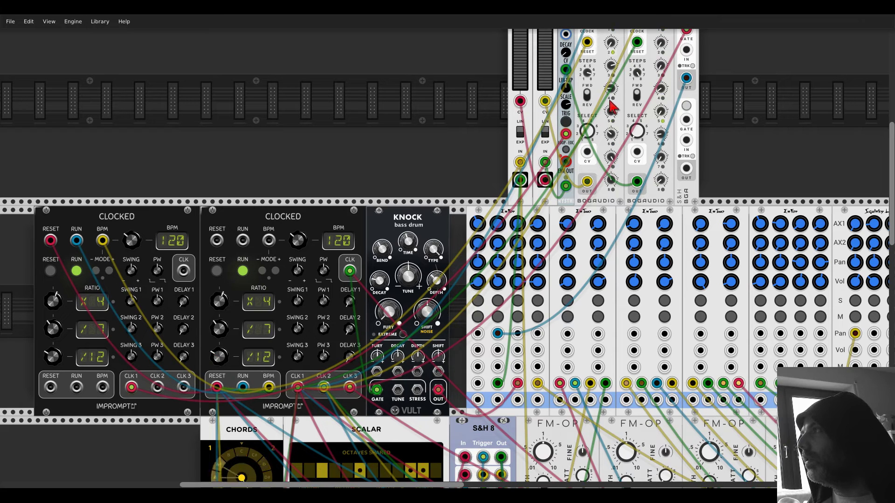
pyautogui.scroll(1, 588, 74)
pyautogui.moveTo(587, 44); pyautogui.dragTo(131, 410)
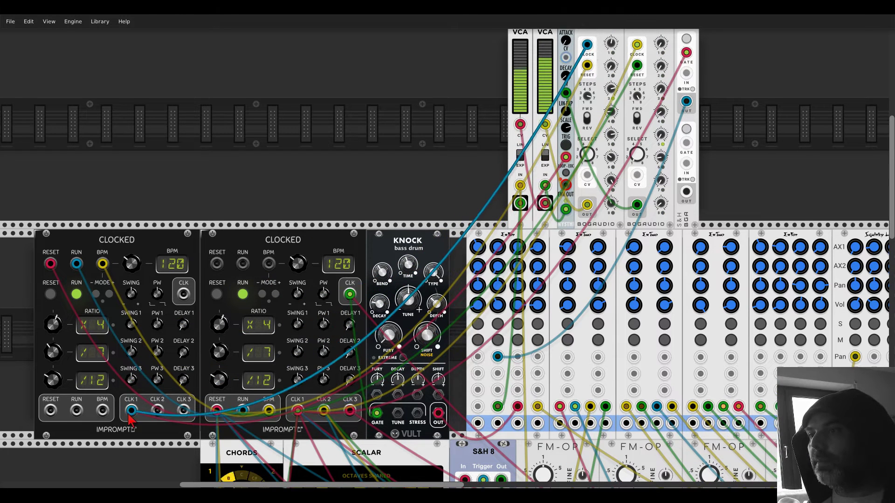
pyautogui.moveTo(636, 44); pyautogui.dragTo(686, 52)
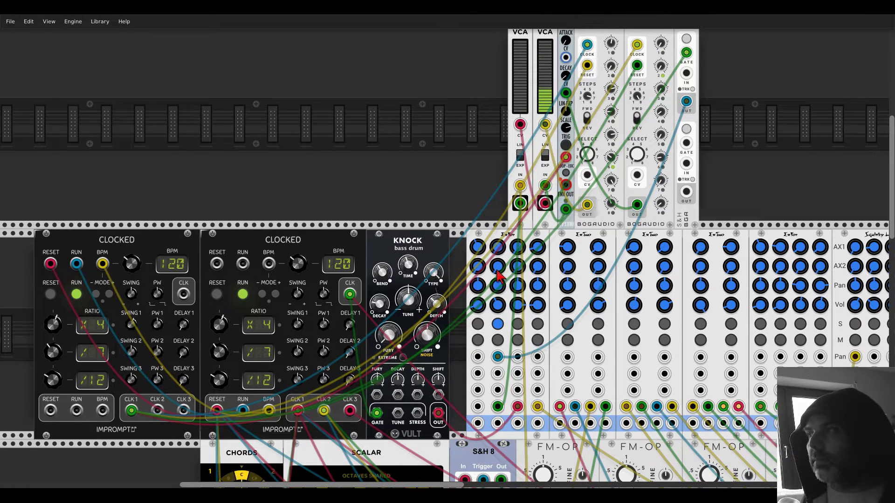
# Fine-tune the AX2 send of mixer channel 2 and turn off its solo.
pyautogui.moveTo(497, 275); pyautogui.dragTo(498, 272)
pyautogui.click(497, 323)
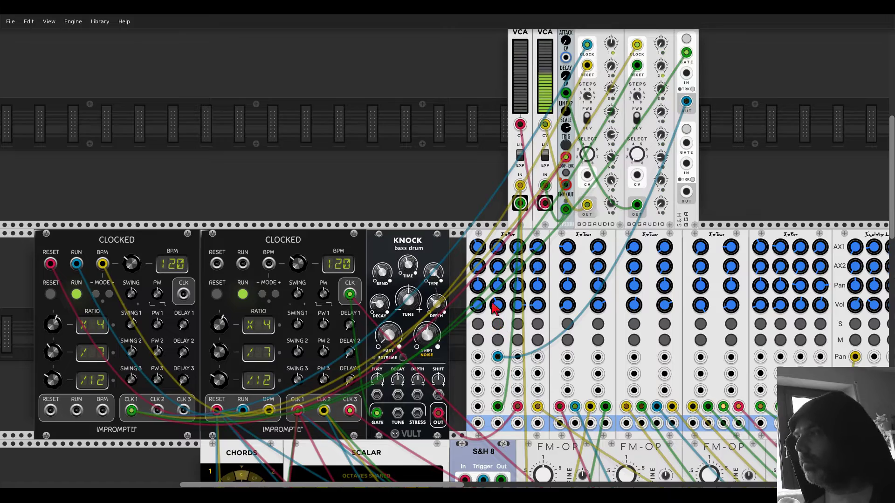
# Mute the first channel on each of the three two-channel mixer expanders and on the four-channel expander beside them.
pyautogui.scroll(-3, 446, 180)
pyautogui.scroll(-5, 535, 91)
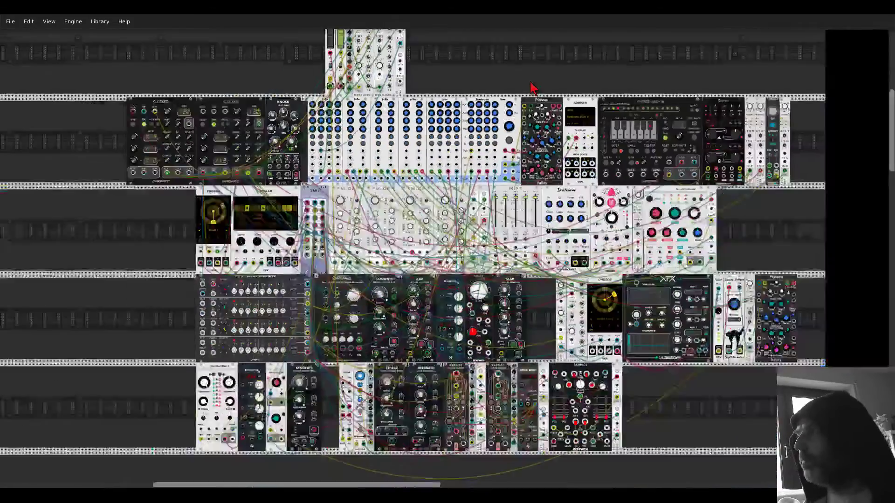
pyautogui.scroll(1, 717, 204)
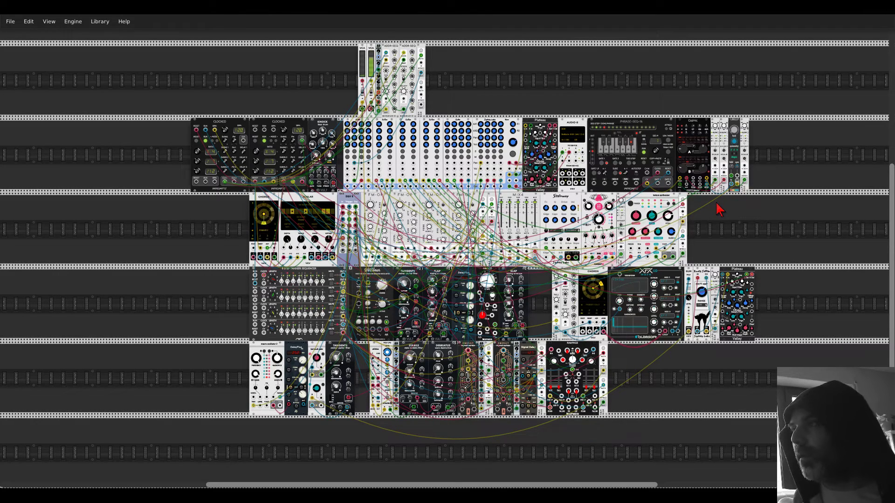
pyautogui.click(379, 159)
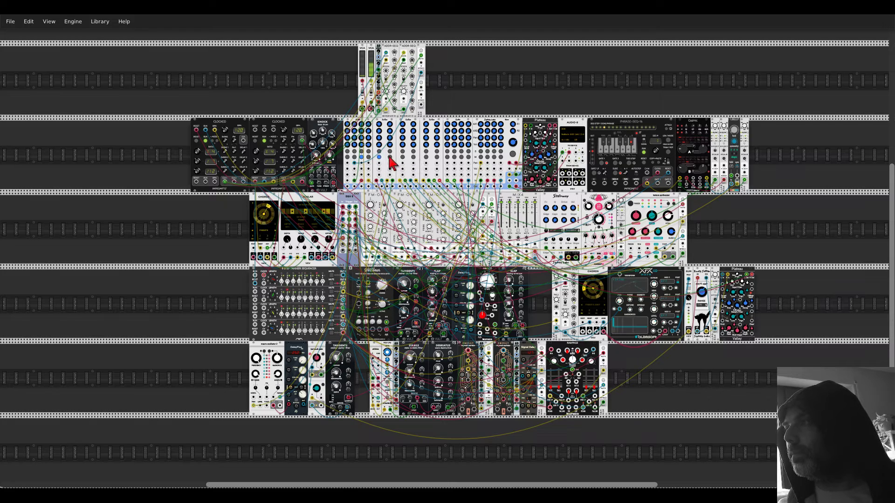
pyautogui.click(401, 158)
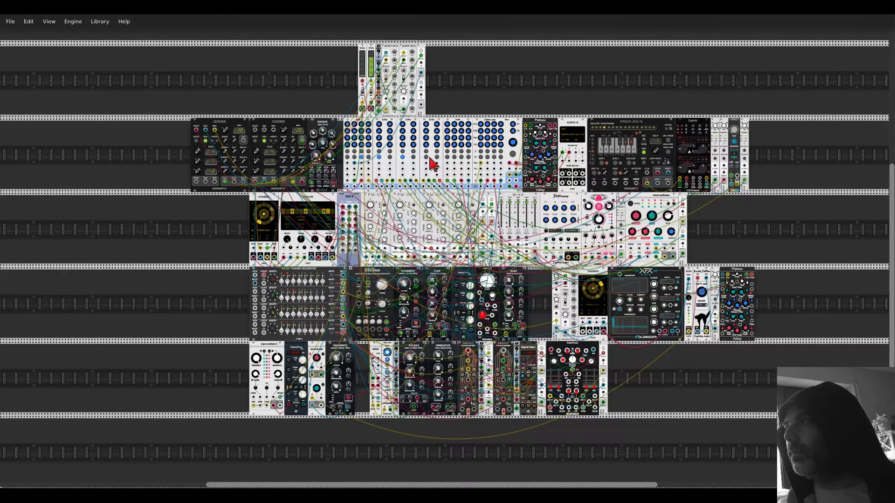
pyautogui.click(425, 158)
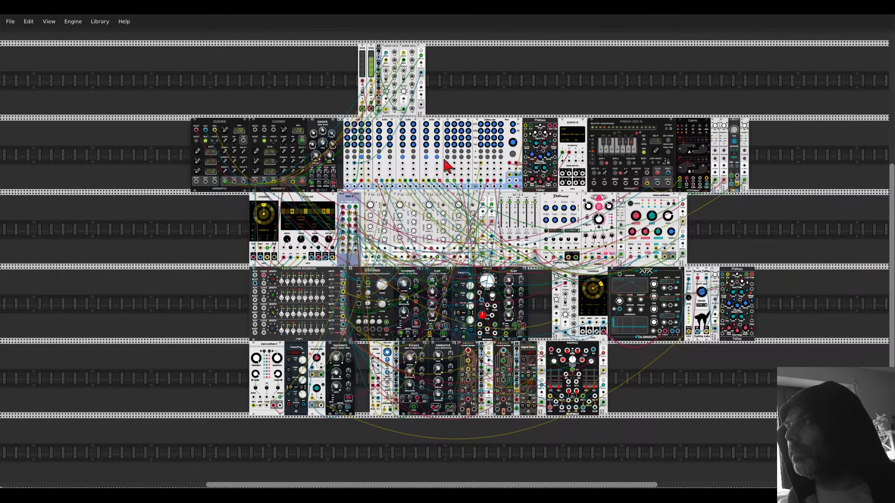
pyautogui.click(447, 158)
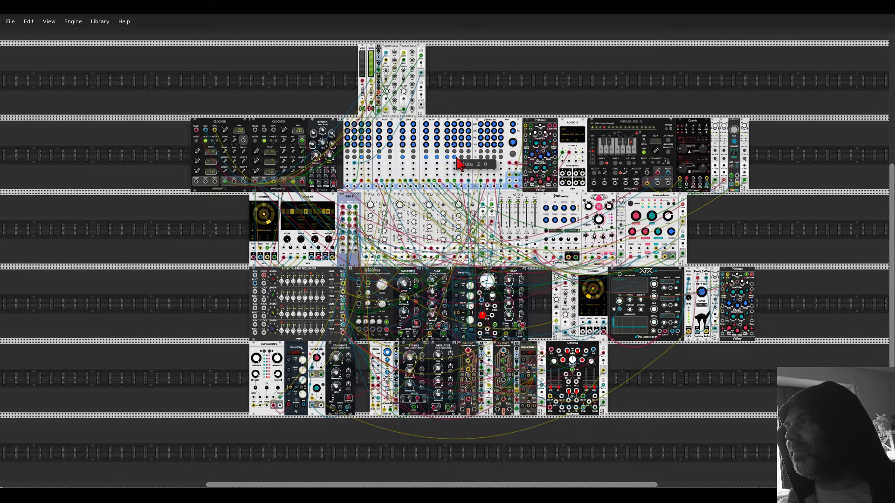